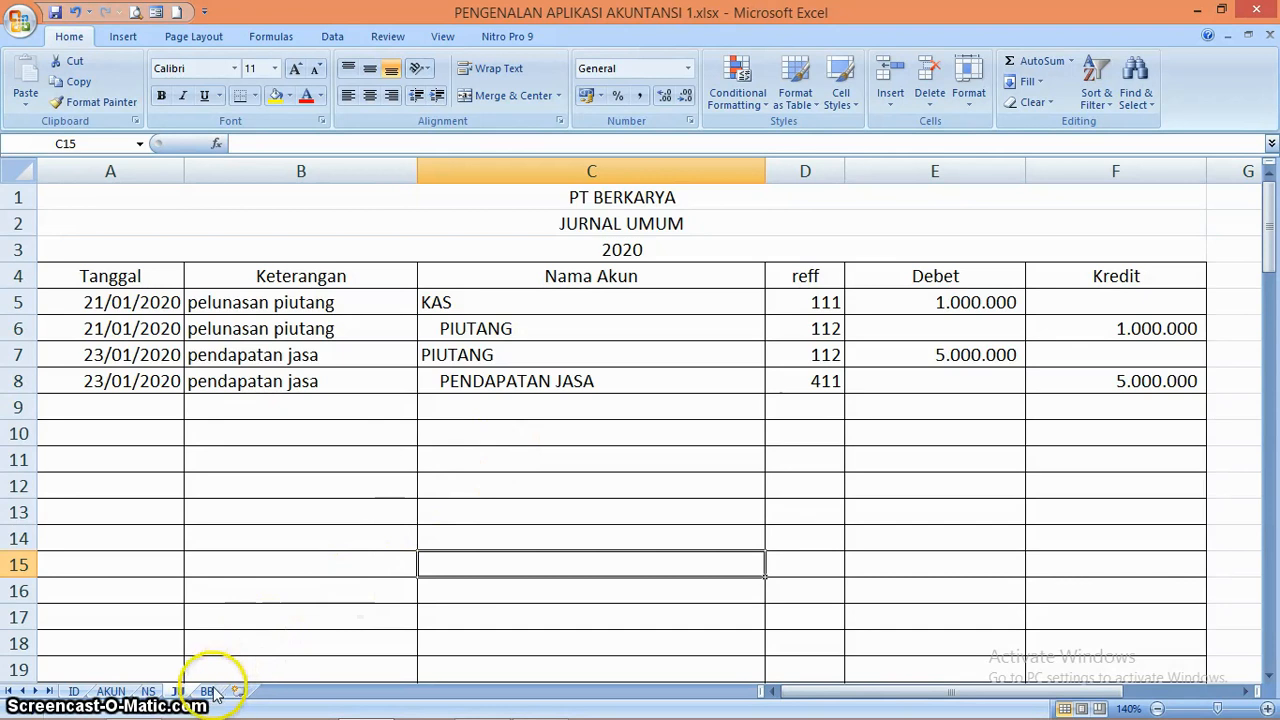
# Review the general journal on sheet JU and the ledger on sheet BB, including the account, reference and amount cells of the first journal entries
pyautogui.click(210, 693)
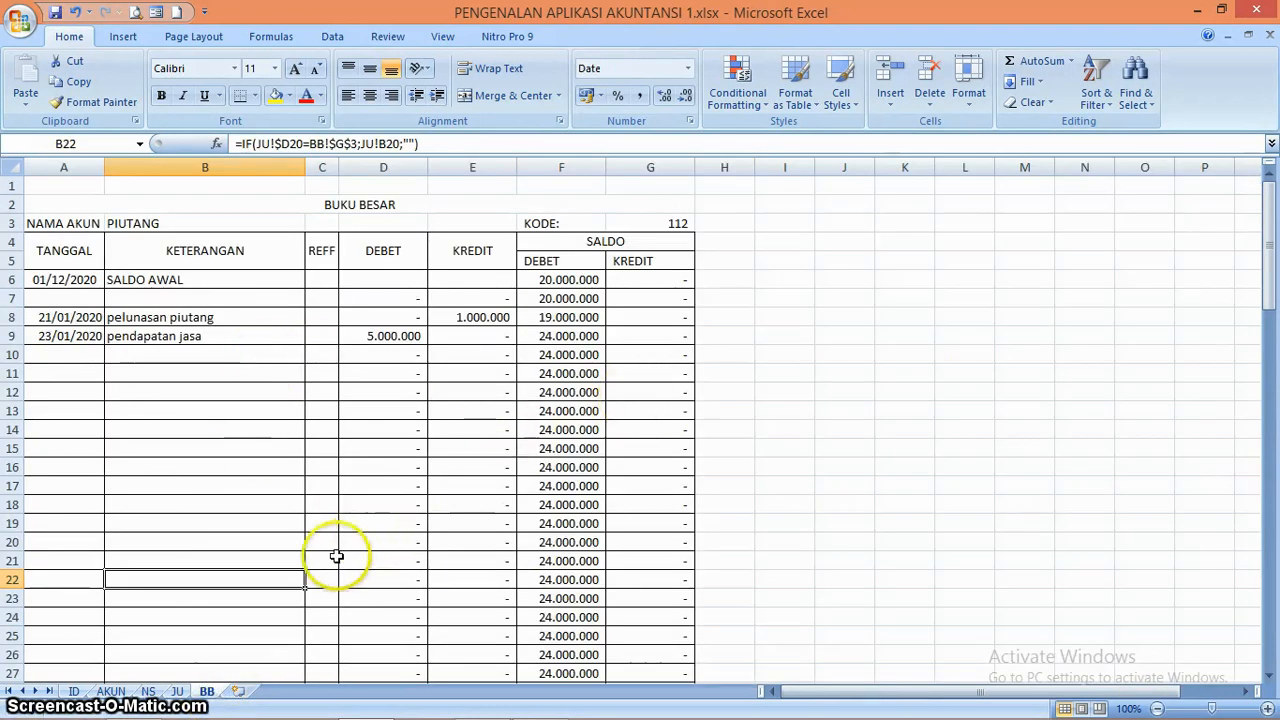
pyautogui.click(177, 691)
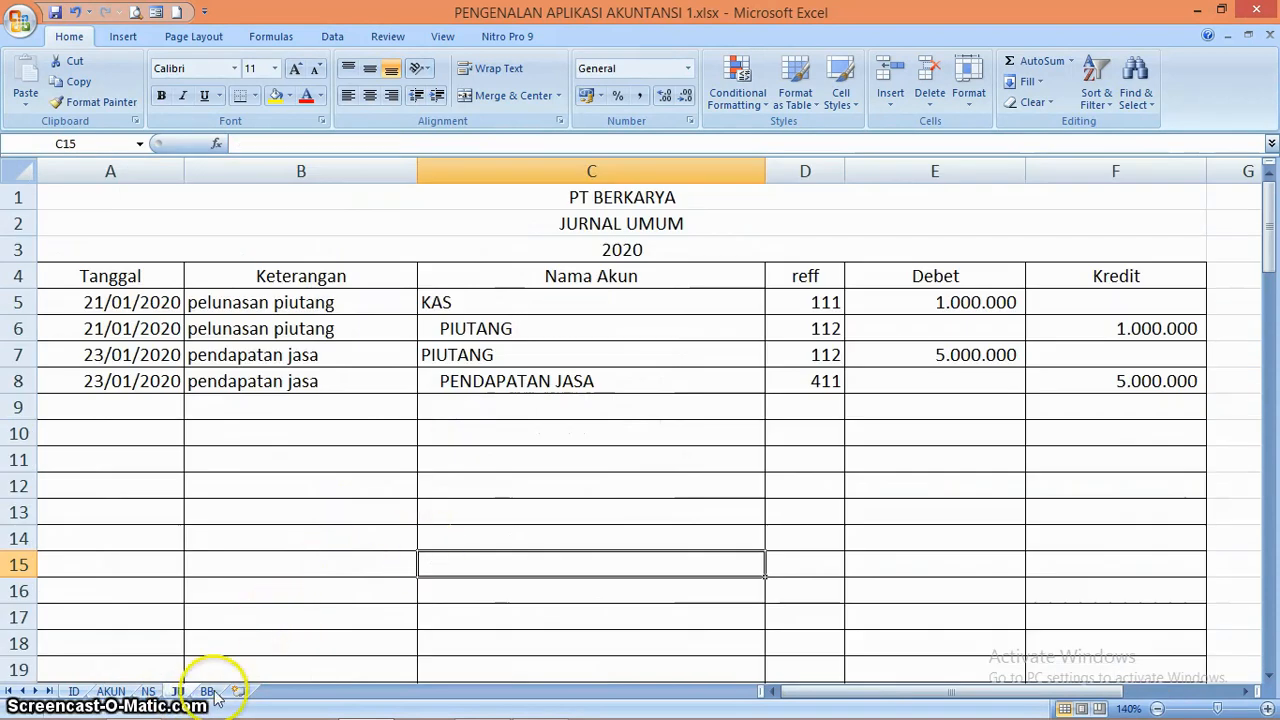
pyautogui.click(207, 691)
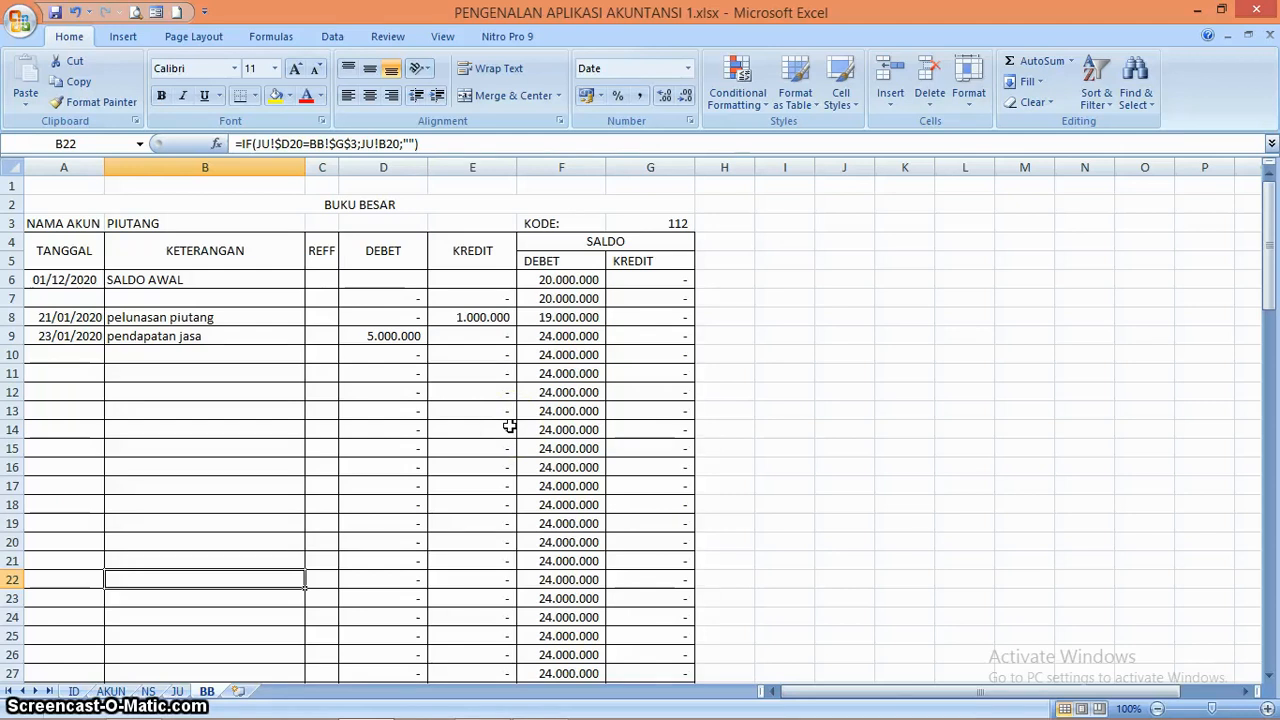
pyautogui.click(178, 692)
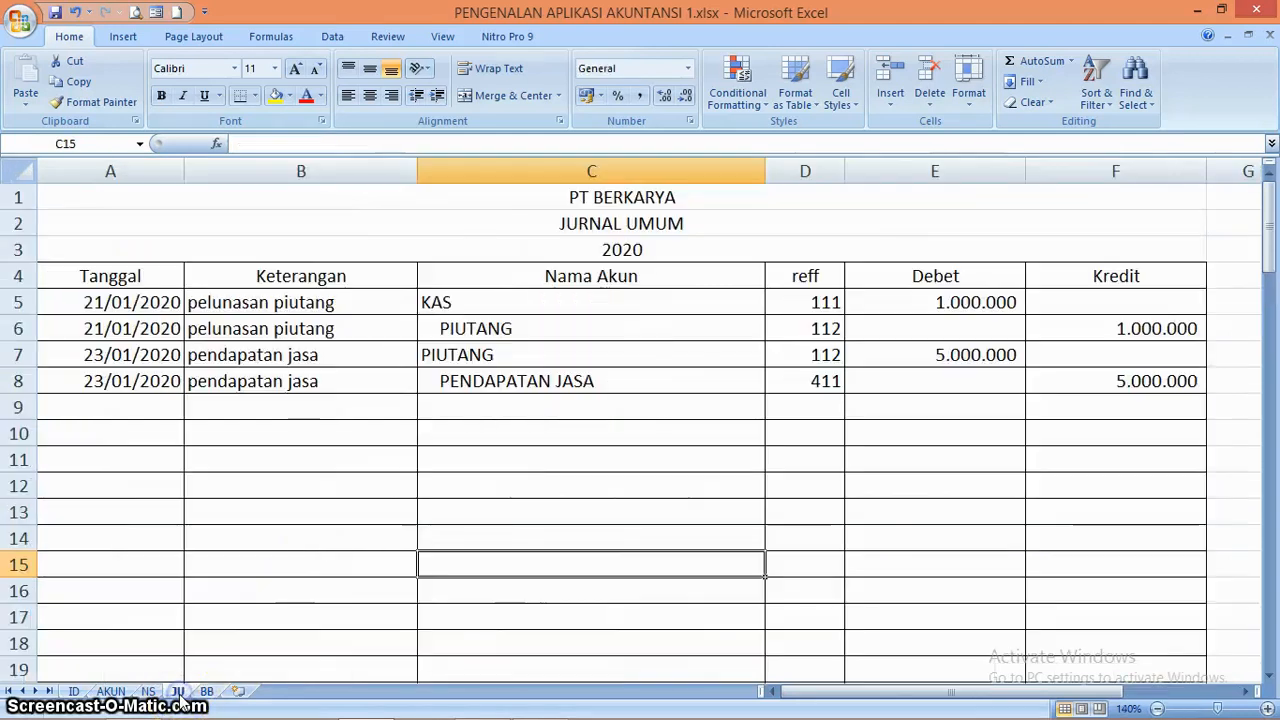
pyautogui.click(562, 296)
pyautogui.press('Left')
pyautogui.press('Left')
pyautogui.press('Right')
pyautogui.press('Right')
pyautogui.press('Right')
pyautogui.press('Right')
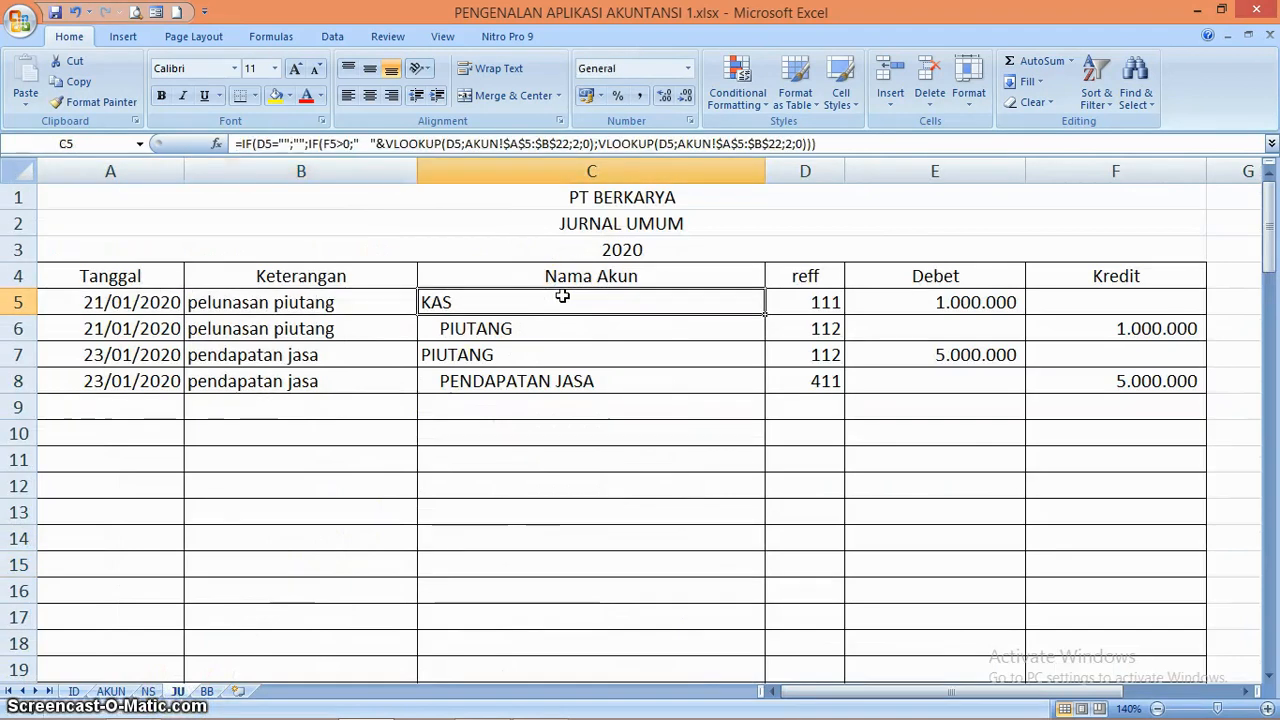
pyautogui.press('Right')
pyautogui.press('Down')
pyautogui.press('Left')
pyautogui.press('Up')
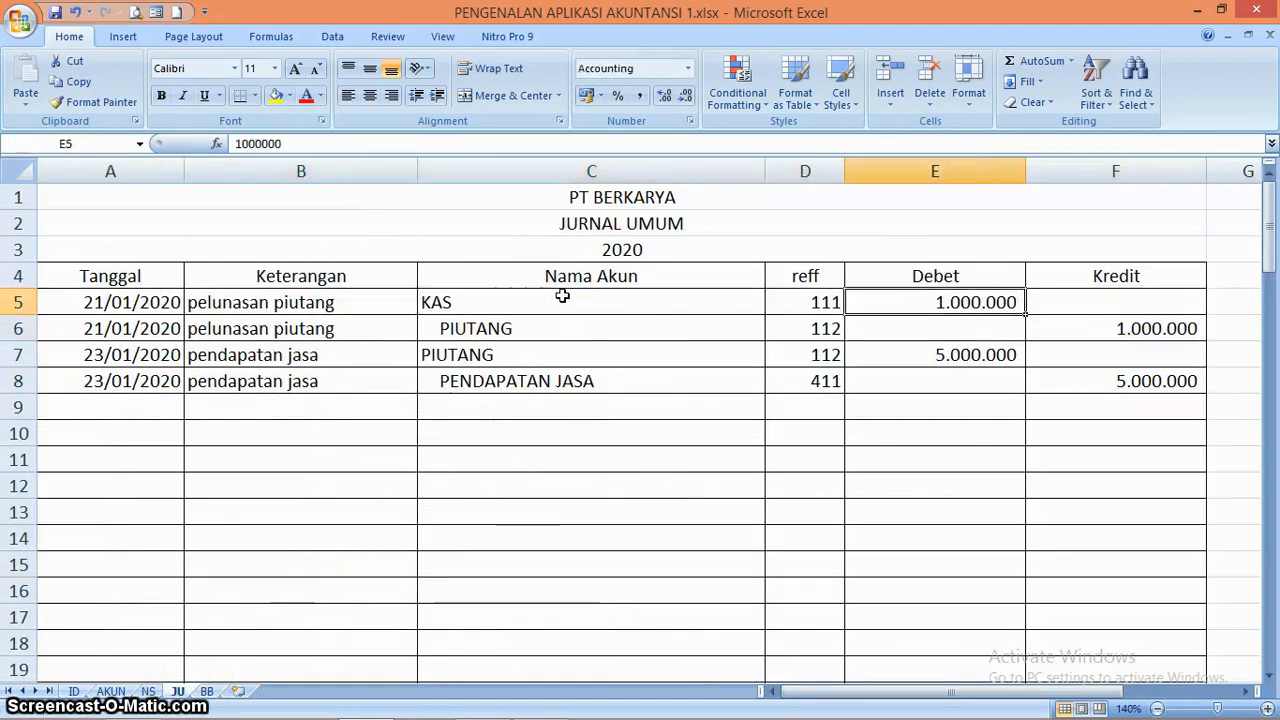
pyautogui.press('Left')
pyautogui.press('Left')
pyautogui.press('Left')
pyautogui.press('Right')
pyautogui.press('Right')
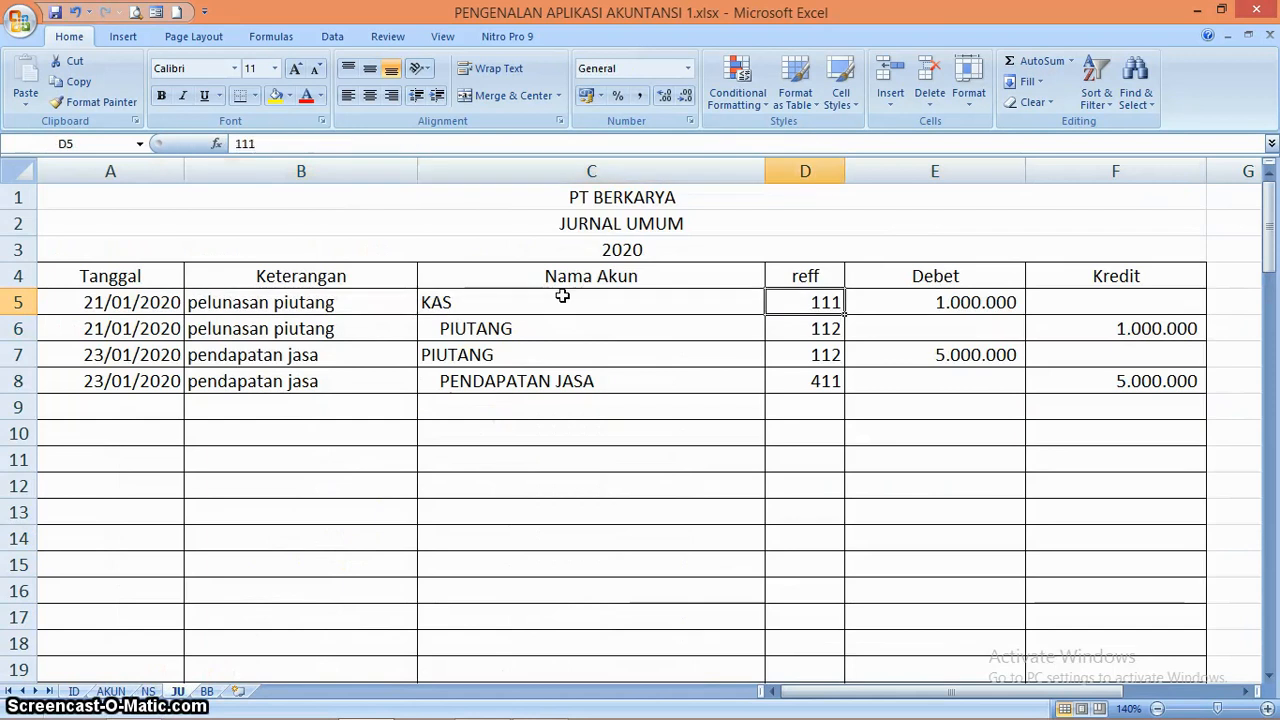
pyautogui.press('Right')
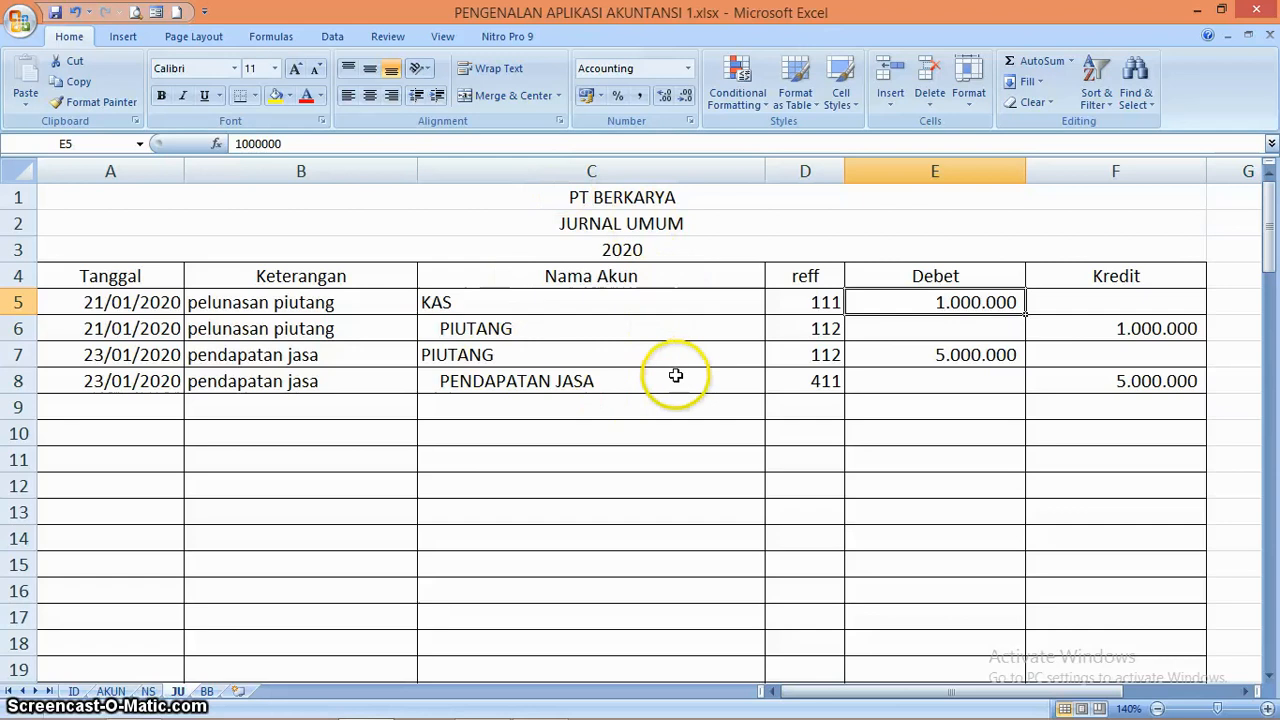
# Create a copy of the JU sheet at the end of the same workbook
pyautogui.rightClick(179, 691)
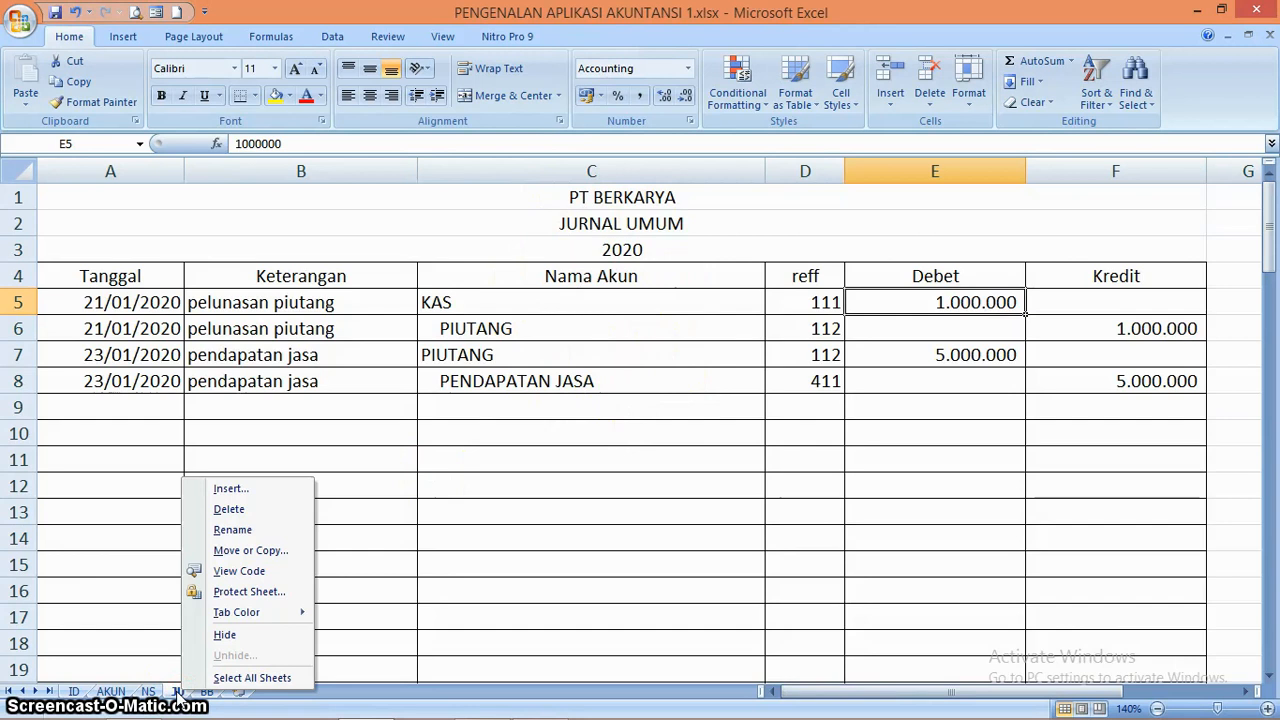
pyautogui.click(276, 552)
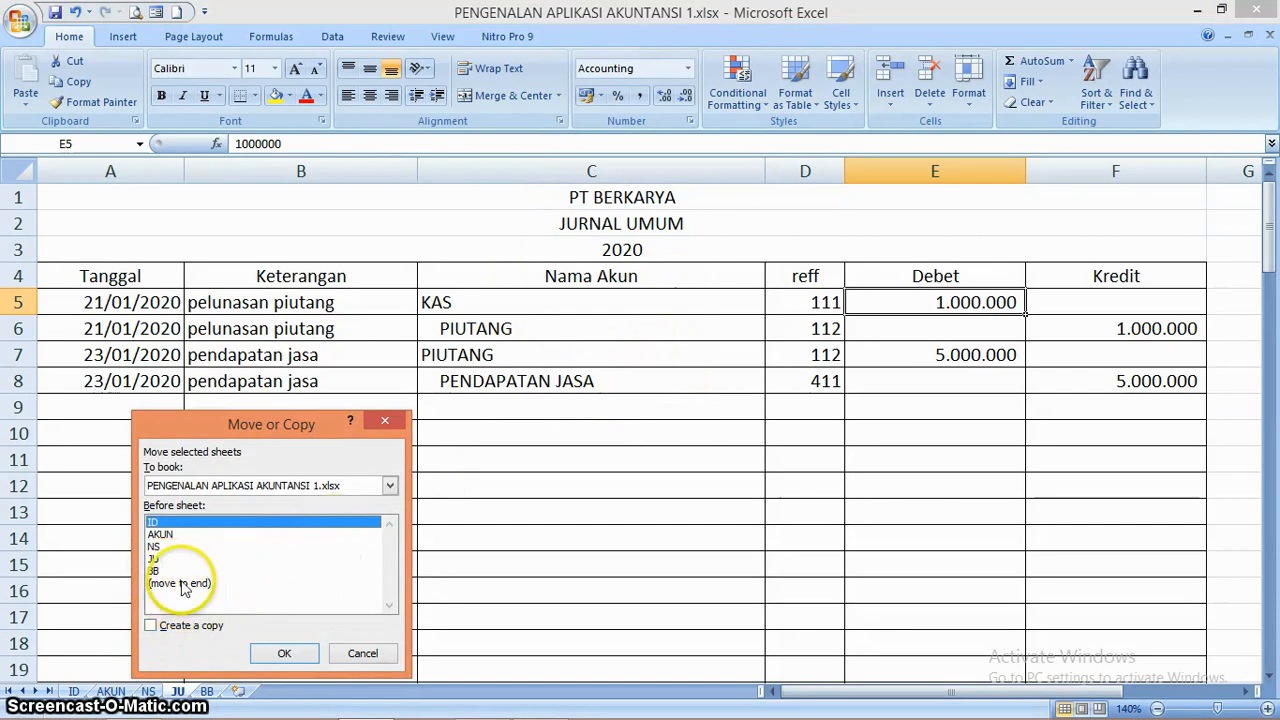
pyautogui.click(183, 585)
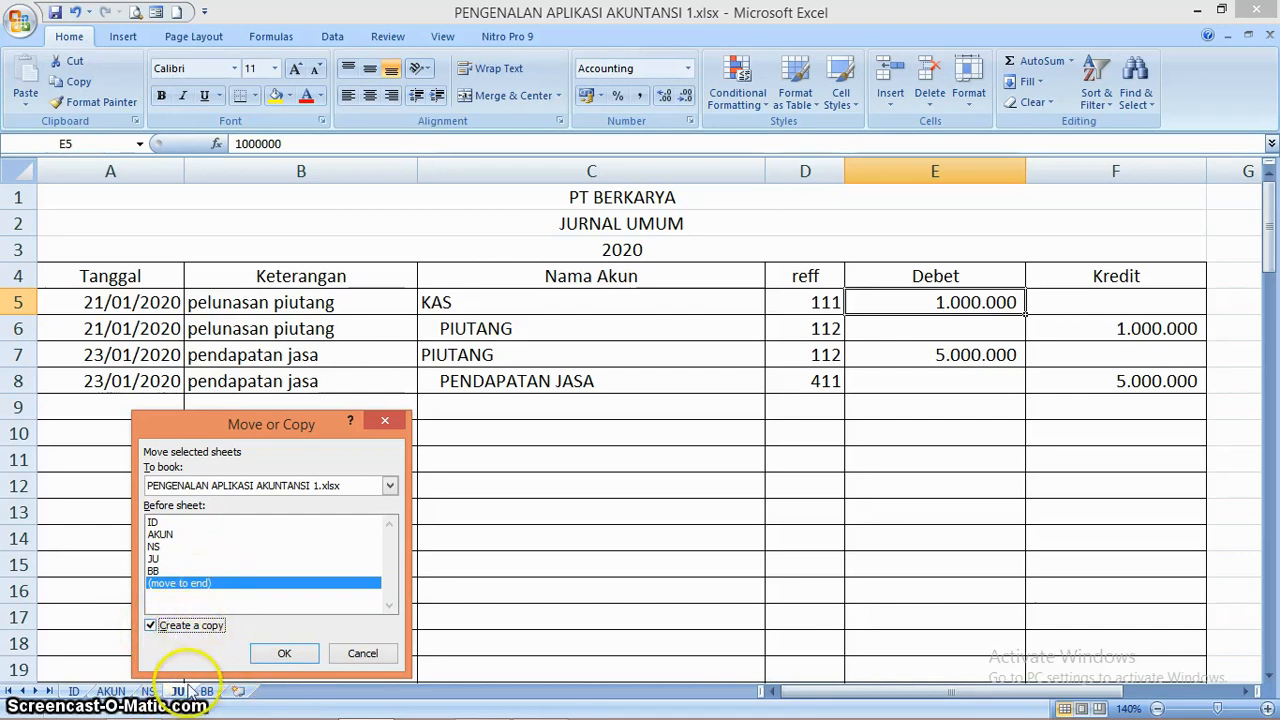
pyautogui.click(287, 655)
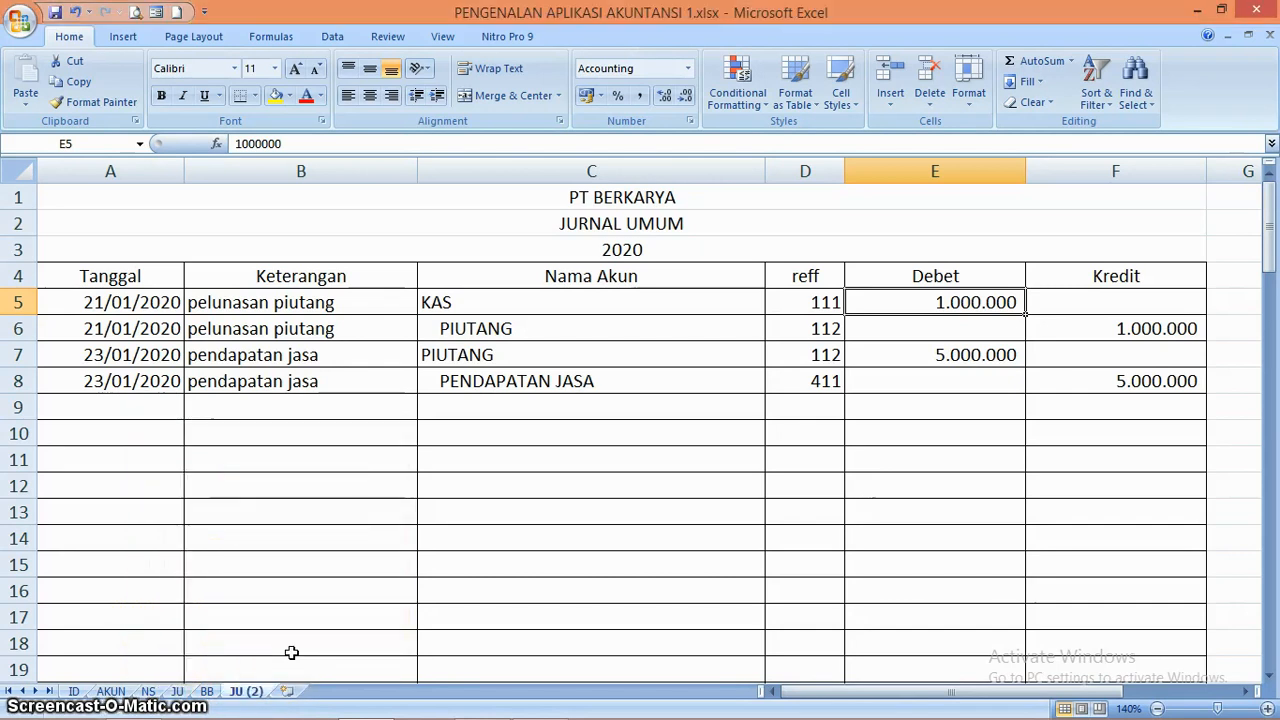
# Rename the copied journal sheet as JP
pyautogui.click(245, 692)
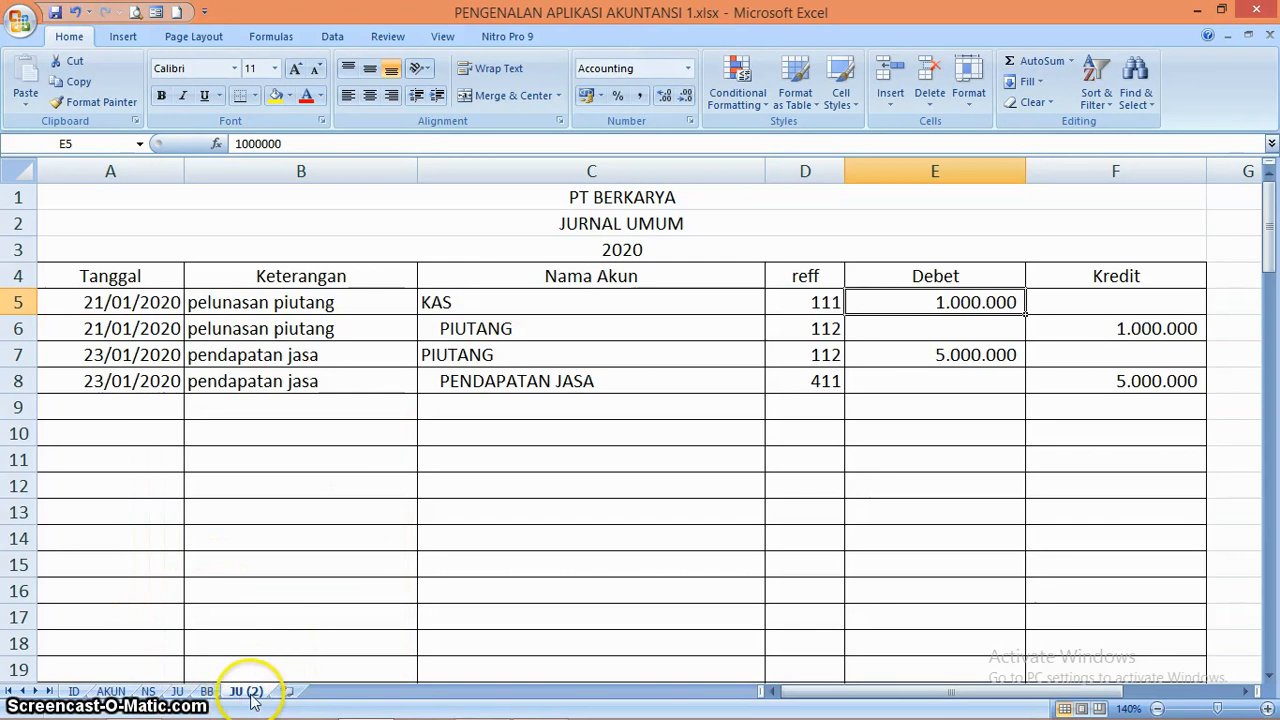
pyautogui.doubleClick(252, 695)
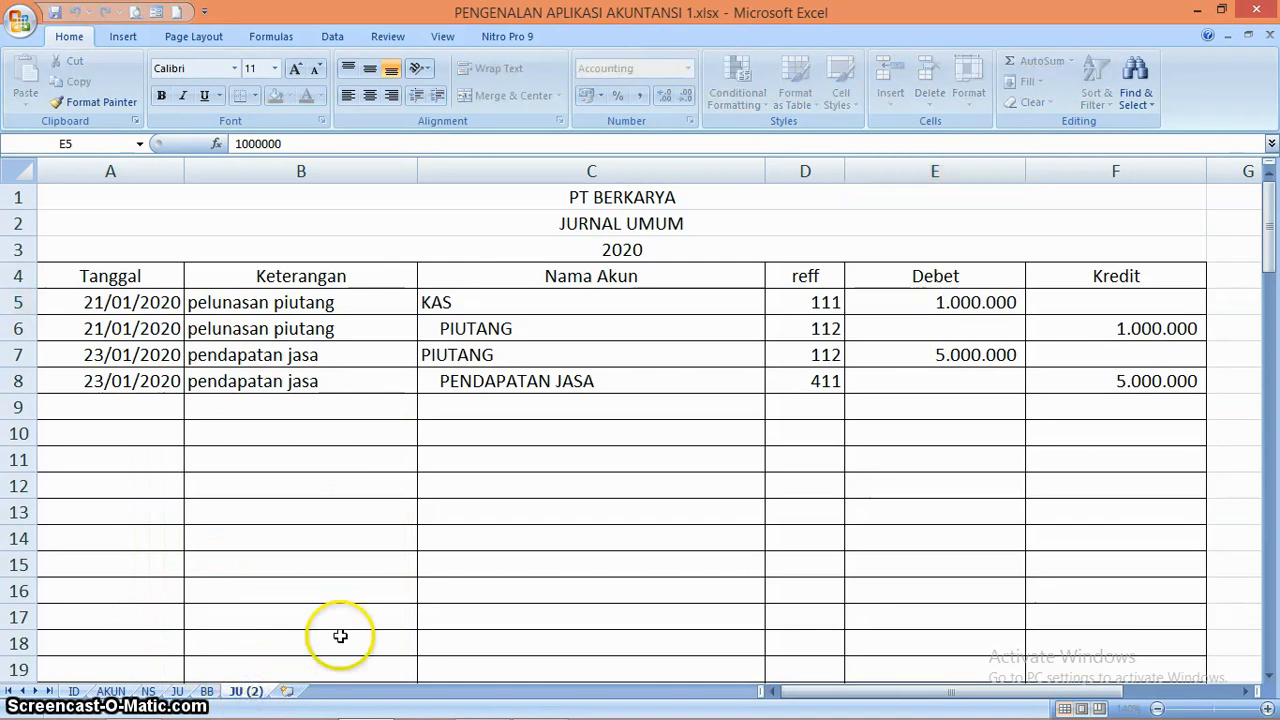
pyautogui.press('BackSpace')
pyautogui.press('BackSpace')
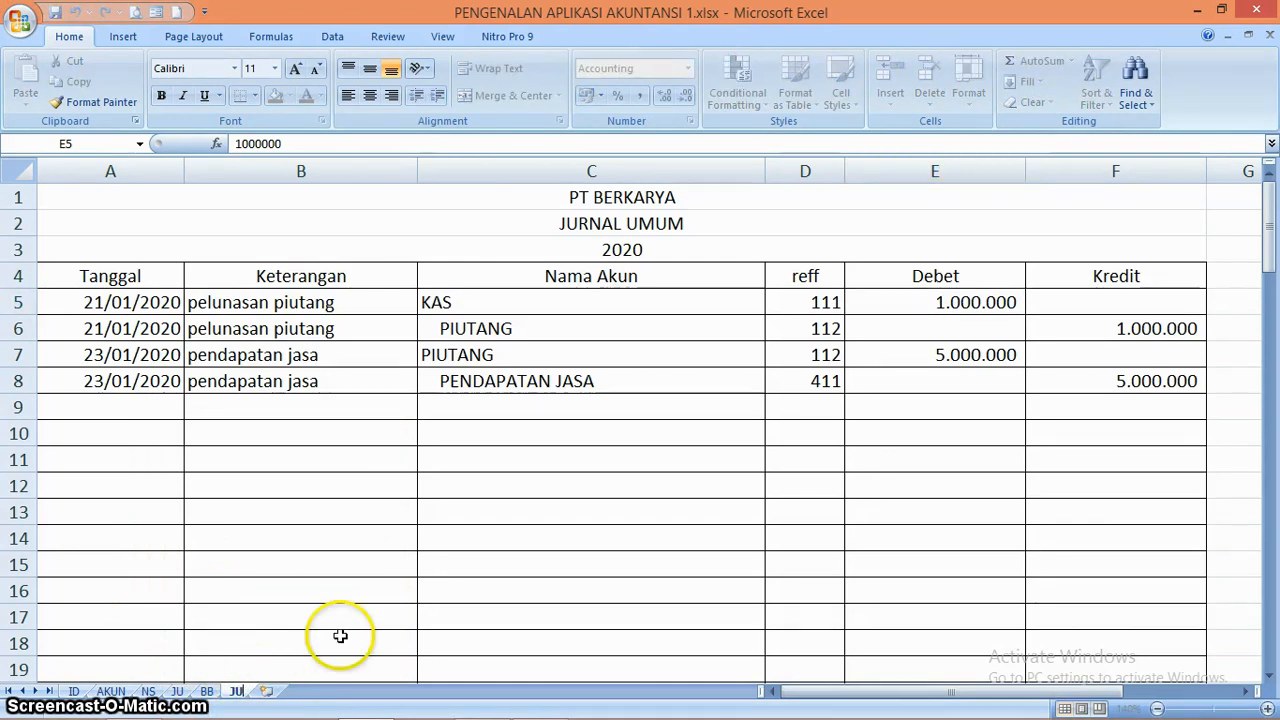
pyautogui.write('P')
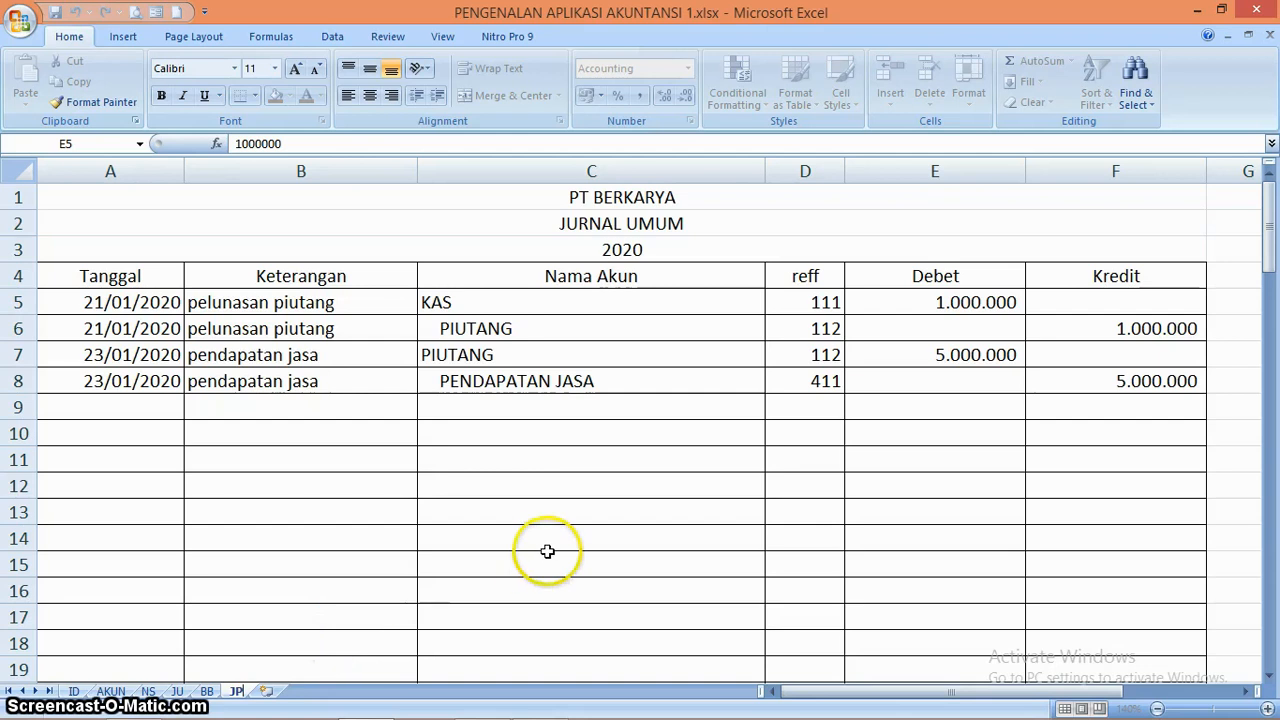
pyautogui.click(549, 556)
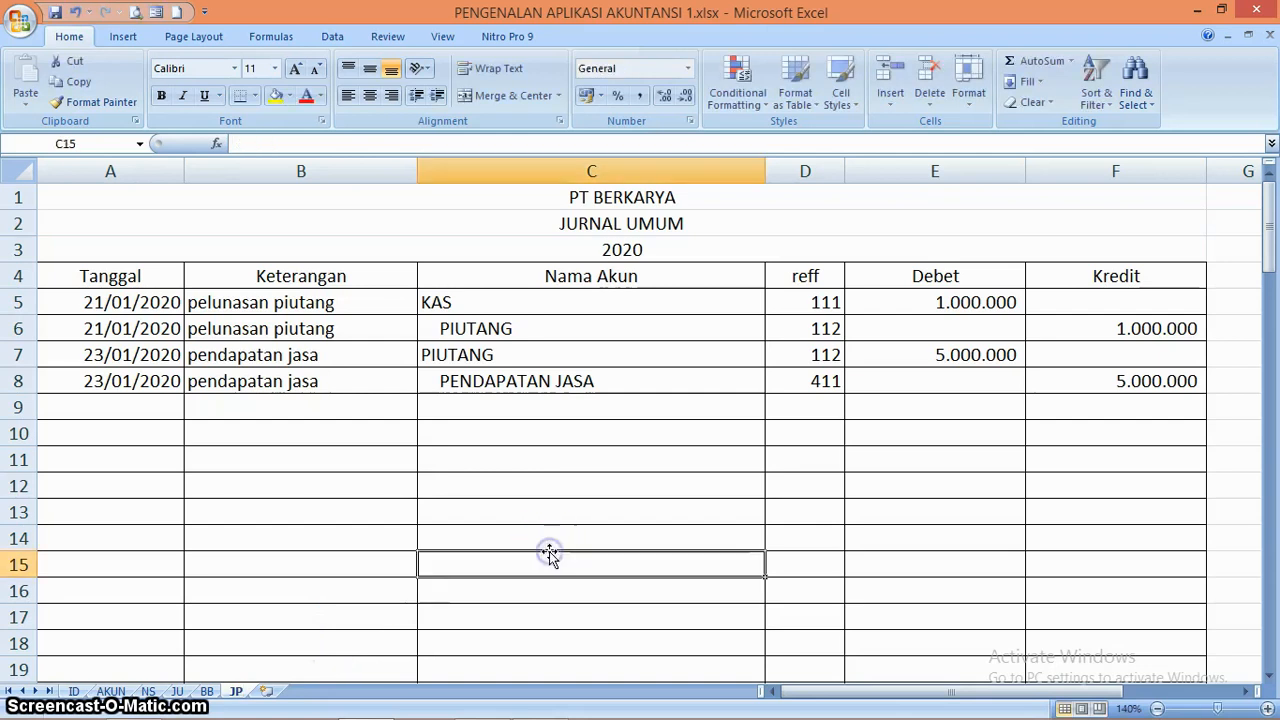
# Change the title in row 2 of the JP sheet to JURNAL PENYESUAIAN
pyautogui.click(634, 218)
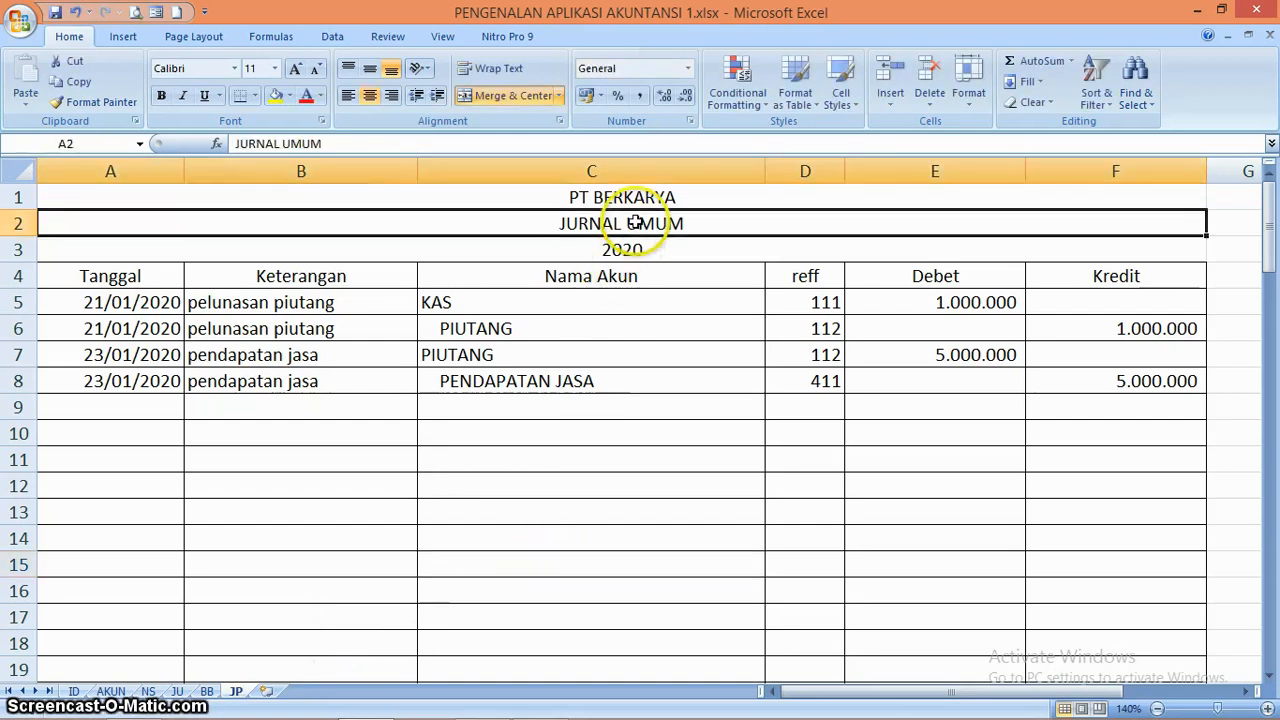
pyautogui.click(486, 144)
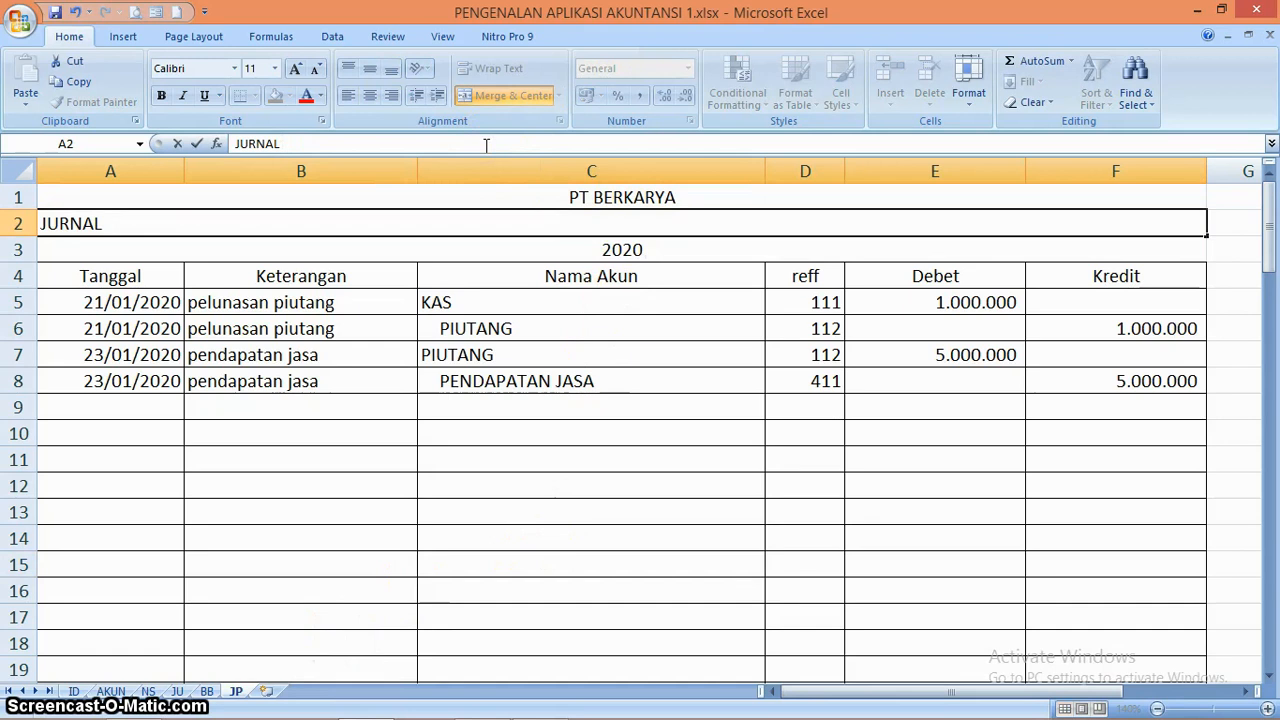
pyautogui.write('PENYESUAIAN')
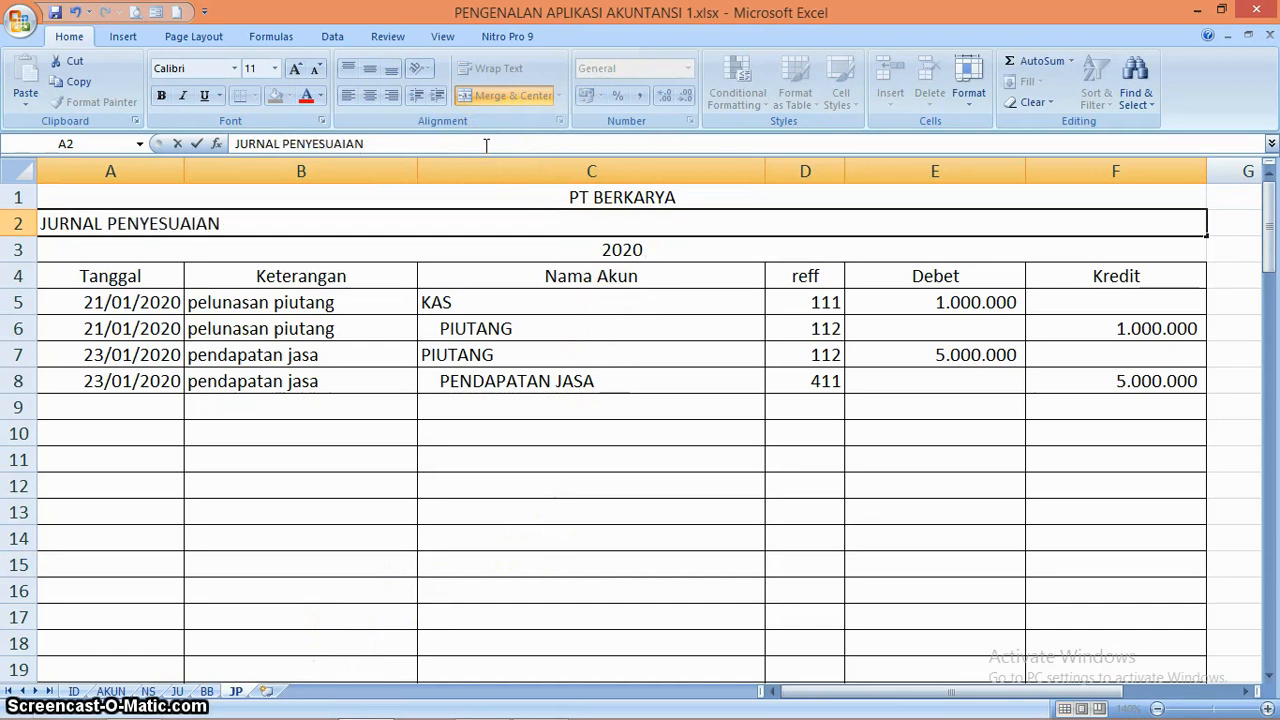
pyautogui.press('Return')
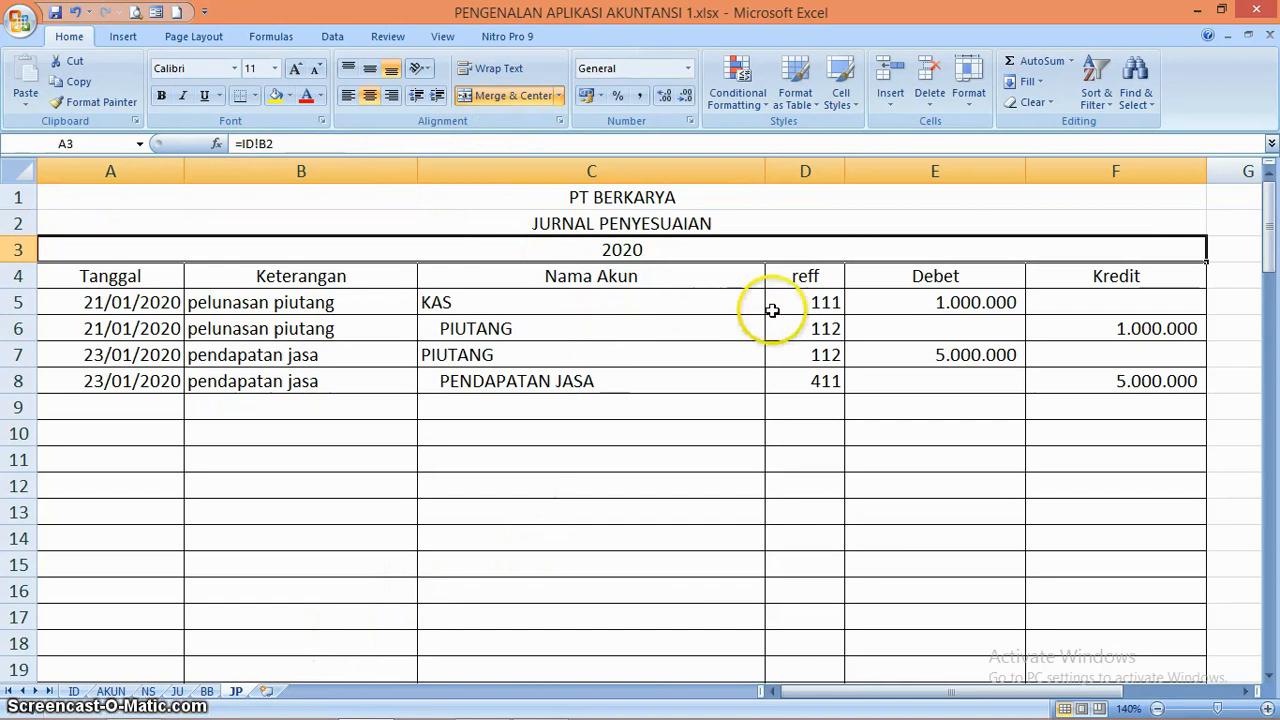
# Clear the account reference codes in D5:D8 of the JP sheet
pyautogui.click(803, 310)
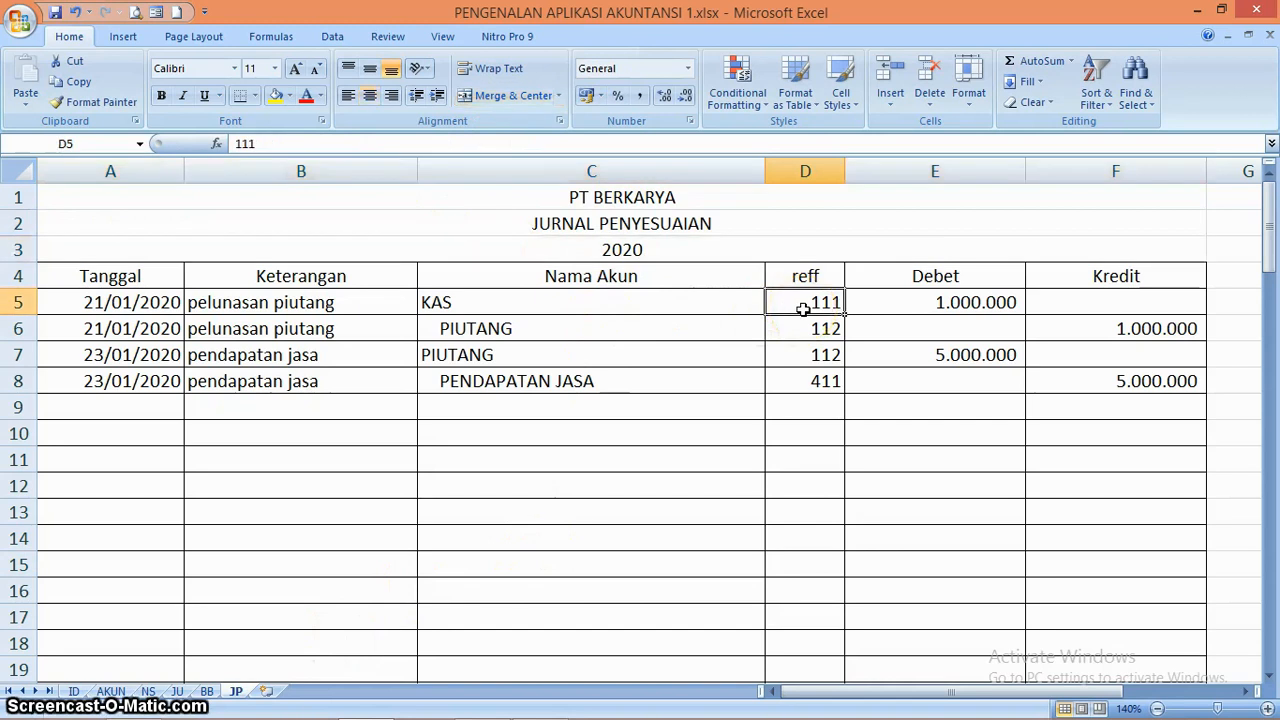
pyautogui.hotkey('shift', 'Down')
pyautogui.hotkey('shift', 'Down')
pyautogui.hotkey('shift', 'Down')
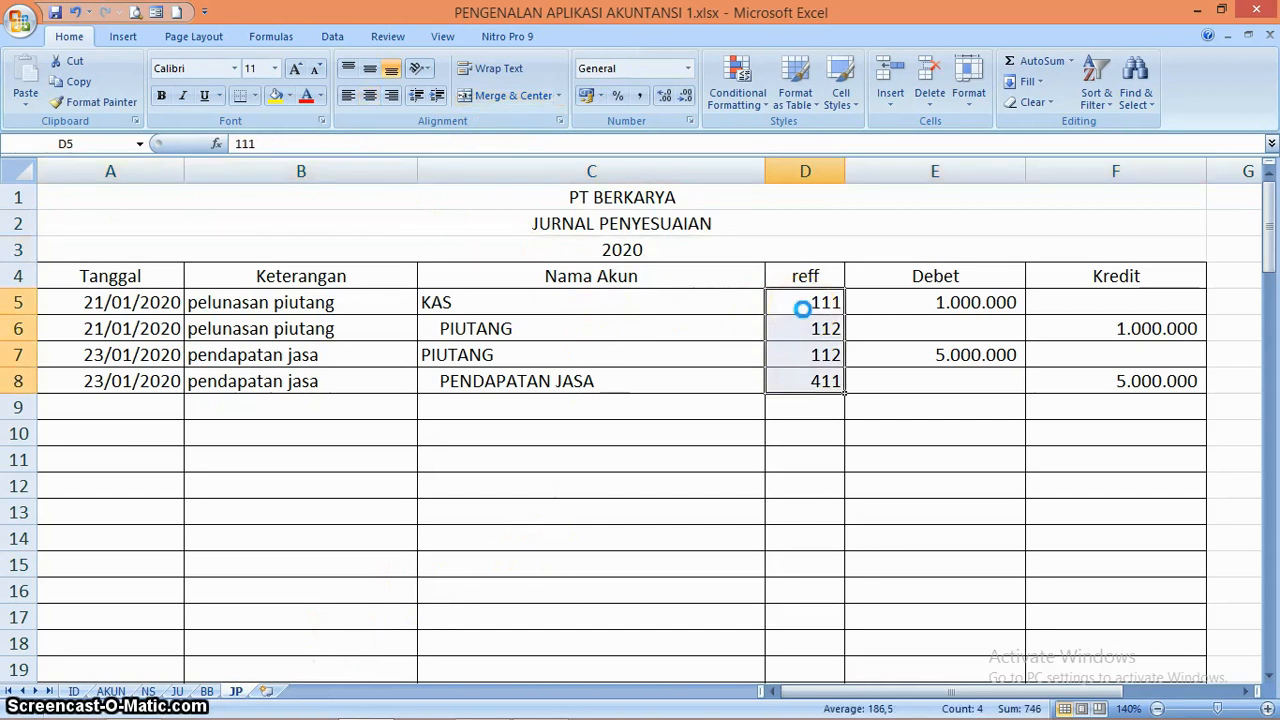
pyautogui.press('Delete')
# Clear the debit and credit amounts in E5:F8 of the adjusting journal
pyautogui.click(932, 291)
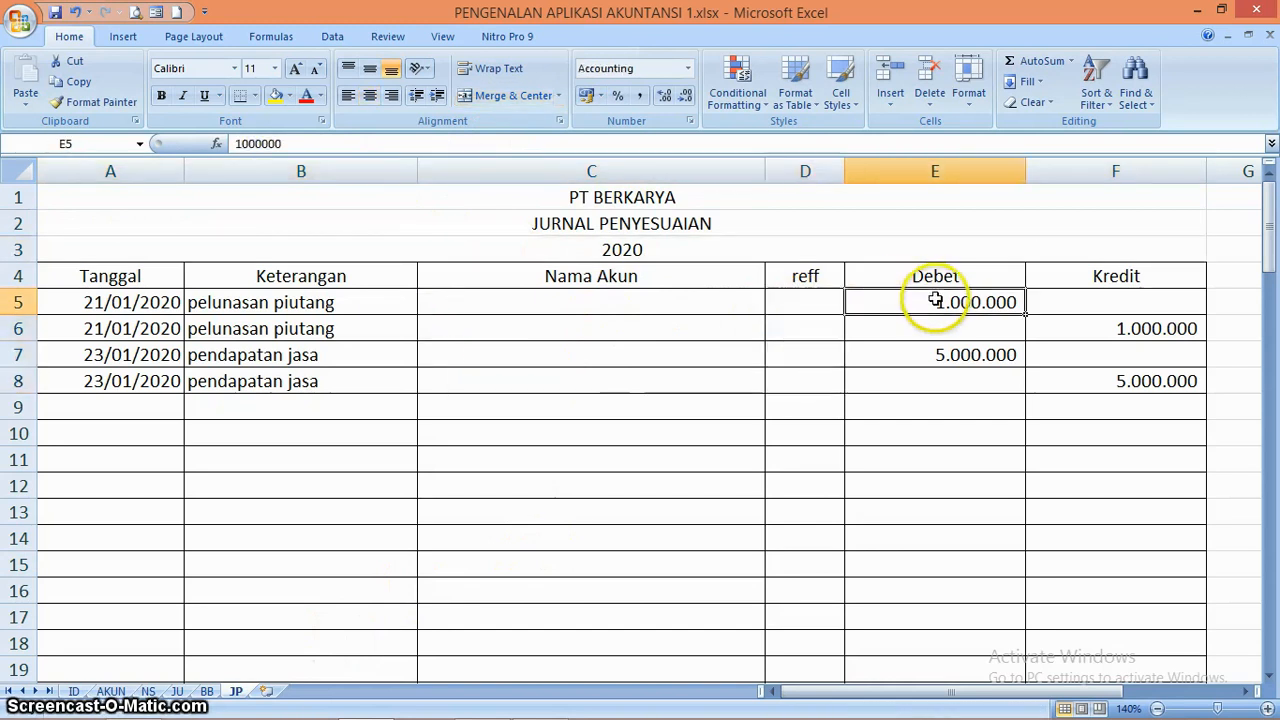
pyautogui.hotkey('shift', 'Right')
pyautogui.hotkey('shift', 'Down')
pyautogui.hotkey('shift', 'Down')
pyautogui.hotkey('shift', 'Down')
pyautogui.press('Delete')
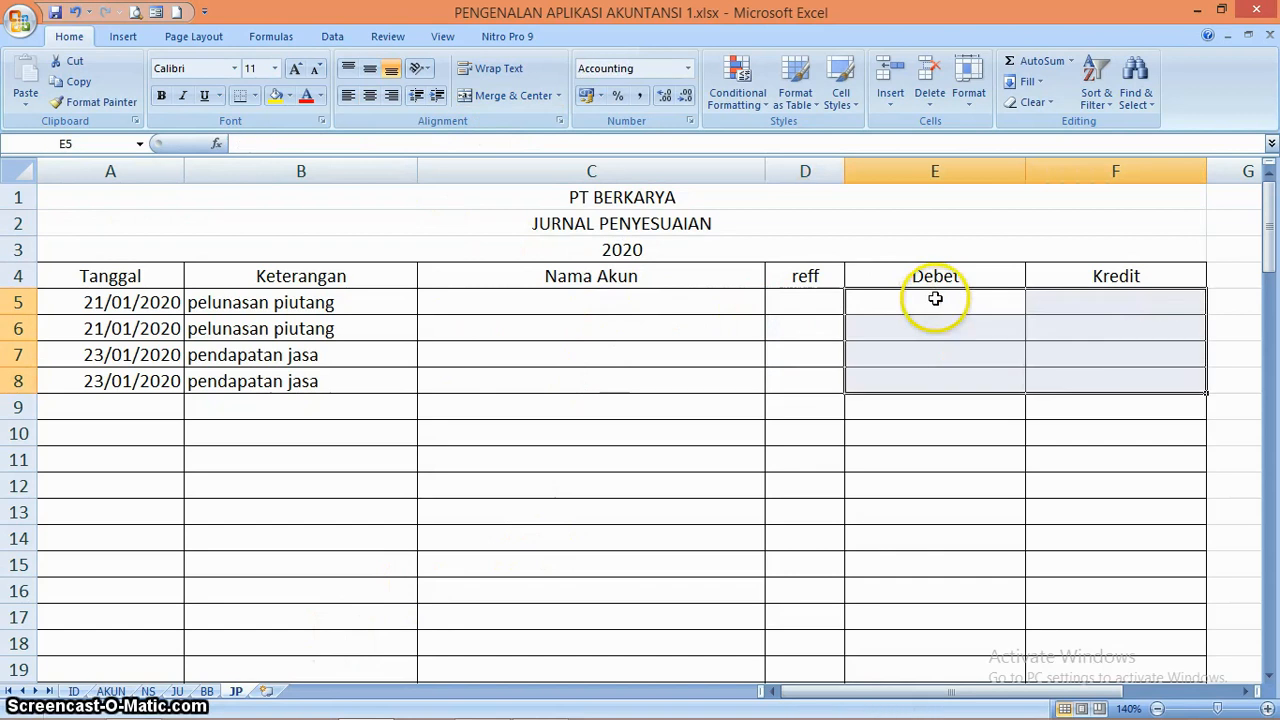
# Clear the dates and descriptions in A5:B8 of the adjusting journal
pyautogui.moveTo(143, 309); pyautogui.dragTo(254, 393)
pyautogui.press('Delete')
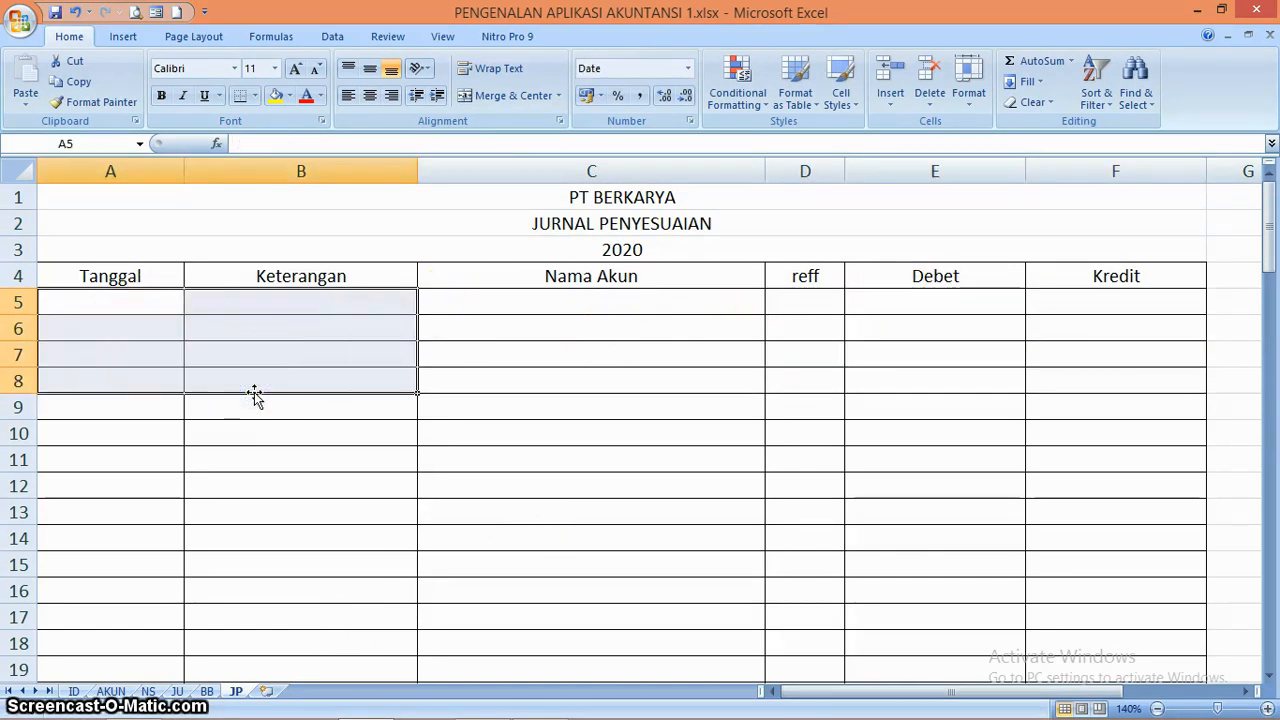
pyautogui.click(452, 476)
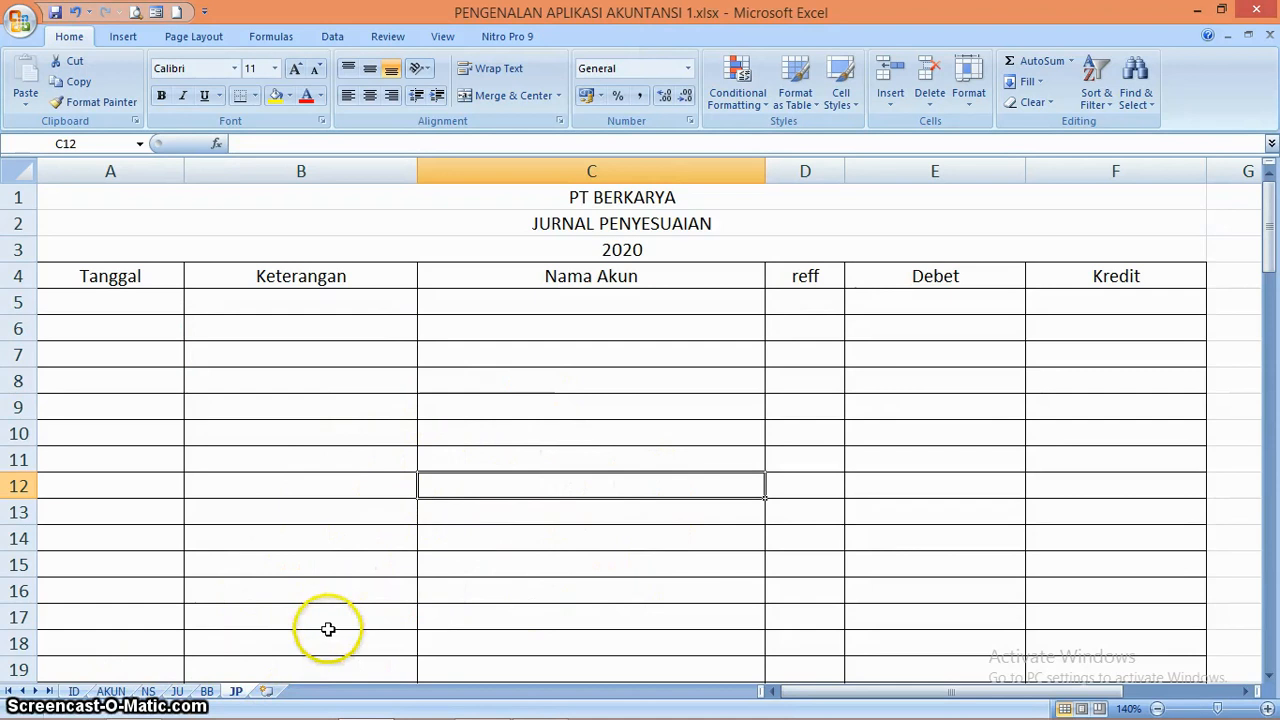
# Insert a new worksheet after JP and enter the headings NO AKUN in A4 and NAMA AKUN in B4
pyautogui.click(266, 692)
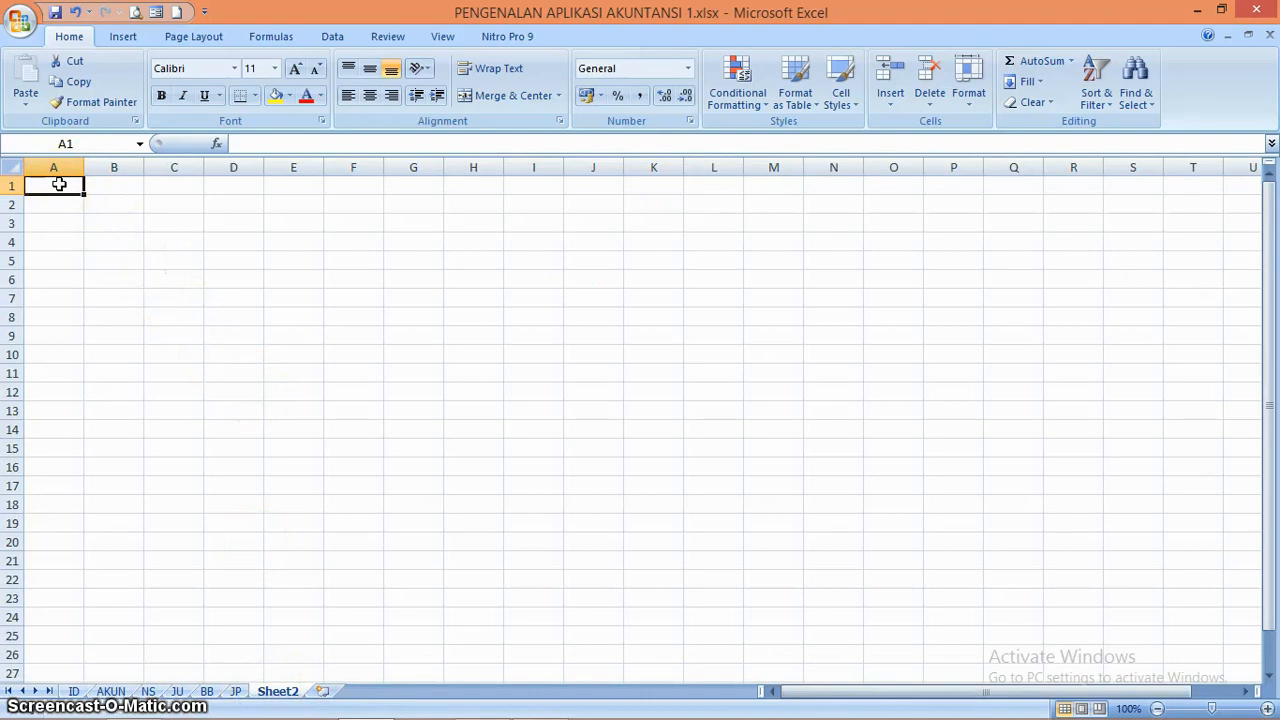
pyautogui.press('Return')
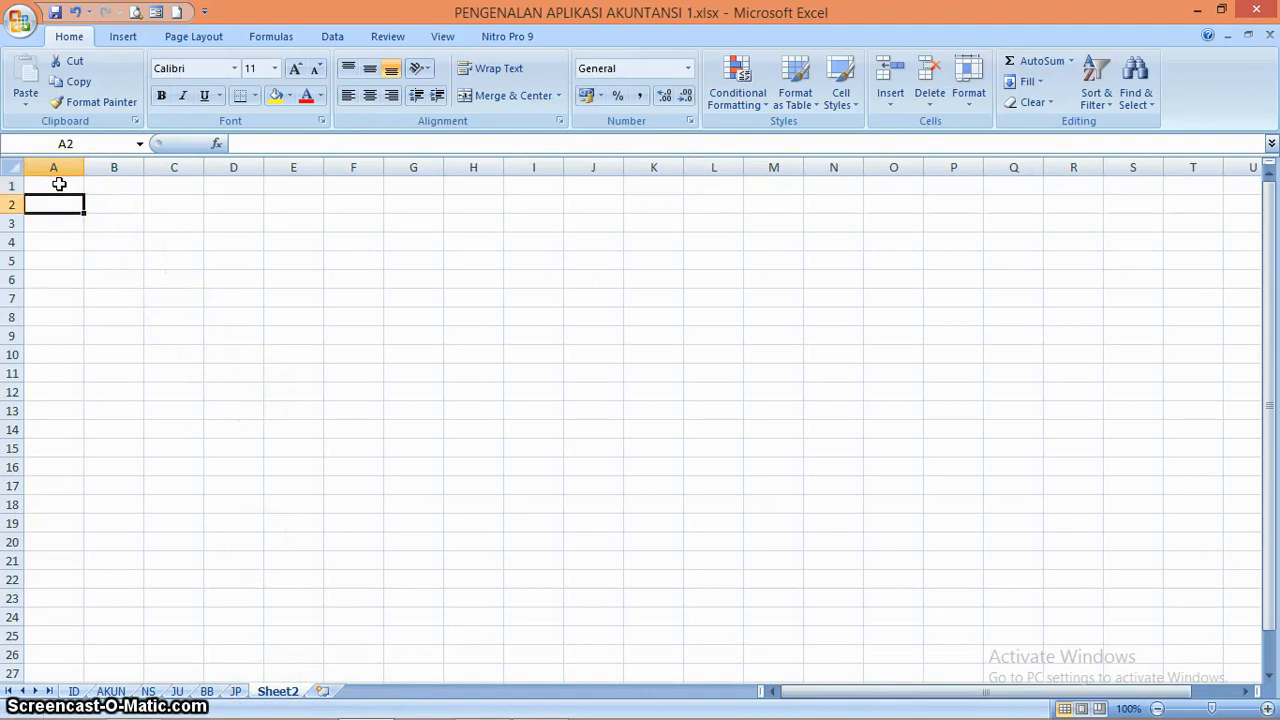
pyautogui.press('Return')
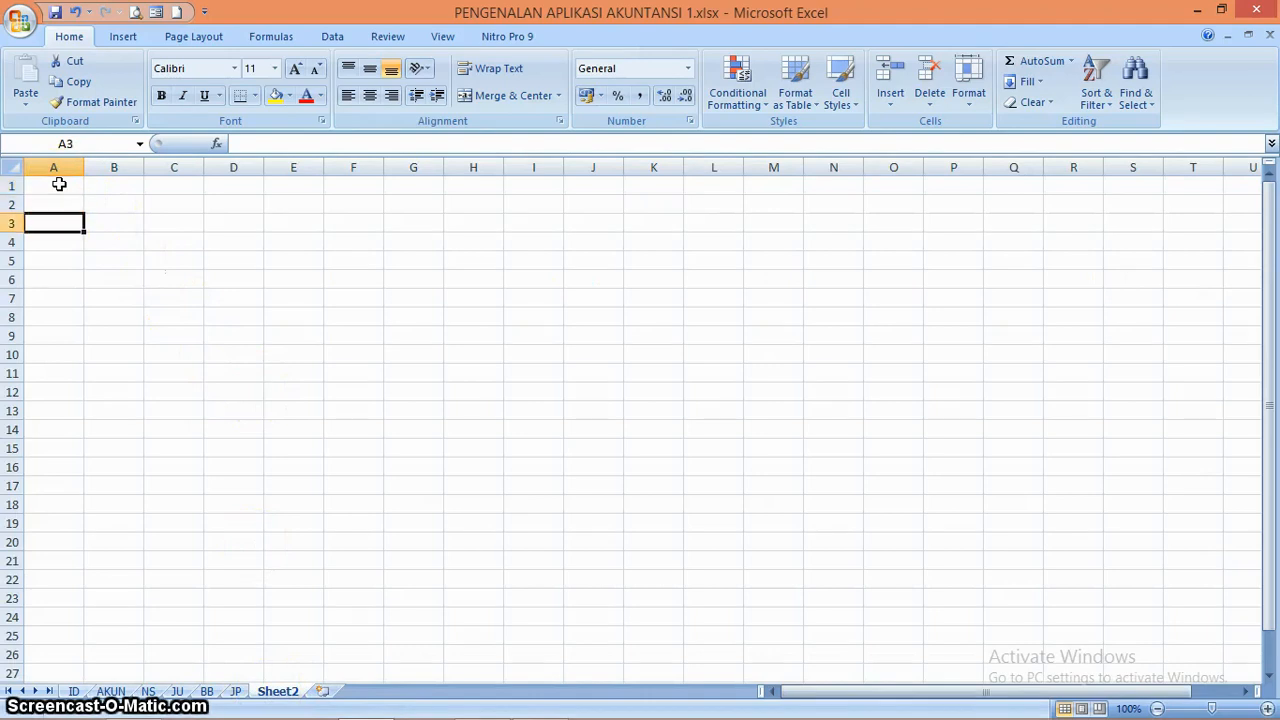
pyautogui.press('Return')
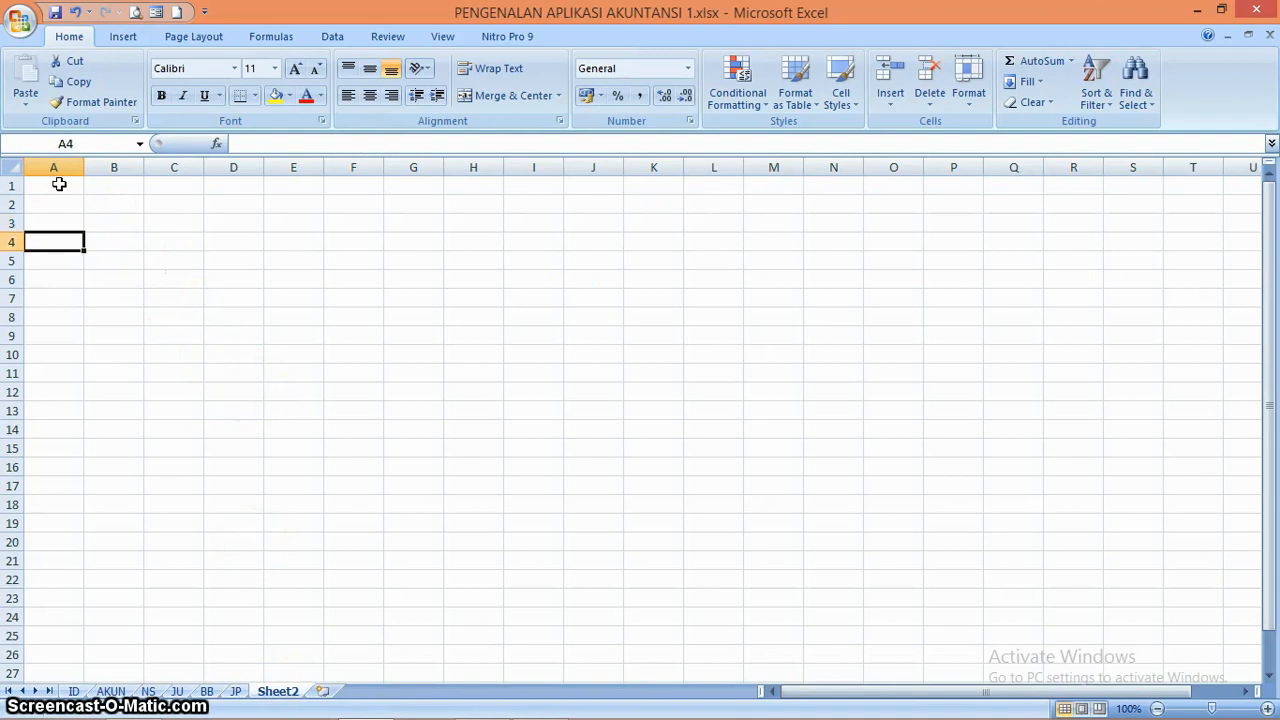
pyautogui.write('NO A')
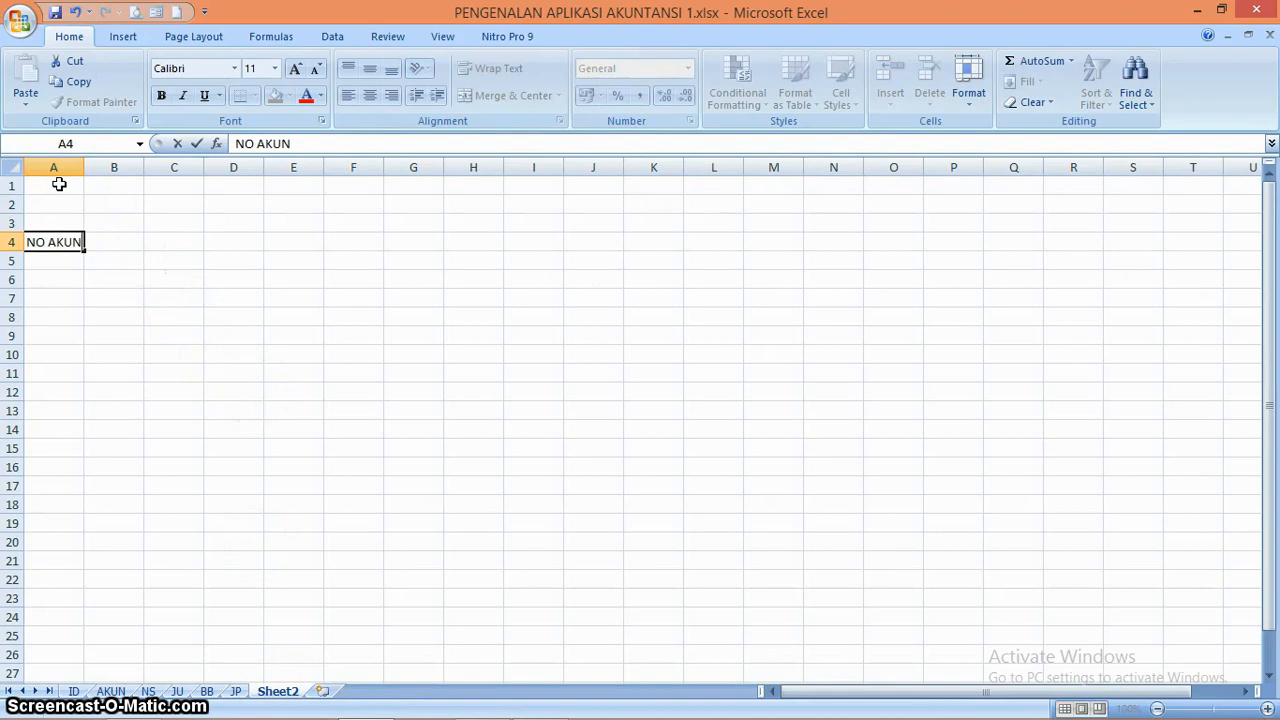
pyautogui.write('KUN')
pyautogui.press('Tab')
pyautogui.write('NA')
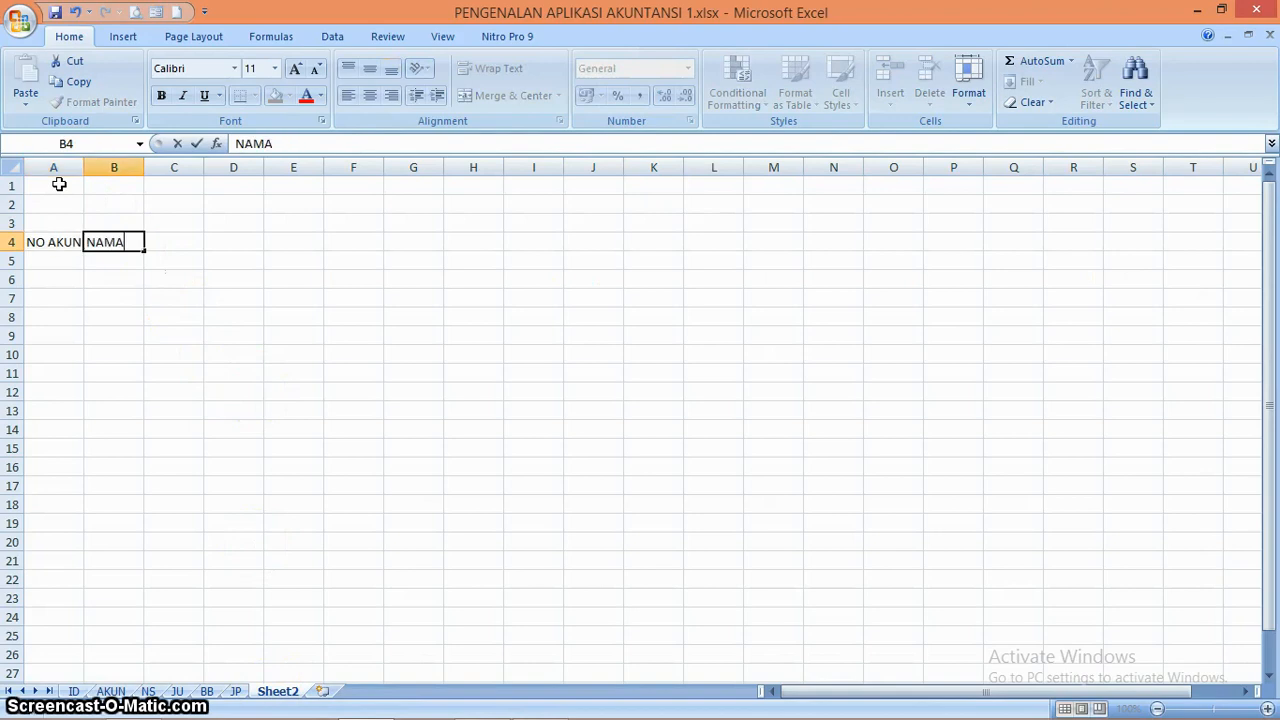
pyautogui.write('MA AKUN')
pyautogui.press('Tab')
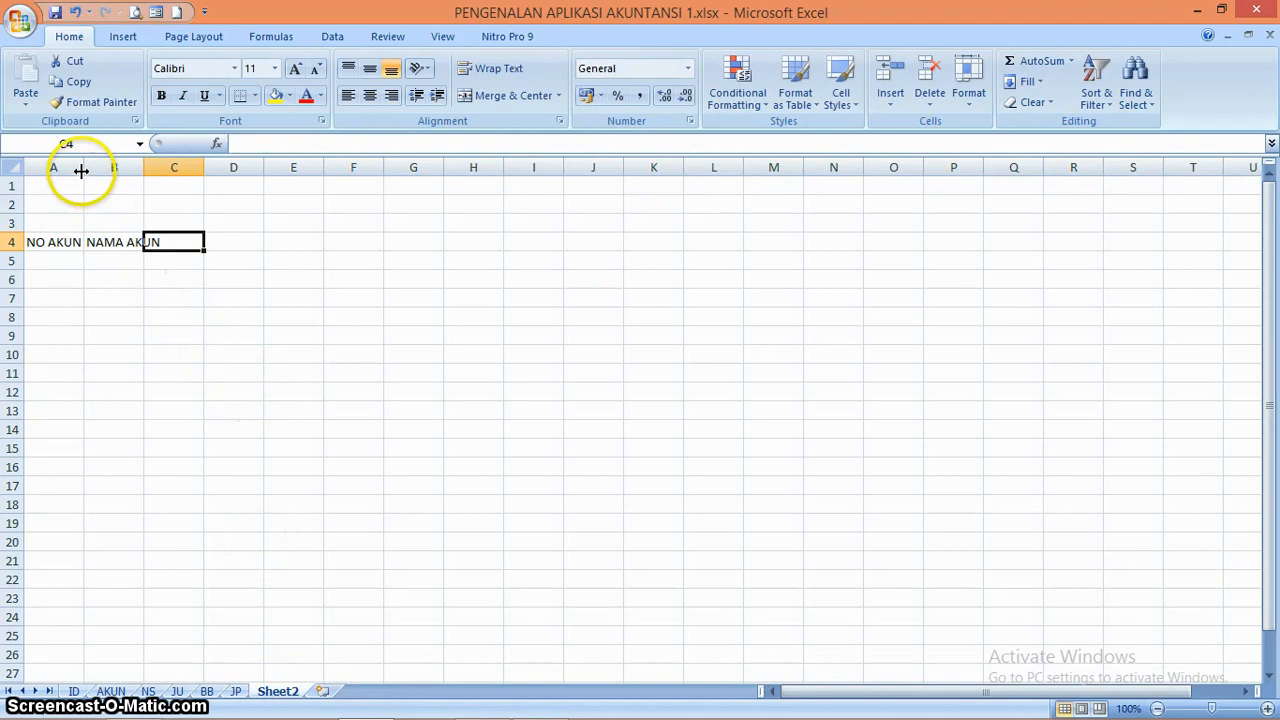
# Autofit column B to the NAMA AKUN heading and select cell C4
pyautogui.doubleClick(143, 167)
pyautogui.click(144, 167)
pyautogui.click(209, 243)
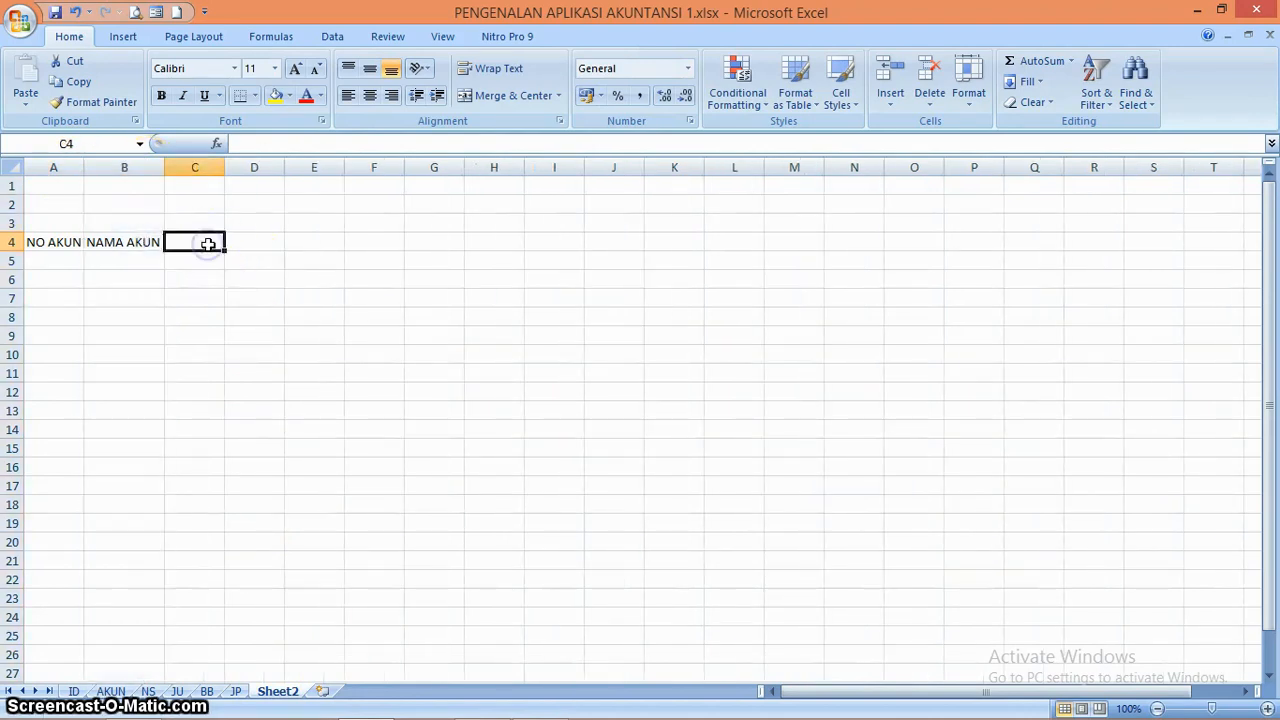
pyautogui.press('Tab')
pyautogui.press('Tab')
pyautogui.press('Tab')
pyautogui.press('Tab')
pyautogui.press('Tab')
pyautogui.press('Tab')
pyautogui.press('Tab')
pyautogui.press('Tab')
pyautogui.press('Tab')
pyautogui.press('Tab')
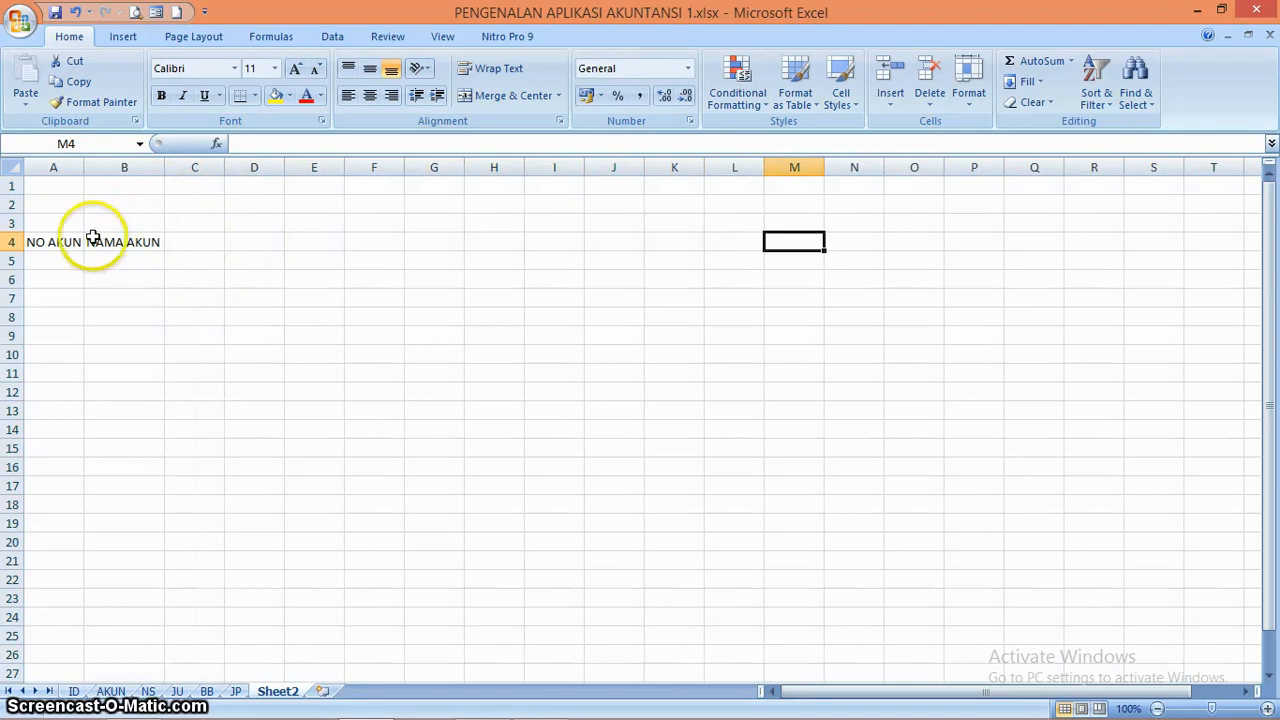
pyautogui.click(203, 243)
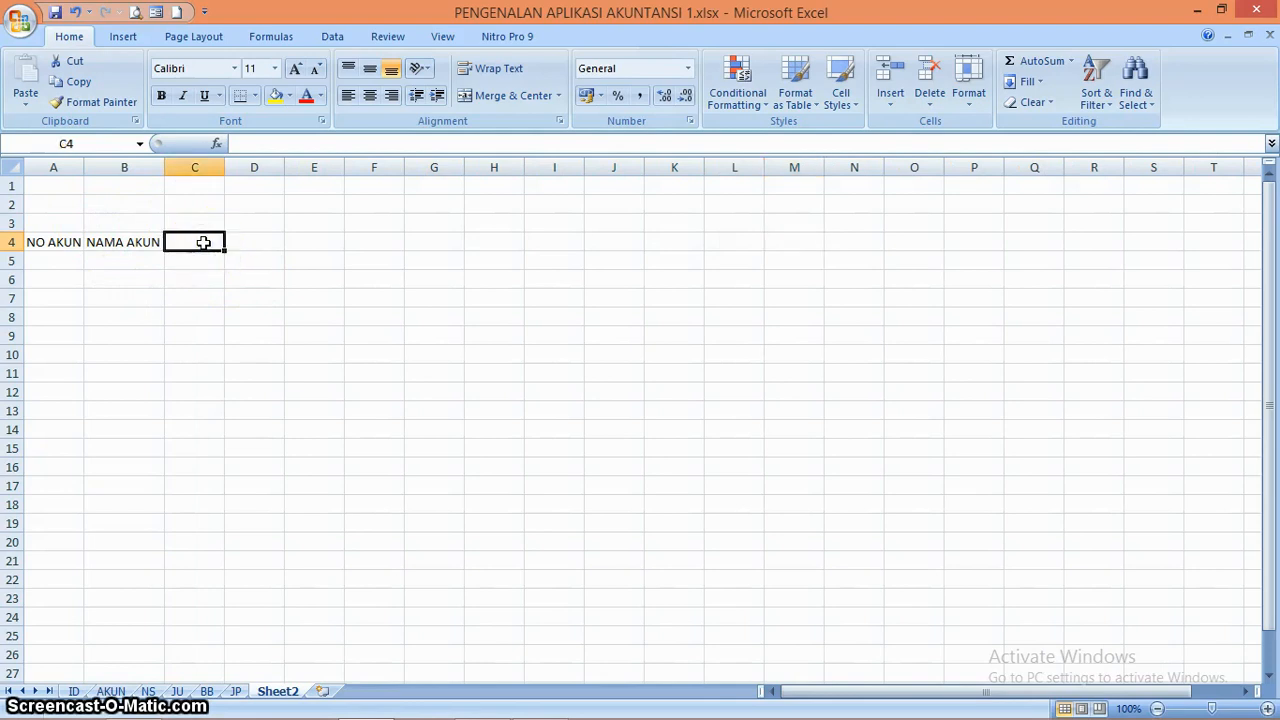
pyautogui.moveTo(203, 243); pyautogui.dragTo(254, 247)
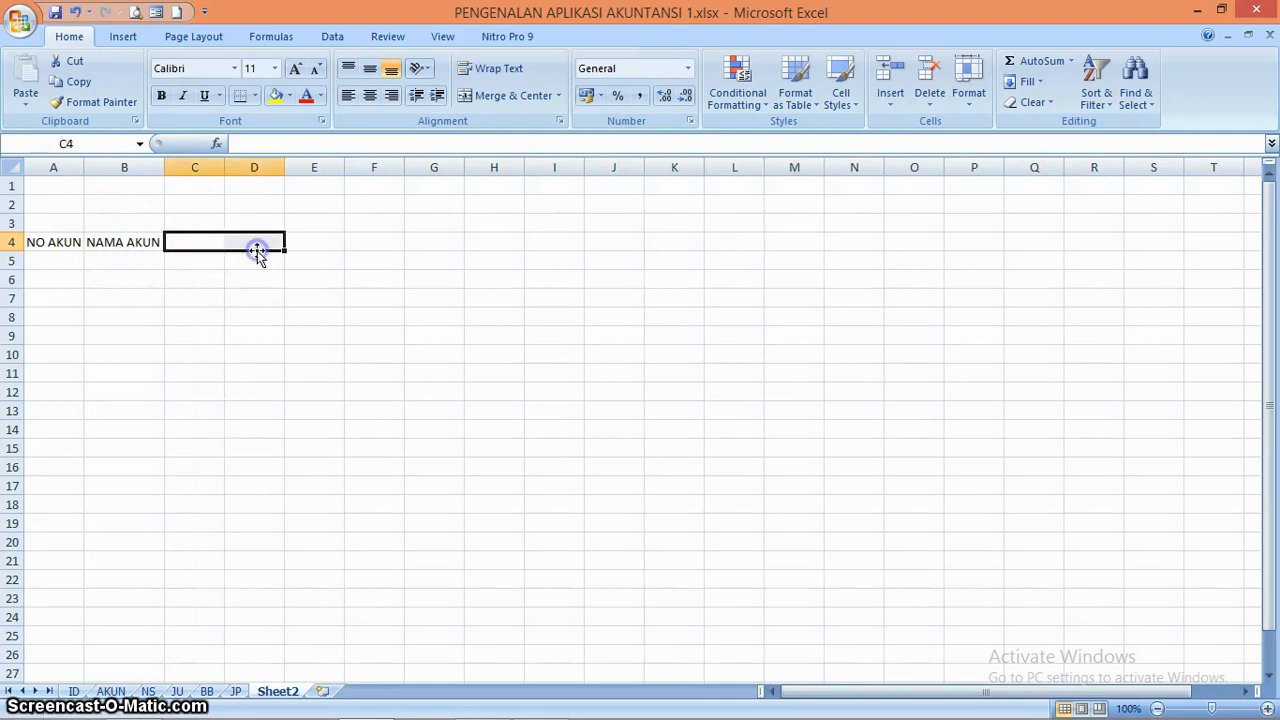
# Enter the subheadings D in C5 and K in D5
pyautogui.click(213, 259)
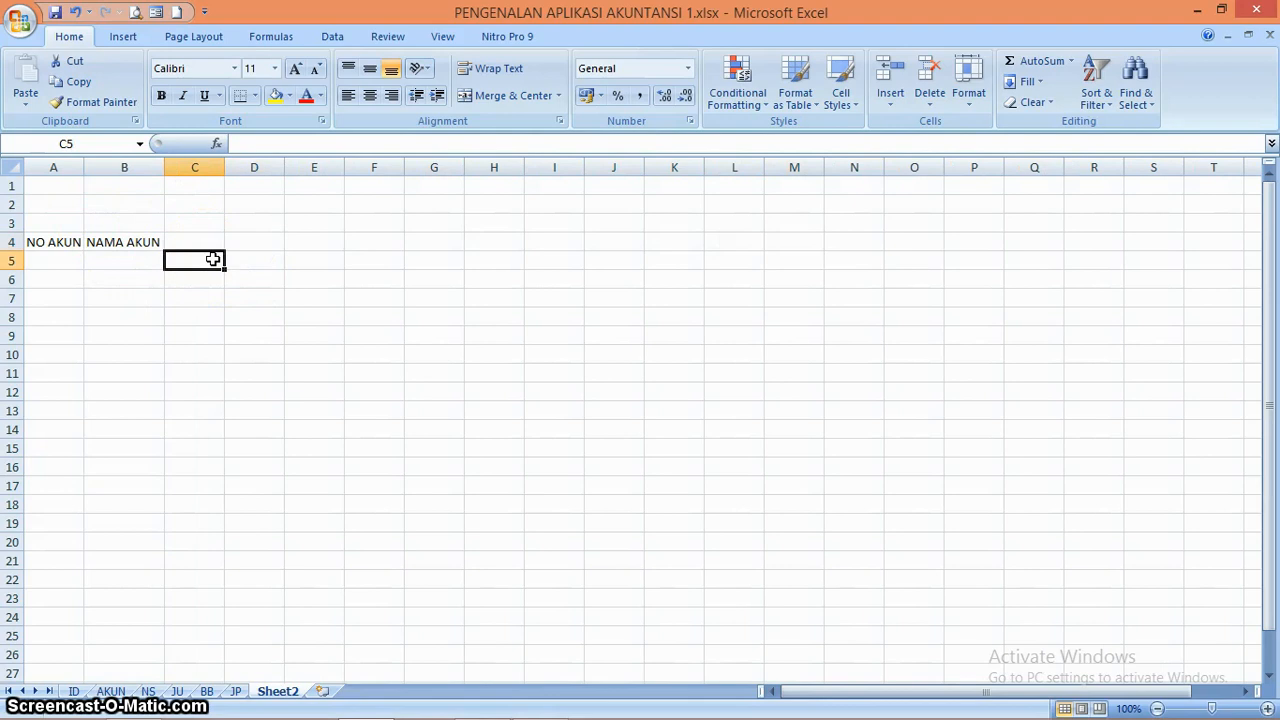
pyautogui.write('D')
pyautogui.press('Tab')
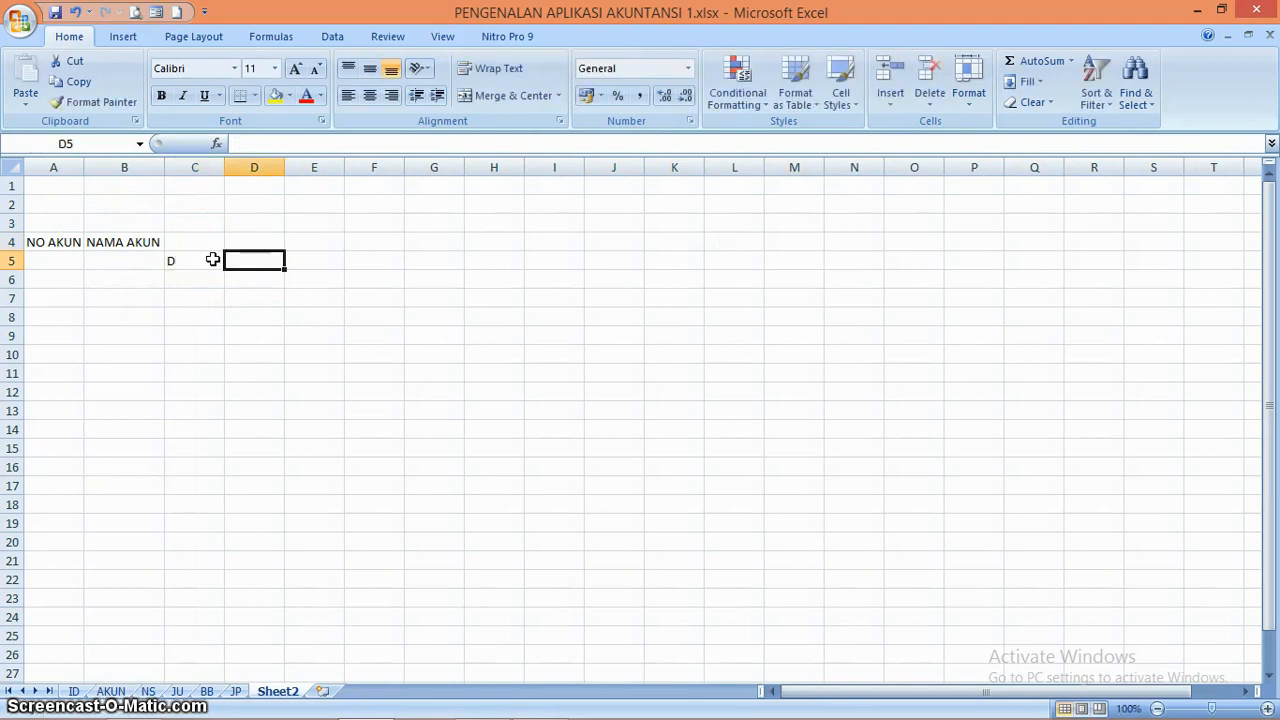
pyautogui.write('K')
# Merge and center C4:D4 above the D and K subheadings and enter the heading NERACA AWAL
pyautogui.press('Up')
pyautogui.press('Left')
pyautogui.hotkey('shift', 'Right')
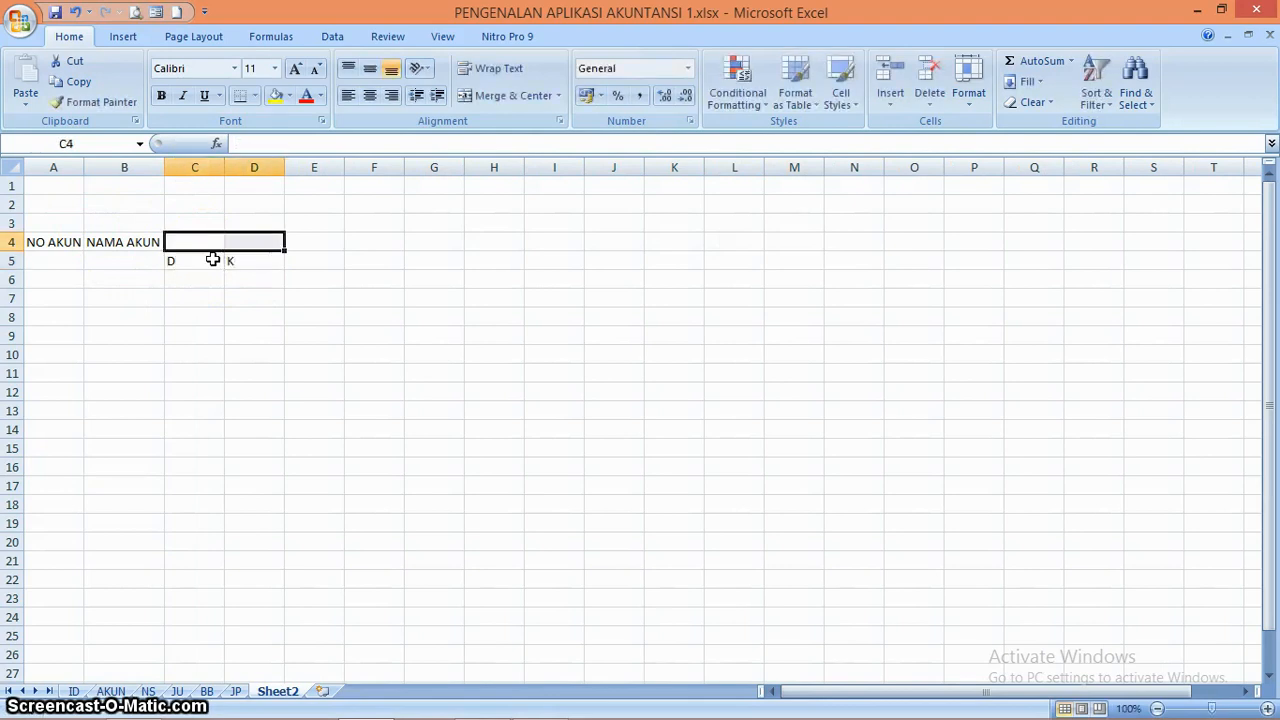
pyautogui.click(522, 98)
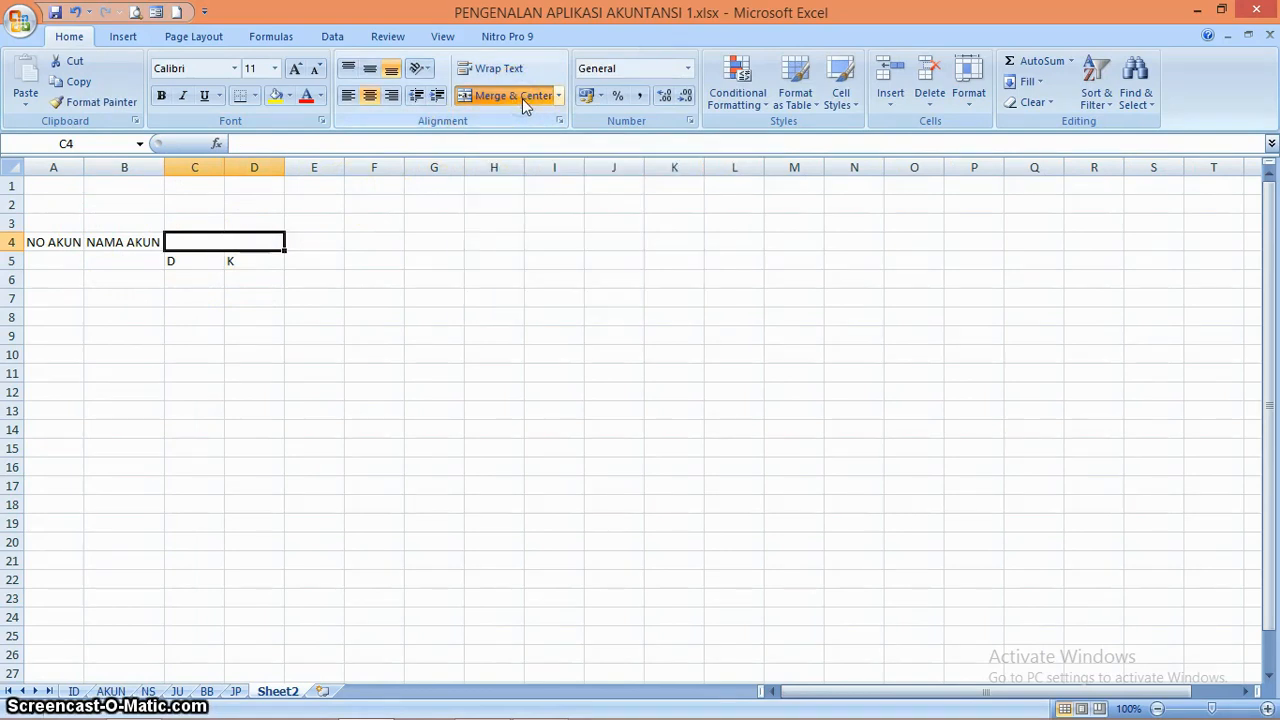
pyautogui.write('NERA')
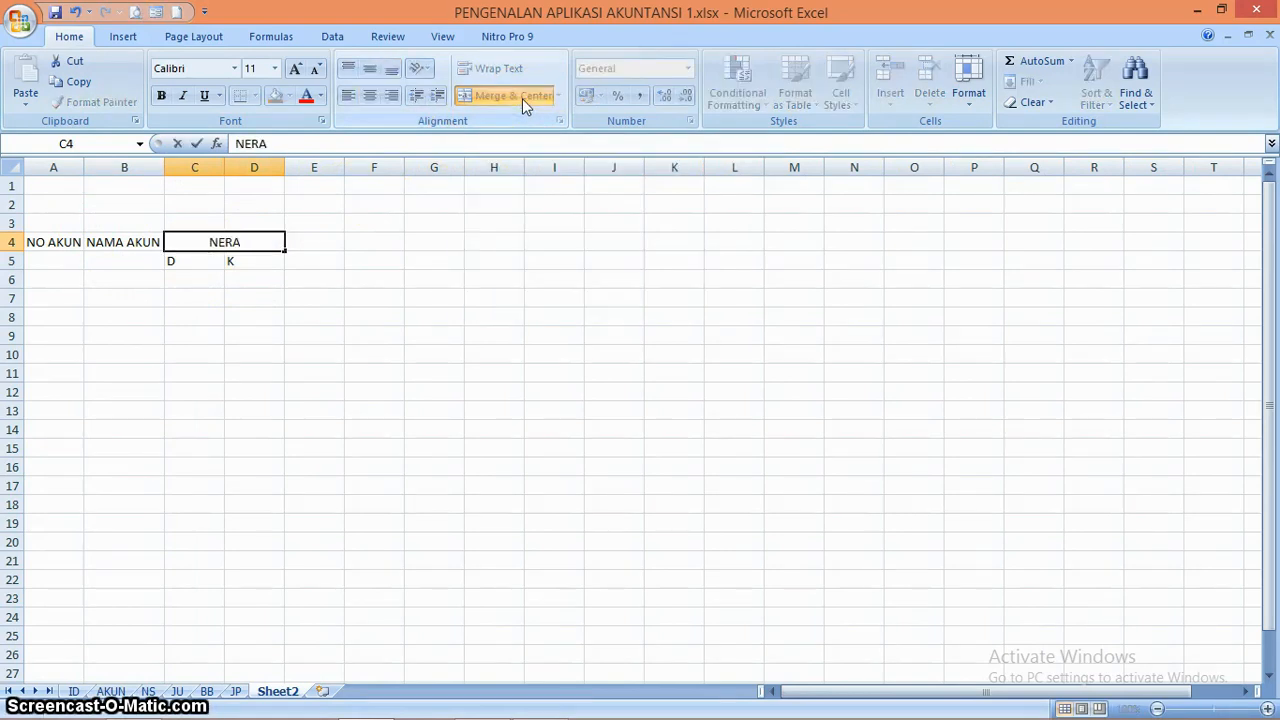
pyautogui.write('CA AWAL')
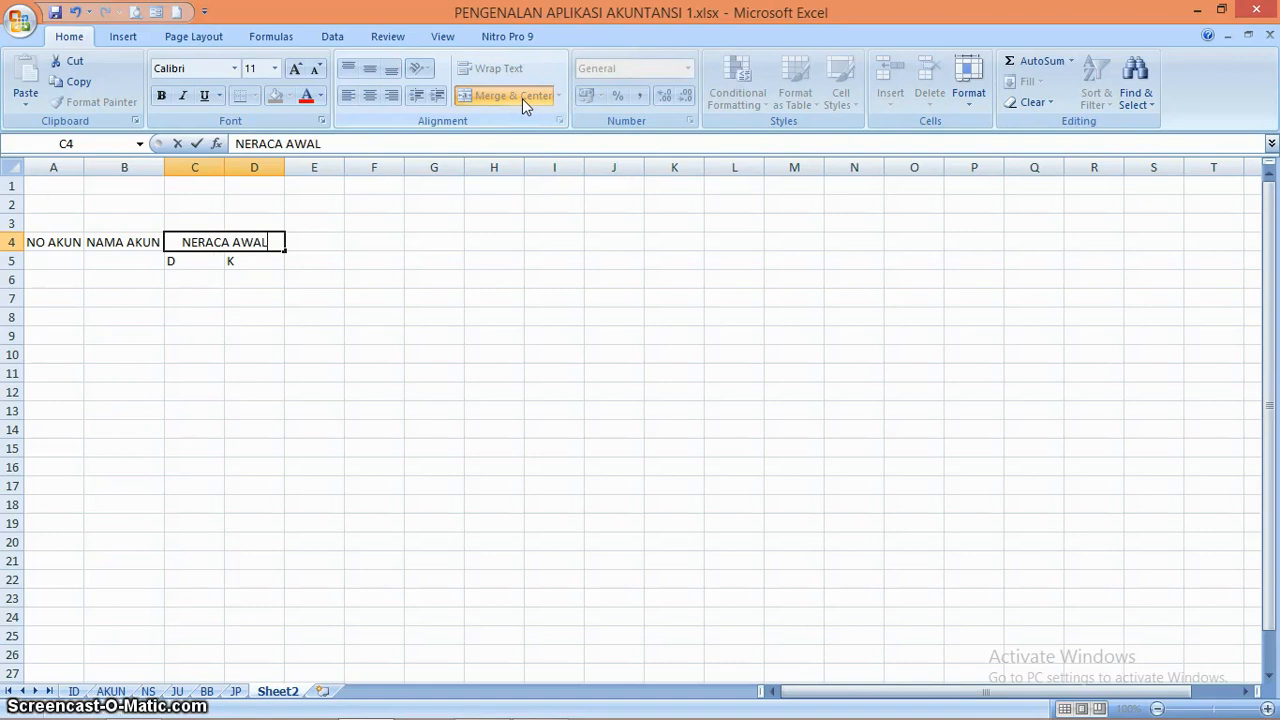
pyautogui.press('Tab')
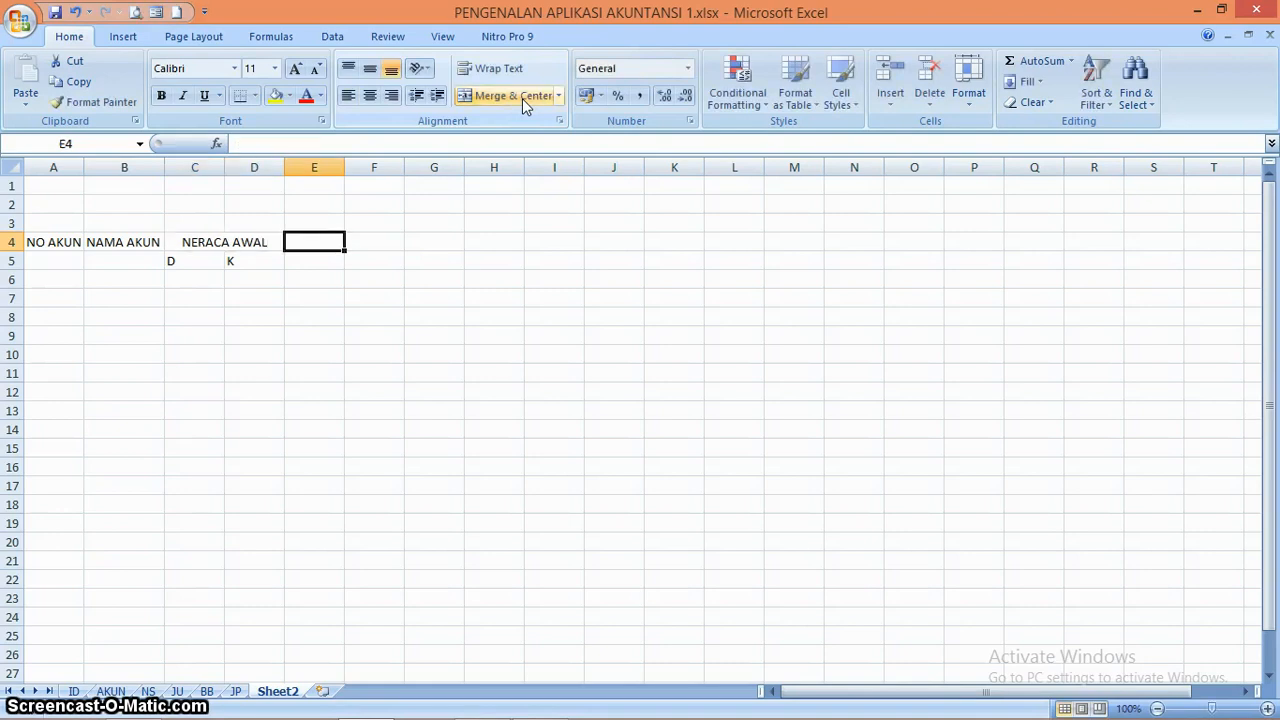
# Enter the subheadings D in E5 and K in F5, and merge and center E4:F4 above them
pyautogui.press('Down')
pyautogui.write('D')
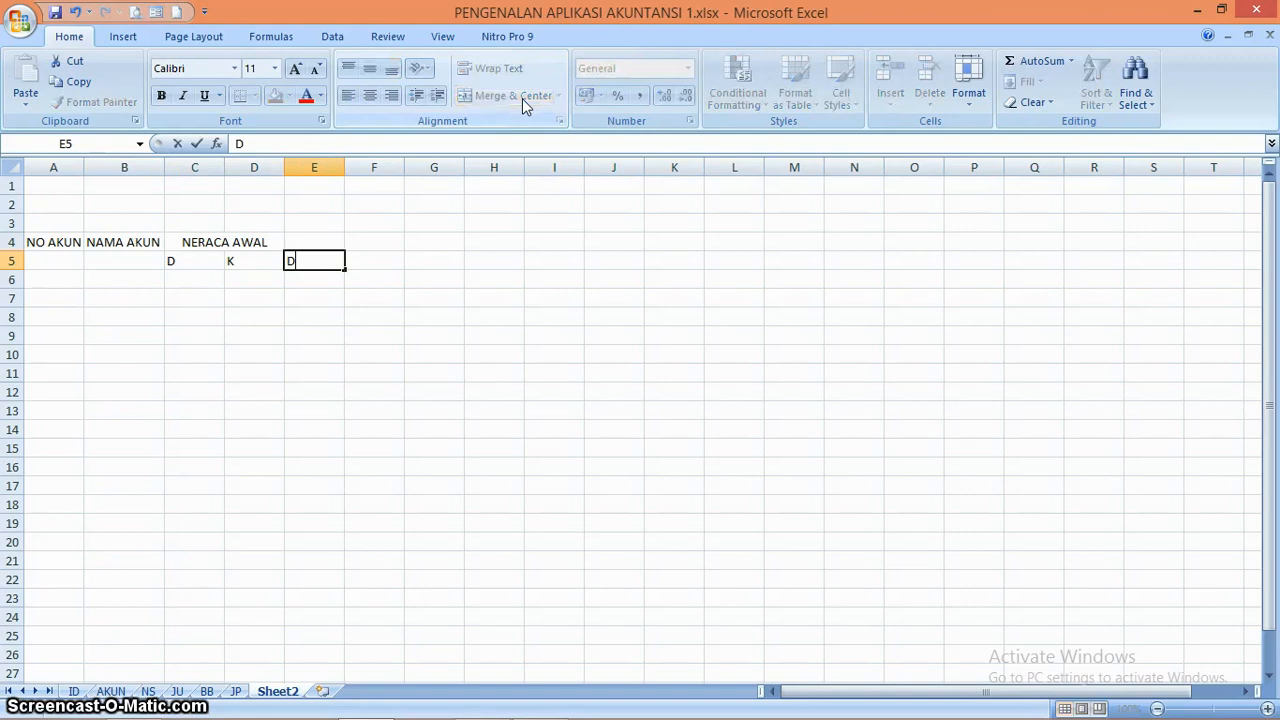
pyautogui.press('Tab')
pyautogui.press('Up')
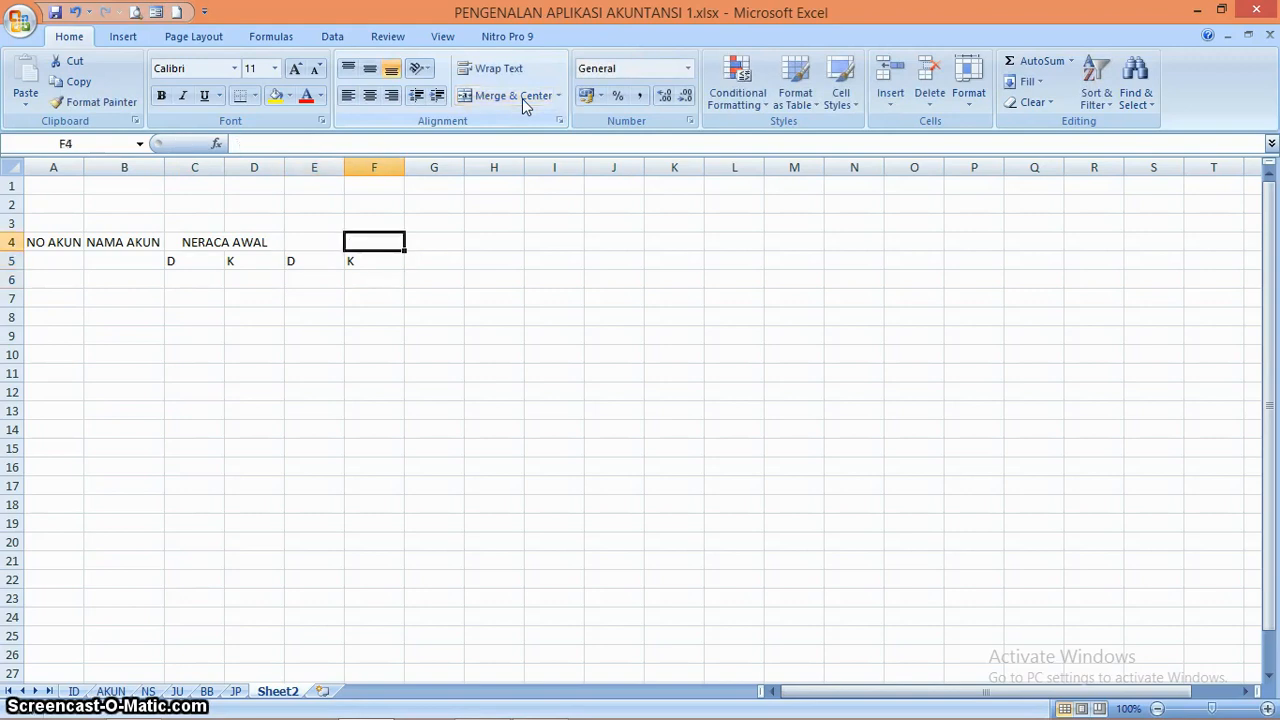
pyautogui.press('Left')
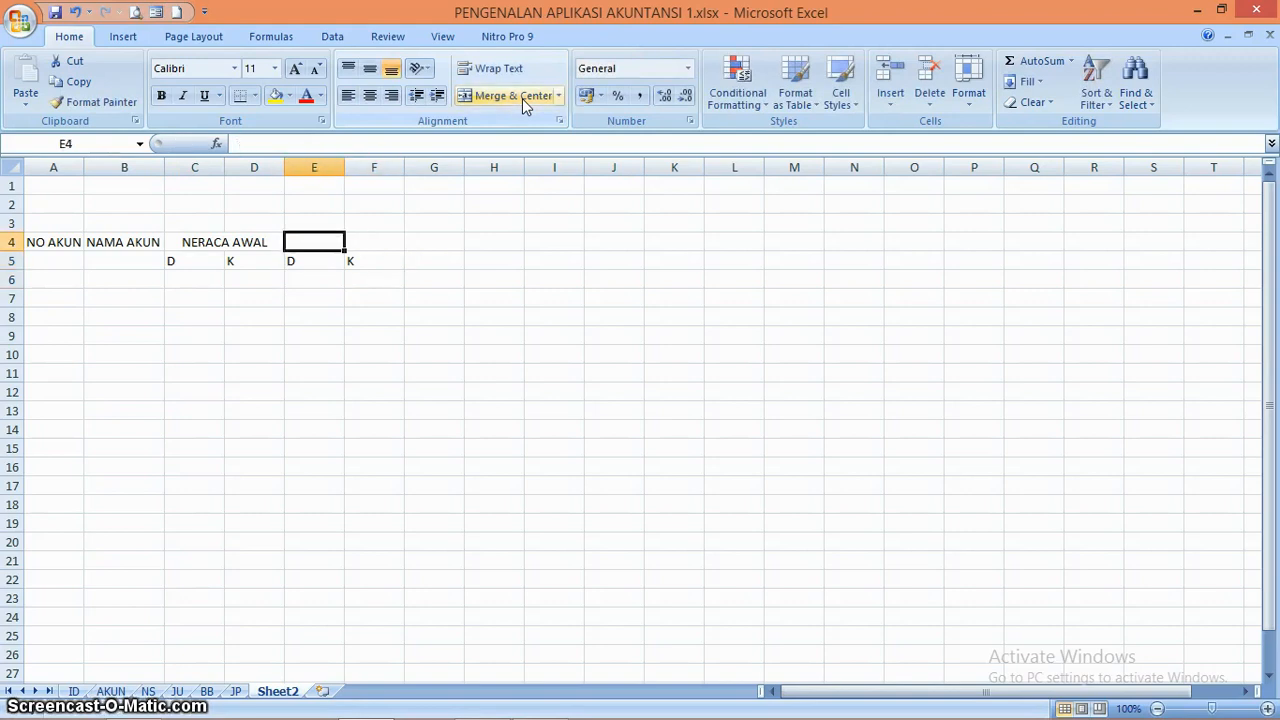
pyautogui.hotkey('shift', 'Right')
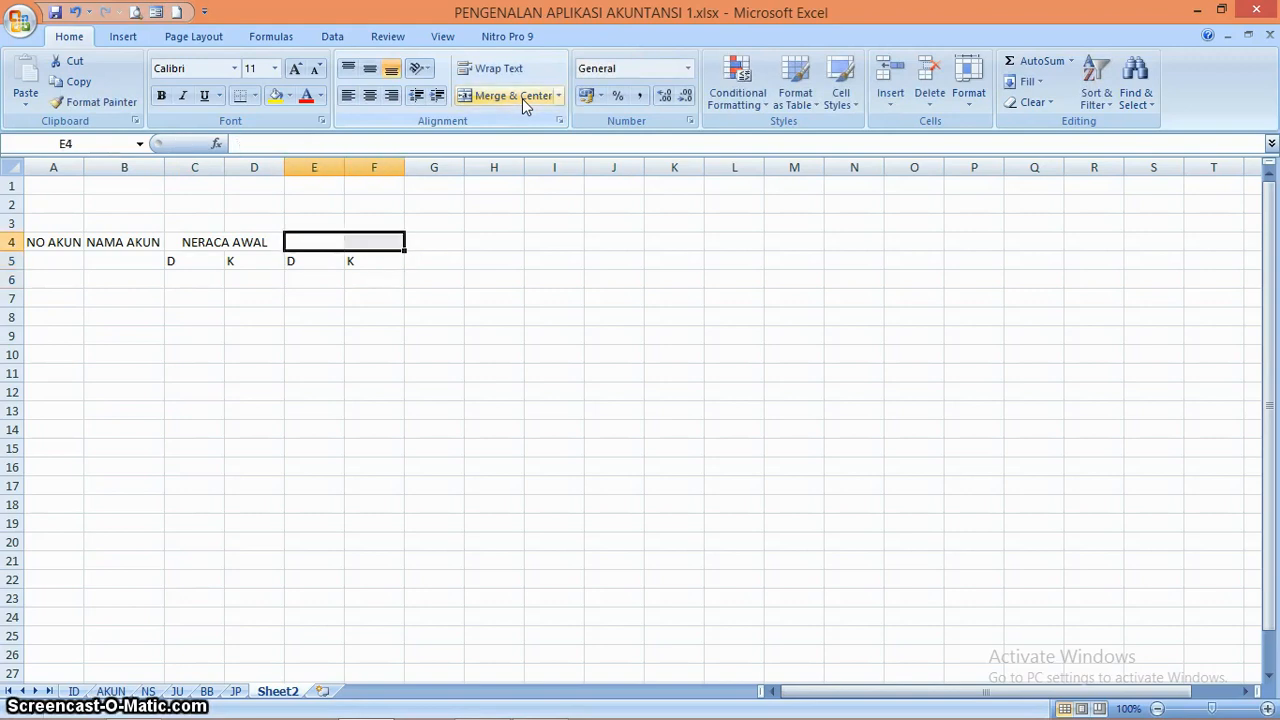
pyautogui.click(519, 97)
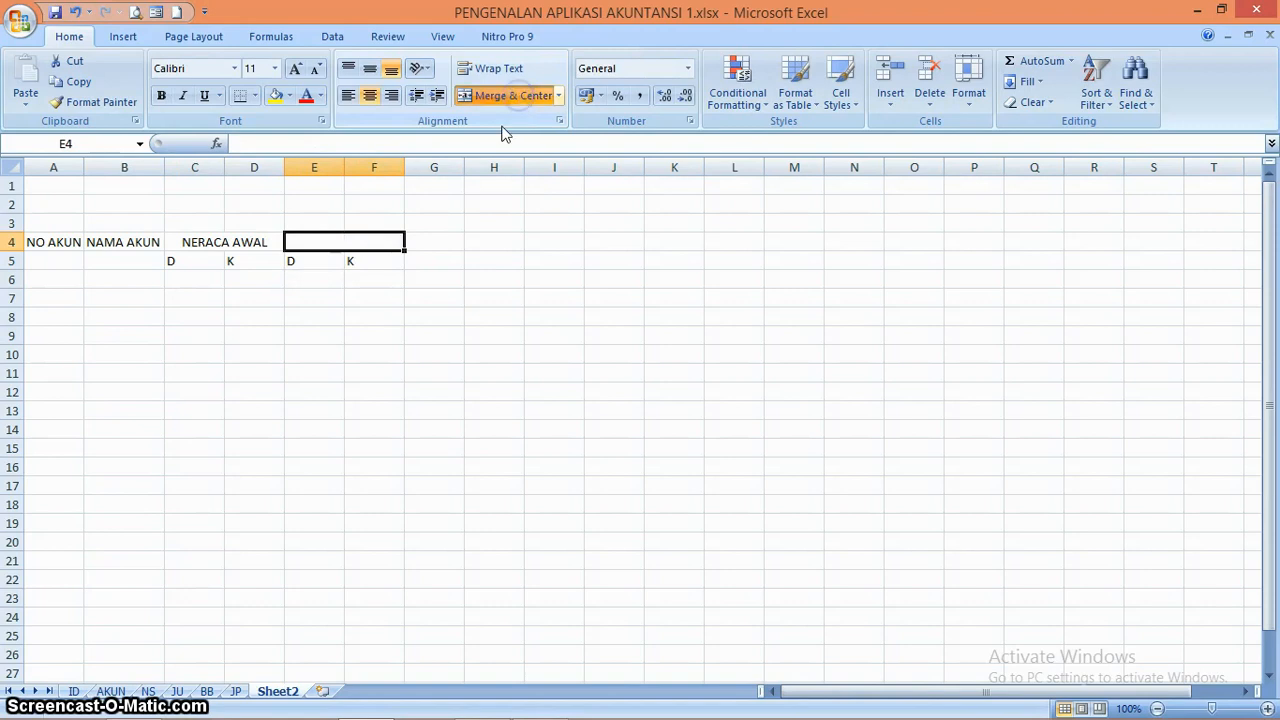
pyautogui.click(335, 259)
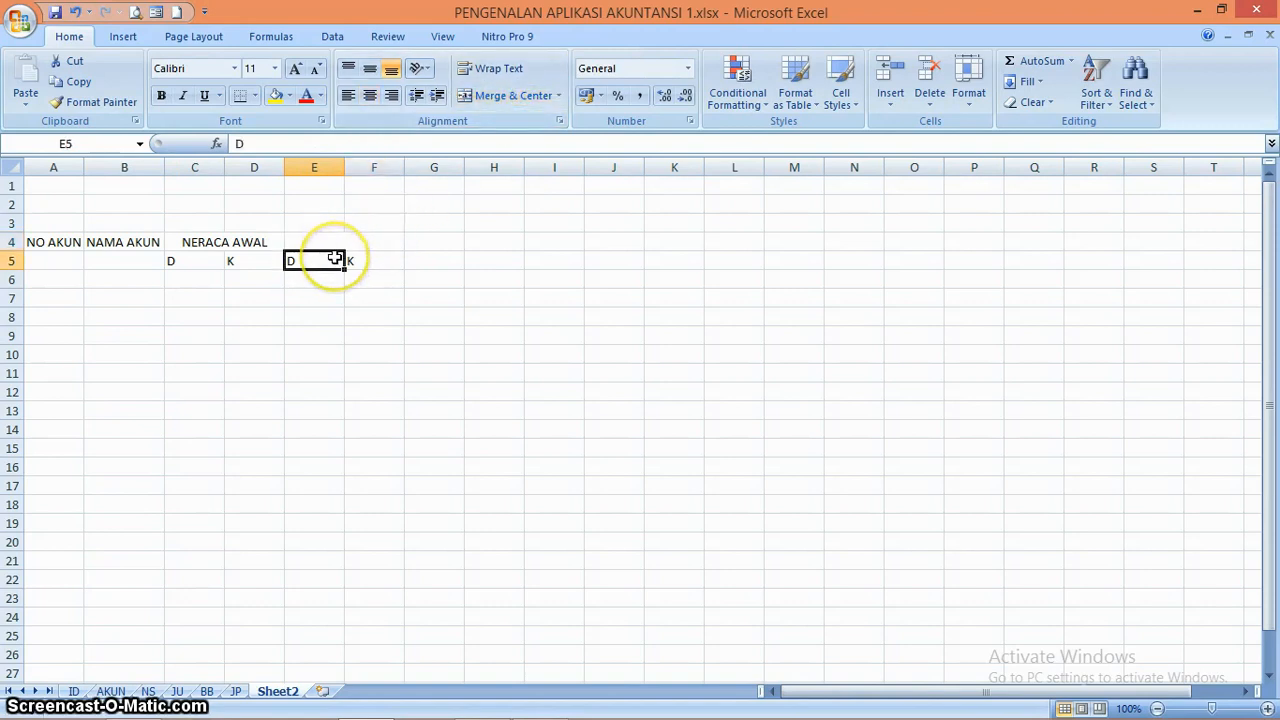
pyautogui.click(206, 691)
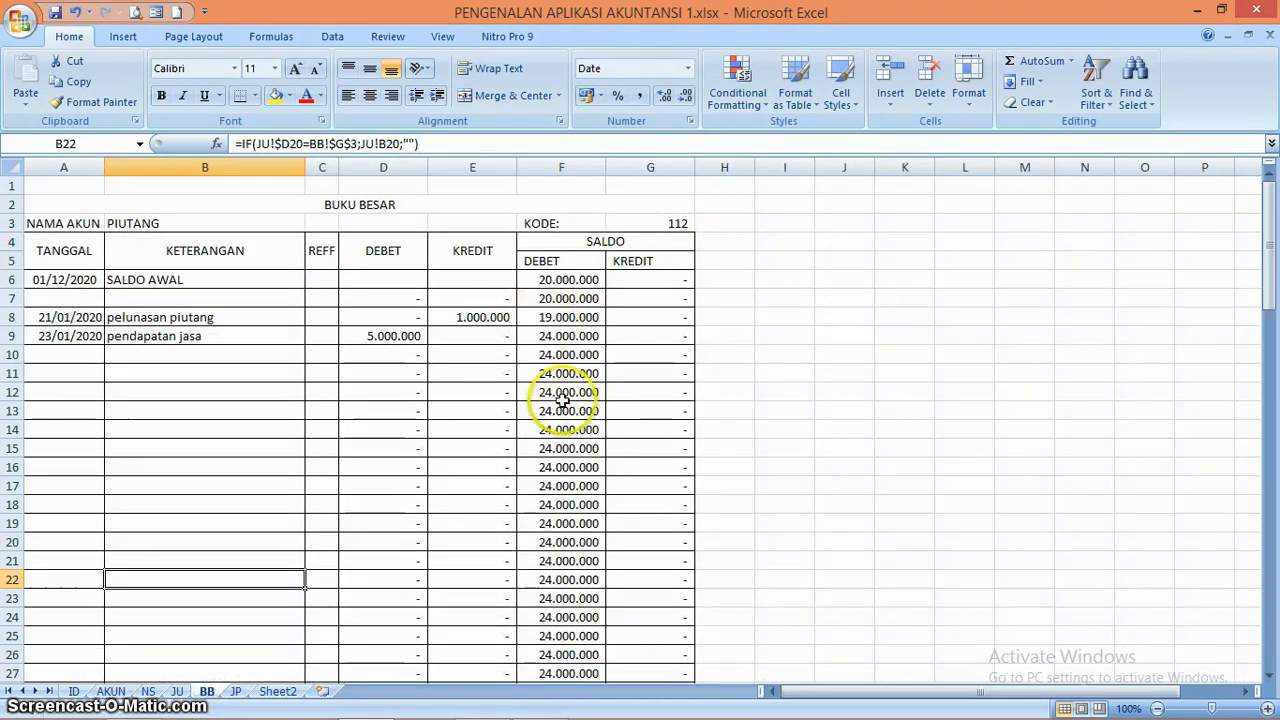
pyautogui.click(285, 691)
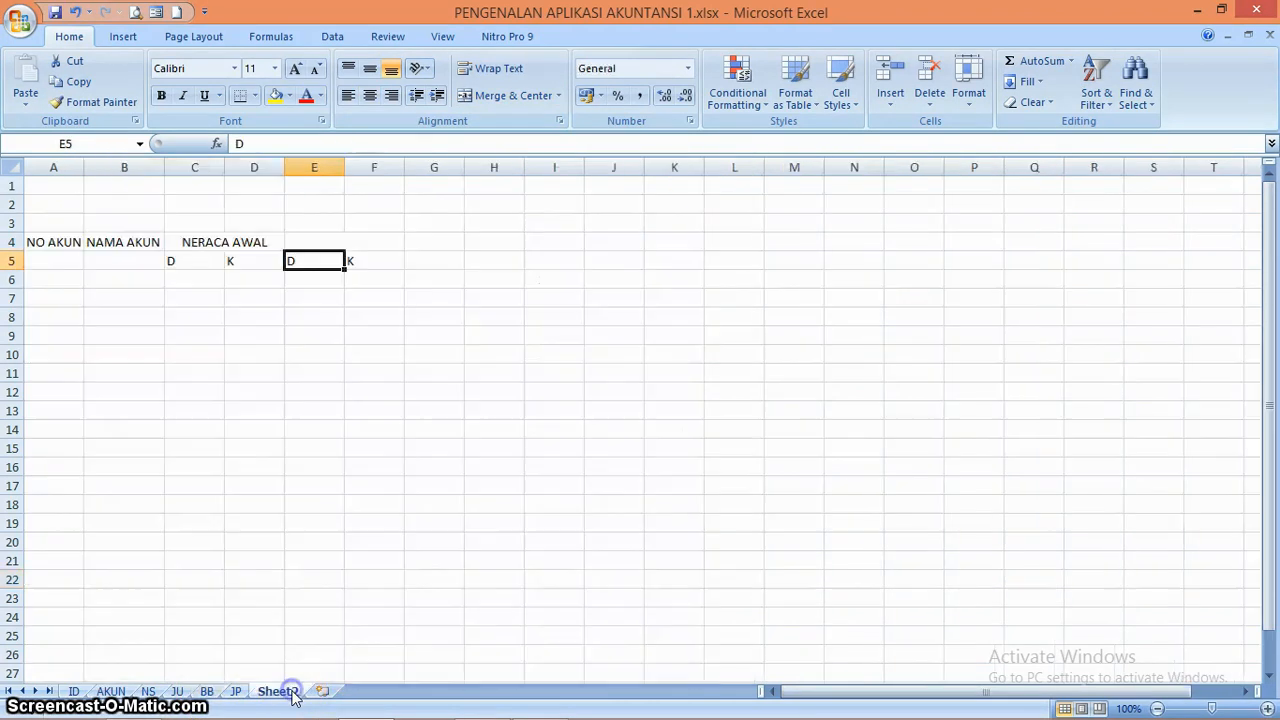
# Enter the heading JURNAL UMUM in the merged cell E4:F4
pyautogui.click(327, 243)
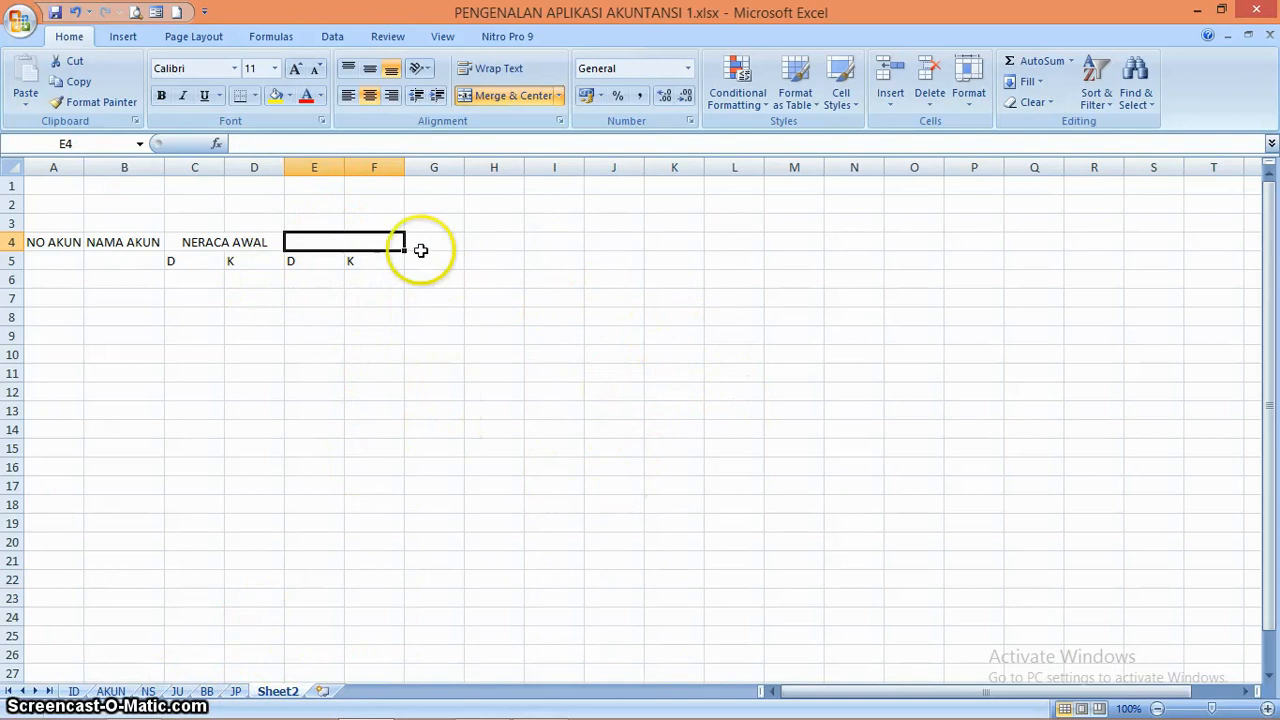
pyautogui.write('JU')
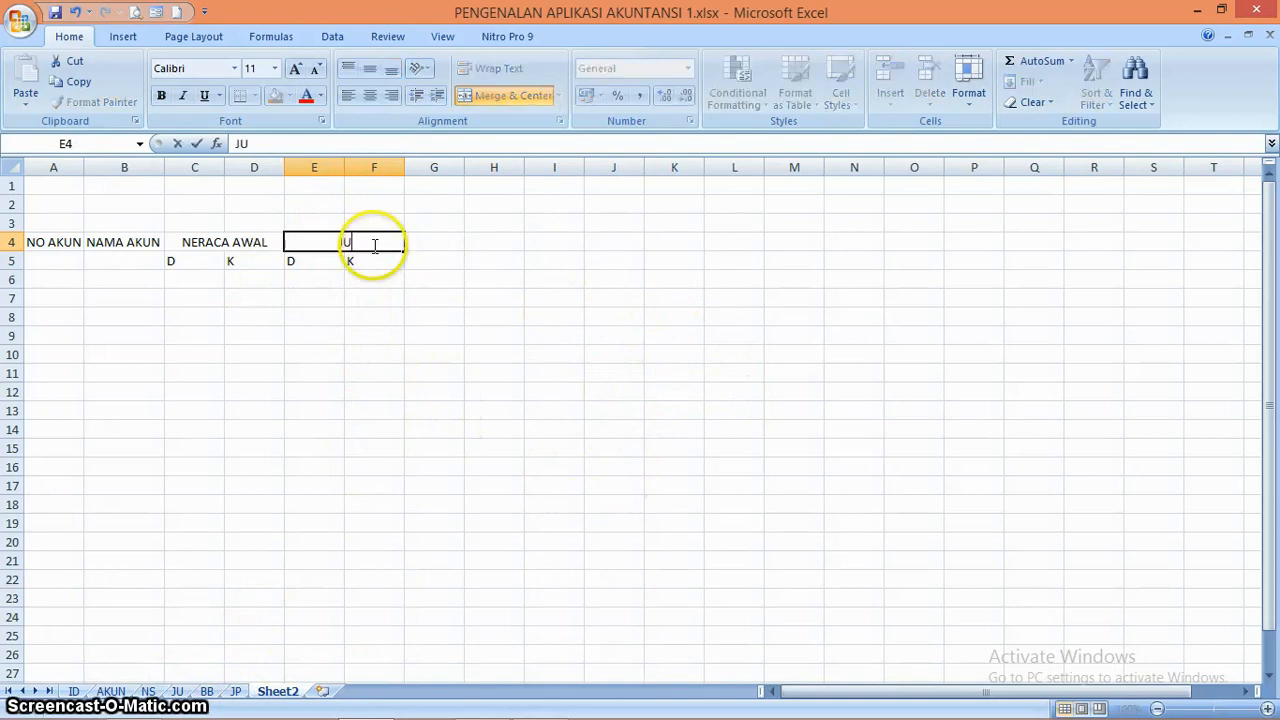
pyautogui.write('RNAL')
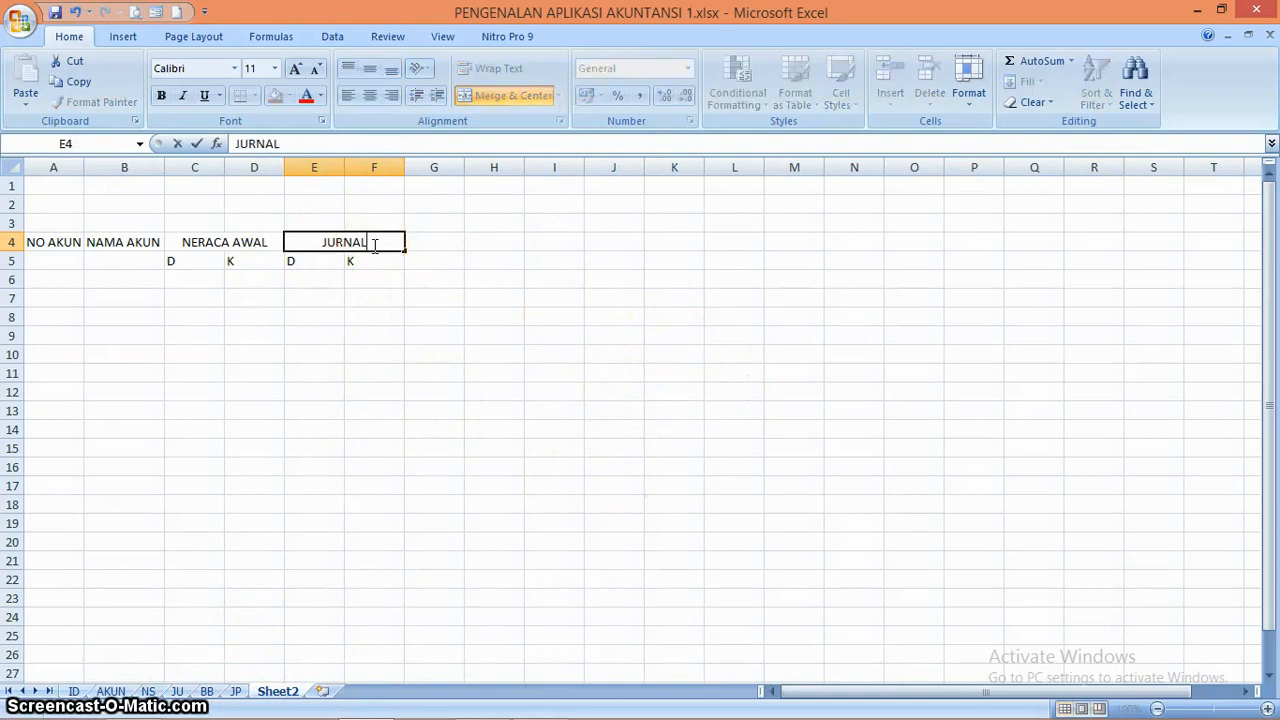
pyautogui.press('Tab')
pyautogui.click(372, 245)
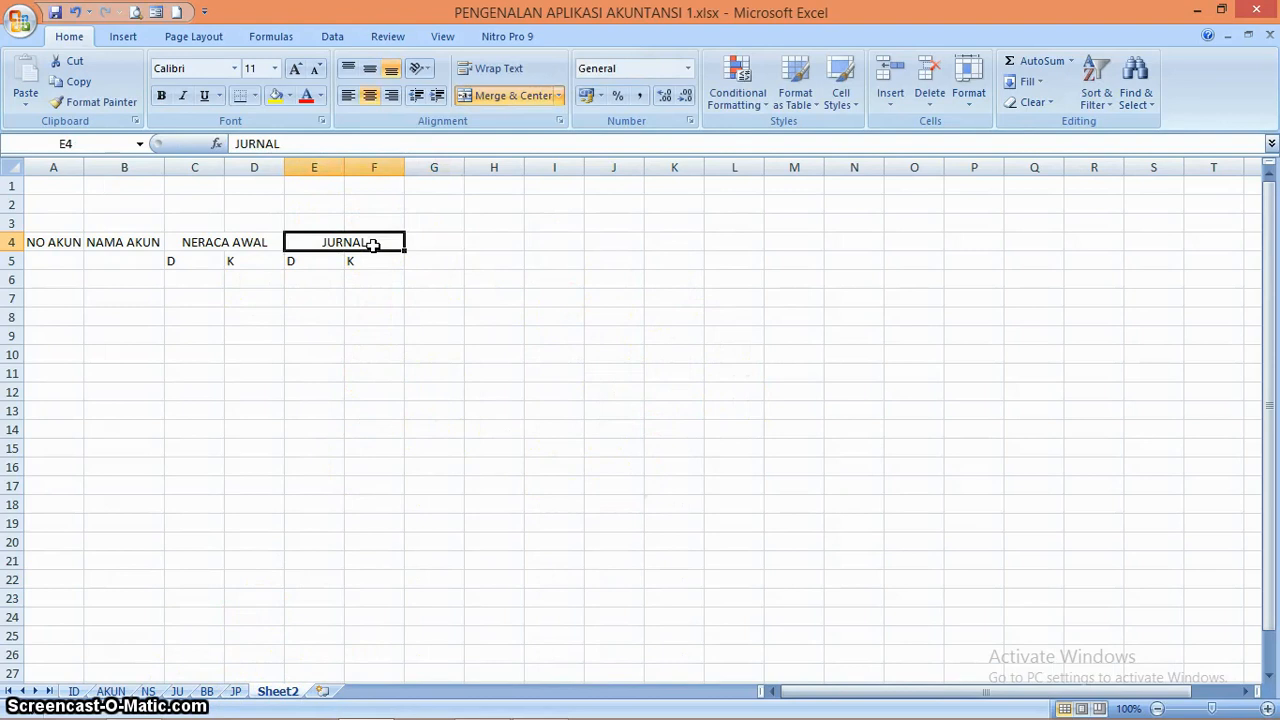
pyautogui.write('JURNAL UMUM')
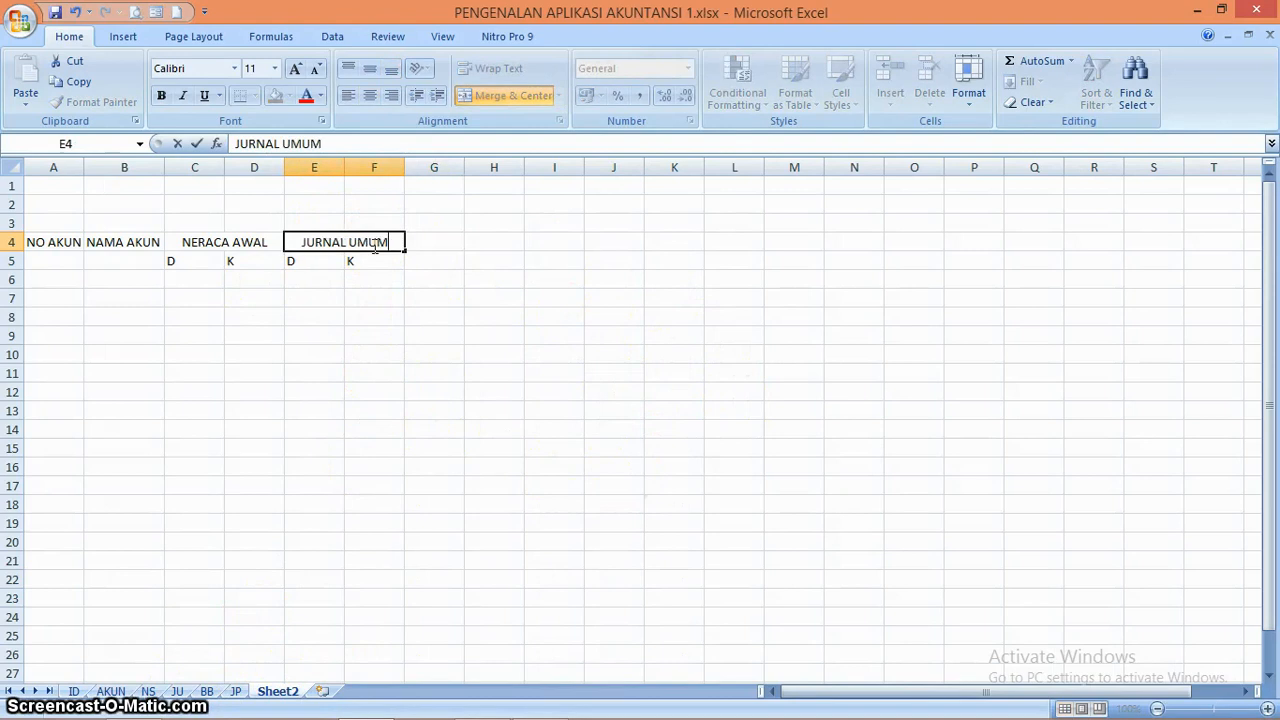
pyautogui.press('Tab')
# Merge and center G4:H4 with the heading JURNAL PENYESUAIAN and widen column H to fit the text
pyautogui.moveTo(432, 241); pyautogui.dragTo(481, 241)
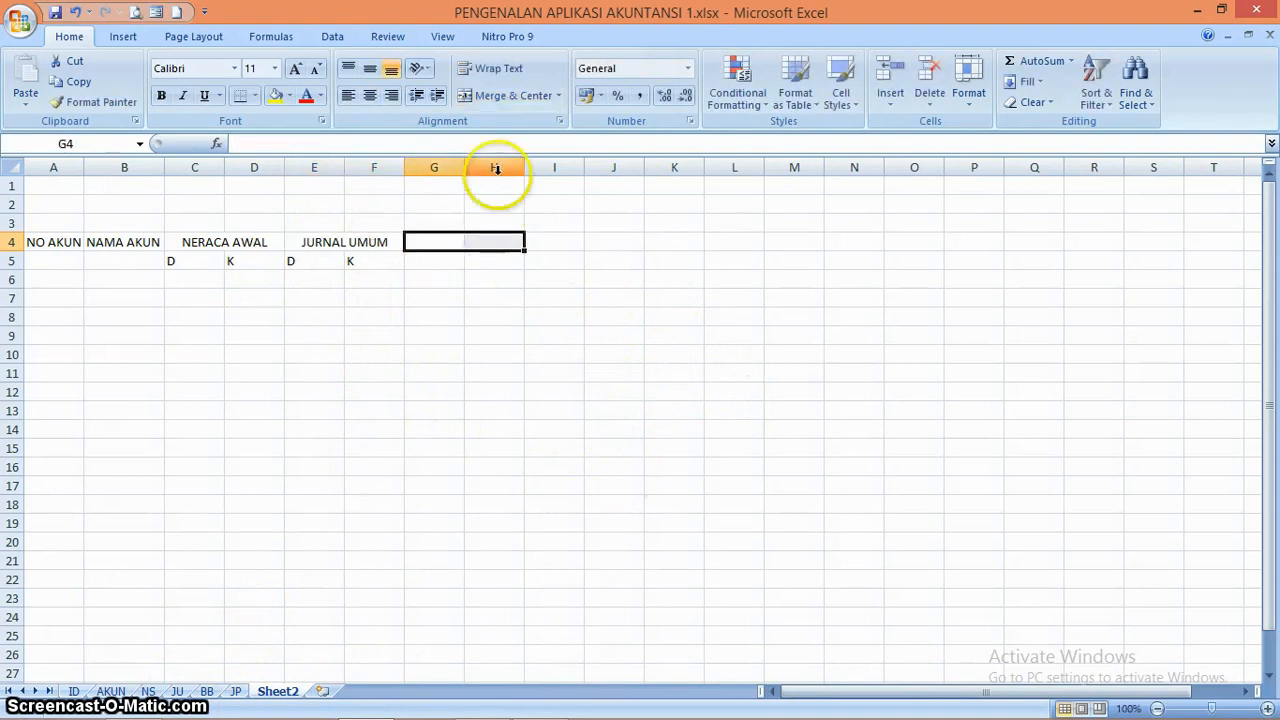
pyautogui.click(507, 102)
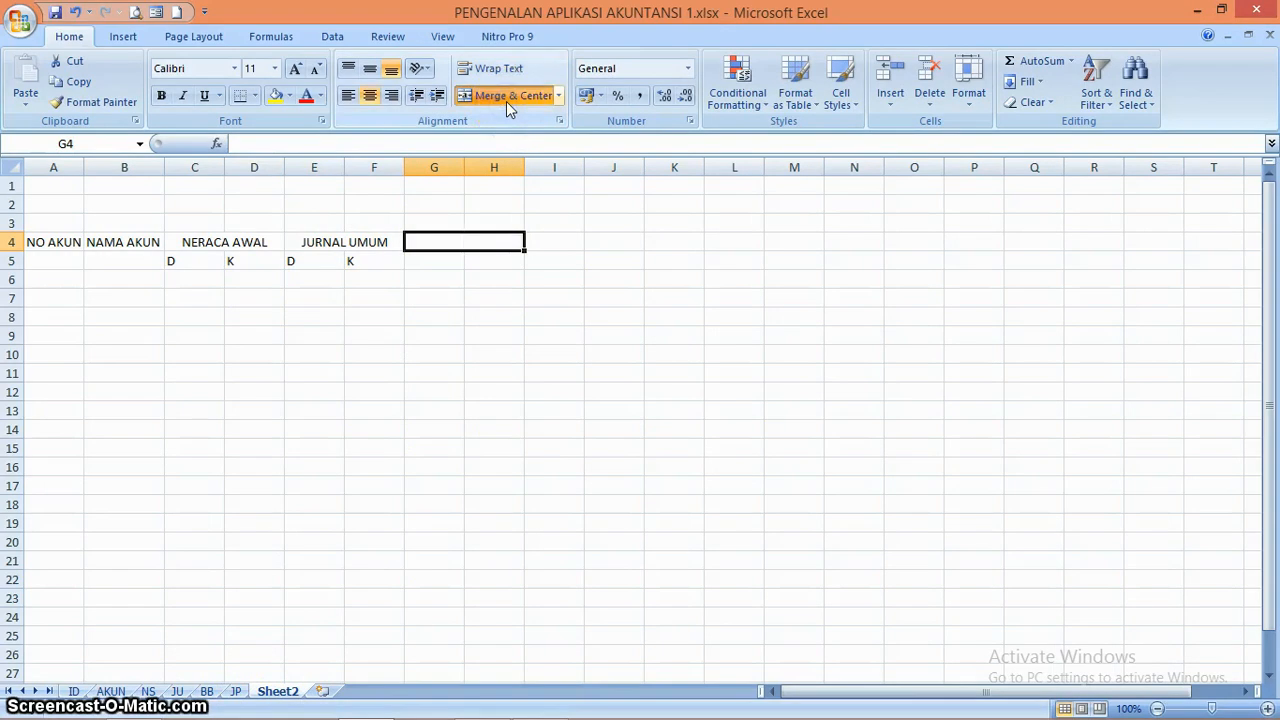
pyautogui.write('JURNAL PENYESUAIAN')
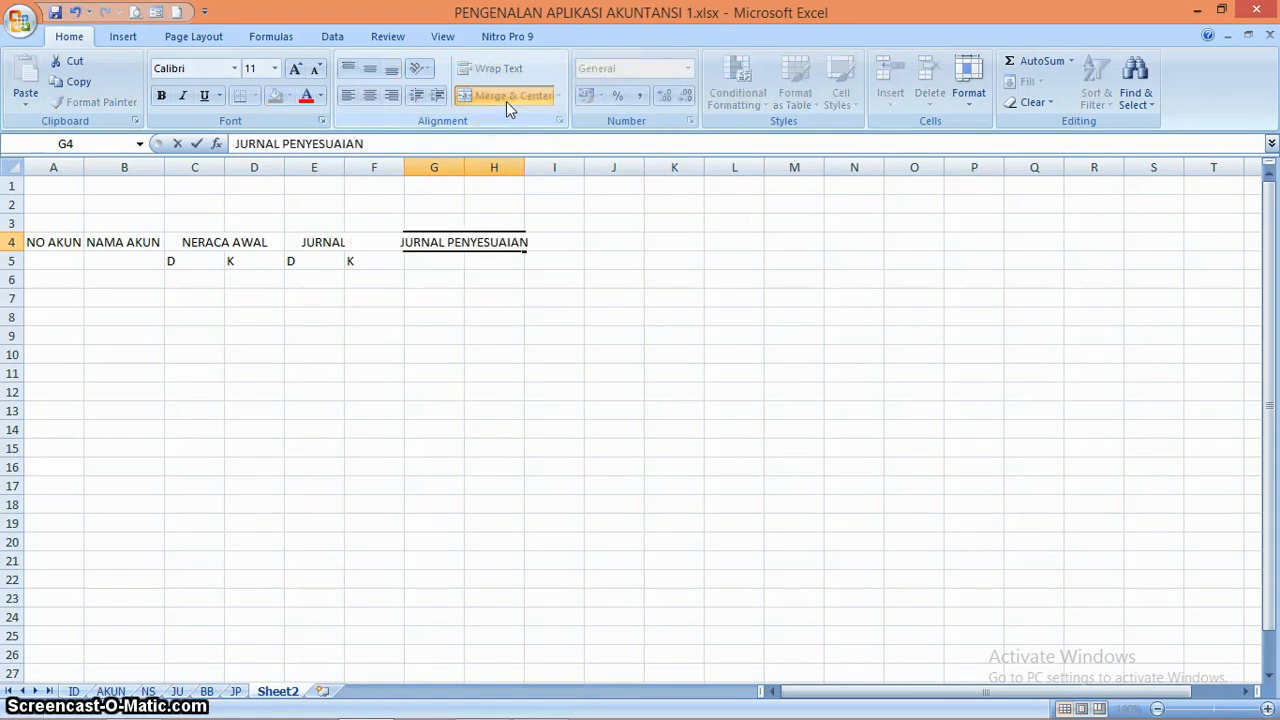
pyautogui.press('Return')
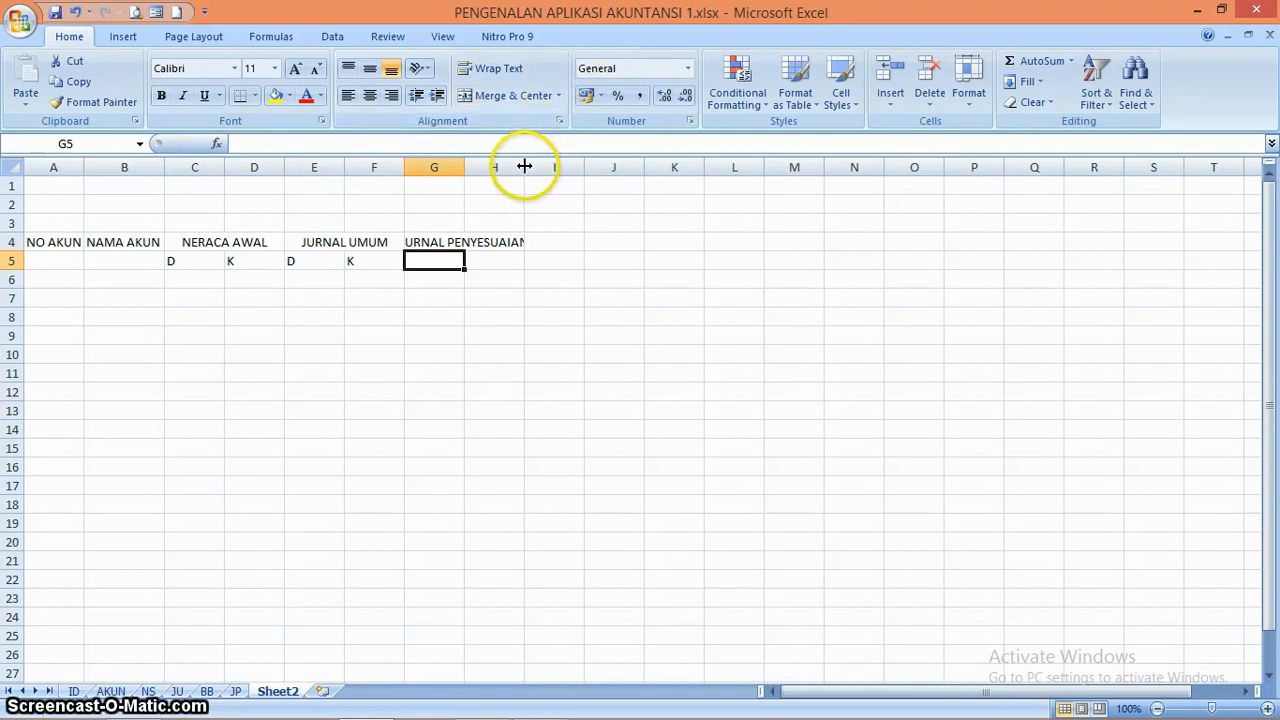
pyautogui.moveTo(524, 167); pyautogui.dragTo(538, 167)
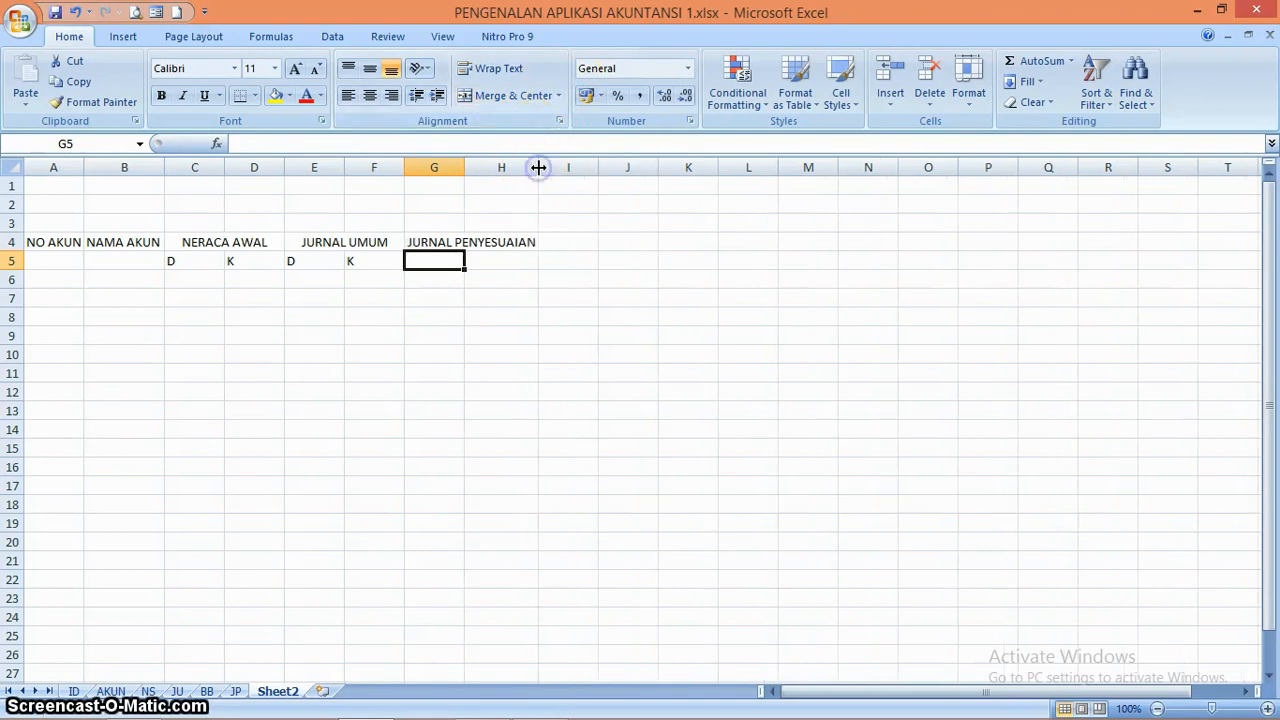
pyautogui.click(343, 242)
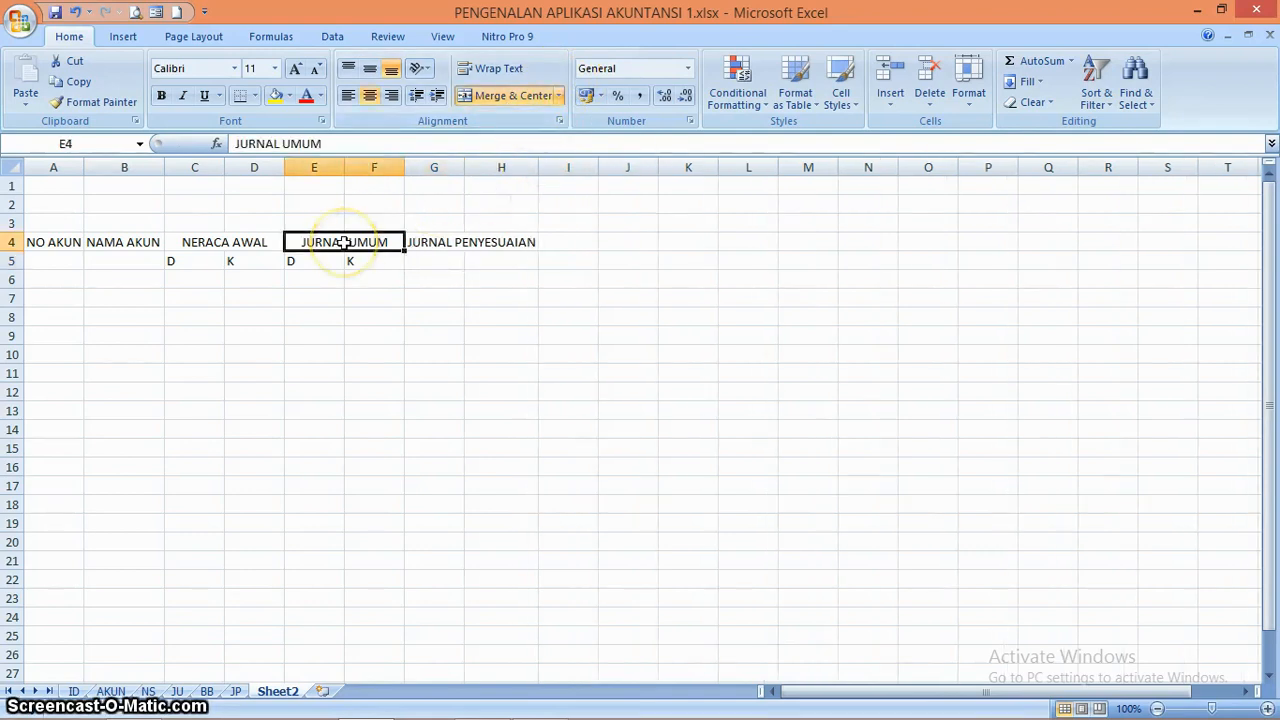
pyautogui.press('Up')
pyautogui.press('Down')
pyautogui.press('Left')
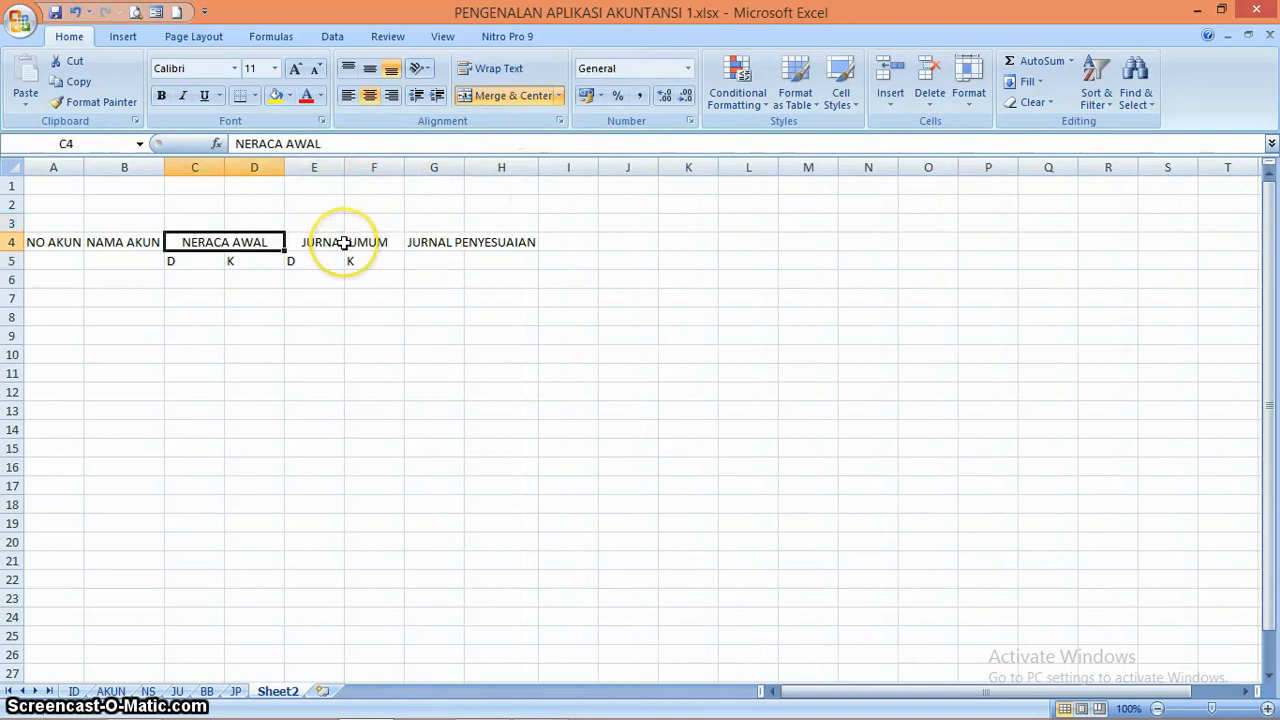
pyautogui.press('Down')
pyautogui.press('Left')
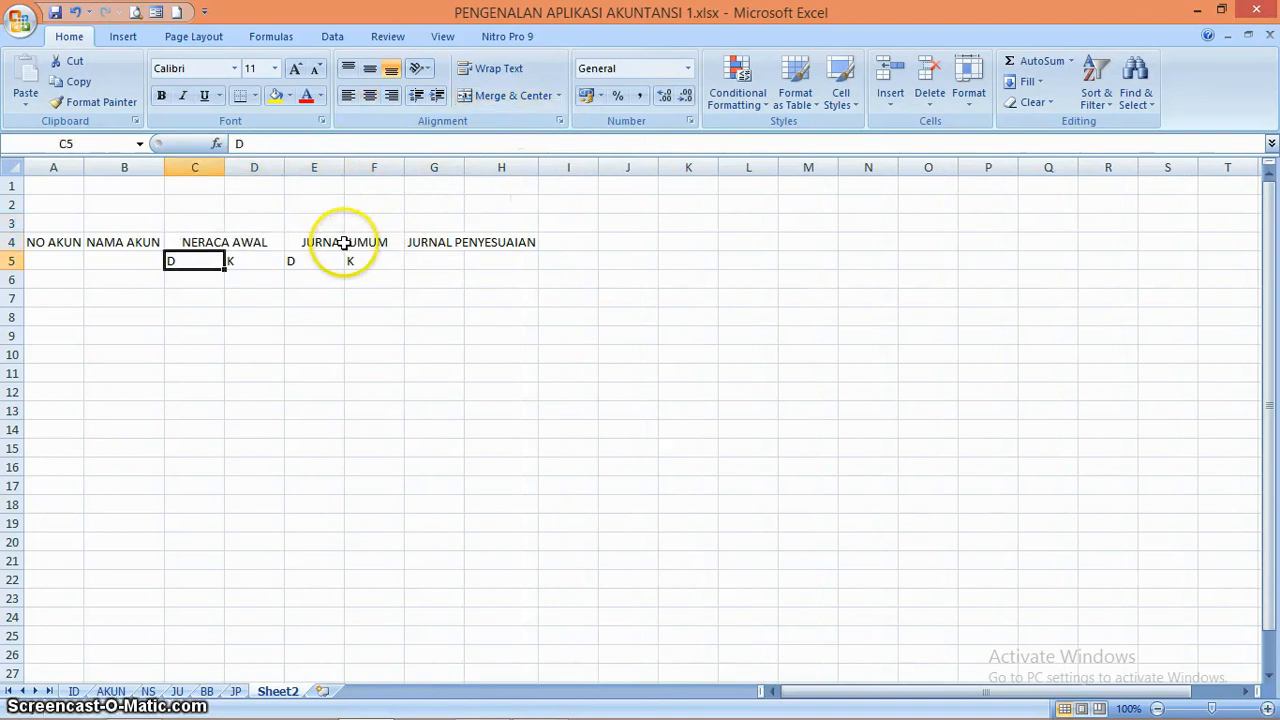
pyautogui.press('Right')
pyautogui.press('Right')
pyautogui.press('Up')
pyautogui.press('Down')
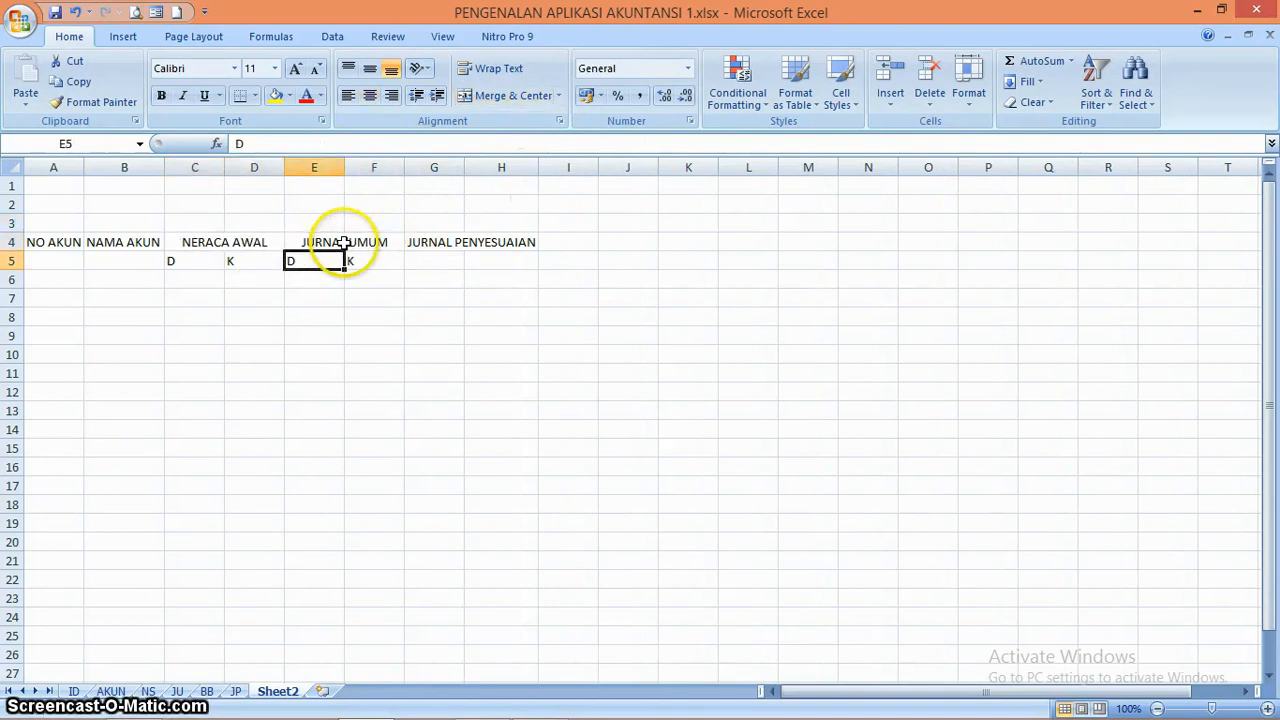
pyautogui.press('Down')
pyautogui.press('Up')
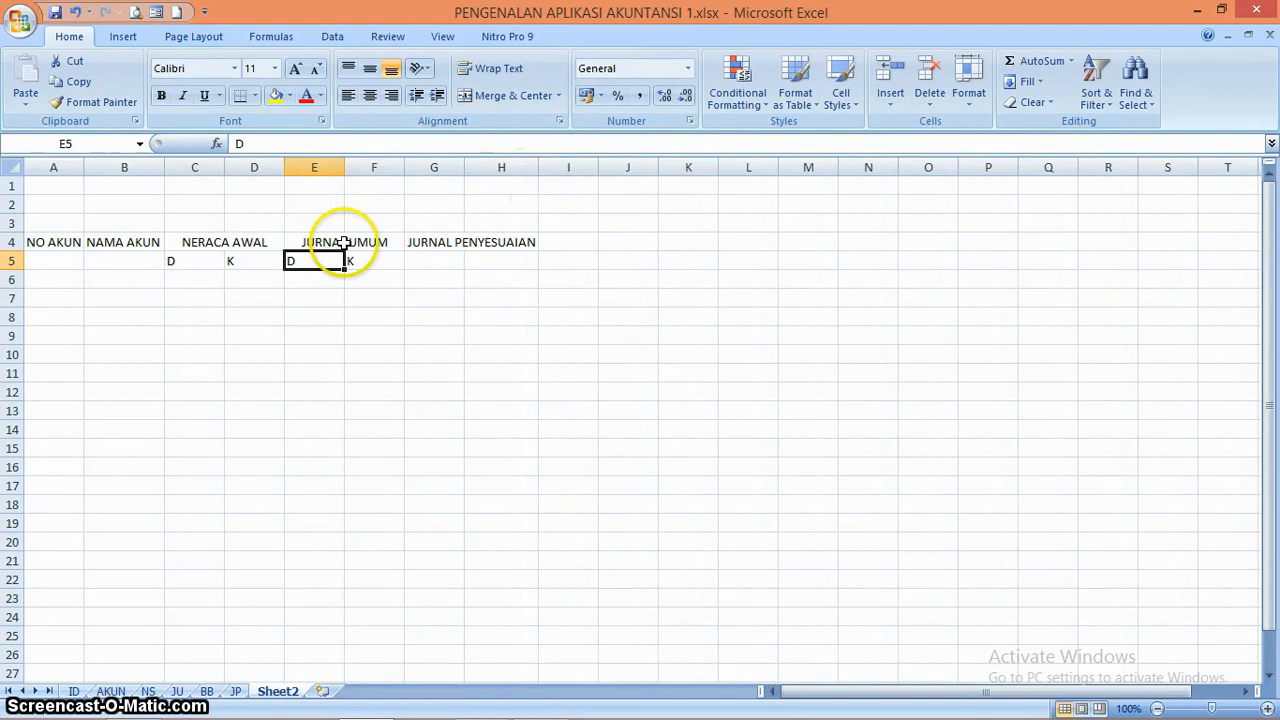
pyautogui.press('Up')
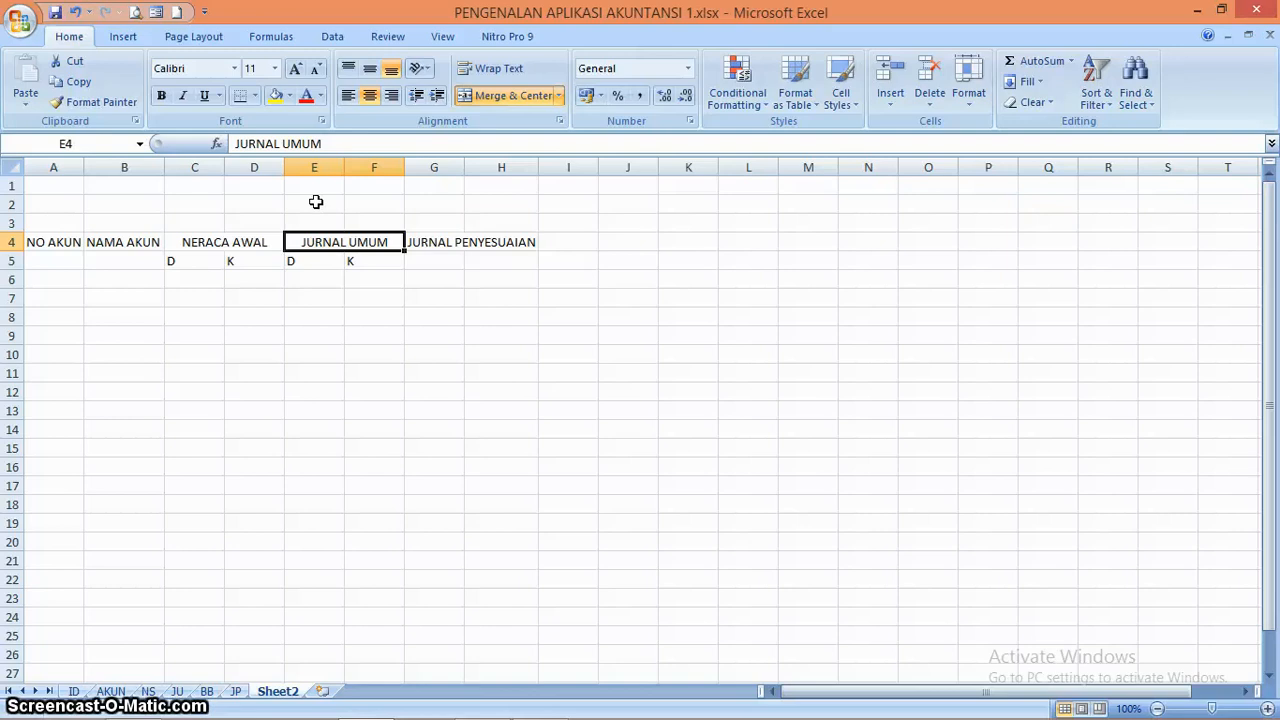
pyautogui.press('Right')
pyautogui.press('Right')
pyautogui.press('Left')
pyautogui.press('Down')
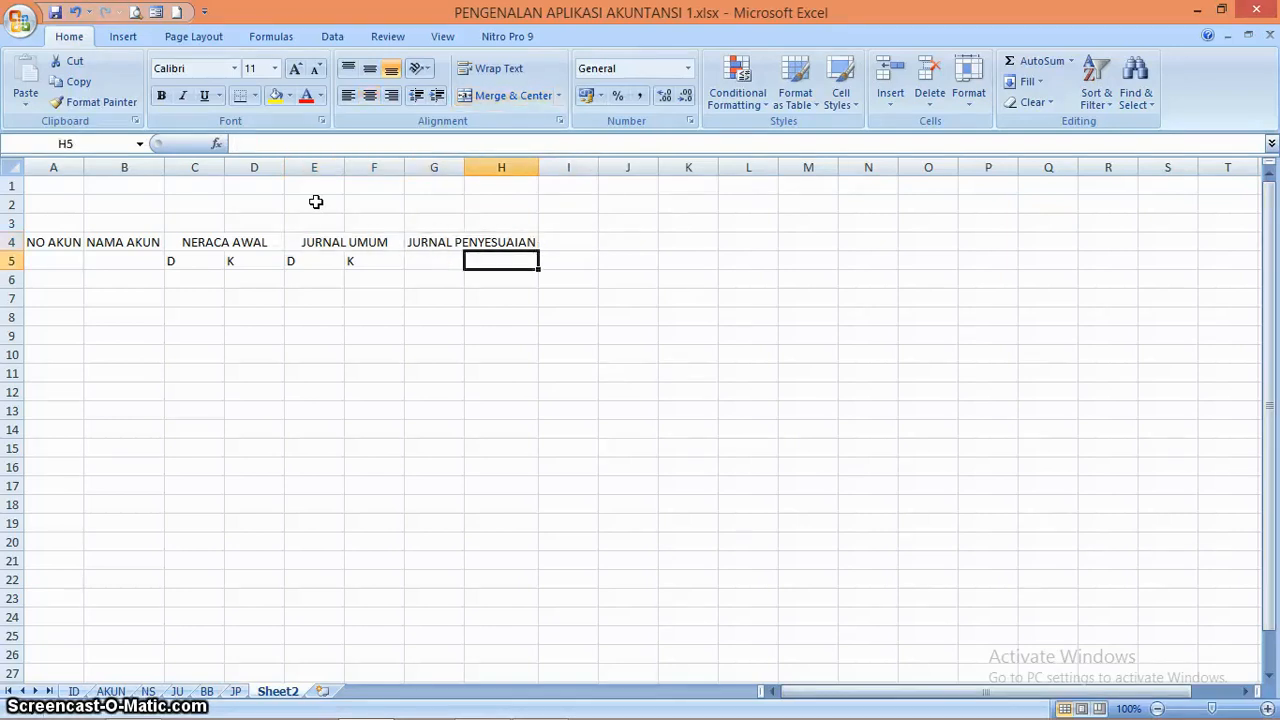
# Enter the subheadings D in G5 and K in H5 under the JURNAL PENYESUAIAN heading
pyautogui.press('Left')
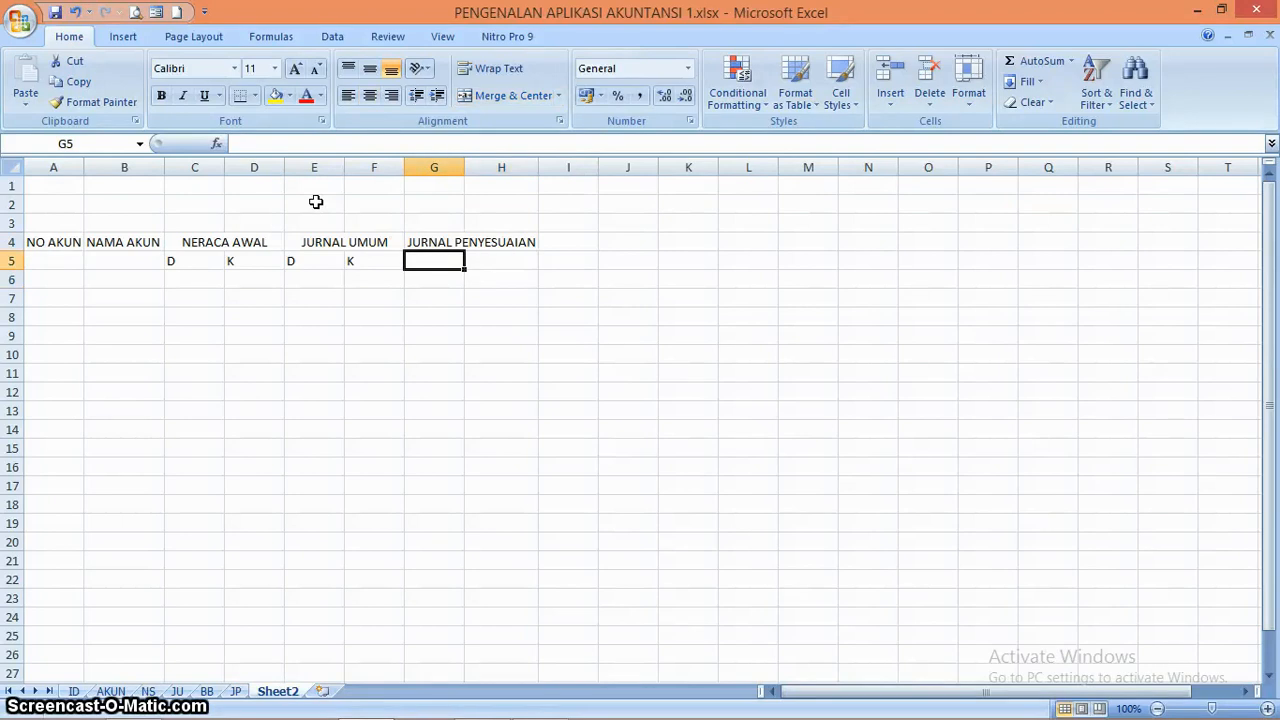
pyautogui.write('D')
pyautogui.press('Tab')
pyautogui.write('K')
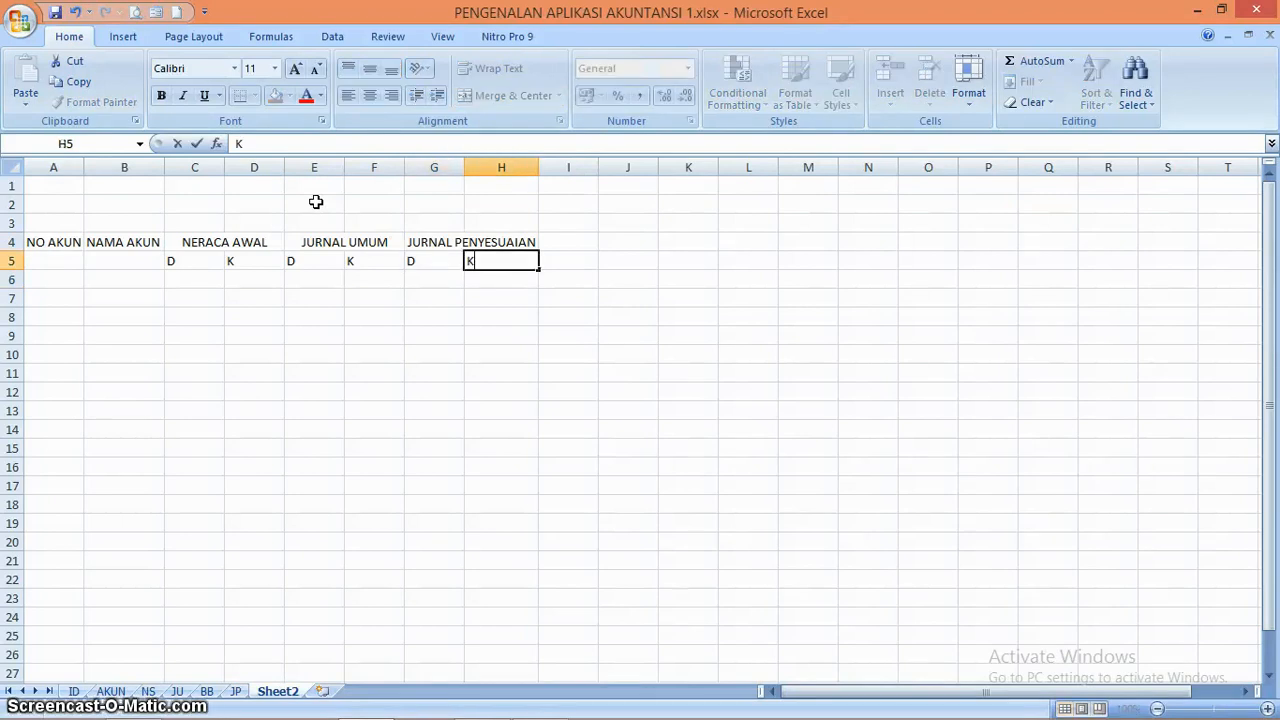
pyautogui.press('Tab')
# Merge and center I4:J4 and enter the heading SALDO in it
pyautogui.press('Up')
pyautogui.hotkey('shift', 'Right')
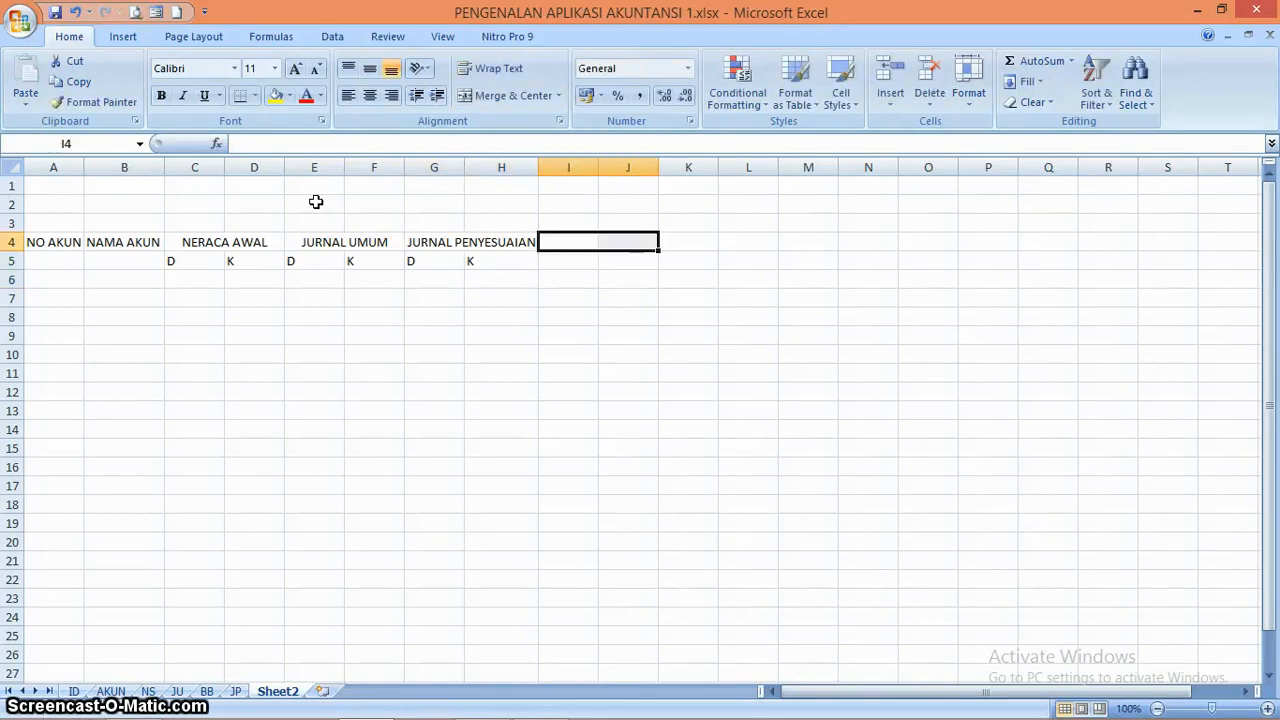
pyautogui.click(508, 96)
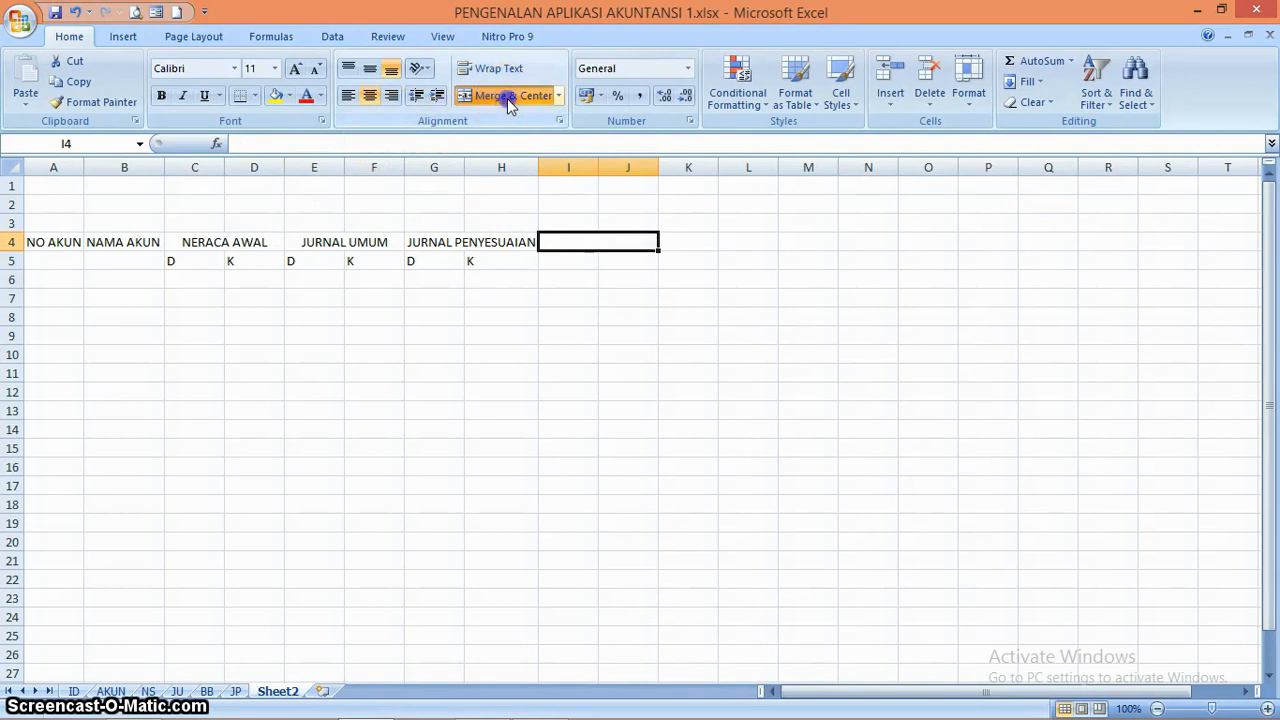
pyautogui.write('SALD')
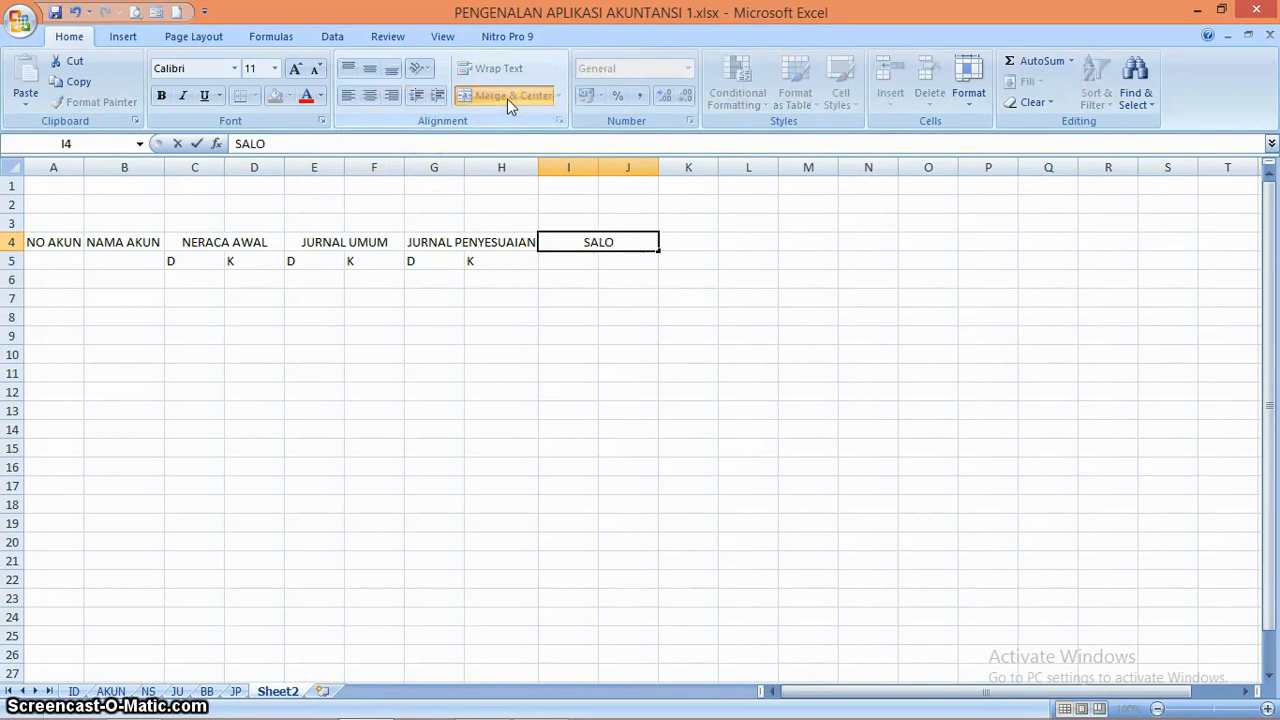
pyautogui.press('BackSpace')
pyautogui.write('DI SETE')
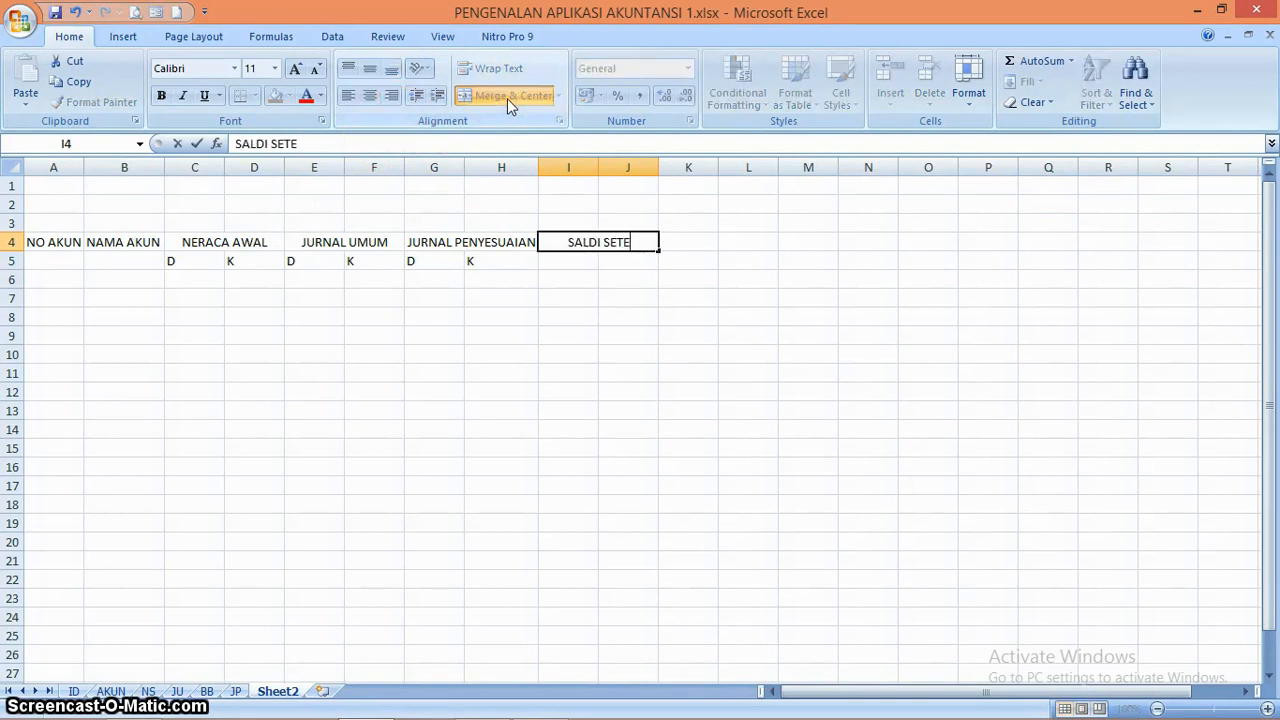
pyautogui.press('BackSpace')
pyautogui.press('BackSpace')
pyautogui.press('BackSpace')
pyautogui.press('BackSpace')
pyautogui.press('BackSpace')
pyautogui.press('BackSpace')
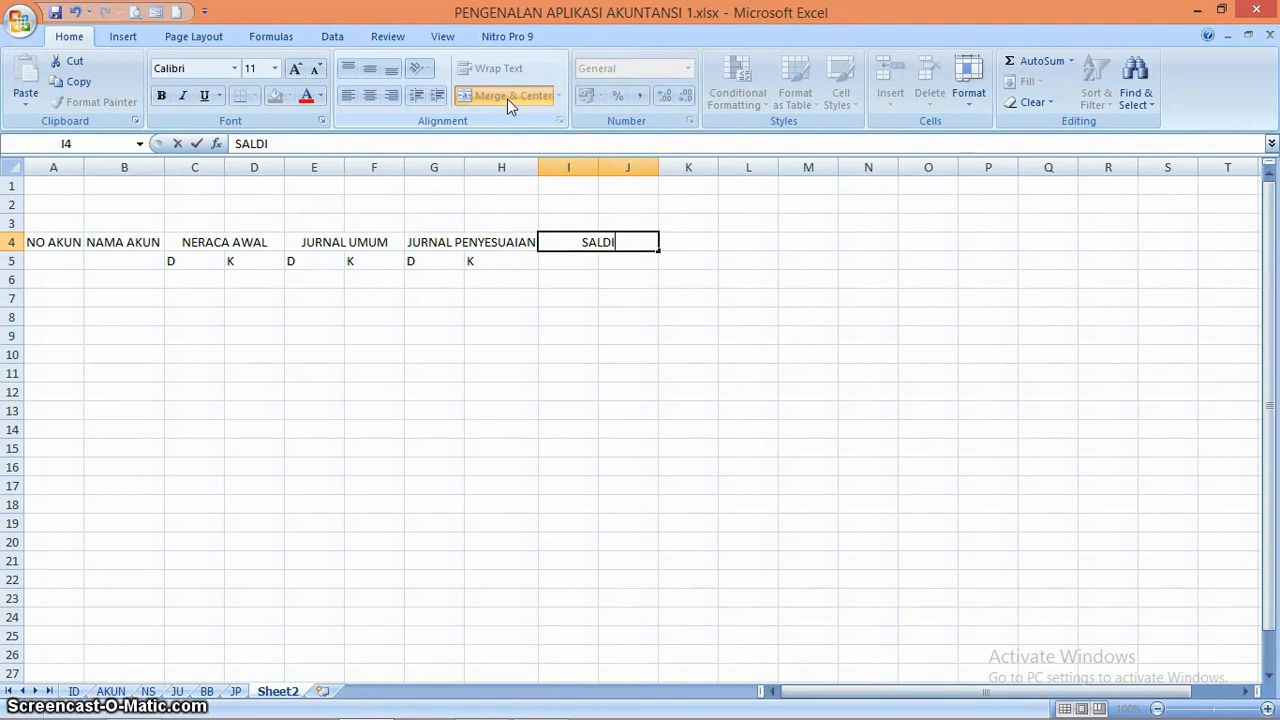
pyautogui.write('O')
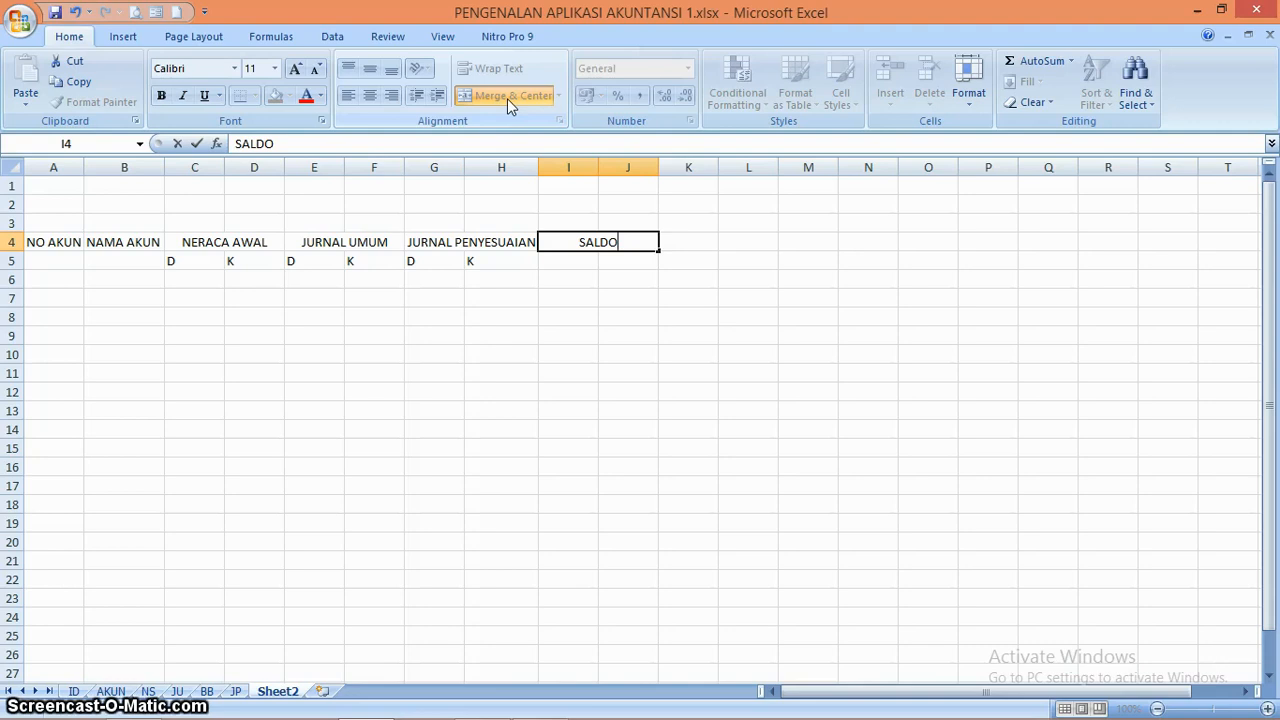
pyautogui.press('Return')
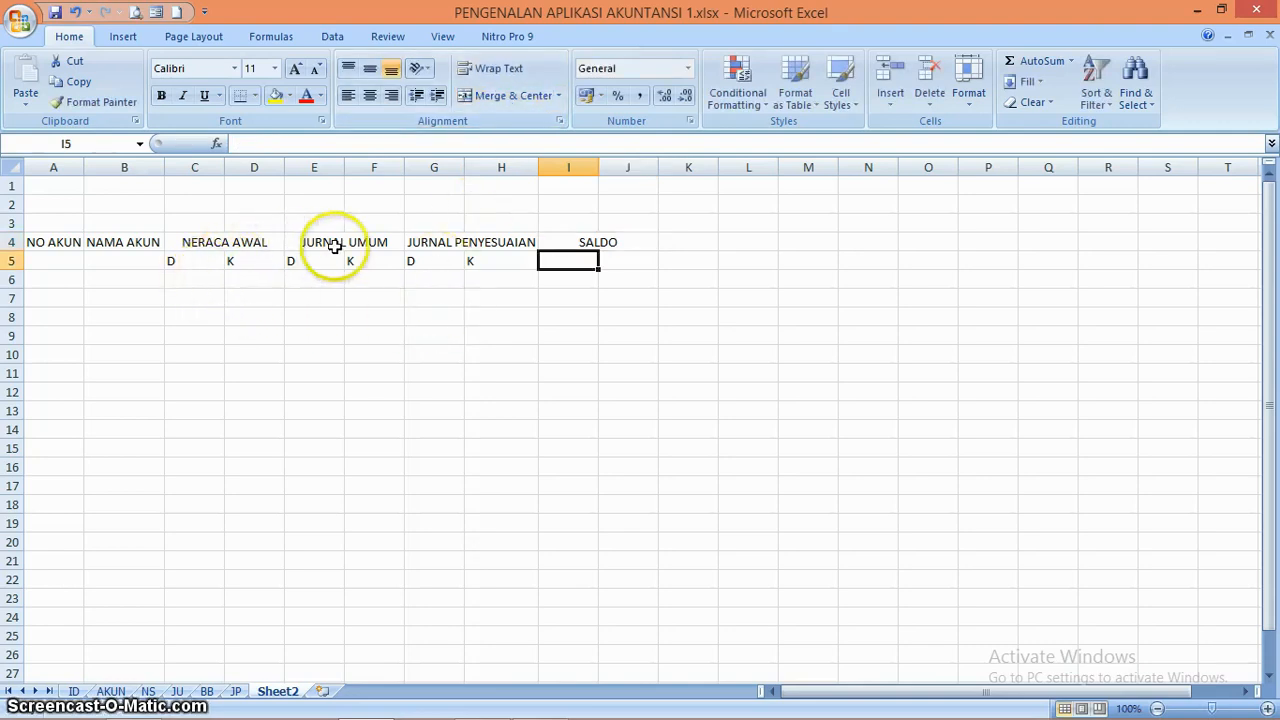
# Extend the heading in merged cell I4 to read SALDO SETELAH PENYESUAIAN
pyautogui.doubleClick(634, 241)
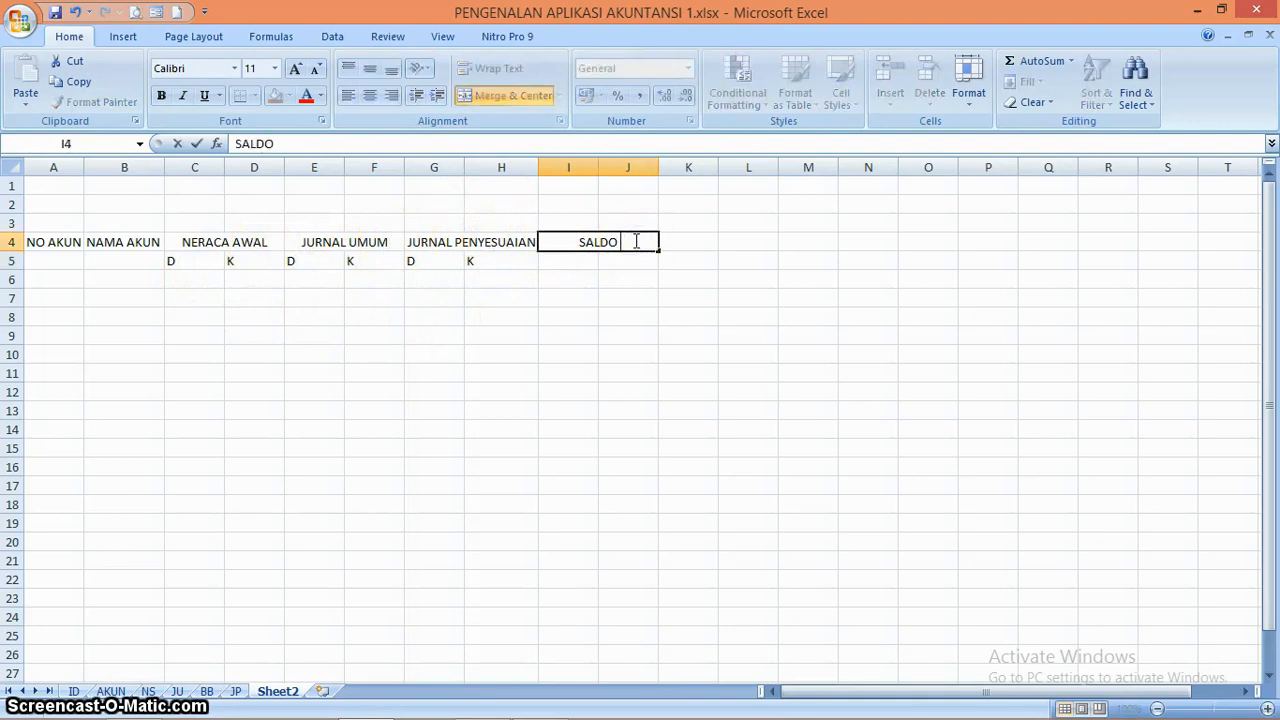
pyautogui.write('SE')
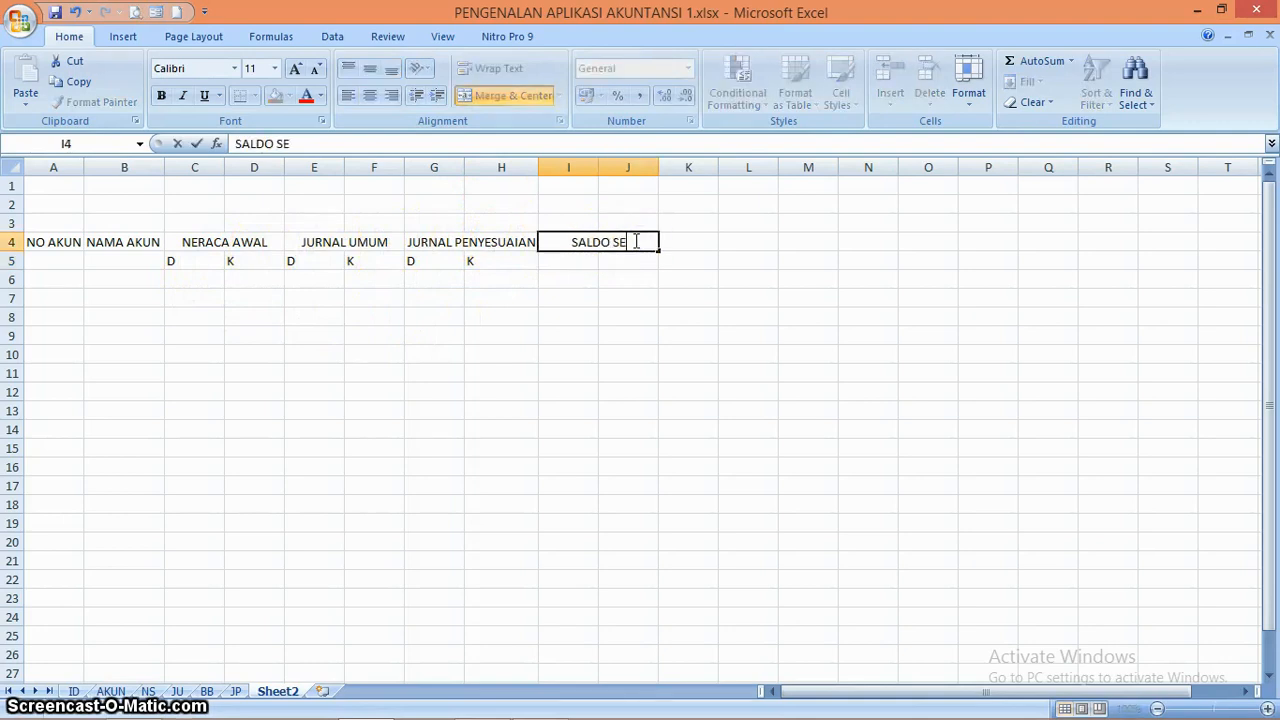
pyautogui.write('TEL')
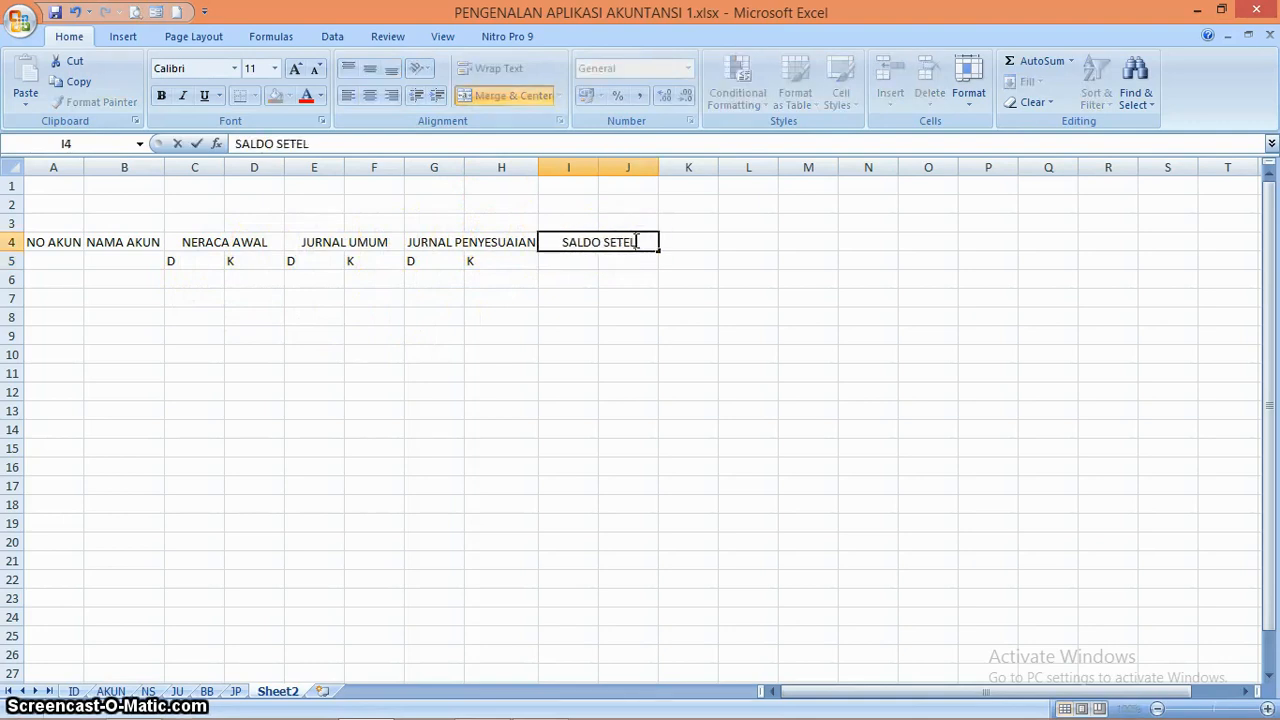
pyautogui.write('AH PENYE')
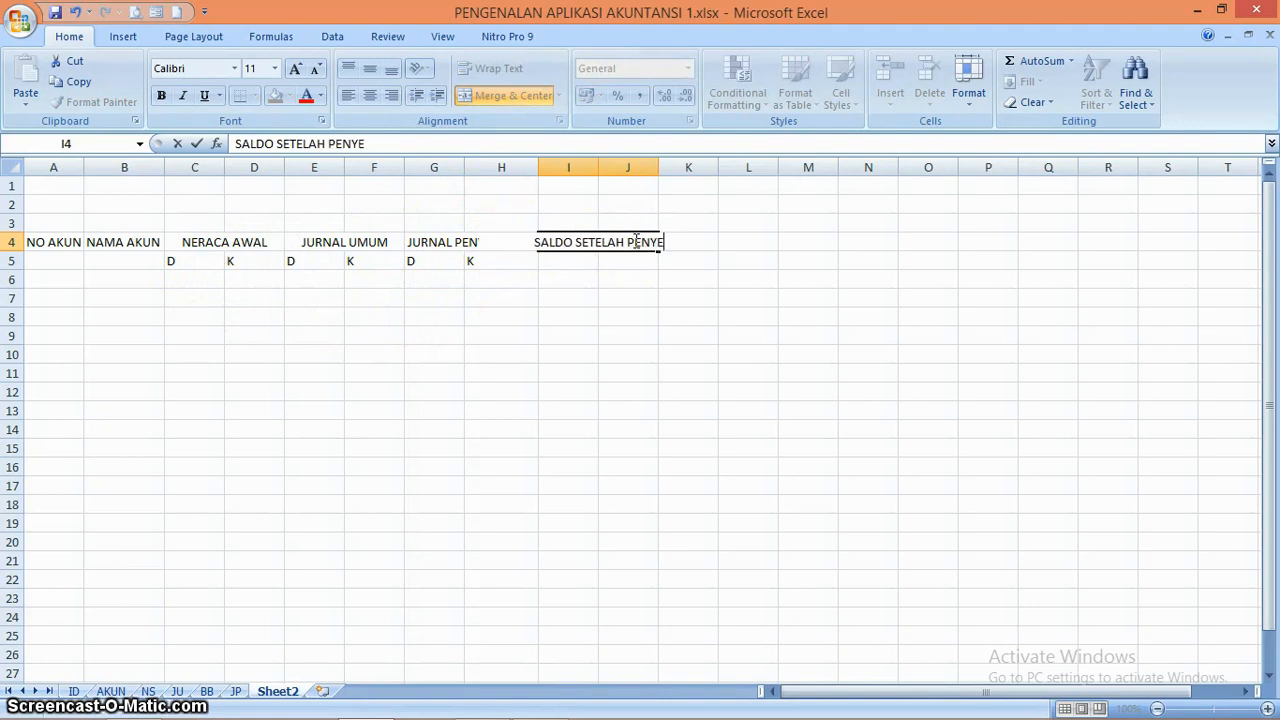
pyautogui.write('SUAIAN')
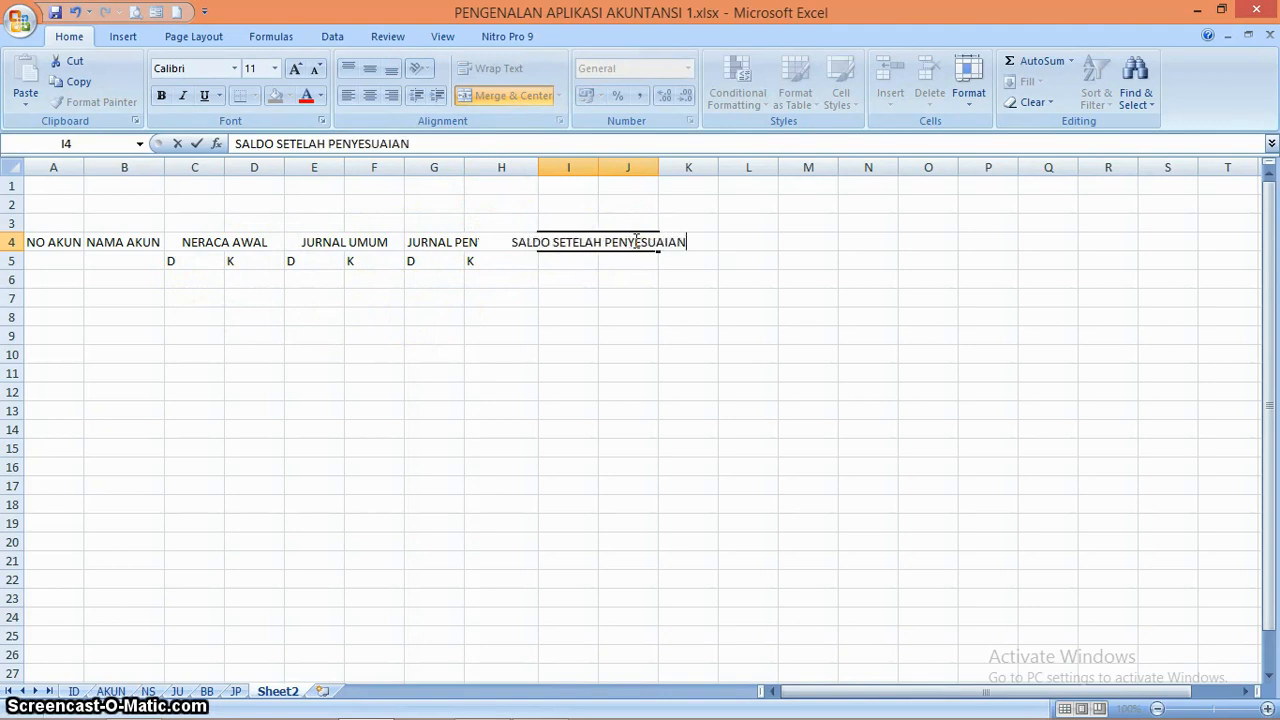
pyautogui.press('Return')
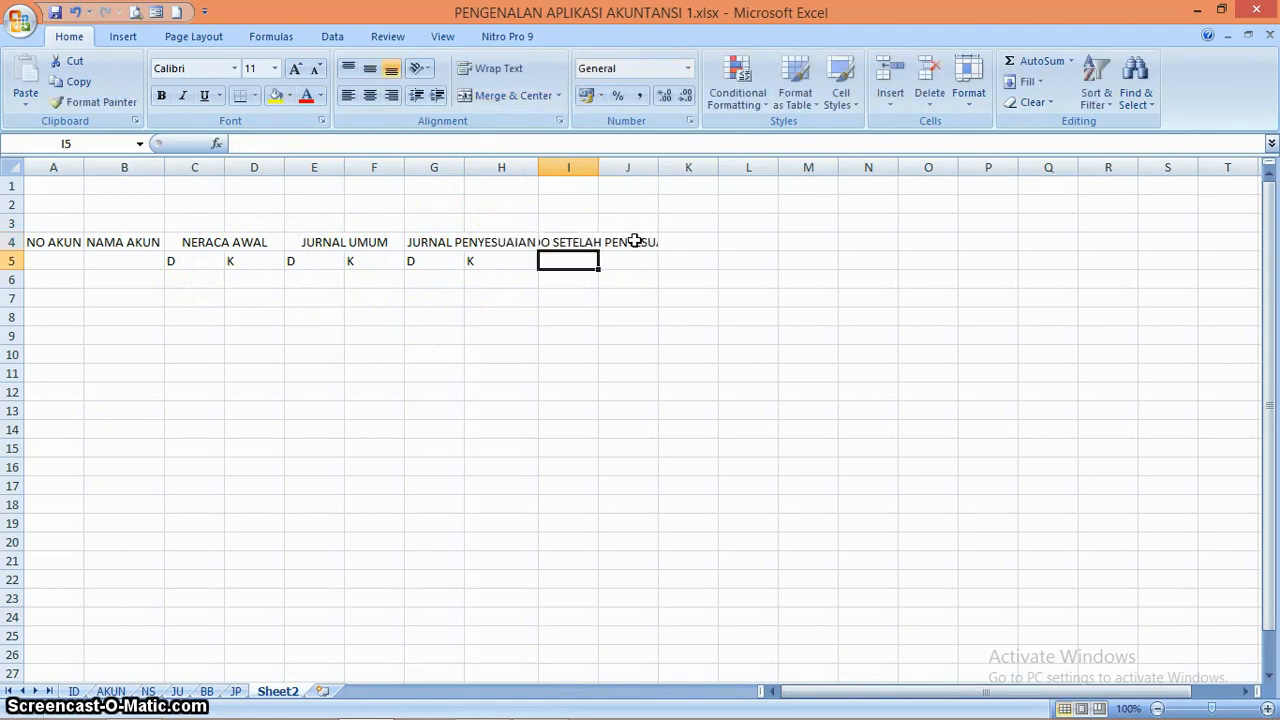
# Replace the heading in merged cell I4 with the shorter text SALDO_PENY
pyautogui.click(634, 241)
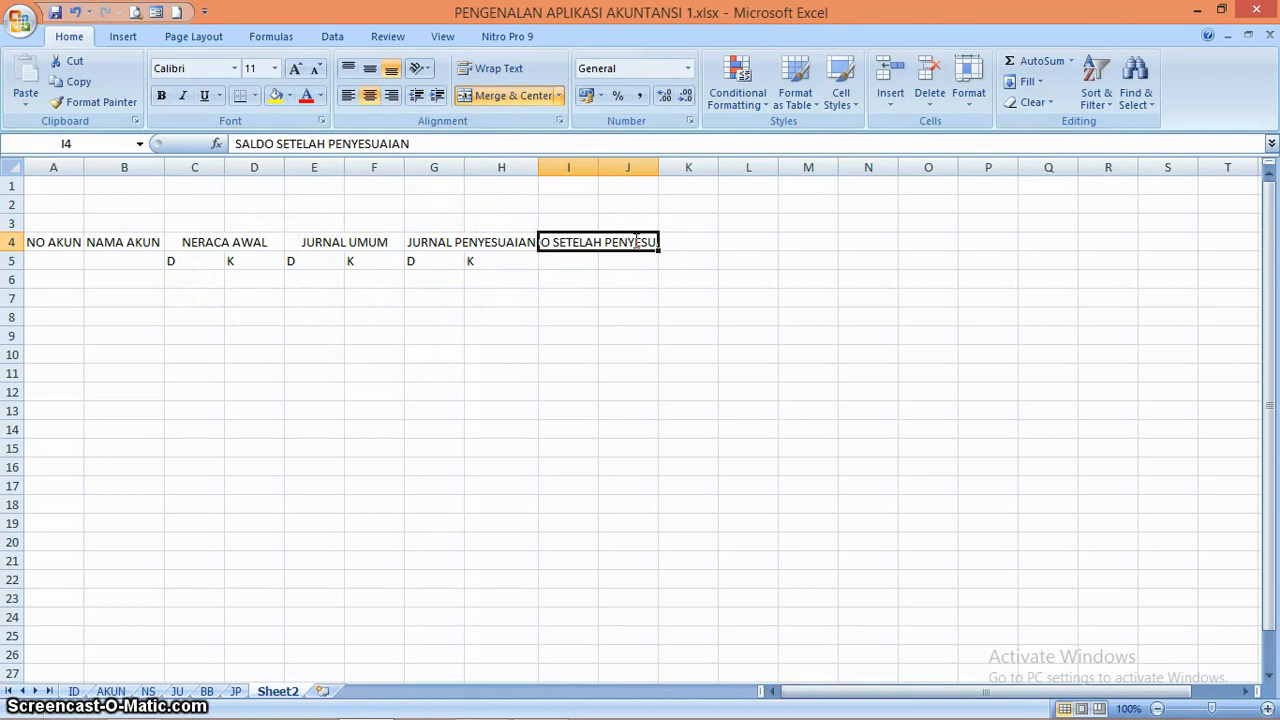
pyautogui.write('SALDO')
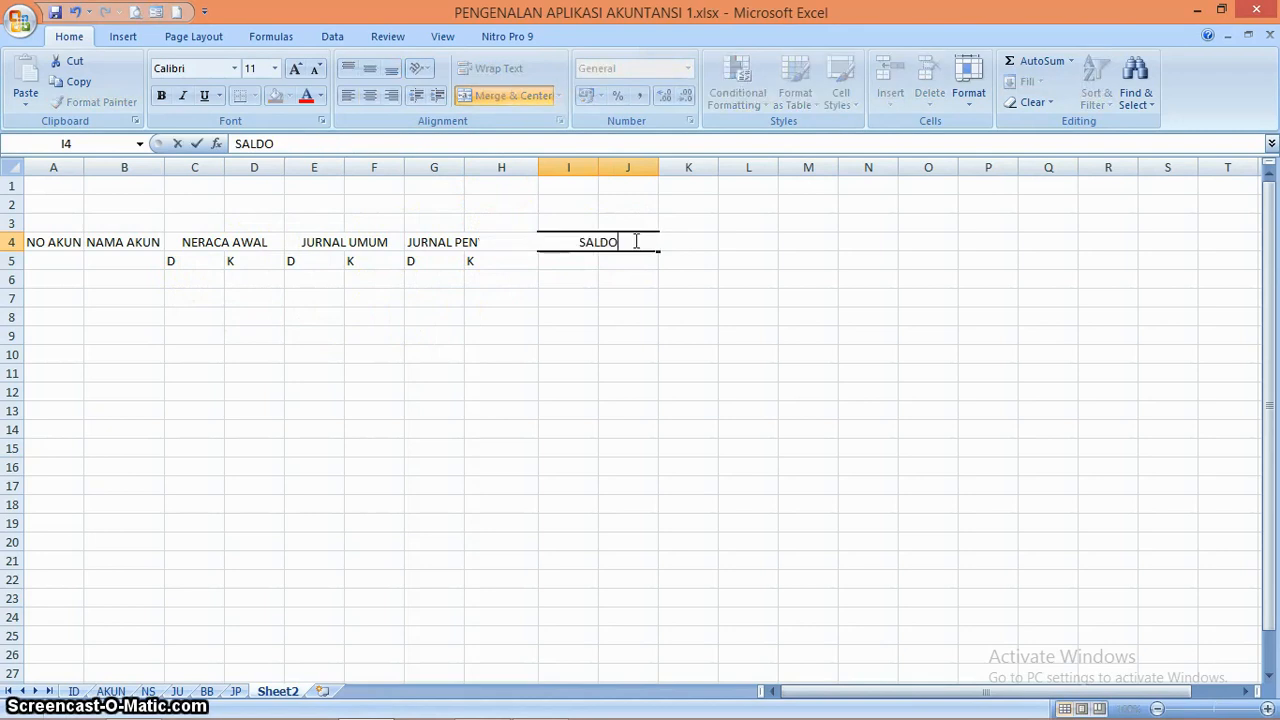
pyautogui.write('_PENYE')
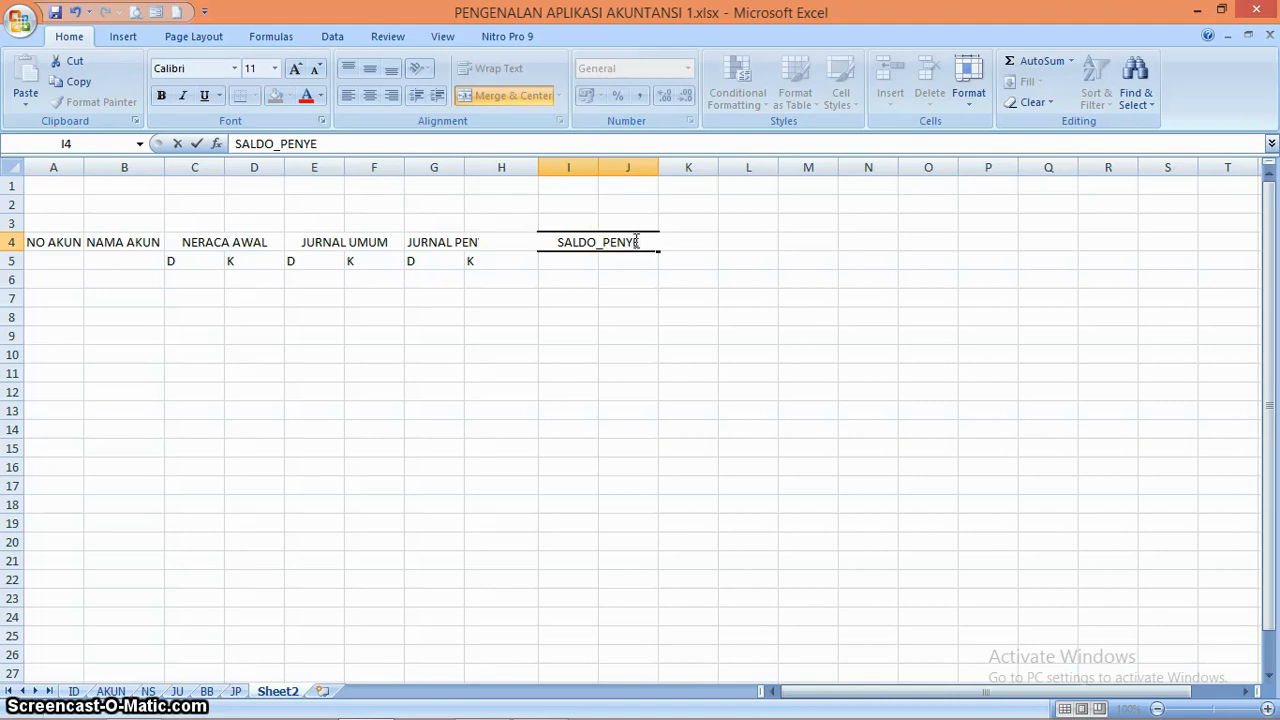
pyautogui.press('BackSpace')
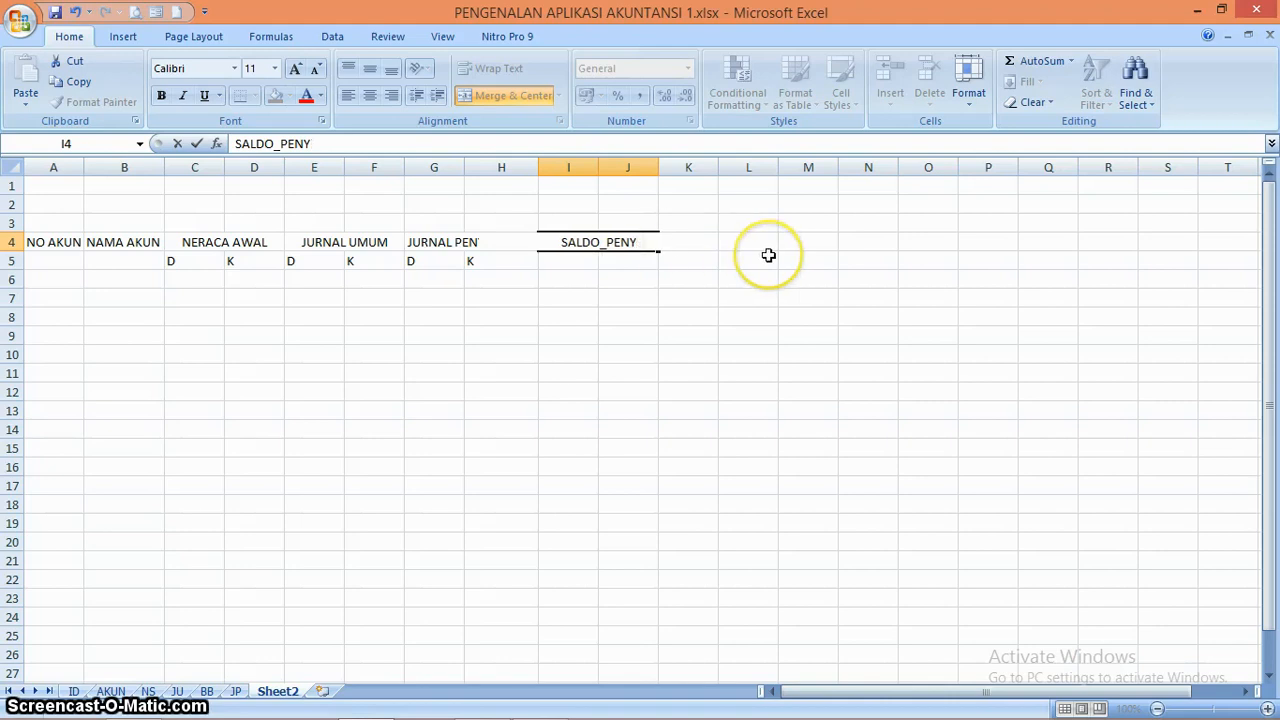
pyautogui.press('Return')
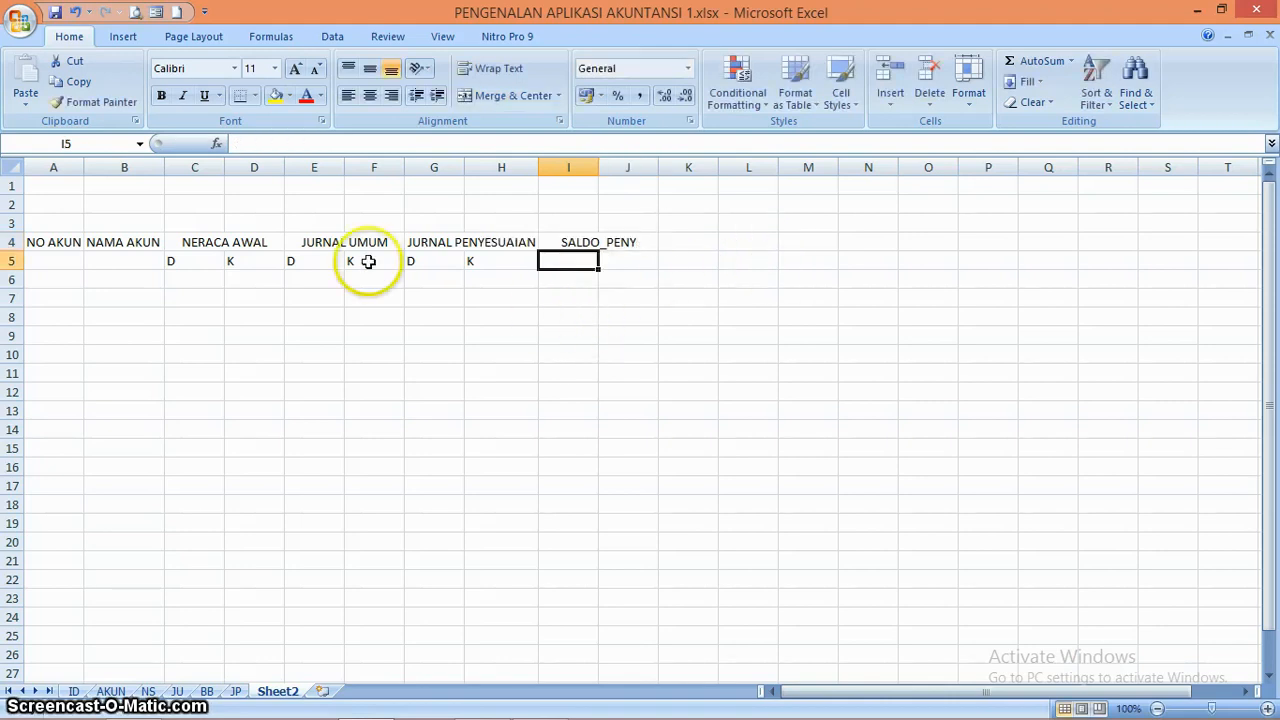
pyautogui.click(605, 243)
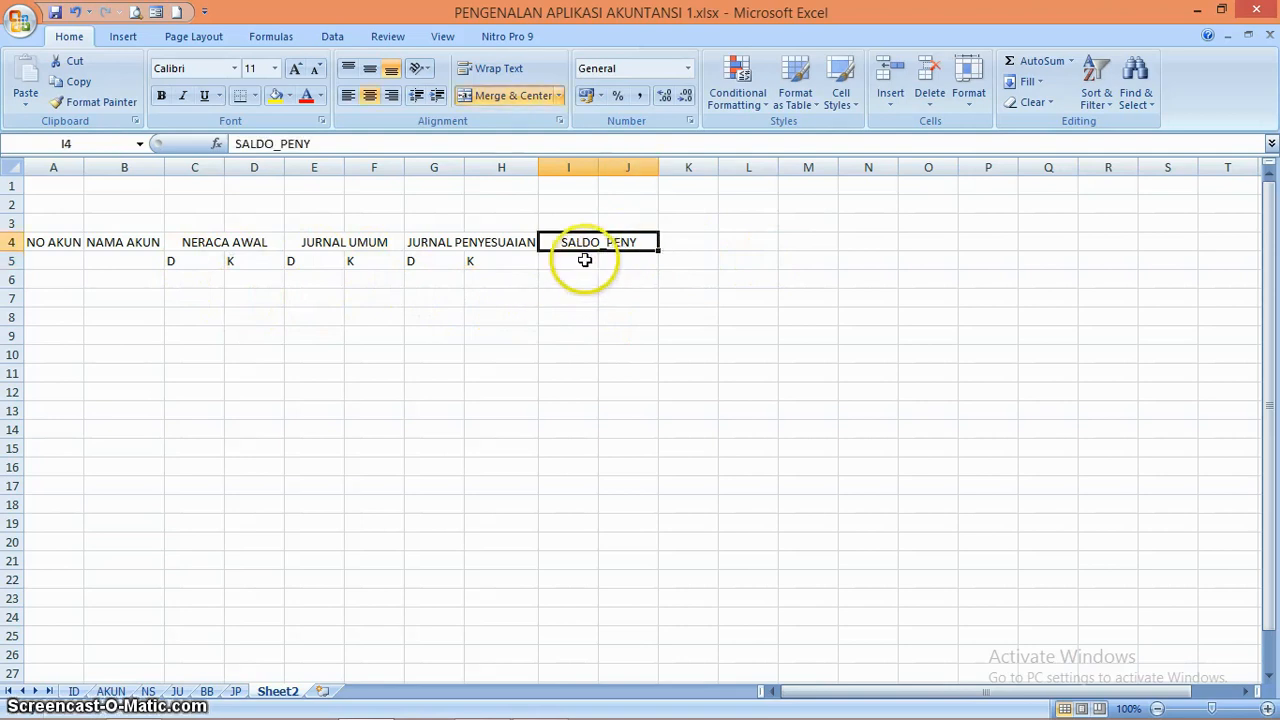
# Enter the subheadings D in I5 and K in J5 under the SALDO_PENY heading
pyautogui.click(583, 259)
pyautogui.write('D')
pyautogui.press('Tab')
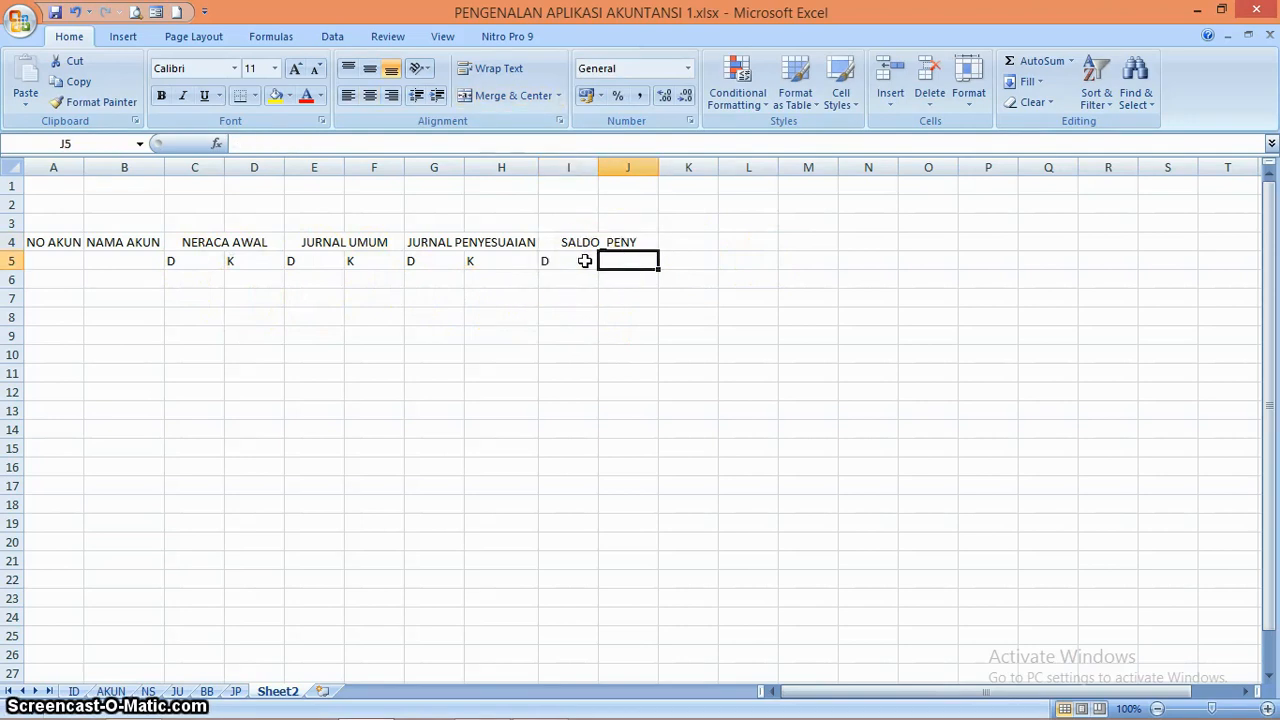
pyautogui.write('K')
pyautogui.press('Tab')
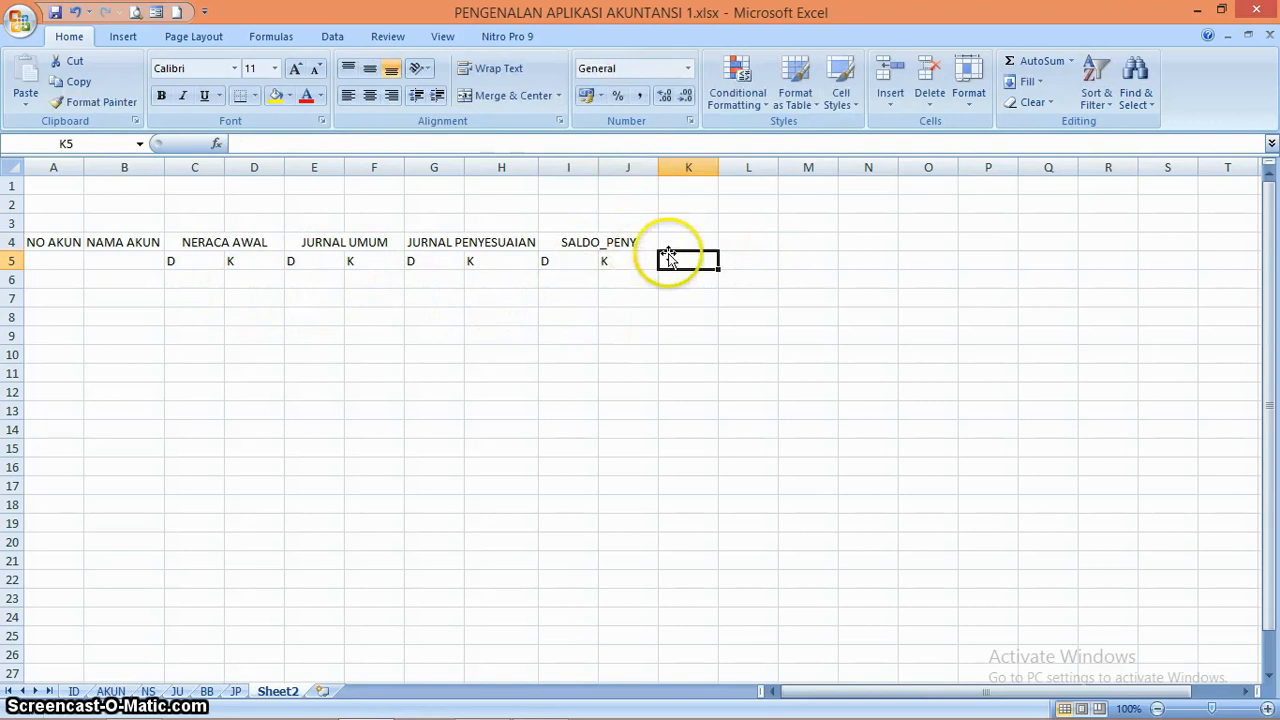
# Enter the heading LABA/RUGI in K4 and merge and center it across K4:L4
pyautogui.click(696, 243)
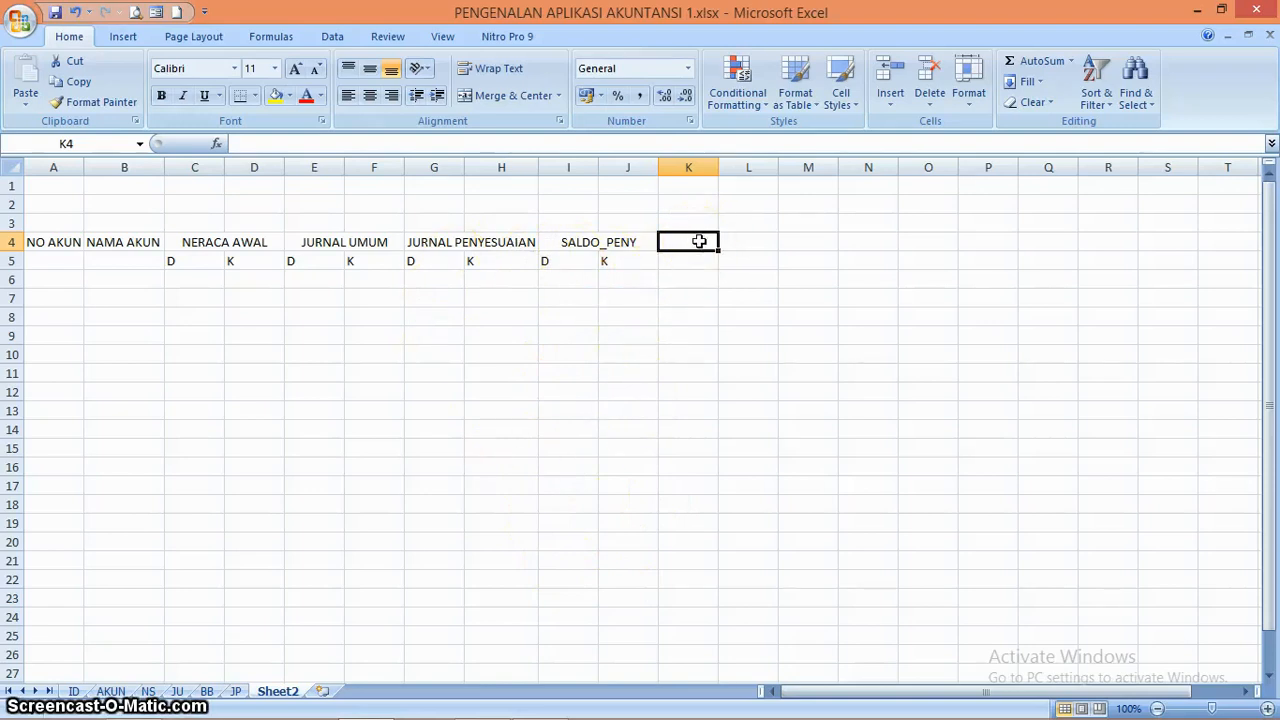
pyautogui.write('LA')
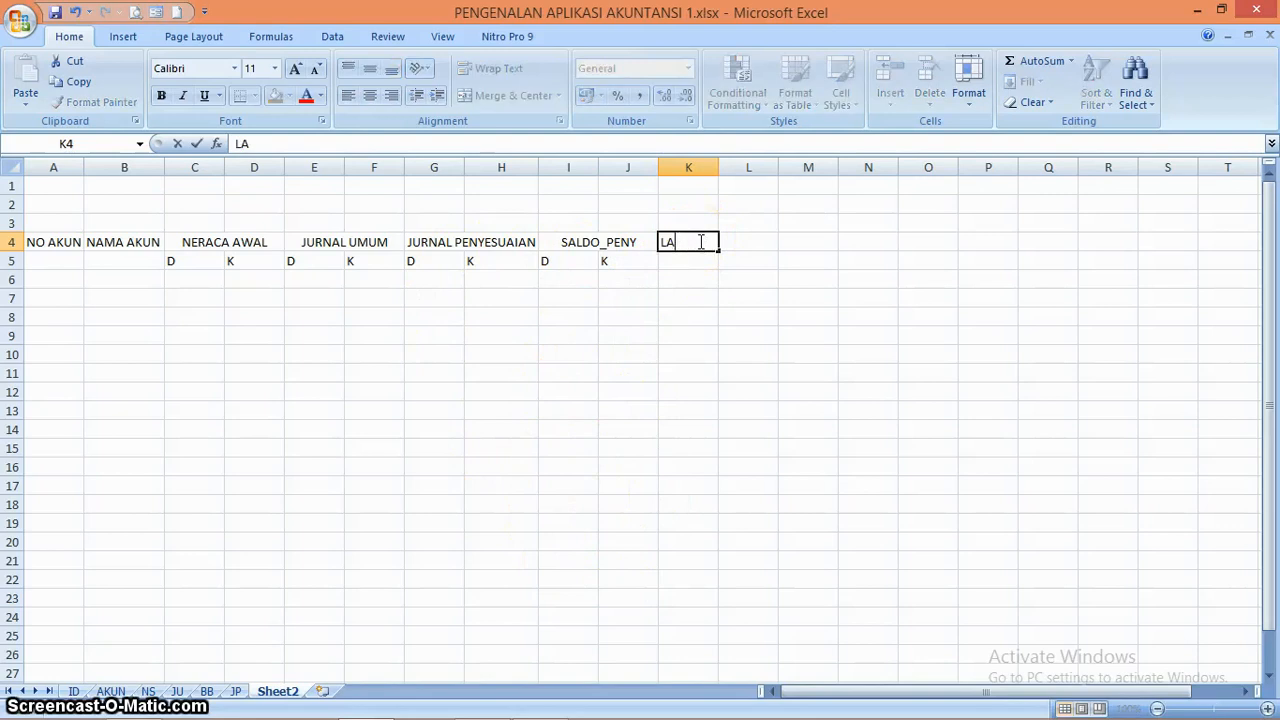
pyautogui.write('BA/RUGI')
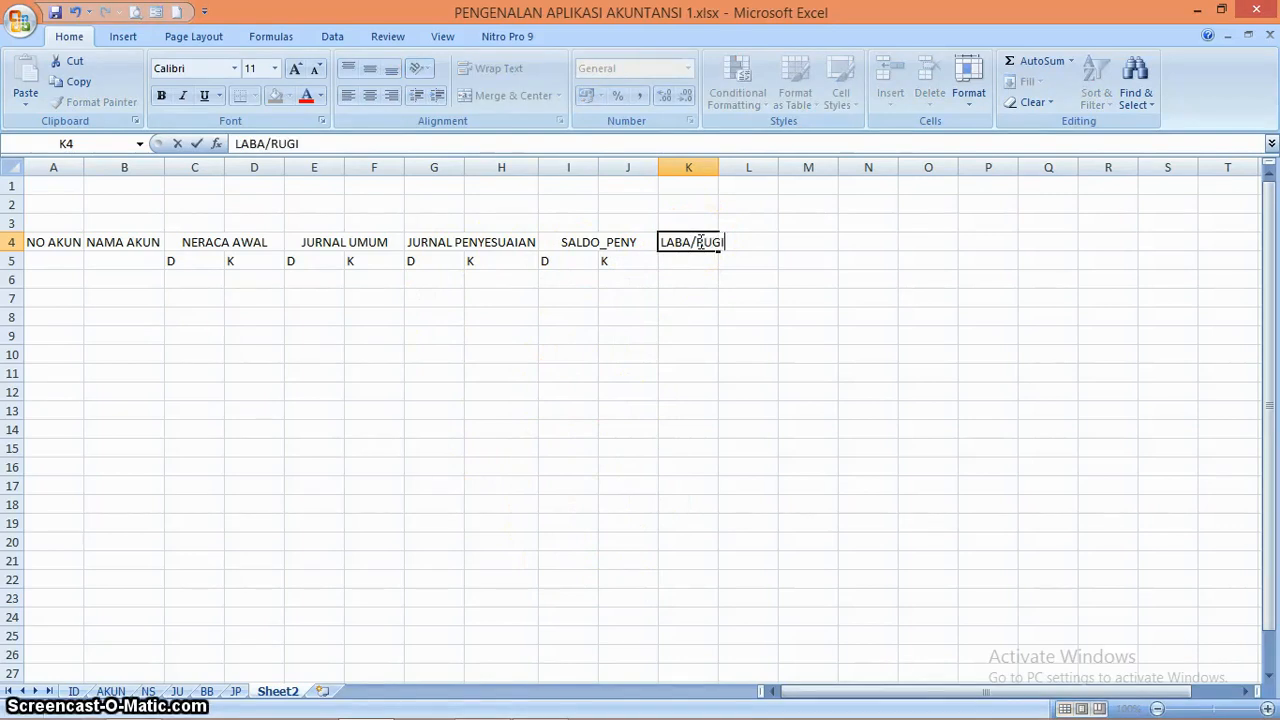
pyautogui.press('Tab')
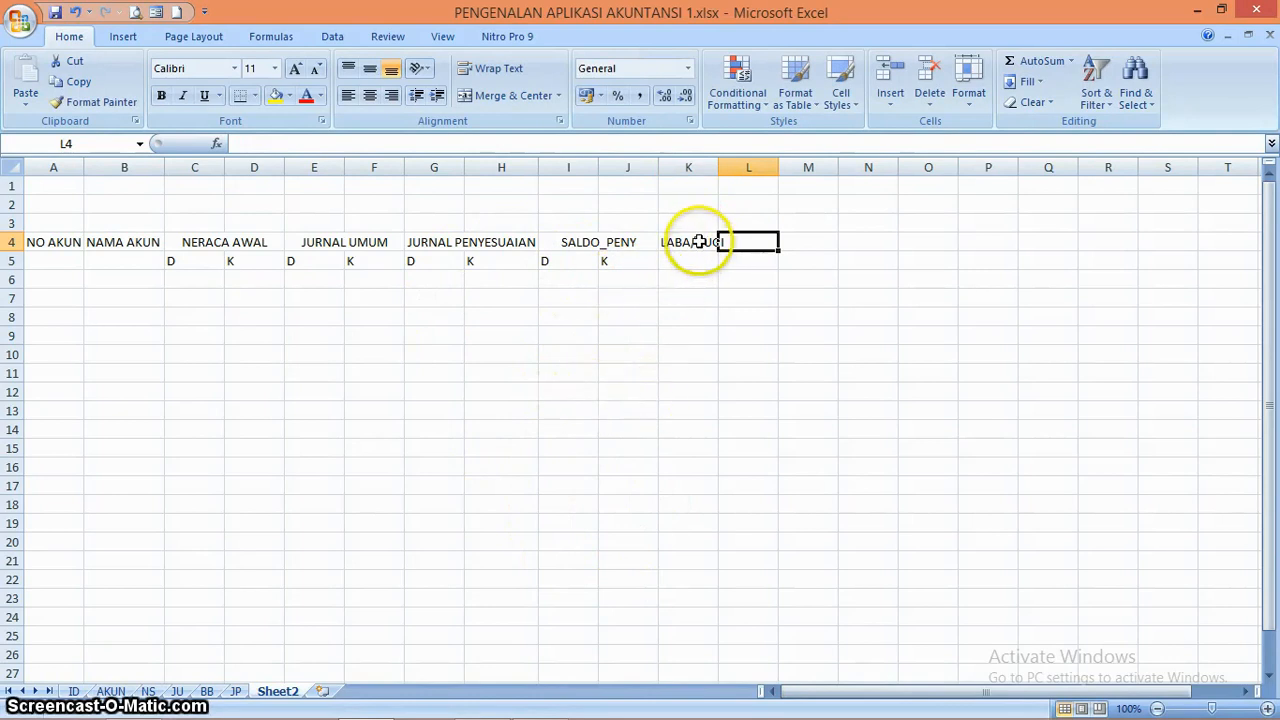
pyautogui.moveTo(699, 243); pyautogui.dragTo(735, 242)
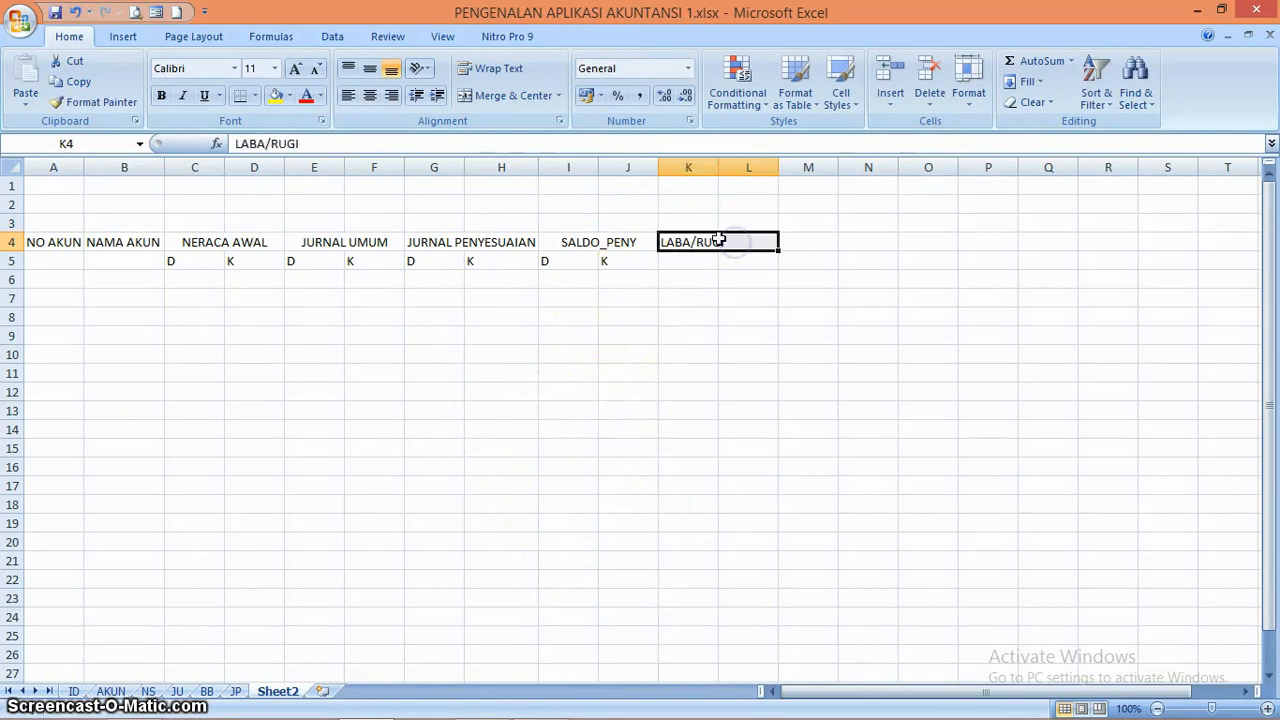
pyautogui.click(508, 95)
# Enter the subheadings D in K5 and K in L5 under the LABA/RUGI heading
pyautogui.click(686, 262)
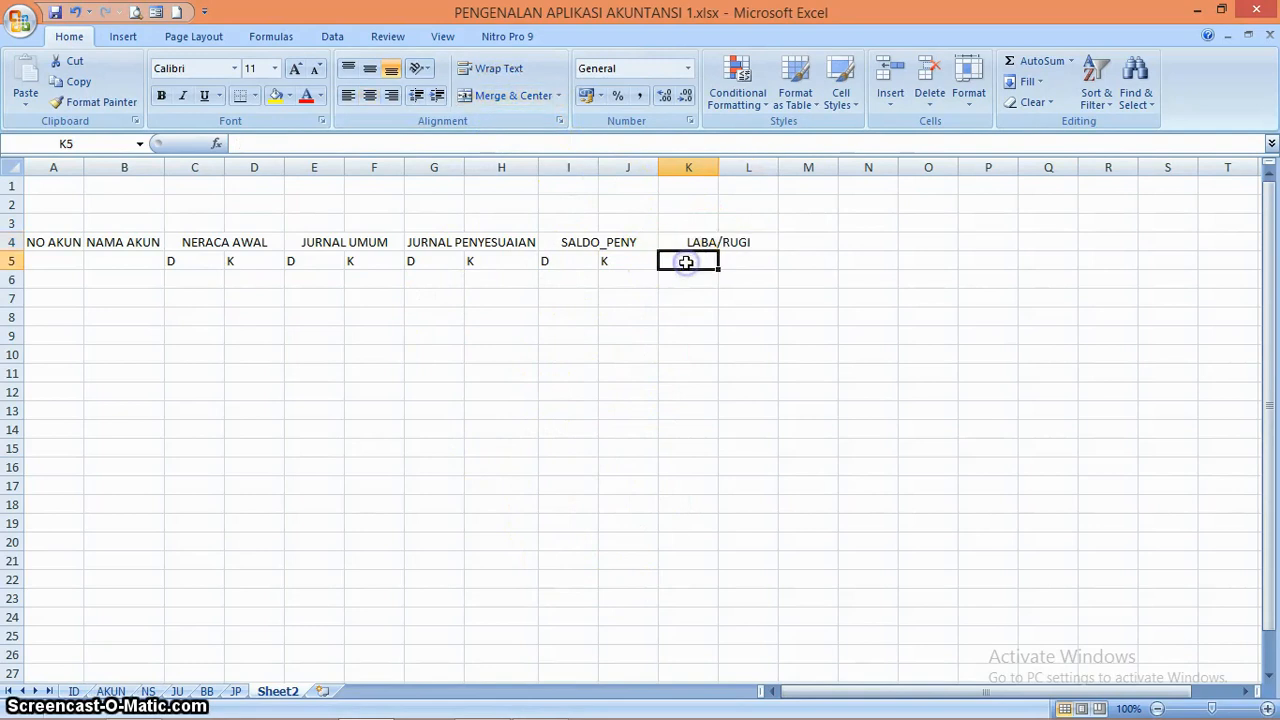
pyautogui.write('D')
pyautogui.press('Tab')
pyautogui.write('K')
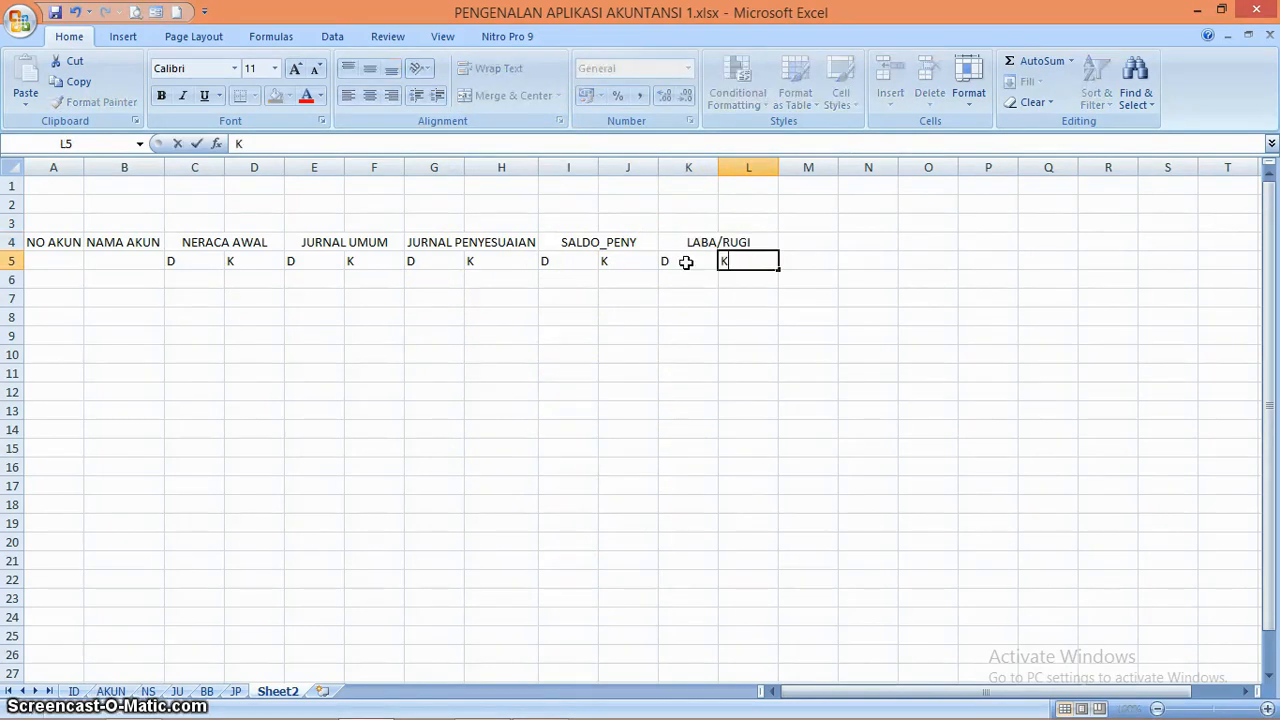
pyautogui.press('Tab')
# Merge and center M4:N4 and enter the heading NERACA in it
pyautogui.press('Up')
pyautogui.hotkey('shift', 'Right')
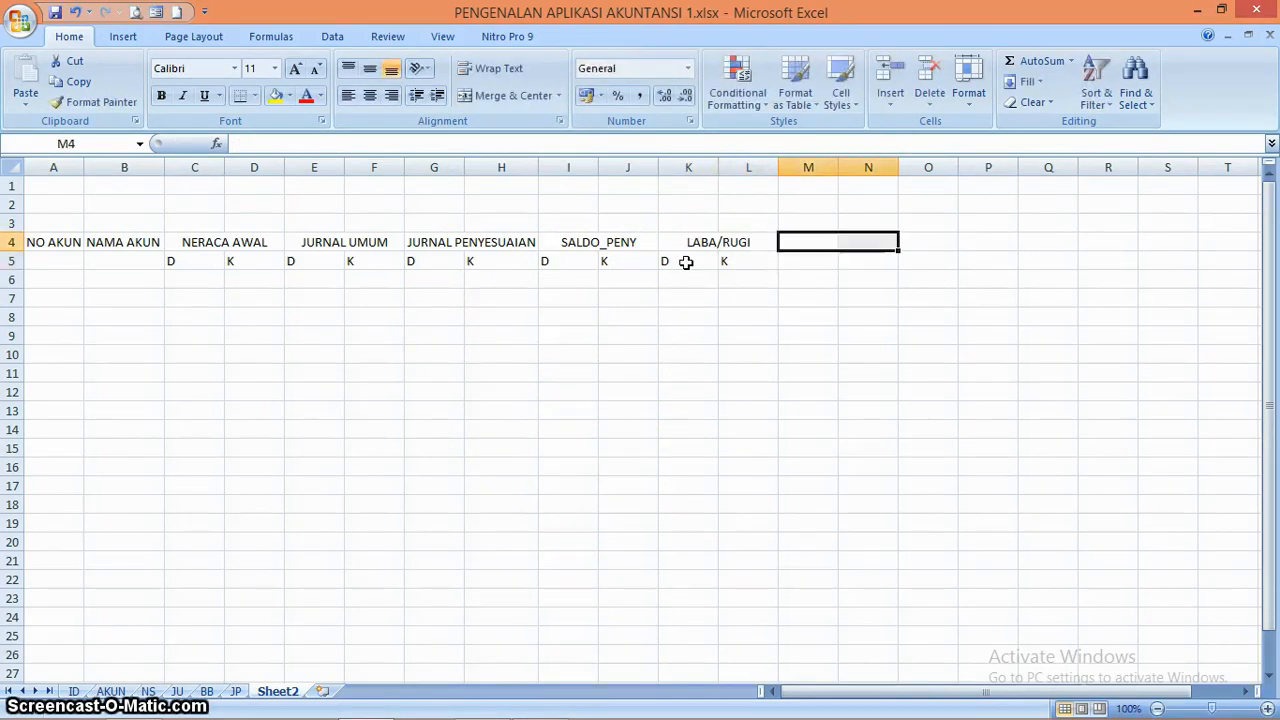
pyautogui.click(519, 104)
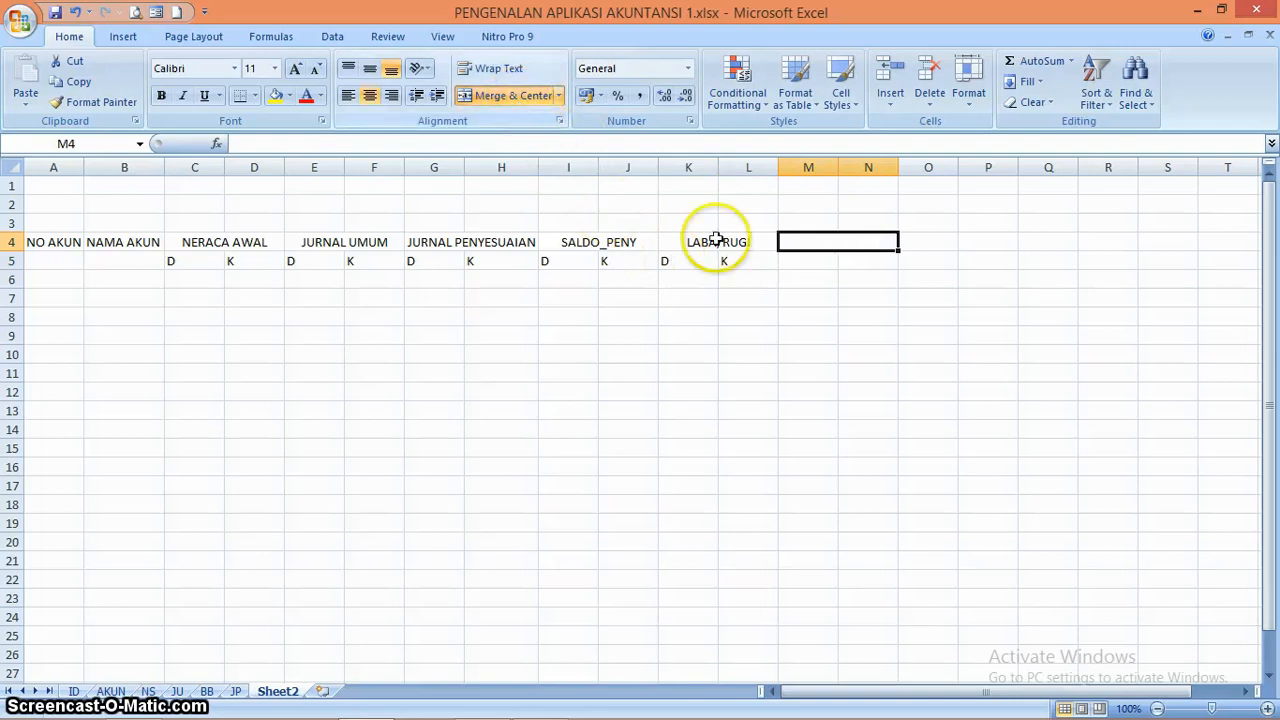
pyautogui.write('NERA')
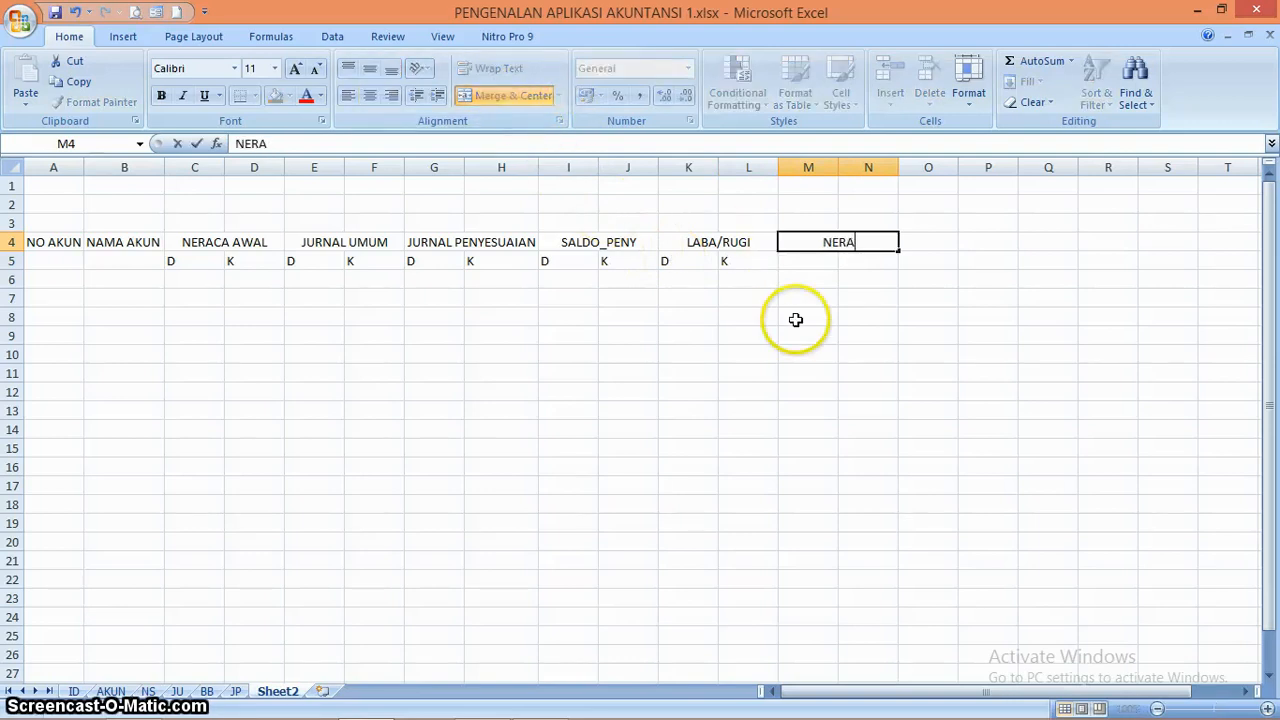
pyautogui.write('CA')
pyautogui.press('Return')
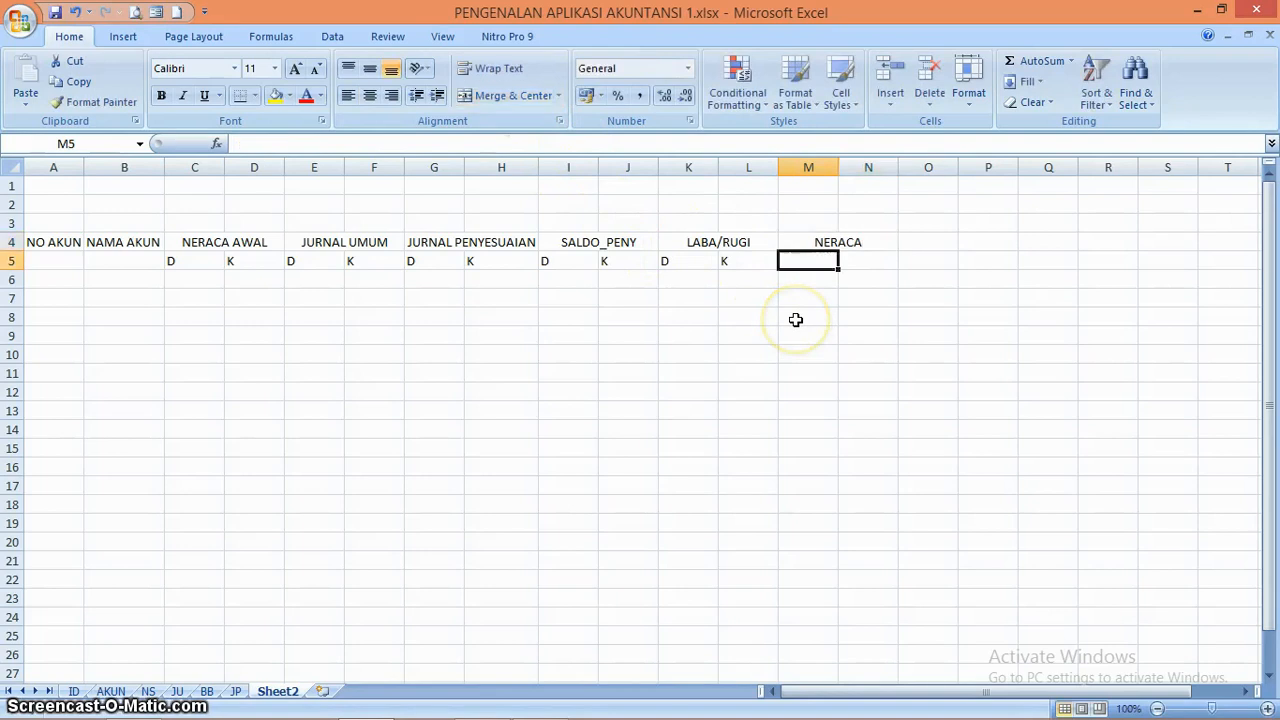
# Enter the subheadings D in M5 and K in N5 under the NERACA heading
pyautogui.write('D')
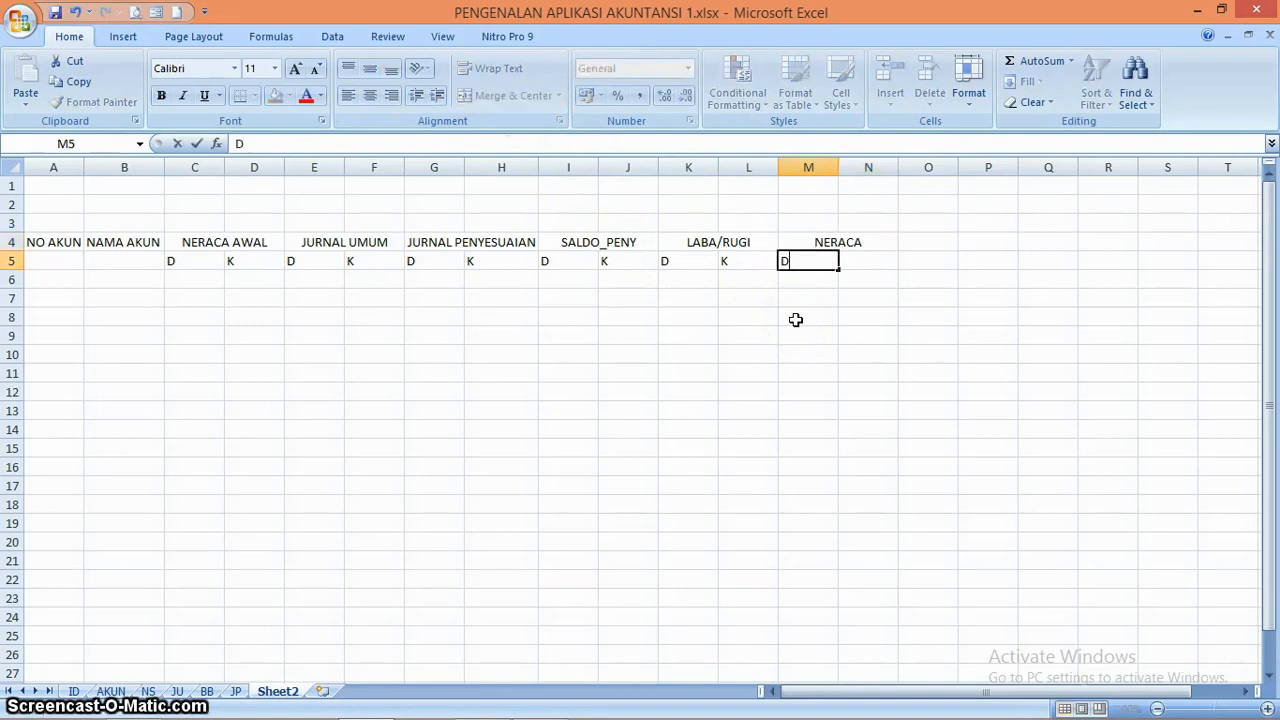
pyautogui.press('Tab')
pyautogui.write('K')
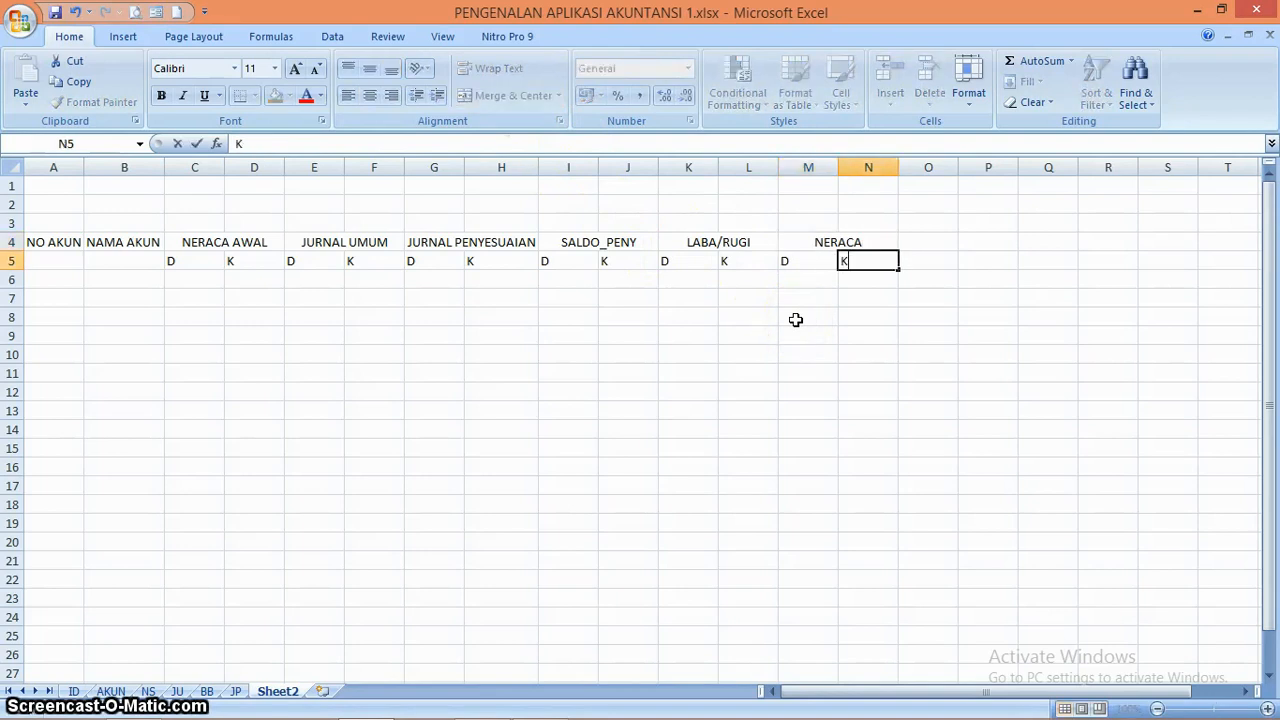
pyautogui.press('Return')
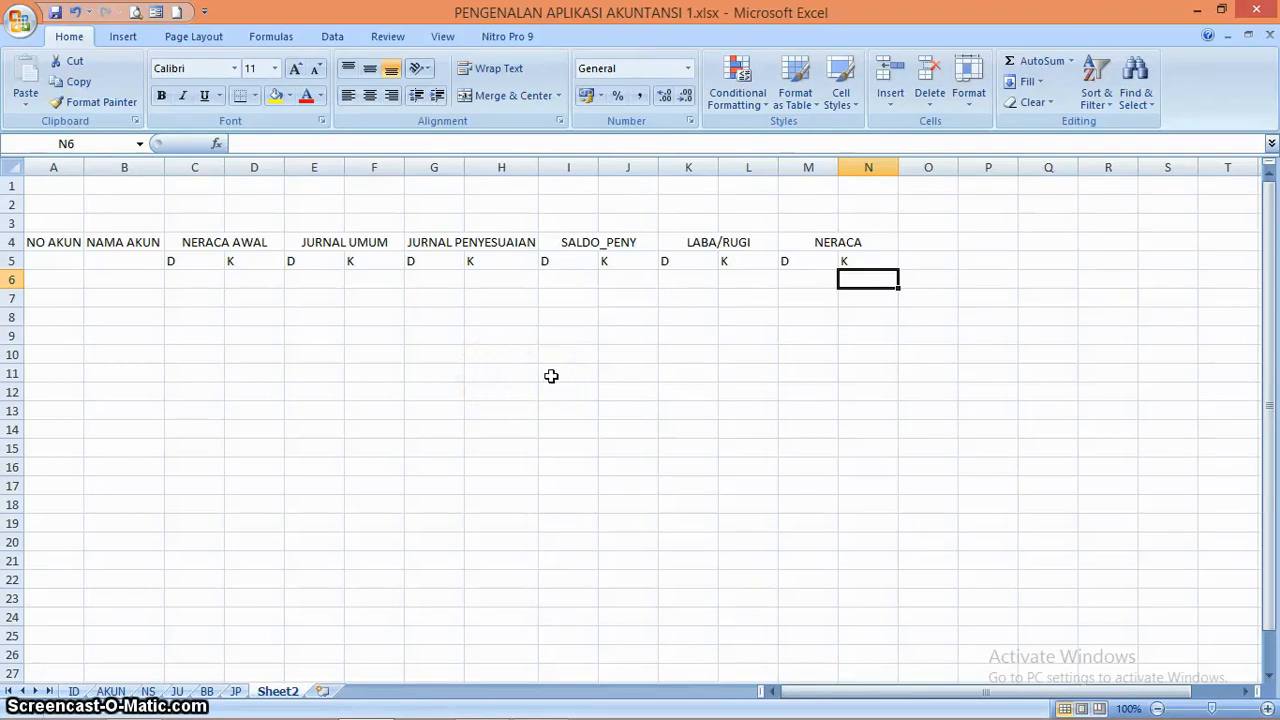
# Center the D and K subheadings in C5:N5 horizontally and align them to the vertical middle
pyautogui.click(210, 257)
pyautogui.hotkey('shift', 'Right')
pyautogui.hotkey('shift', 'Right')
pyautogui.hotkey('shift', 'Right')
pyautogui.hotkey('shift', 'Right')
pyautogui.hotkey('shift', 'Right')
pyautogui.hotkey('shift', 'Right')
pyautogui.hotkey('shift', 'Right')
pyautogui.hotkey('shift', 'Right')
pyautogui.hotkey('shift', 'Right')
pyautogui.hotkey('shift', 'Right')
pyautogui.hotkey('shift', 'Right')
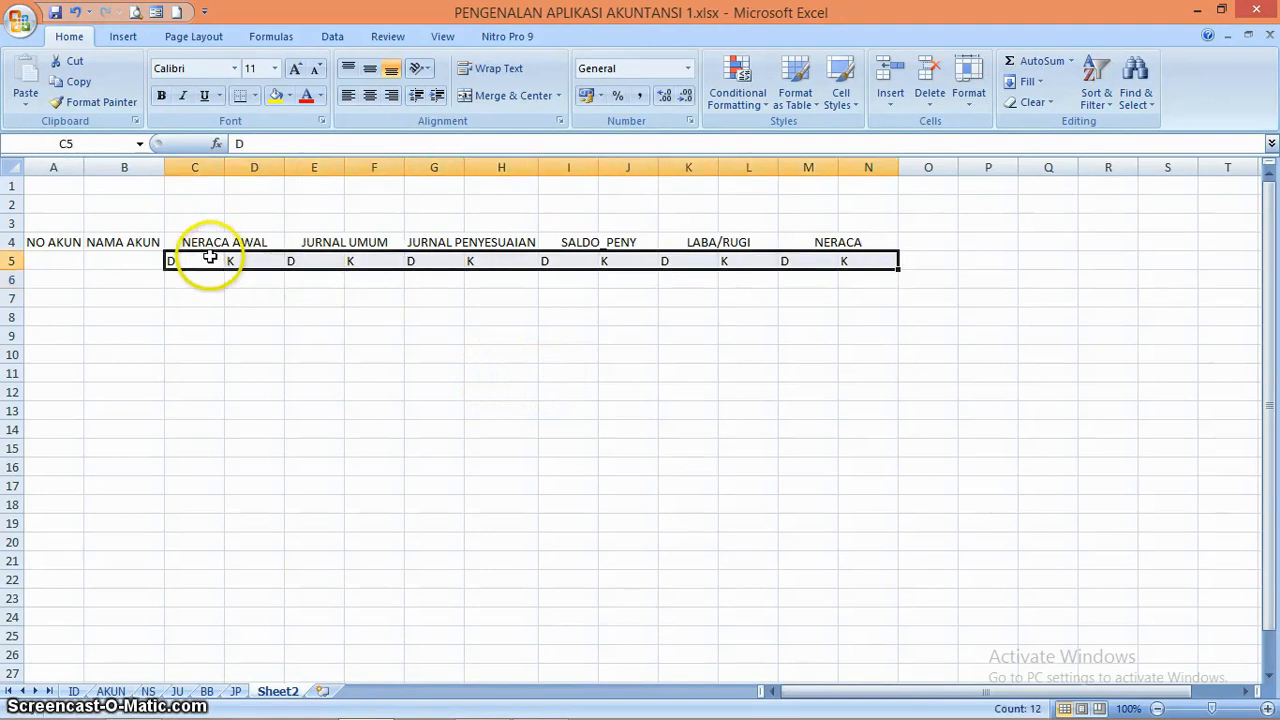
pyautogui.click(371, 99)
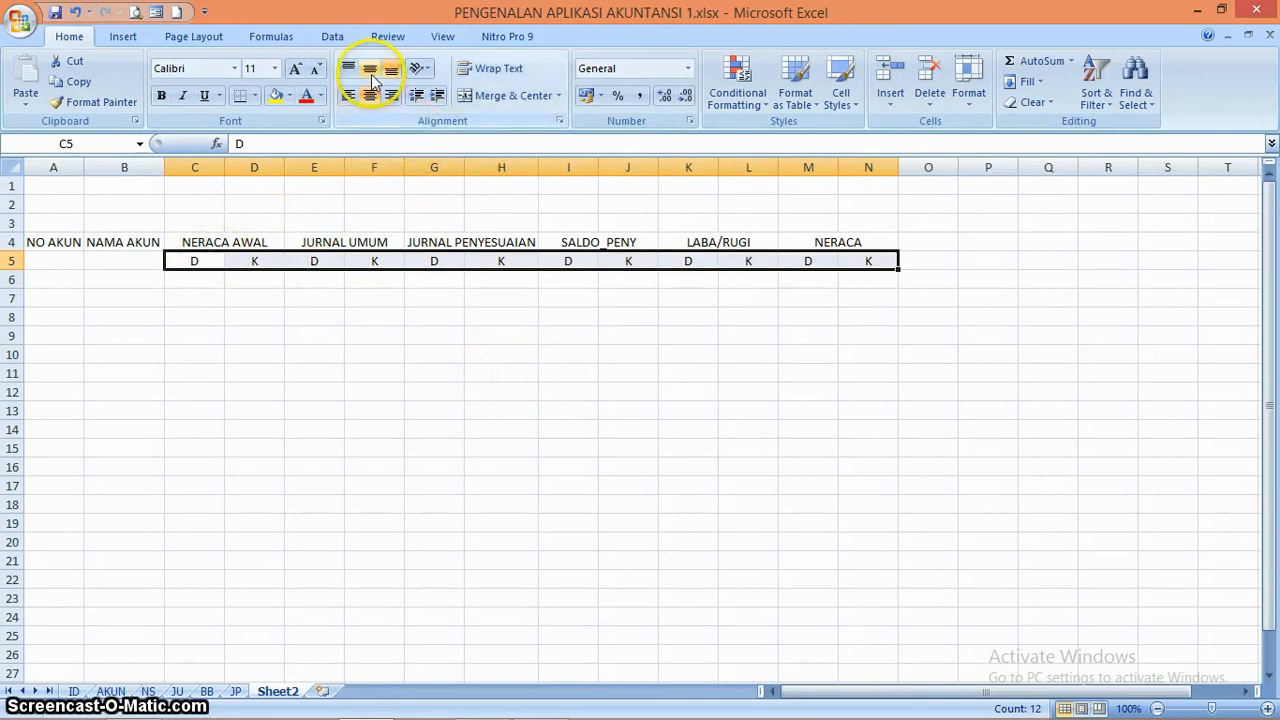
pyautogui.click(371, 72)
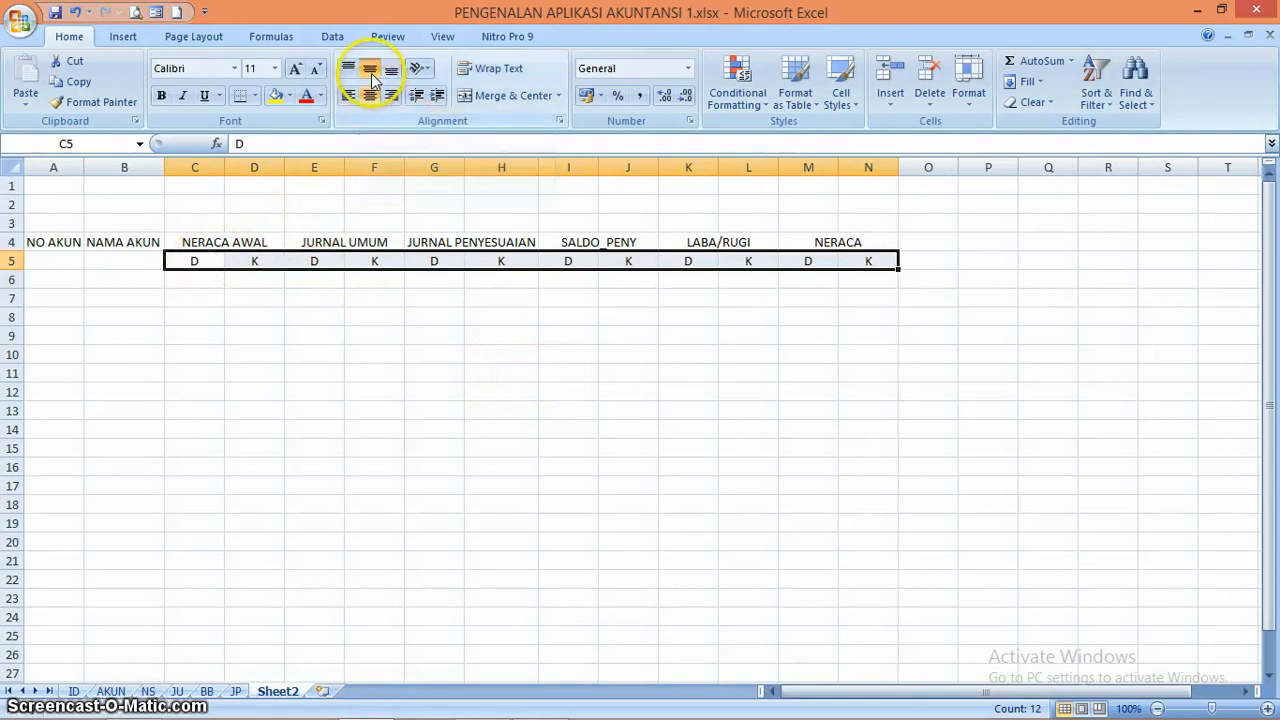
# Center the main headings in A4:N4 horizontally and align them to the vertical middle
pyautogui.click(78, 242)
pyautogui.hotkey('shift', 'Right')
pyautogui.hotkey('shift', 'Right')
pyautogui.hotkey('shift', 'Right')
pyautogui.hotkey('shift', 'Right')
pyautogui.hotkey('shift', 'Right')
pyautogui.hotkey('shift', 'Right')
pyautogui.hotkey('shift', 'Right')
pyautogui.hotkey('shift', 'Right')
pyautogui.hotkey('shift', 'Right')
pyautogui.hotkey('shift', 'Right')
pyautogui.hotkey('shift', 'Right')
pyautogui.hotkey('shift', 'Right')
pyautogui.hotkey('shift', 'Right')
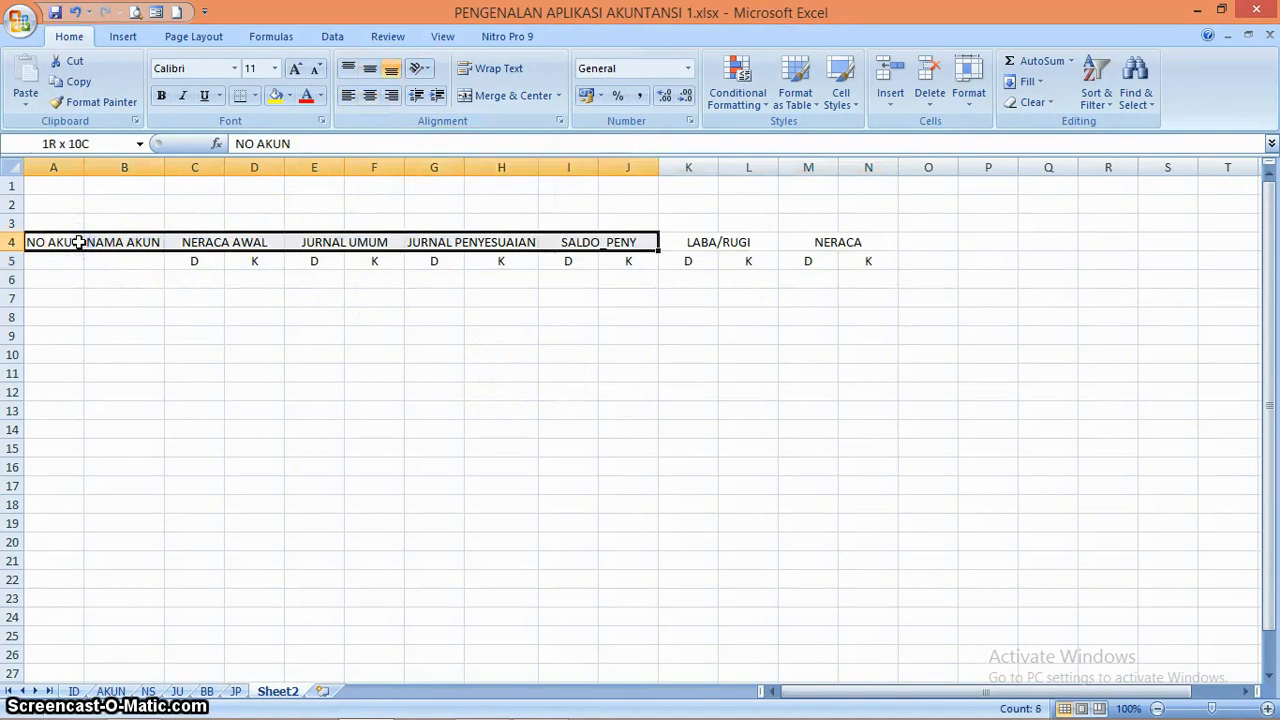
pyautogui.click(370, 97)
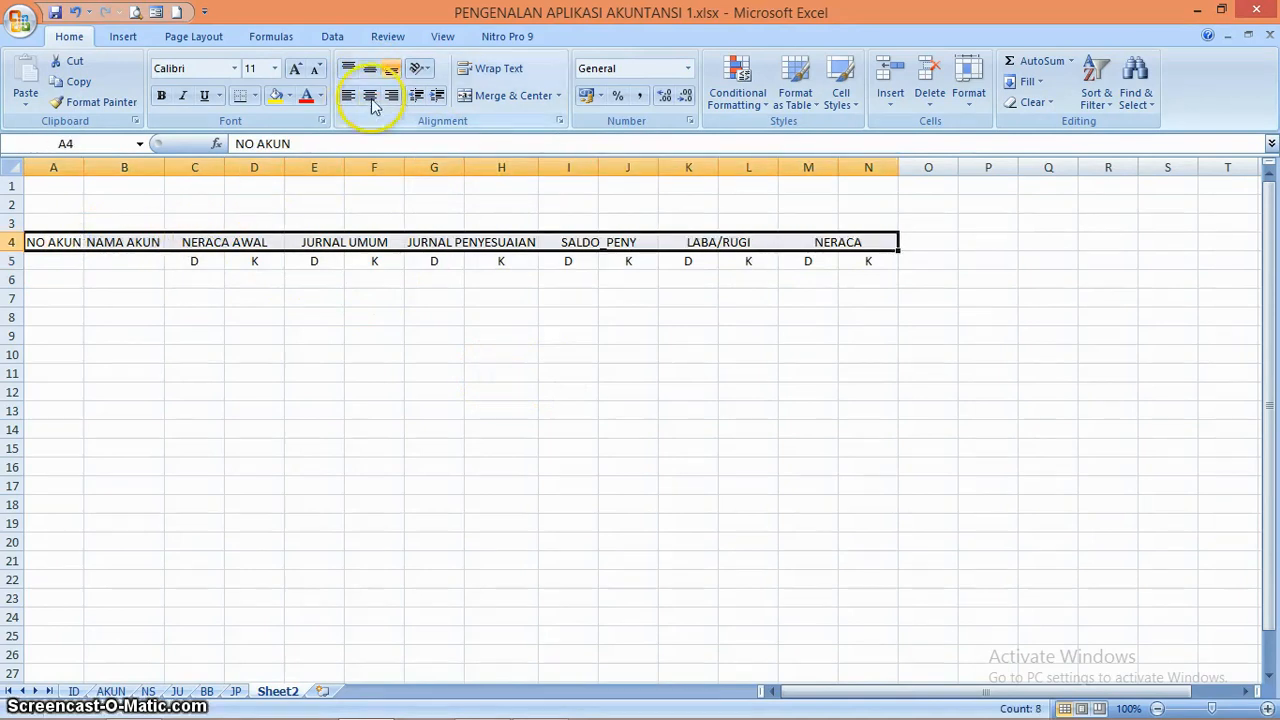
pyautogui.click(371, 68)
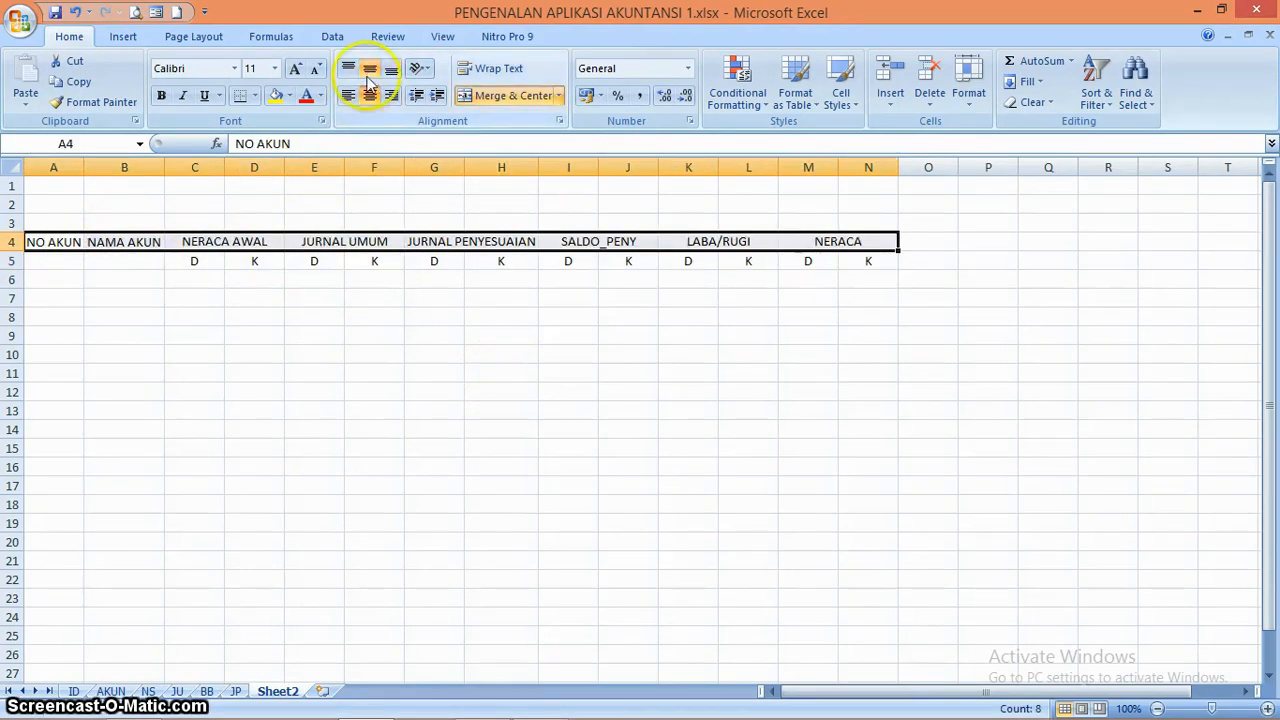
pyautogui.click(260, 264)
pyautogui.press('Left')
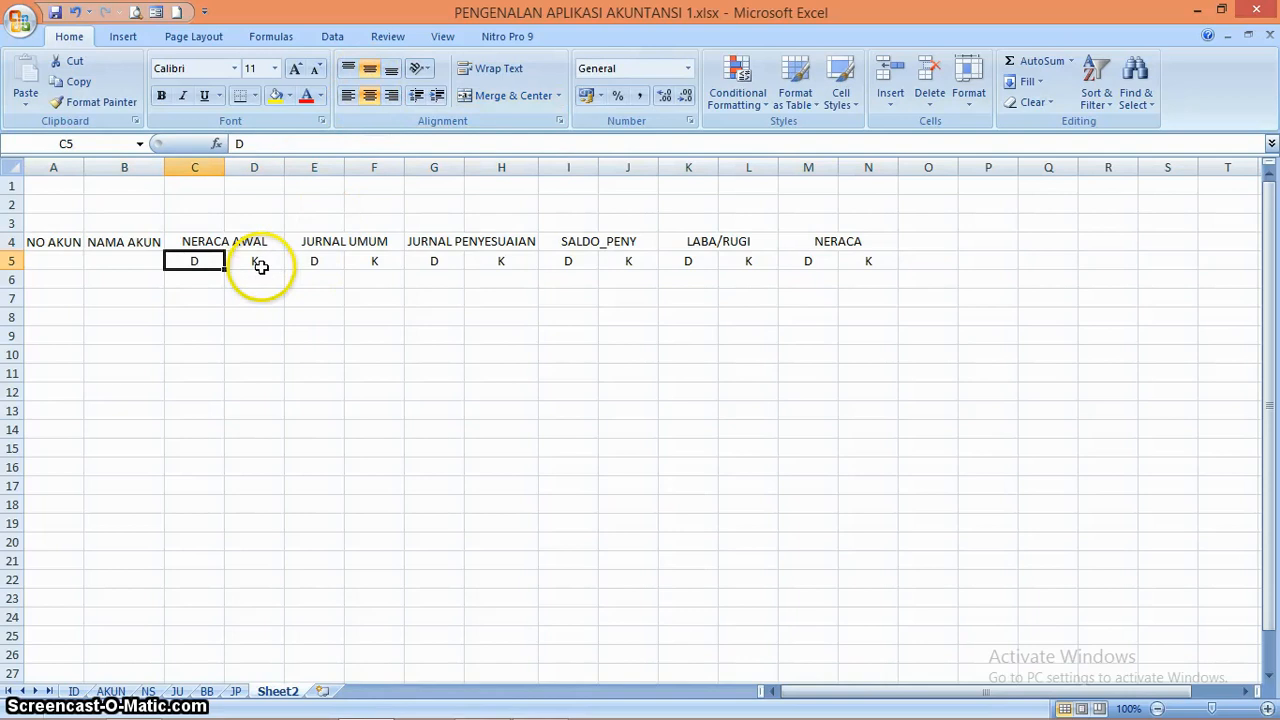
pyautogui.press('Up')
pyautogui.press('Right')
pyautogui.press('Right')
pyautogui.press('Left')
pyautogui.press('Down')
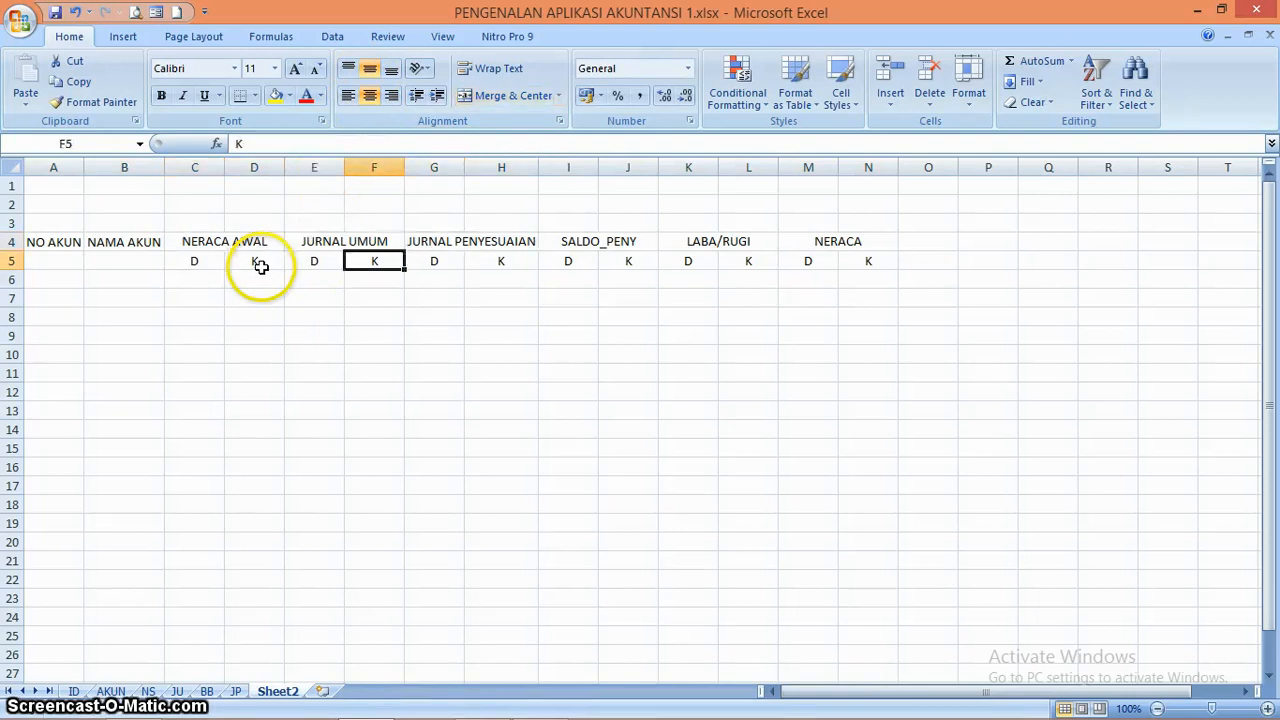
# Merge and center the NO AKUN heading across A4:A5 and the NAMA AKUN heading across B4:B5
pyautogui.press('Left')
pyautogui.press('Left')
pyautogui.press('Left')
pyautogui.press('Left')
pyautogui.press('Left')
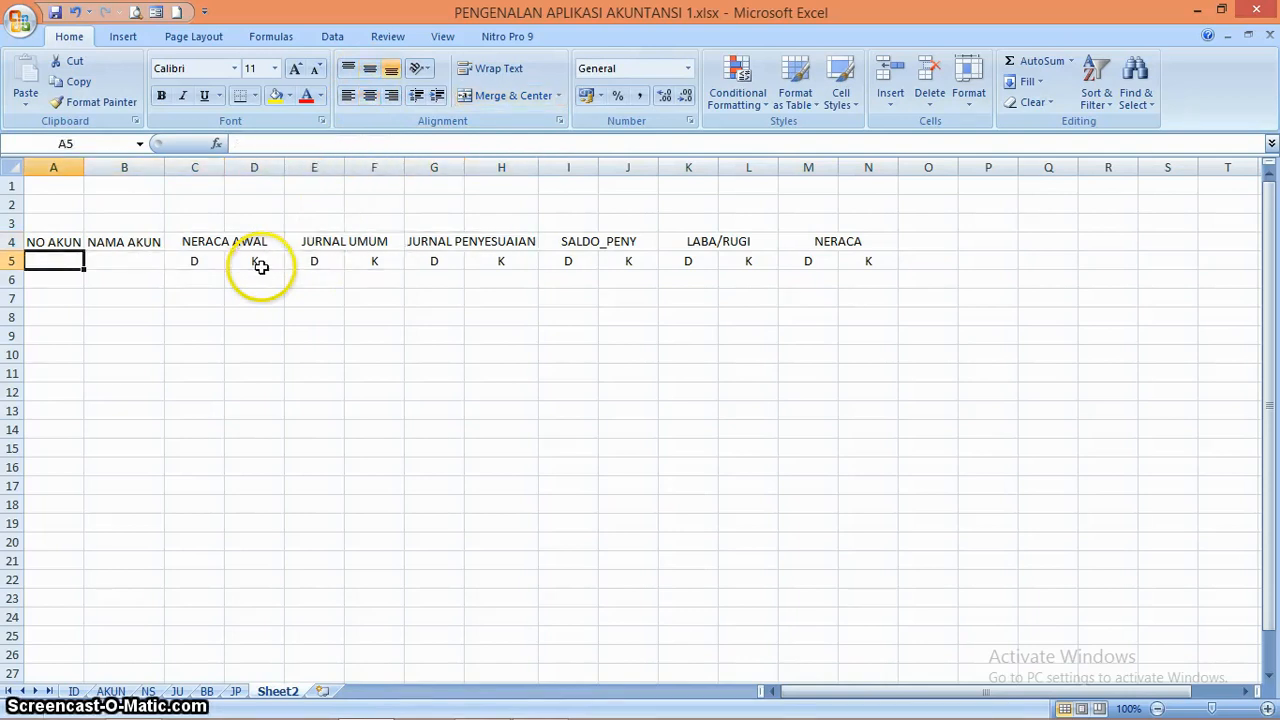
pyautogui.press('Up')
pyautogui.hotkey('shift', 'Down')
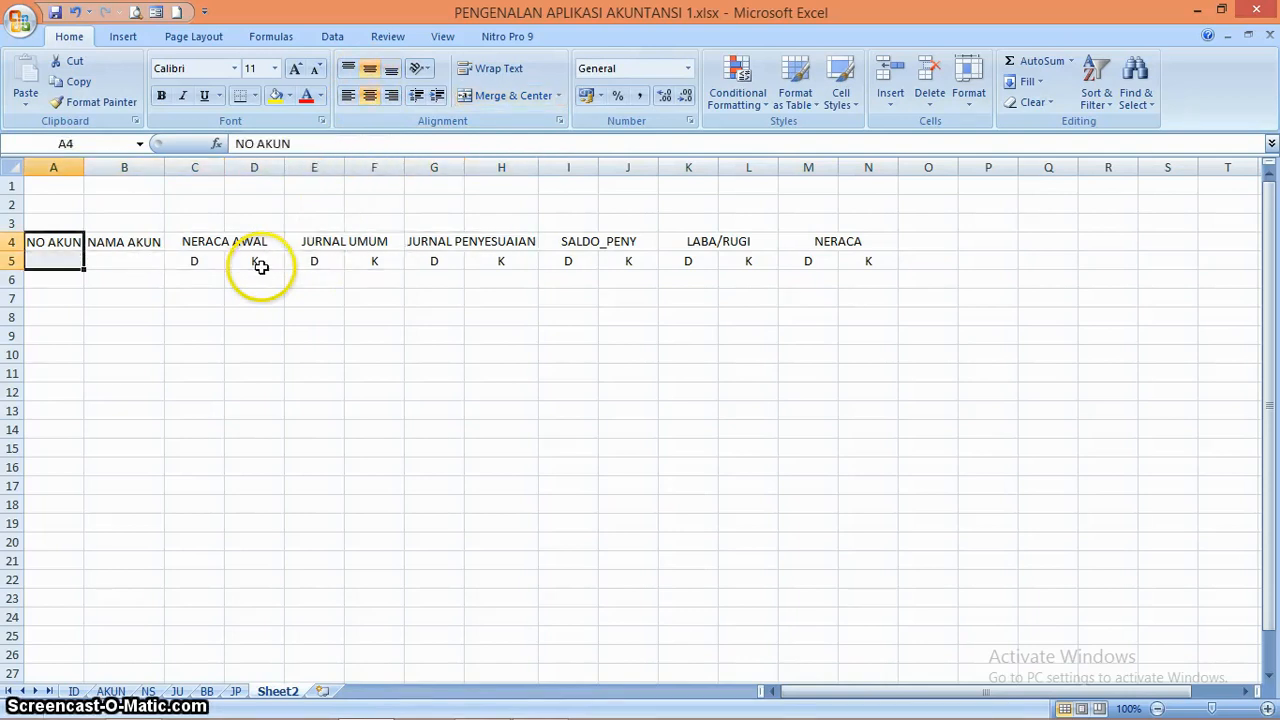
pyautogui.click(512, 97)
pyautogui.press('Right')
pyautogui.hotkey('shift', 'Down')
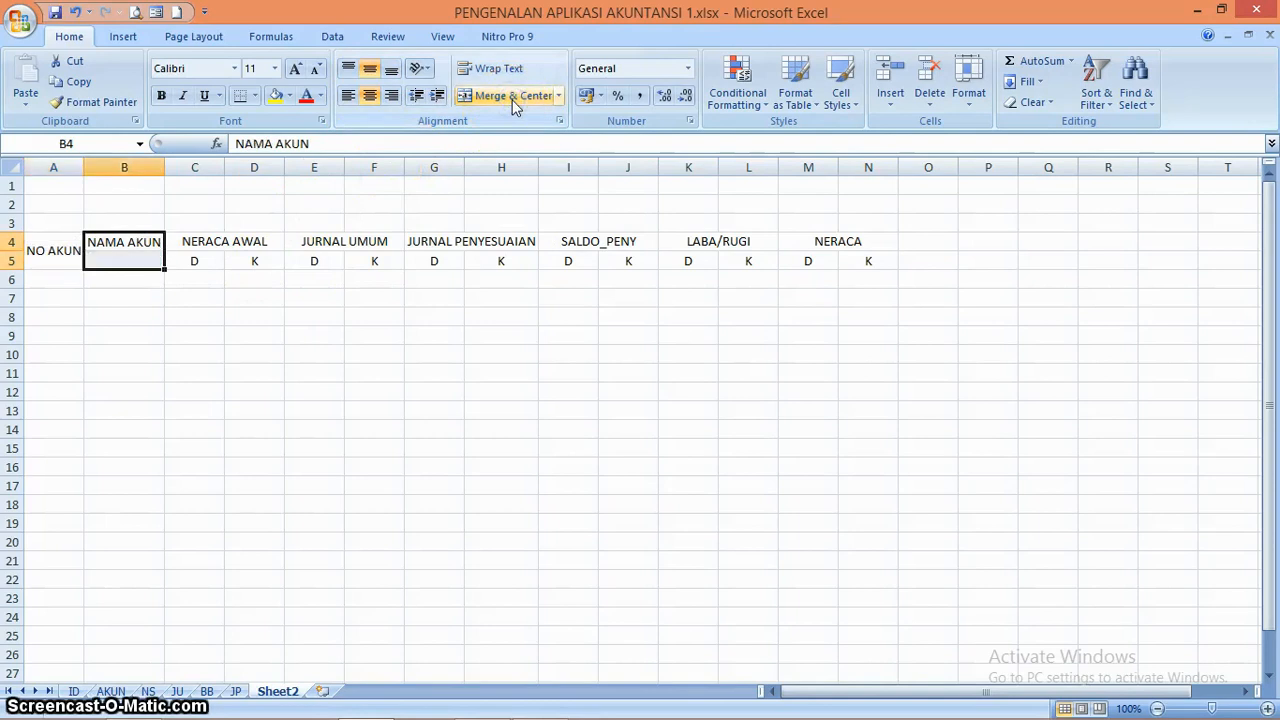
pyautogui.click(512, 100)
pyautogui.press('Down')
pyautogui.press('Down')
pyautogui.press('Left')
pyautogui.press('Up')
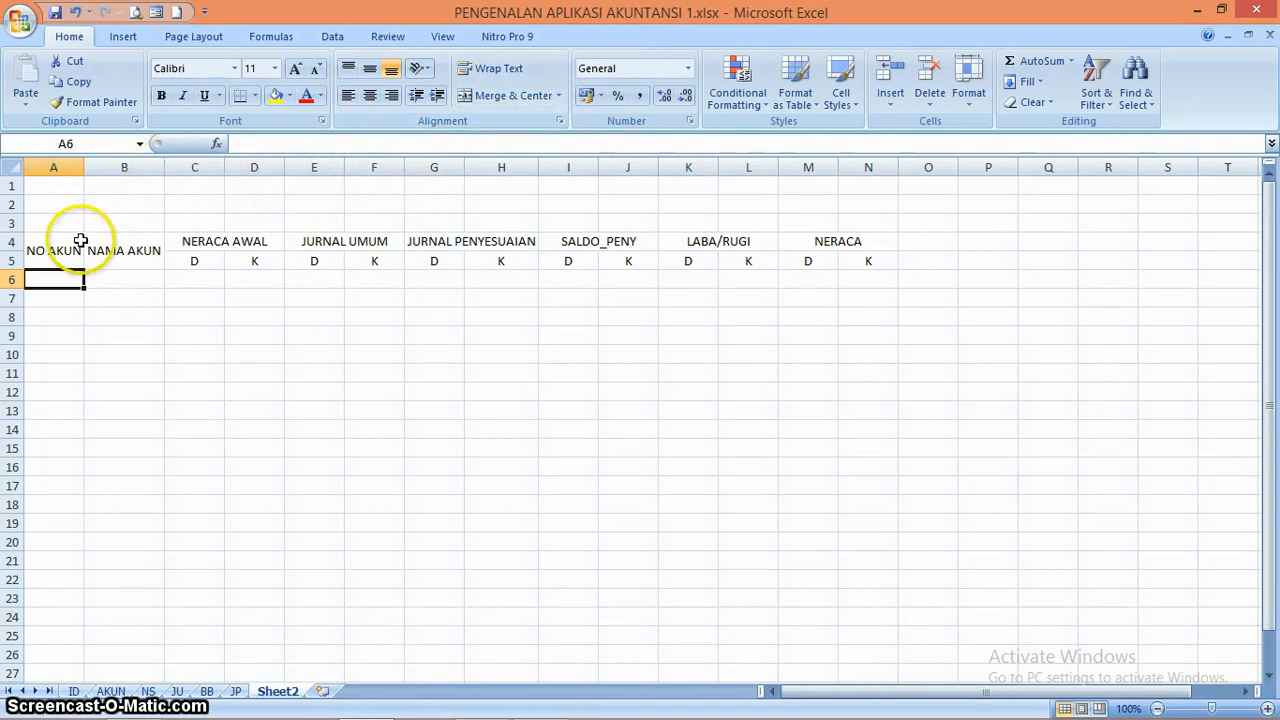
# Apply all borders to the table range A4:N26
pyautogui.click(79, 240)
pyautogui.hotkey('shift', 'Right')
pyautogui.hotkey('shift', 'Right')
pyautogui.hotkey('shift', 'Right')
pyautogui.hotkey('shift', 'Right')
pyautogui.hotkey('shift', 'Right')
pyautogui.hotkey('shift', 'Right')
pyautogui.hotkey('shift', 'Right')
pyautogui.hotkey('shift', 'Right')
pyautogui.hotkey('shift', 'Right')
pyautogui.hotkey('shift', 'Right')
pyautogui.hotkey('shift', 'Right')
pyautogui.hotkey('shift', 'Right')
pyautogui.hotkey('shift', 'Right')
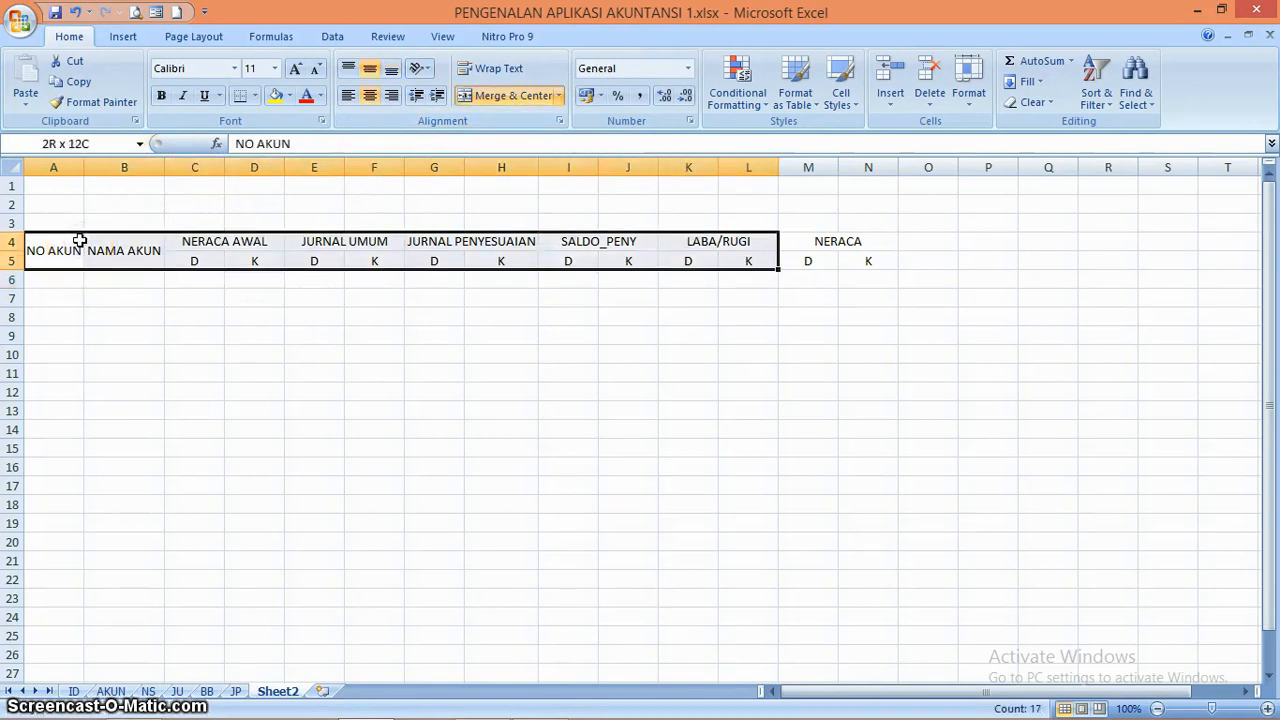
pyautogui.hotkey('shift', 'Down')
pyautogui.hotkey('shift', 'Down')
pyautogui.hotkey('shift', 'Down')
pyautogui.hotkey('shift', 'Down')
pyautogui.hotkey('shift', 'Down')
pyautogui.hotkey('shift', 'Down')
pyautogui.hotkey('shift', 'Down')
pyautogui.hotkey('shift', 'Down')
pyautogui.hotkey('shift', 'Down')
pyautogui.hotkey('shift', 'Down')
pyautogui.hotkey('shift', 'Down')
pyautogui.hotkey('shift', 'Down')
pyautogui.hotkey('shift', 'Down')
pyautogui.hotkey('shift', 'Down')
pyautogui.hotkey('shift', 'Down')
pyautogui.hotkey('shift', 'Down')
pyautogui.hotkey('shift', 'Down')
pyautogui.hotkey('shift', 'Down')
pyautogui.hotkey('shift', 'Down')
pyautogui.hotkey('shift', 'Down')
pyautogui.hotkey('shift', 'Down')
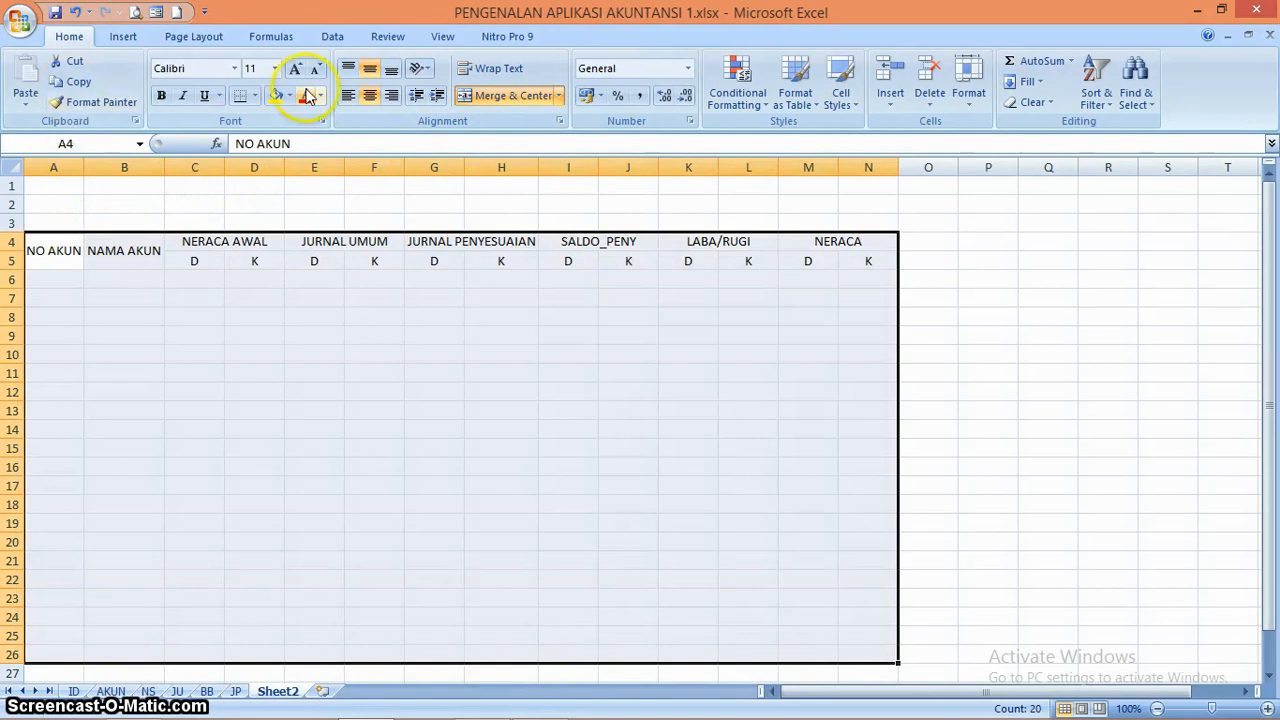
pyautogui.click(257, 96)
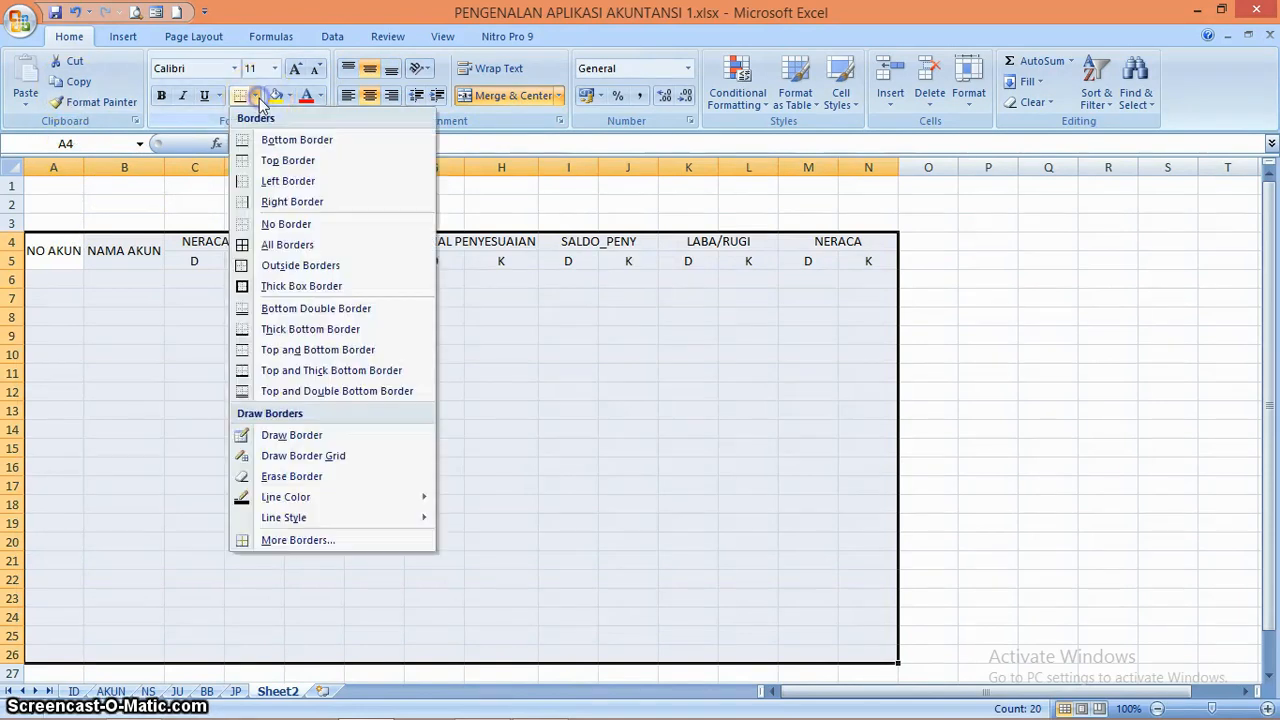
pyautogui.click(310, 247)
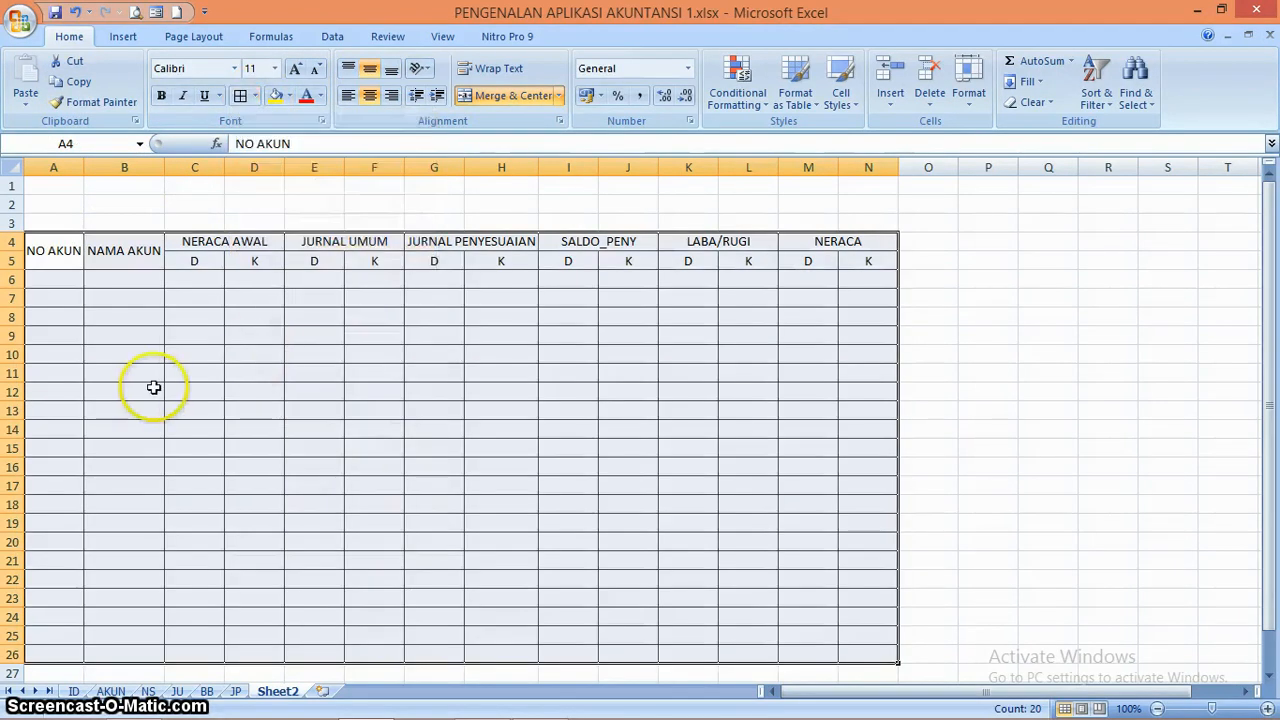
pyautogui.click(150, 390)
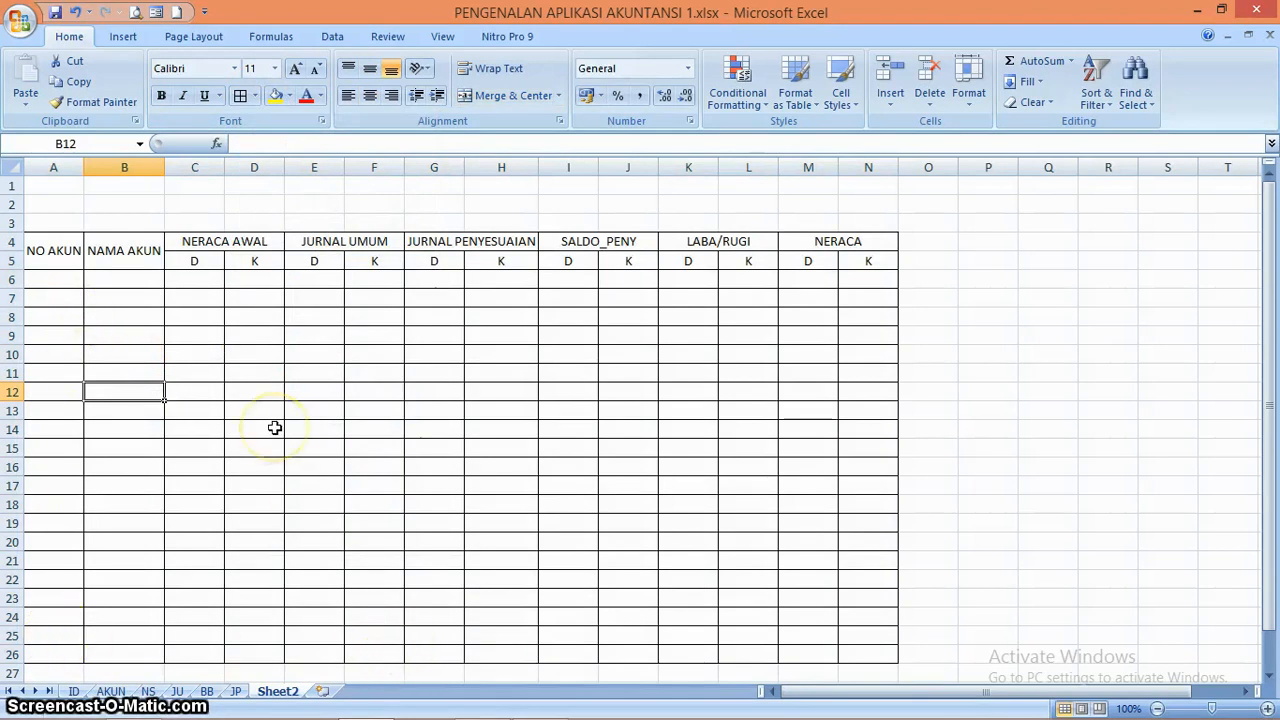
# Review the account list on the AKUN sheet and return to Sheet2
pyautogui.click(110, 691)
pyautogui.click(405, 495)
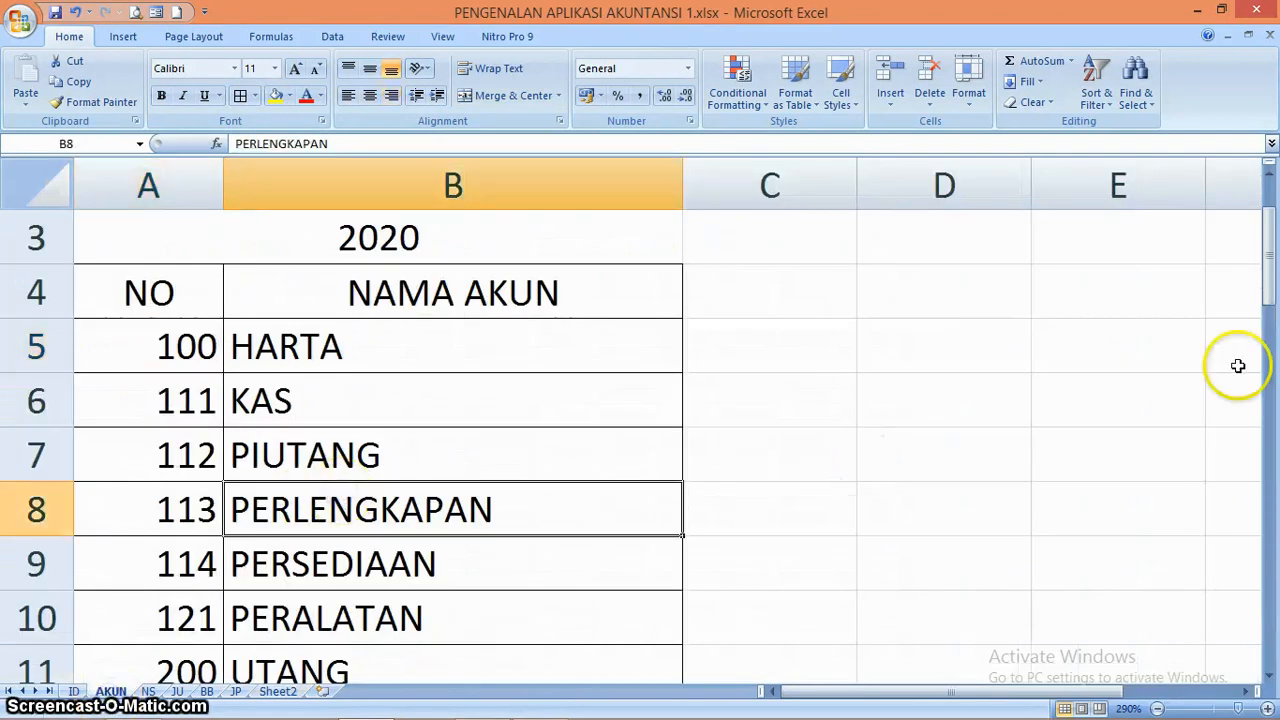
pyautogui.moveTo(1268, 260); pyautogui.dragTo(1266, 195)
pyautogui.click(278, 691)
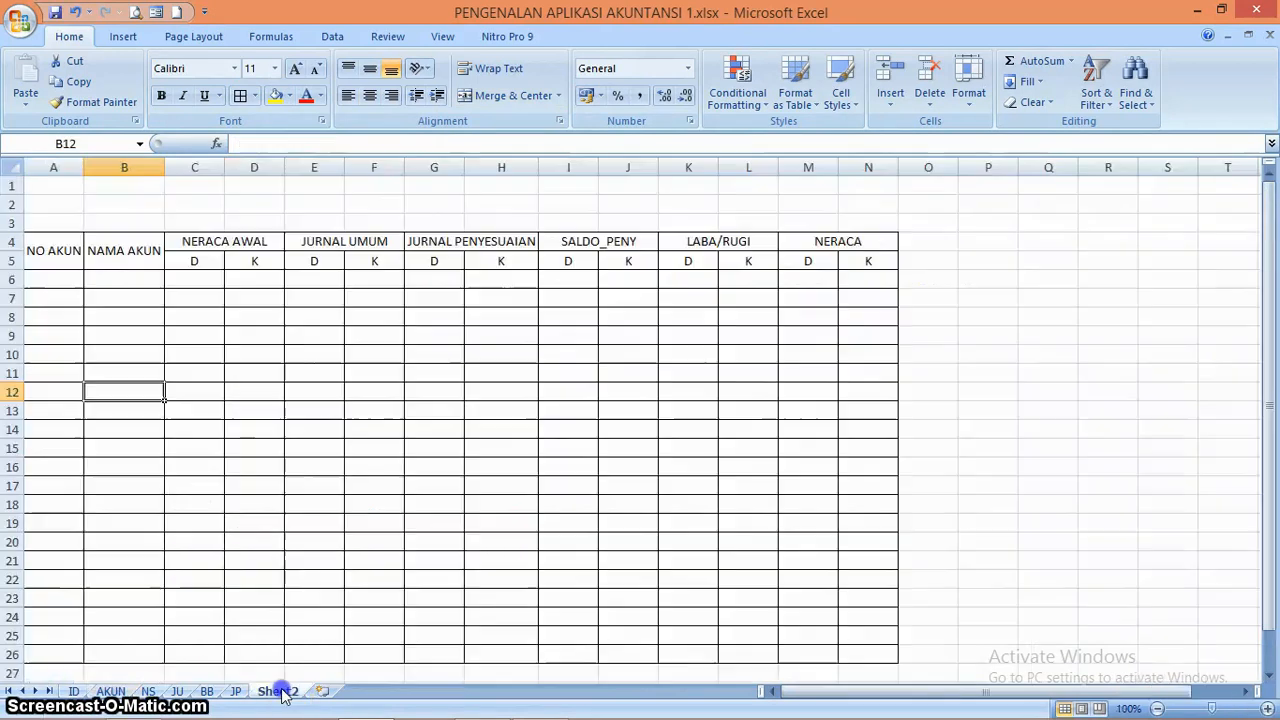
pyautogui.click(298, 527)
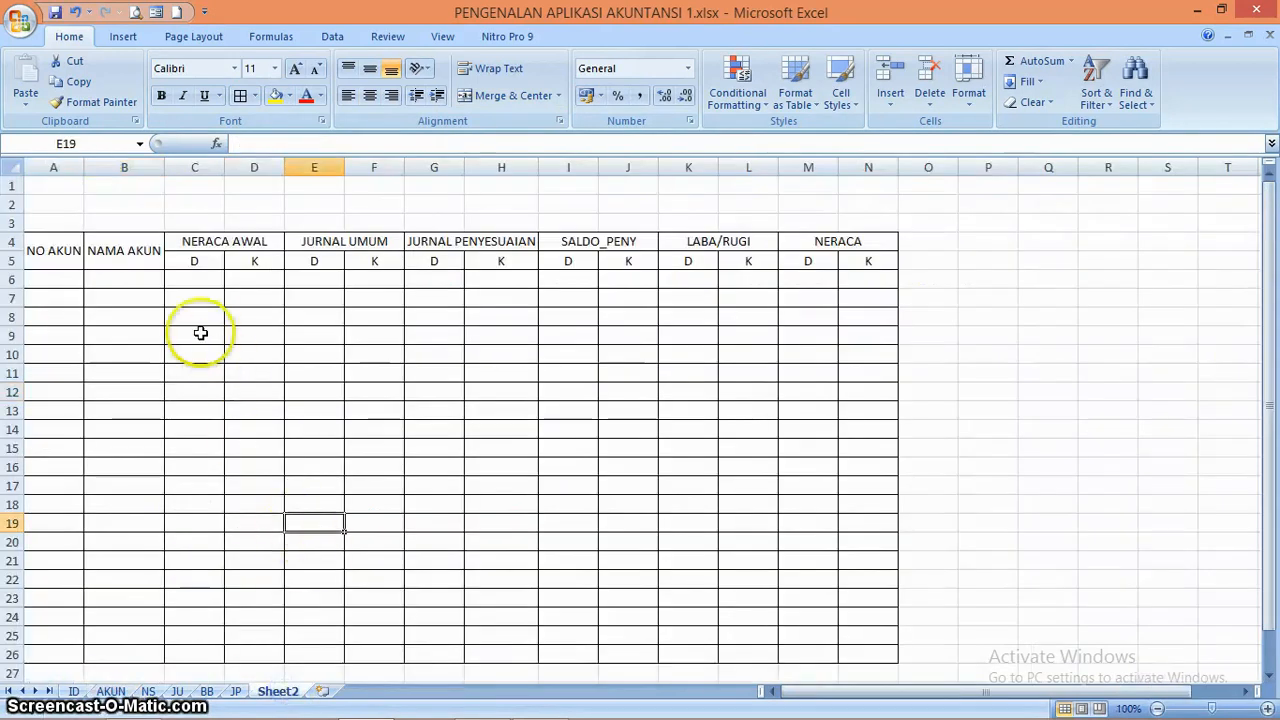
# Fill the heading rows A4:N5 with yellow
pyautogui.moveTo(68, 260); pyautogui.dragTo(771, 245)
pyautogui.hotkey('shift', 'Right')
pyautogui.hotkey('shift', 'Right')
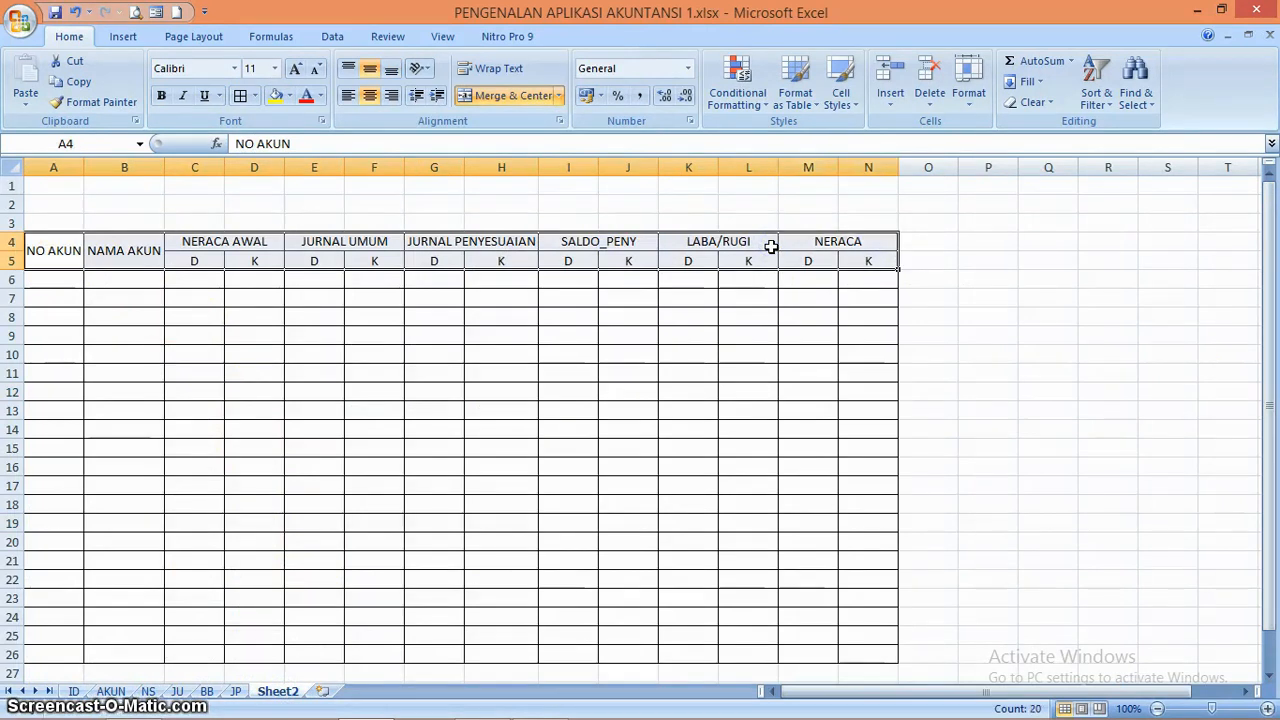
pyautogui.click(278, 97)
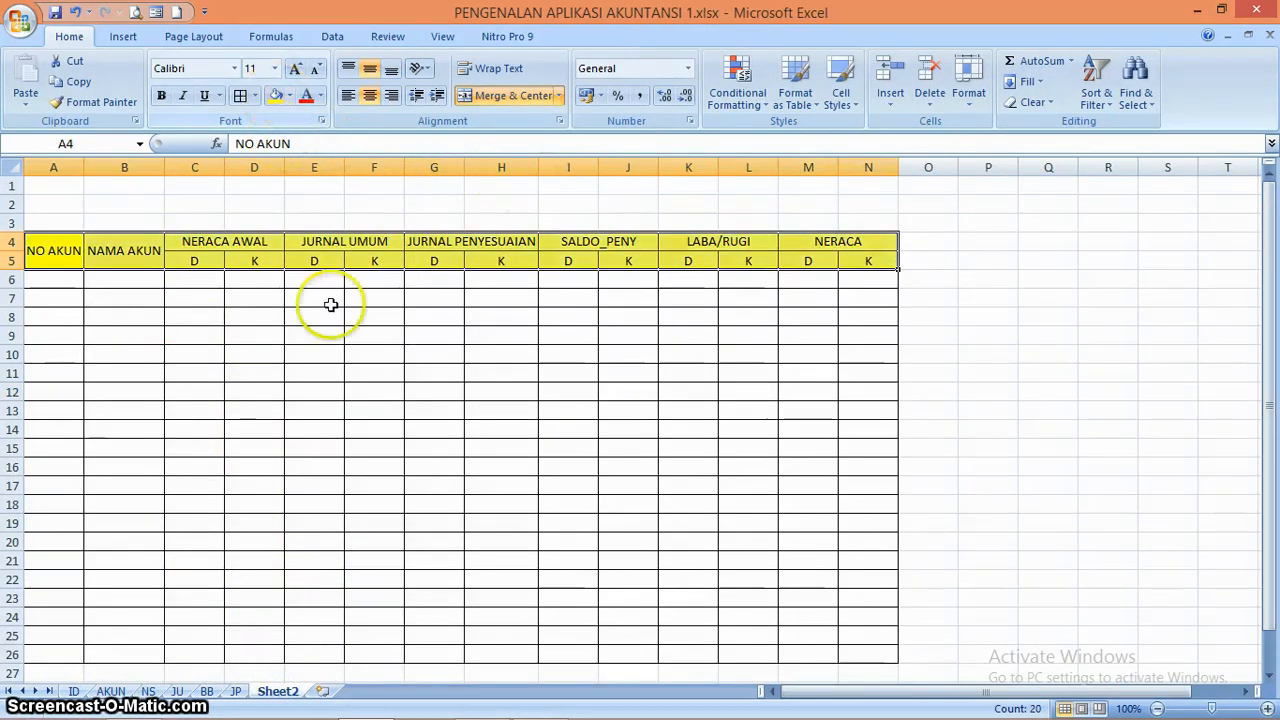
pyautogui.click(320, 412)
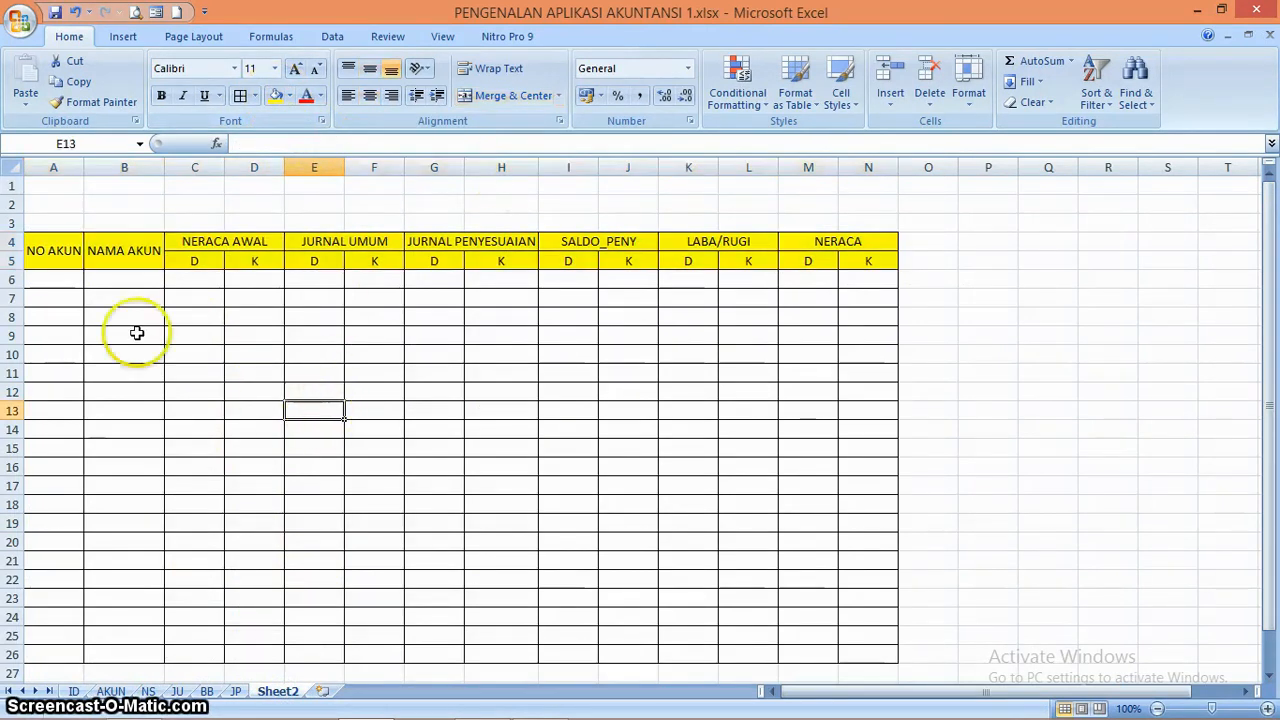
# Examine how the account numbers in column A of the NS sheet are set up, including the formula in A5
pyautogui.click(66, 277)
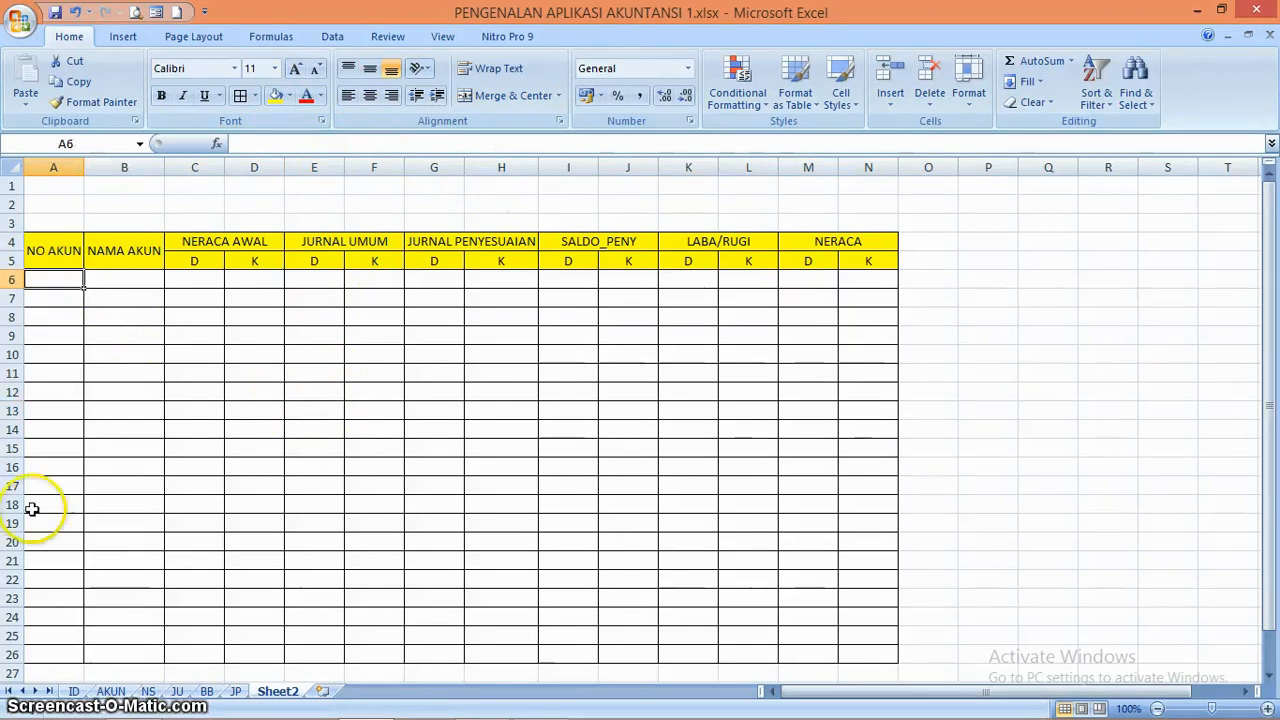
pyautogui.click(147, 691)
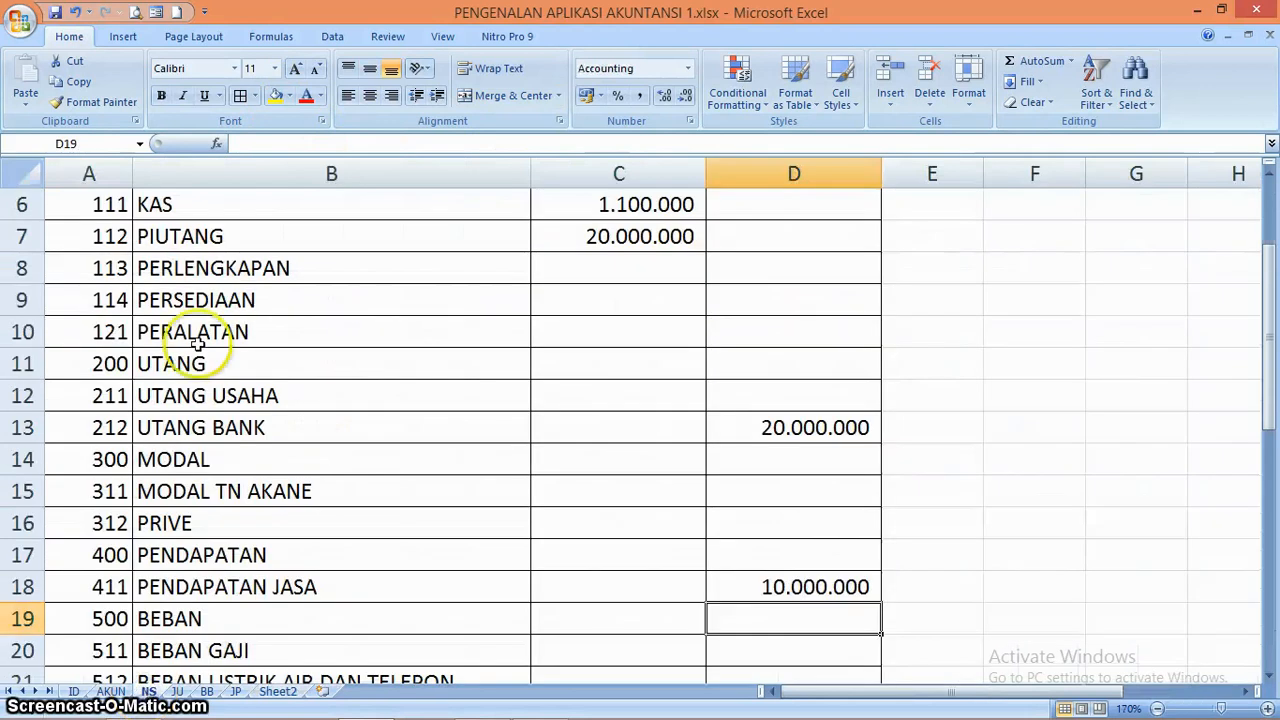
pyautogui.click(100, 207)
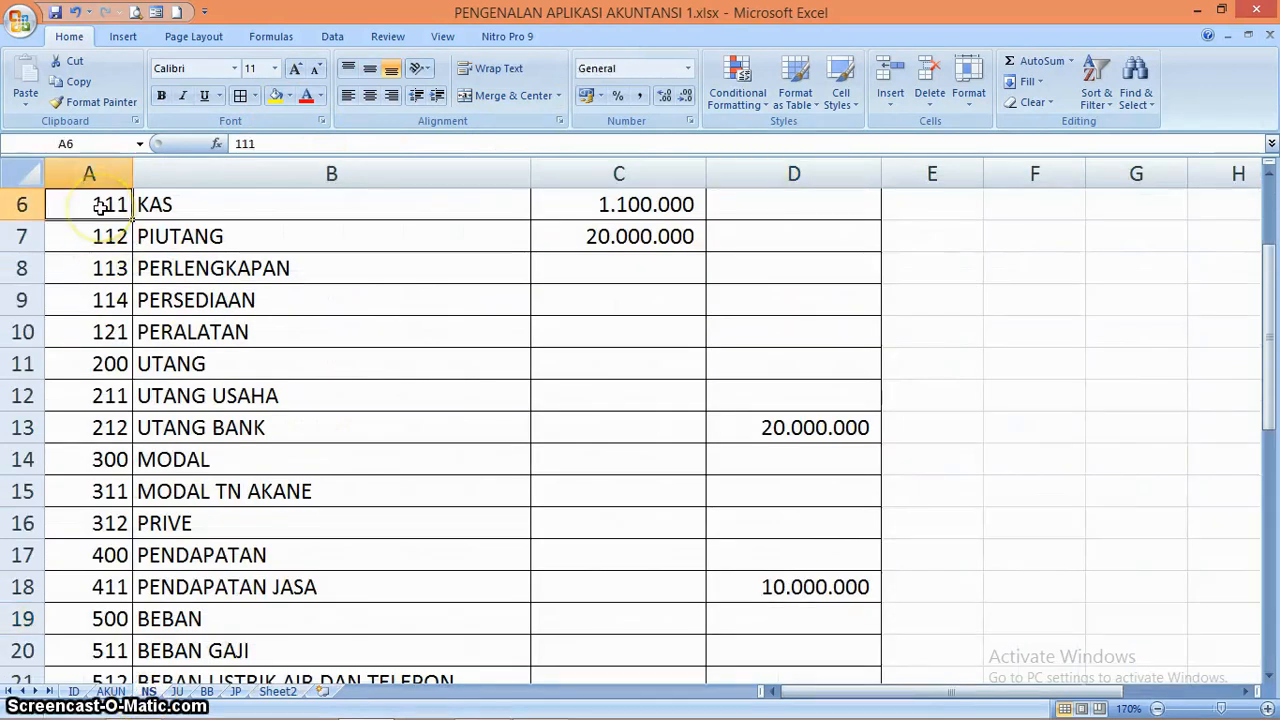
pyautogui.press('Up')
pyautogui.press('Up')
pyautogui.press('Up')
pyautogui.press('Down')
pyautogui.press('Down')
pyautogui.press('Down')
pyautogui.press('Down')
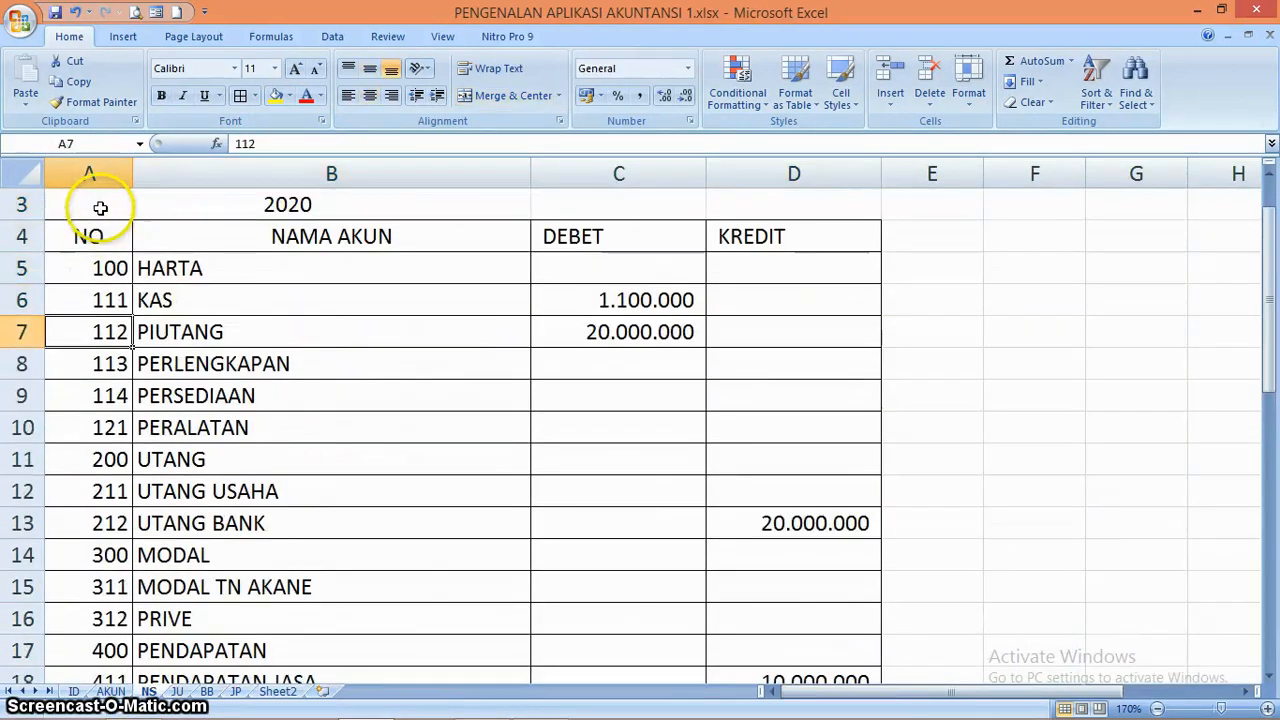
pyautogui.press('Up')
pyautogui.press('Up')
pyautogui.press('Up')
pyautogui.press('Down')
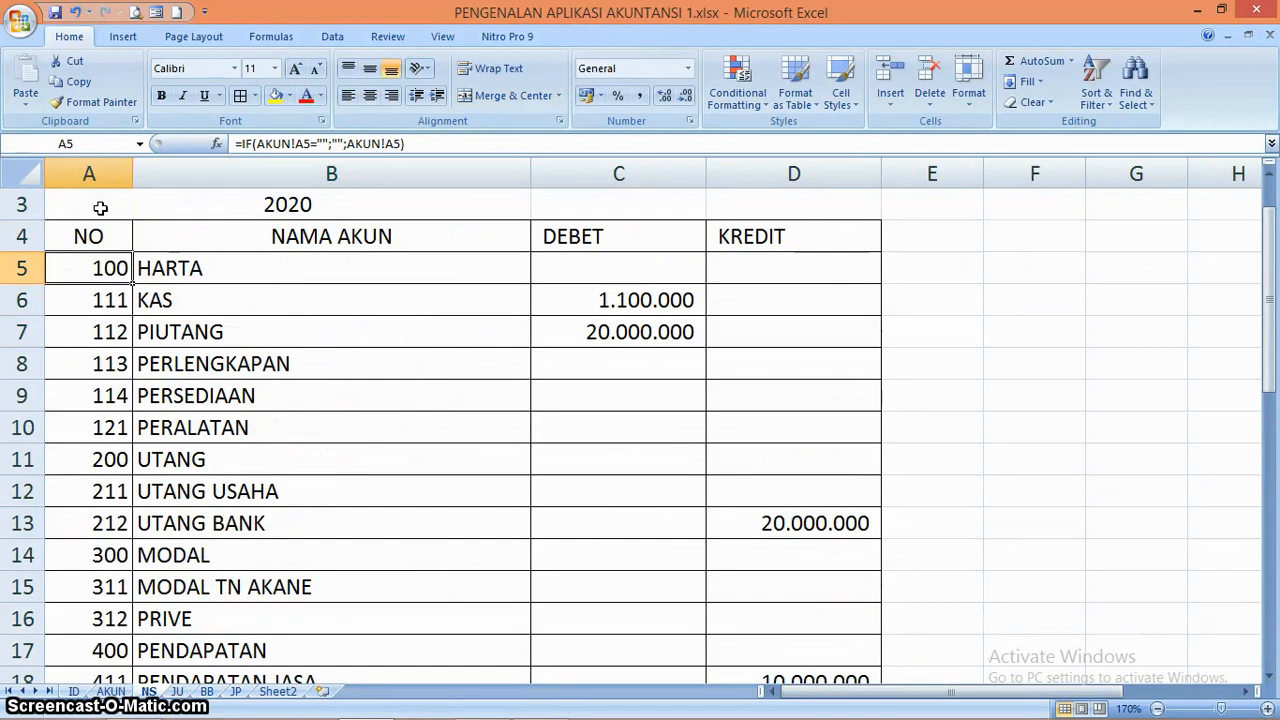
# Check the first account's number and name in row 5 of the AKUN sheet and return to Sheet2
pyautogui.click(112, 692)
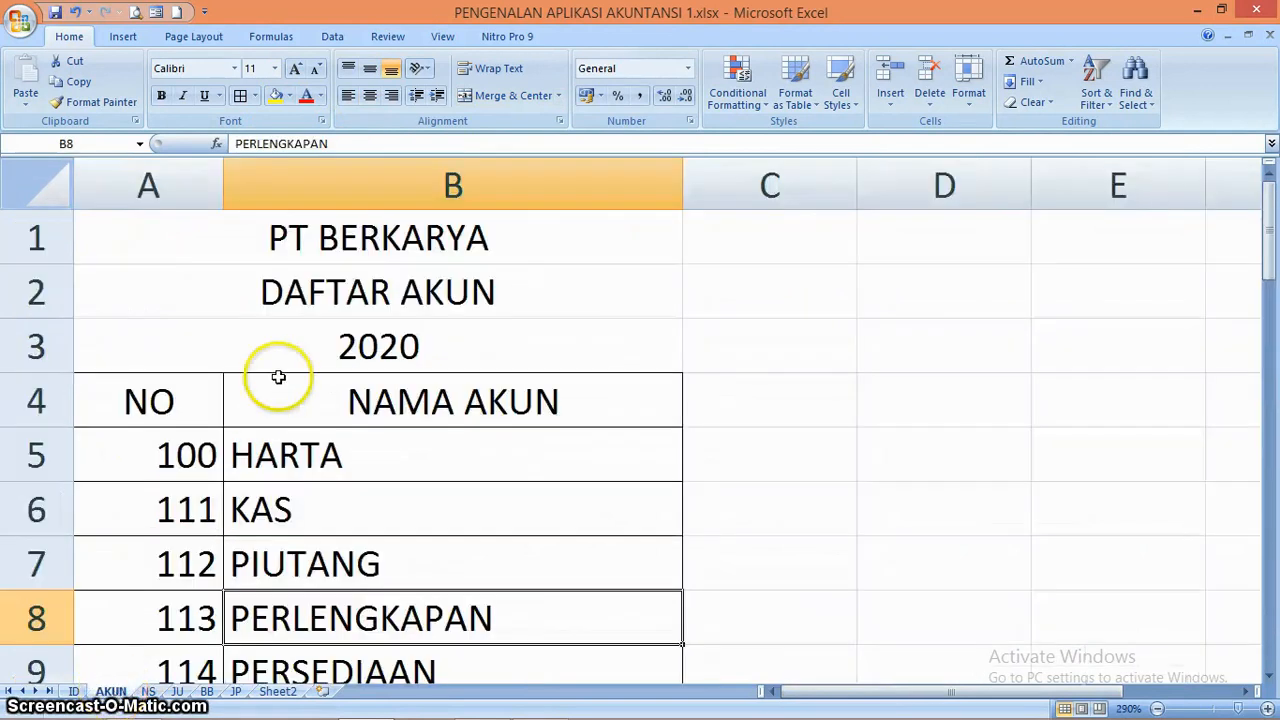
pyautogui.click(186, 451)
pyautogui.press('Right')
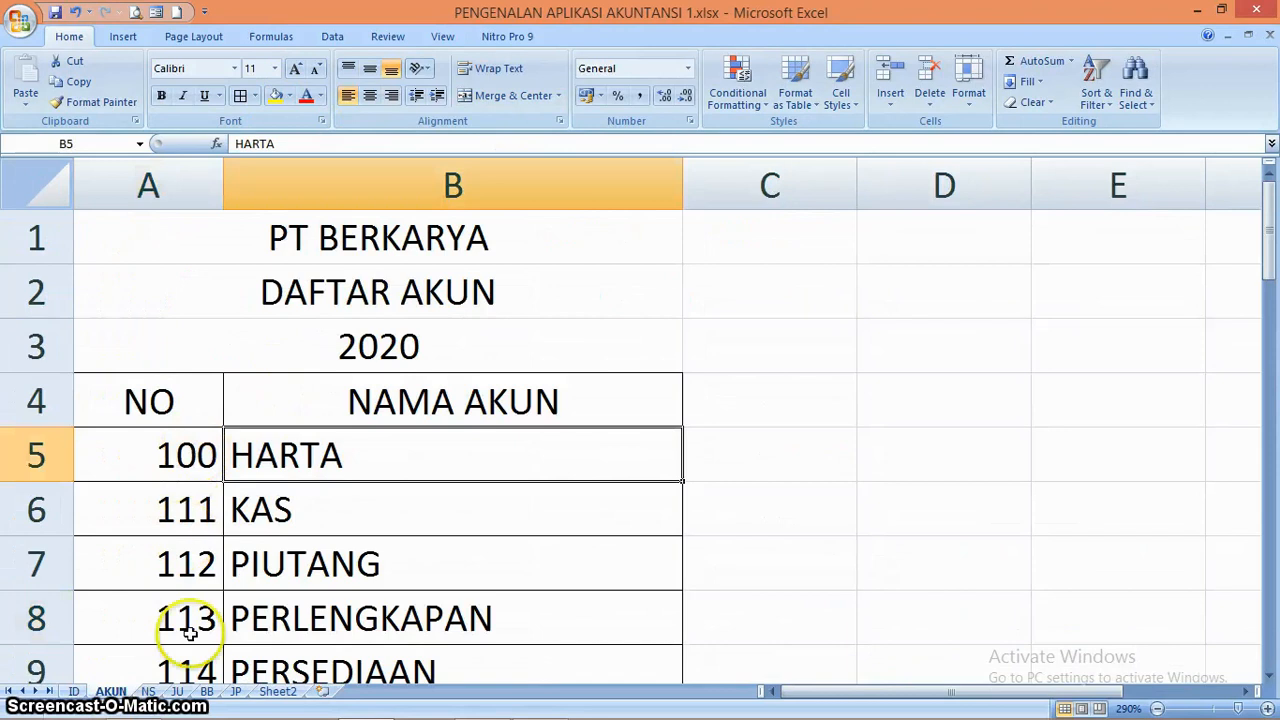
pyautogui.click(272, 693)
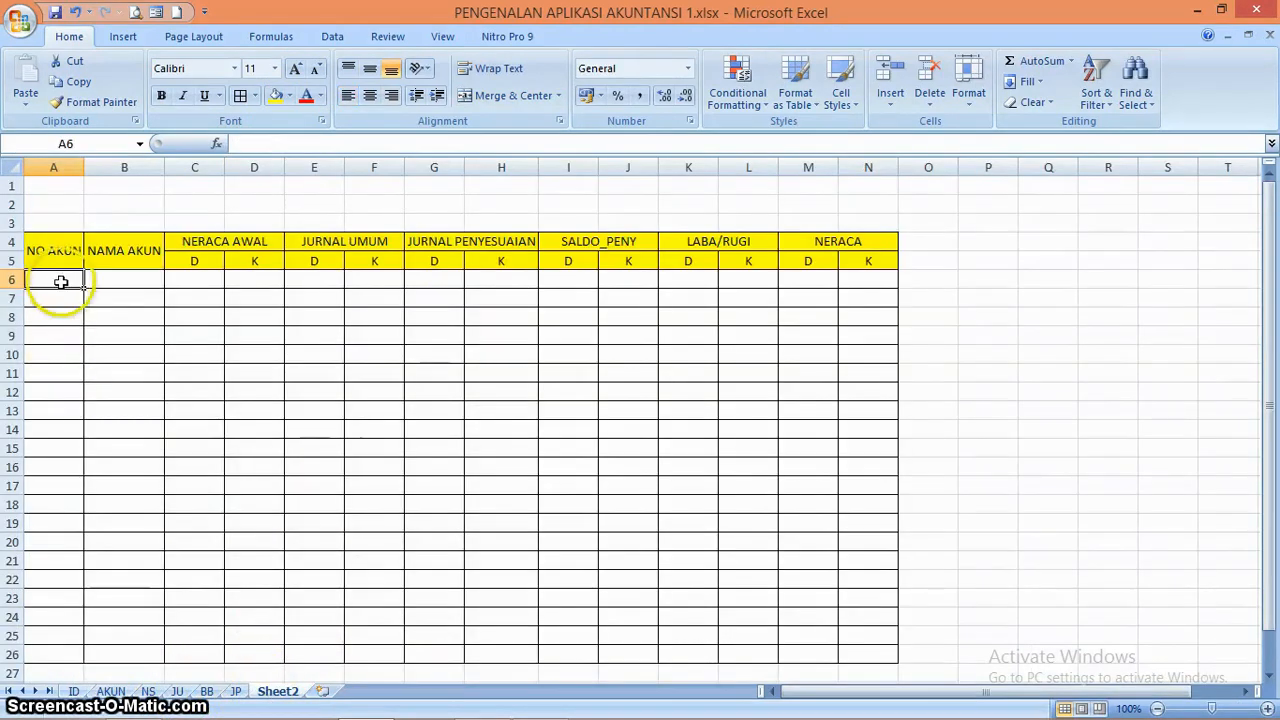
# Rename the Sheet2 worksheet as NL
pyautogui.doubleClick(297, 690)
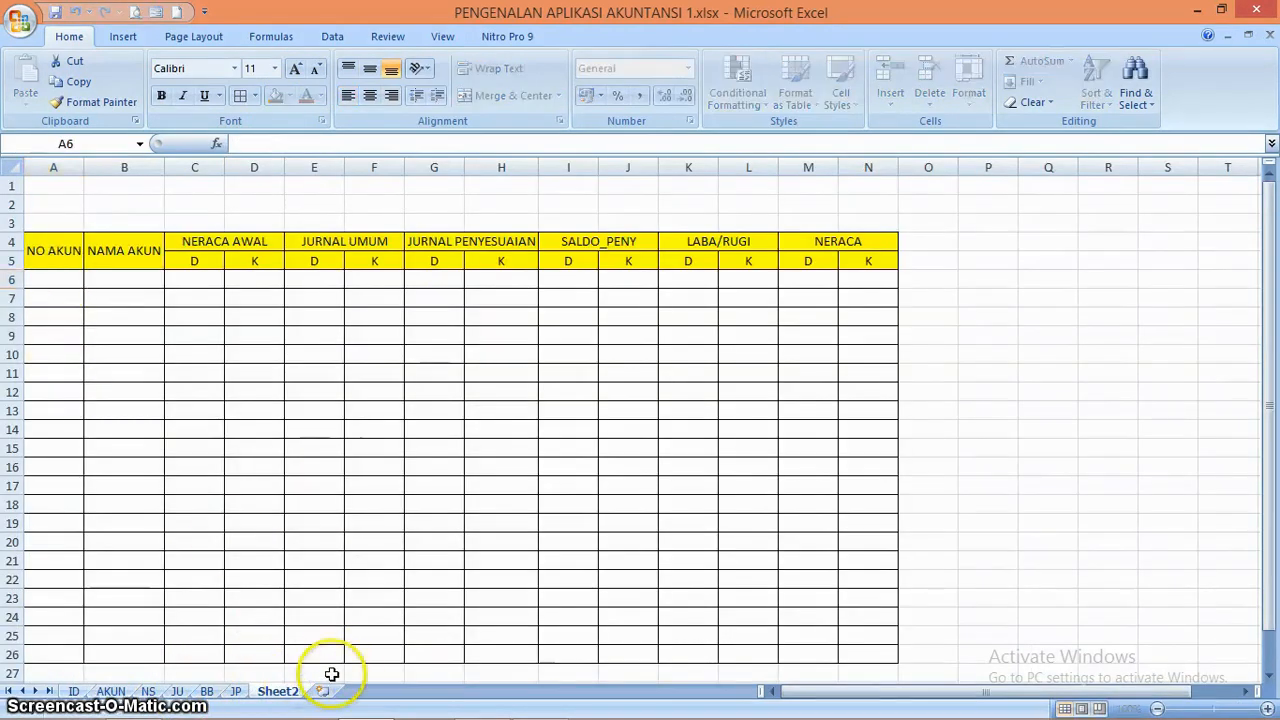
pyautogui.press('BackSpace')
pyautogui.press('BackSpace')
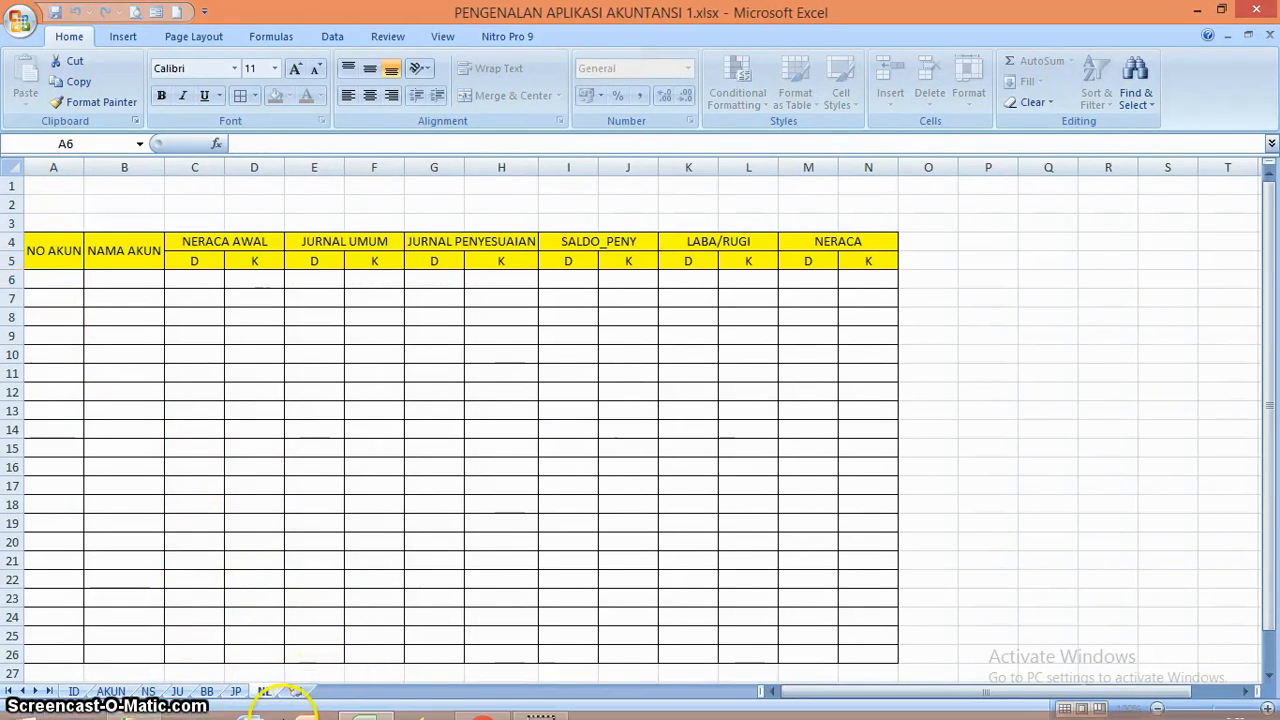
pyautogui.click(148, 691)
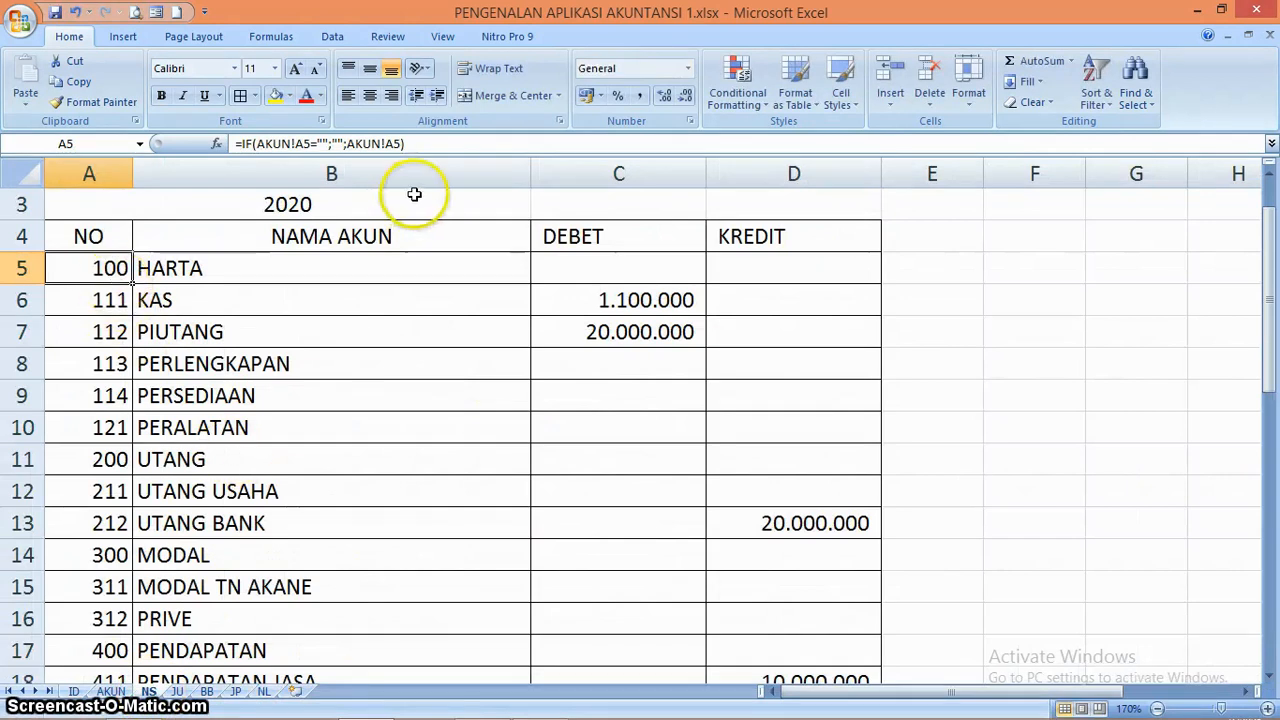
pyautogui.moveTo(417, 144); pyautogui.dragTo(231, 148)
pyautogui.hotkey('ctrl', 'c')
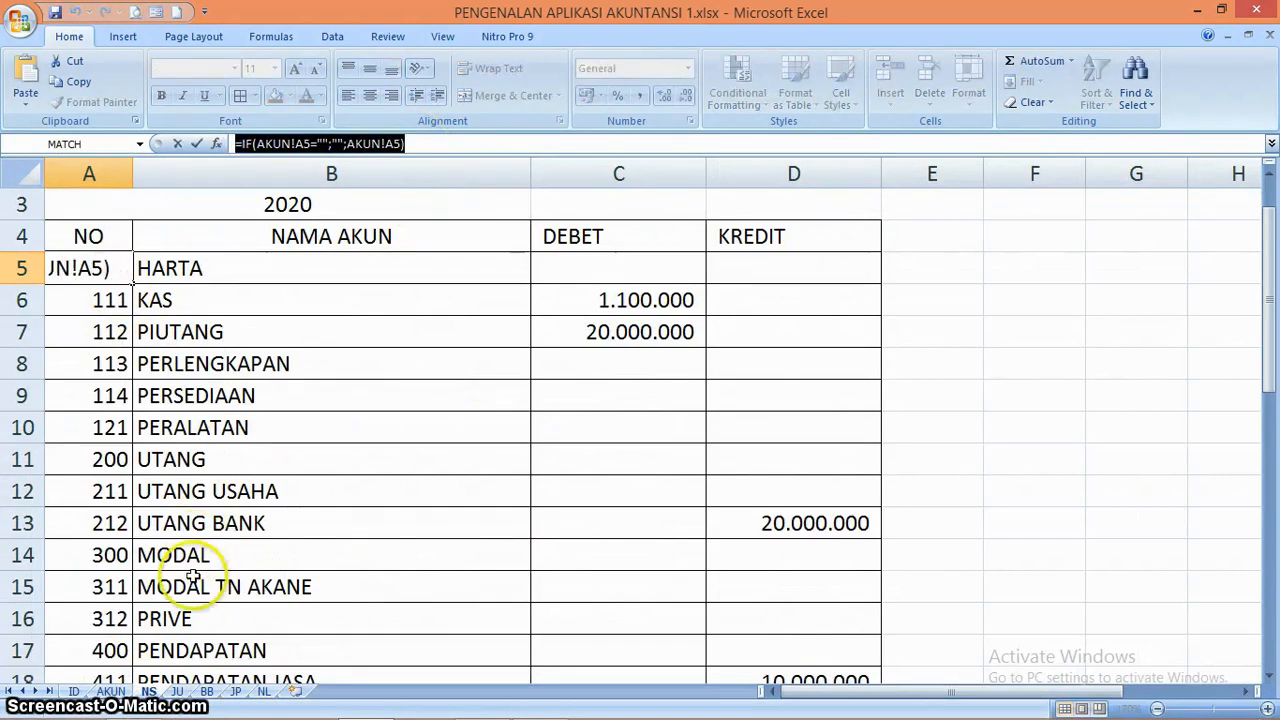
pyautogui.click(265, 691)
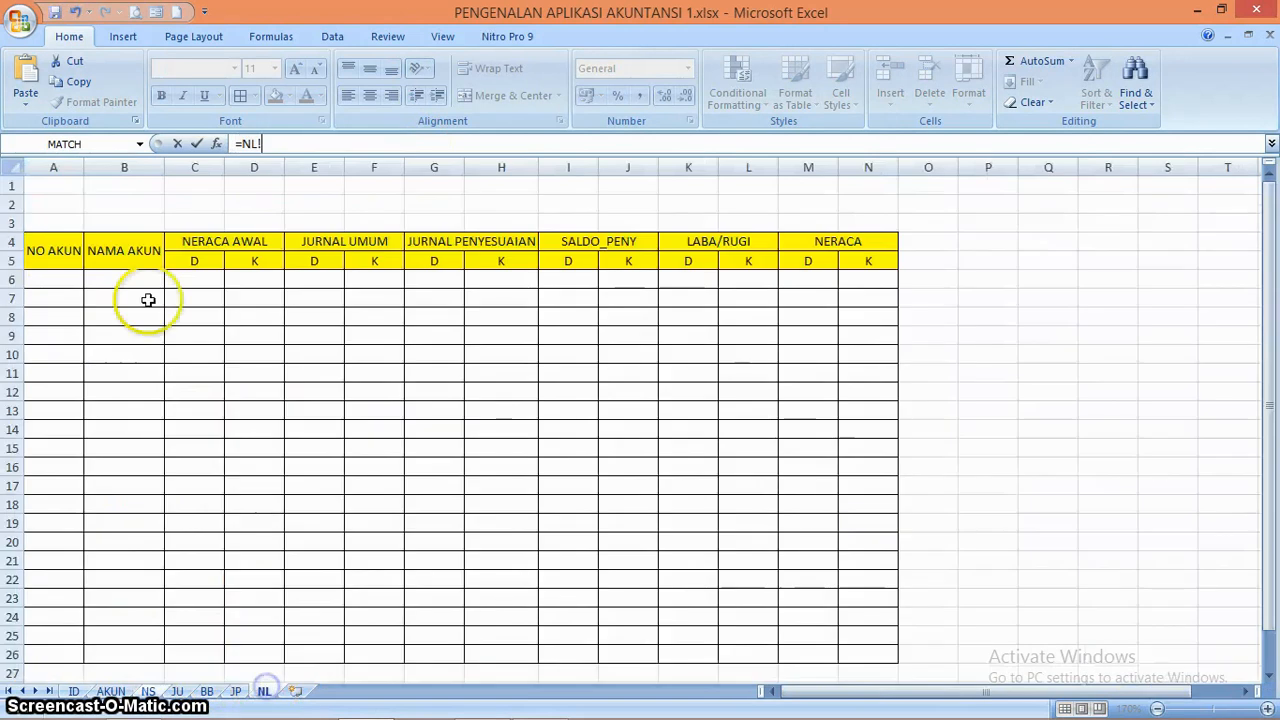
pyautogui.click(66, 280)
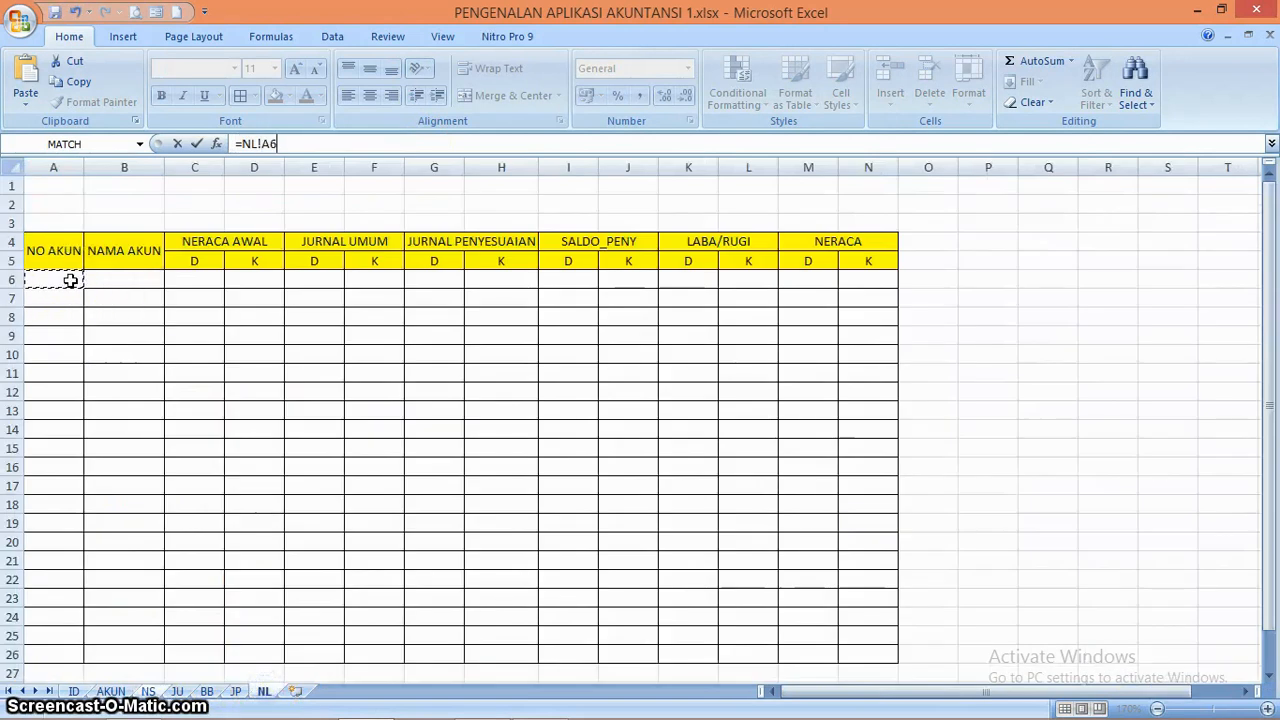
pyautogui.hotkey('ctrl', 'v')
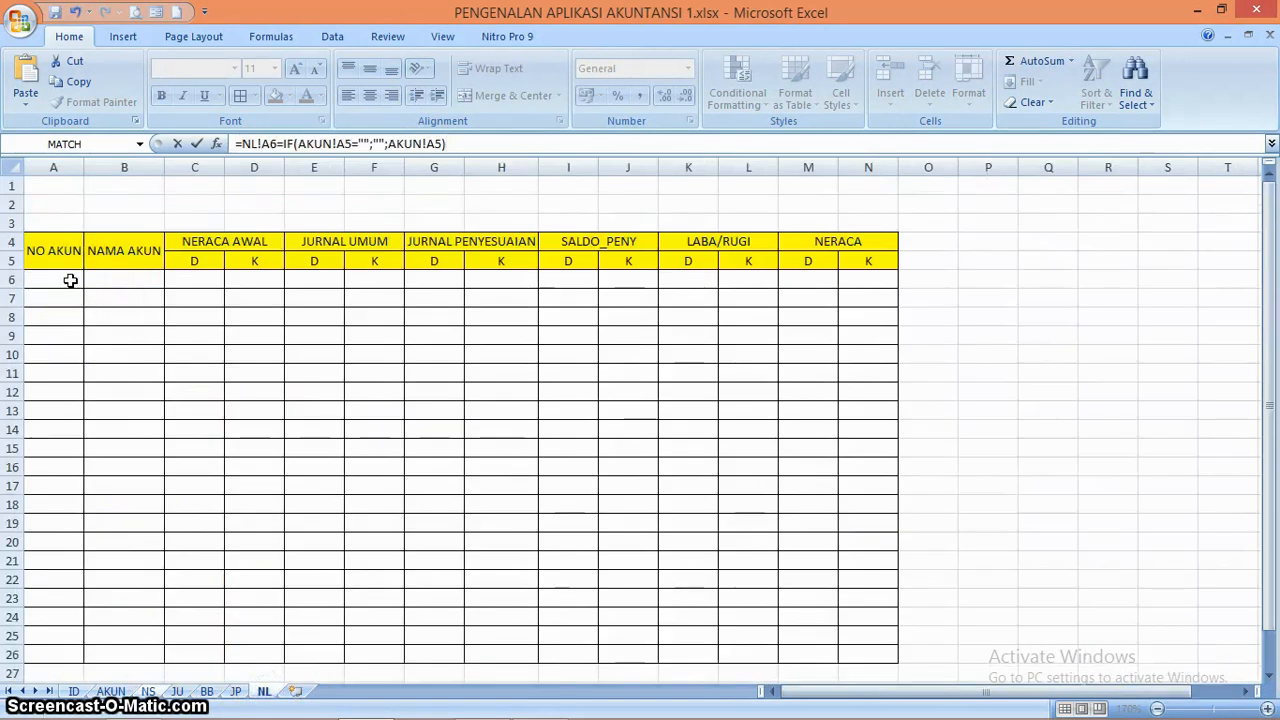
pyautogui.press('Return')
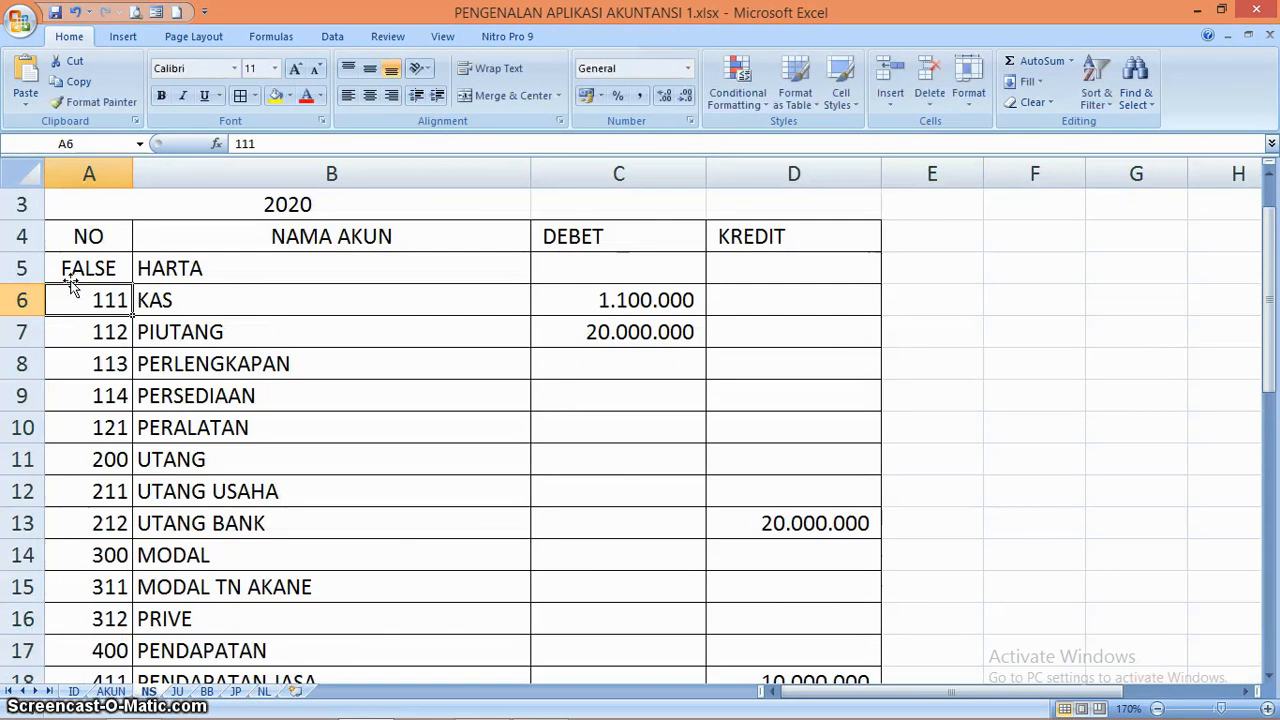
pyautogui.hotkey('ctrl', 'z')
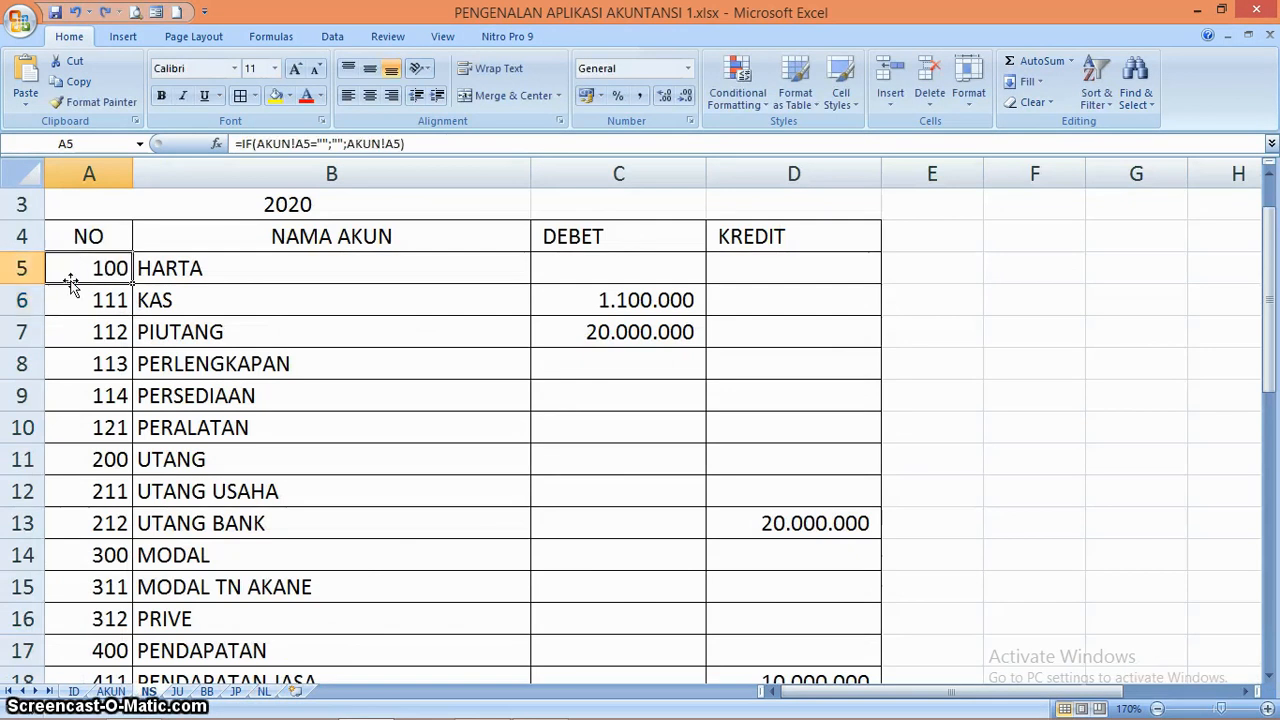
# Copy the formula =IF(AKUN!A5="";"";AKUN!A5) from cell A5 of the NS sheet into cell A6 of the NL sheet
pyautogui.moveTo(415, 146); pyautogui.dragTo(240, 148)
pyautogui.hotkey('ctrl', 'c')
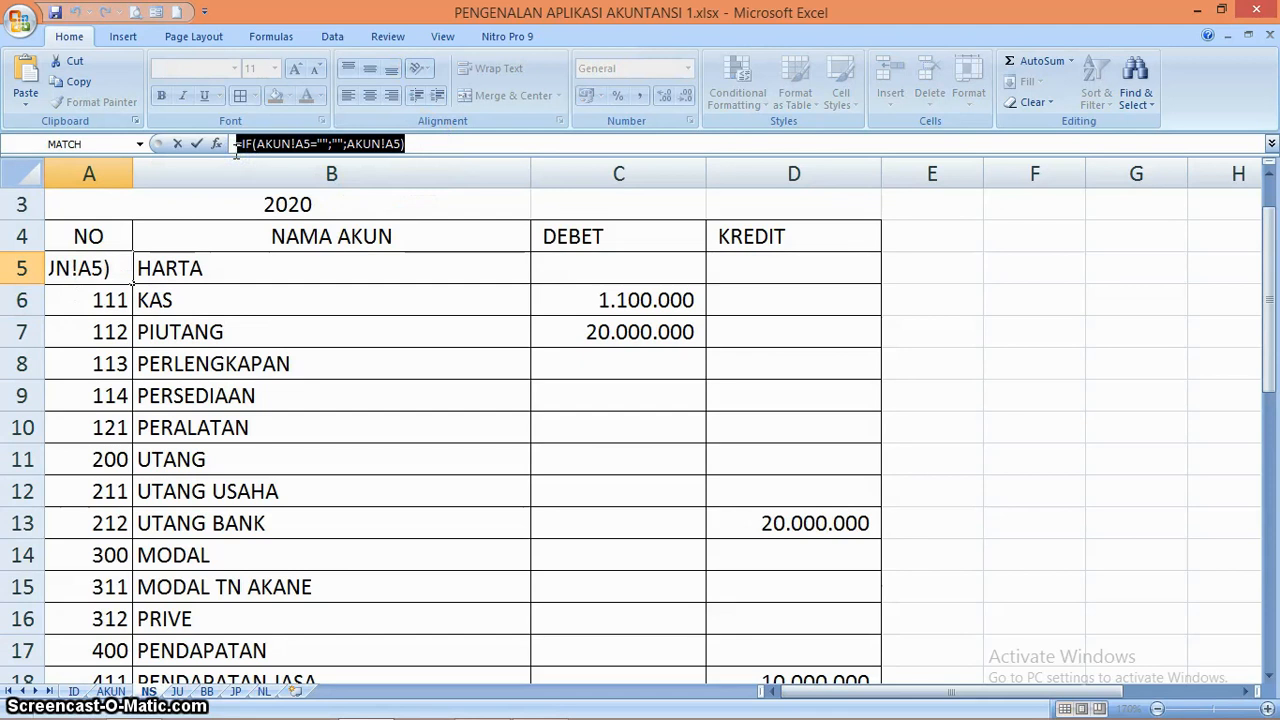
pyautogui.press('Return')
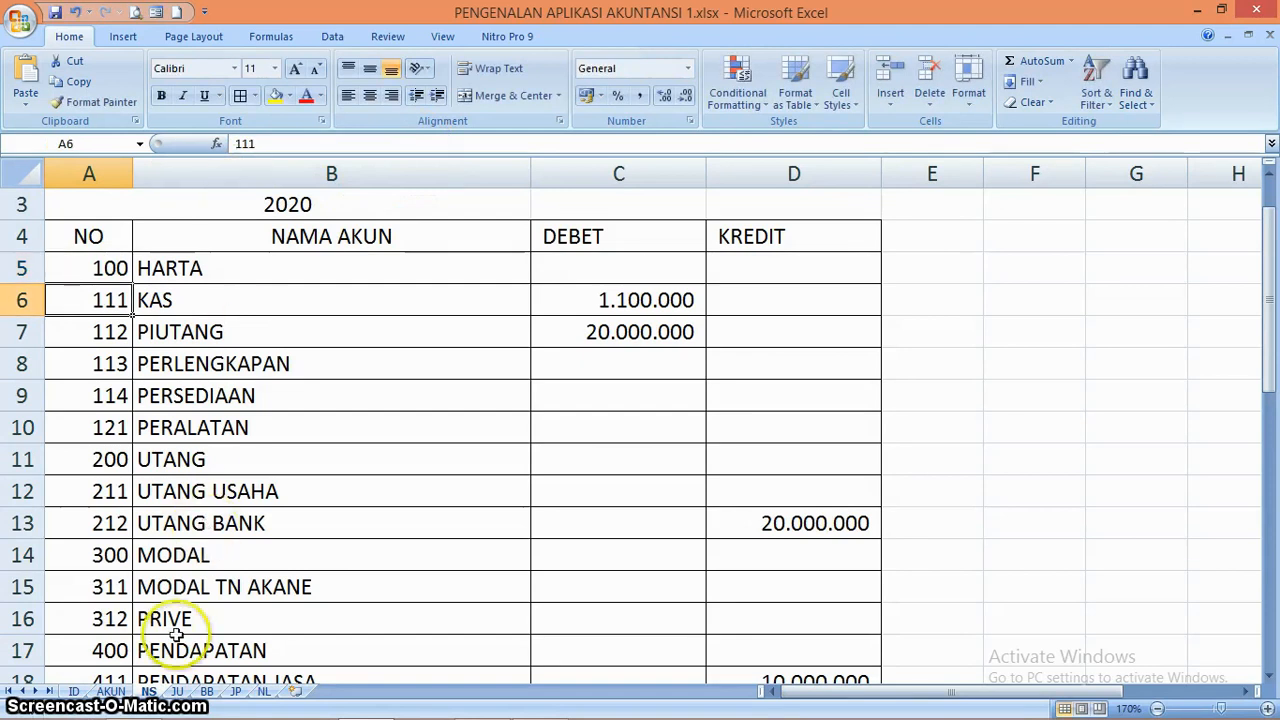
pyautogui.click(266, 692)
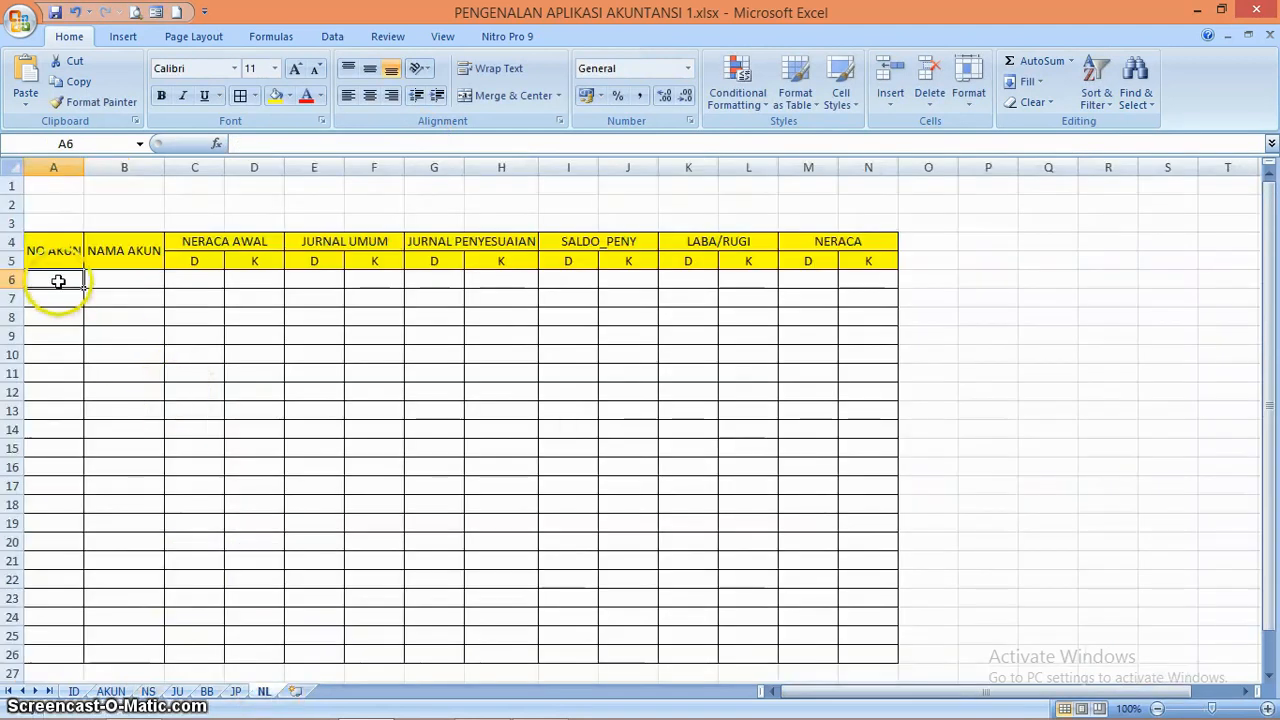
pyautogui.hotkey('ctrl', 'v')
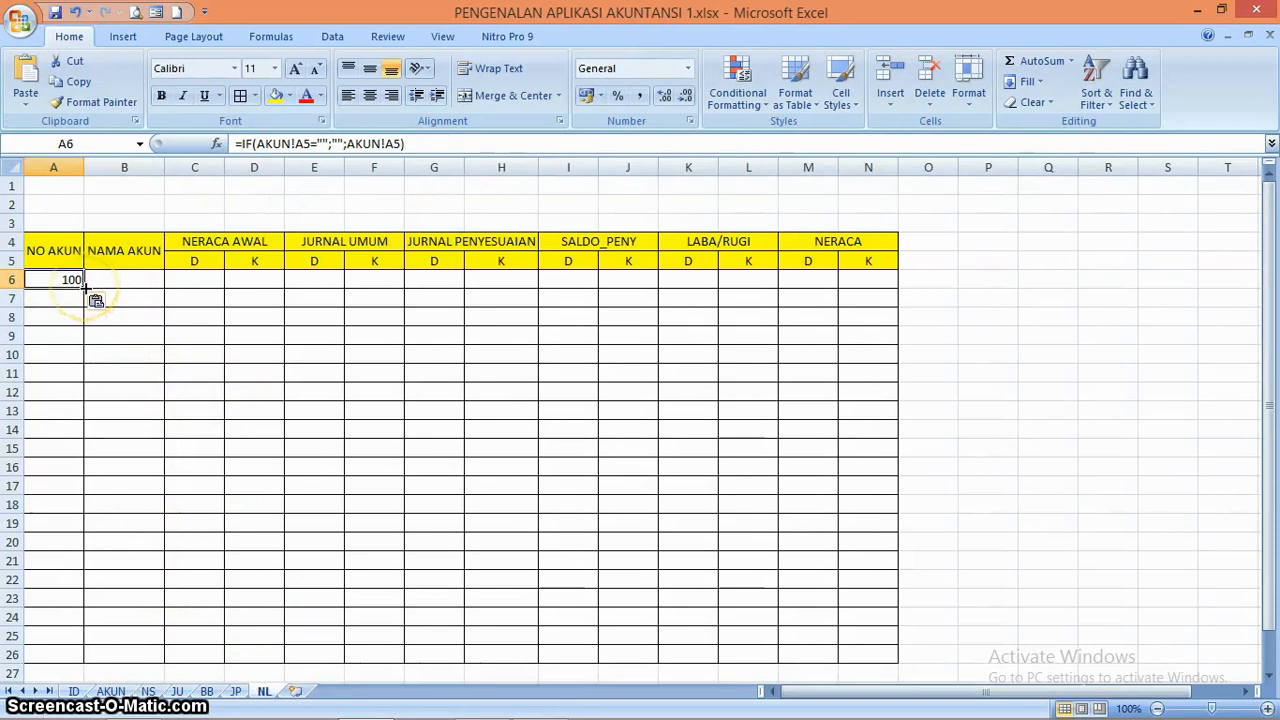
# Fill the account formula from A6 across to B6 and down both columns through row 26
pyautogui.moveTo(86, 287); pyautogui.dragTo(150, 287)
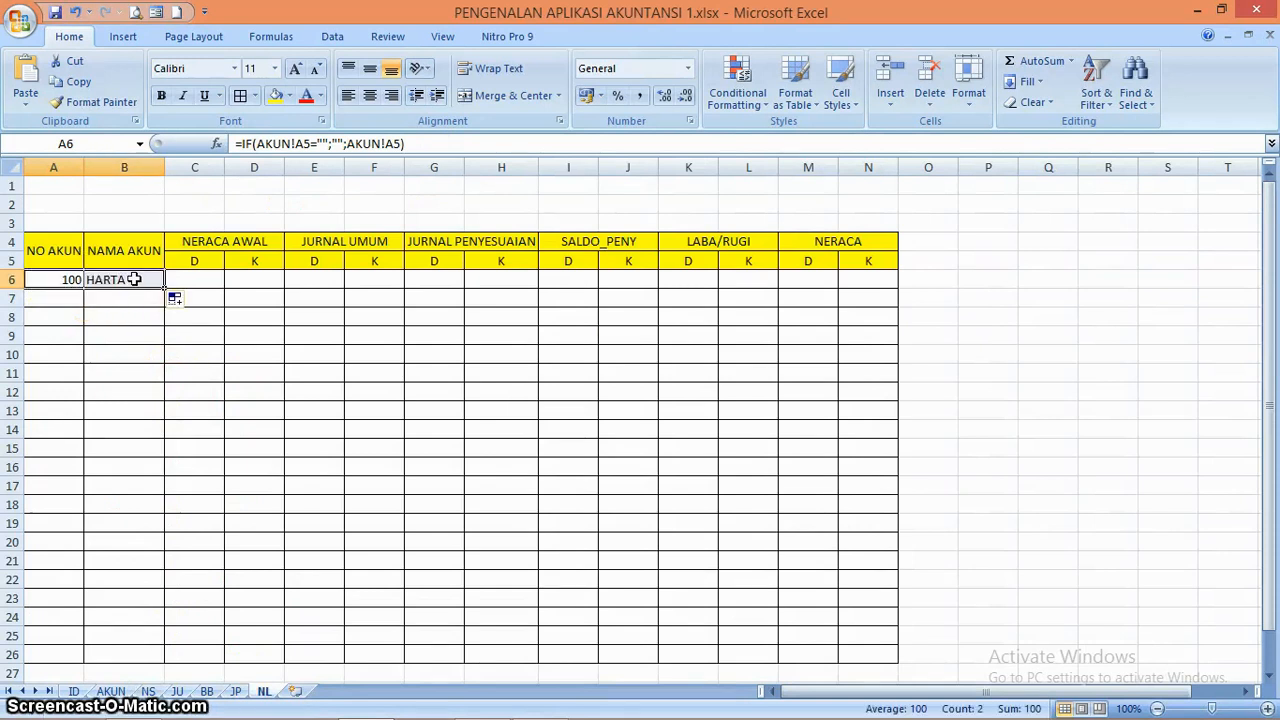
pyautogui.click(134, 279)
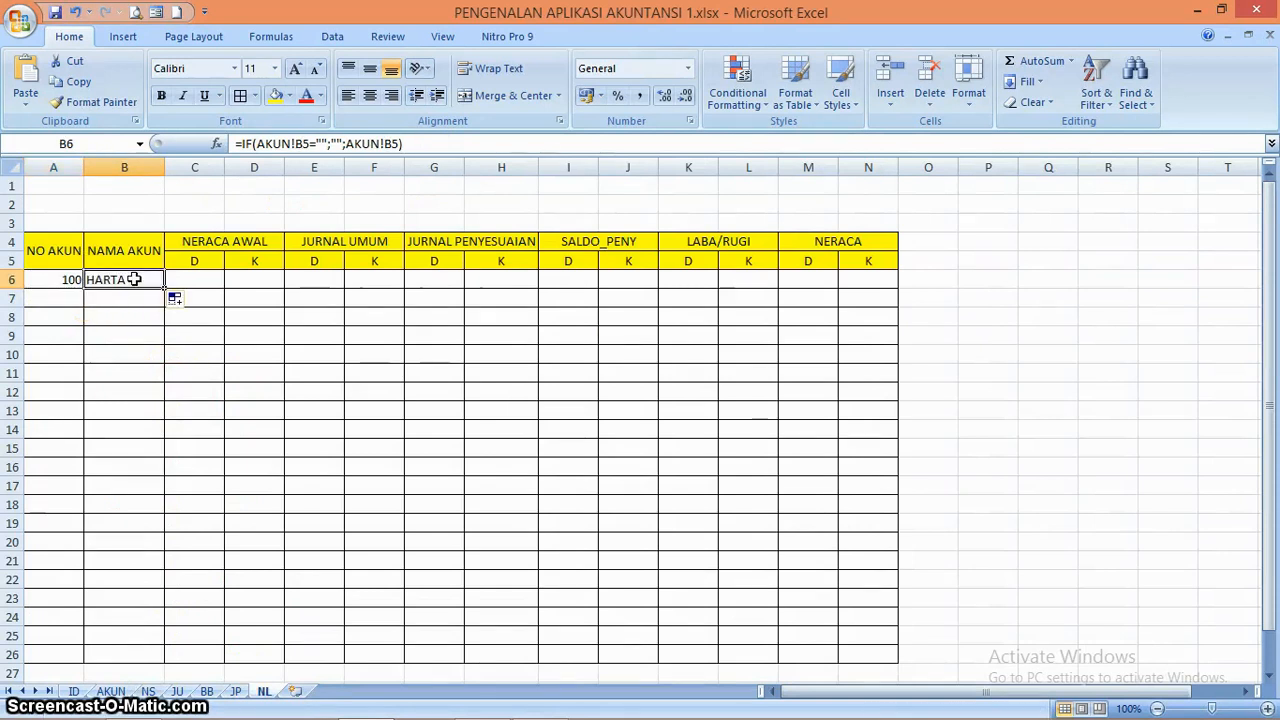
pyautogui.moveTo(67, 280); pyautogui.dragTo(162, 655)
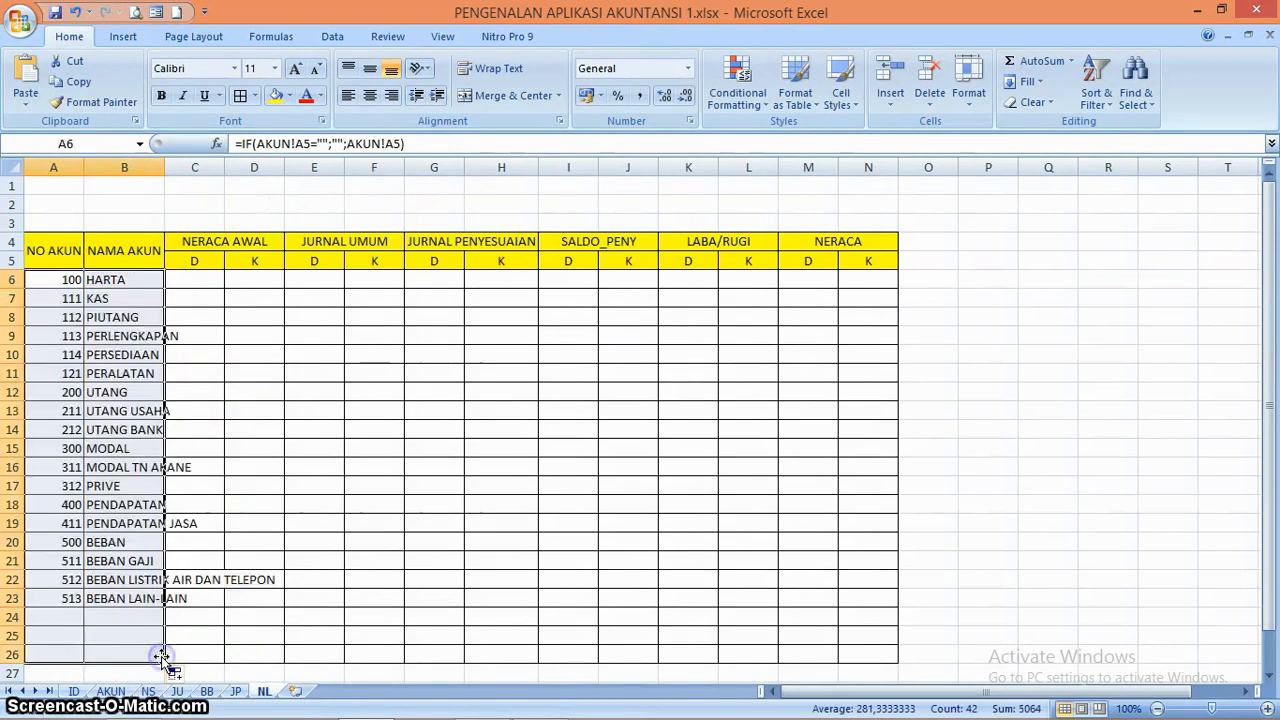
# Widen column B so the full account names fit
pyautogui.click(203, 480)
pyautogui.moveTo(165, 167); pyautogui.dragTo(311, 168)
pyautogui.click(166, 430)
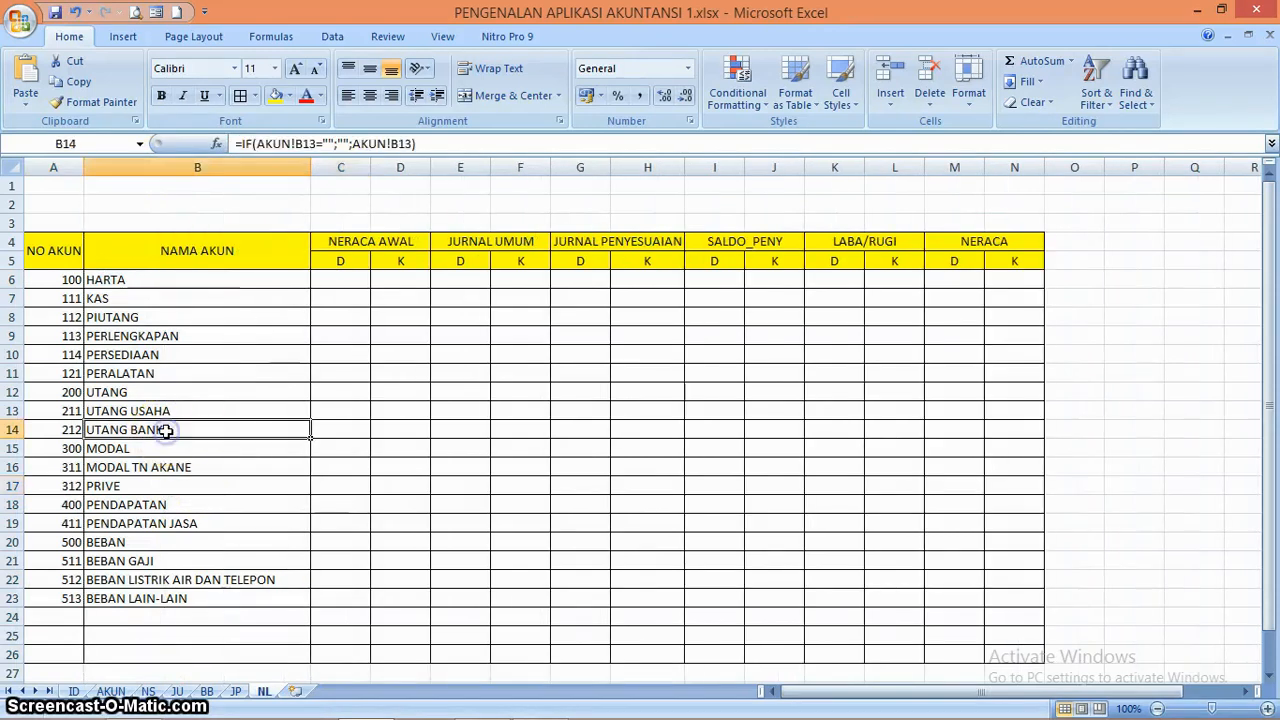
# Compare the linked account numbers and names on the NL sheet with the account list on the AKUN sheet
pyautogui.click(333, 280)
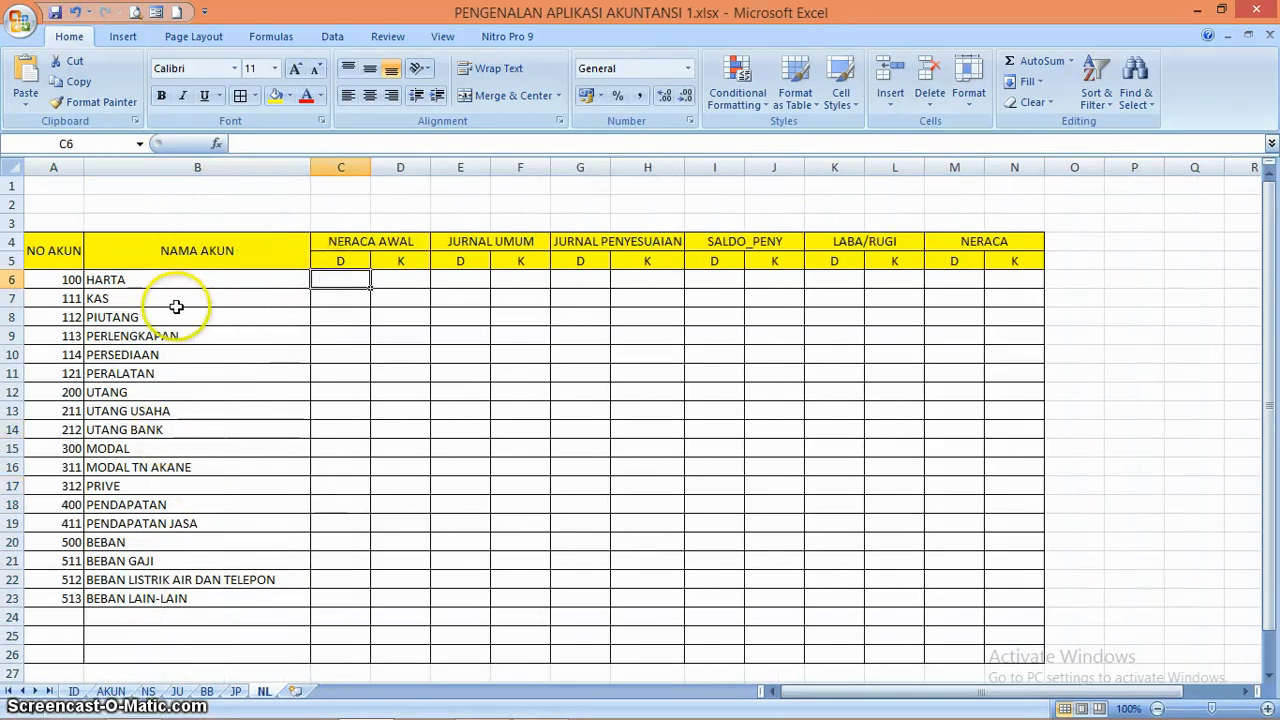
pyautogui.click(112, 692)
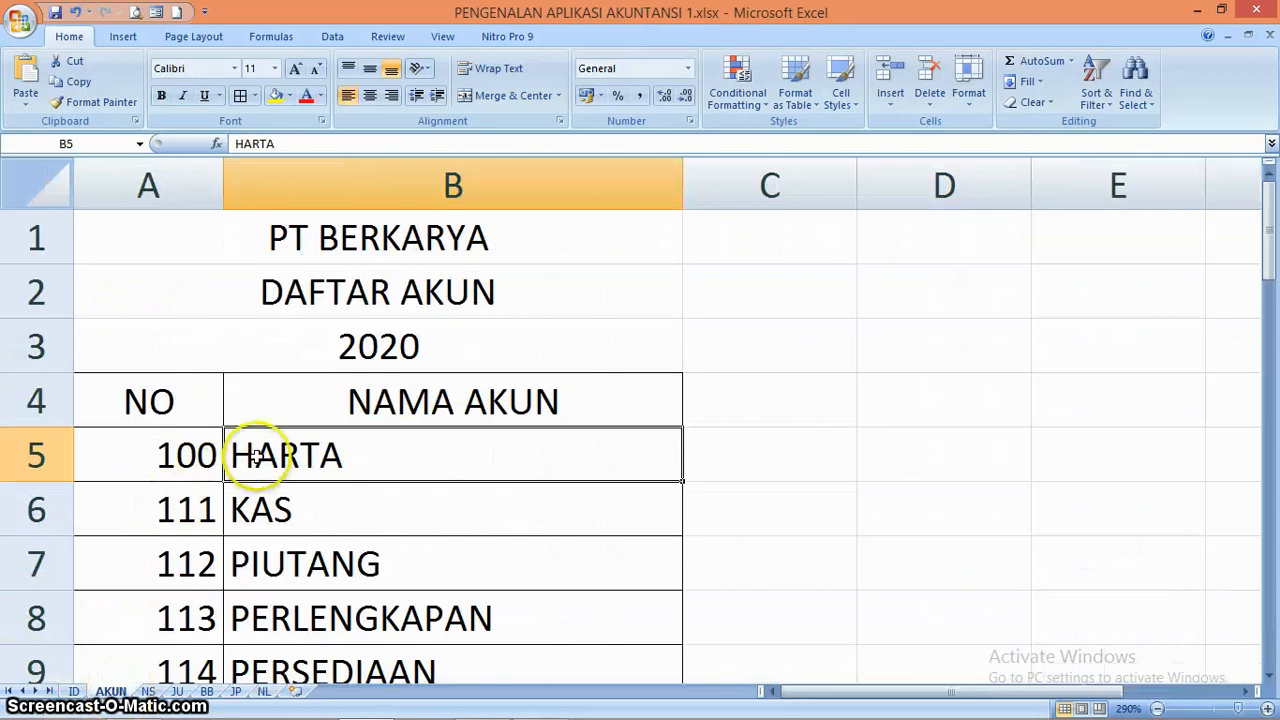
pyautogui.click(263, 691)
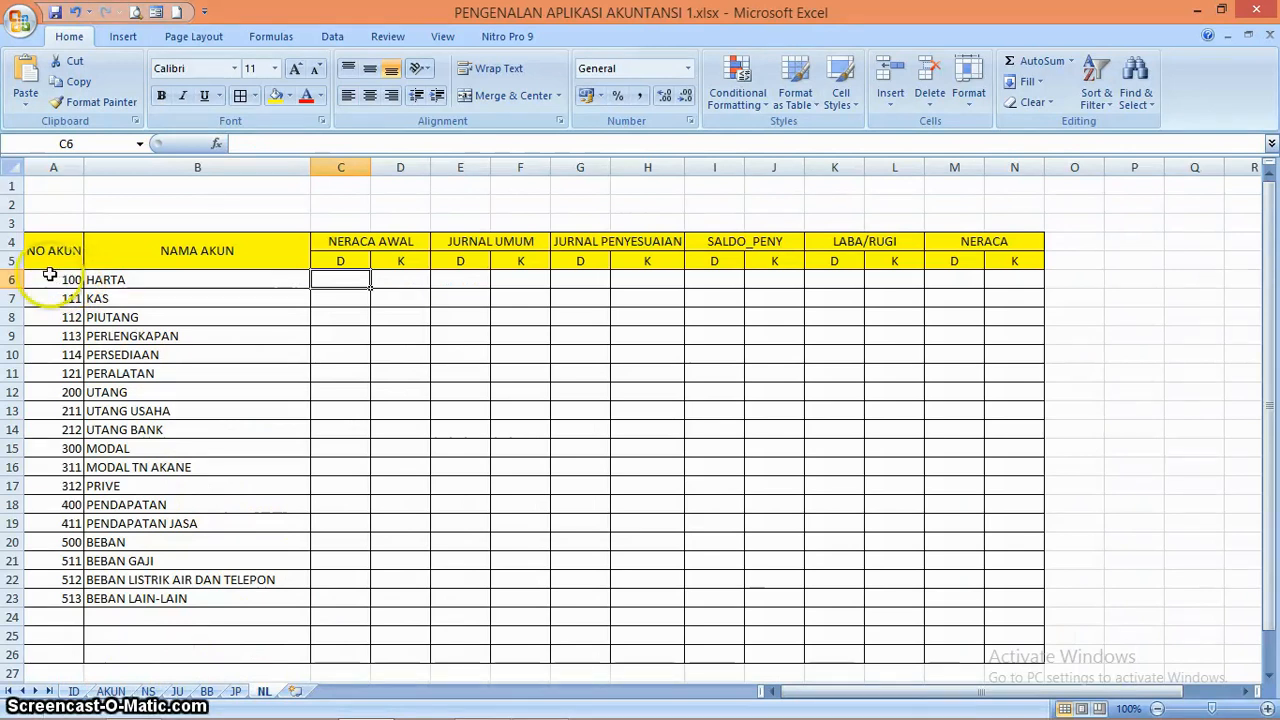
pyautogui.moveTo(52, 280); pyautogui.dragTo(165, 598)
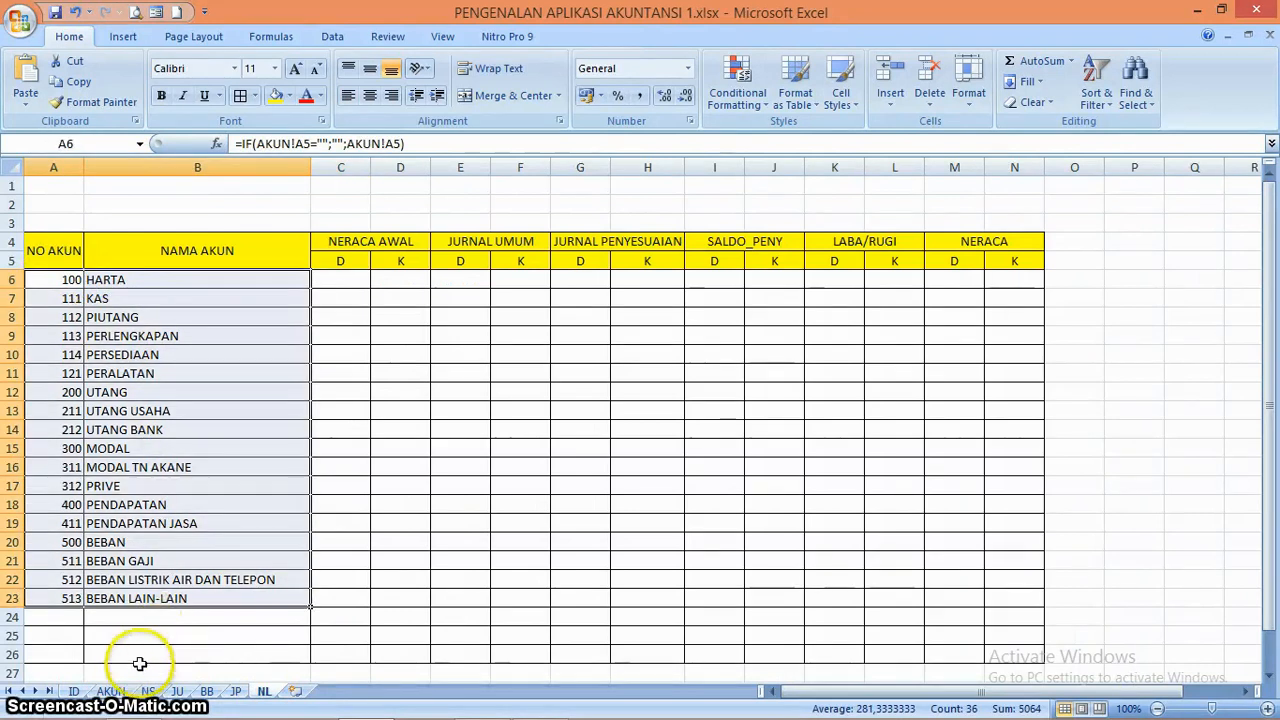
pyautogui.click(353, 385)
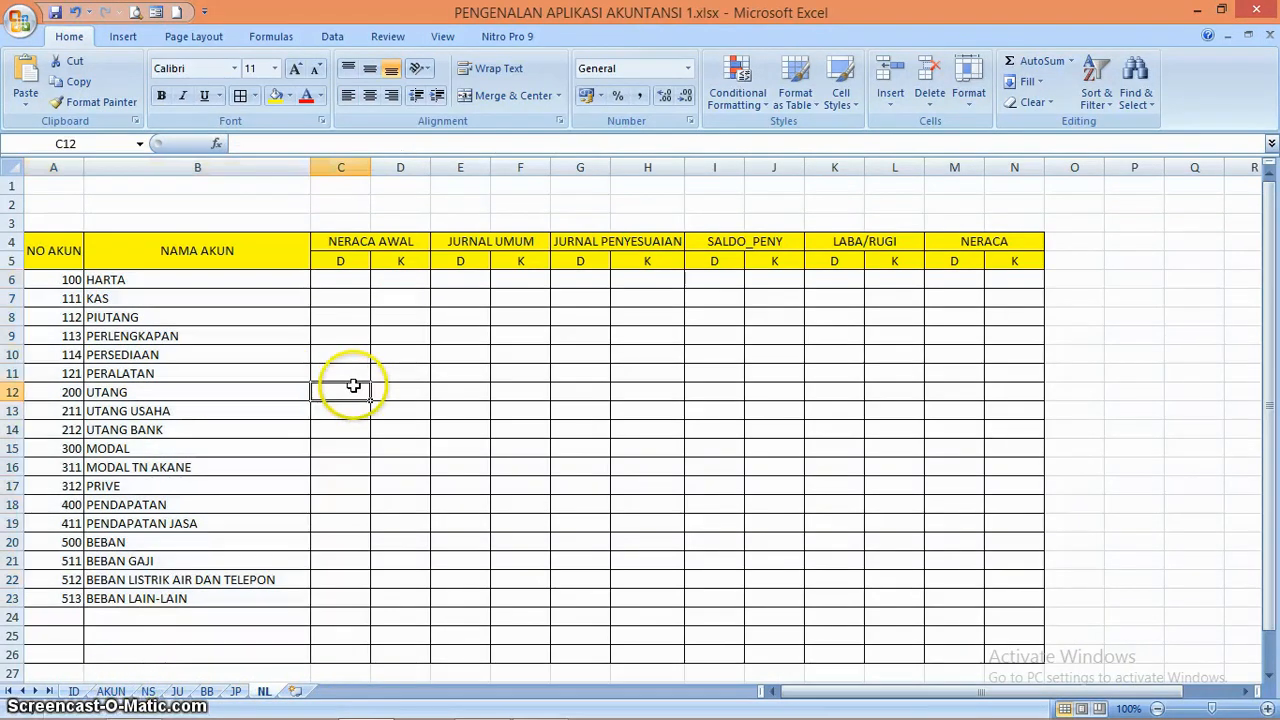
pyautogui.click(353, 281)
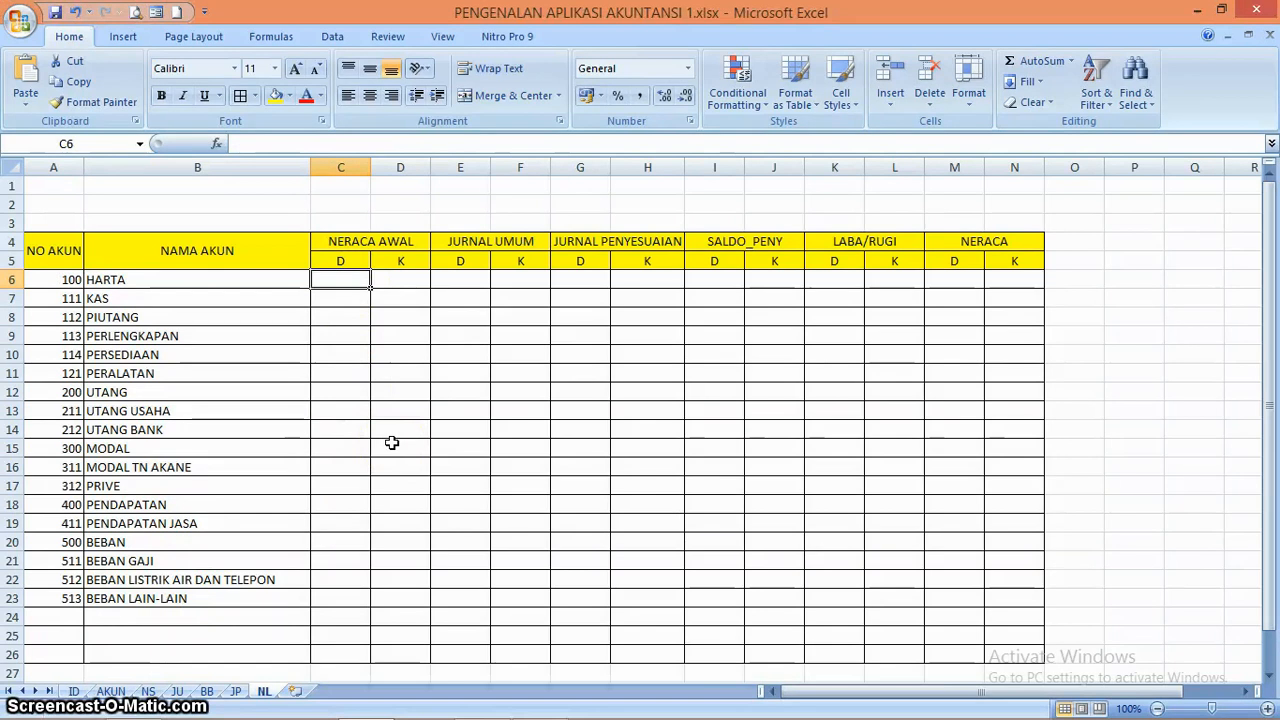
pyautogui.click(345, 281)
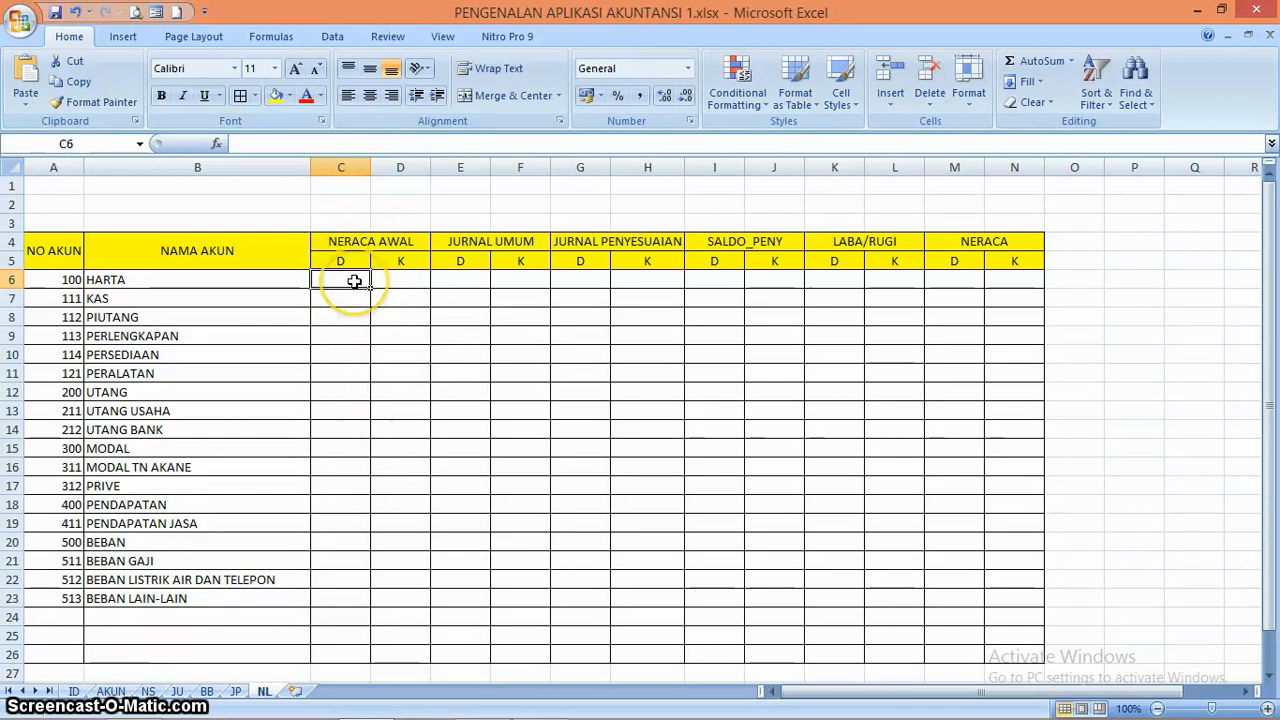
# Check the opening debit balances in column C of the NS sheet and return to the NL sheet
pyautogui.click(148, 691)
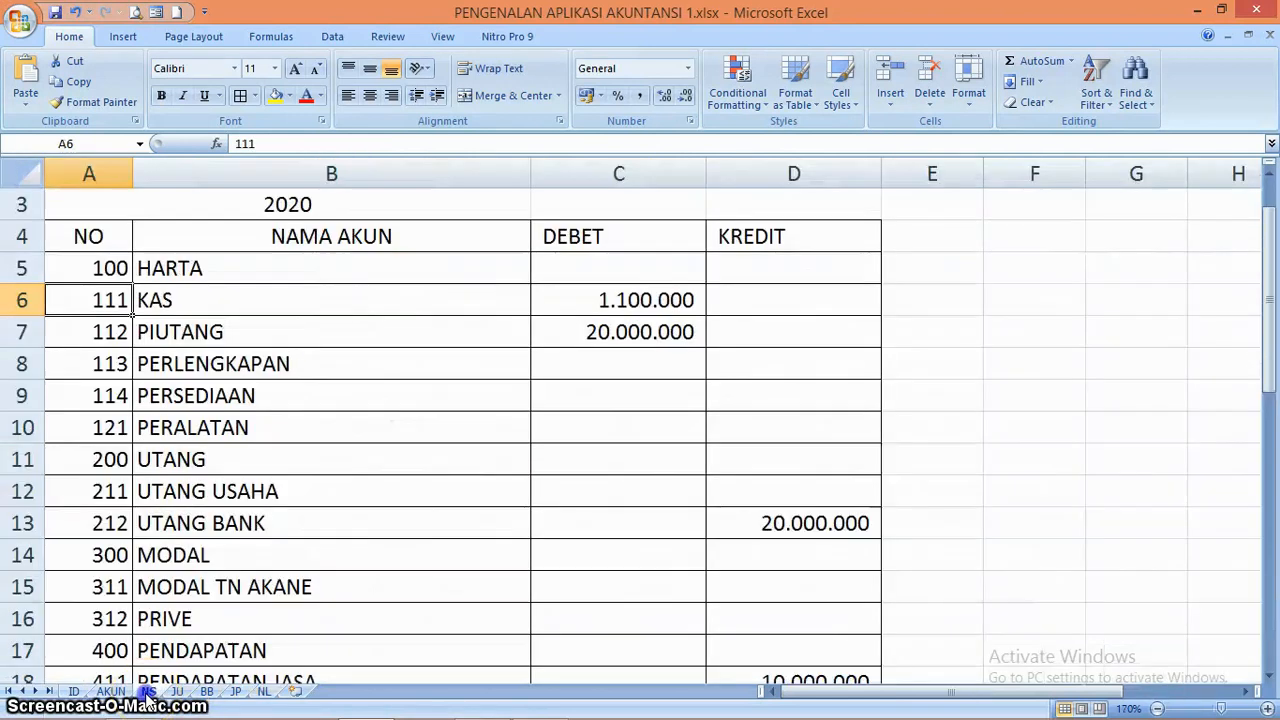
pyautogui.click(660, 269)
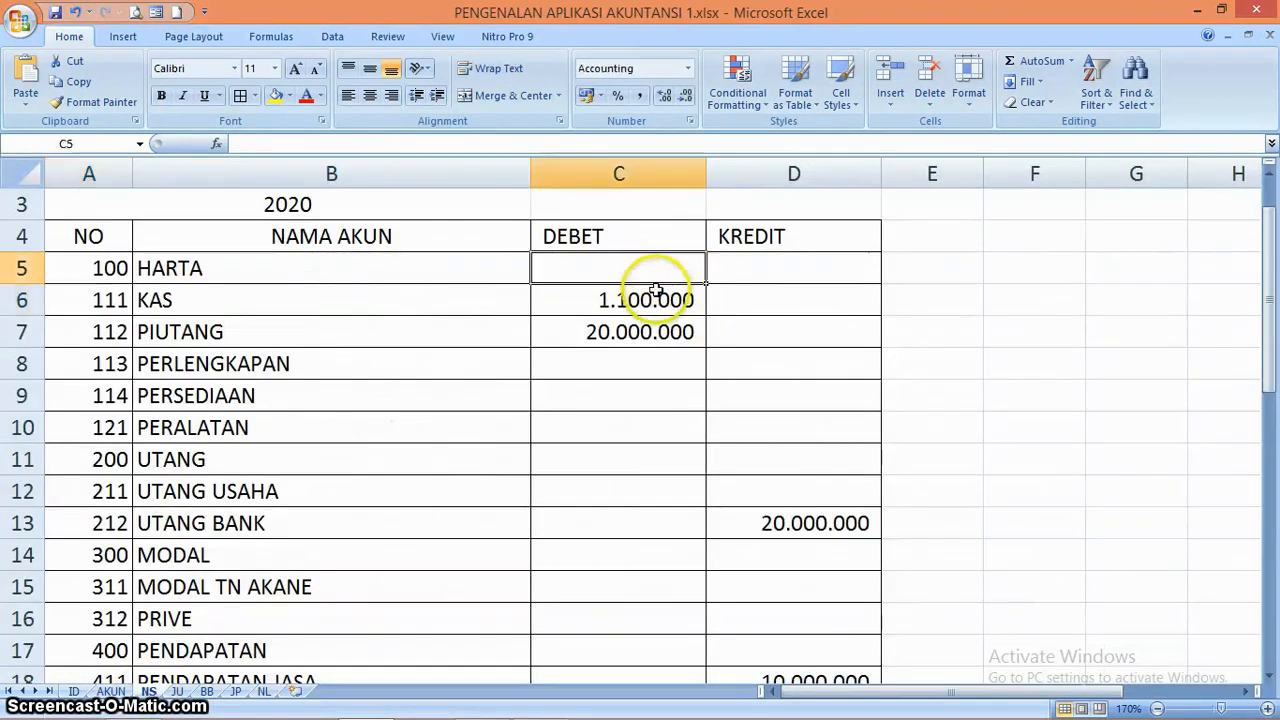
pyautogui.click(655, 297)
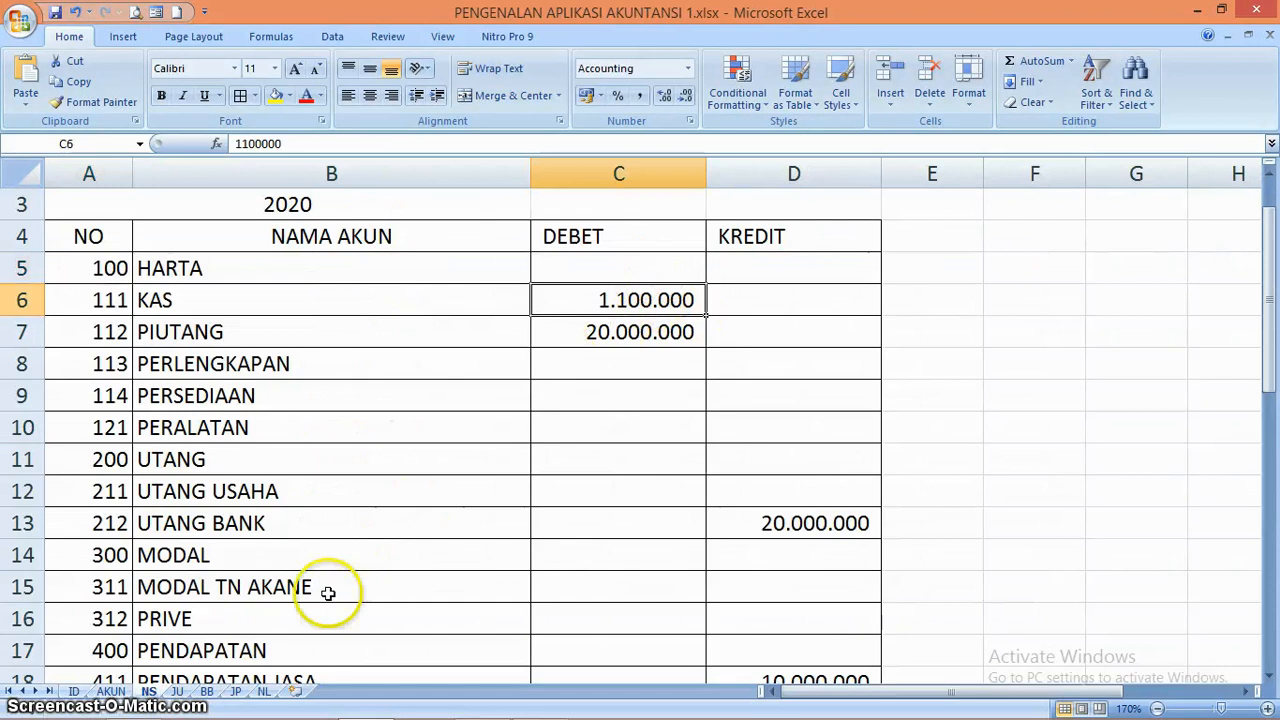
pyautogui.click(264, 692)
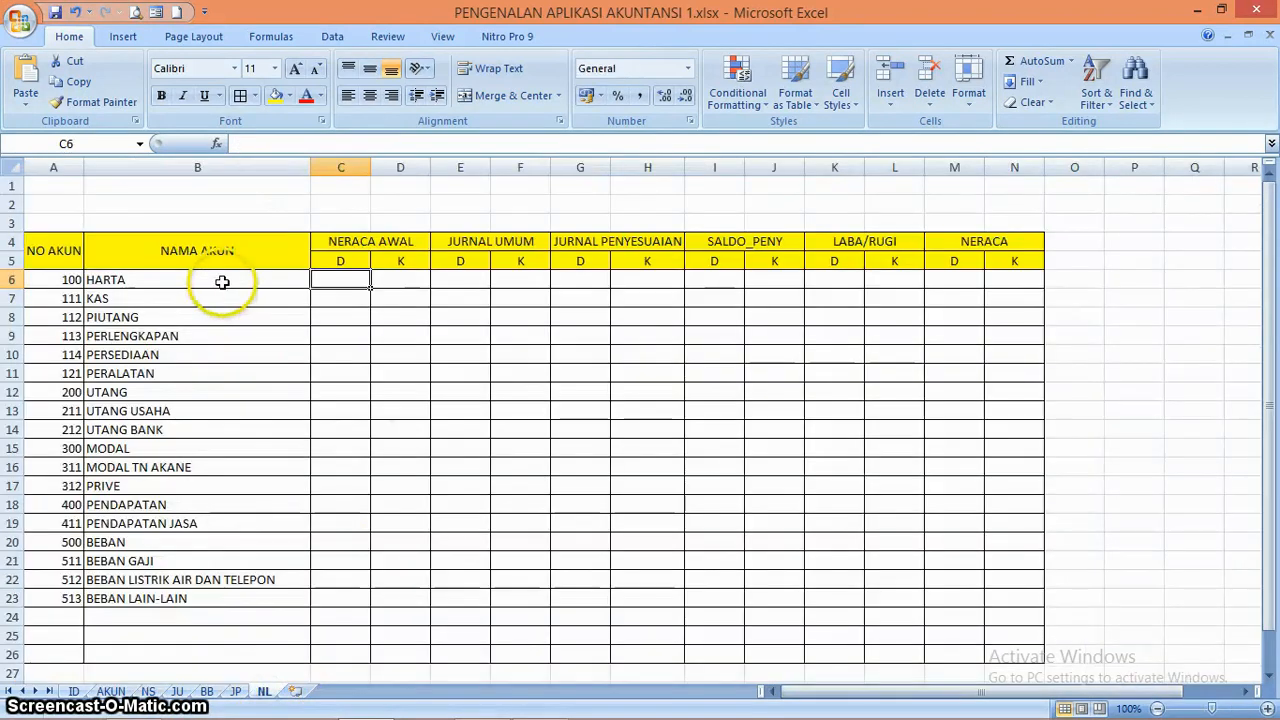
# Fill the account name formula from B6 into the NERACA AWAL debit and credit columns and down the account rows
pyautogui.click(222, 282)
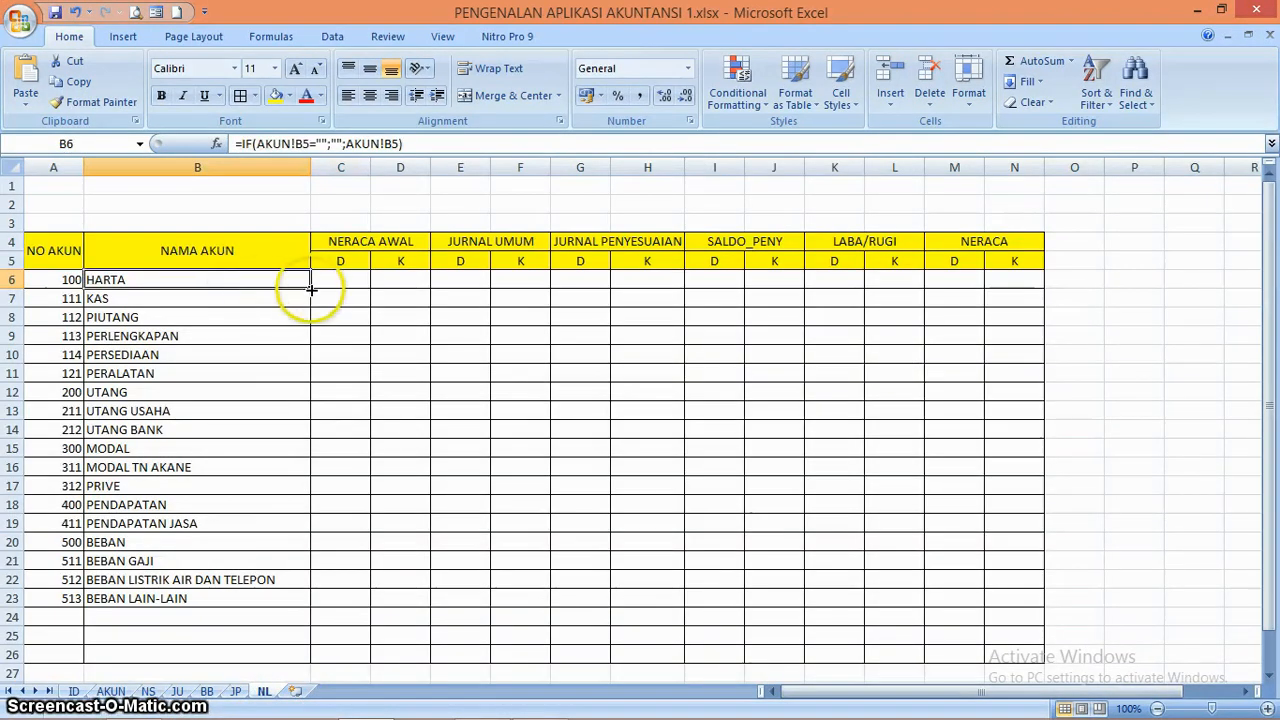
pyautogui.moveTo(311, 289); pyautogui.dragTo(408, 283)
pyautogui.click(352, 278)
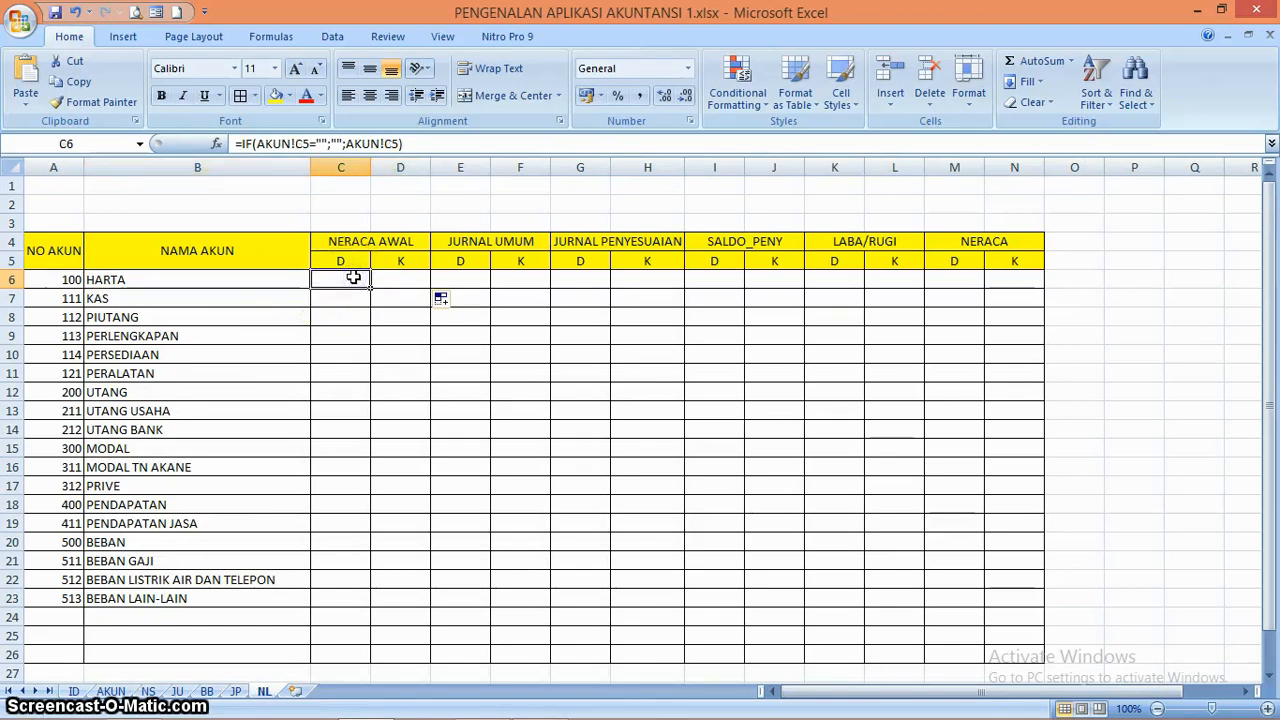
pyautogui.click(405, 281)
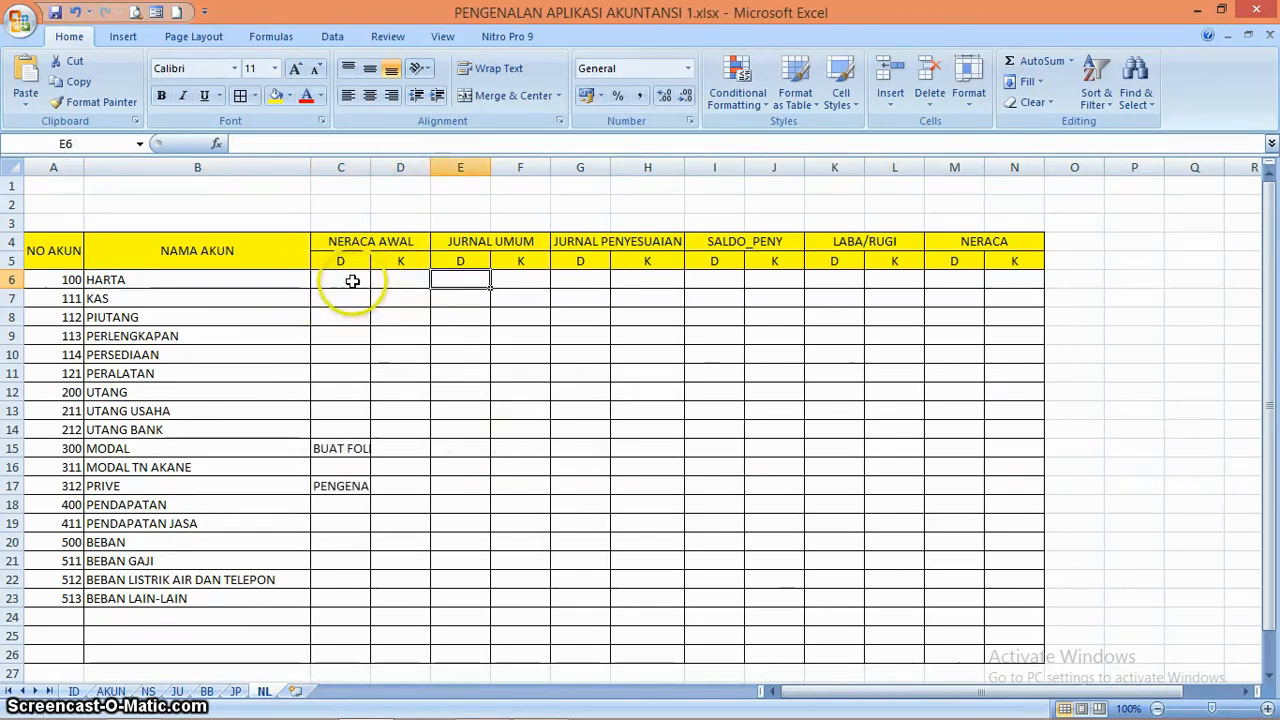
pyautogui.click(351, 281)
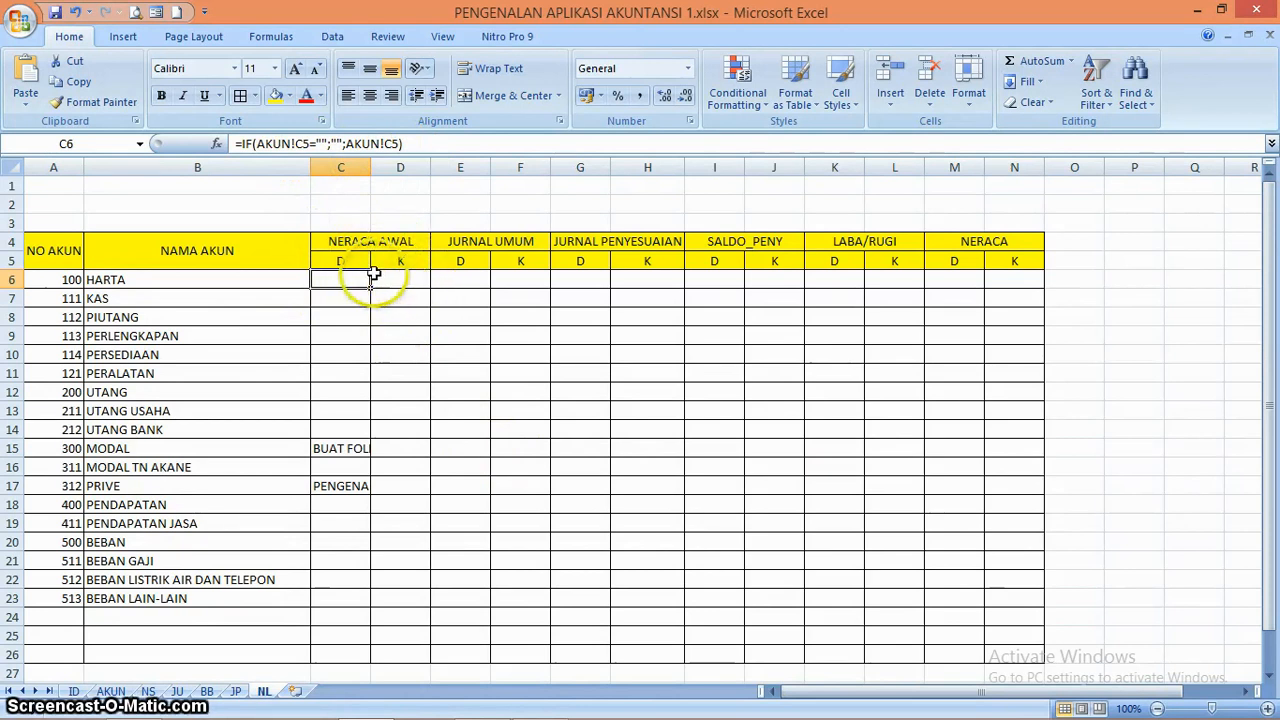
# Change the C6 formula on the NL sheet to reference the NS opening balances: =IF(NS!C5="";"";NS!C5)
pyautogui.click(149, 692)
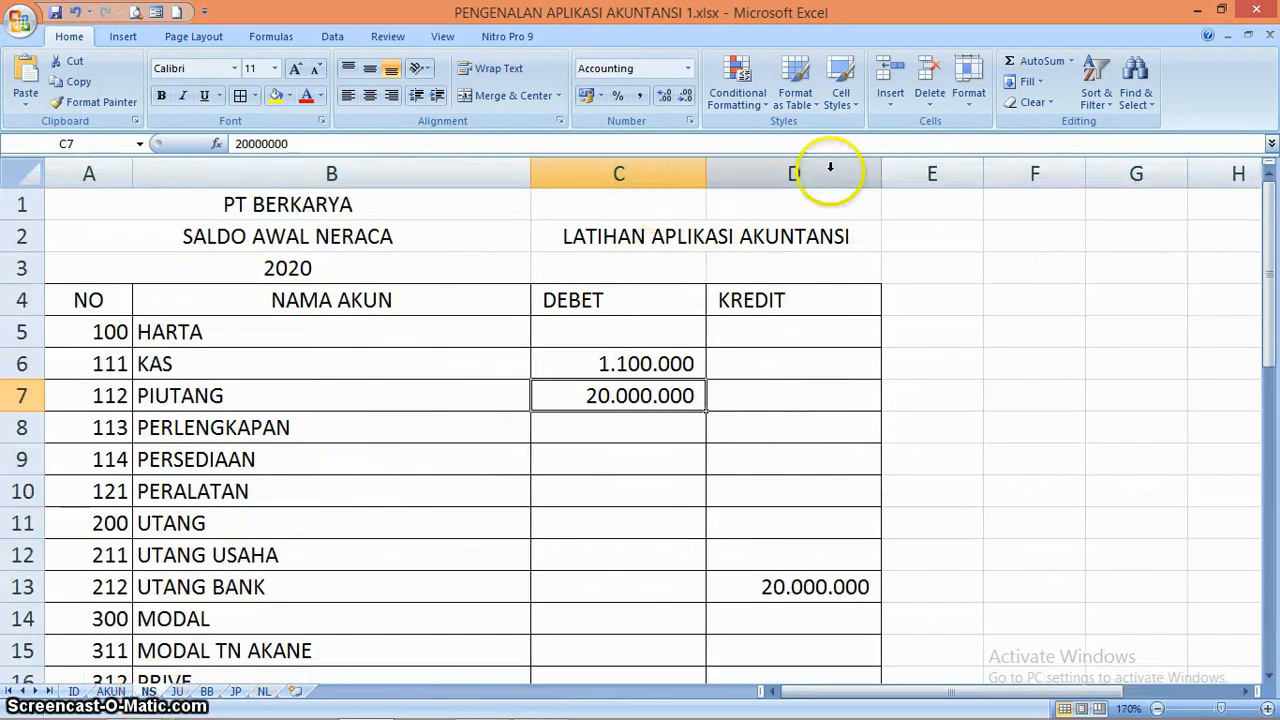
pyautogui.click(264, 692)
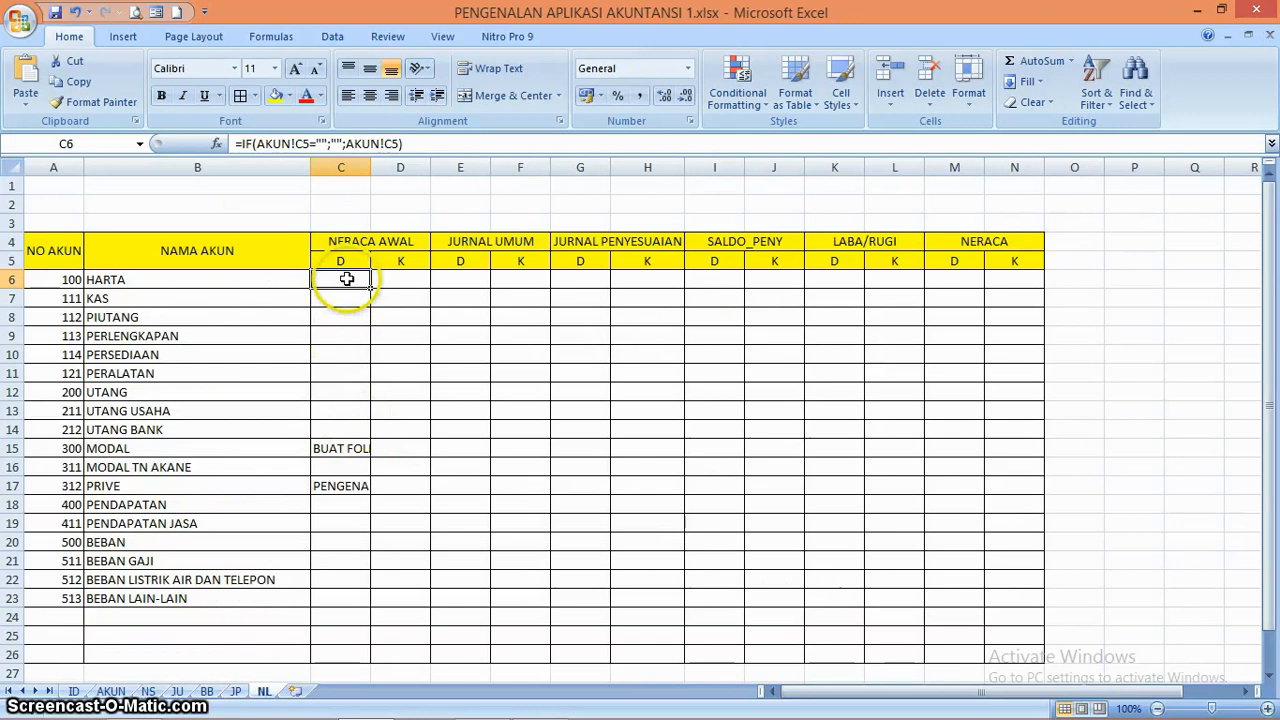
pyautogui.click(291, 143)
pyautogui.press('BackSpace')
pyautogui.press('BackSpace')
pyautogui.press('BackSpace')
pyautogui.press('BackSpace')
pyautogui.press('BackSpace')
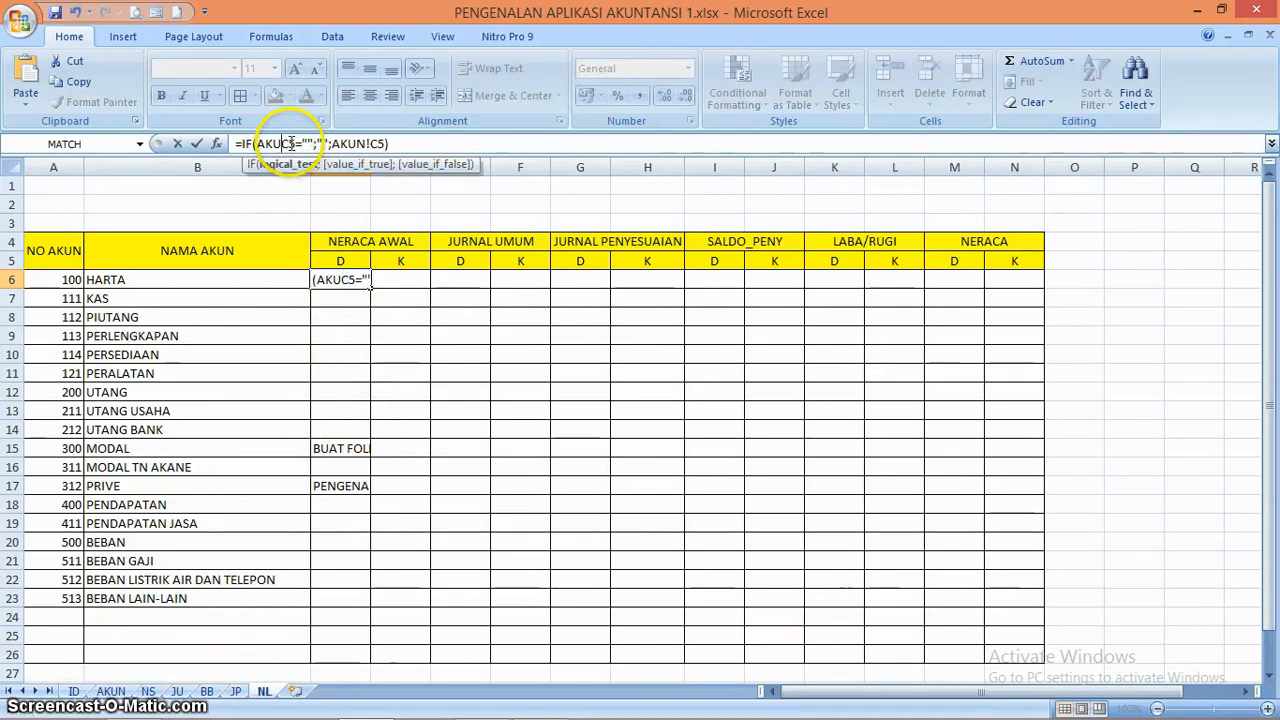
pyautogui.click(148, 691)
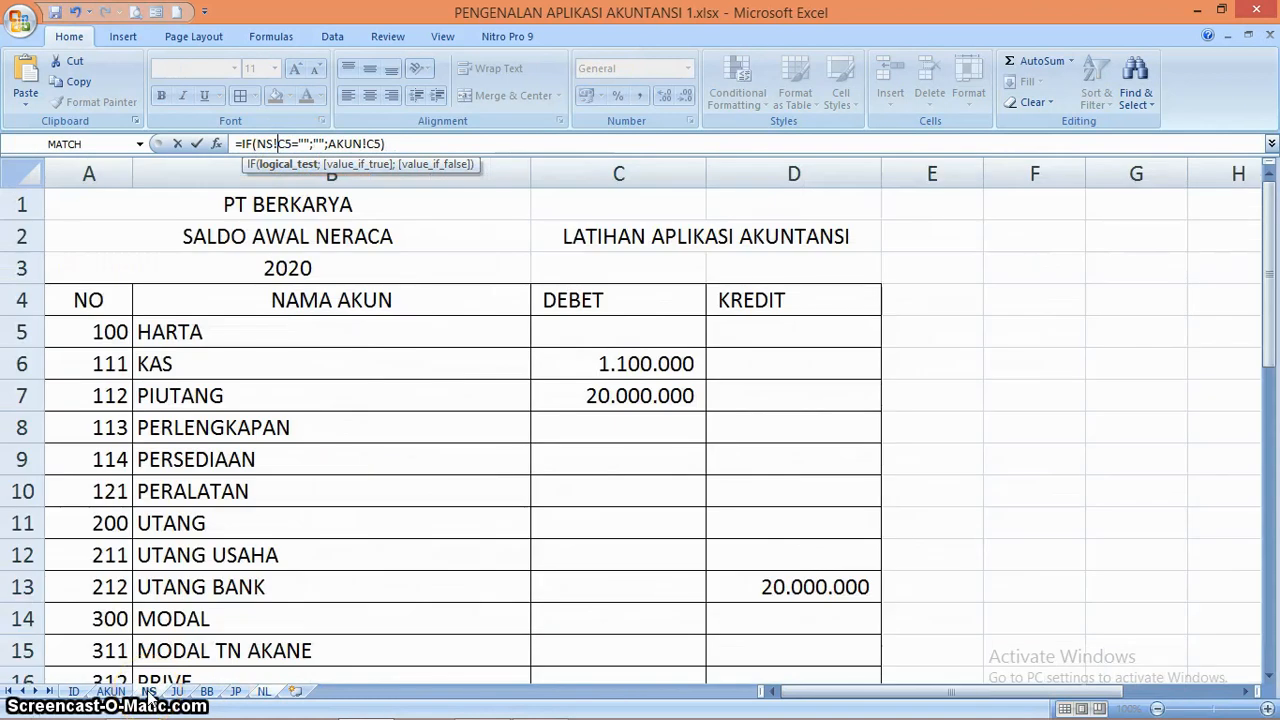
pyautogui.click(366, 143)
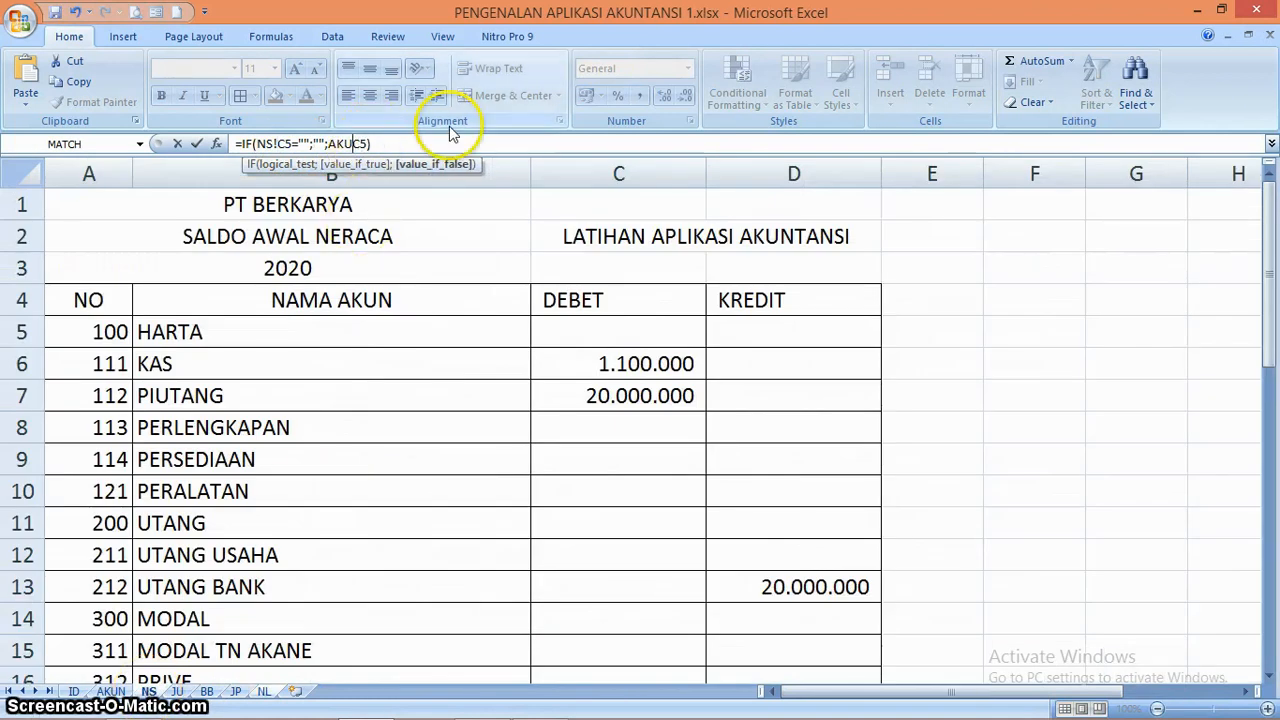
pyautogui.press('BackSpace')
pyautogui.press('BackSpace')
pyautogui.press('BackSpace')
pyautogui.write('NS!')
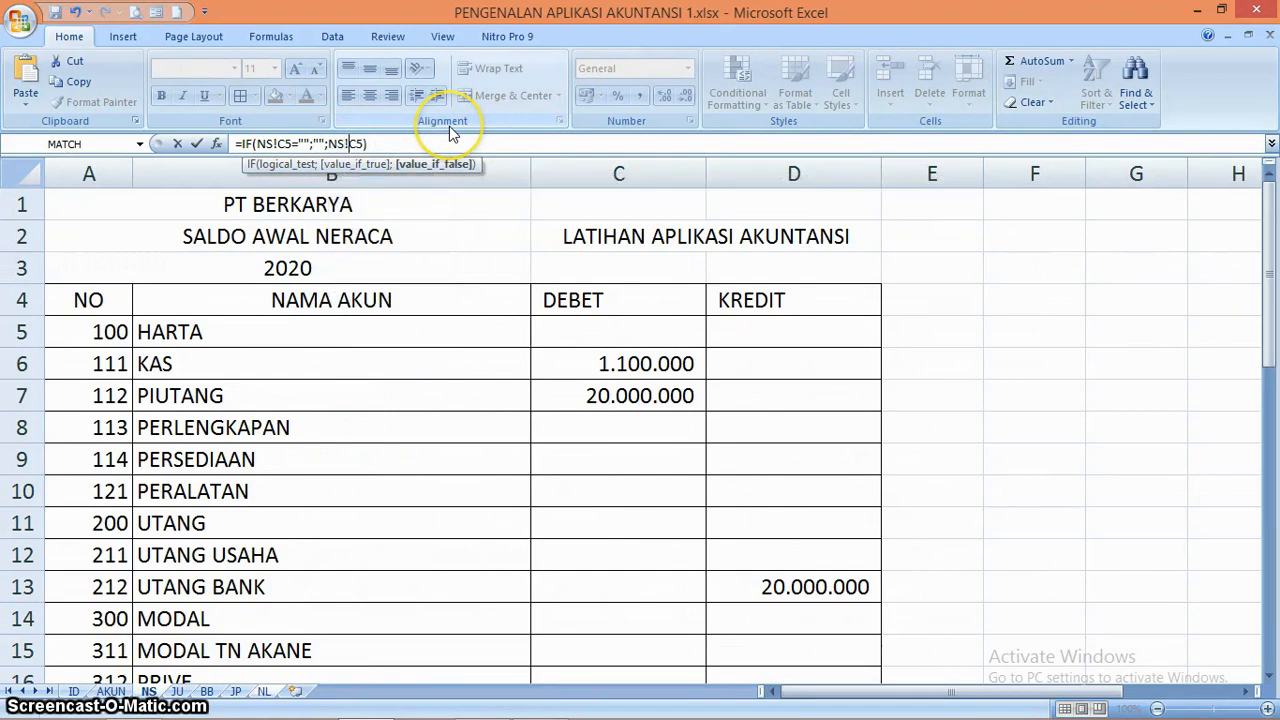
pyautogui.press('Return')
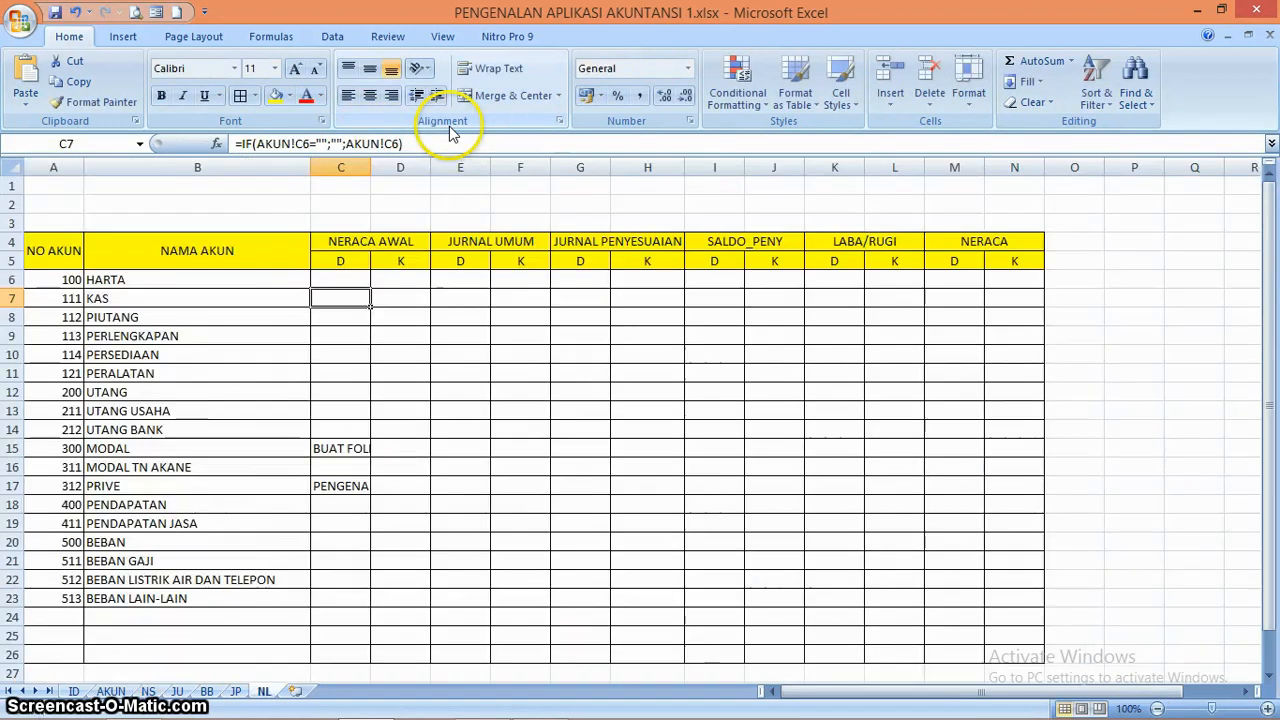
# Fill the C6 formula down the NERACA AWAL debit column through row 23
pyautogui.click(343, 278)
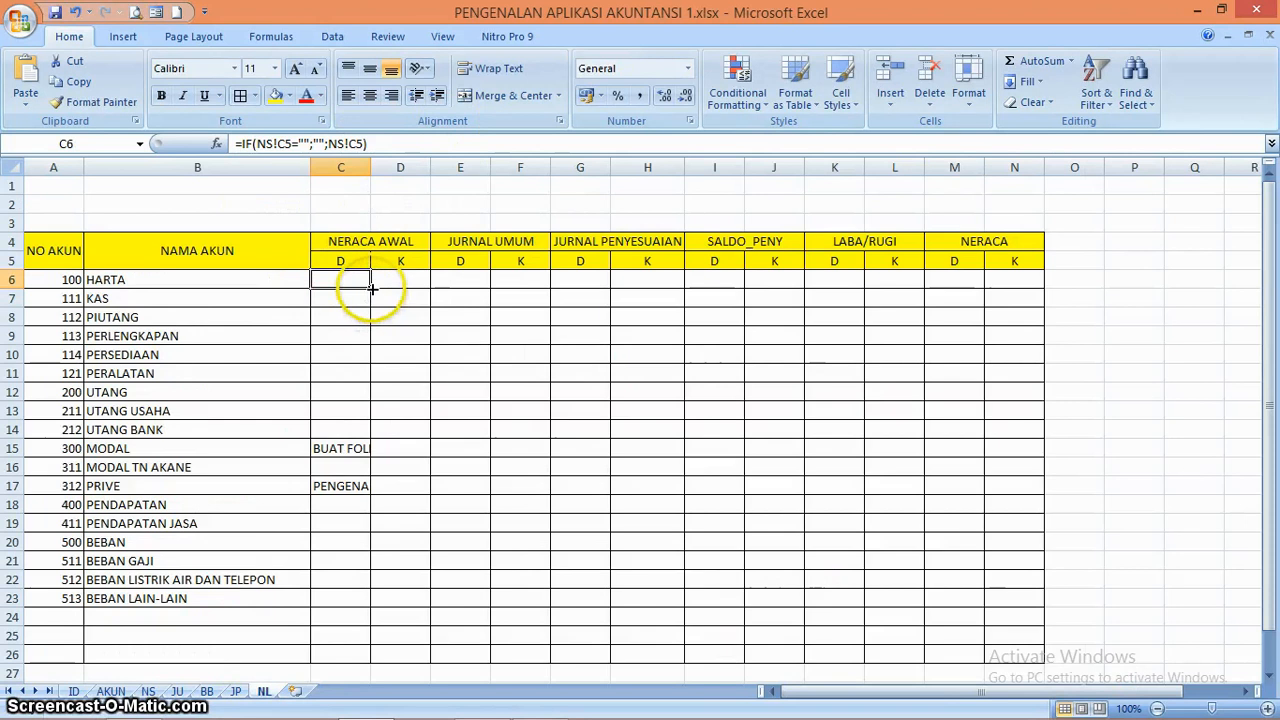
pyautogui.moveTo(371, 288); pyautogui.dragTo(371, 607)
pyautogui.click(390, 314)
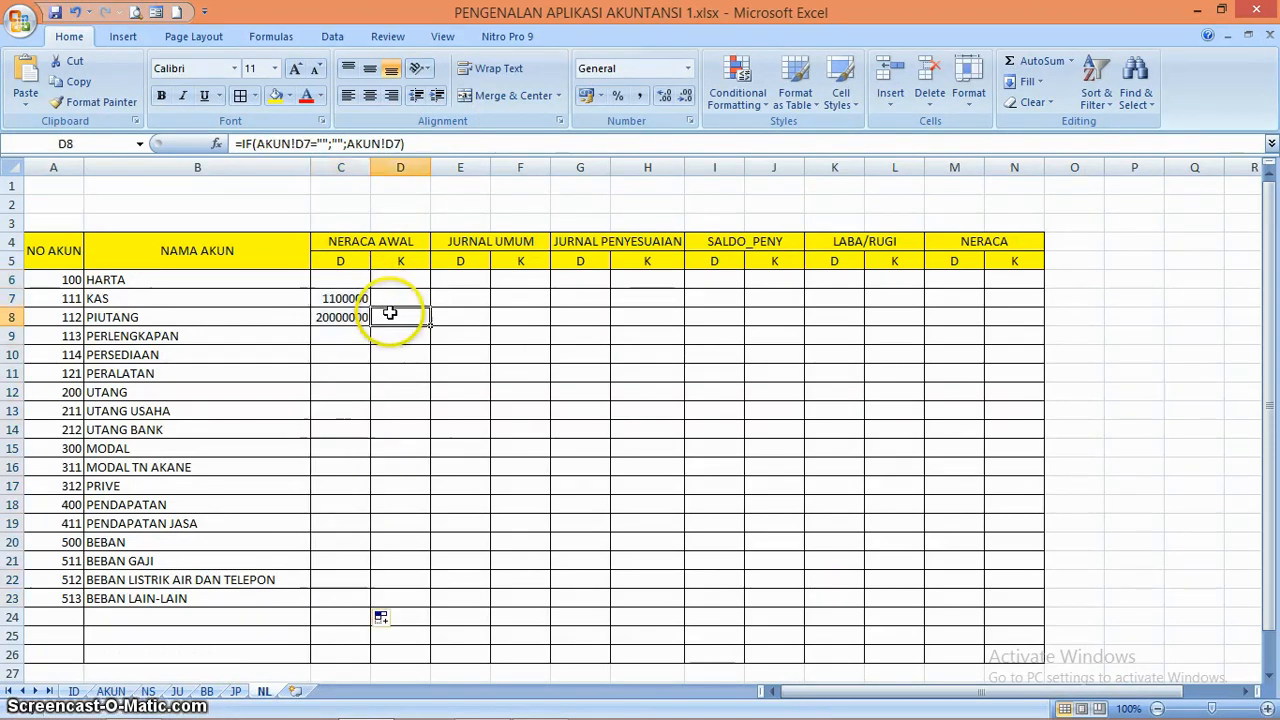
# Copy the C6 formula across to the NERACA AWAL credit column and fill it down from D6 to D26
pyautogui.click(343, 280)
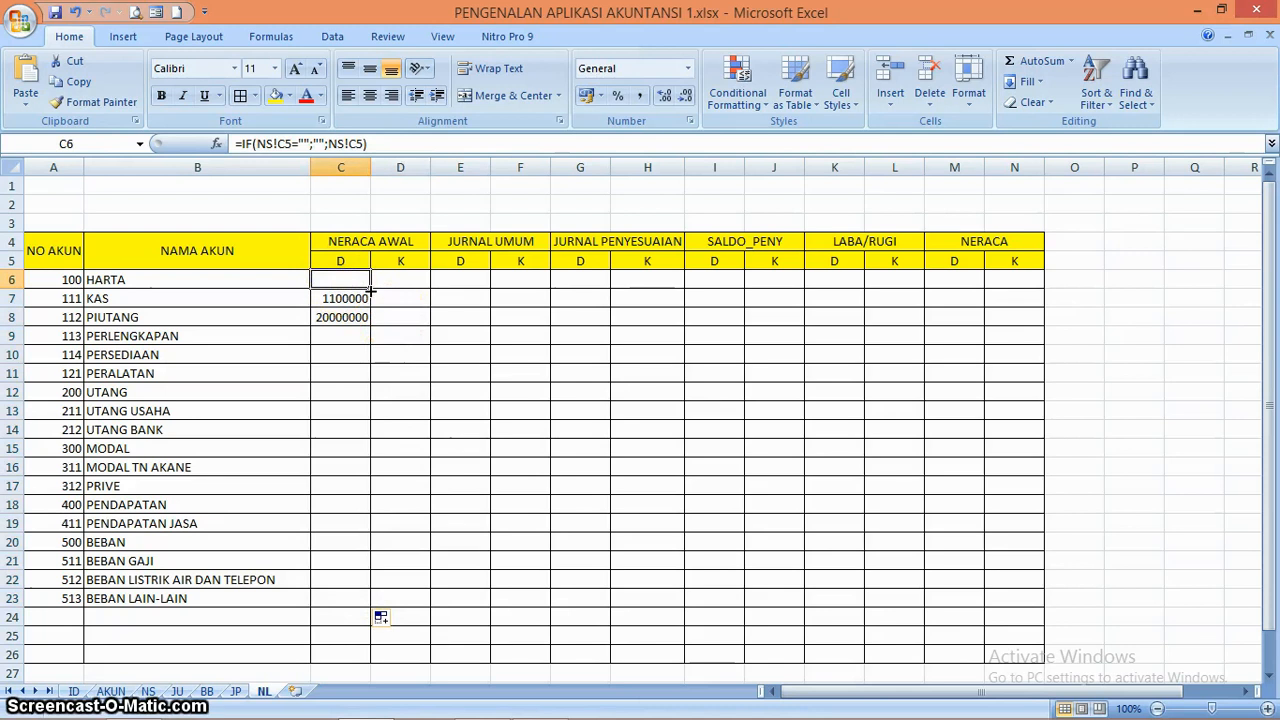
pyautogui.moveTo(402, 285); pyautogui.dragTo(405, 284)
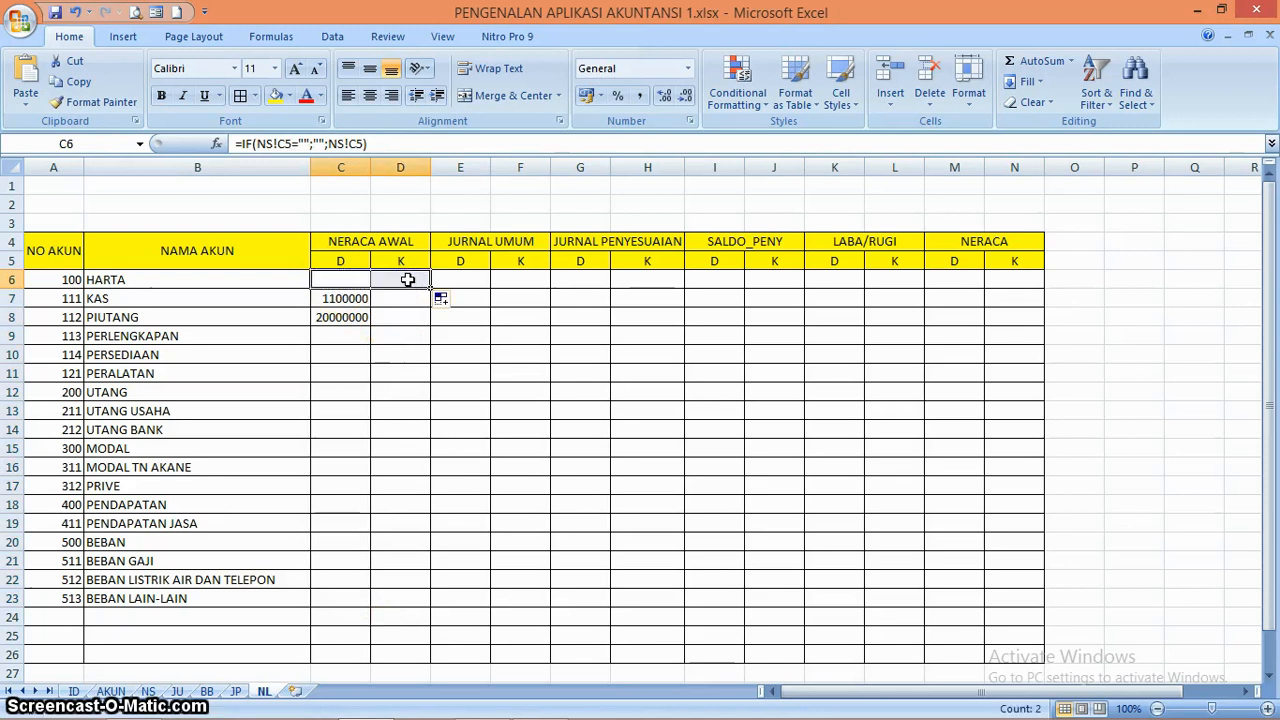
pyautogui.click(408, 280)
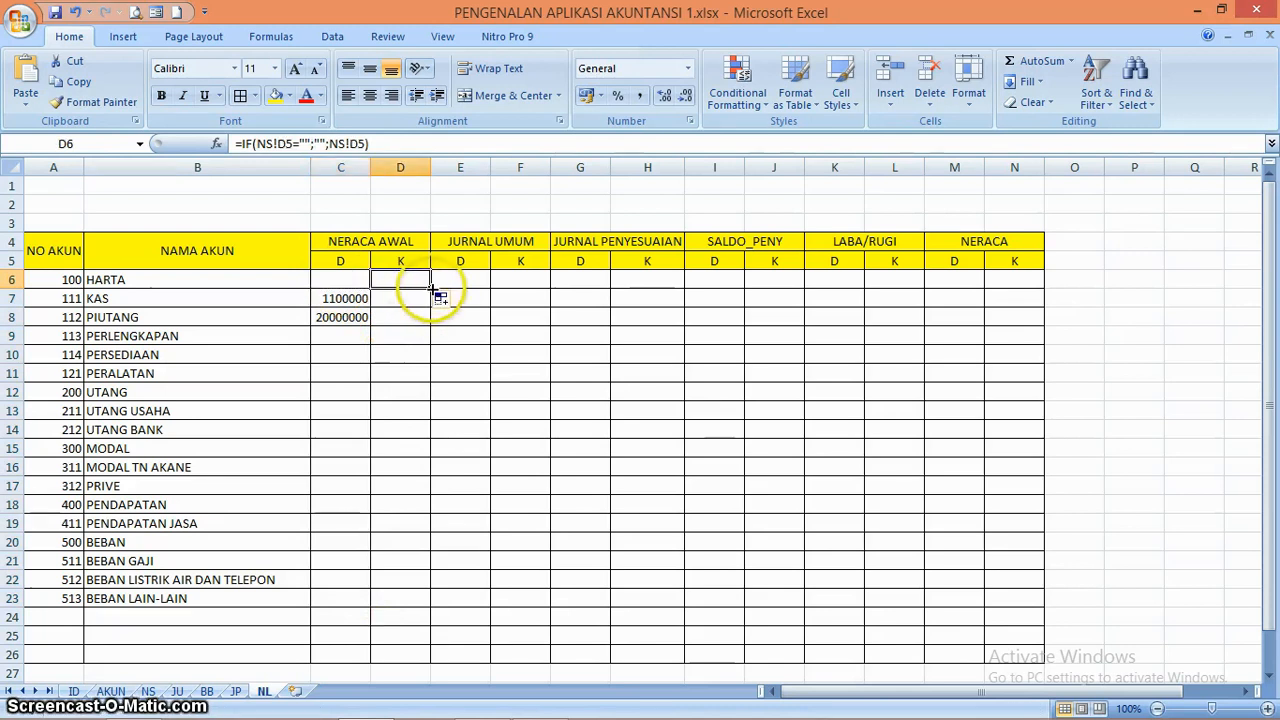
pyautogui.moveTo(433, 289); pyautogui.dragTo(435, 658)
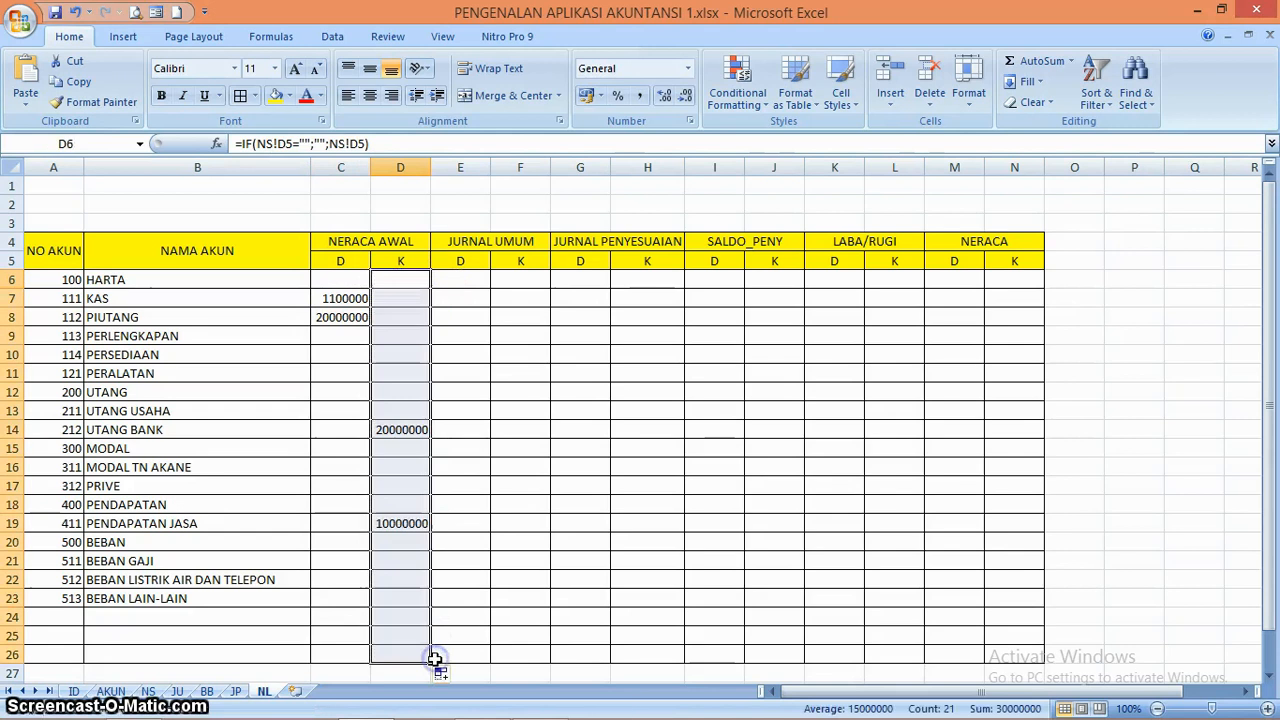
pyautogui.moveTo(343, 279); pyautogui.dragTo(426, 656)
pyautogui.click(376, 505)
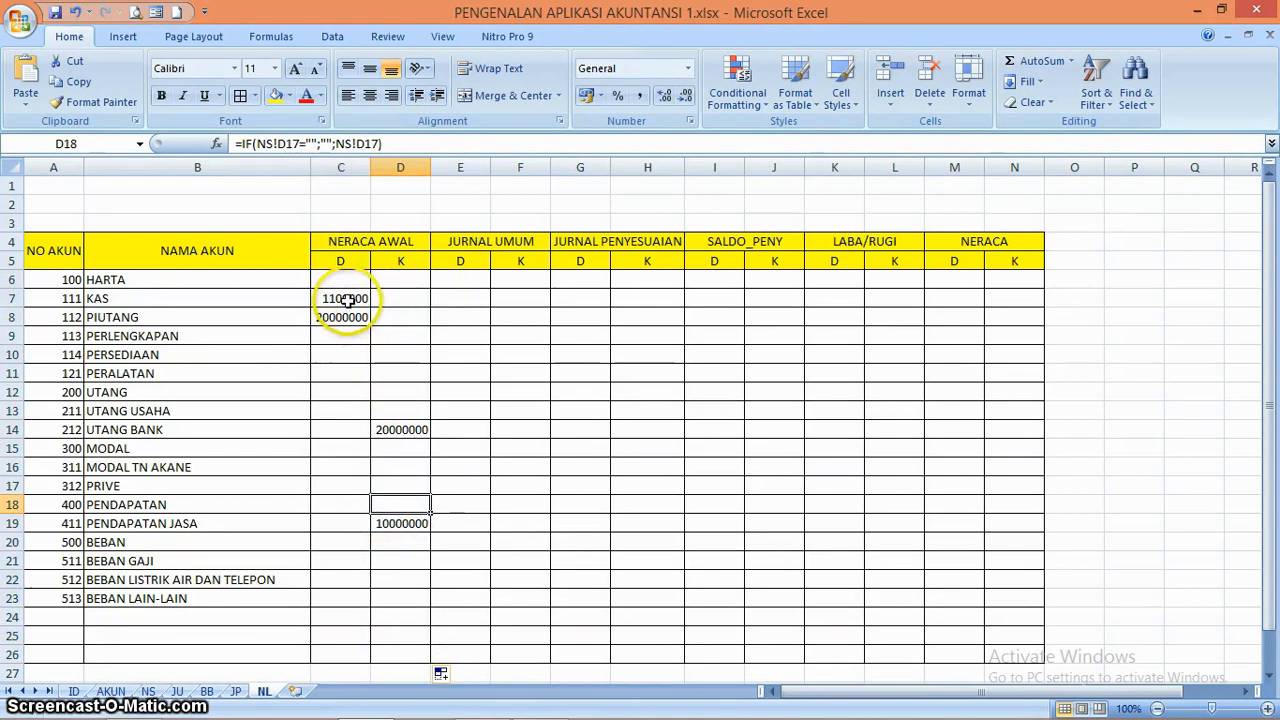
# Format columns C to N in comma style with thousands separators
pyautogui.moveTo(345, 166); pyautogui.dragTo(1034, 175)
pyautogui.click(641, 98)
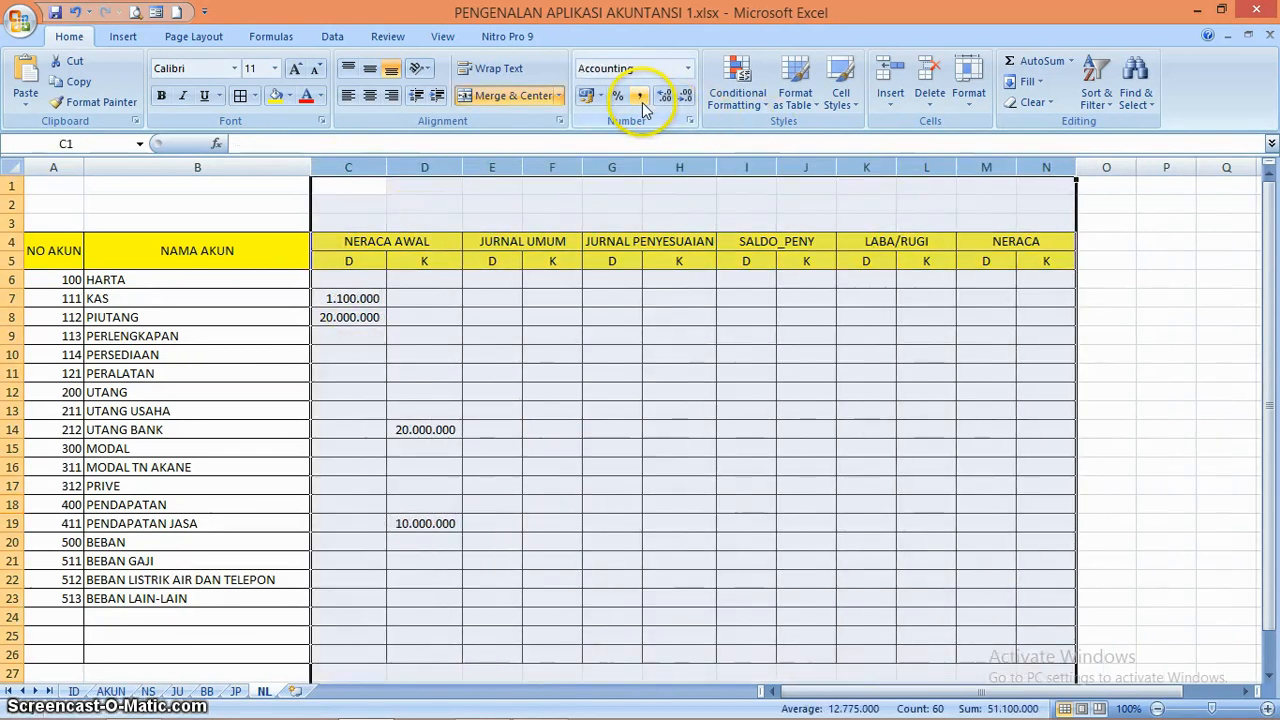
pyautogui.click(446, 520)
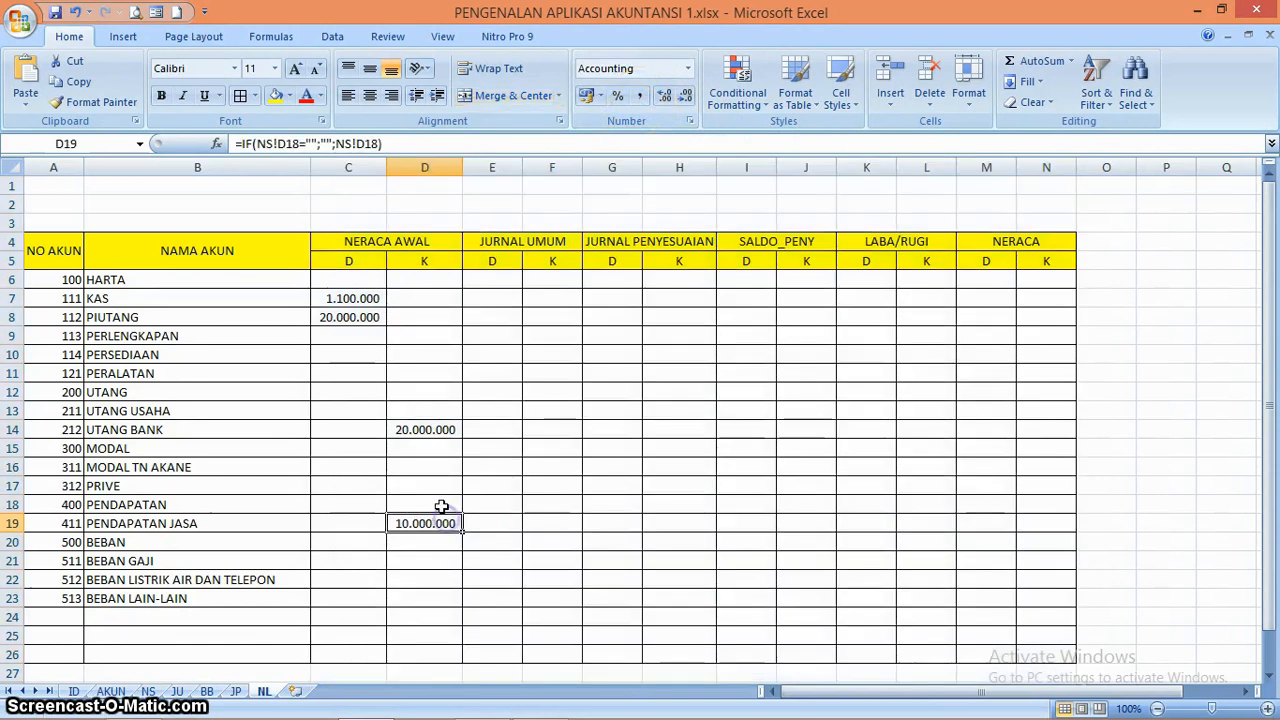
# Total the NERACA AWAL debit column in C26 with =SUM(C6:C25)
pyautogui.click(416, 302)
pyautogui.press('Down')
pyautogui.press('Down')
pyautogui.press('Down')
pyautogui.press('Down')
pyautogui.press('Down')
pyautogui.press('Down')
pyautogui.press('Down')
pyautogui.press('Down')
pyautogui.press('Down')
pyautogui.press('Down')
pyautogui.press('Down')
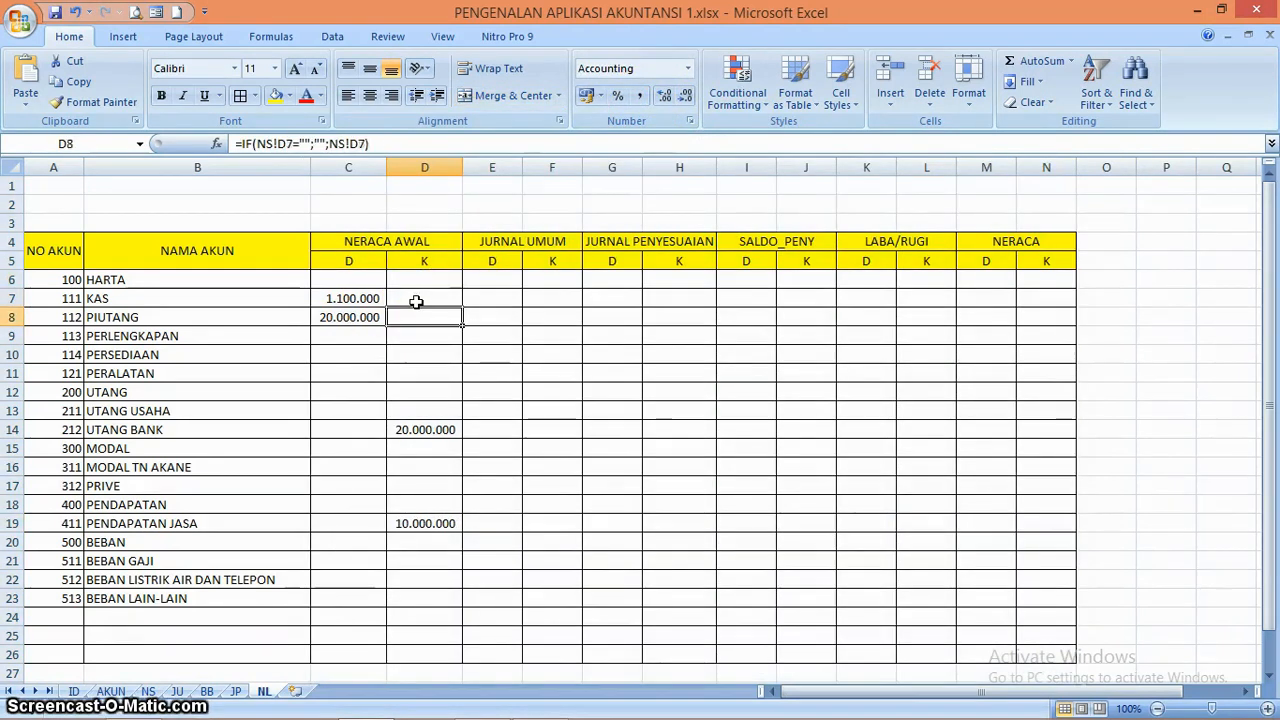
pyautogui.press('Down')
pyautogui.press('Down')
pyautogui.press('Down')
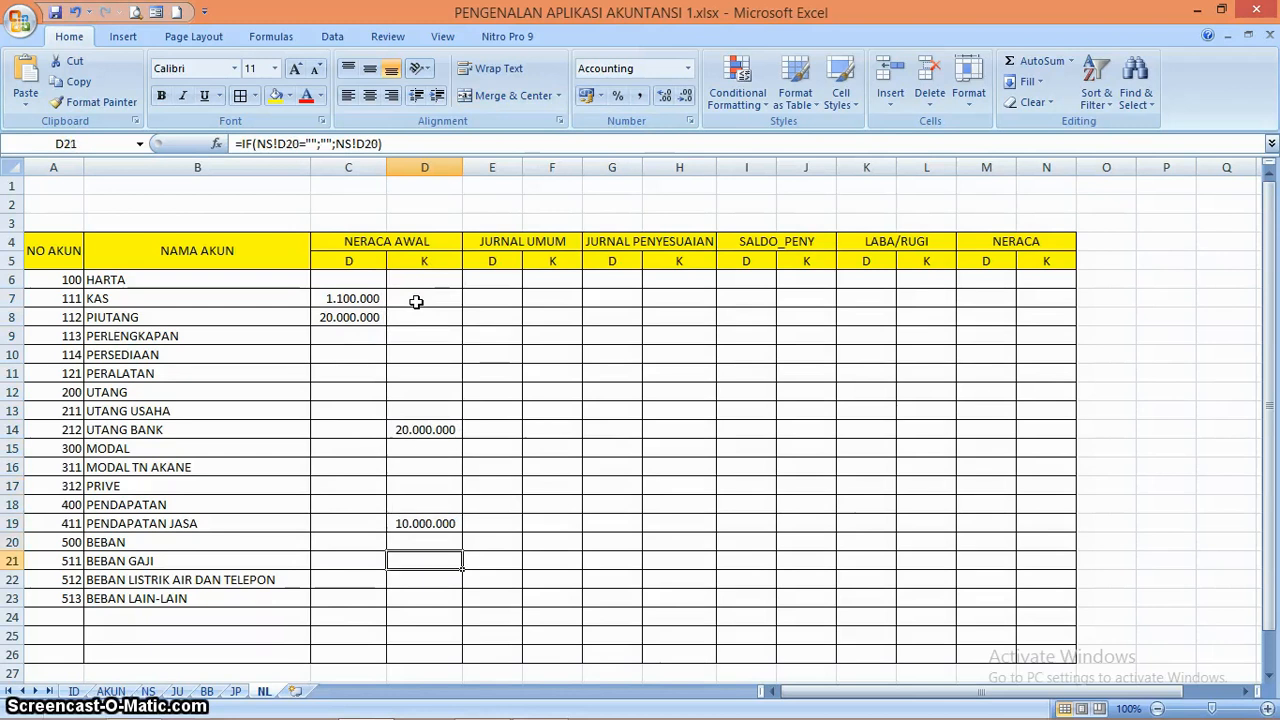
pyautogui.press('Down')
pyautogui.press('Down')
pyautogui.press('Down')
pyautogui.press('Down')
pyautogui.press('Up')
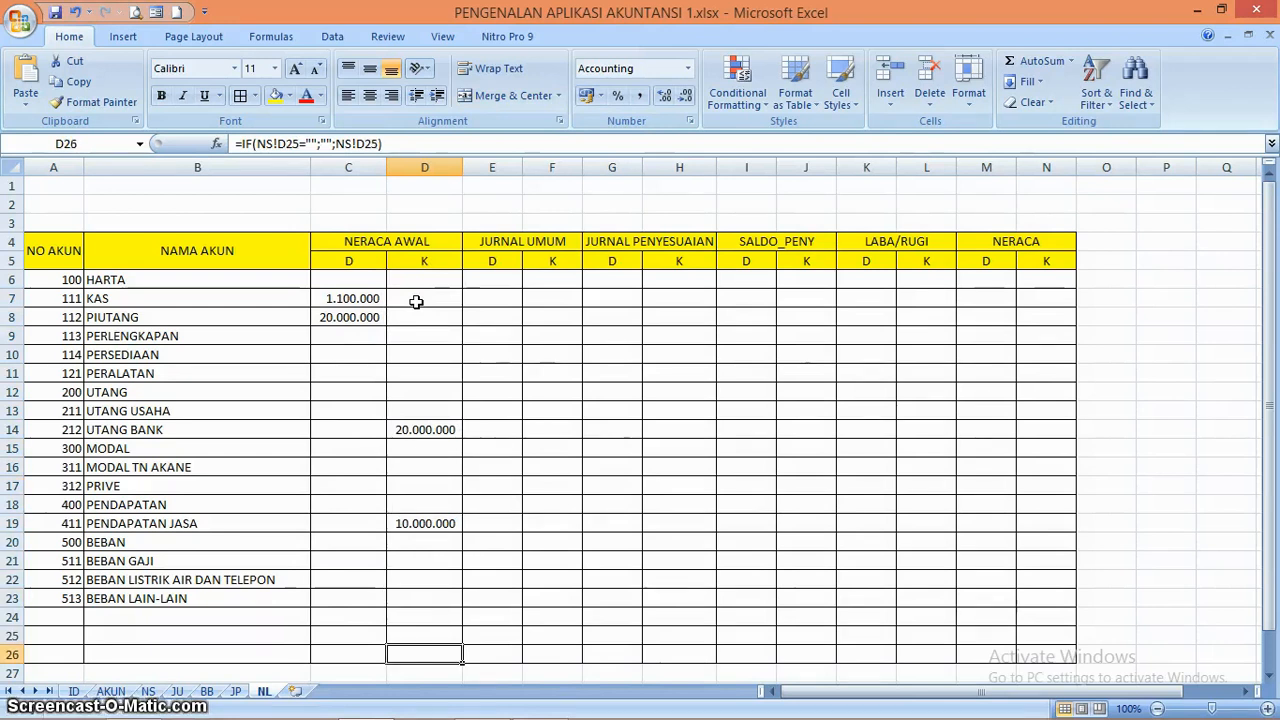
pyautogui.press('Left')
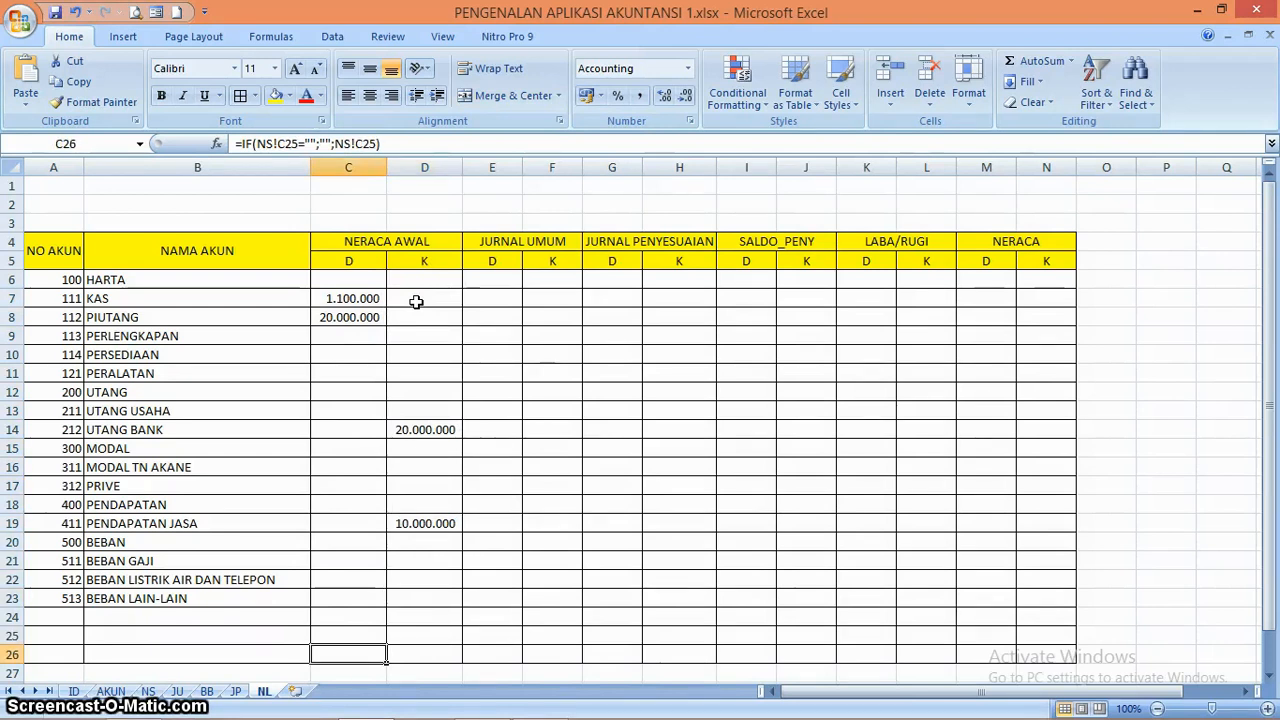
pyautogui.write('=SUM')
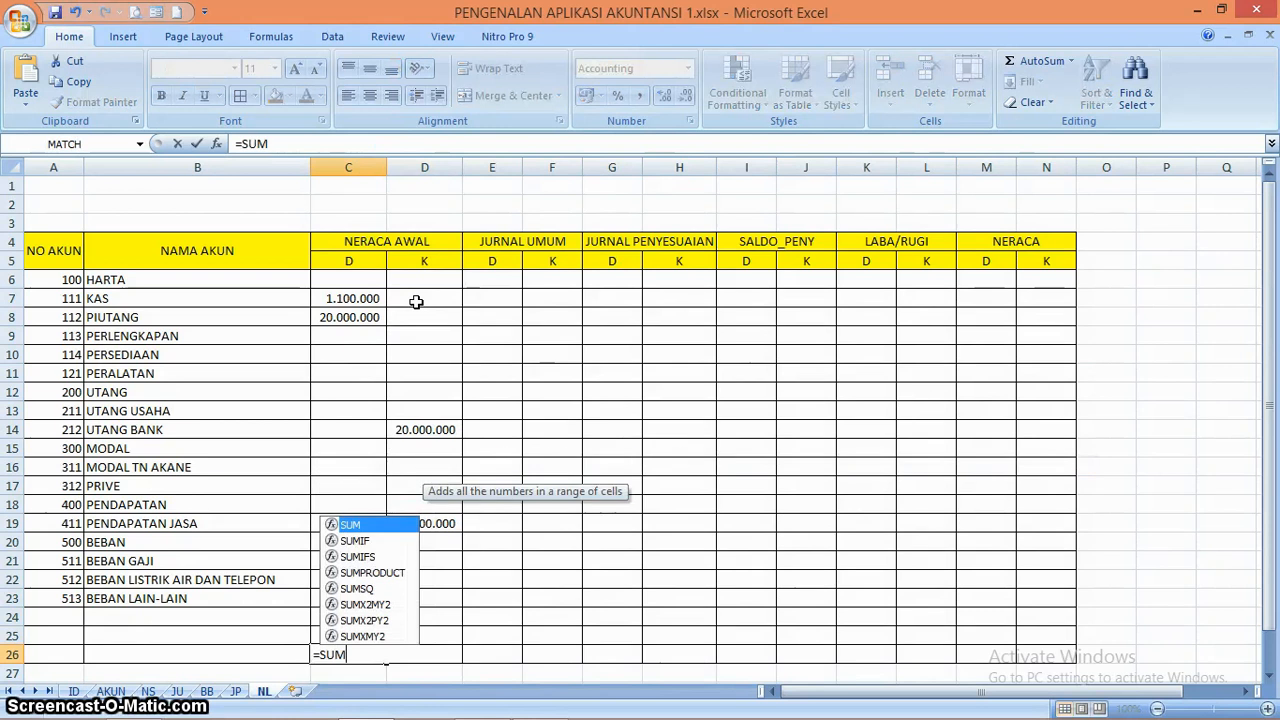
pyautogui.write('(')
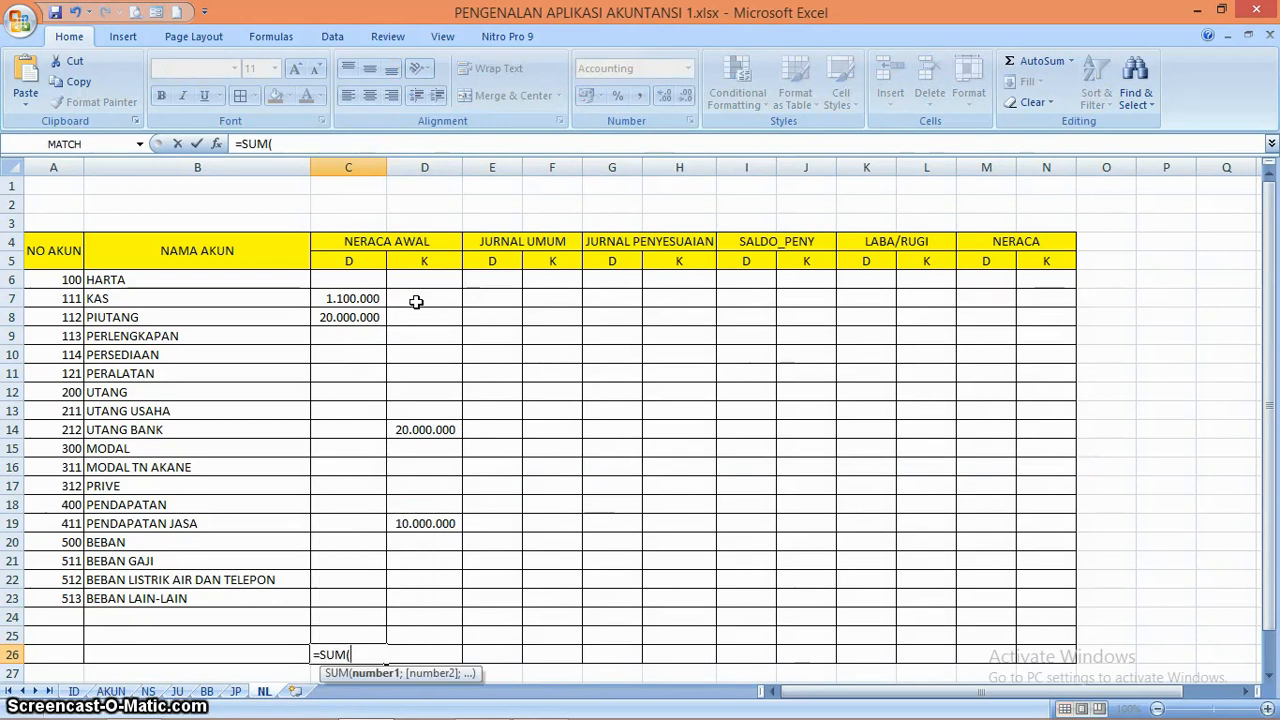
pyautogui.hotkey('shift', 'Up')
pyautogui.hotkey('shift', 'Up')
pyautogui.hotkey('shift', 'Up')
pyautogui.hotkey('shift', 'Up')
pyautogui.hotkey('shift', 'Up')
pyautogui.hotkey('shift', 'Up')
pyautogui.hotkey('shift', 'Up')
pyautogui.hotkey('shift', 'Up')
pyautogui.hotkey('shift', 'Up')
pyautogui.hotkey('shift', 'Up')
pyautogui.hotkey('shift', 'Up')
pyautogui.hotkey('shift', 'Up')
pyautogui.hotkey('shift', 'Up')
pyautogui.hotkey('shift', 'Up')
pyautogui.hotkey('shift', 'Up')
pyautogui.hotkey('shift', 'Up')
pyautogui.hotkey('shift', 'Up')
pyautogui.hotkey('shift', 'Up')
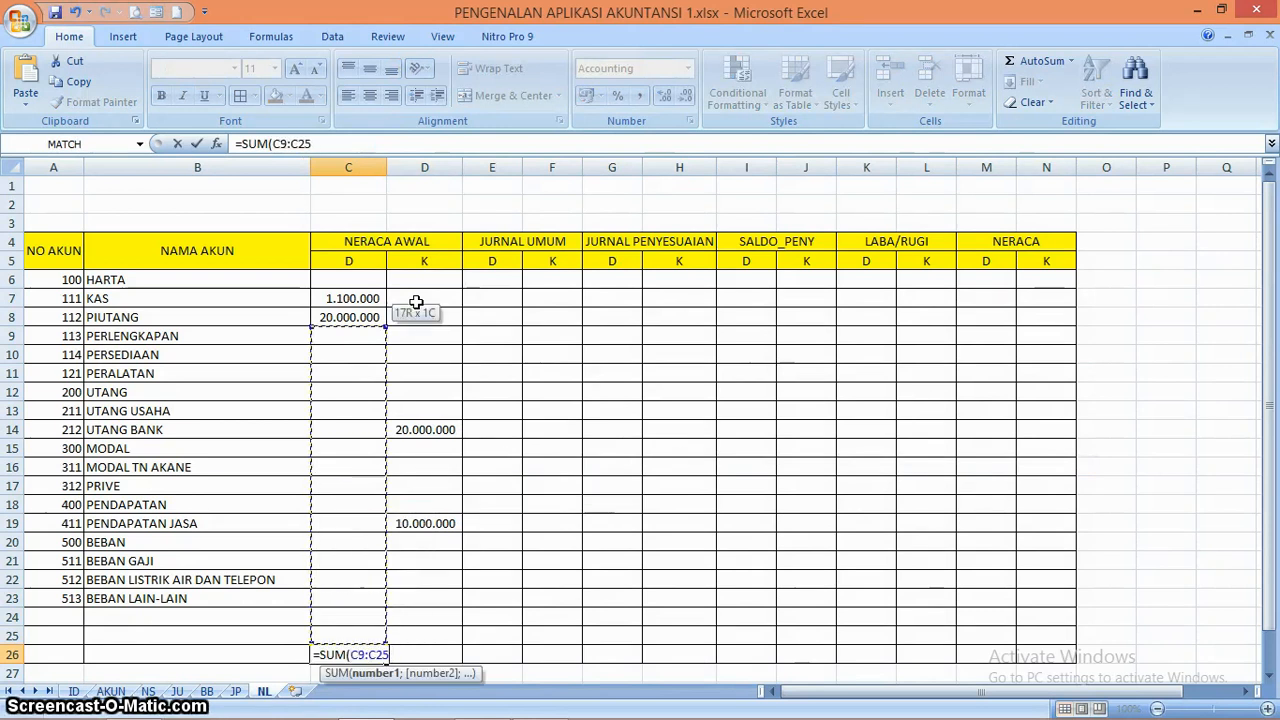
pyautogui.hotkey('shift', 'Up')
pyautogui.hotkey('ctrl', 'Return')
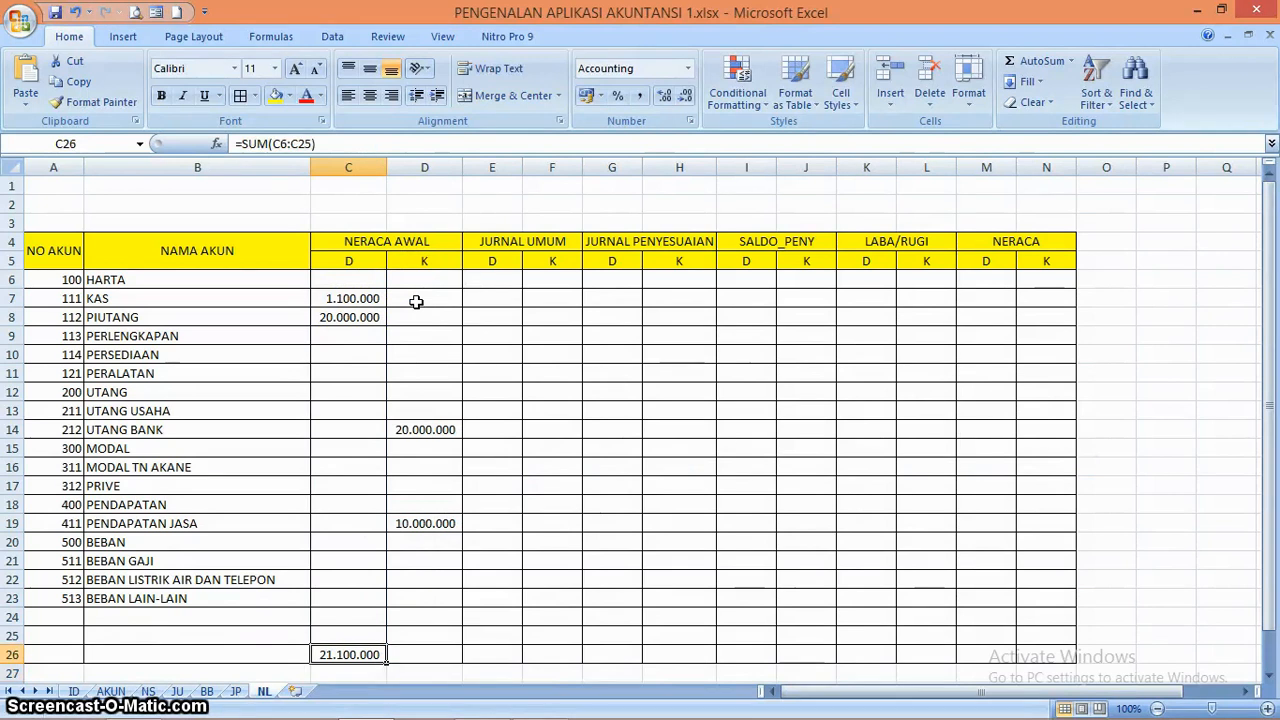
# Copy the C26 total formula across D26 to N26
pyautogui.press('Right')
pyautogui.hotkey('shift', 'Right')
pyautogui.hotkey('shift', 'Right')
pyautogui.hotkey('shift', 'Right')
pyautogui.hotkey('shift', 'Right')
pyautogui.hotkey('shift', 'Right')
pyautogui.hotkey('shift', 'Right')
pyautogui.hotkey('shift', 'Right')
pyautogui.hotkey('shift', 'Right')
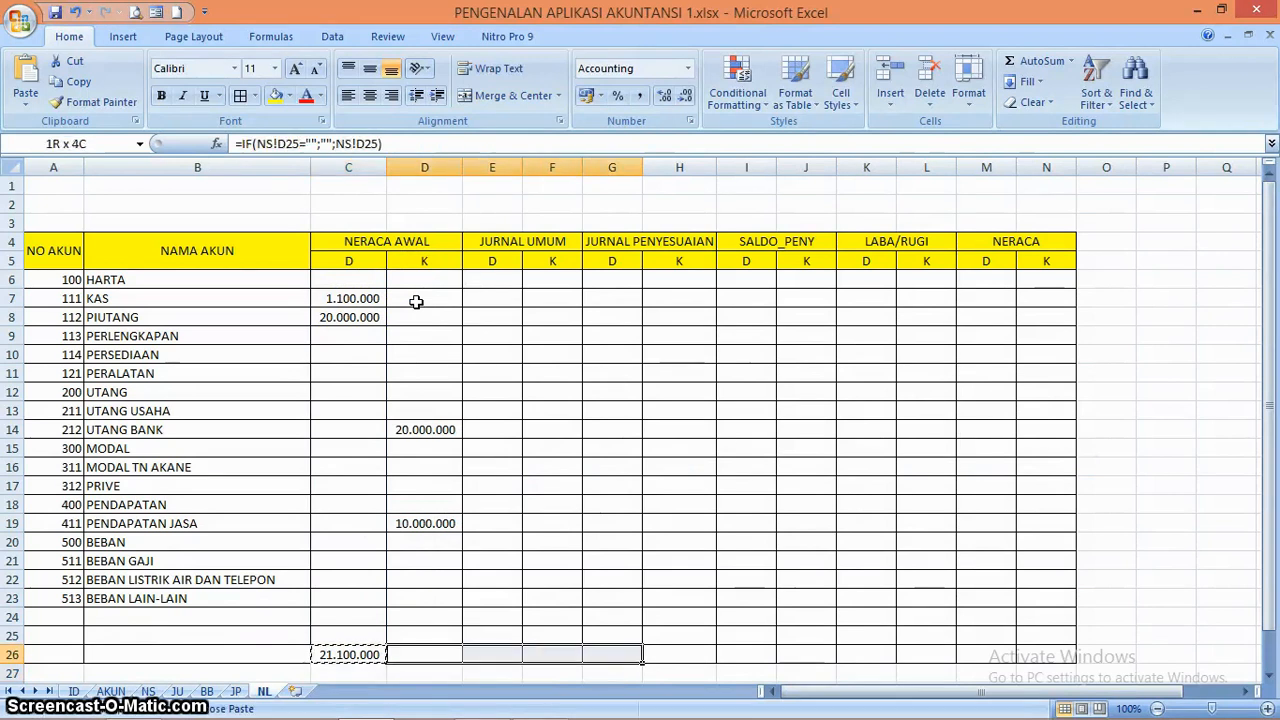
pyautogui.hotkey('shift', 'Right')
pyautogui.hotkey('shift', 'Right')
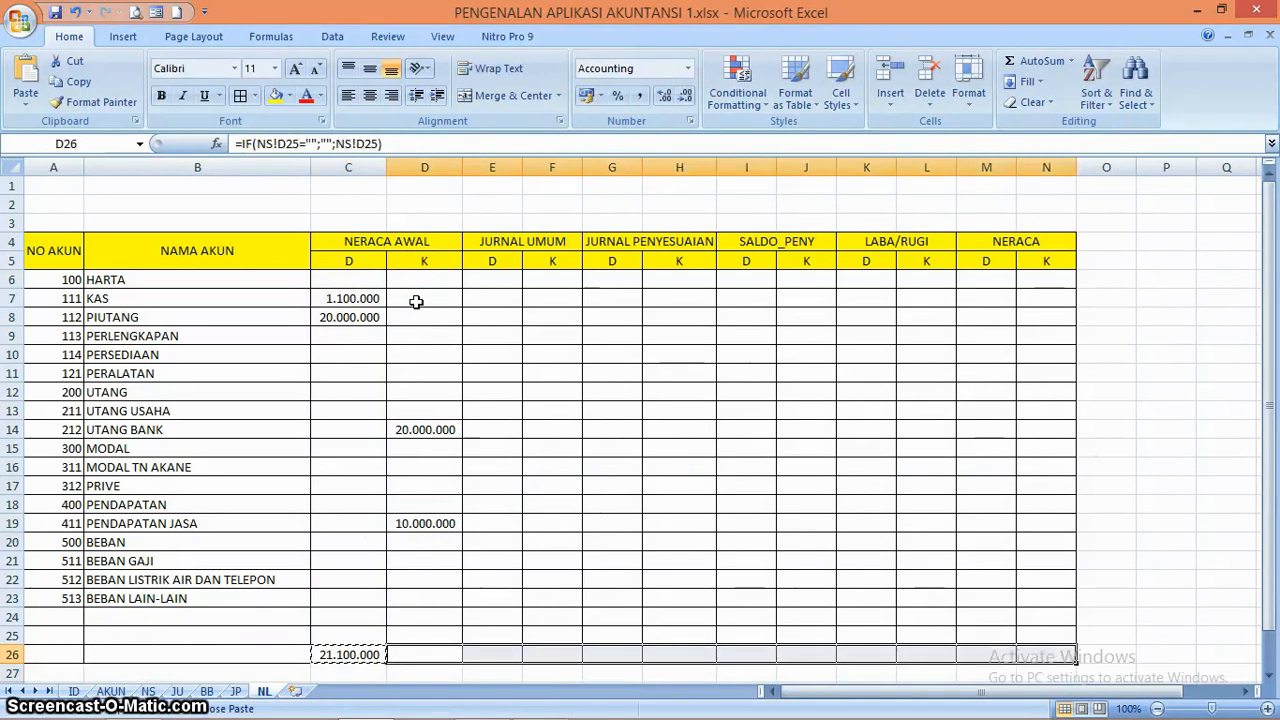
pyautogui.hotkey('ctrl', 'v')
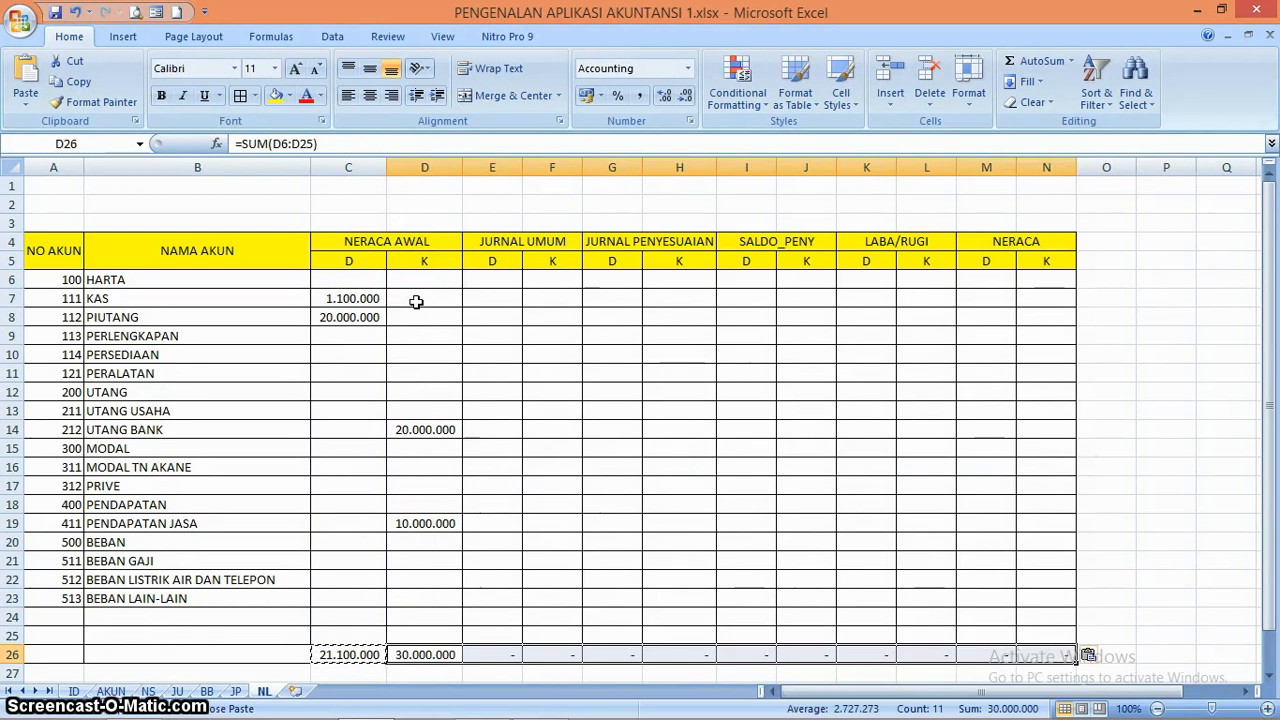
# Examine the totals in row 26 and the NS-linked formulas in the NERACA AWAL credit column
pyautogui.press('Up')
pyautogui.press('Down')
pyautogui.press('Left')
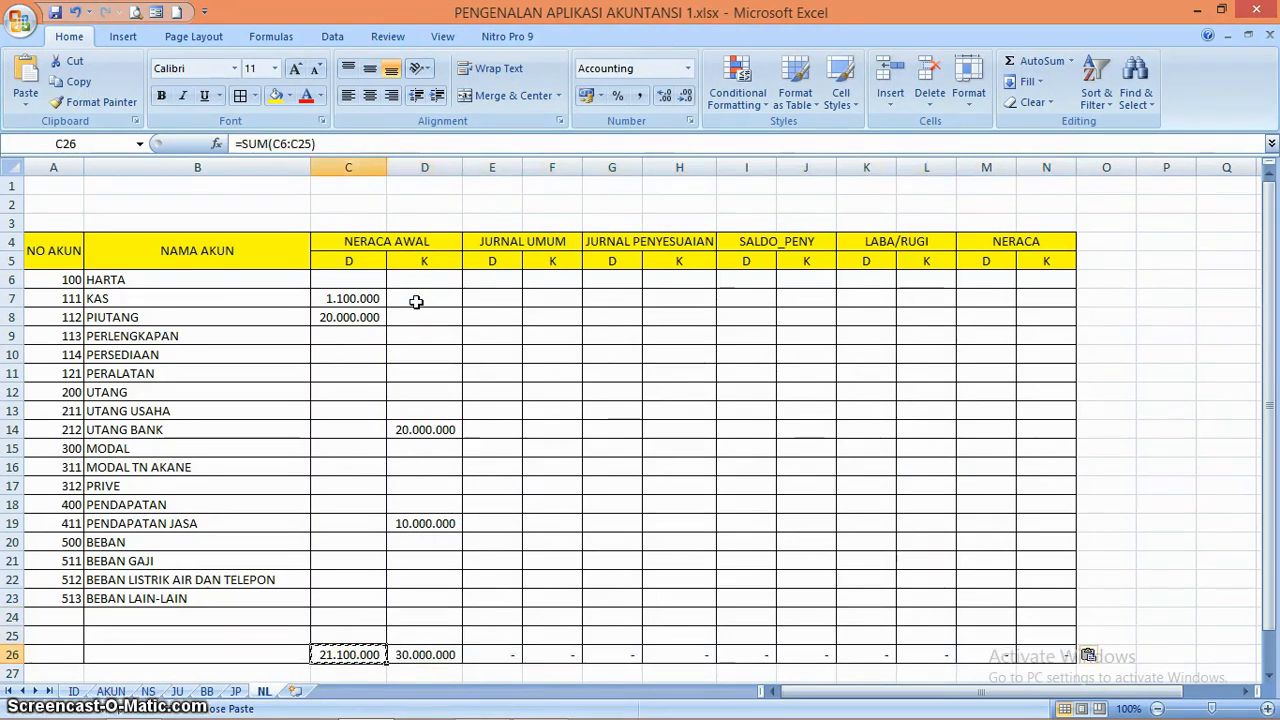
pyautogui.press('Left')
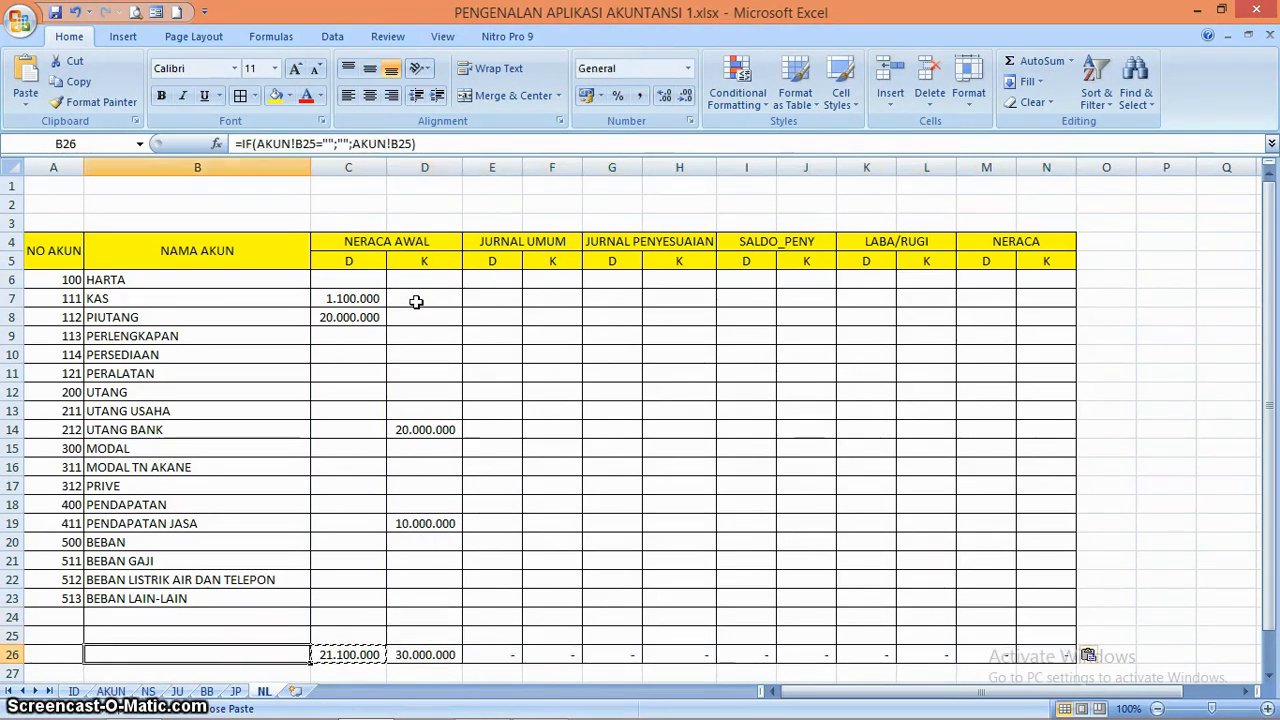
pyautogui.click(417, 430)
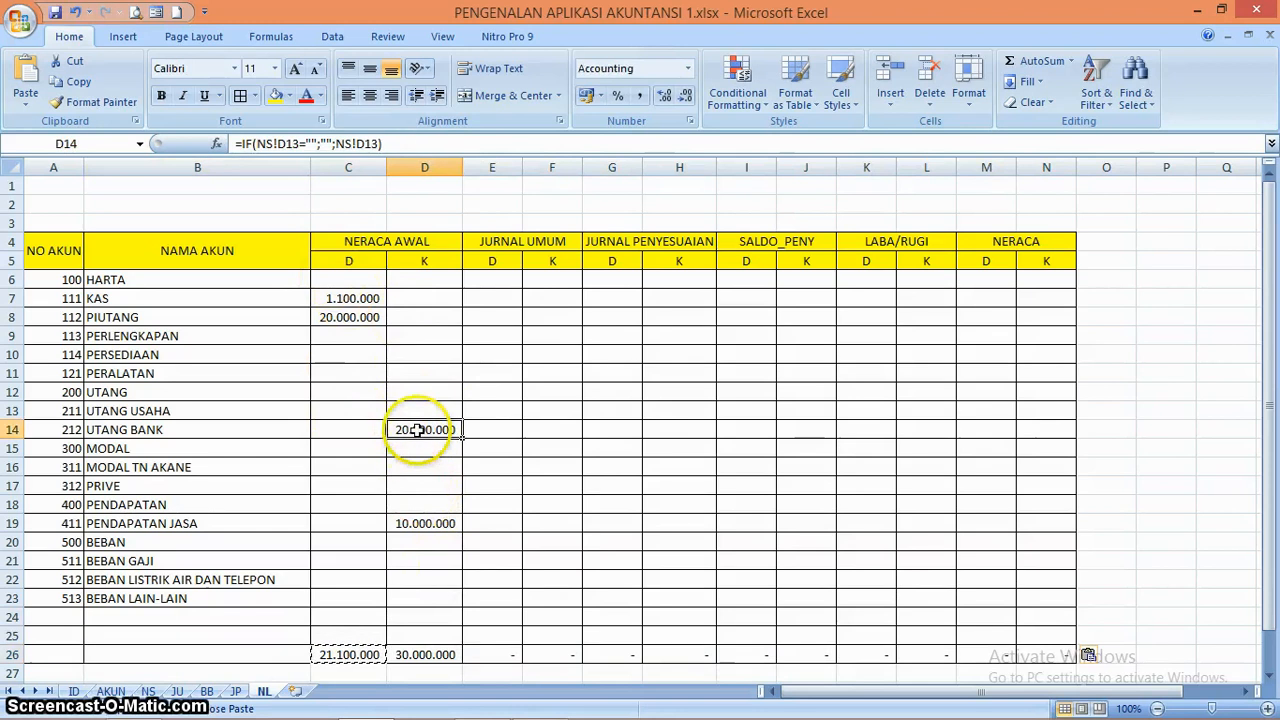
pyautogui.click(345, 652)
pyautogui.click(429, 578)
pyautogui.doubleClick(432, 579)
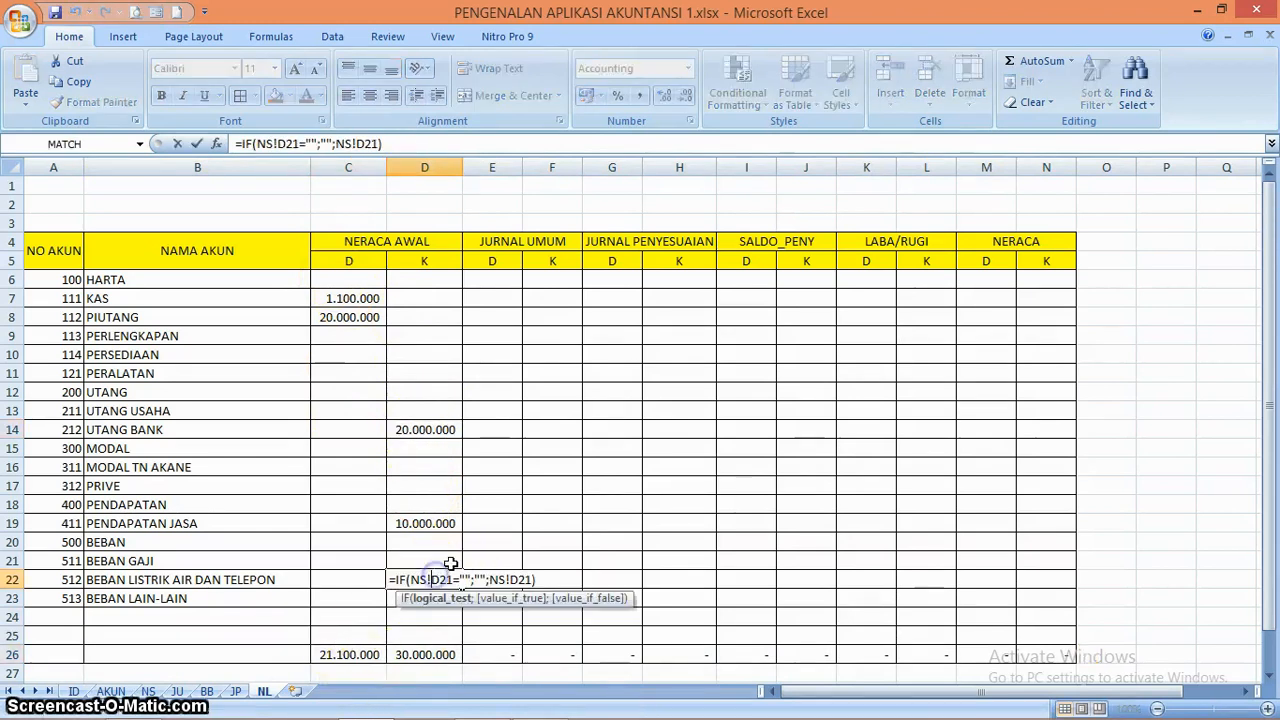
pyautogui.press('Return')
# Review the NS-linked formulas up the NERACA AWAL credit column, ending at E6 under JURNAL UMUM
pyautogui.press('Up')
pyautogui.press('Up')
pyautogui.press('Up')
pyautogui.press('Up')
pyautogui.press('Up')
pyautogui.press('Up')
pyautogui.press('Up')
pyautogui.press('Up')
pyautogui.press('Up')
pyautogui.press('Up')
pyautogui.press('Up')
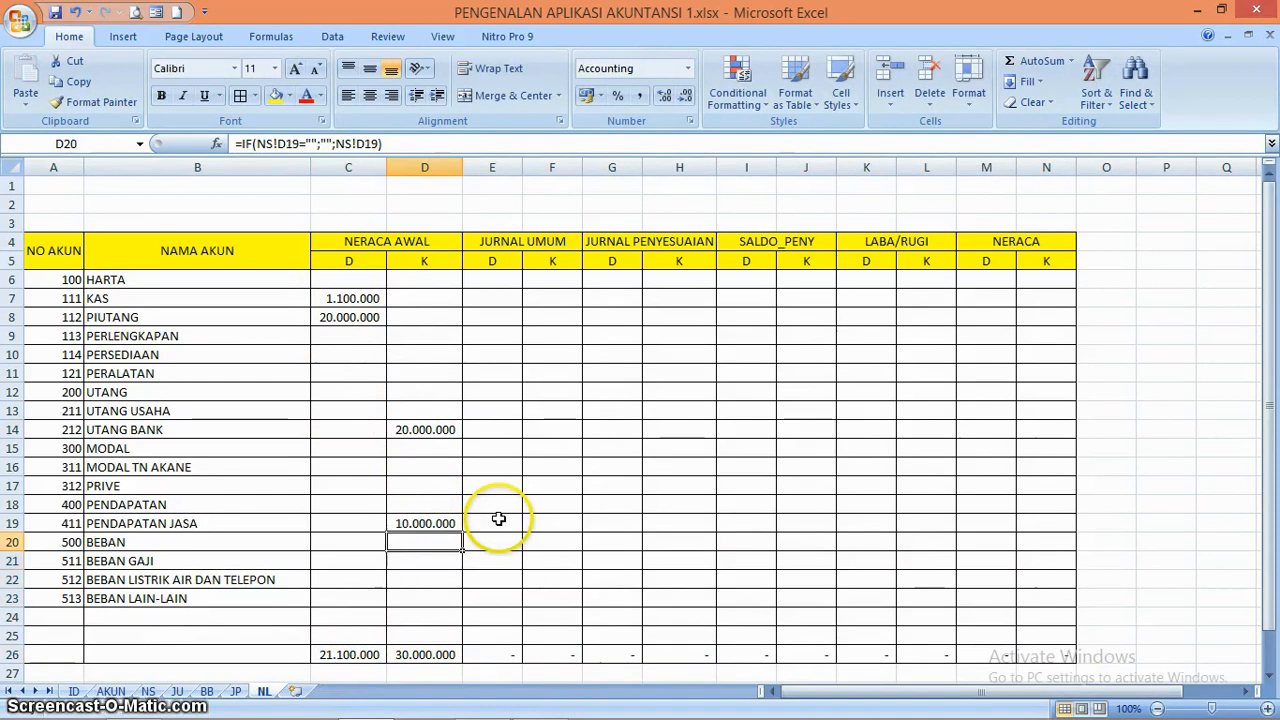
pyautogui.press('Up')
pyautogui.press('Up')
pyautogui.press('Up')
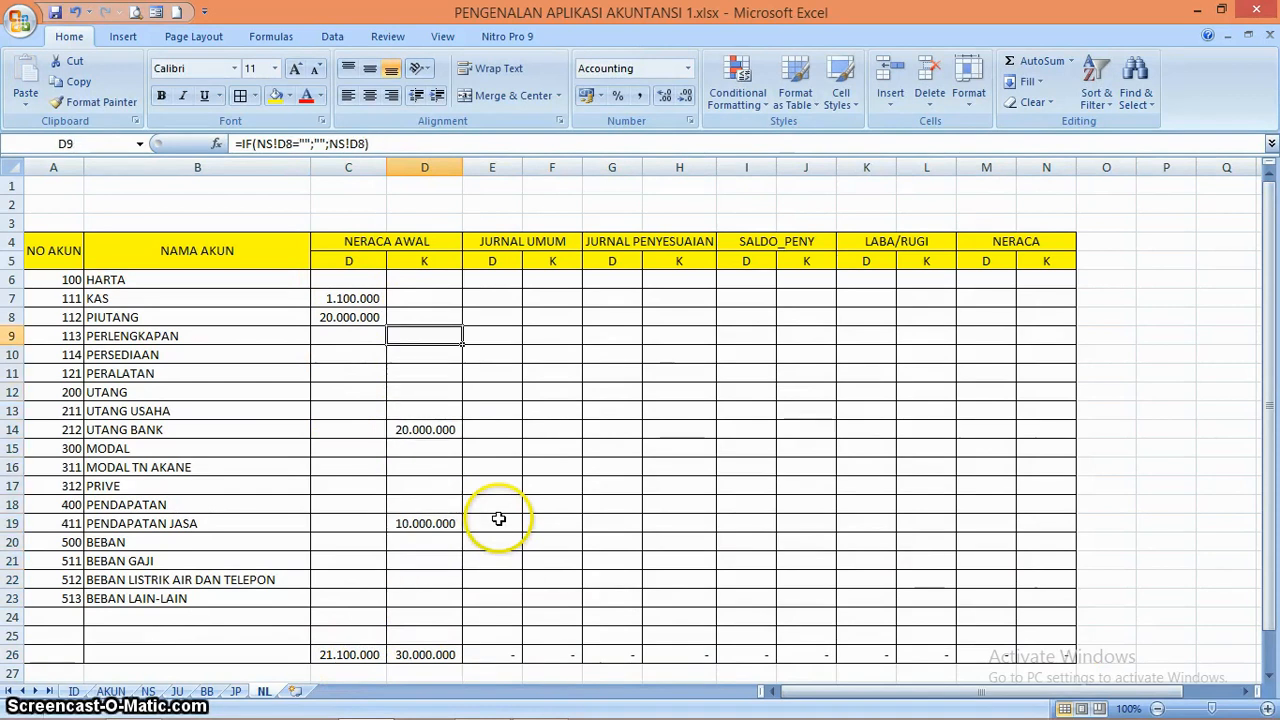
pyautogui.press('Right')
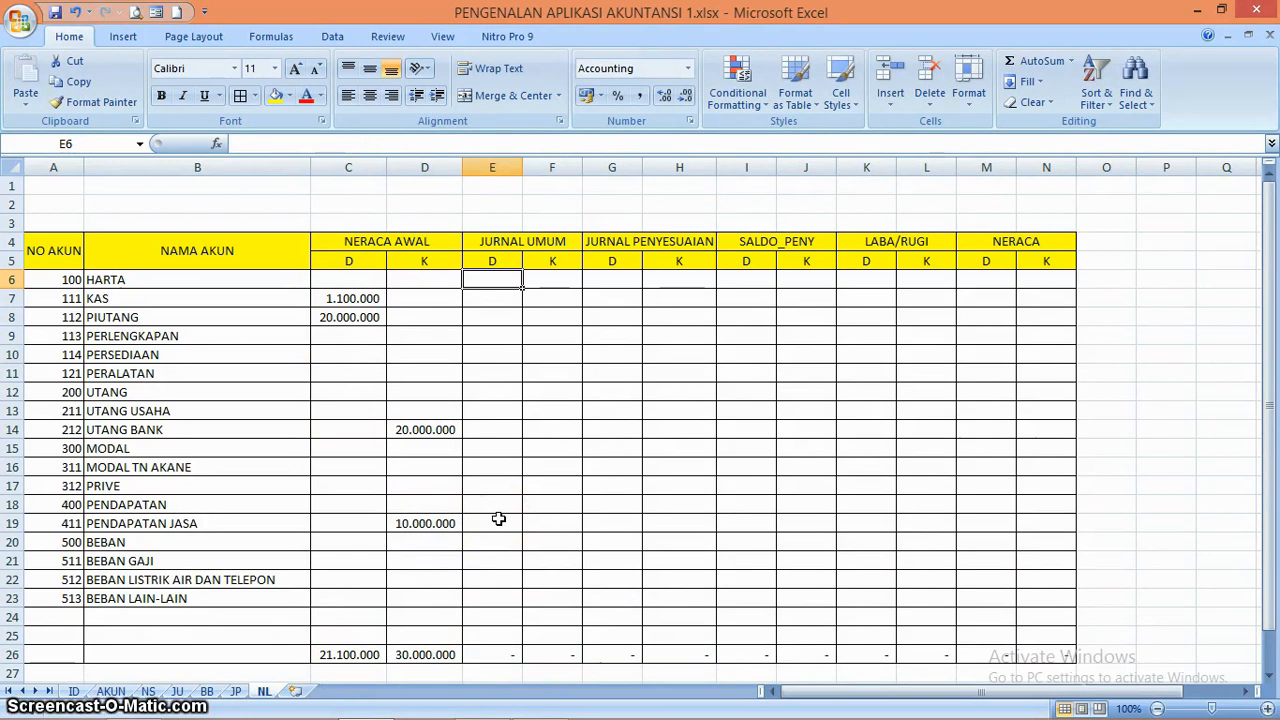
pyautogui.write('=')
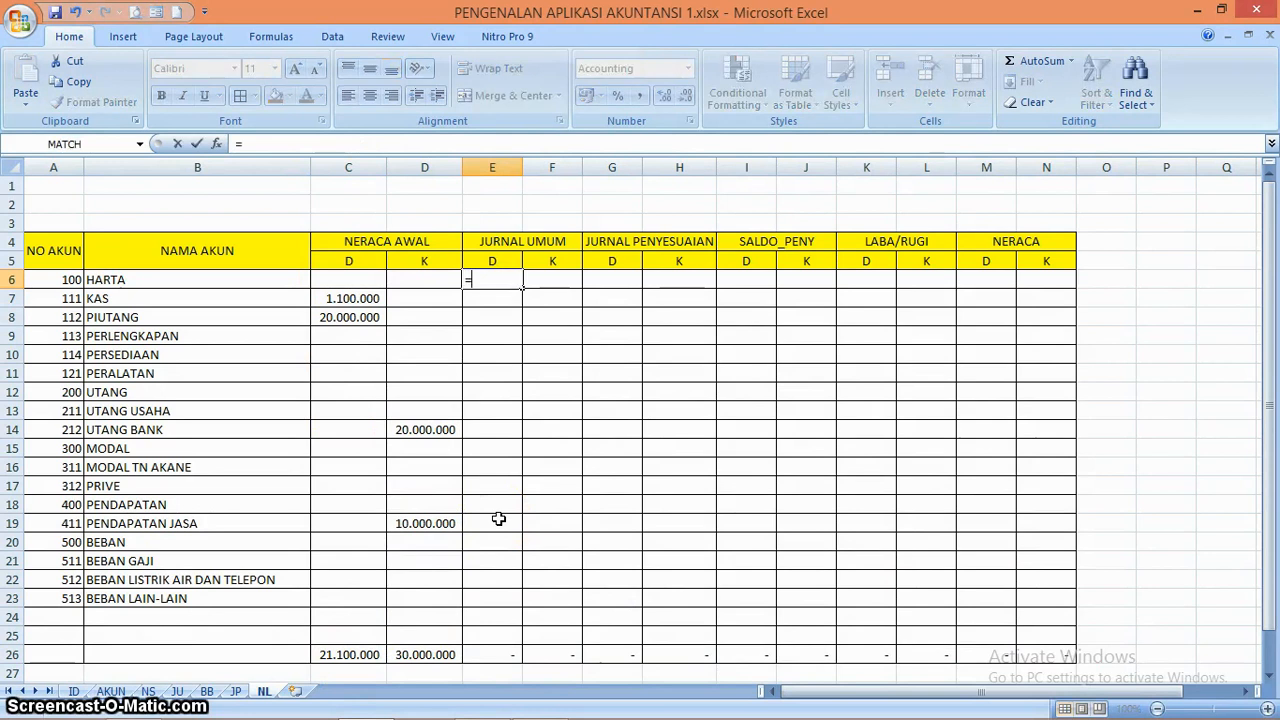
pyautogui.write('SUMIF')
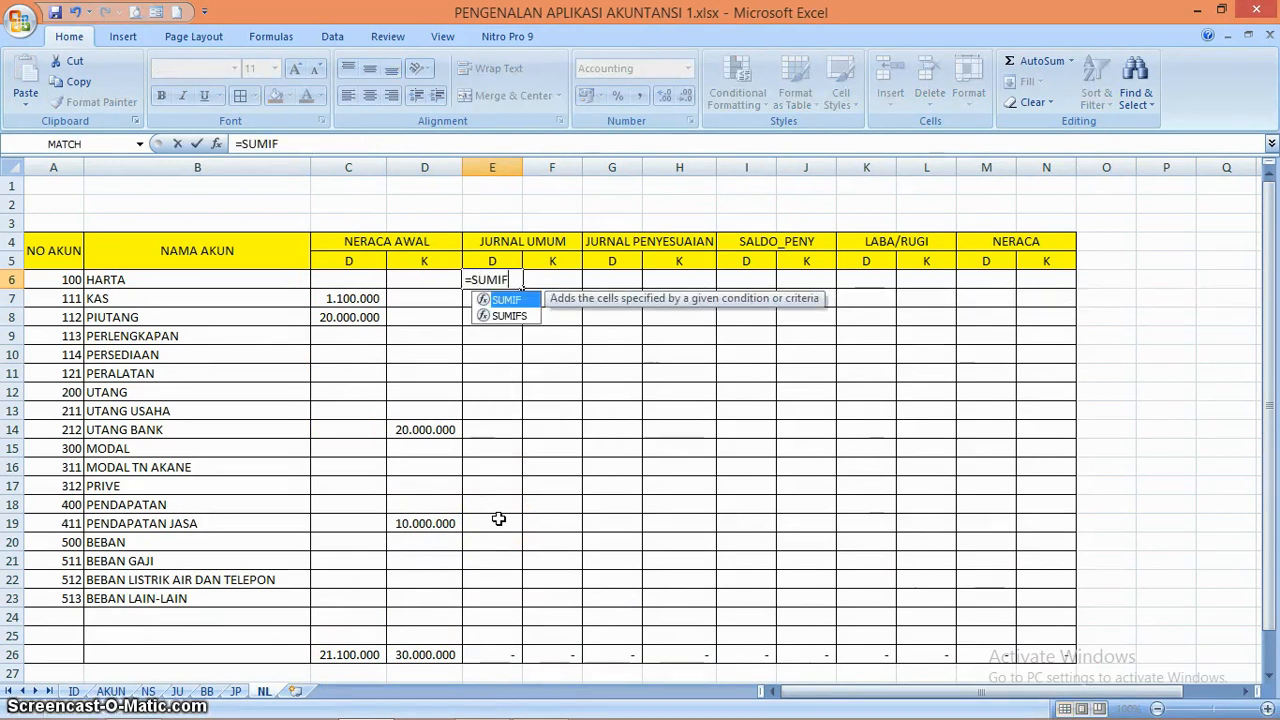
pyautogui.write('(')
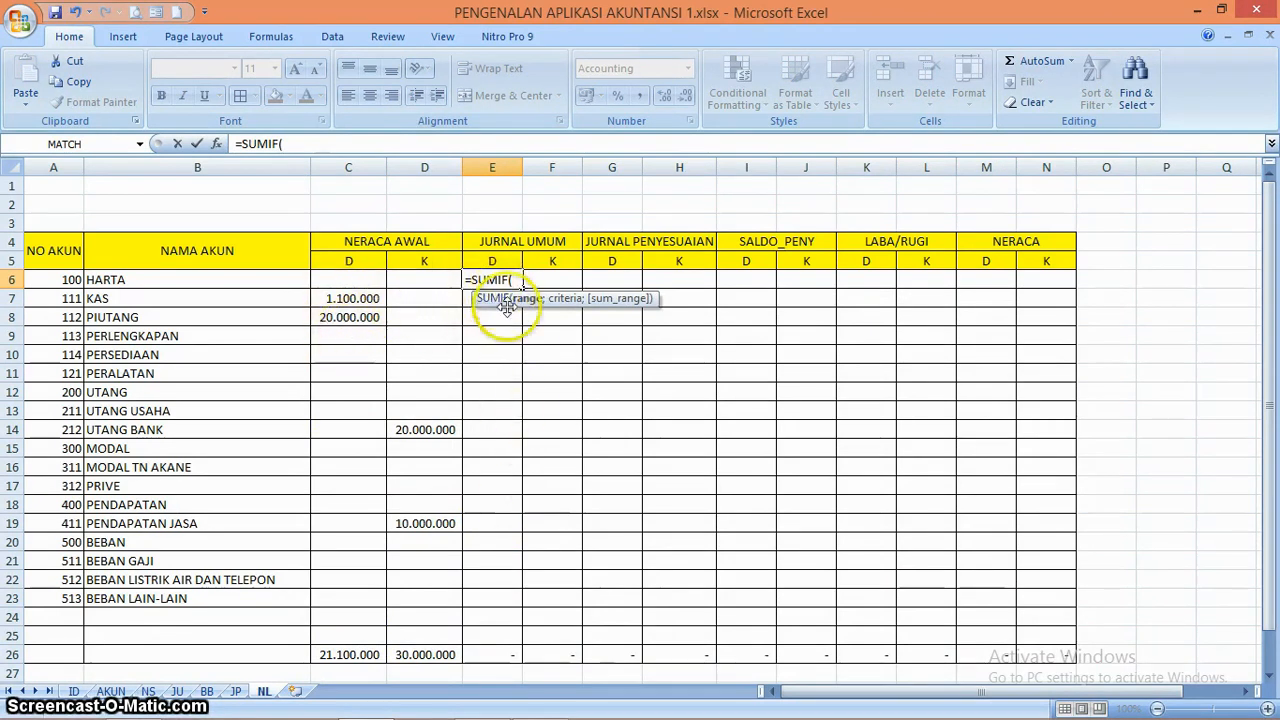
pyautogui.press('BackSpace')
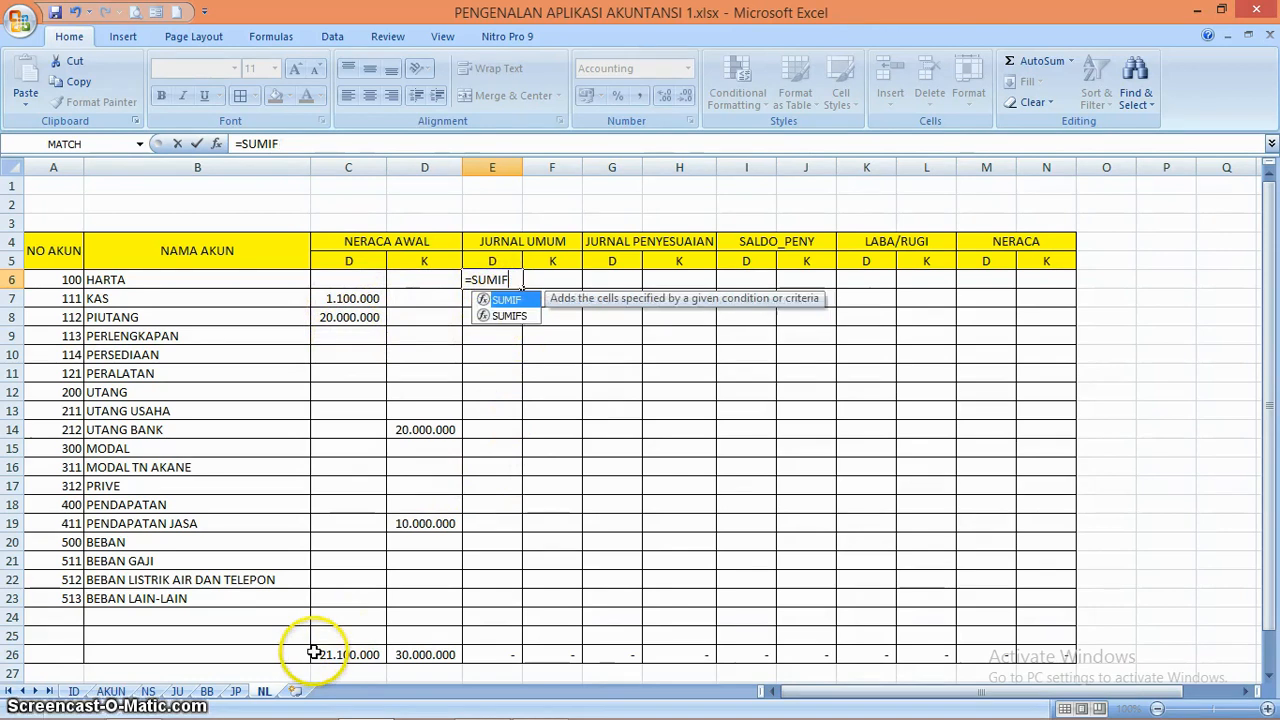
pyautogui.press('BackSpace')
pyautogui.press('BackSpace')
pyautogui.press('BackSpace')
pyautogui.press('Escape')
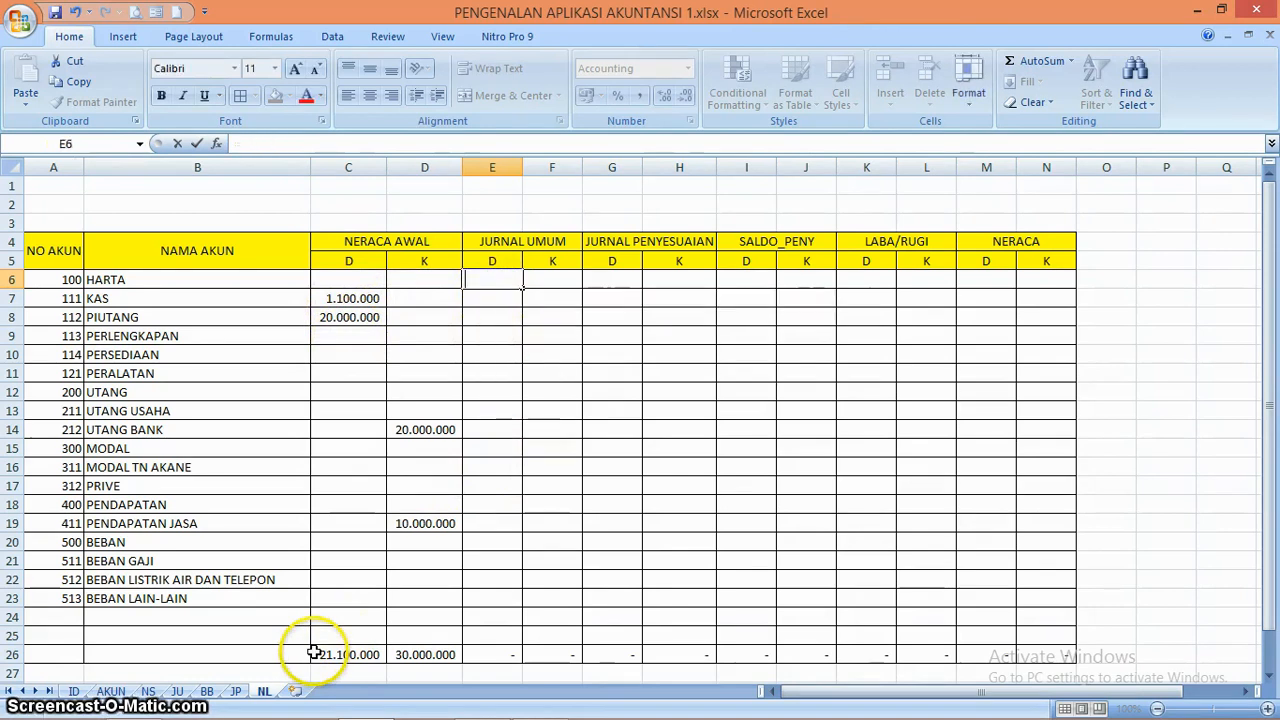
# Set the reff code of the 23/01/2020 debit entry in cell D7 of the JU sheet to 111
pyautogui.click(177, 691)
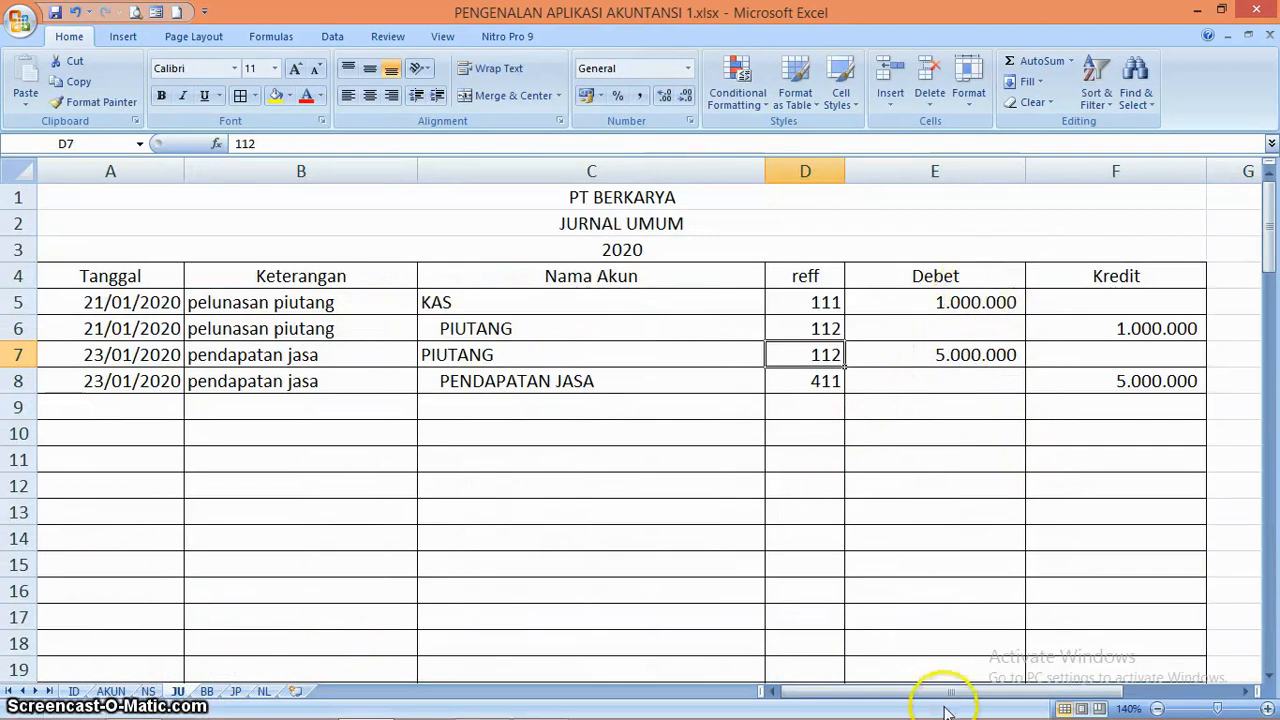
pyautogui.click(264, 691)
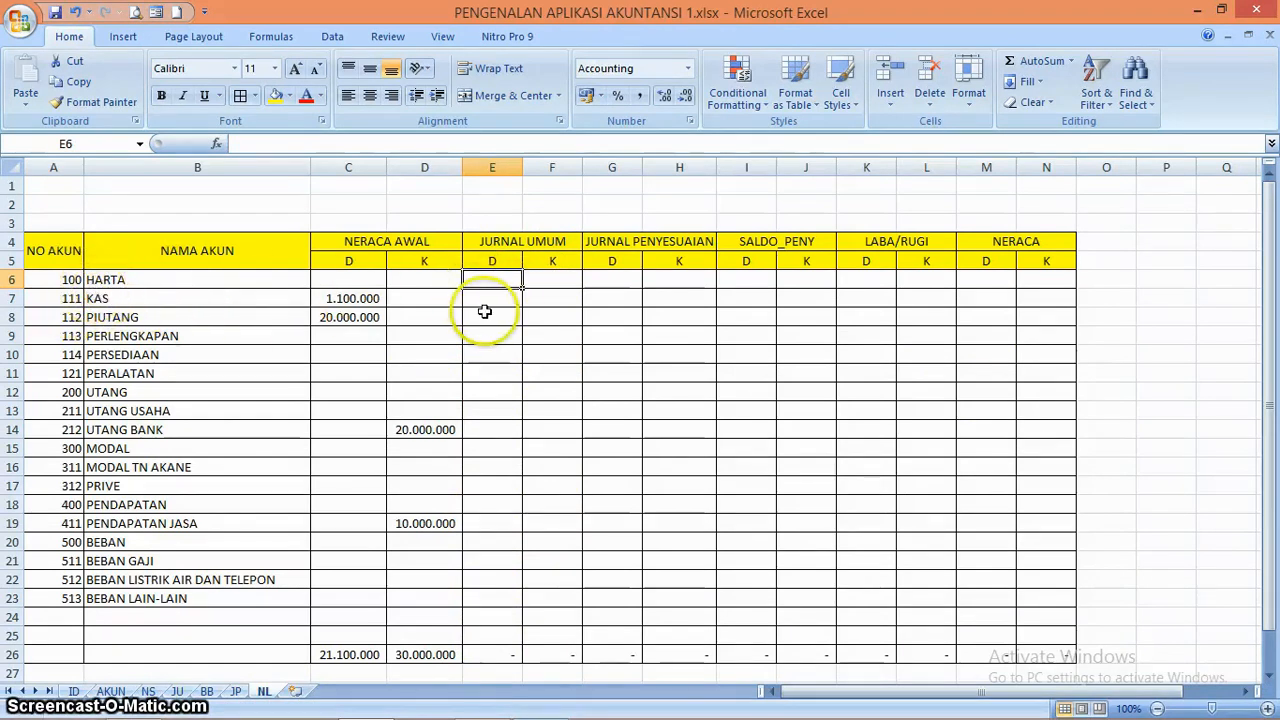
pyautogui.click(179, 691)
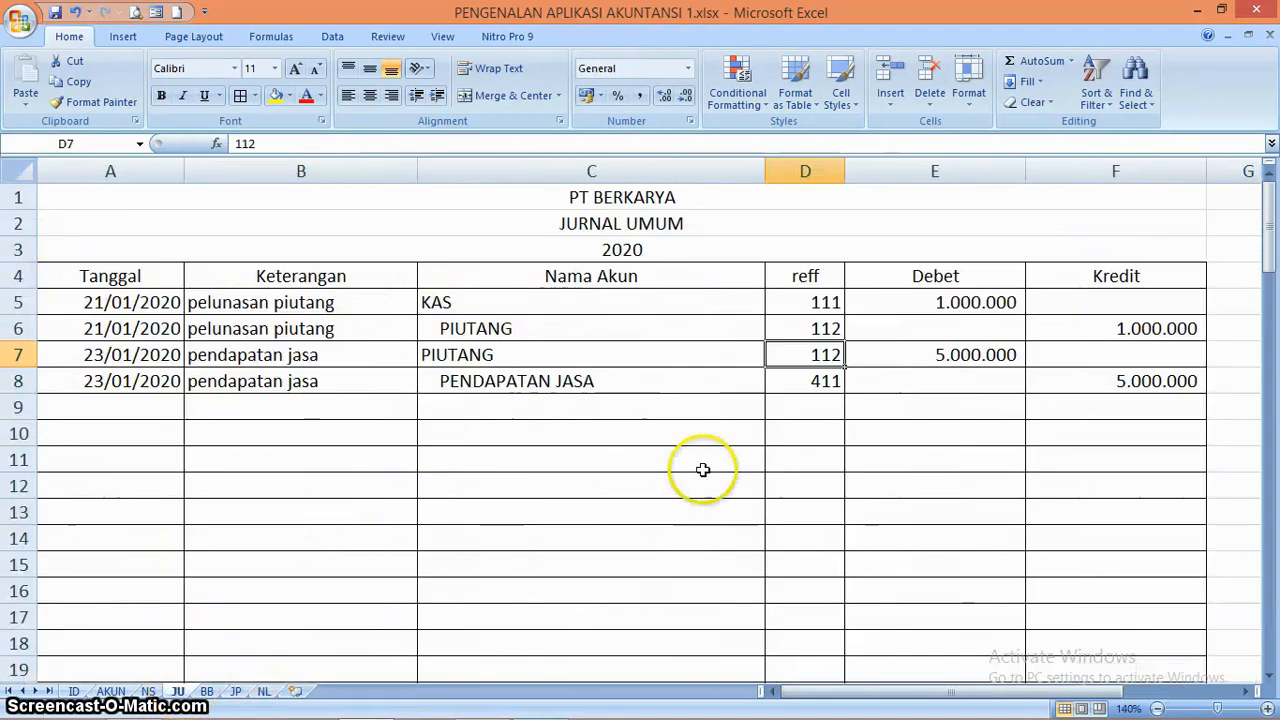
pyautogui.doubleClick(814, 361)
pyautogui.press('BackSpace')
pyautogui.write('1')
pyautogui.press('Return')
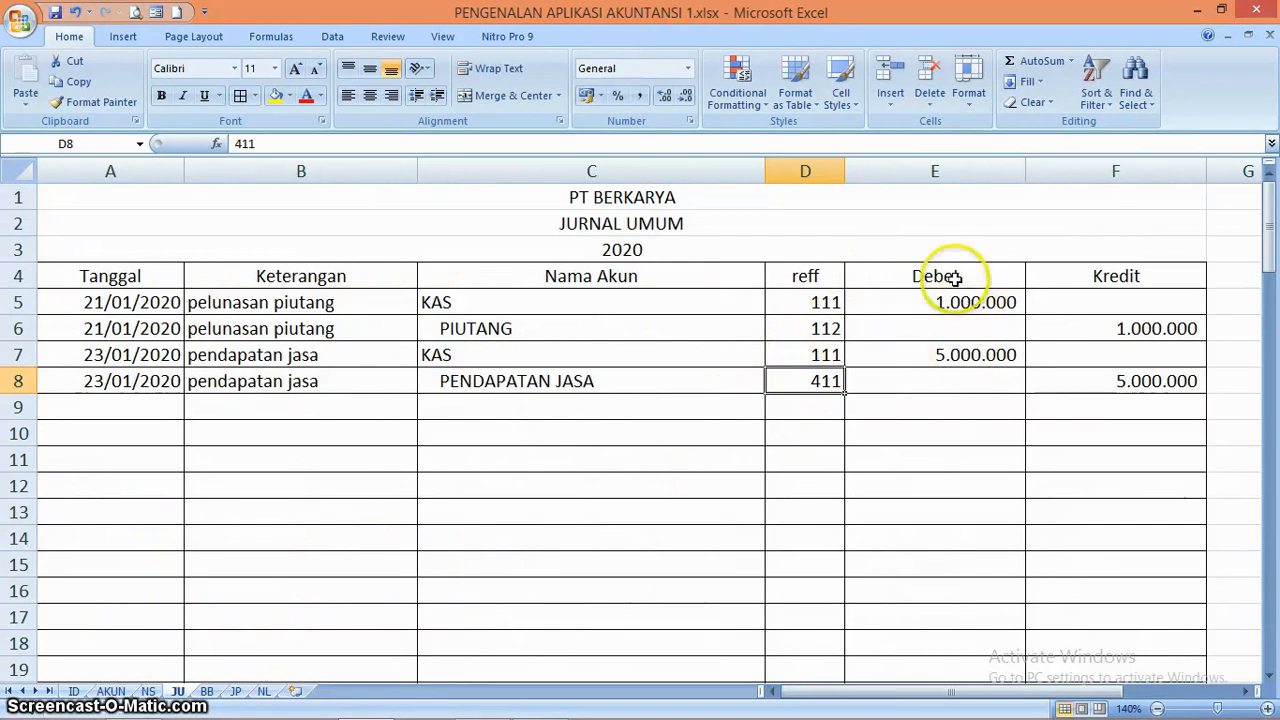
# Restore the reff code in cell D7 of the JU sheet to 112
pyautogui.click(268, 691)
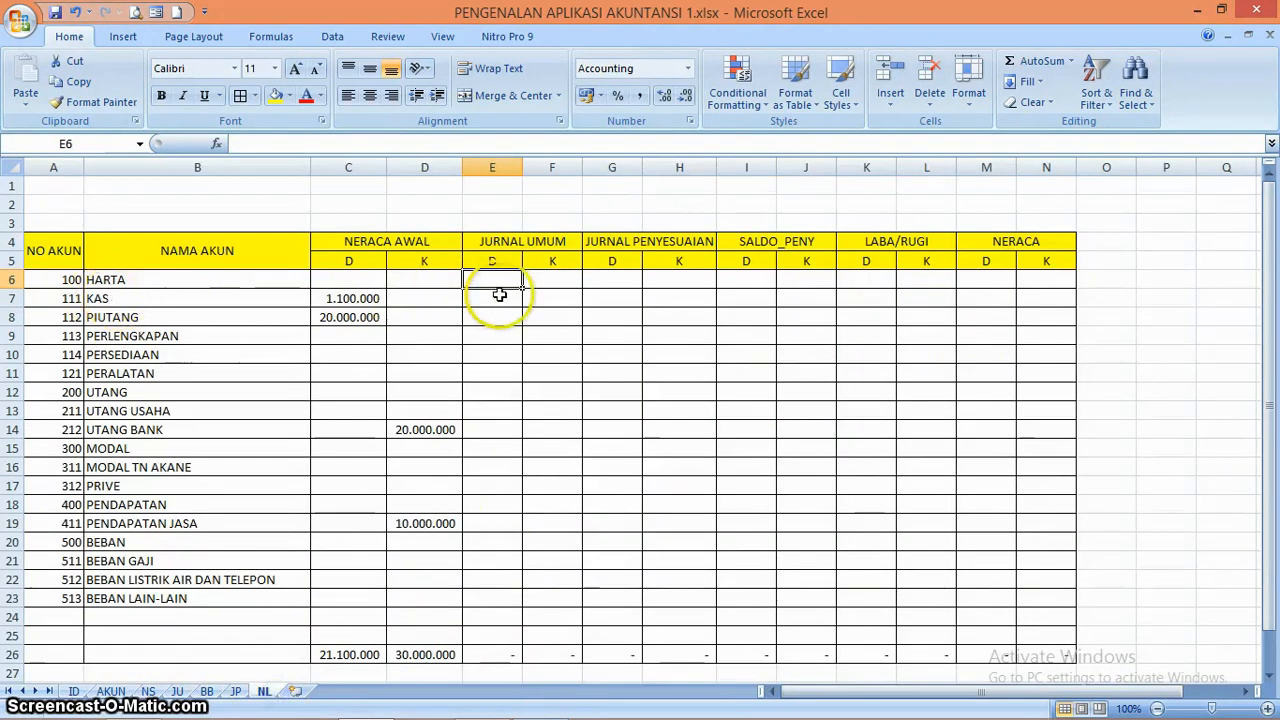
pyautogui.click(503, 296)
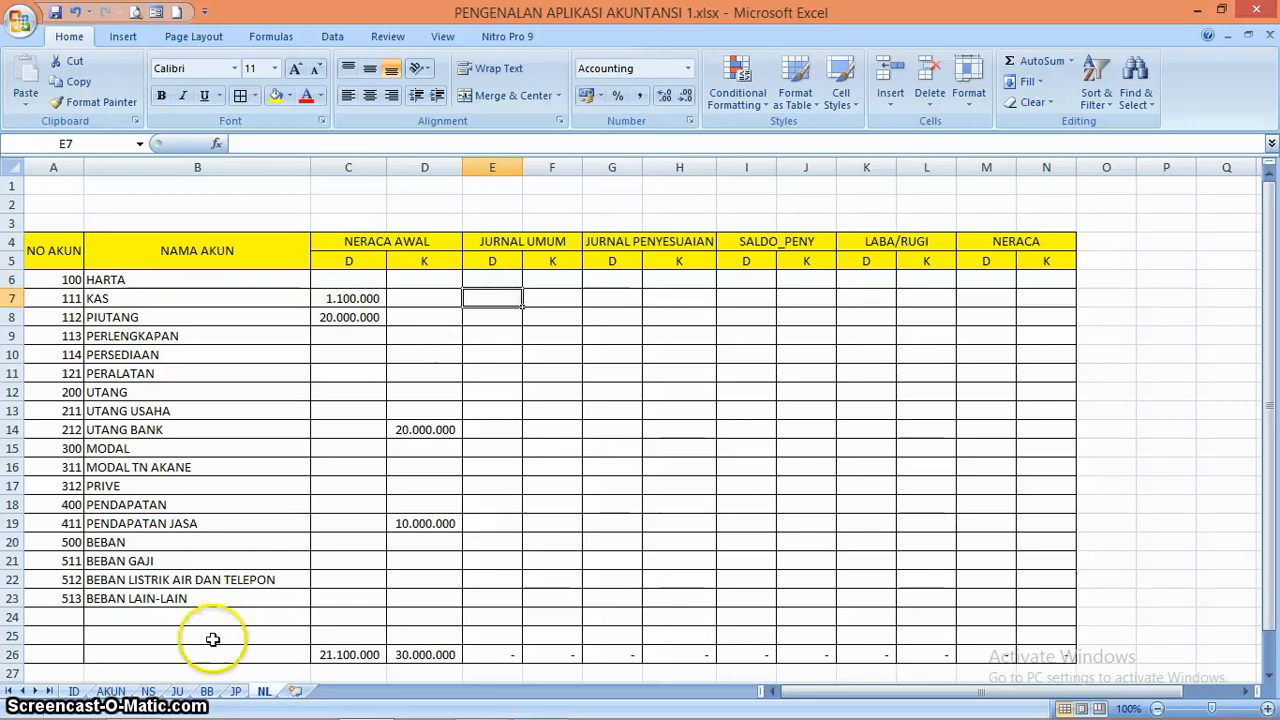
pyautogui.click(180, 691)
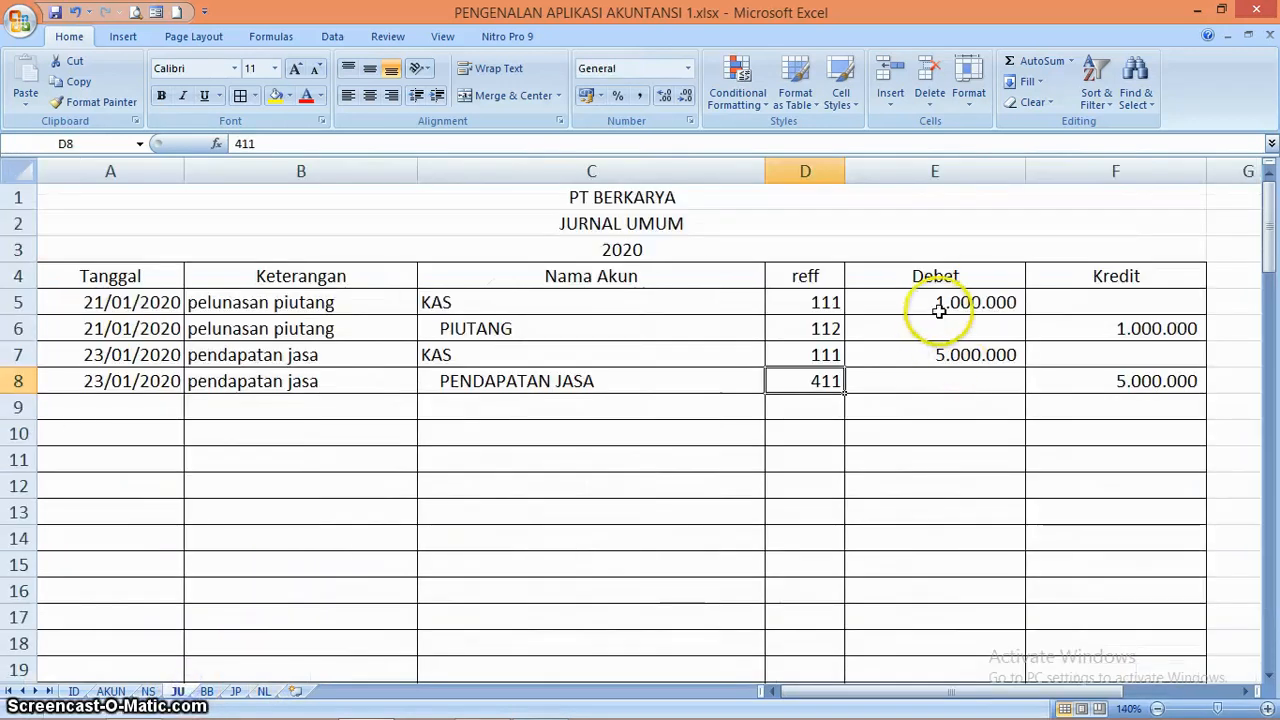
pyautogui.click(831, 355)
pyautogui.write('1')
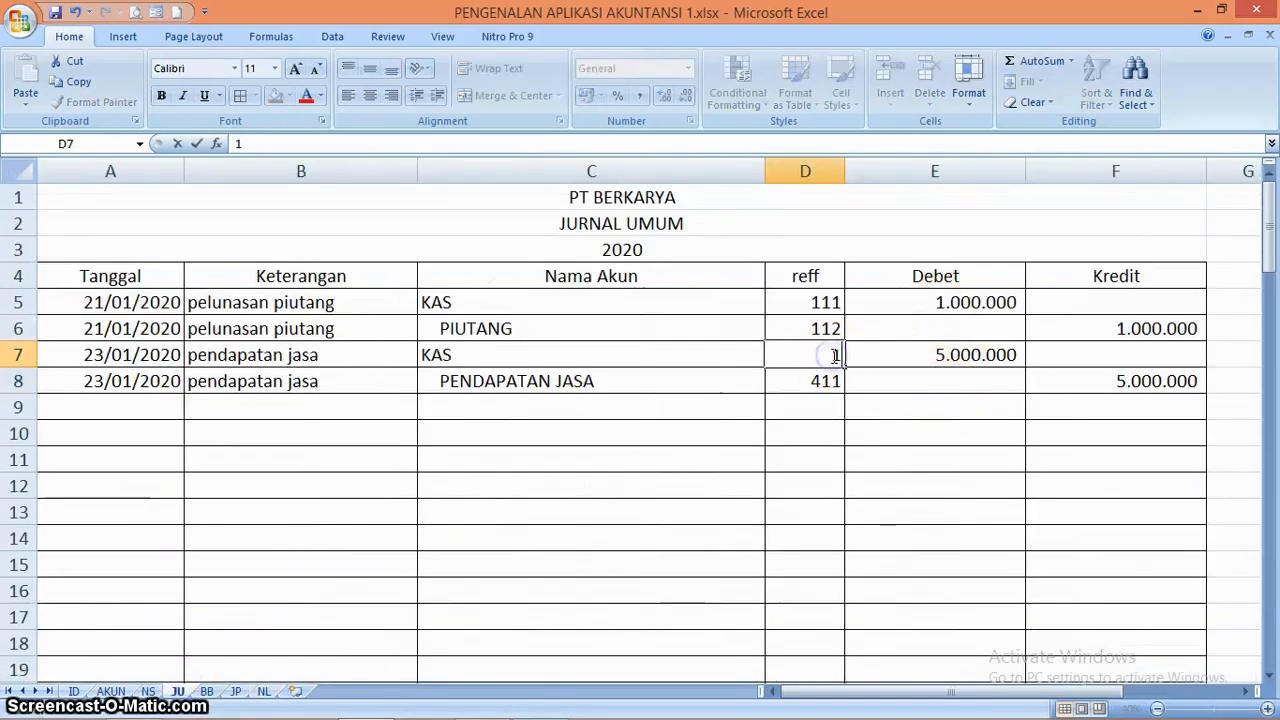
pyautogui.press('Return')
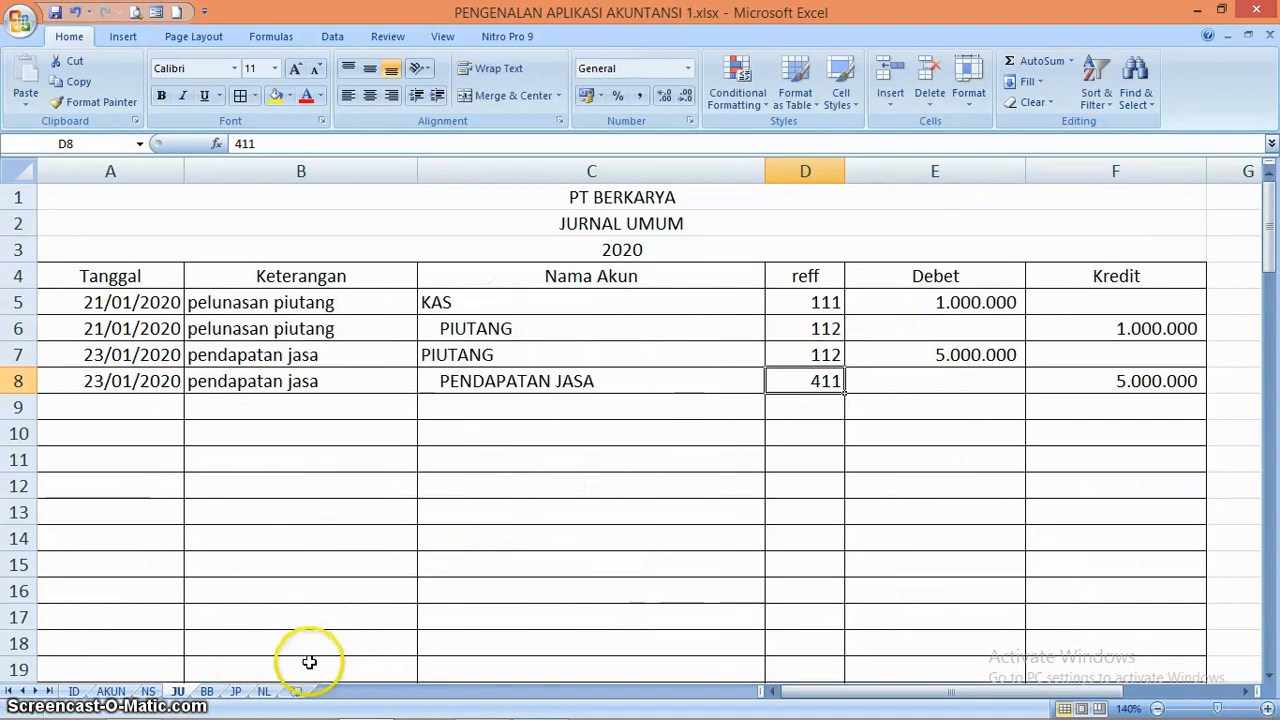
# Start a SUMIF formula in NL cell E6 with the absolute range JU!$D$4:$F$100
pyautogui.click(263, 691)
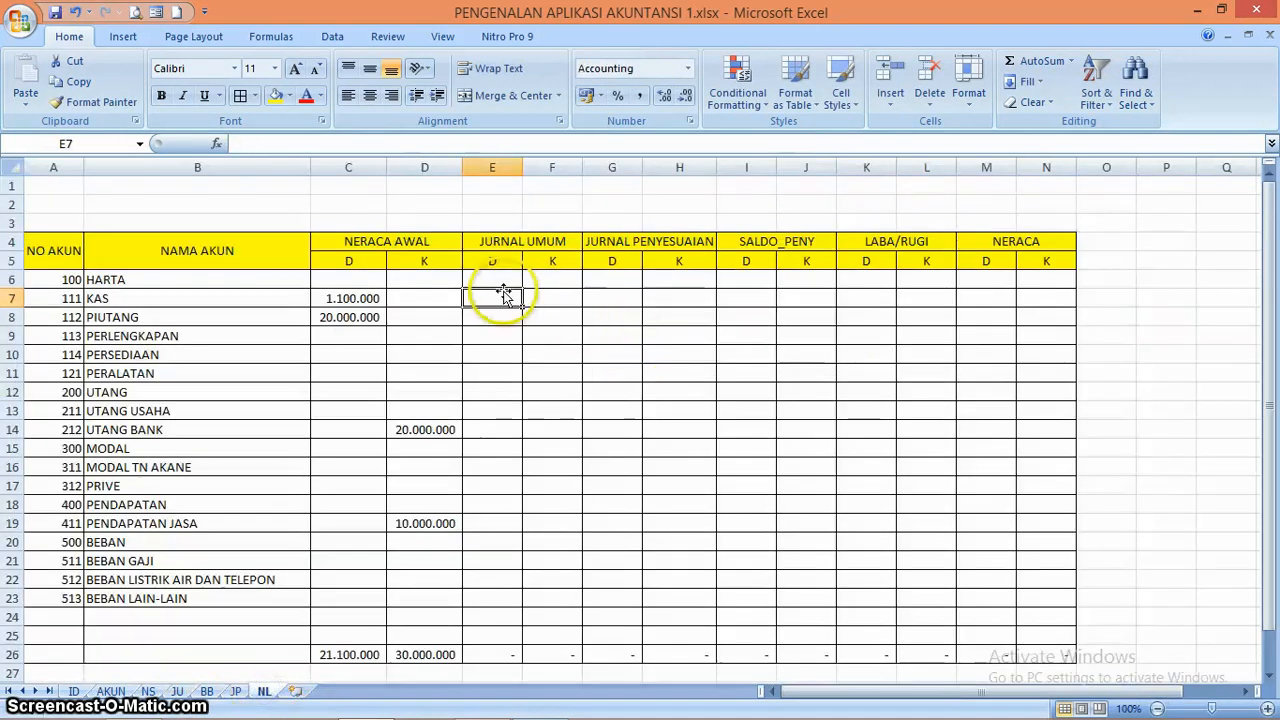
pyautogui.click(499, 280)
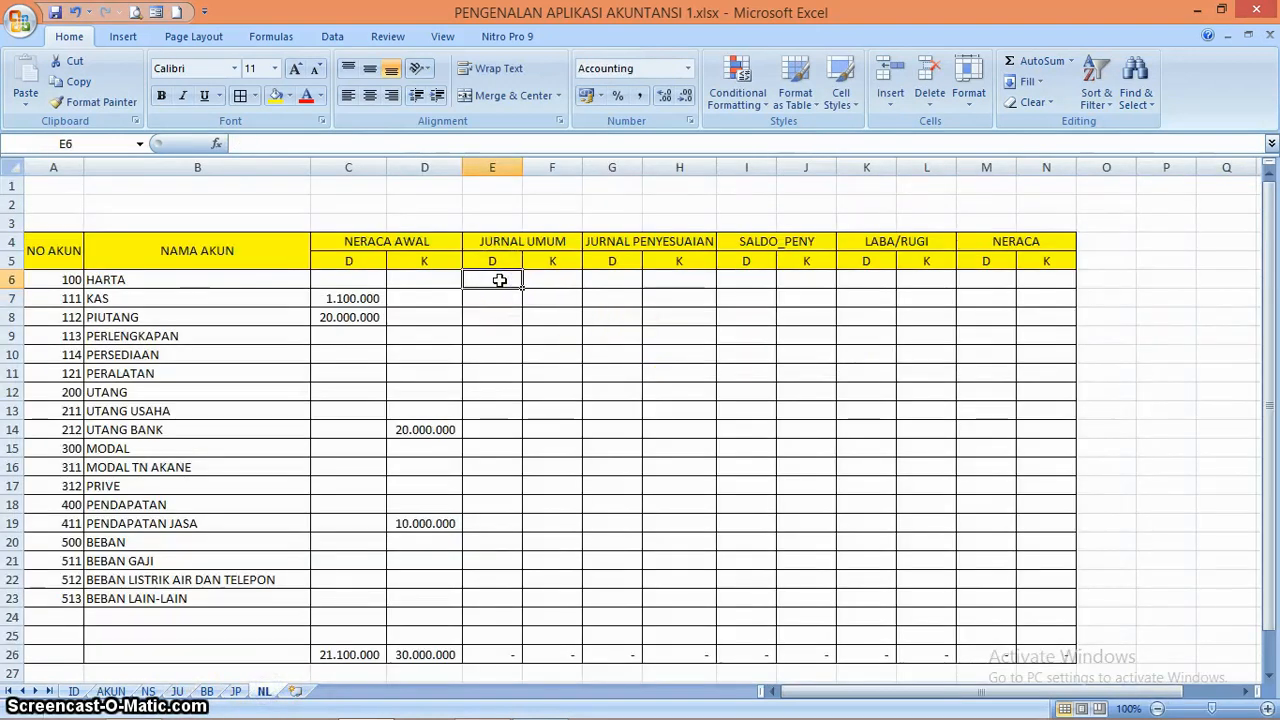
pyautogui.write('=SUM')
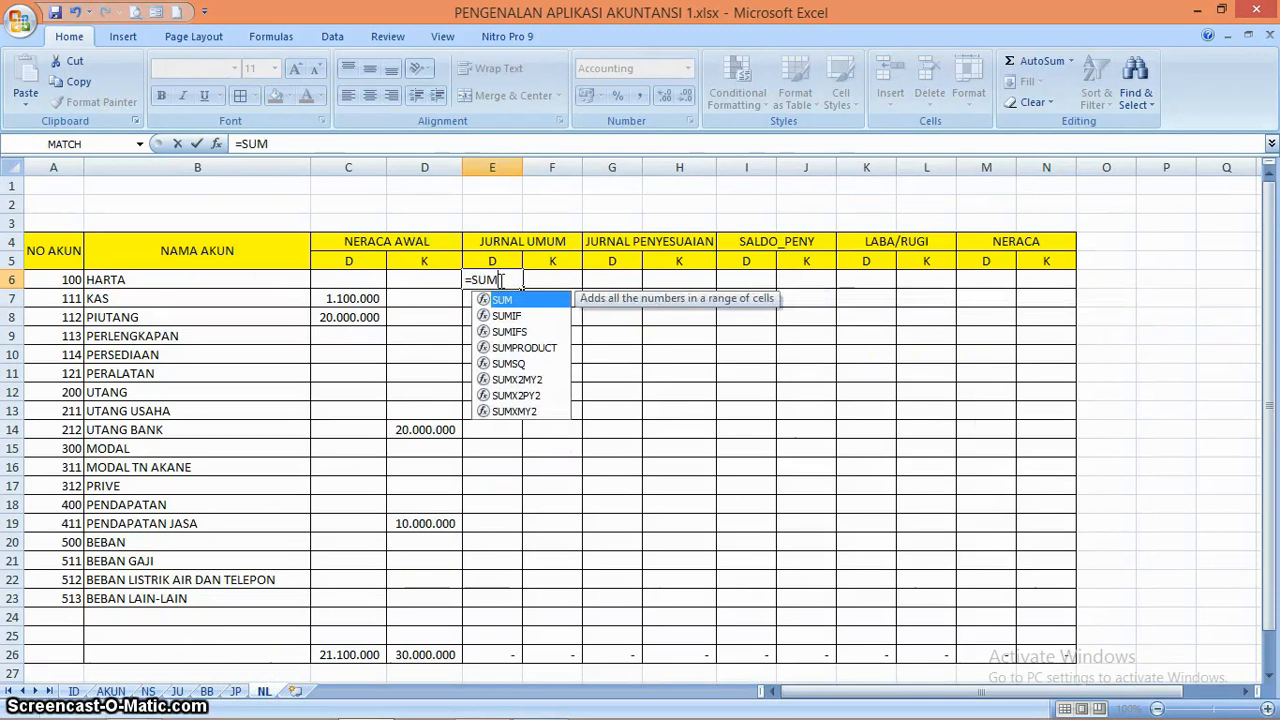
pyautogui.write('IF(')
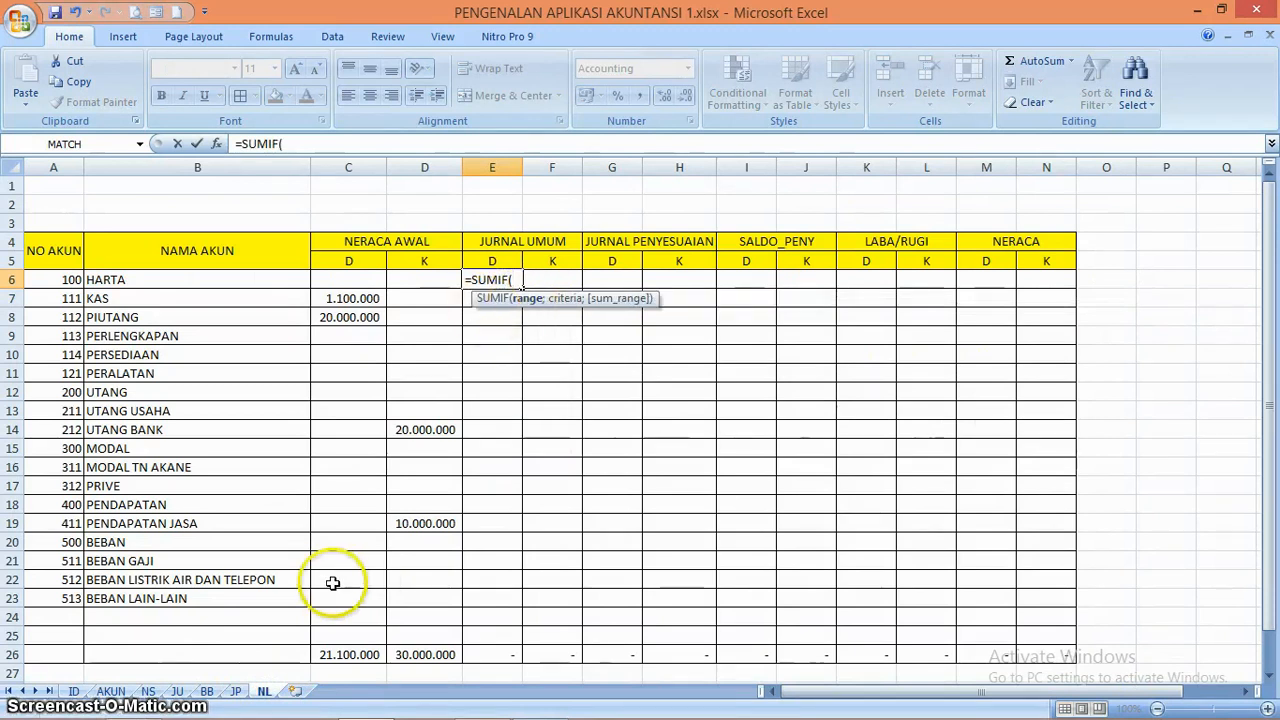
pyautogui.click(183, 691)
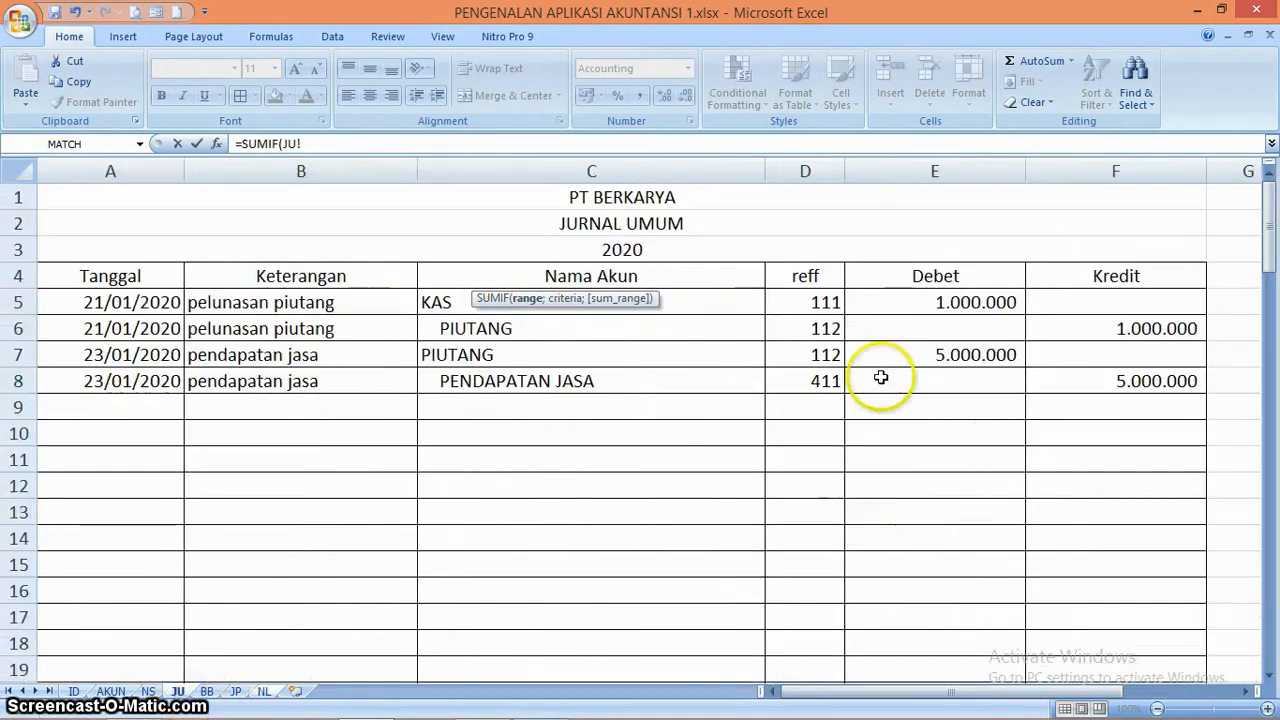
pyautogui.moveTo(816, 280); pyautogui.dragTo(1073, 630)
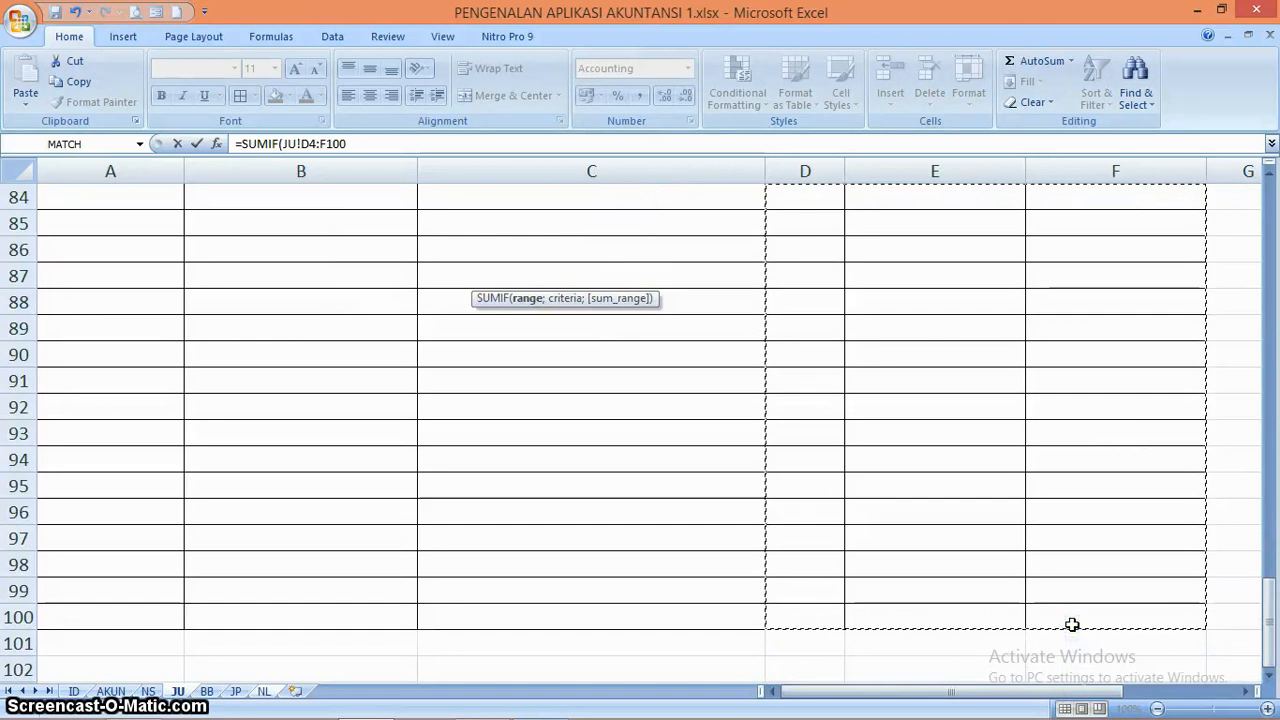
pyautogui.press('F4')
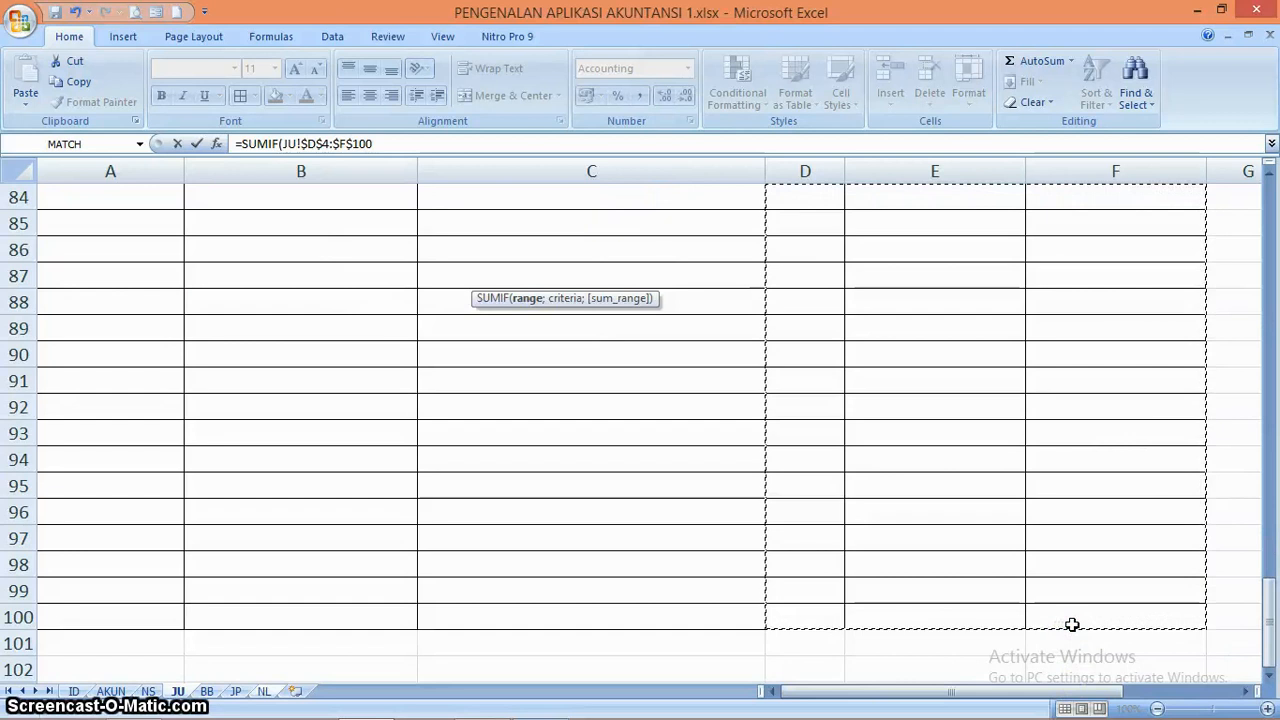
pyautogui.write(';')
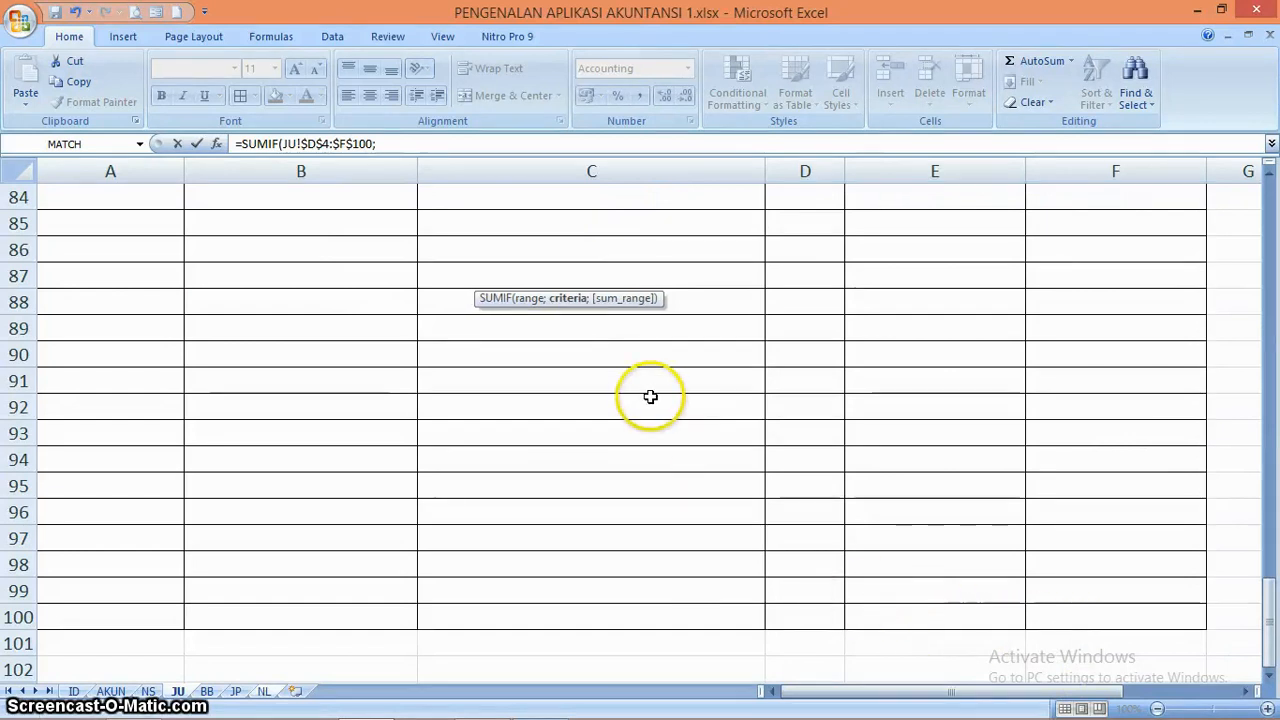
# Complete the E6 SUMIF with criterion NL!A6 and the absolute sum range JU!$E$4:$E$100
pyautogui.click(266, 691)
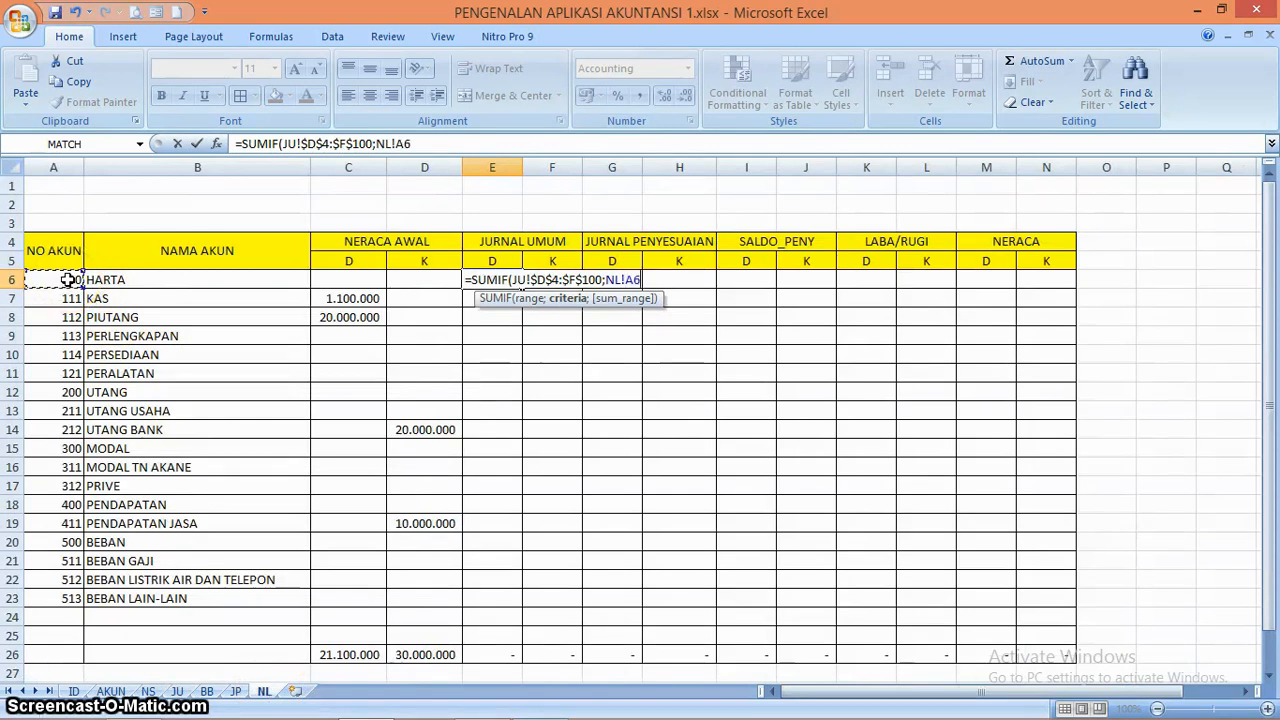
pyautogui.write(';')
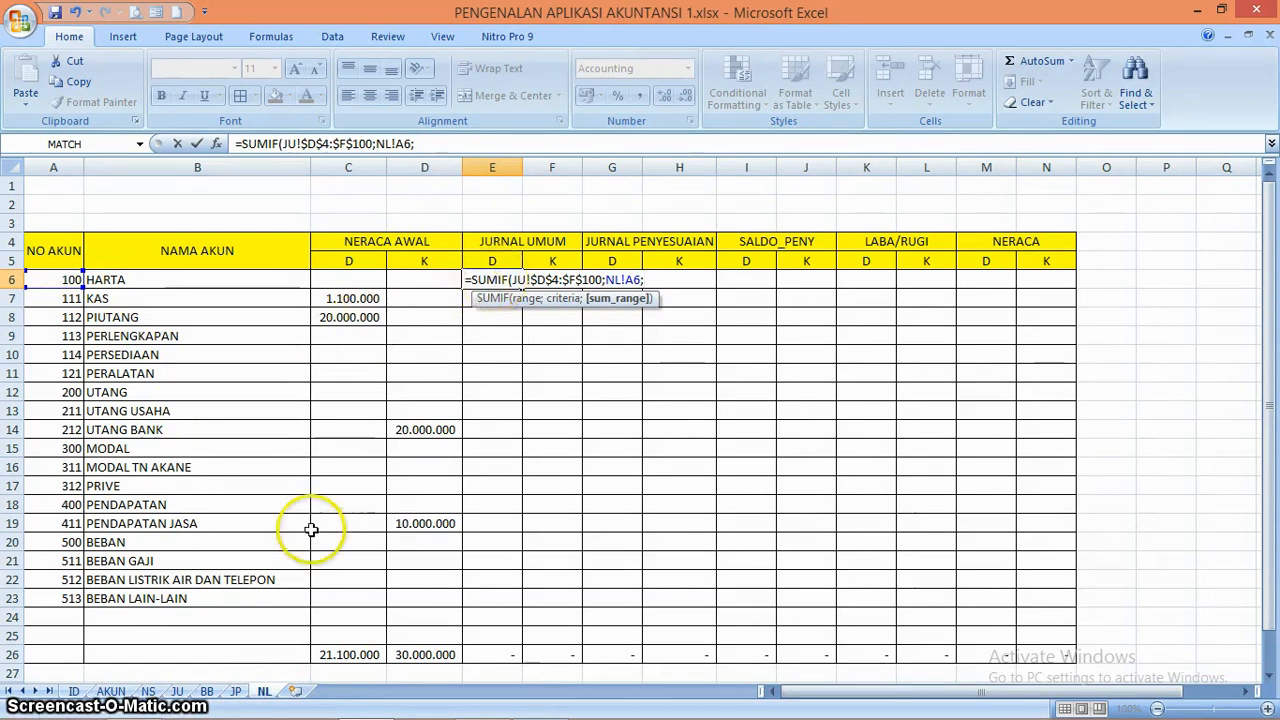
pyautogui.click(178, 691)
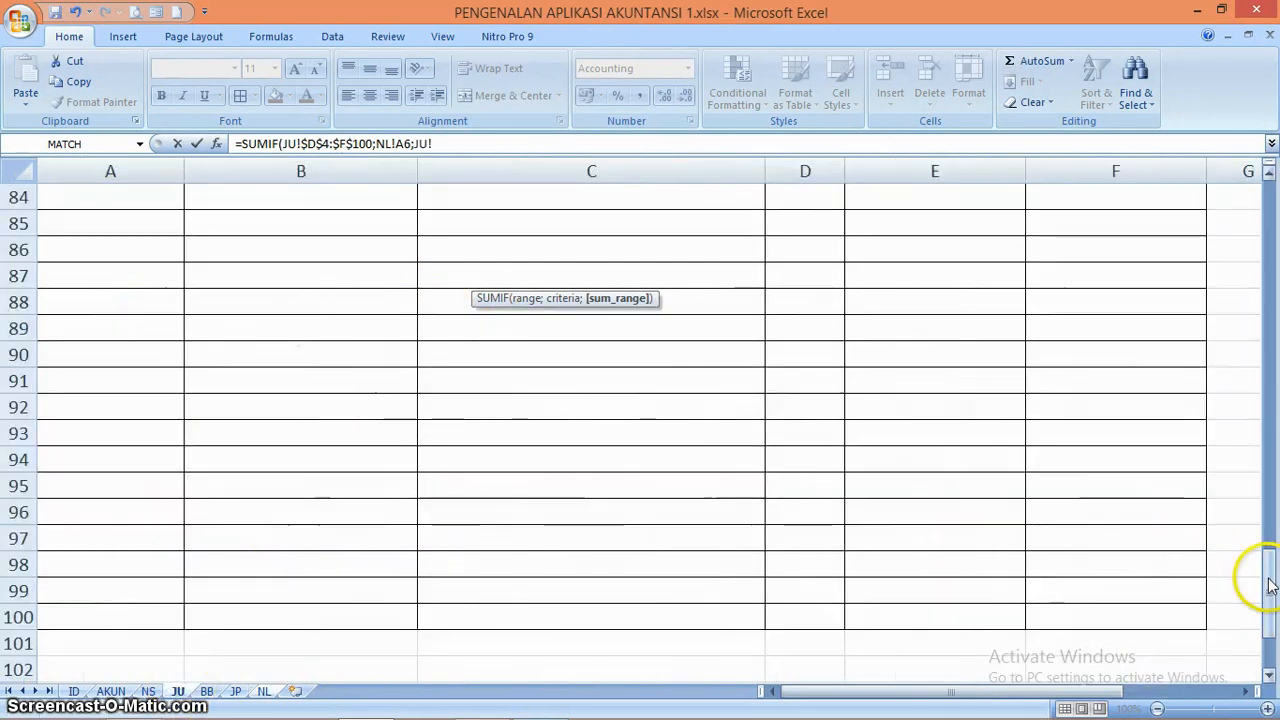
pyautogui.moveTo(1270, 585); pyautogui.dragTo(1246, 189)
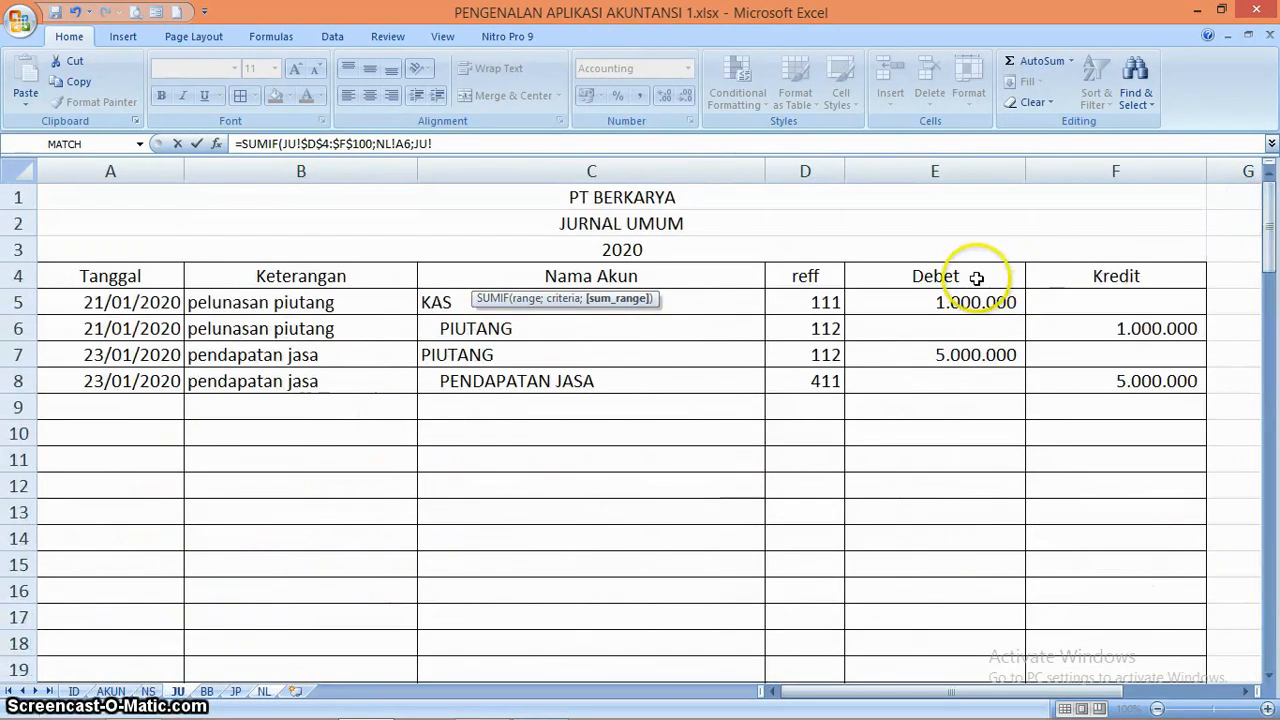
pyautogui.moveTo(970, 323); pyautogui.dragTo(974, 617)
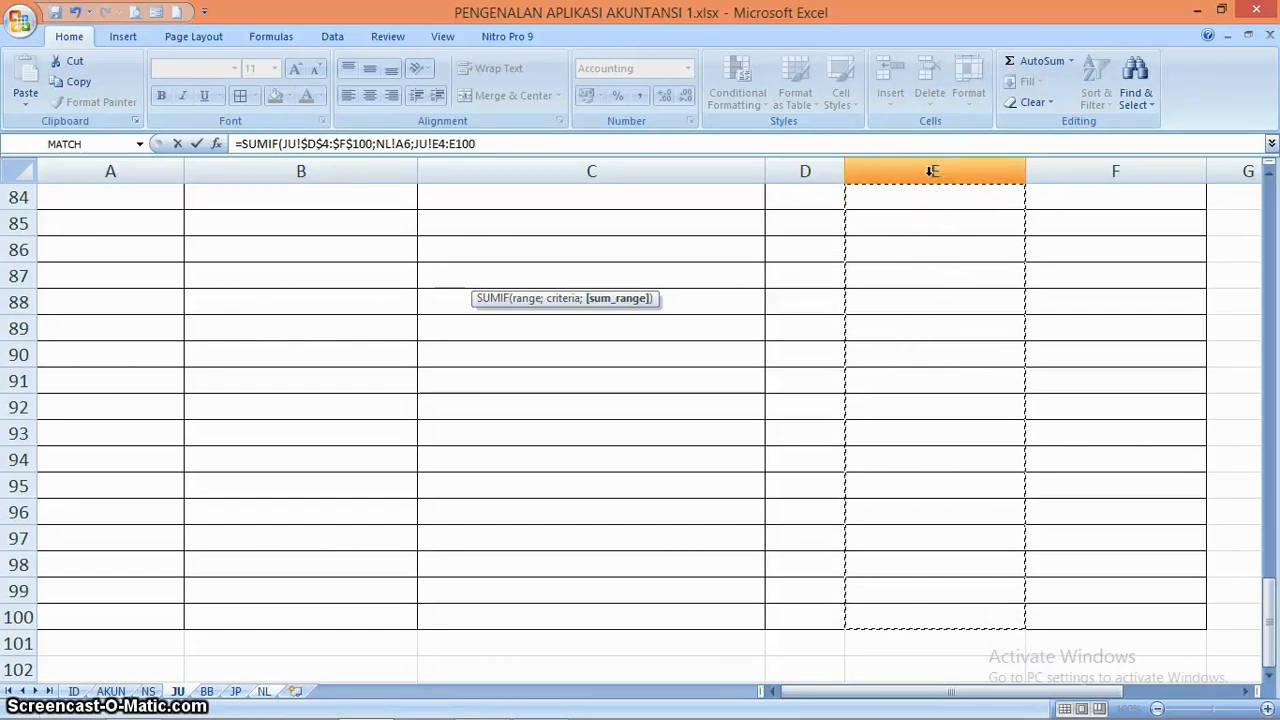
pyautogui.press('F4')
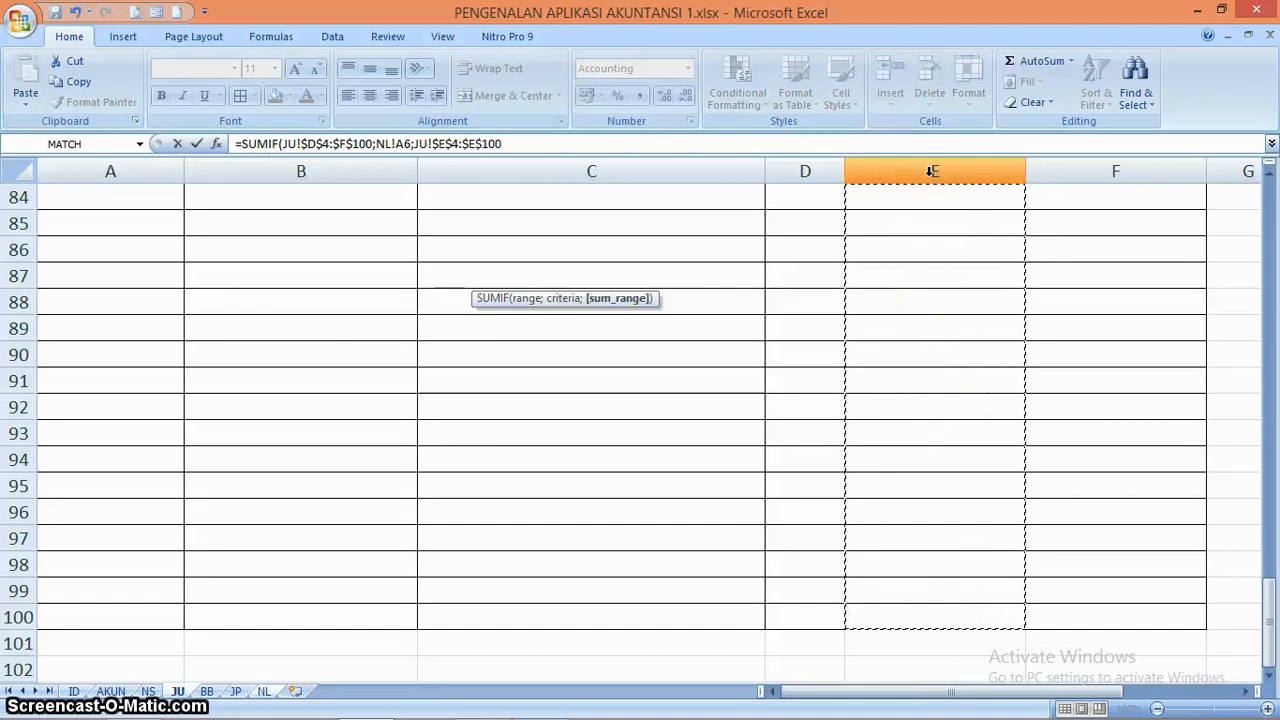
pyautogui.press('Return')
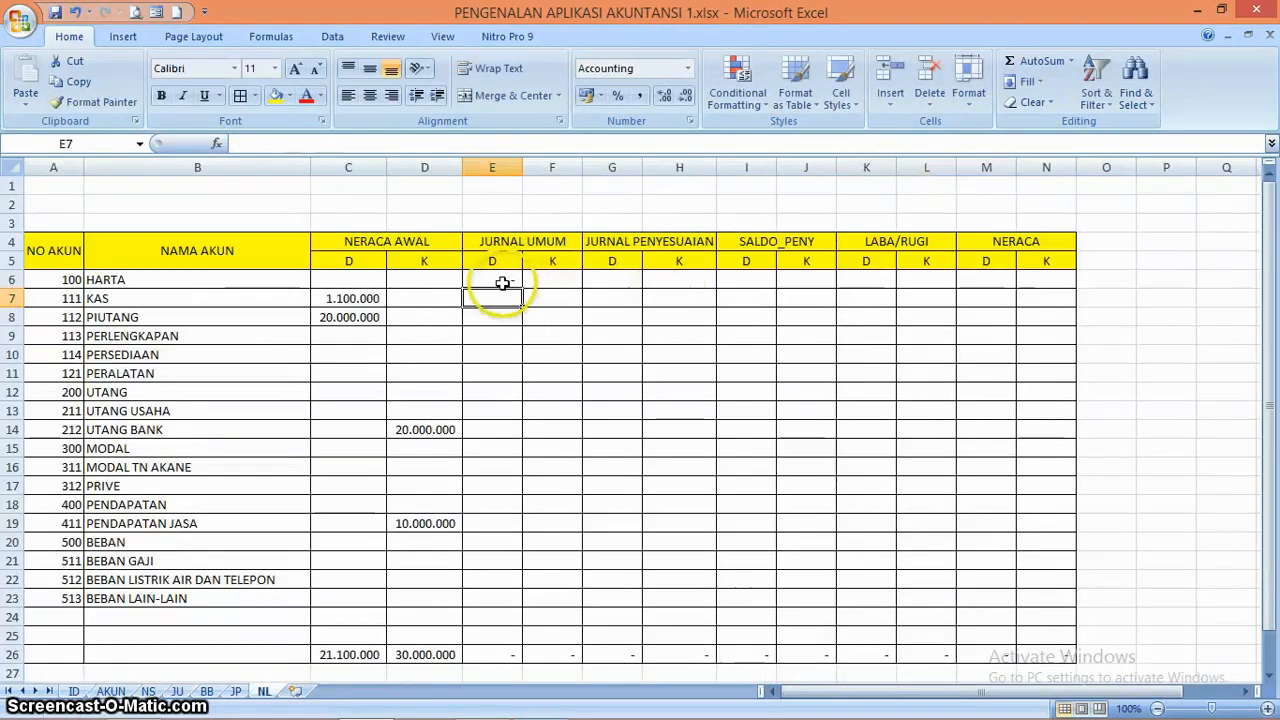
# Check the E6 SUMIF formula against the reff and Debet columns of the JU journal
pyautogui.click(502, 283)
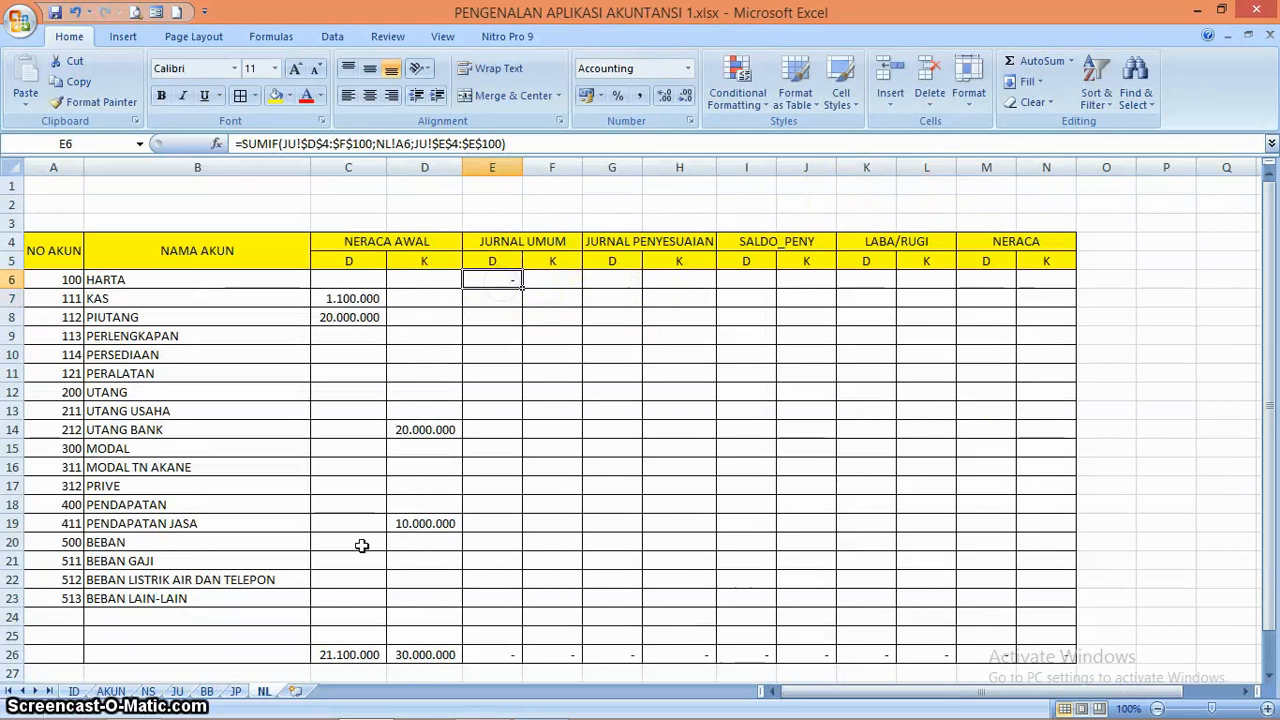
pyautogui.click(178, 691)
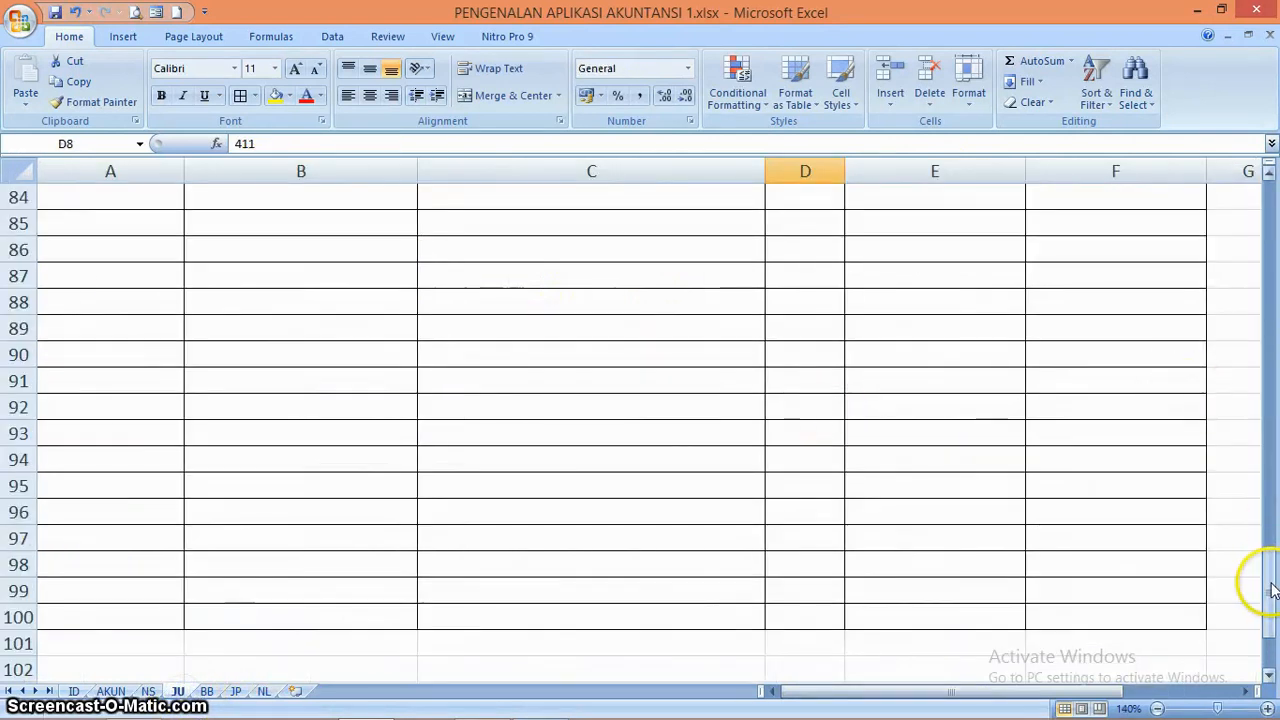
pyautogui.moveTo(1272, 590); pyautogui.dragTo(1268, 205)
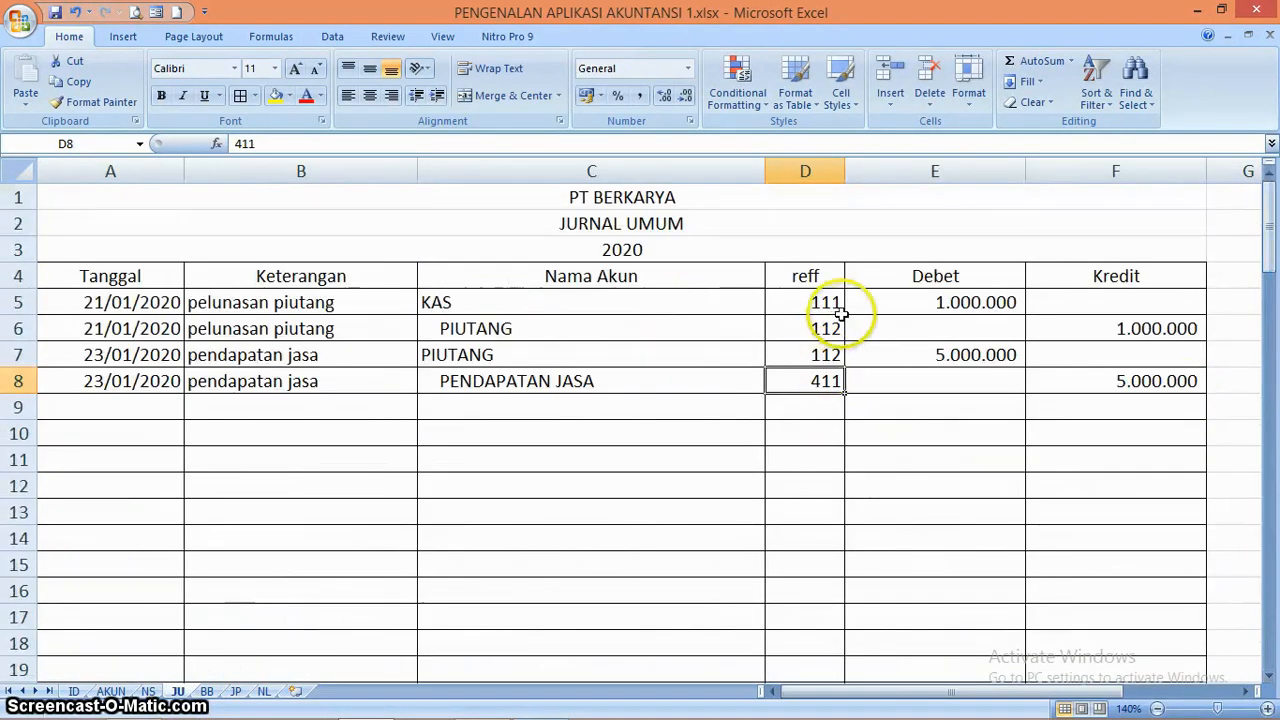
# Copy the E6 SUMIF formula down to E7 on the NL sheet and widen columns E through N to fit the amounts
pyautogui.click(884, 302)
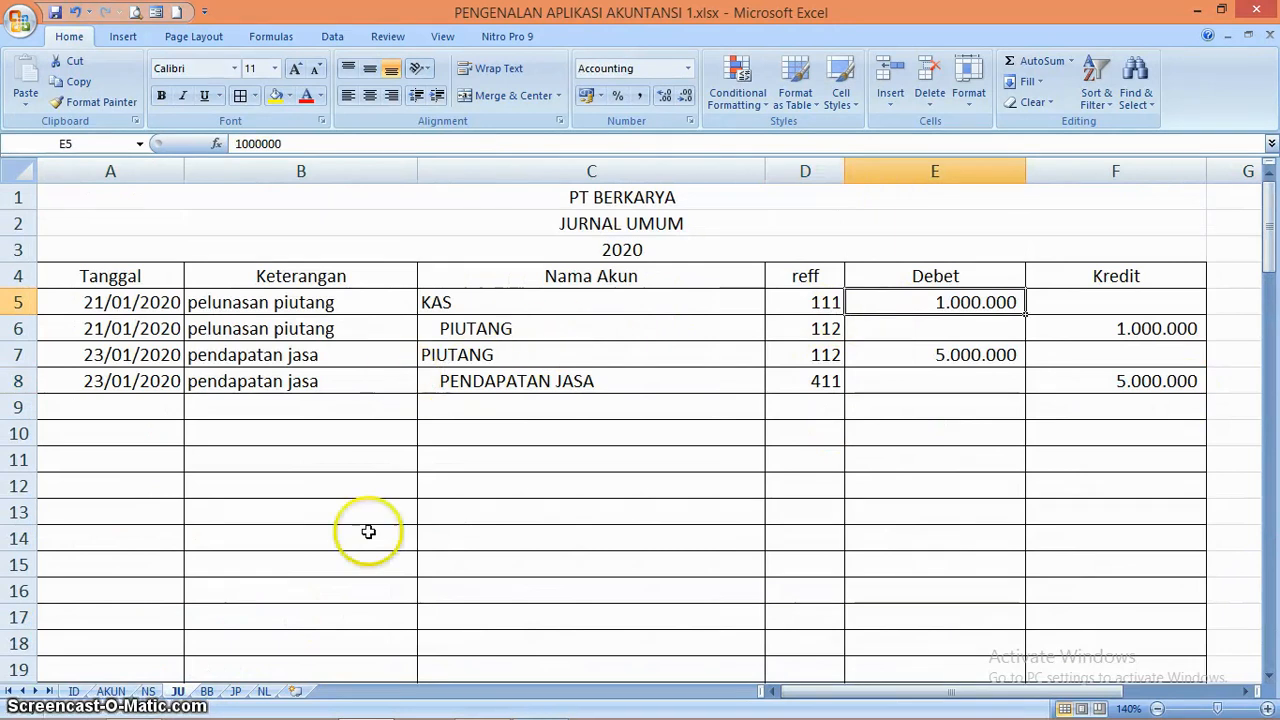
pyautogui.click(263, 691)
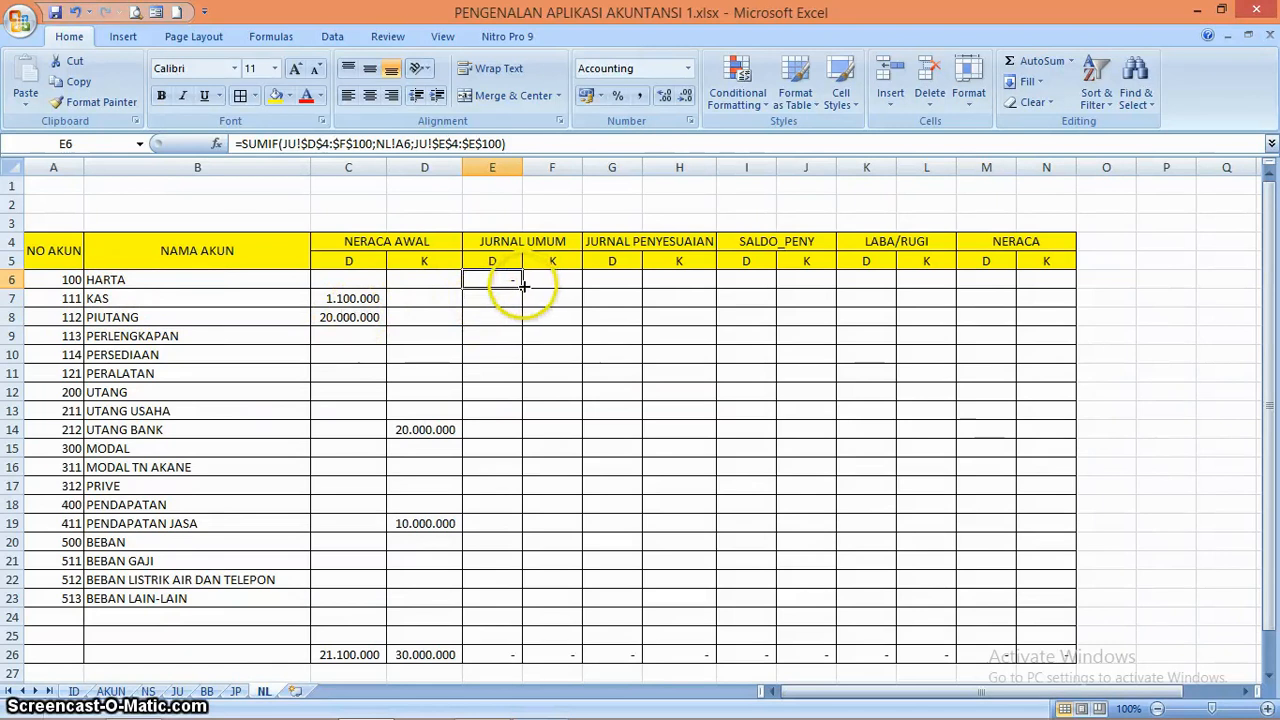
pyautogui.moveTo(521, 285); pyautogui.dragTo(524, 310)
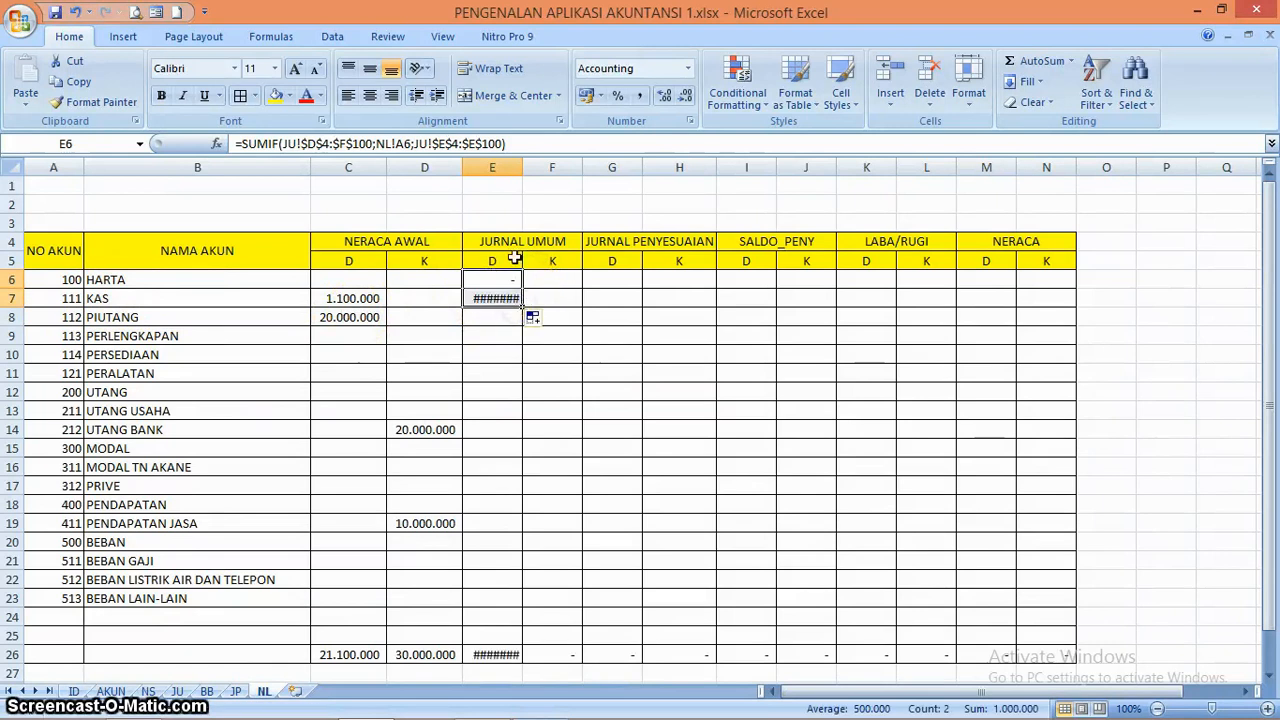
pyautogui.moveTo(505, 166); pyautogui.dragTo(1085, 169)
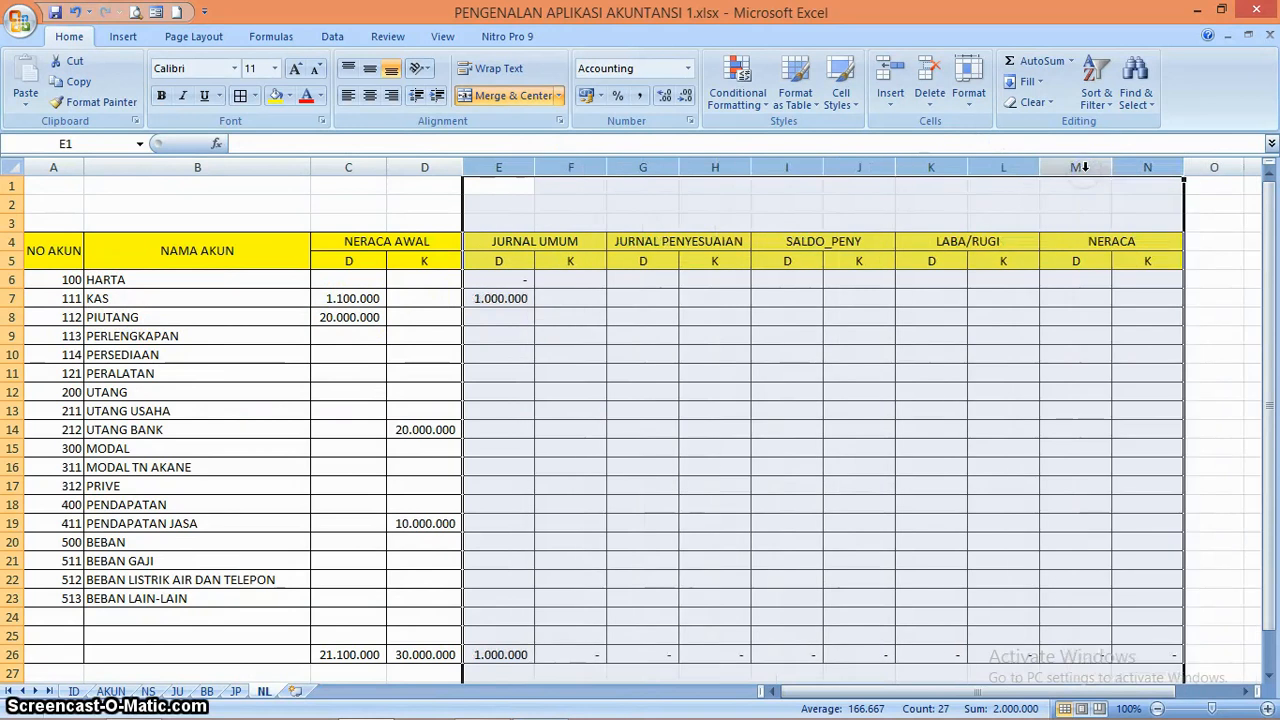
pyautogui.click(507, 335)
pyautogui.click(503, 301)
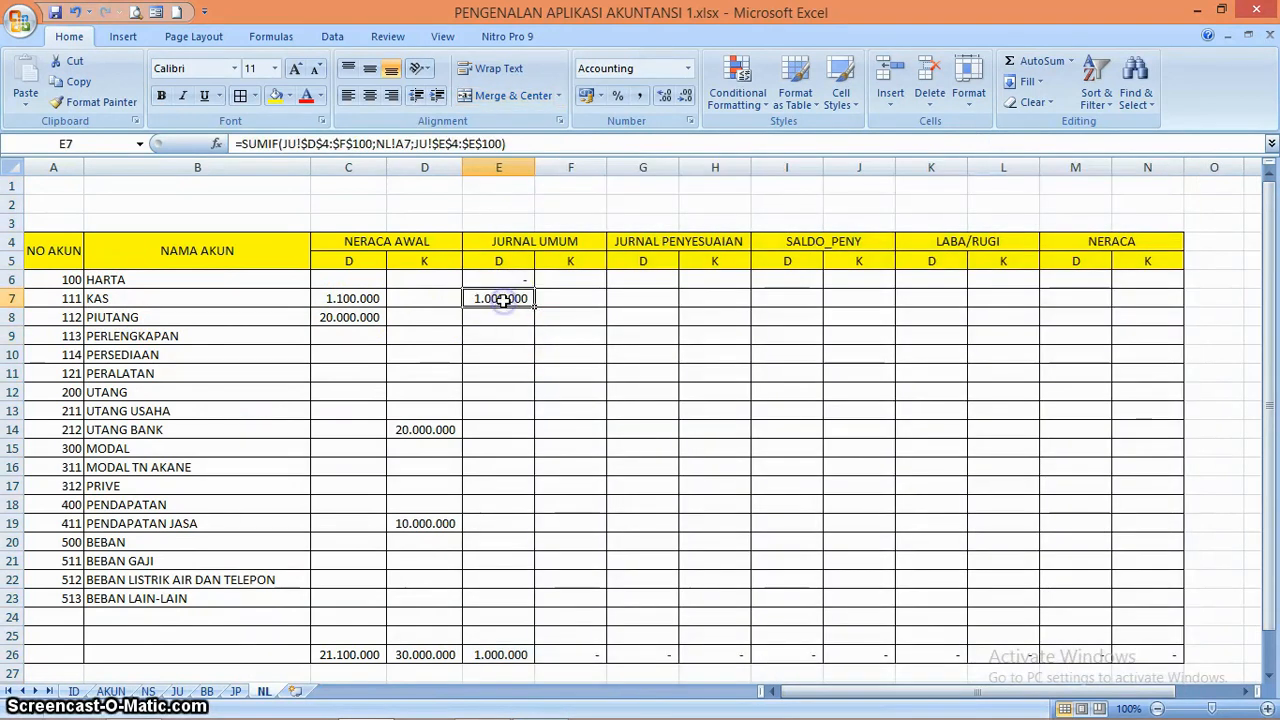
# Set the reff code in cell D7 of the JU sheet to 111 and return to the NL sheet
pyautogui.click(178, 691)
pyautogui.click(955, 308)
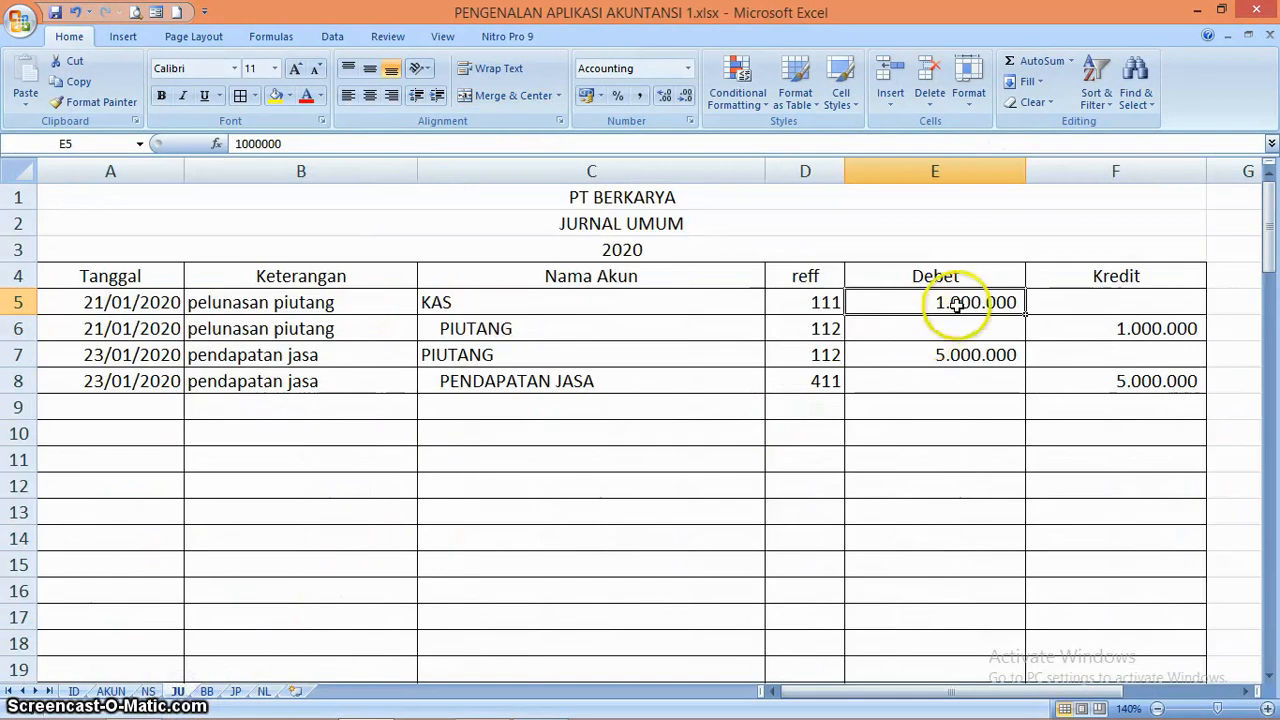
pyautogui.click(827, 354)
pyautogui.write('111')
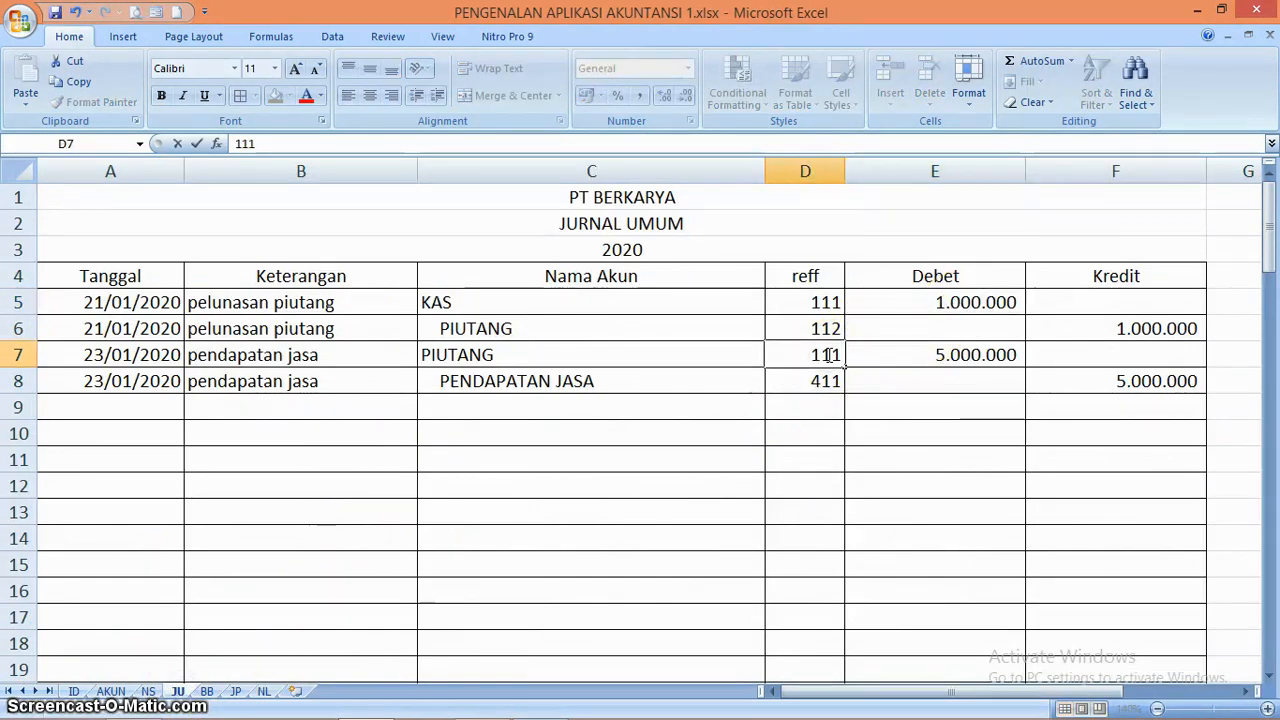
pyautogui.press('Return')
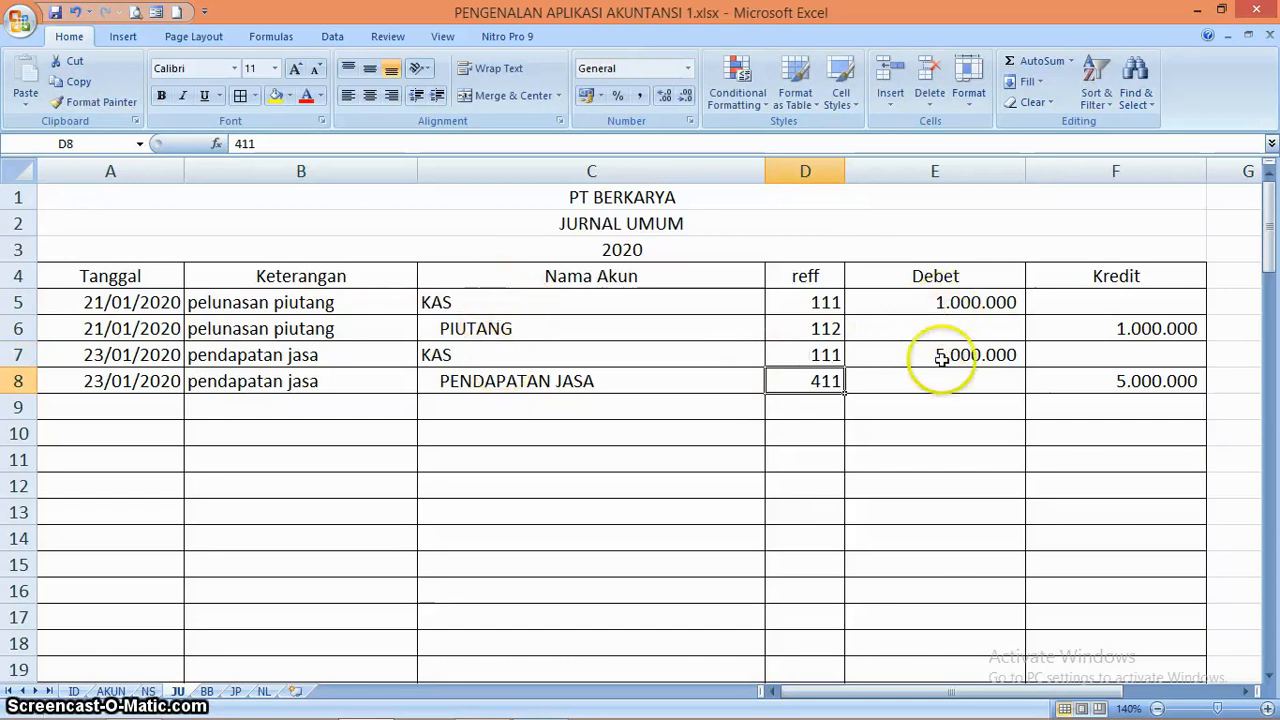
pyautogui.click(263, 691)
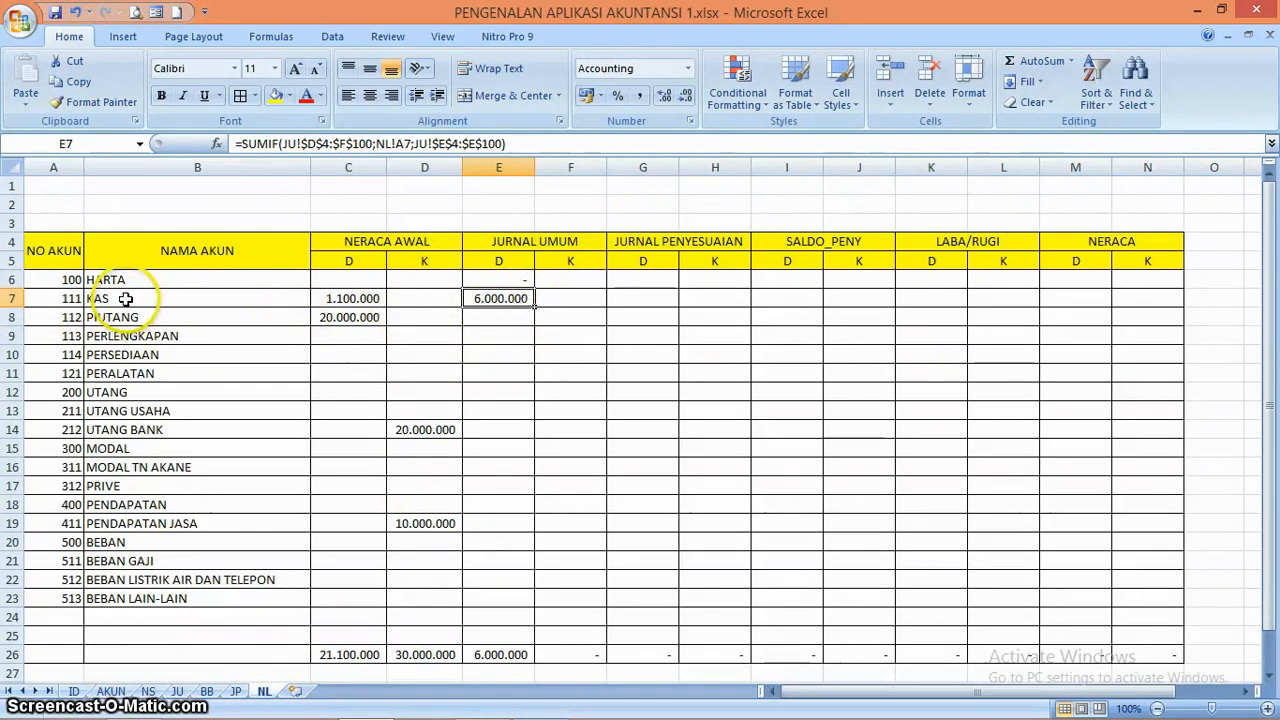
# Fill the E6 SUMIF formula down through E25 and inspect the formulas in E19, E24 and A24
pyautogui.click(502, 279)
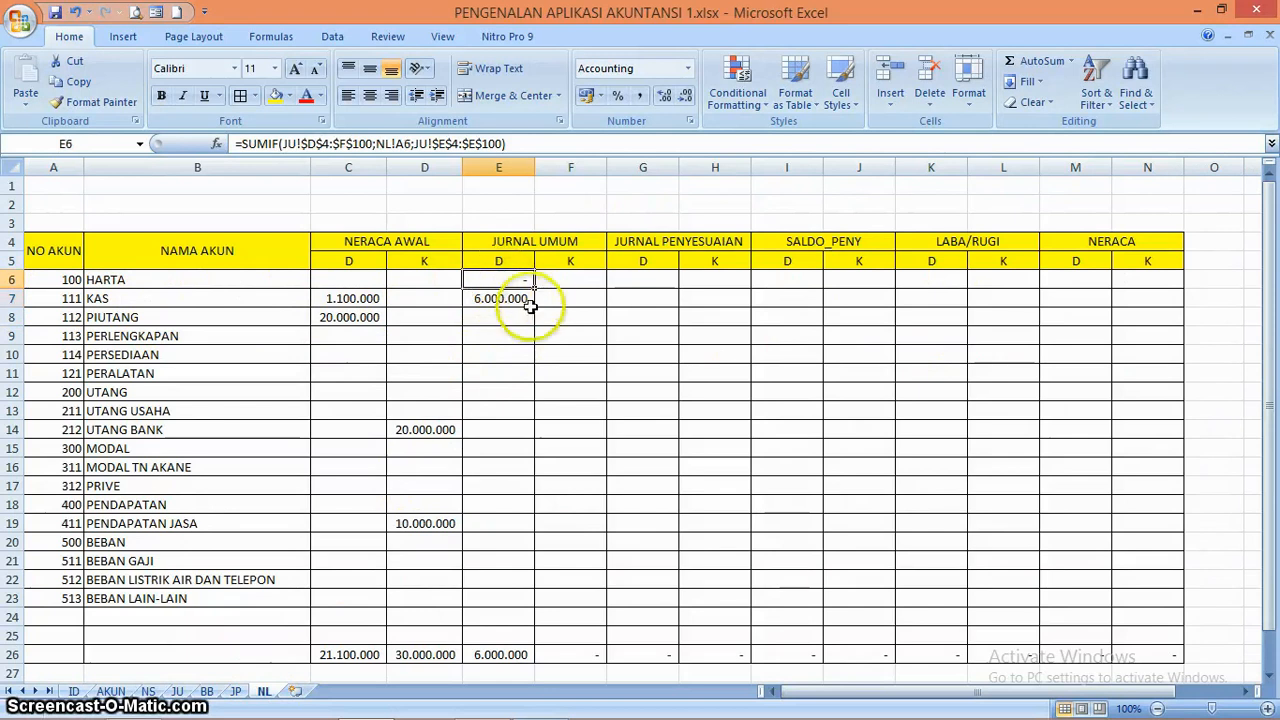
pyautogui.moveTo(535, 286); pyautogui.dragTo(517, 637)
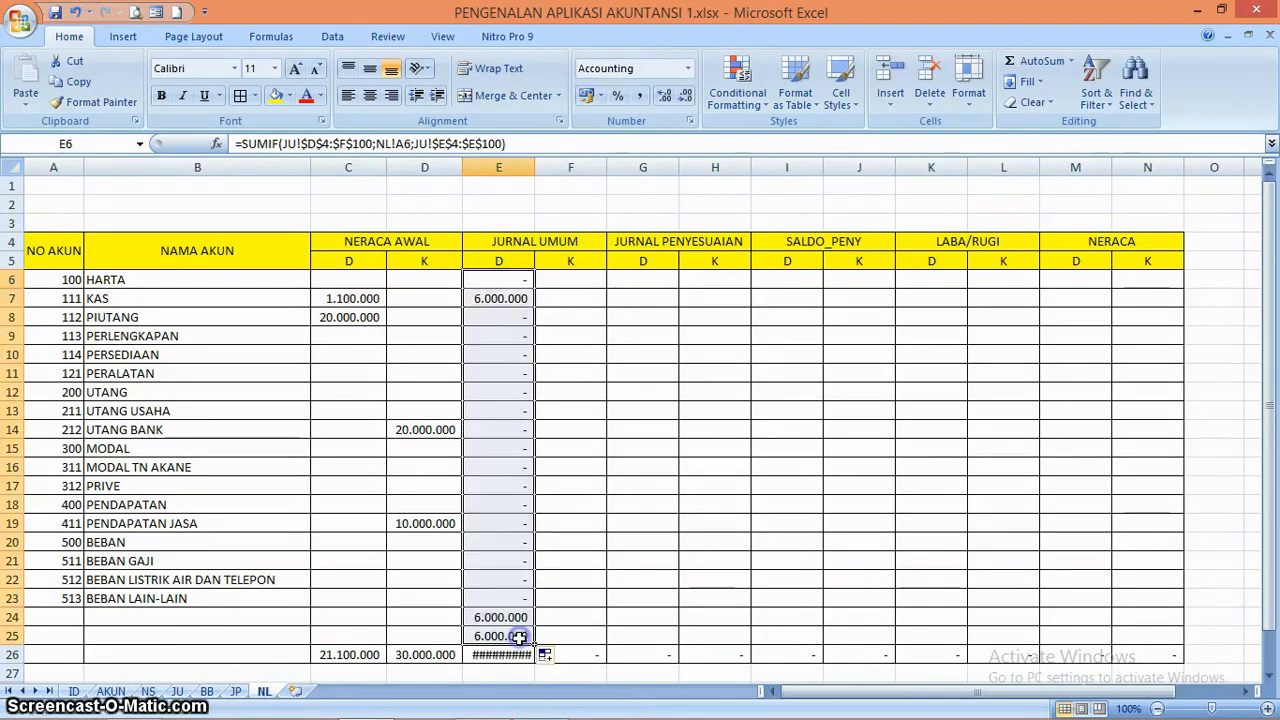
pyautogui.click(517, 523)
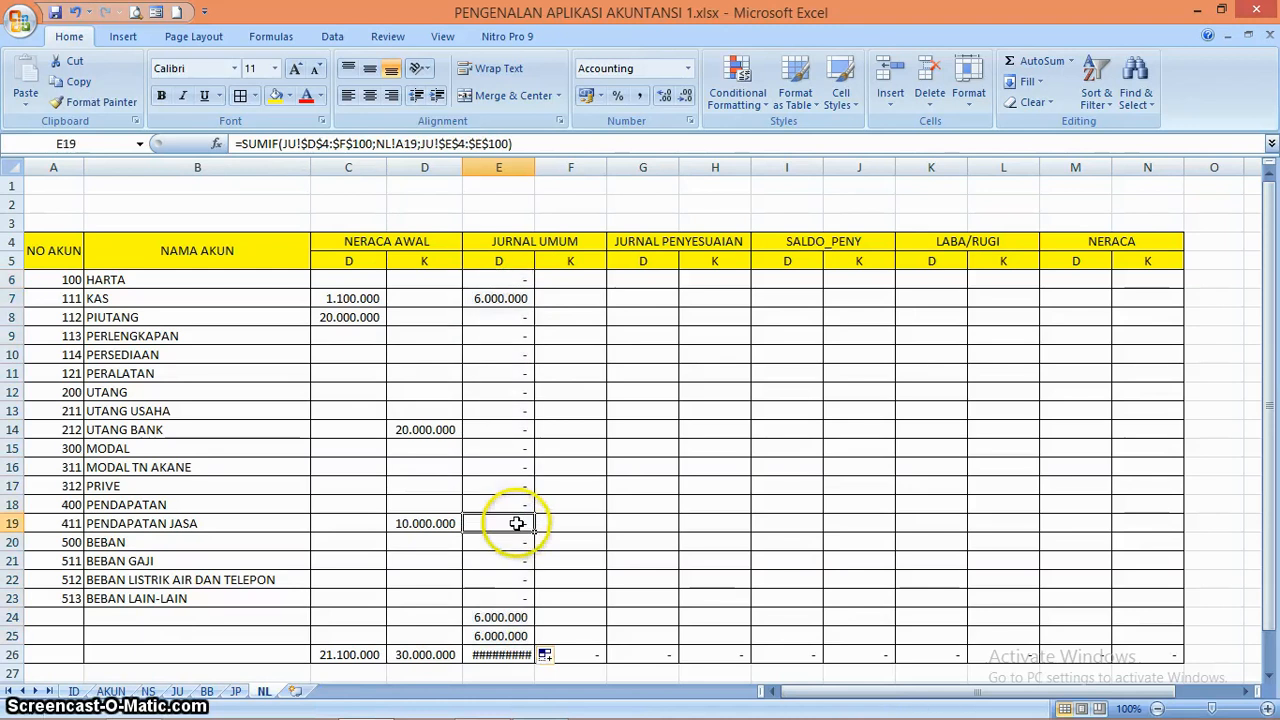
pyautogui.click(501, 615)
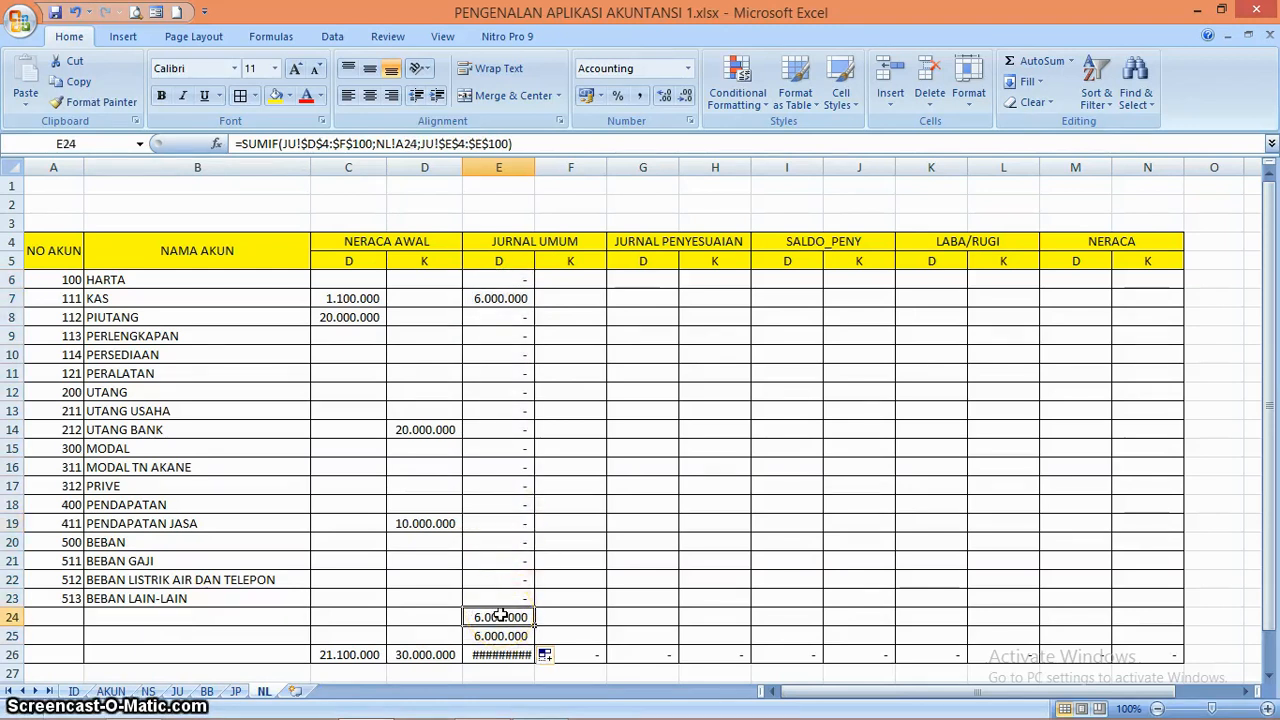
pyautogui.click(60, 621)
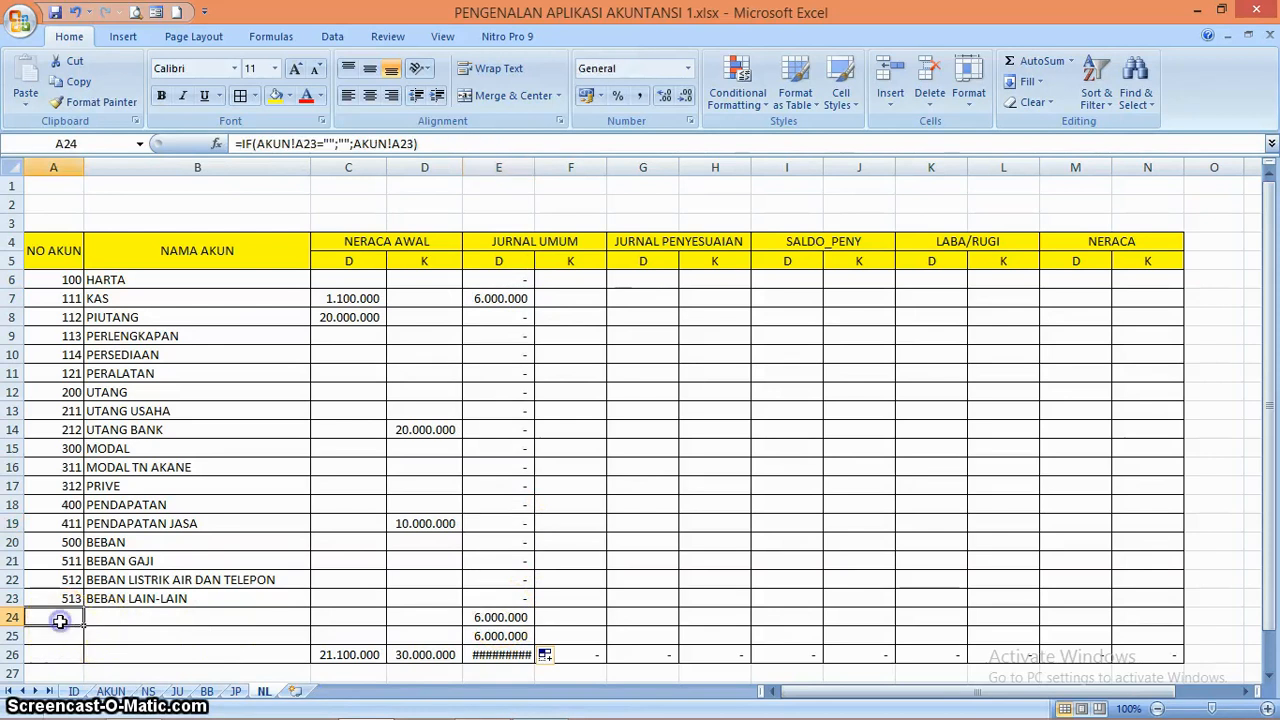
# Refill the E6 SUMIF formula only through E23 and clear the formulas from E24:E25
pyautogui.click(507, 283)
pyautogui.moveTo(535, 289); pyautogui.dragTo(535, 315)
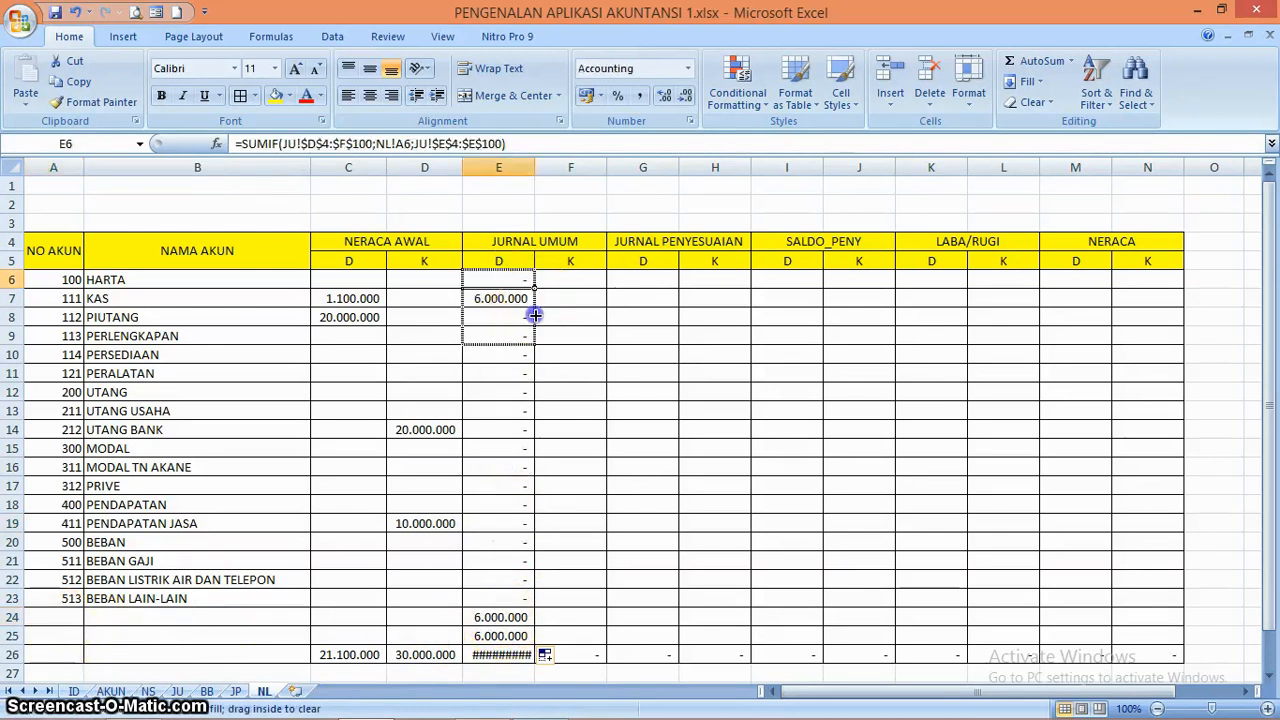
pyautogui.moveTo(525, 603); pyautogui.dragTo(505, 632)
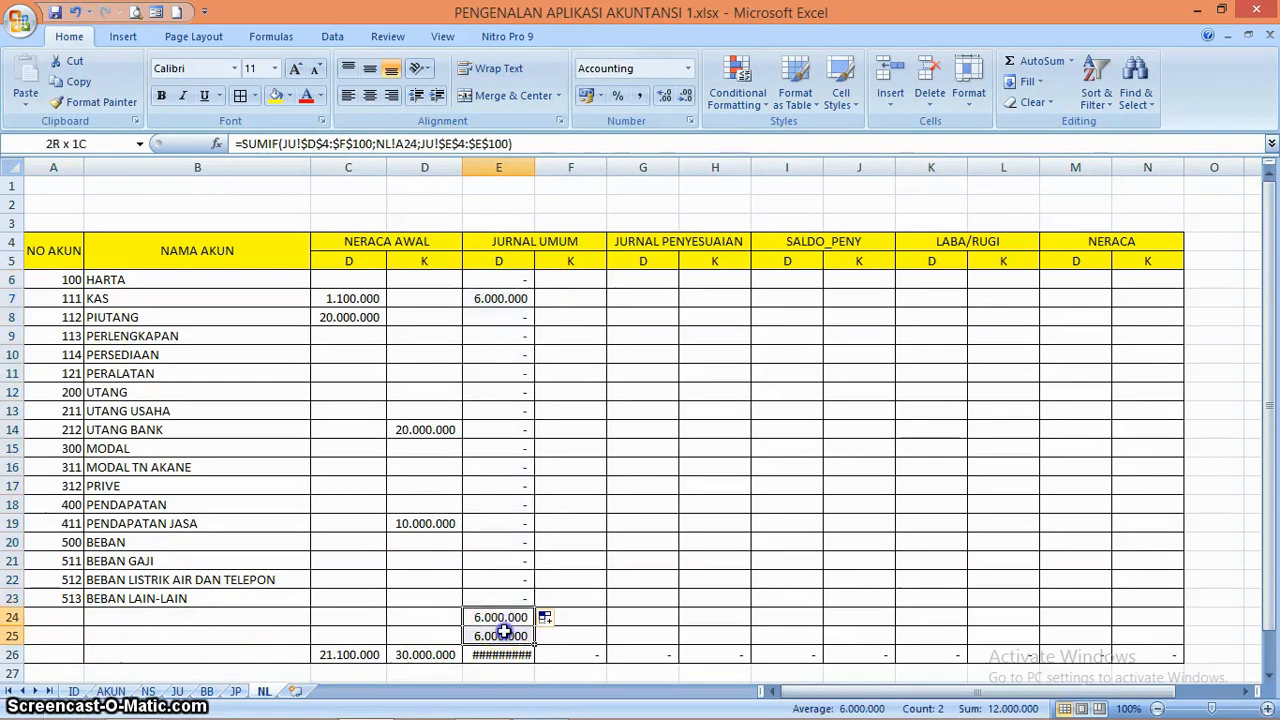
pyautogui.press('Delete')
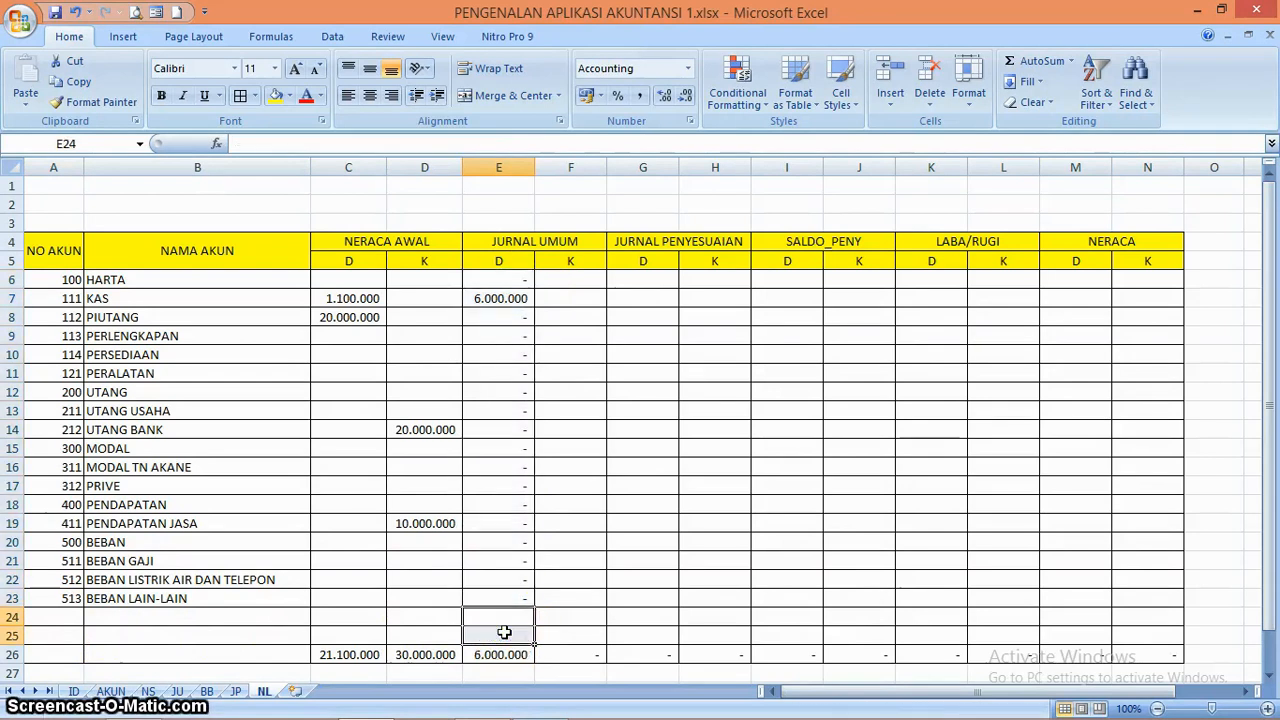
pyautogui.click(538, 578)
pyautogui.click(509, 616)
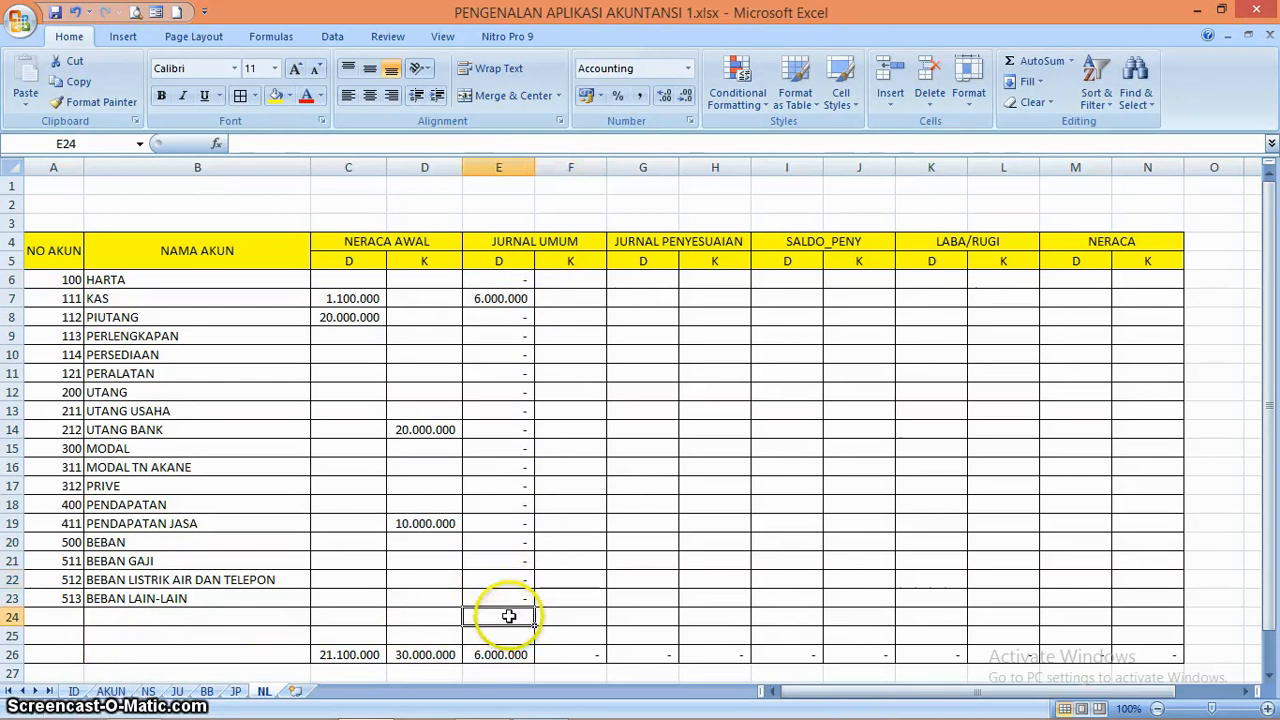
pyautogui.click(63, 618)
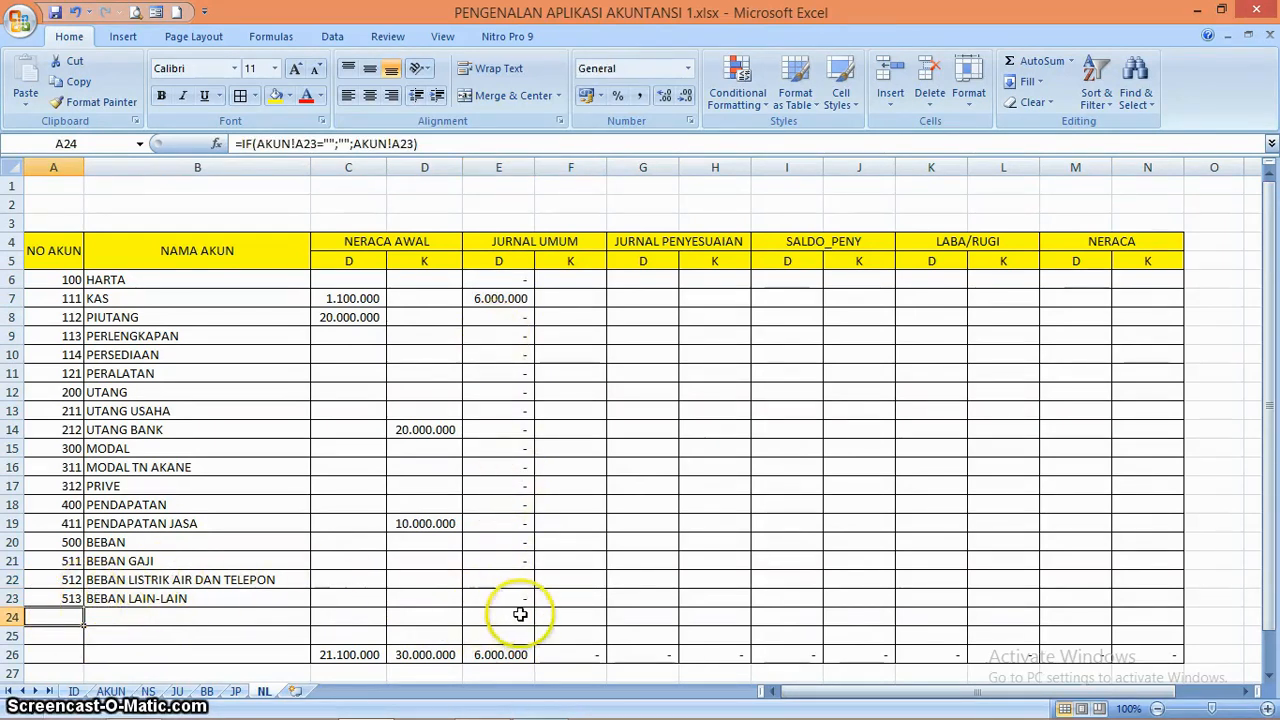
# Start a SUMIF formula in NL cell F6 with the absolute range JU!$D$4:$F$100
pyautogui.click(556, 285)
pyautogui.write('=')
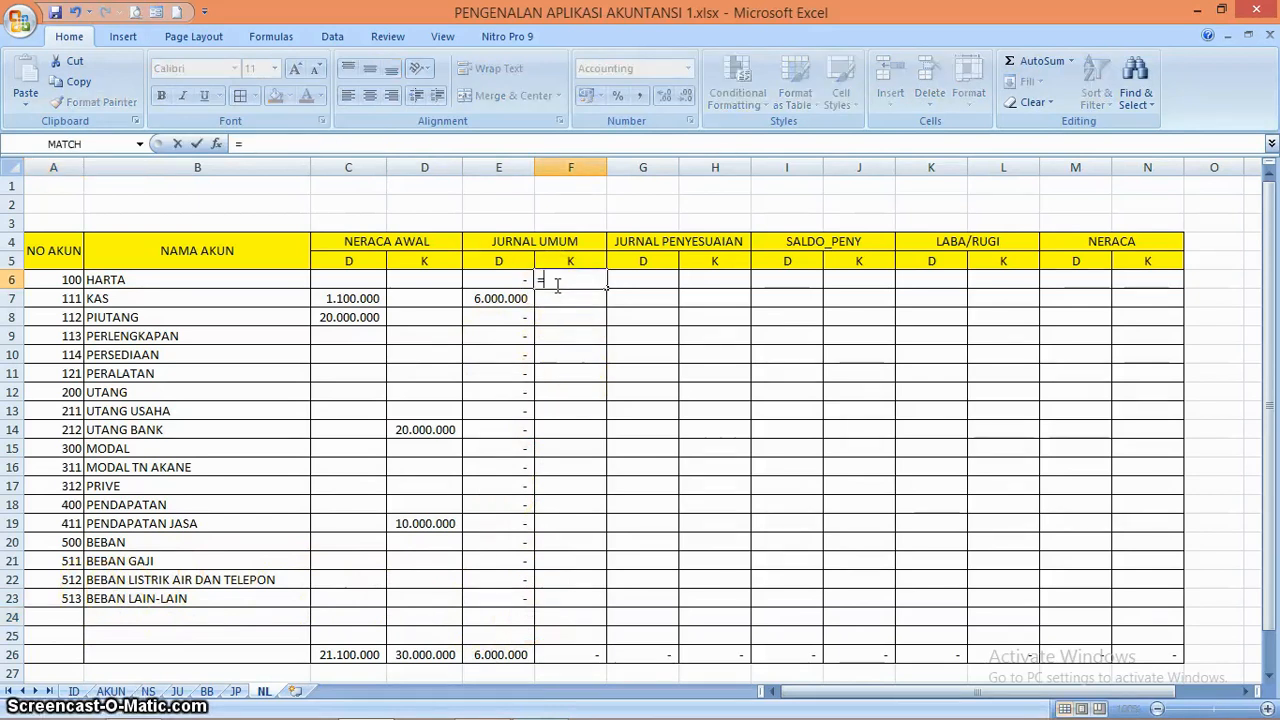
pyautogui.write('SUM')
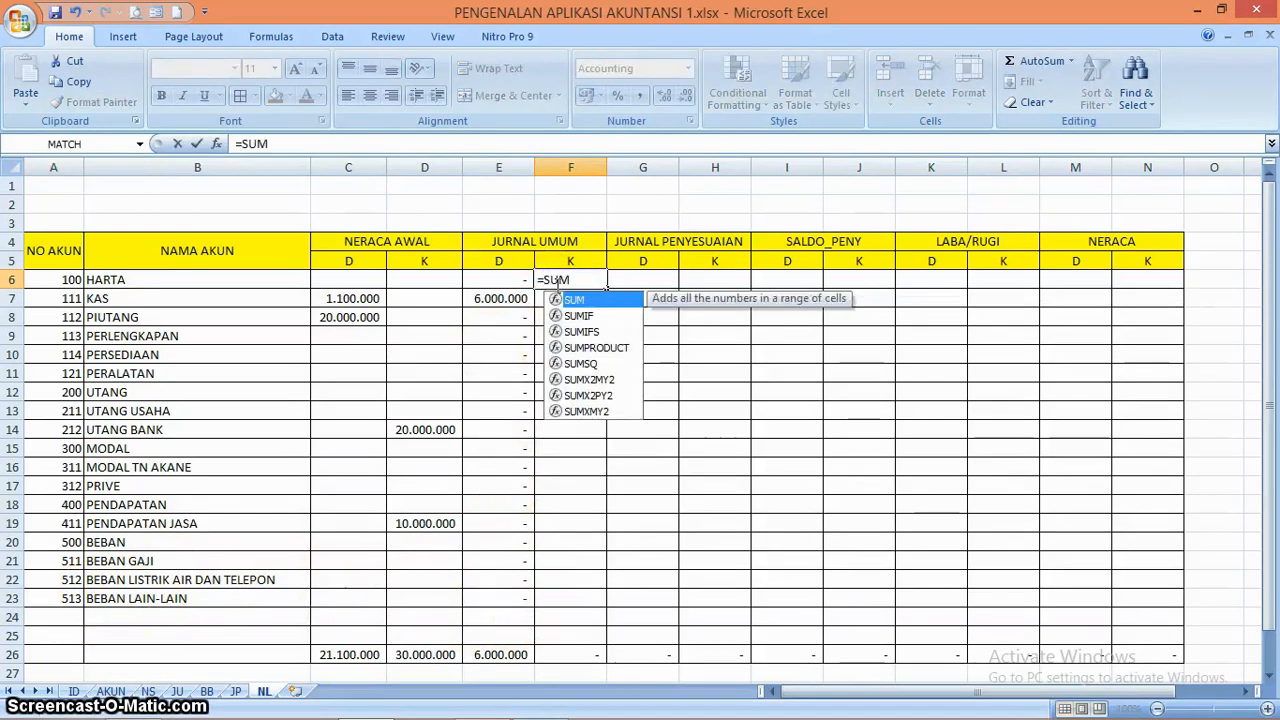
pyautogui.write('IF(')
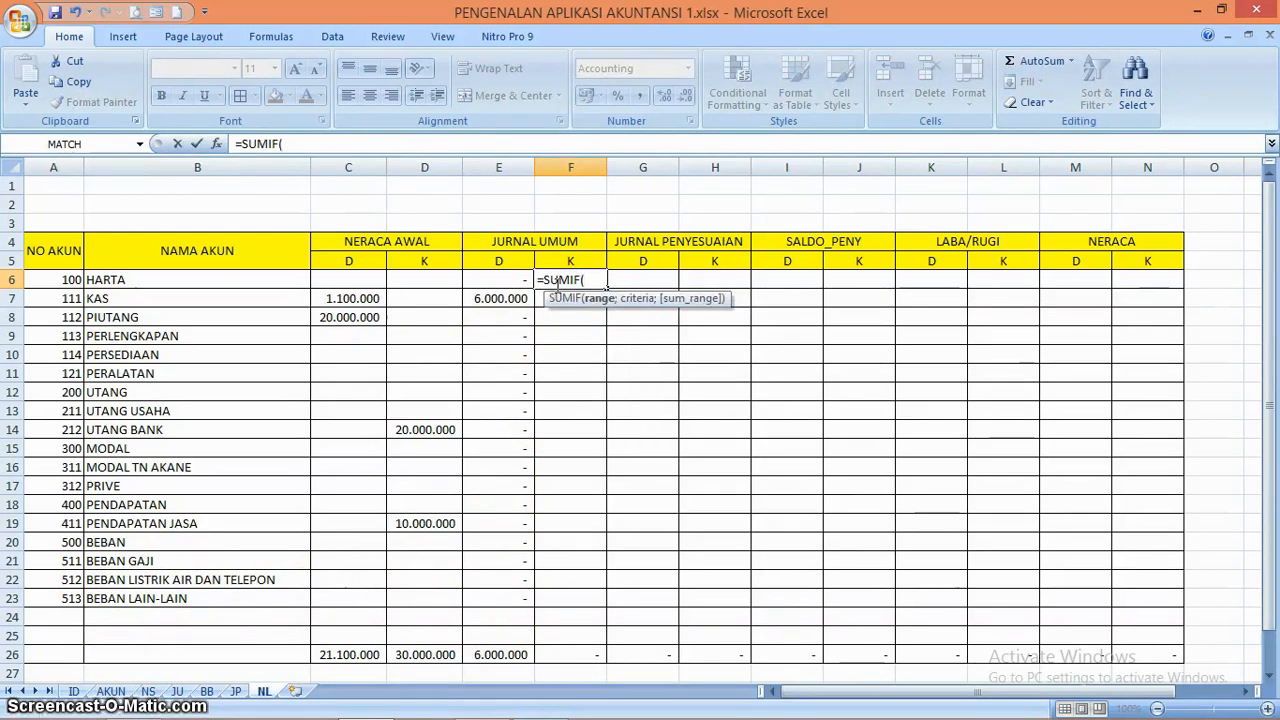
pyautogui.click(177, 691)
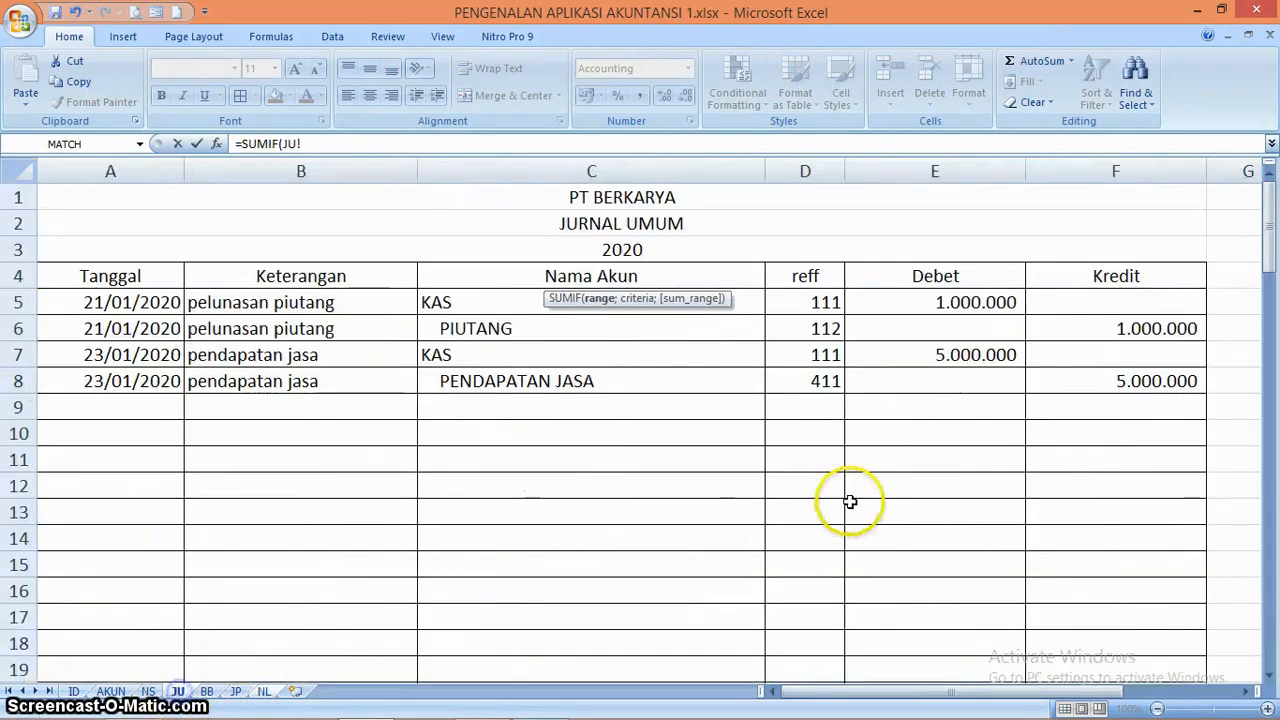
pyautogui.click(826, 277)
pyautogui.moveTo(1018, 290); pyautogui.dragTo(1085, 638)
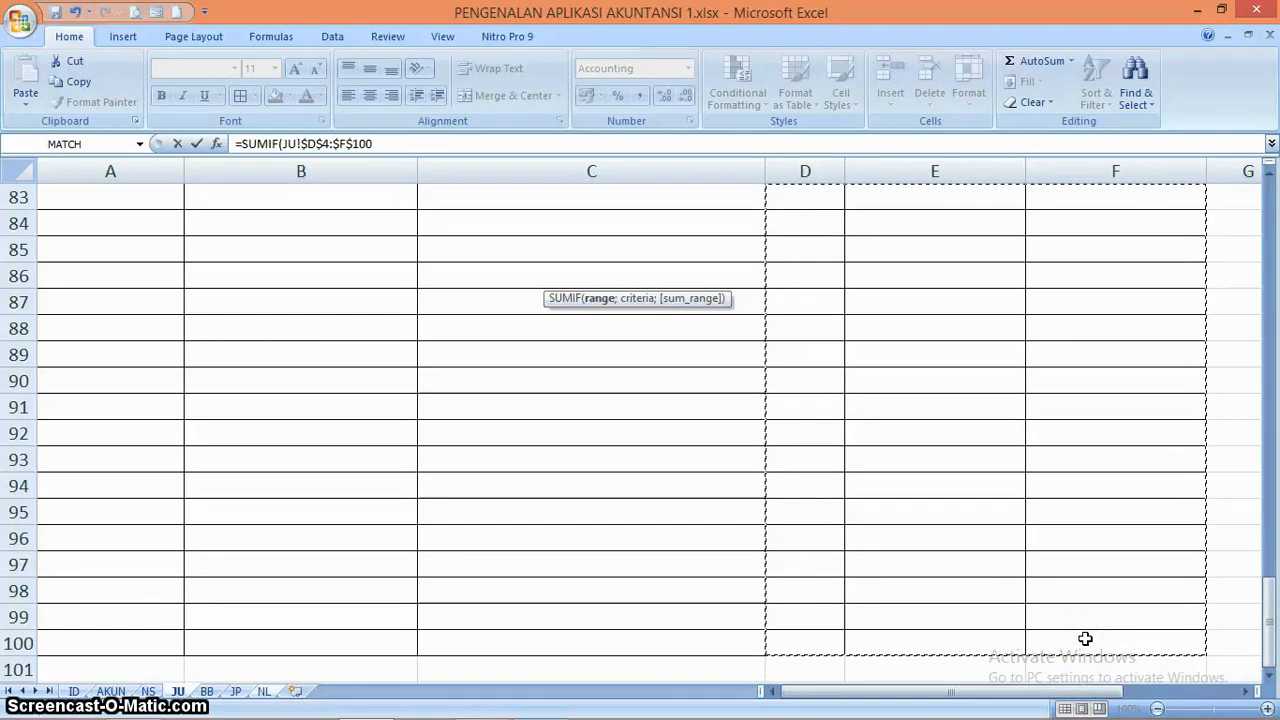
pyautogui.write(';')
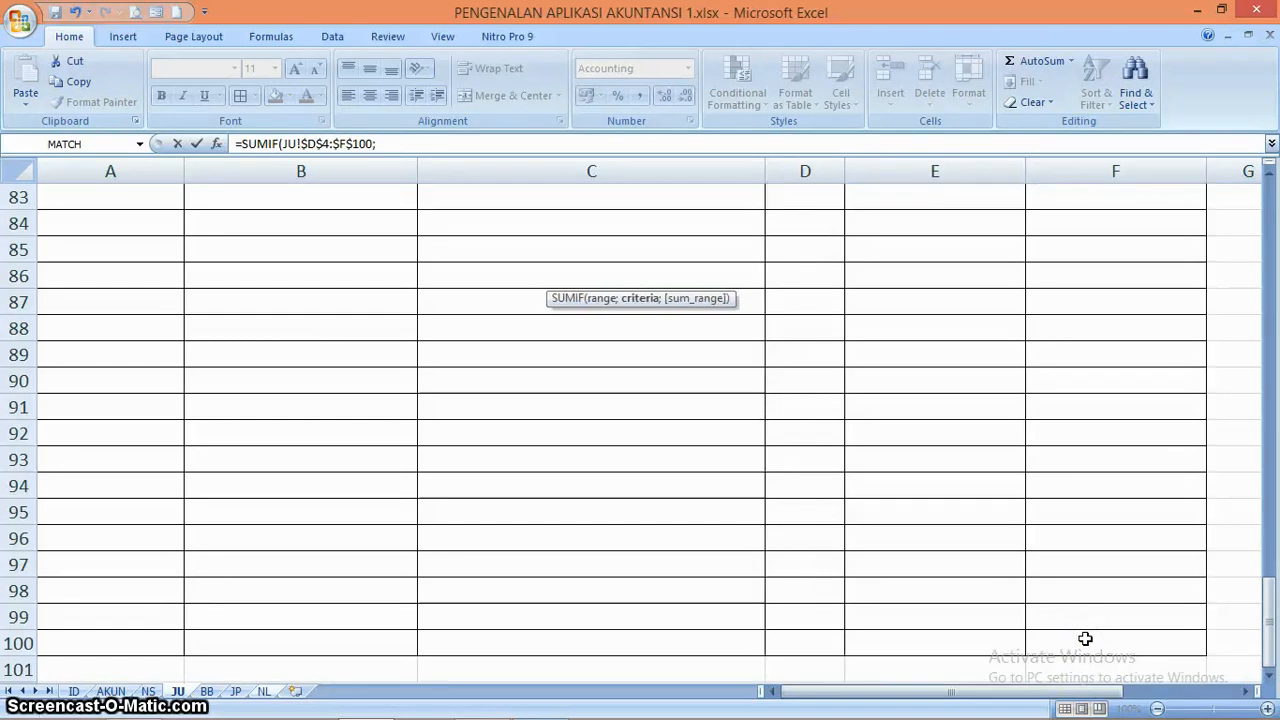
# Complete the F6 SUMIF with criterion NL!A6 and the absolute sum range JU!$F$4:$F$100
pyautogui.click(268, 692)
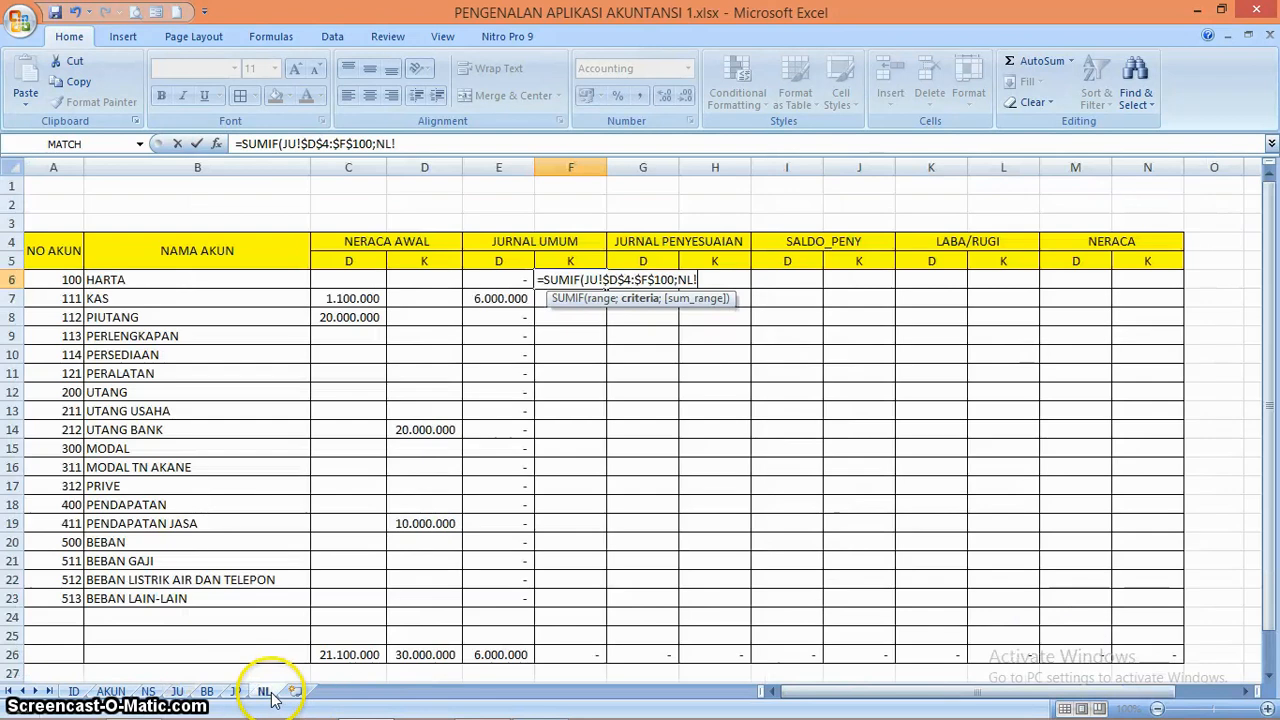
pyautogui.click(64, 281)
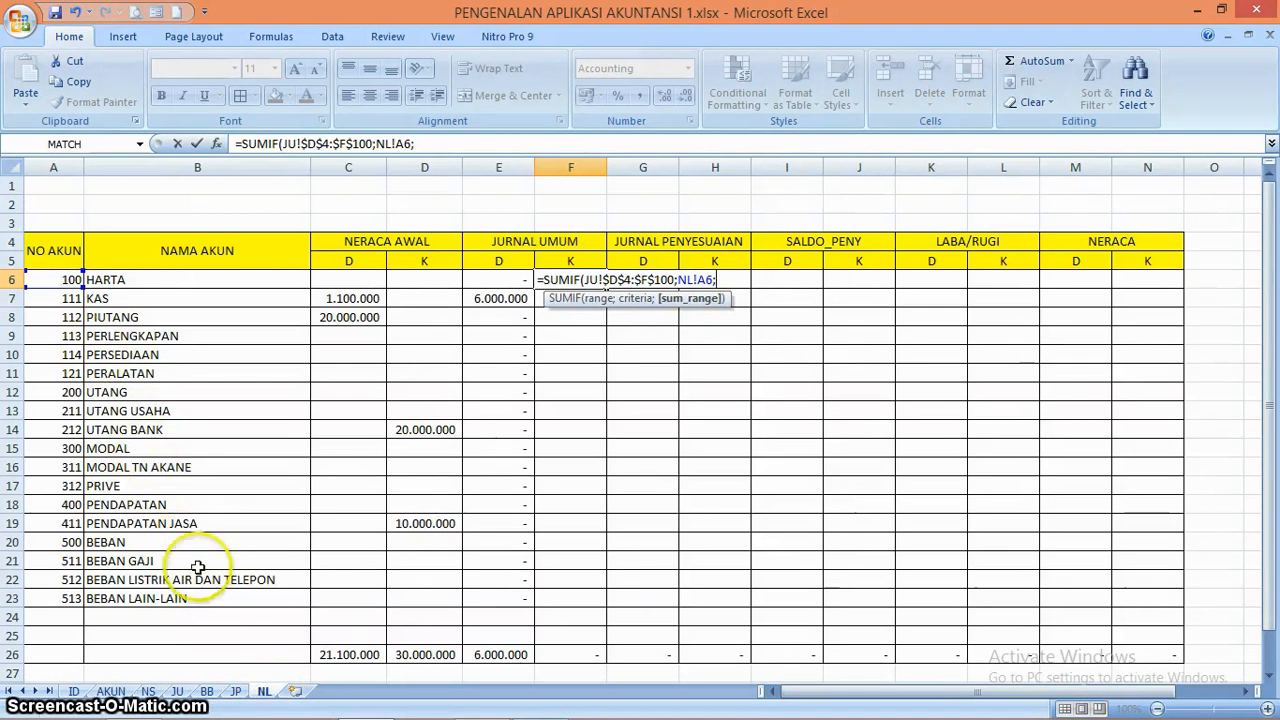
pyautogui.click(178, 691)
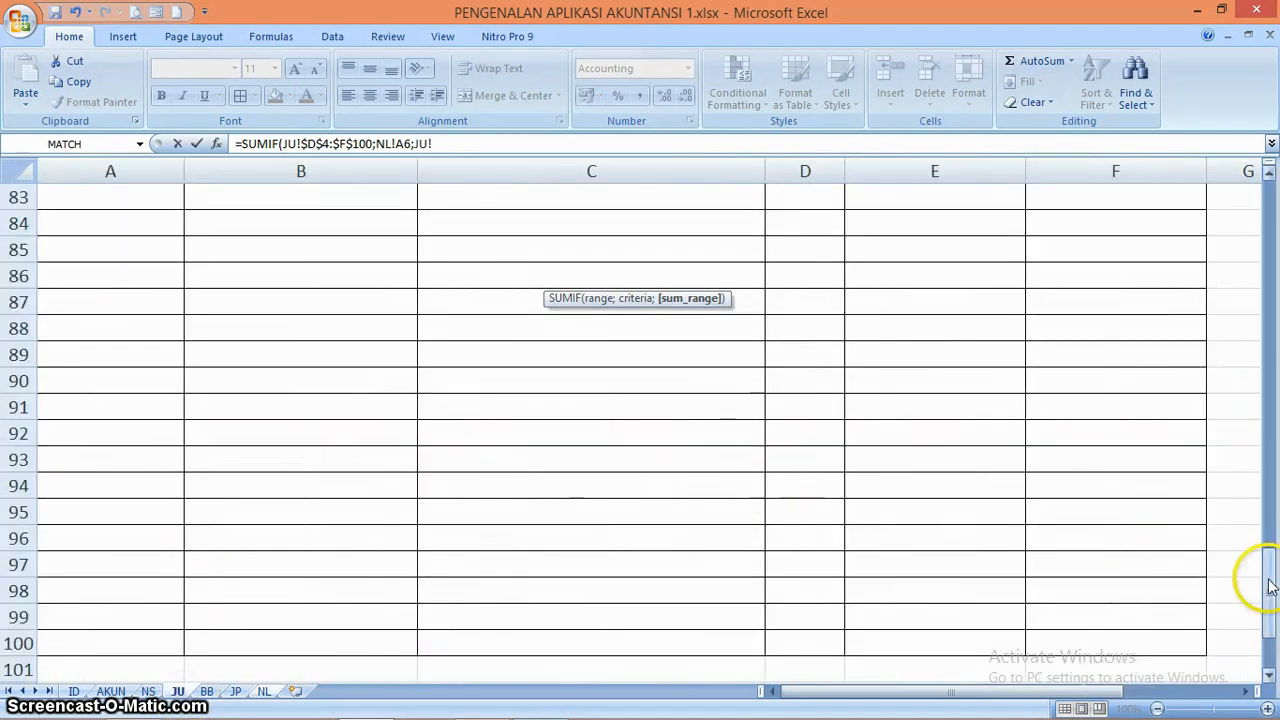
pyautogui.moveTo(1270, 585); pyautogui.dragTo(1268, 225)
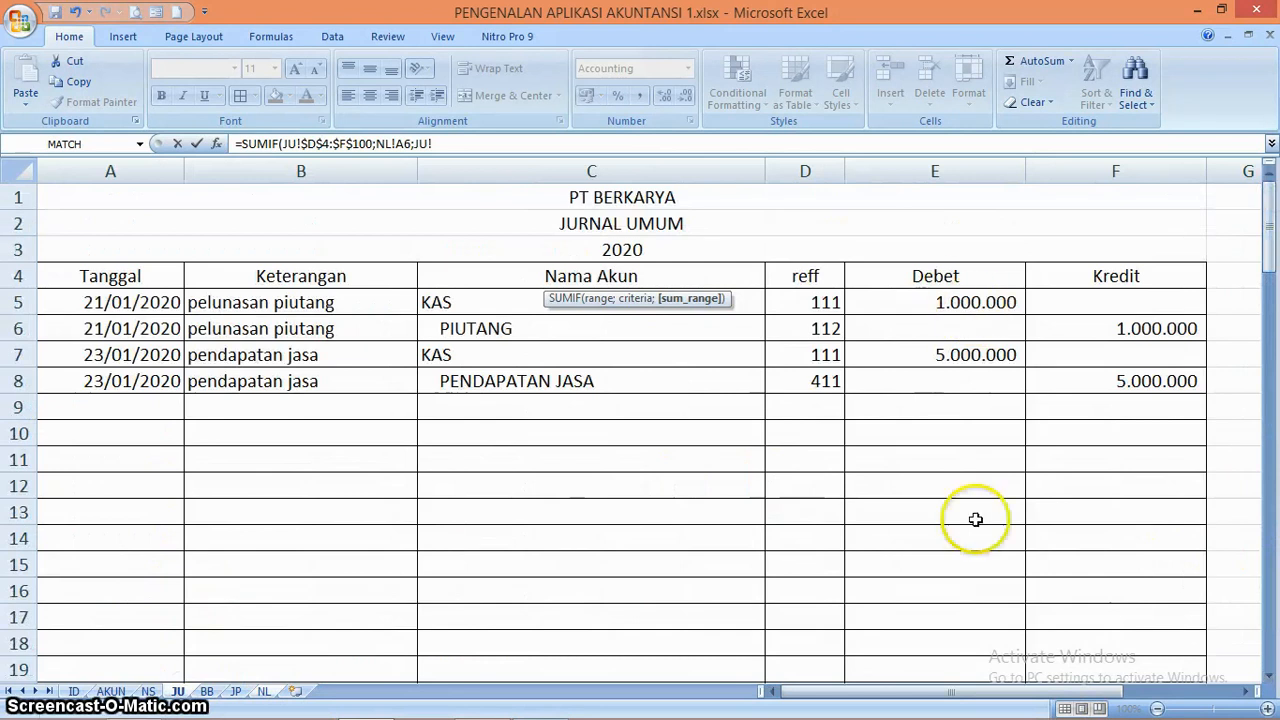
pyautogui.moveTo(1103, 277); pyautogui.dragTo(1098, 493)
pyautogui.press('F4')
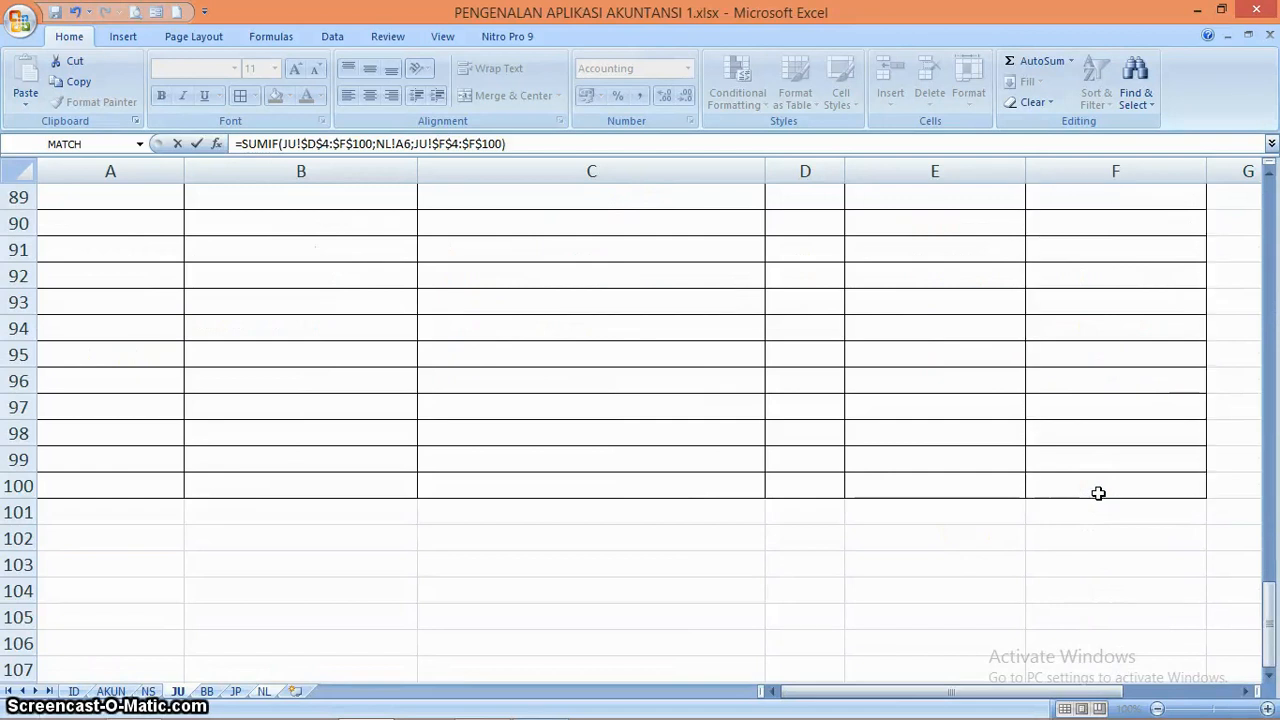
pyautogui.press('Return')
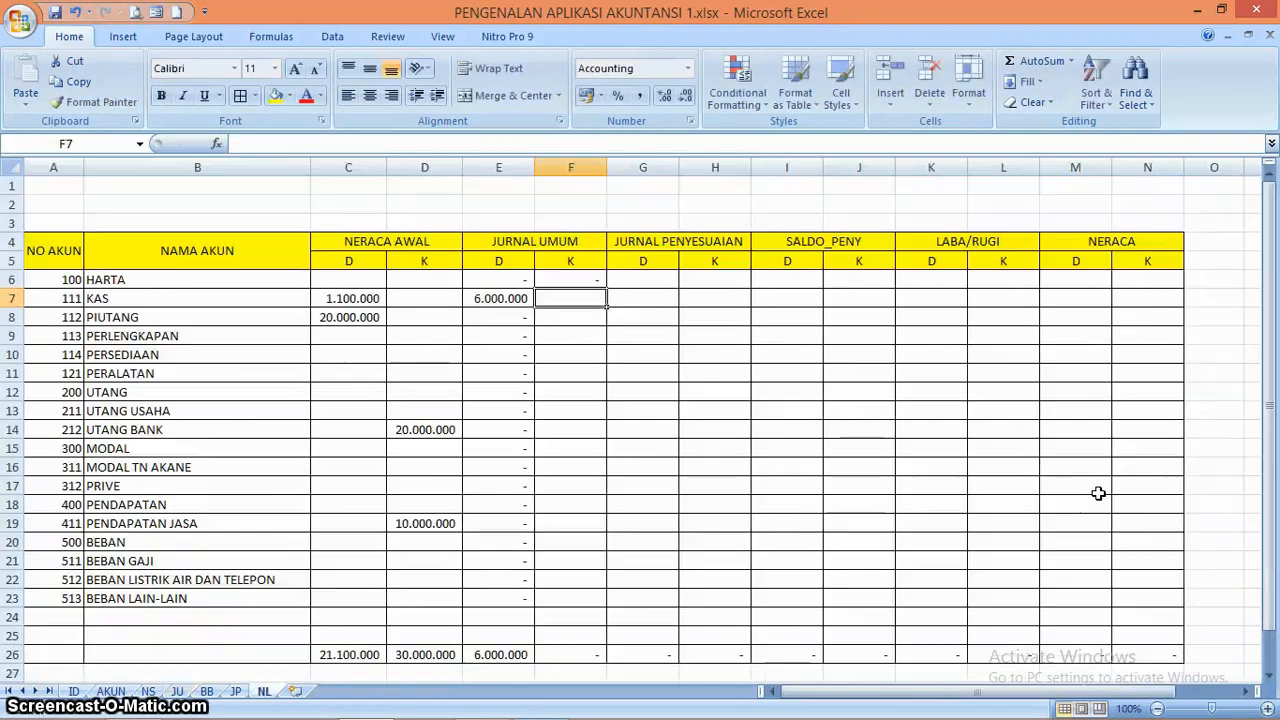
# Fill the F6 SUMIF formula down the Jurnal Umum K column through F23
pyautogui.click(567, 280)
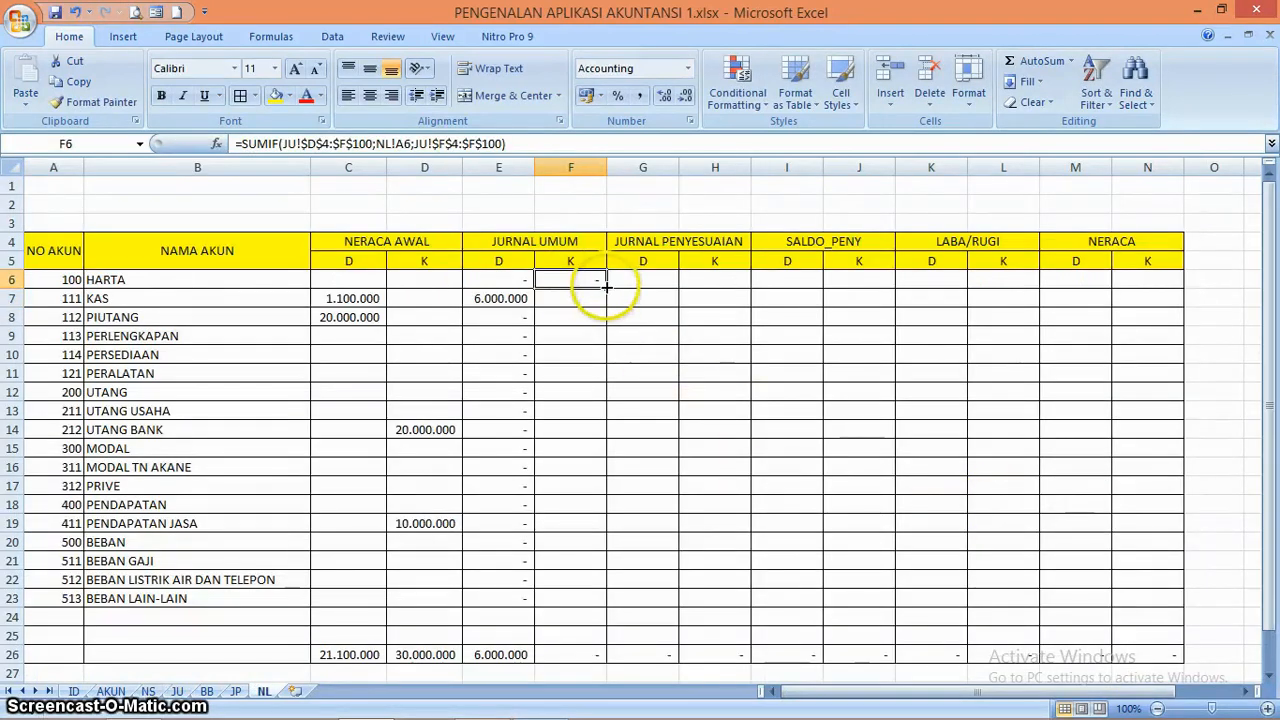
pyautogui.moveTo(605, 287); pyautogui.dragTo(599, 606)
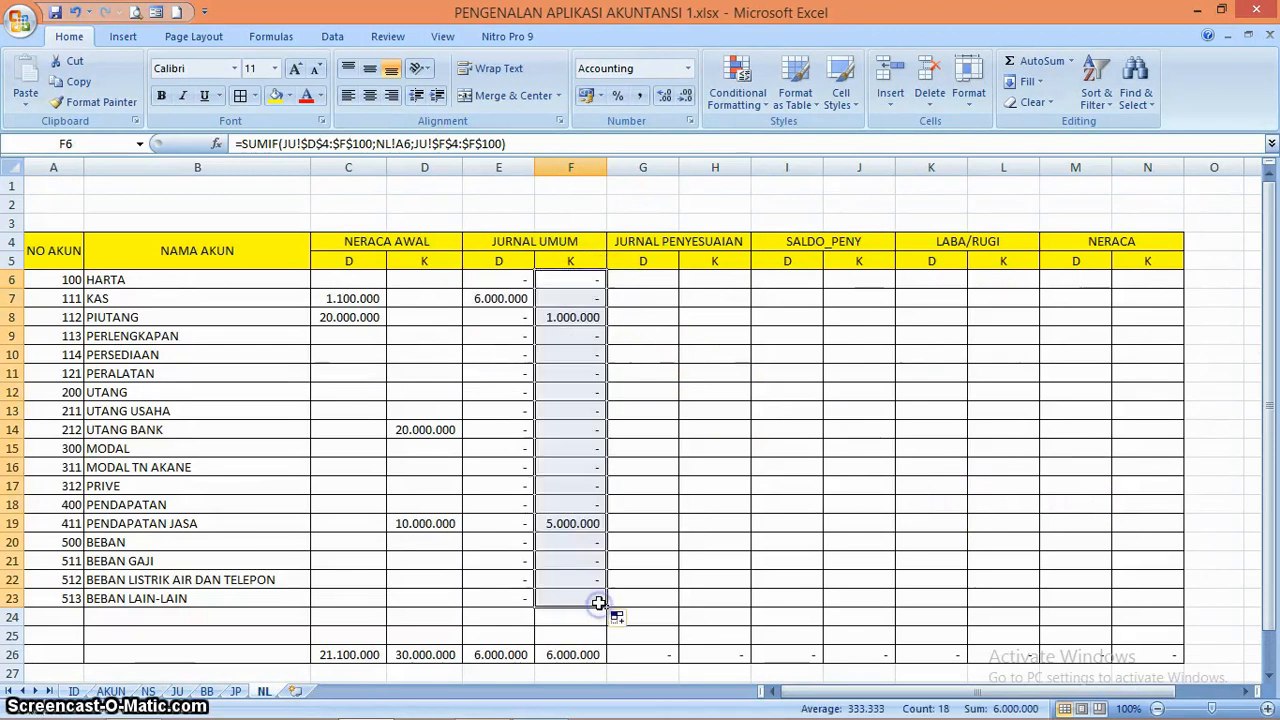
pyautogui.click(571, 469)
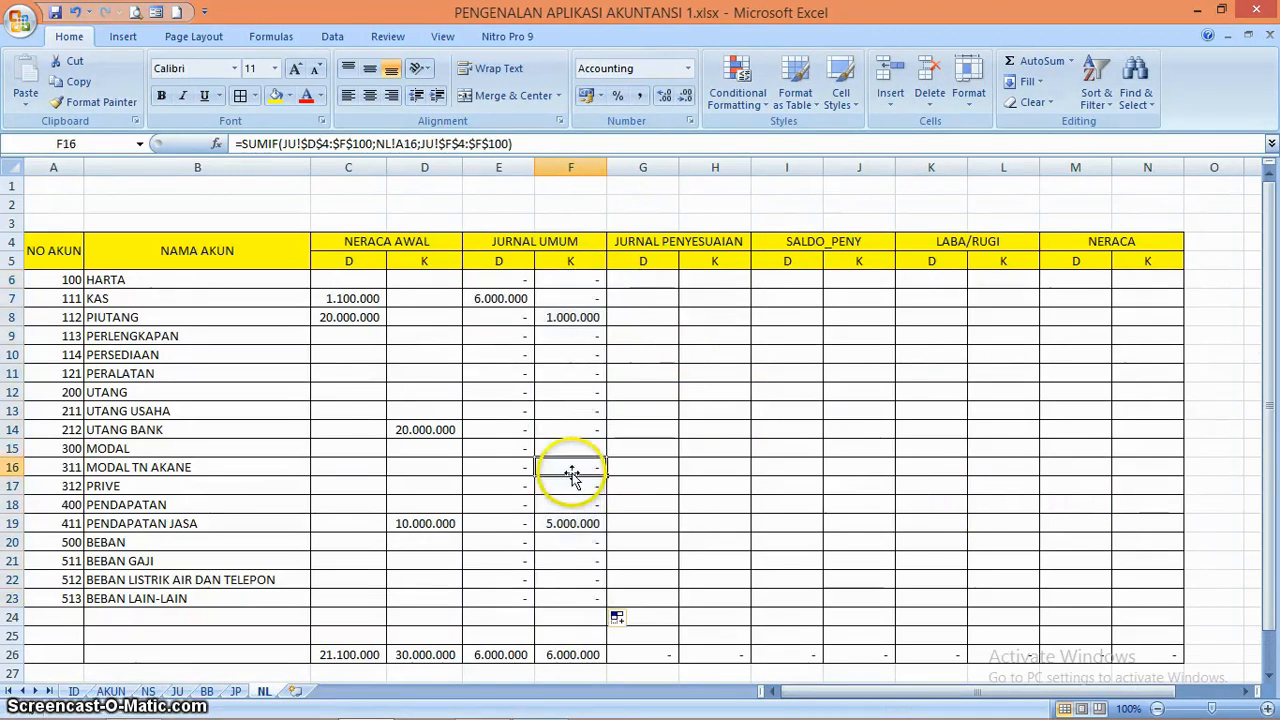
# Compare the Jurnal Umum K amount for PIUTANG in F8 with the Kredit entries in the JU journal
pyautogui.click(573, 317)
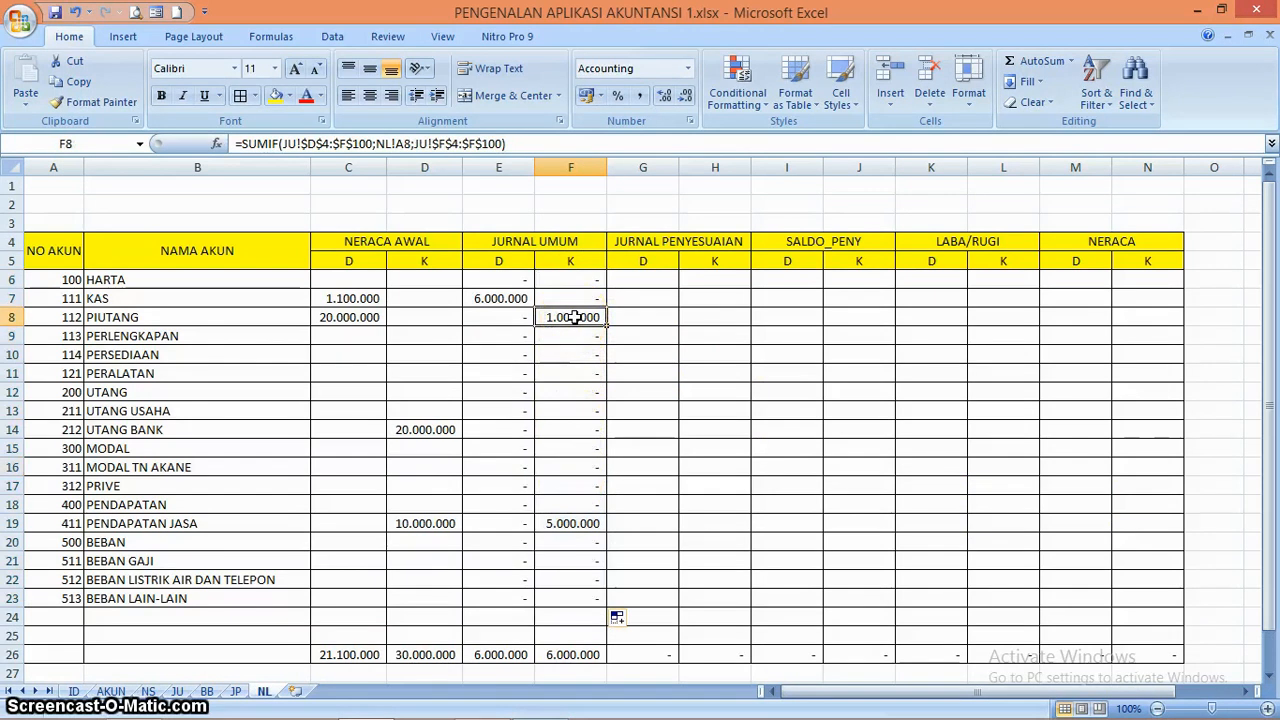
pyautogui.press('Up')
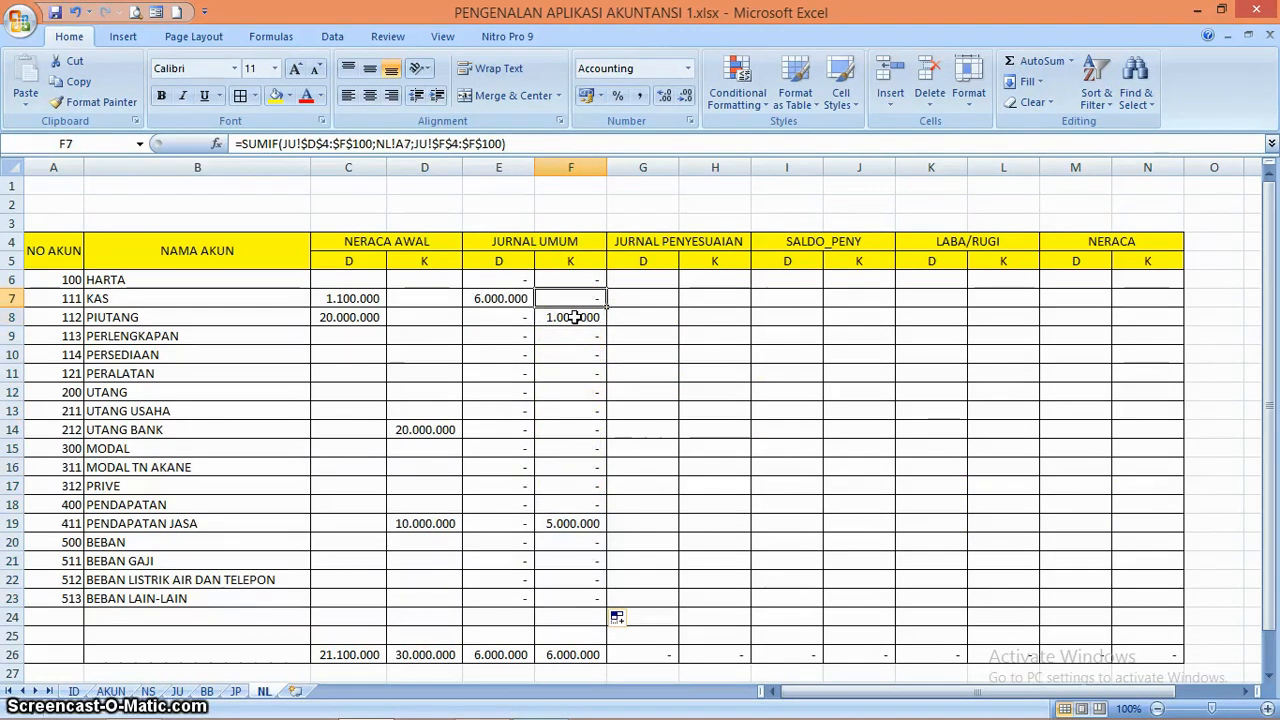
pyautogui.click(573, 317)
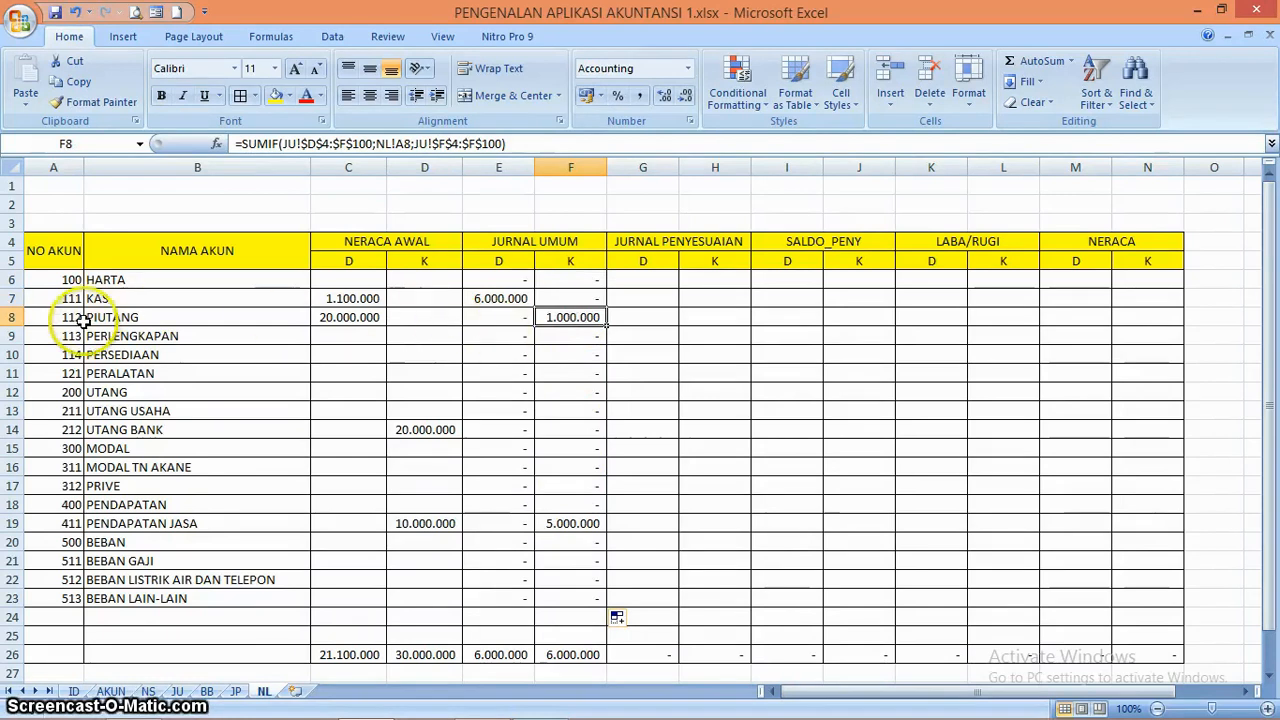
pyautogui.click(178, 691)
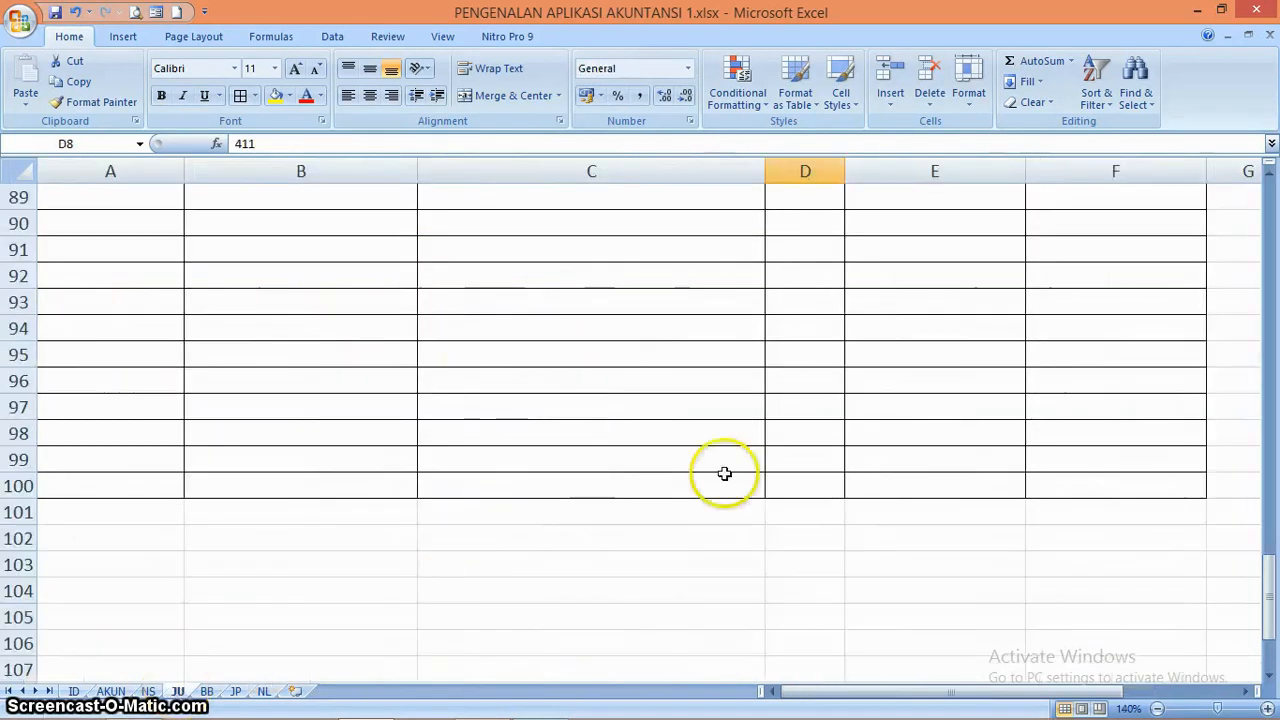
pyautogui.moveTo(1271, 614); pyautogui.dragTo(1271, 212)
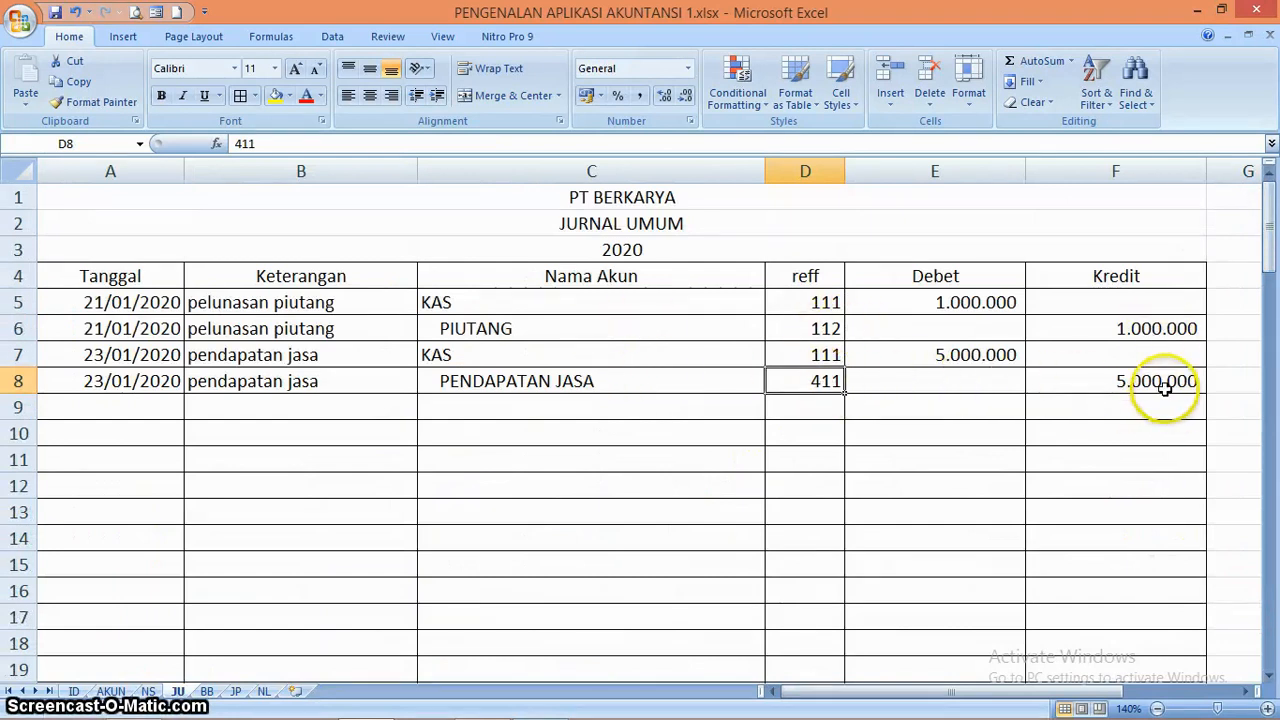
pyautogui.click(263, 691)
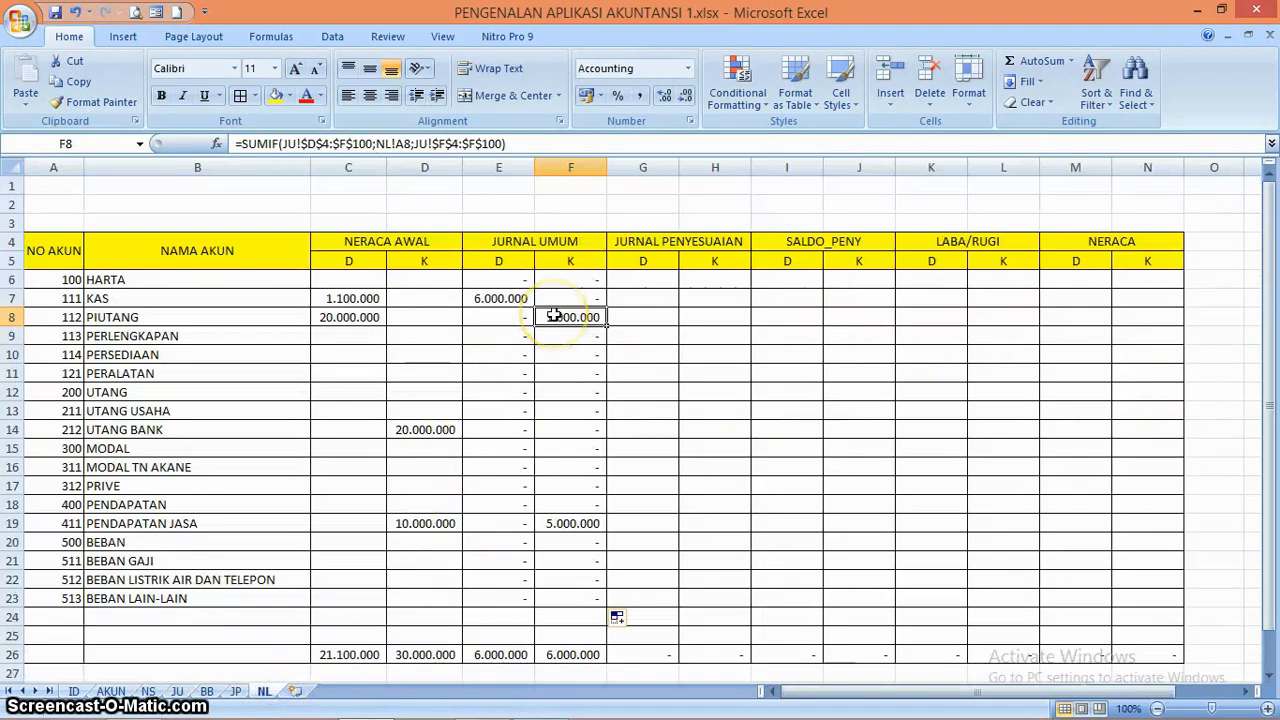
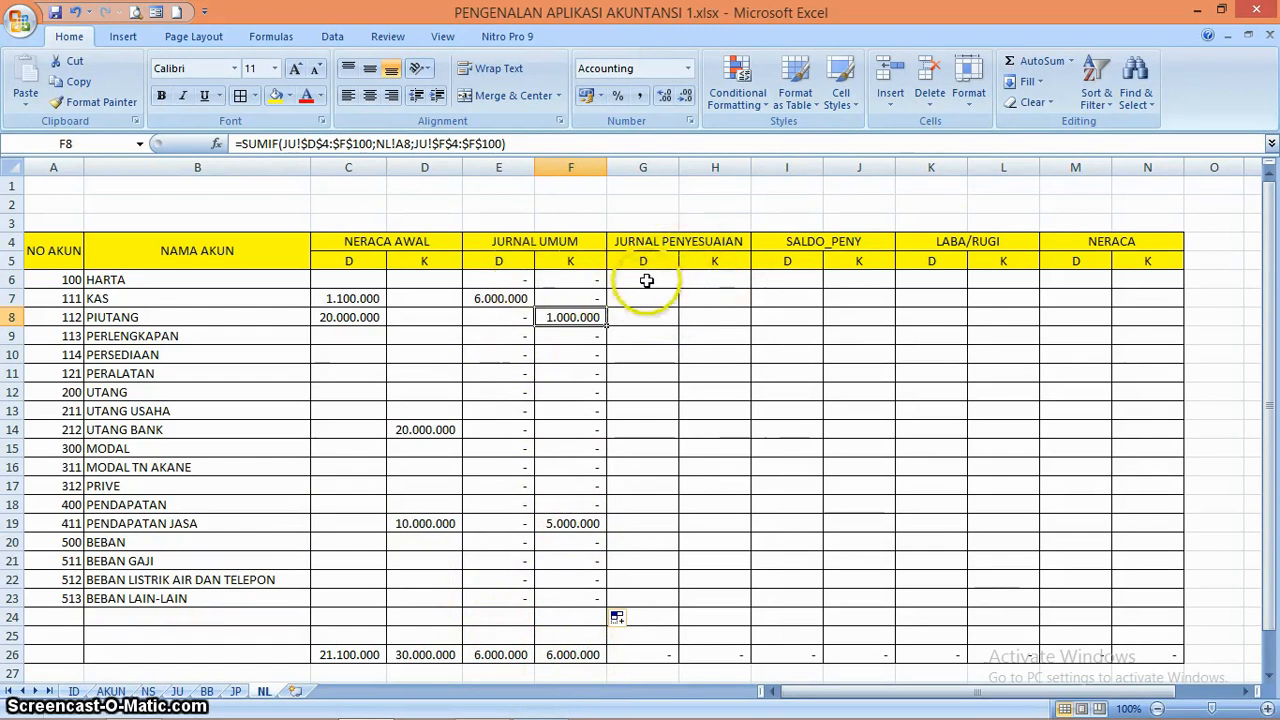
# Copy the Jurnal Umum SUMIF formulas from E6:F6 into the Jurnal Penyesuaian cells G6:H6
pyautogui.click(492, 281)
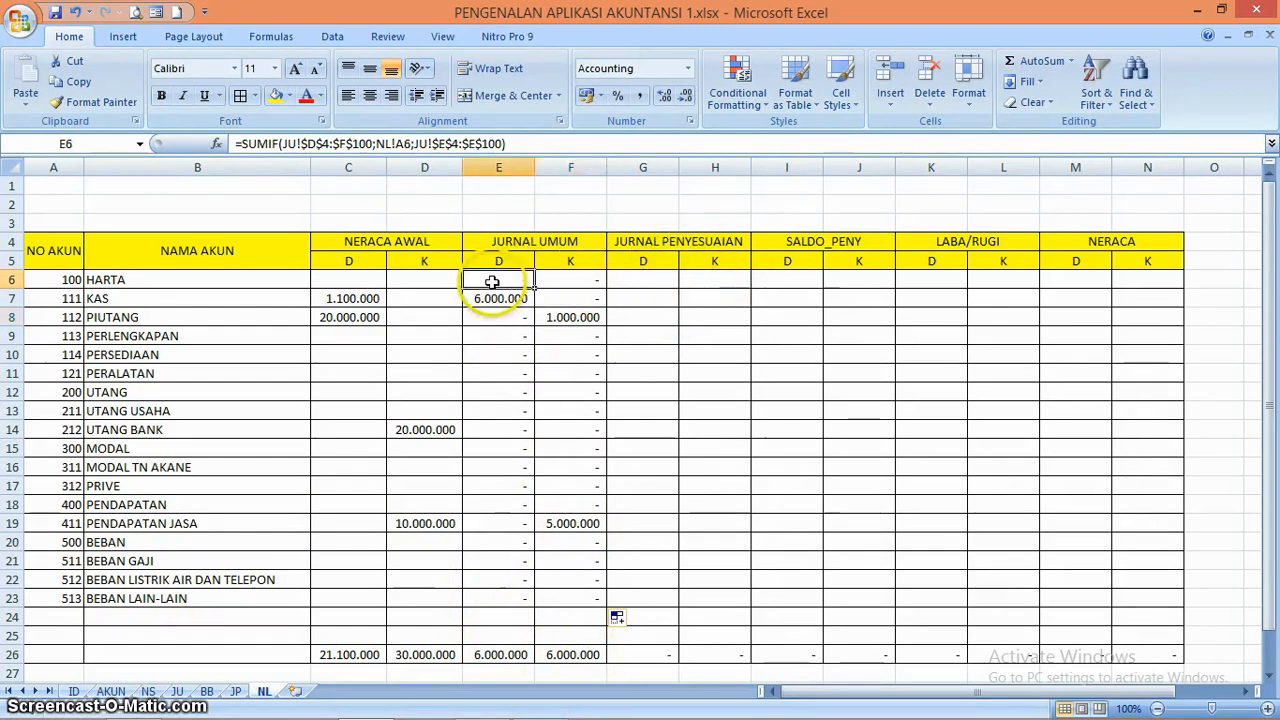
pyautogui.click(567, 281)
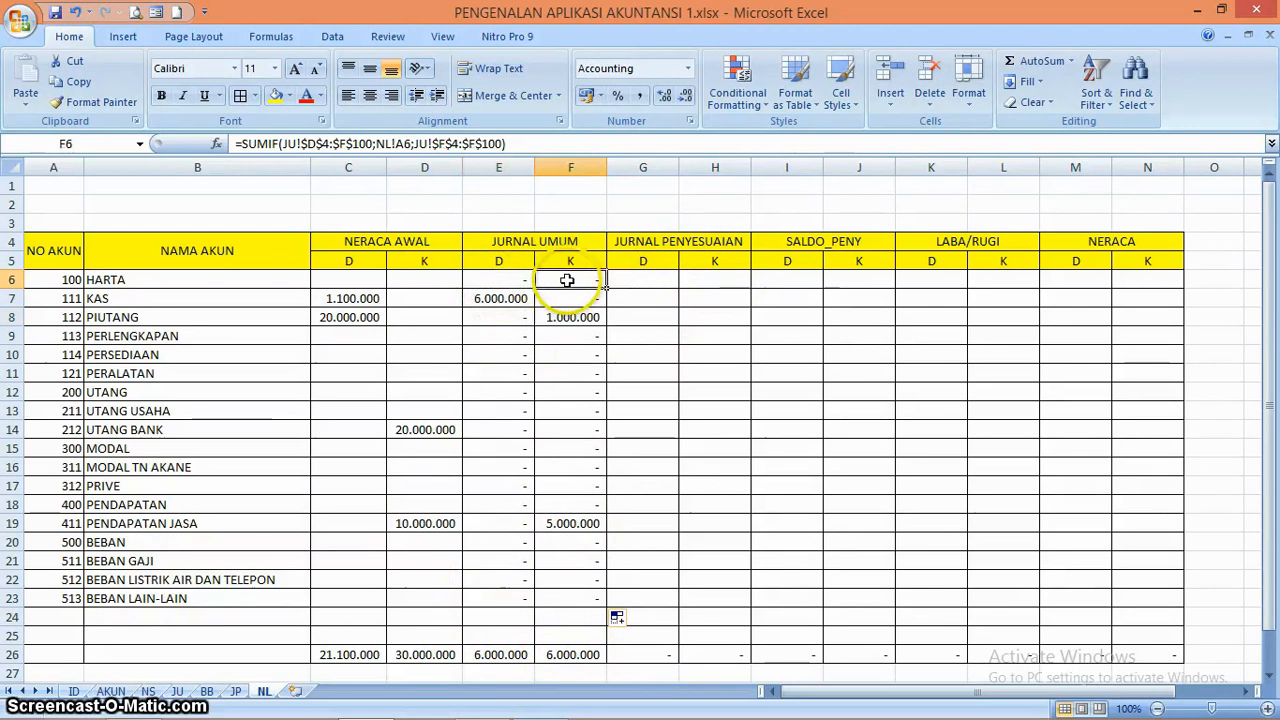
pyautogui.click(511, 281)
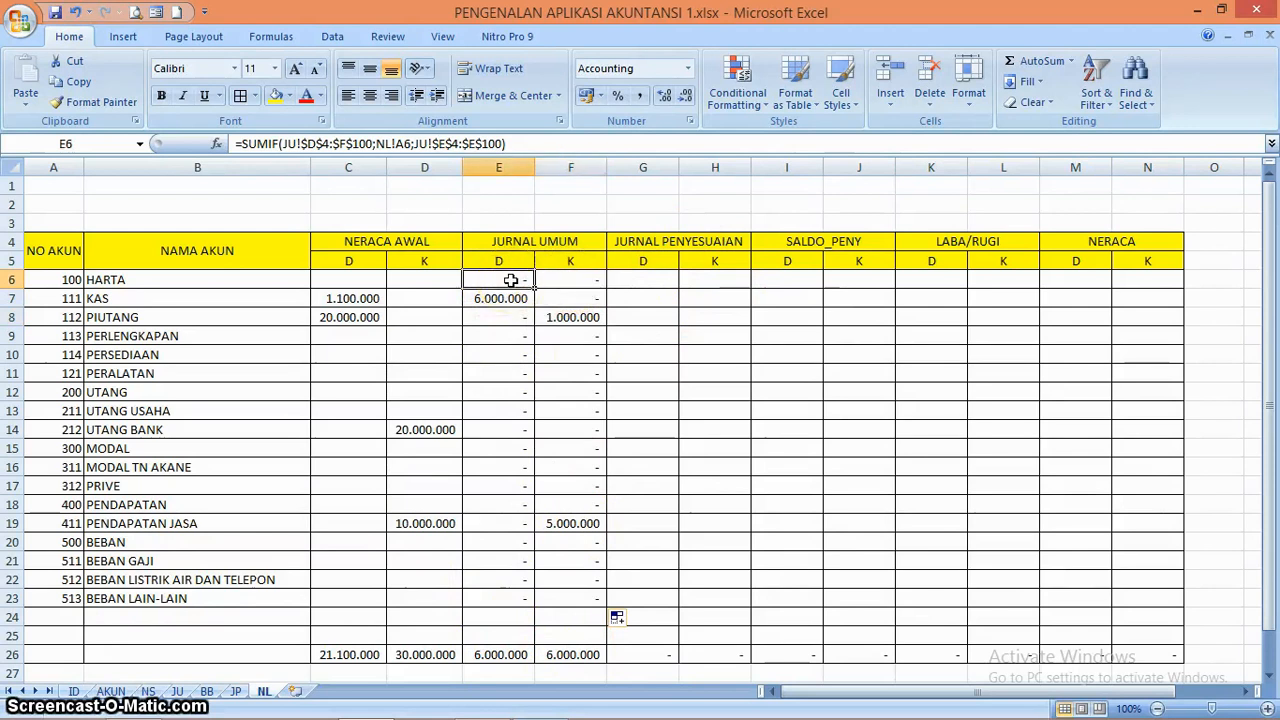
pyautogui.hotkey('shift', 'Right')
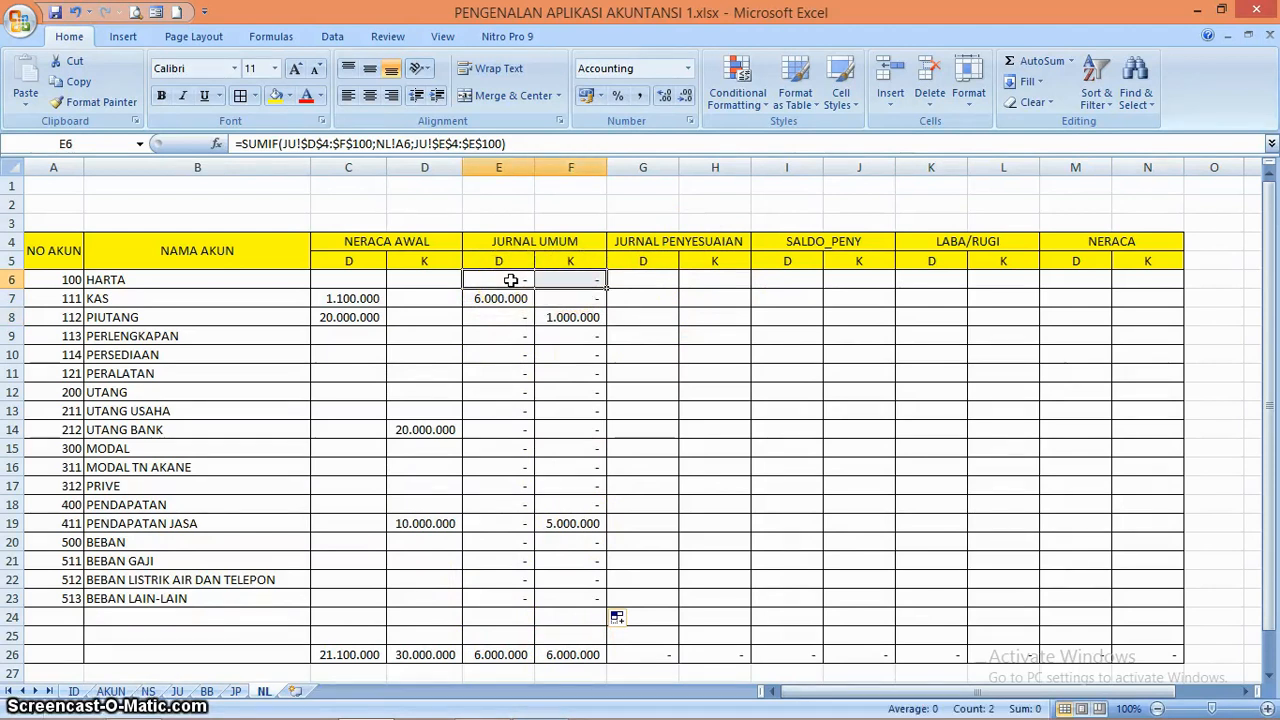
pyautogui.press('Right')
pyautogui.press('Right')
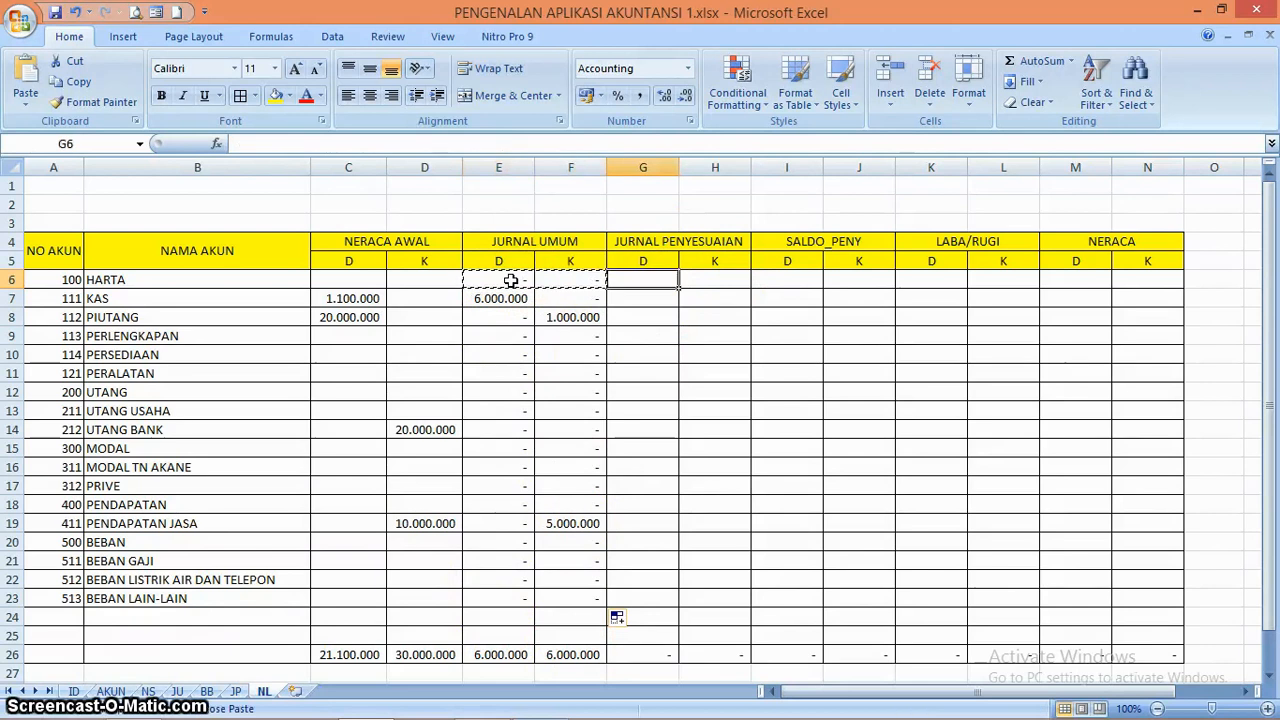
pyautogui.hotkey('ctrl', 'v')
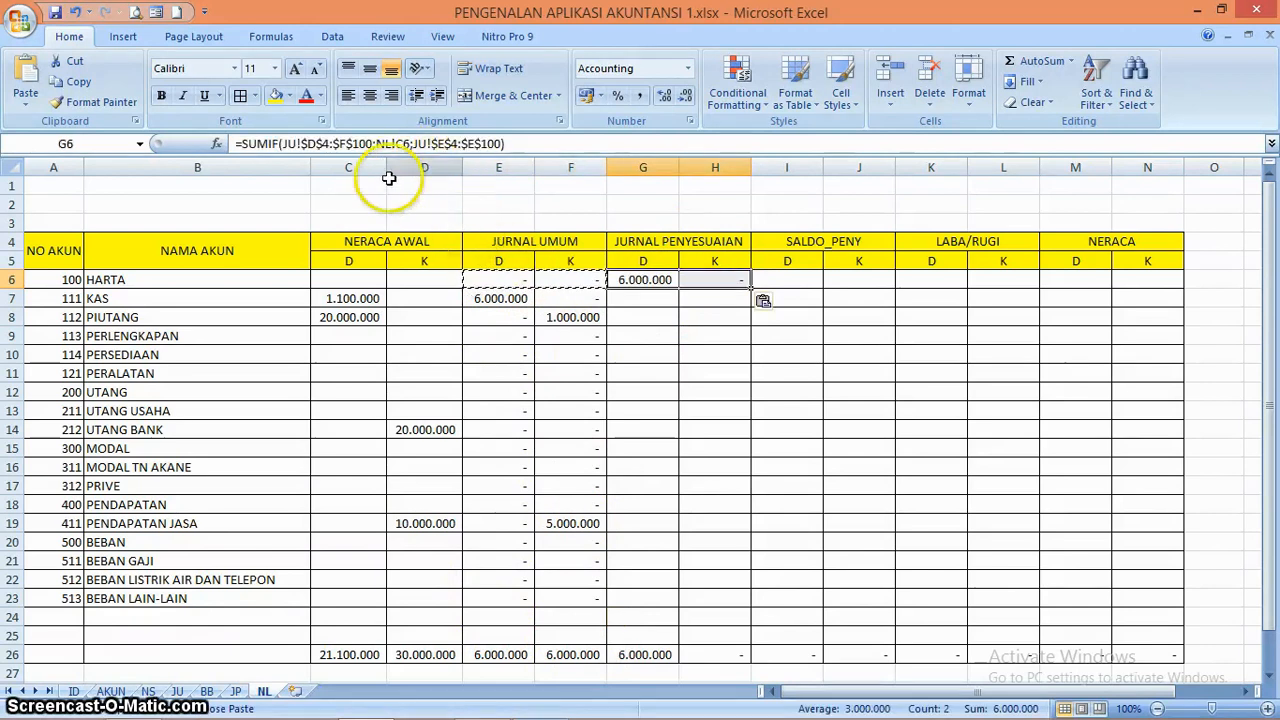
# Change the criterion in the G6 SUMIF formula to NL!A6
pyautogui.click(640, 281)
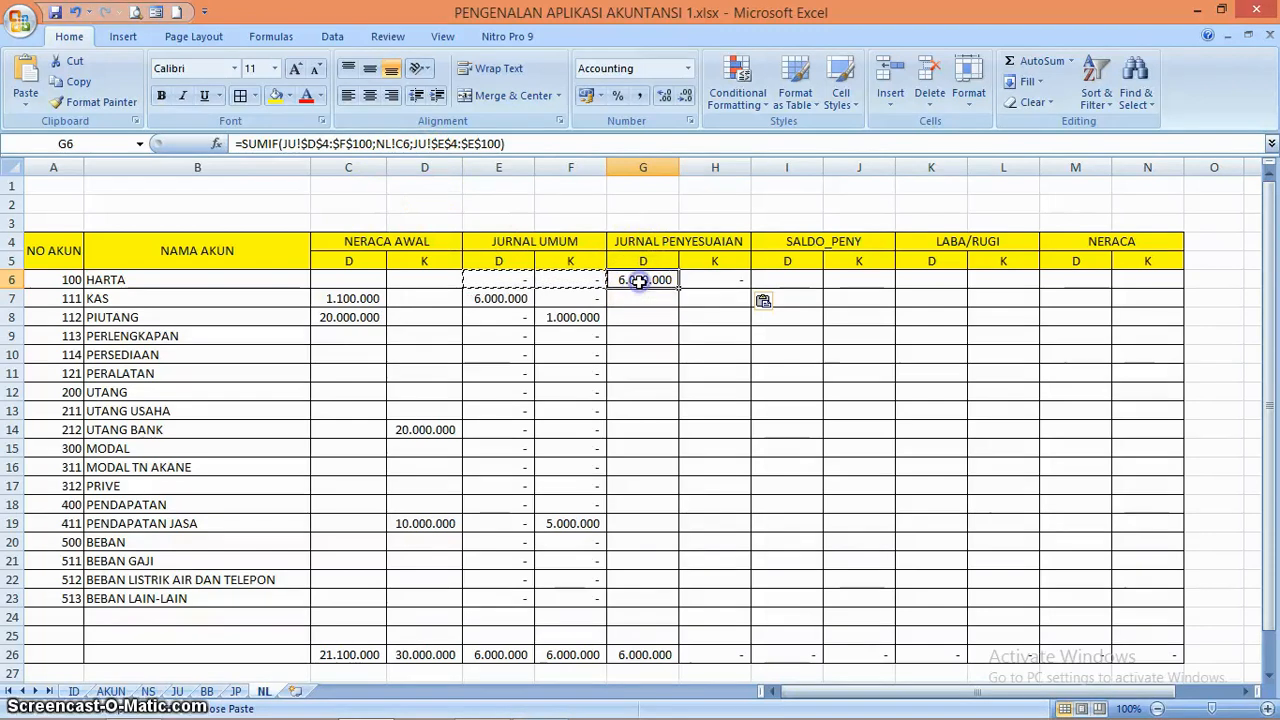
pyautogui.click(404, 145)
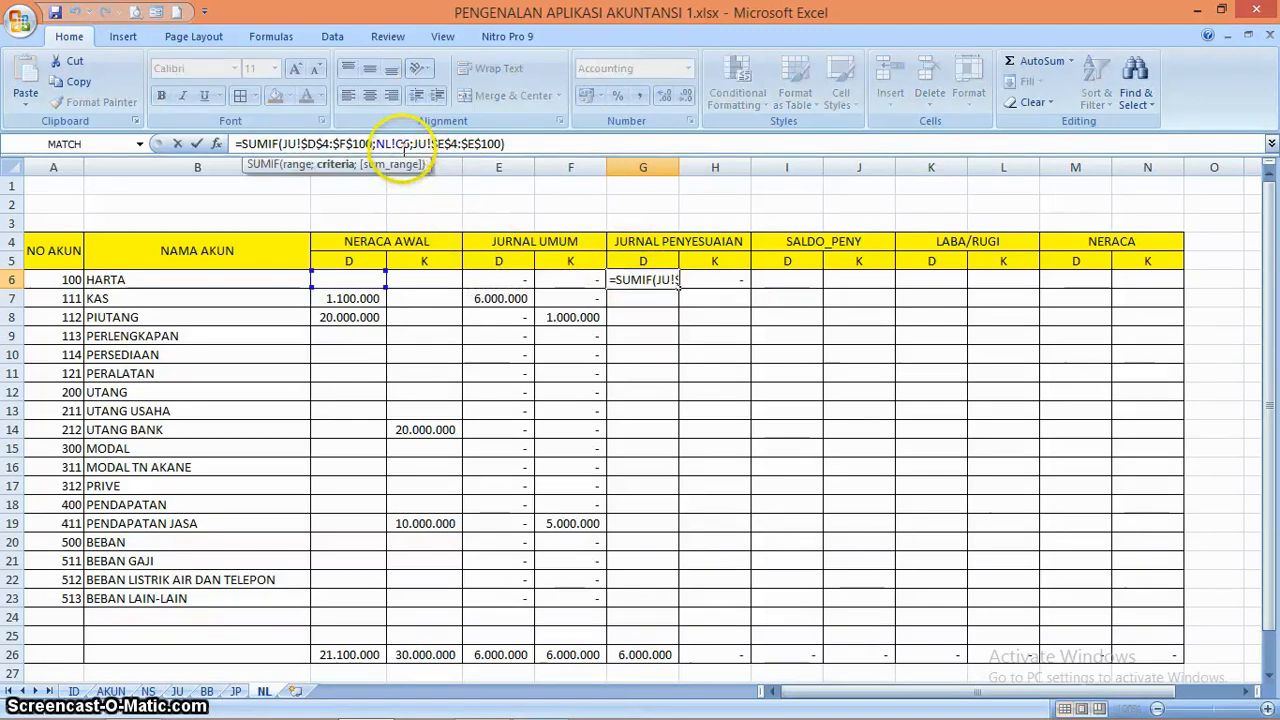
pyautogui.press('BackSpace')
pyautogui.click(58, 281)
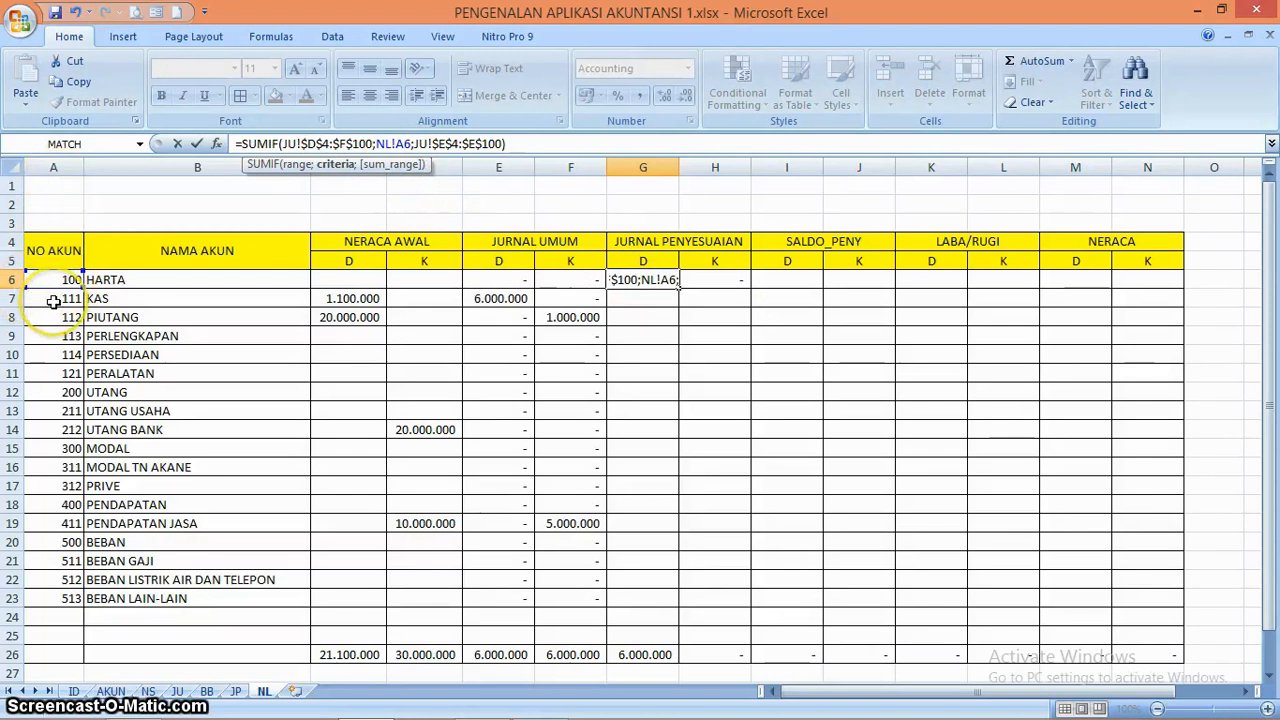
pyautogui.press('Return')
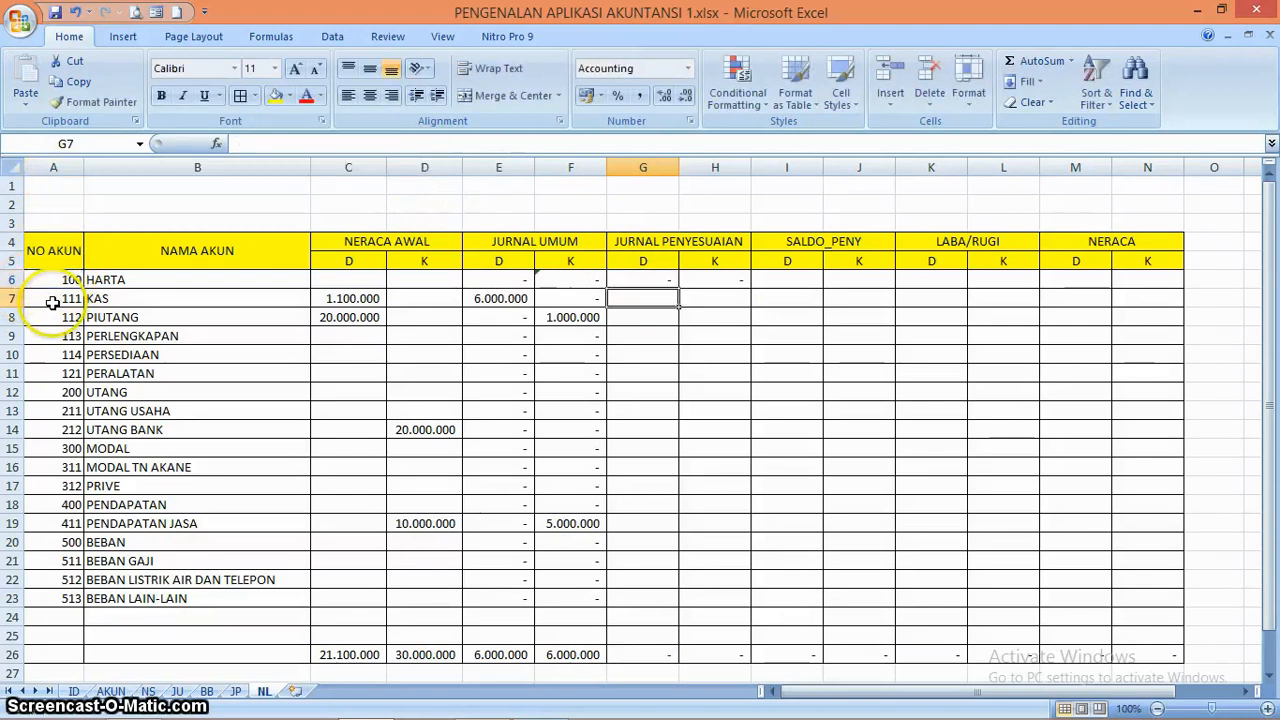
# Change the criterion in the H6 SUMIF formula to NL!A6
pyautogui.press('Up')
pyautogui.press('Right')
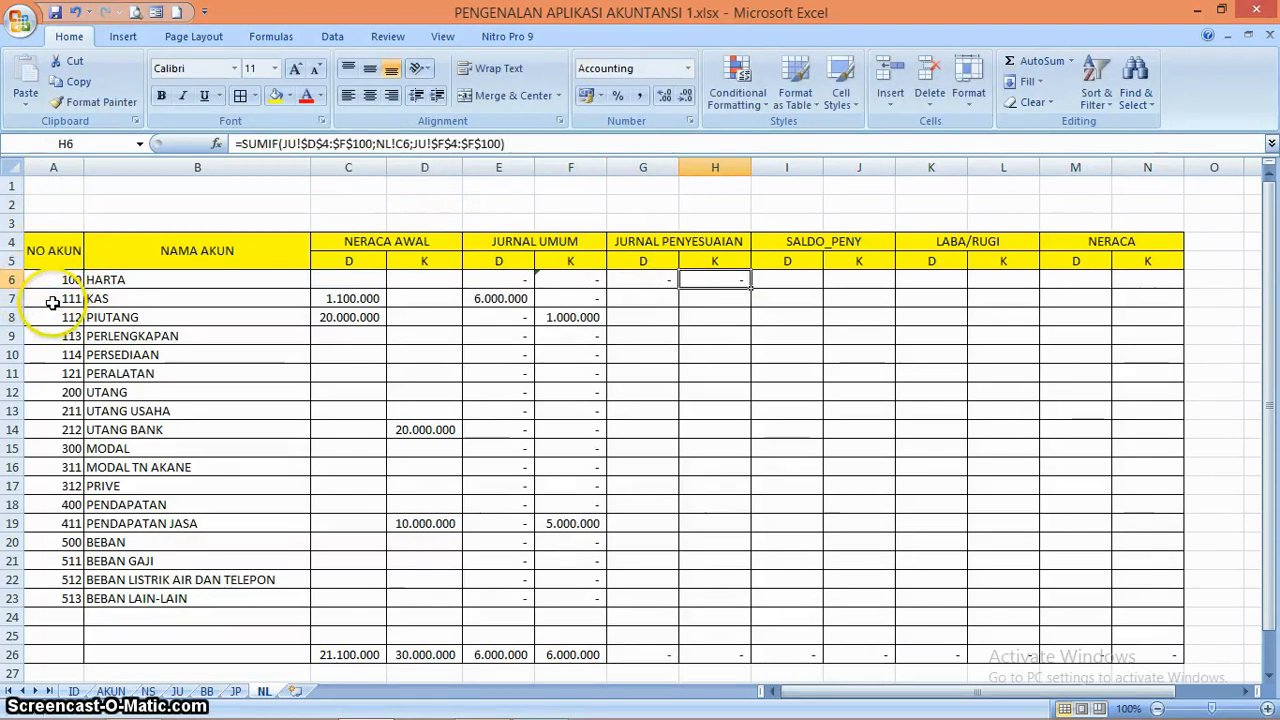
pyautogui.click(402, 145)
pyautogui.press('BackSpace')
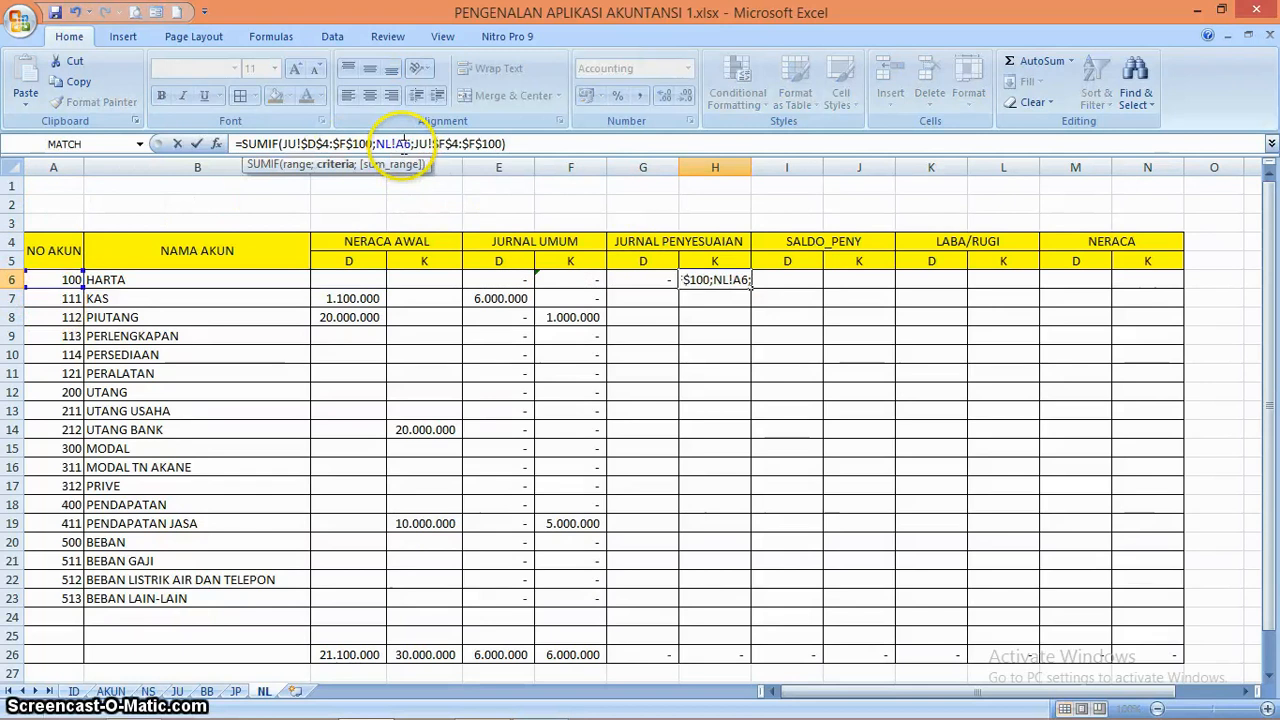
pyautogui.write('A')
pyautogui.press('Return')
# Point both ranges of the G6 SUMIF formula to the JP sheet: JP!$D$4:$F$100 and JP!$E$4:$E$100
pyautogui.press('Up')
pyautogui.press('Left')
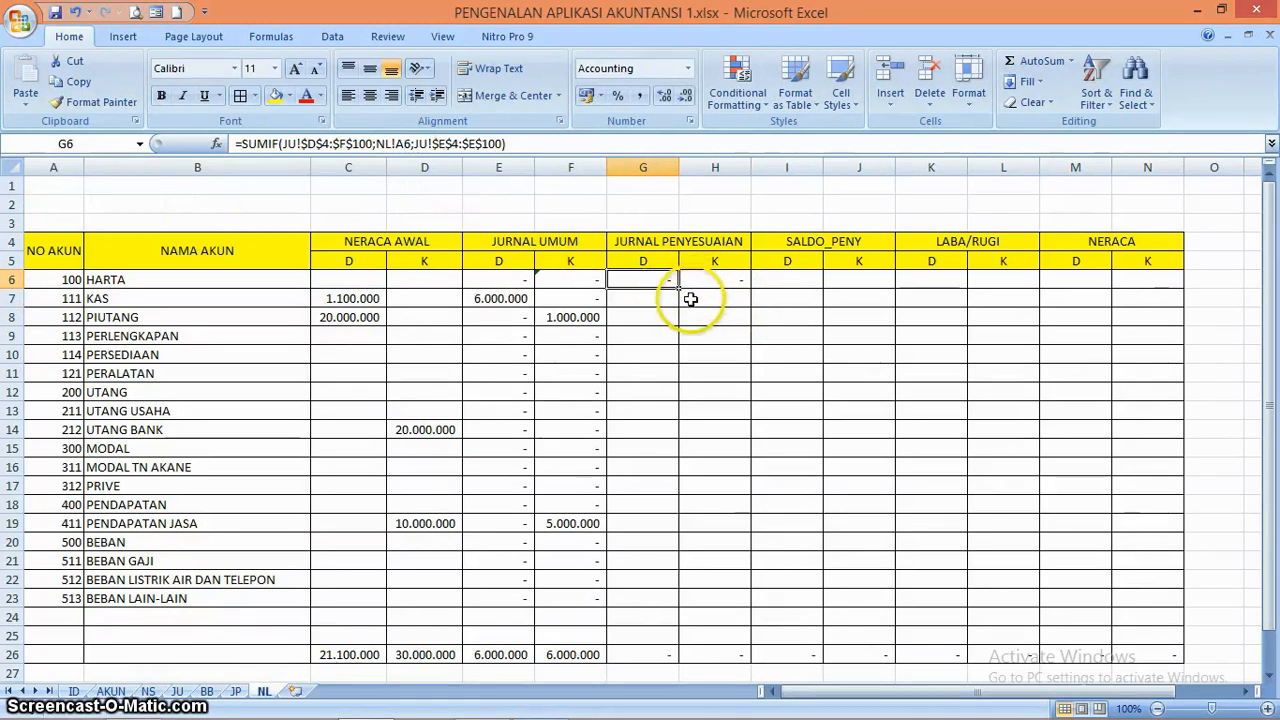
pyautogui.click(295, 144)
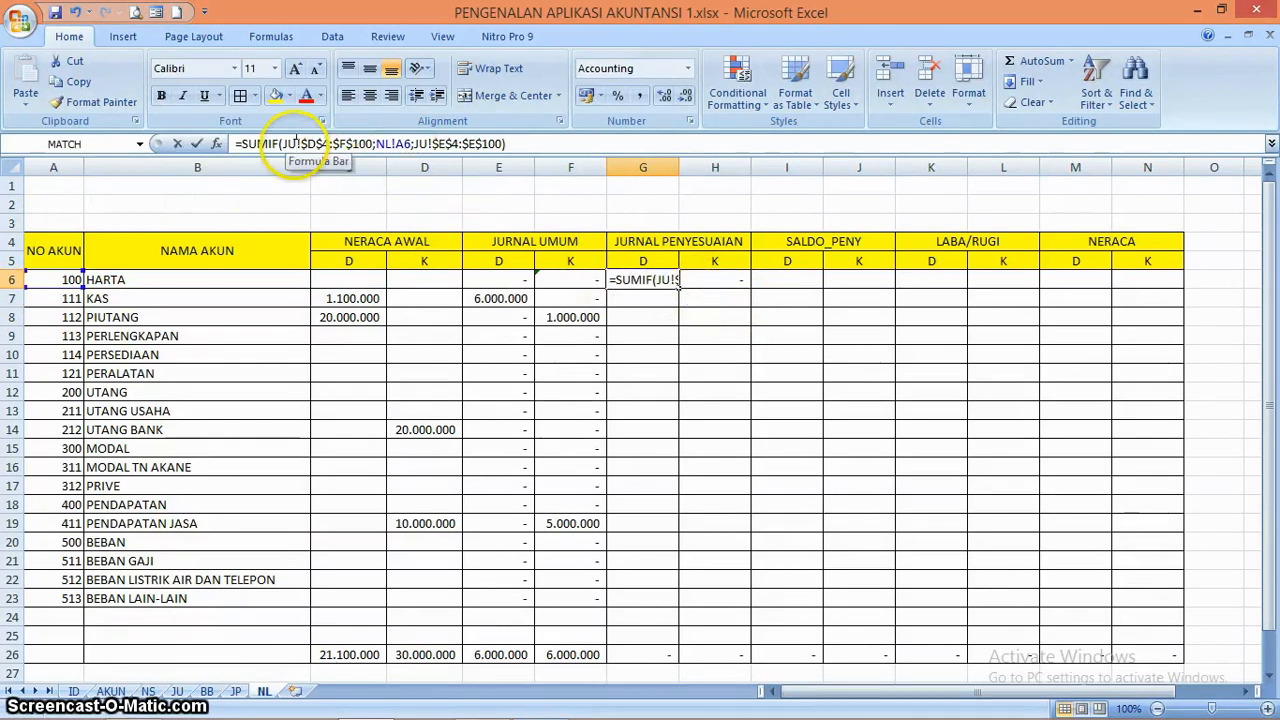
pyautogui.press('BackSpace')
pyautogui.write('P')
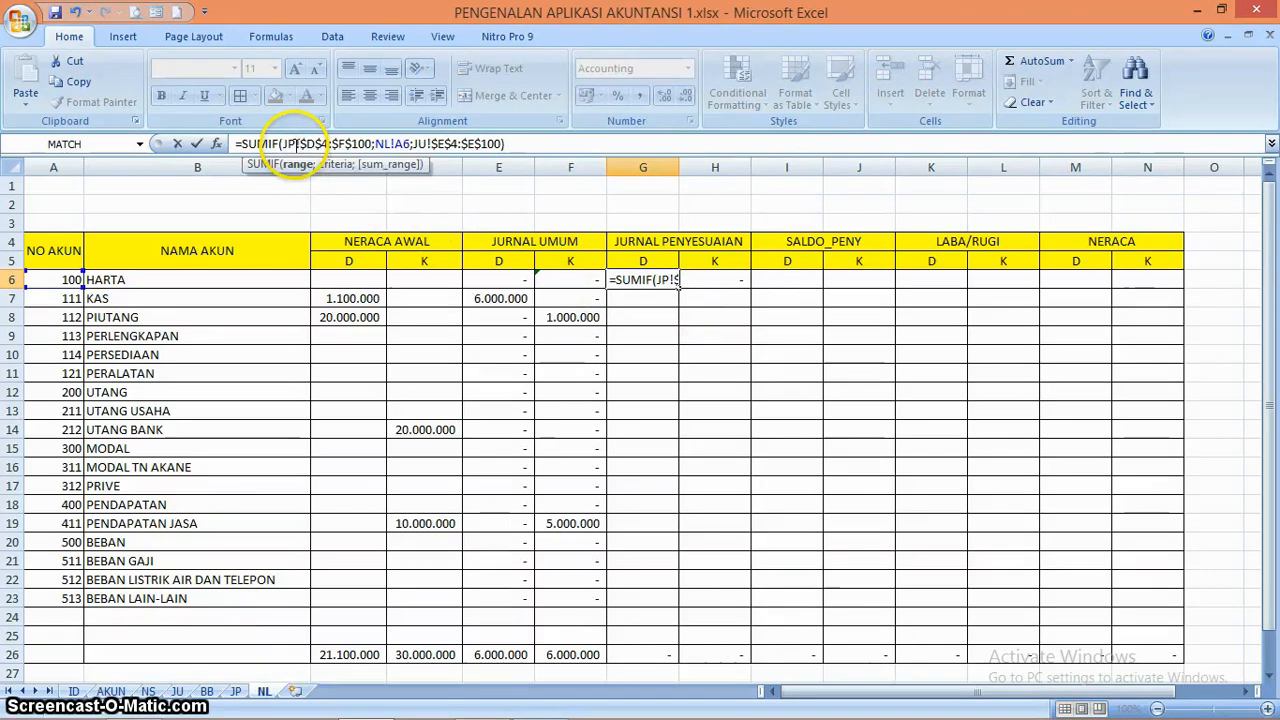
pyautogui.press('Right')
pyautogui.press('Right')
pyautogui.press('Right')
pyautogui.press('Right')
pyautogui.press('Right')
pyautogui.press('Right')
pyautogui.press('Right')
pyautogui.press('Right')
pyautogui.press('Right')
pyautogui.press('Right')
pyautogui.press('Right')
pyautogui.press('Right')
pyautogui.press('Right')
pyautogui.press('Right')
pyautogui.press('Right')
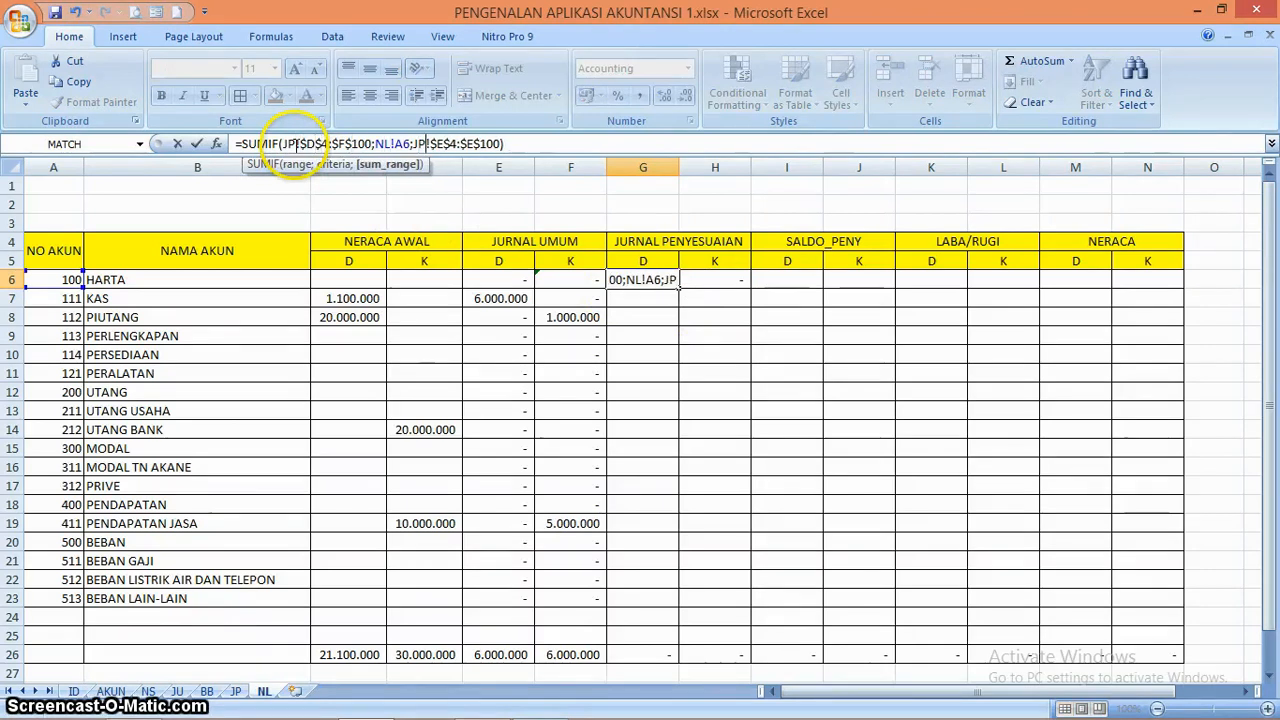
pyautogui.press('Return')
# Point both ranges of the H6 SUMIF formula to the JP sheet: JP!$D$4:$F$100 and JP!$F$4:$F$100
pyautogui.press('Up')
pyautogui.press('Right')
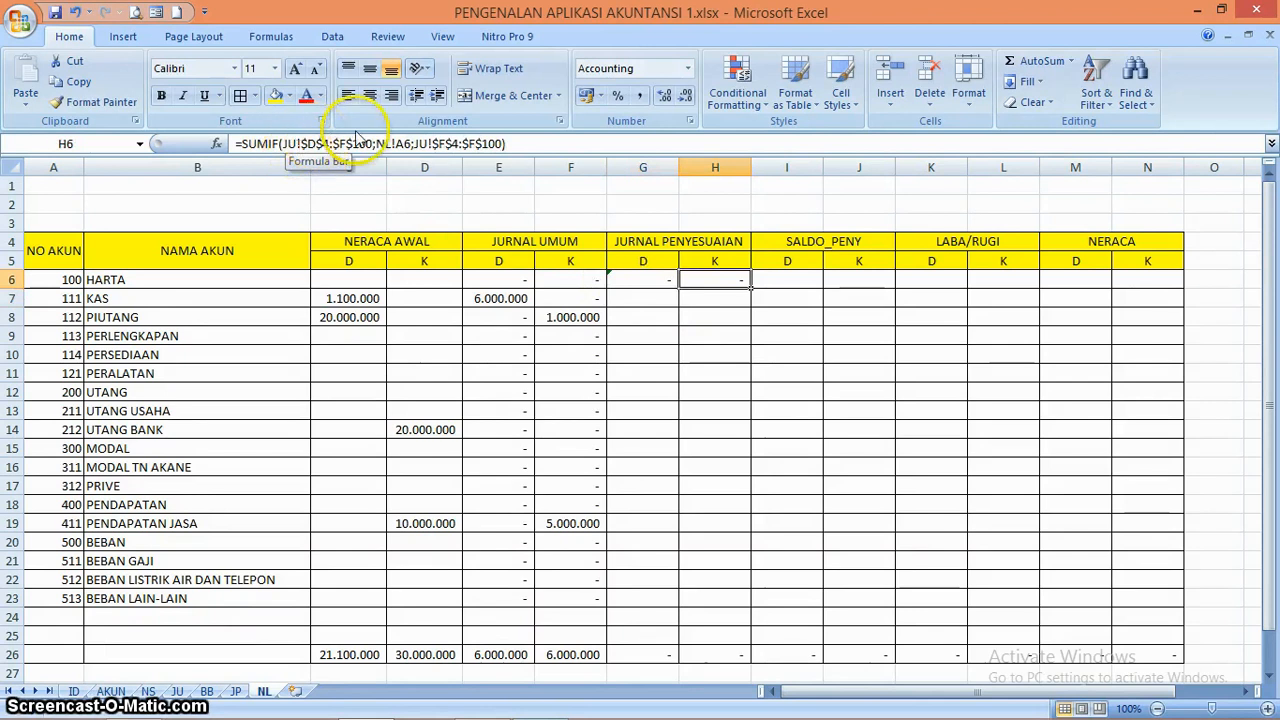
pyautogui.click(297, 144)
pyautogui.press('BackSpace')
pyautogui.write('P')
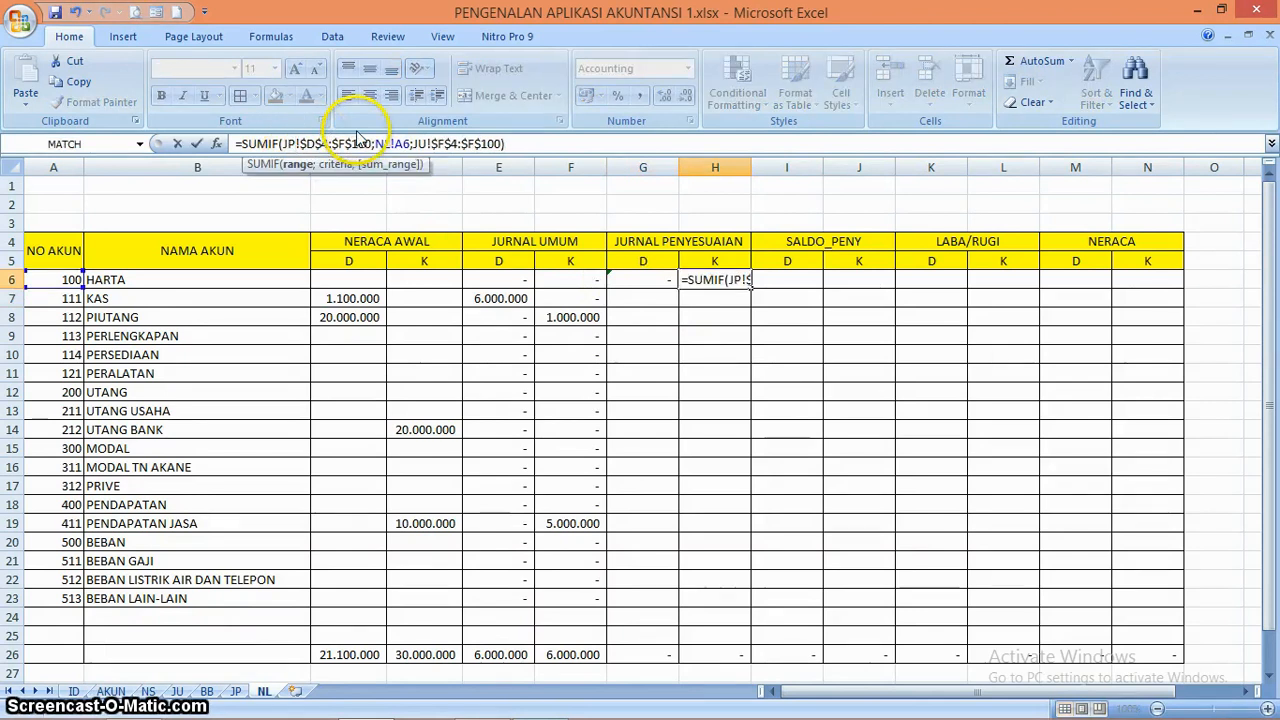
pyautogui.press('Right')
pyautogui.press('Right')
pyautogui.press('Right')
pyautogui.press('Right')
pyautogui.press('Right')
pyautogui.press('Right')
pyautogui.press('Right')
pyautogui.press('Right')
pyautogui.press('Right')
pyautogui.press('Right')
pyautogui.press('Right')
pyautogui.press('Right')
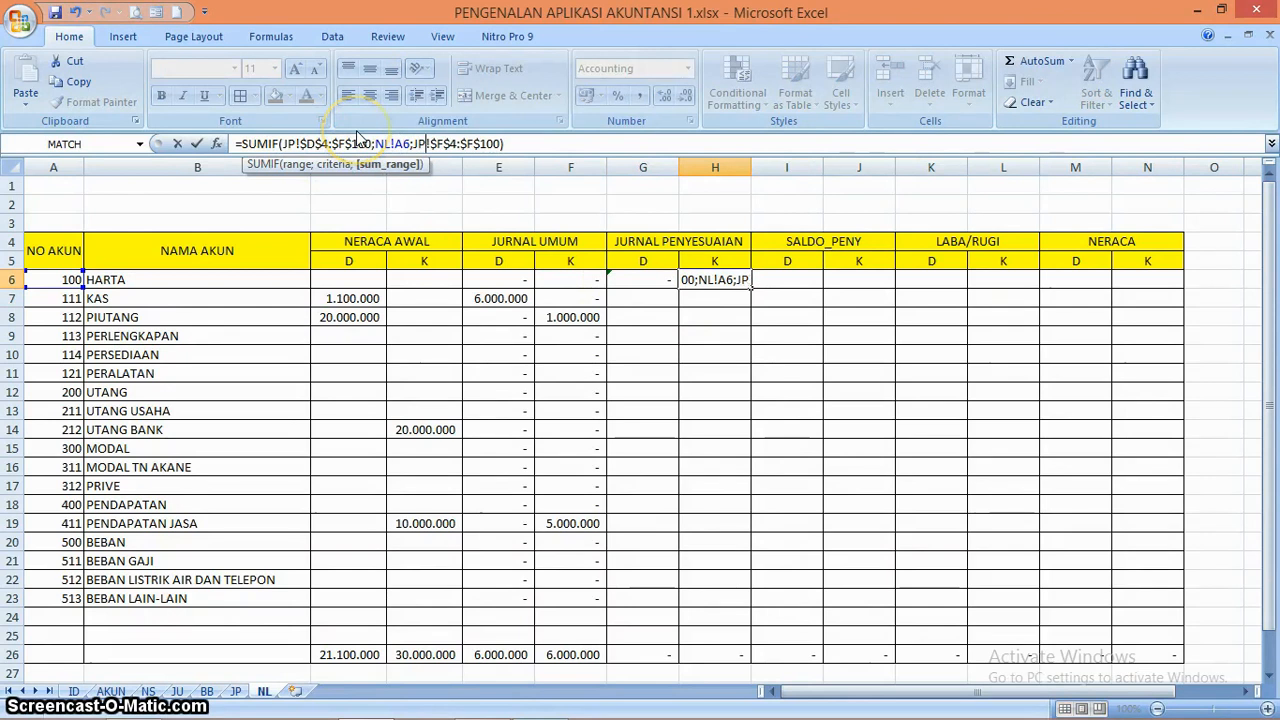
pyautogui.press('Return')
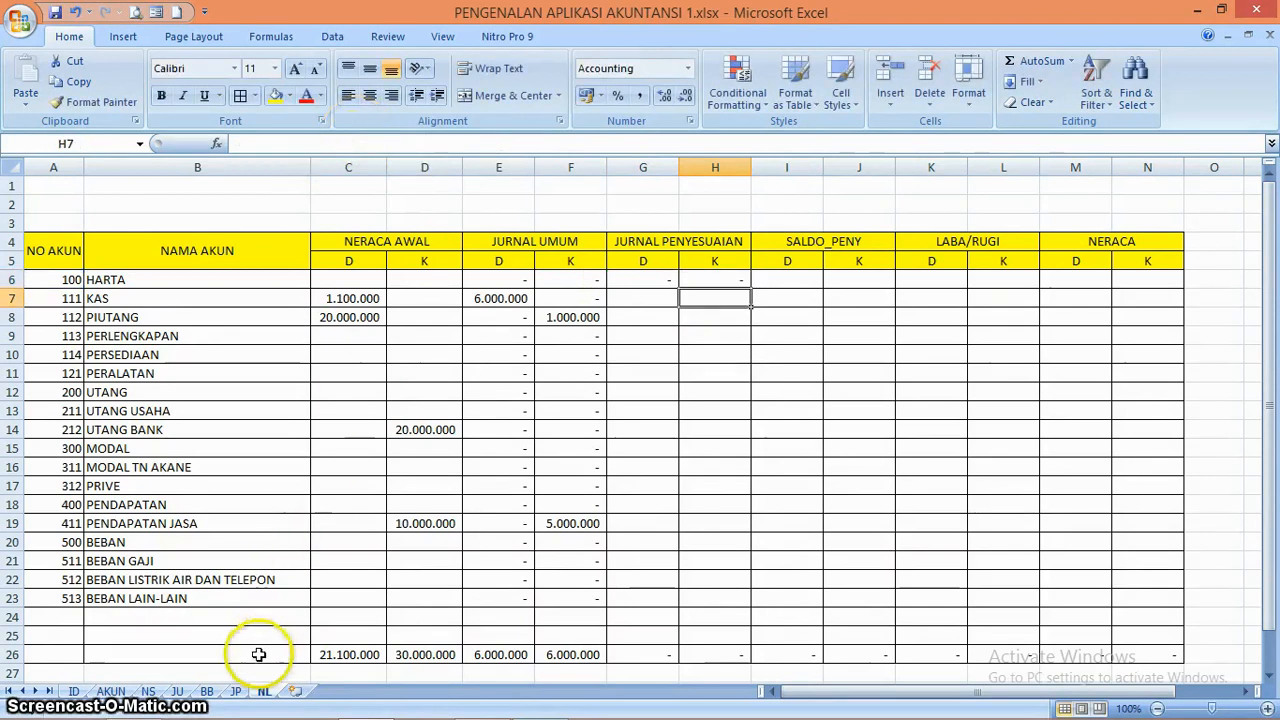
# On the JP sheet, enter reff code 411 in D5 and 211 in D6
pyautogui.click(235, 691)
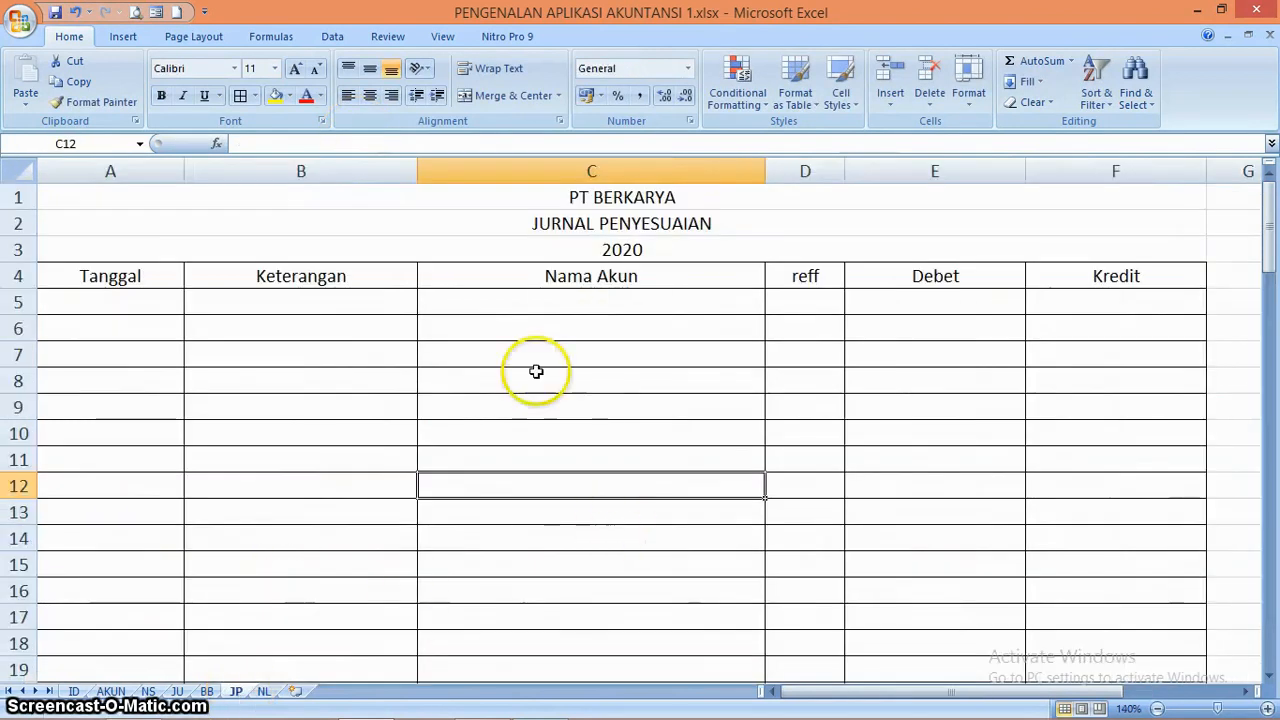
pyautogui.click(800, 303)
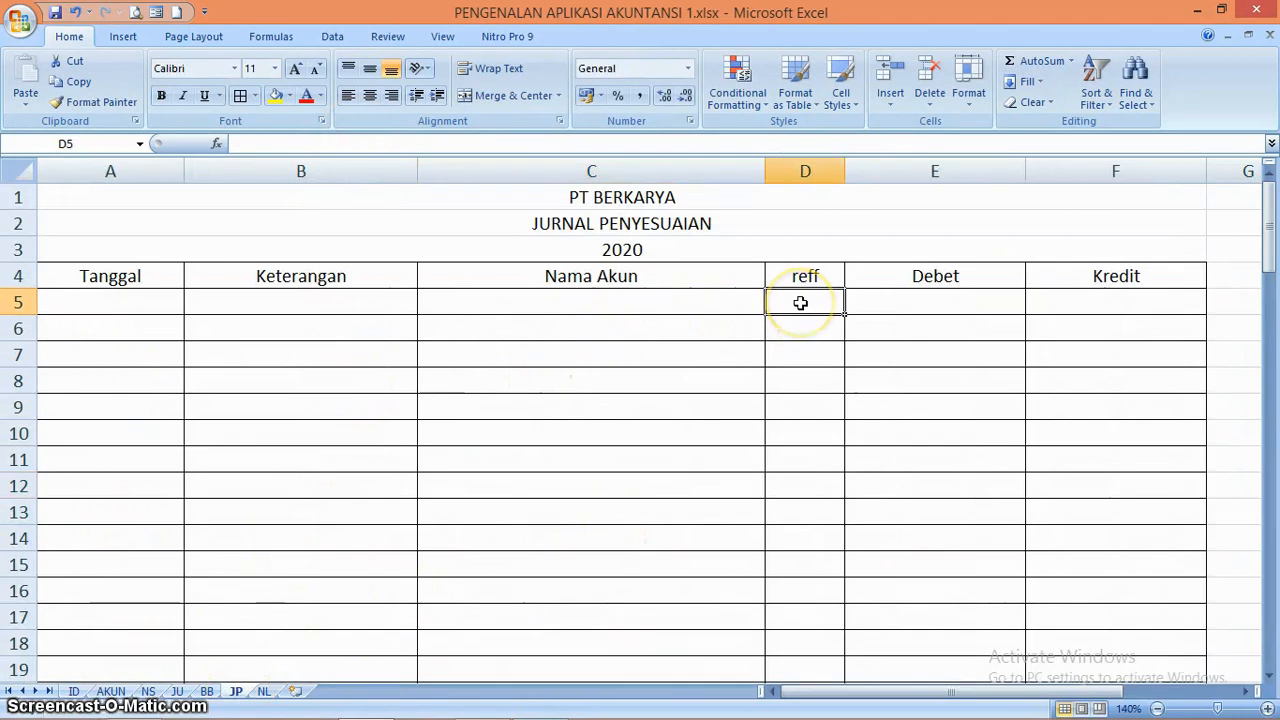
pyautogui.write('411')
pyautogui.press('Return')
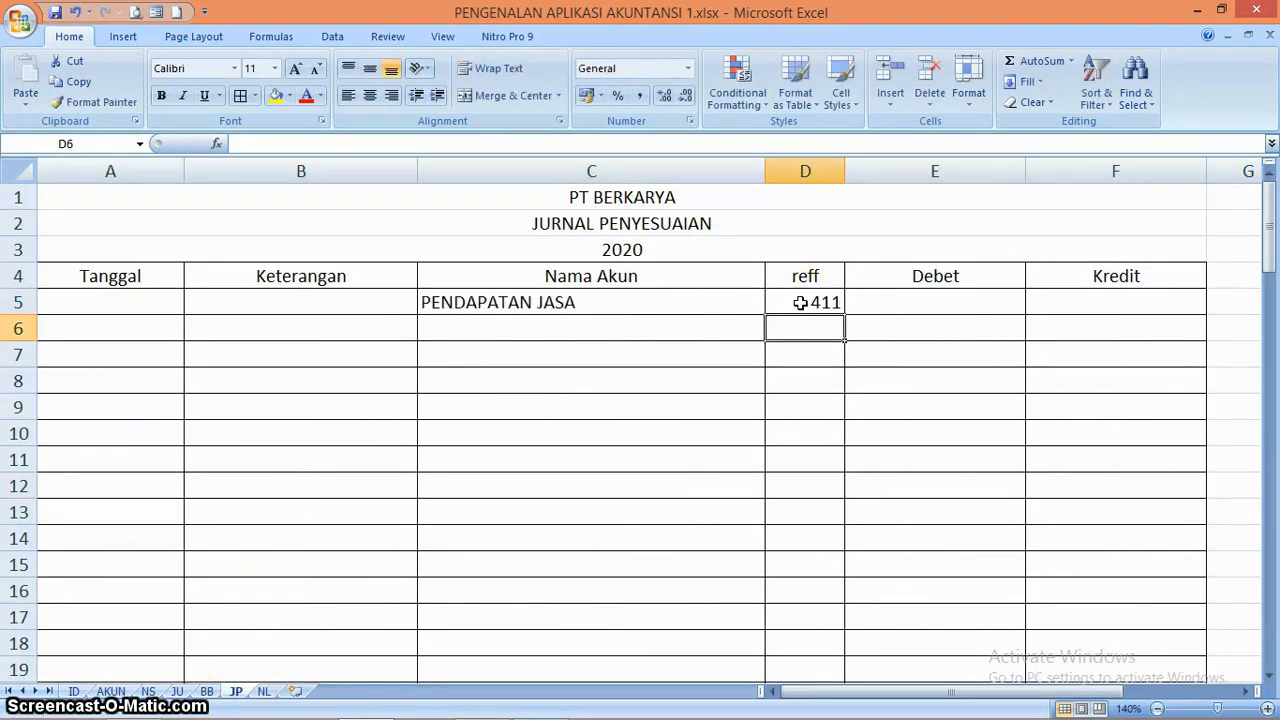
pyautogui.write('213')
pyautogui.press('Return')
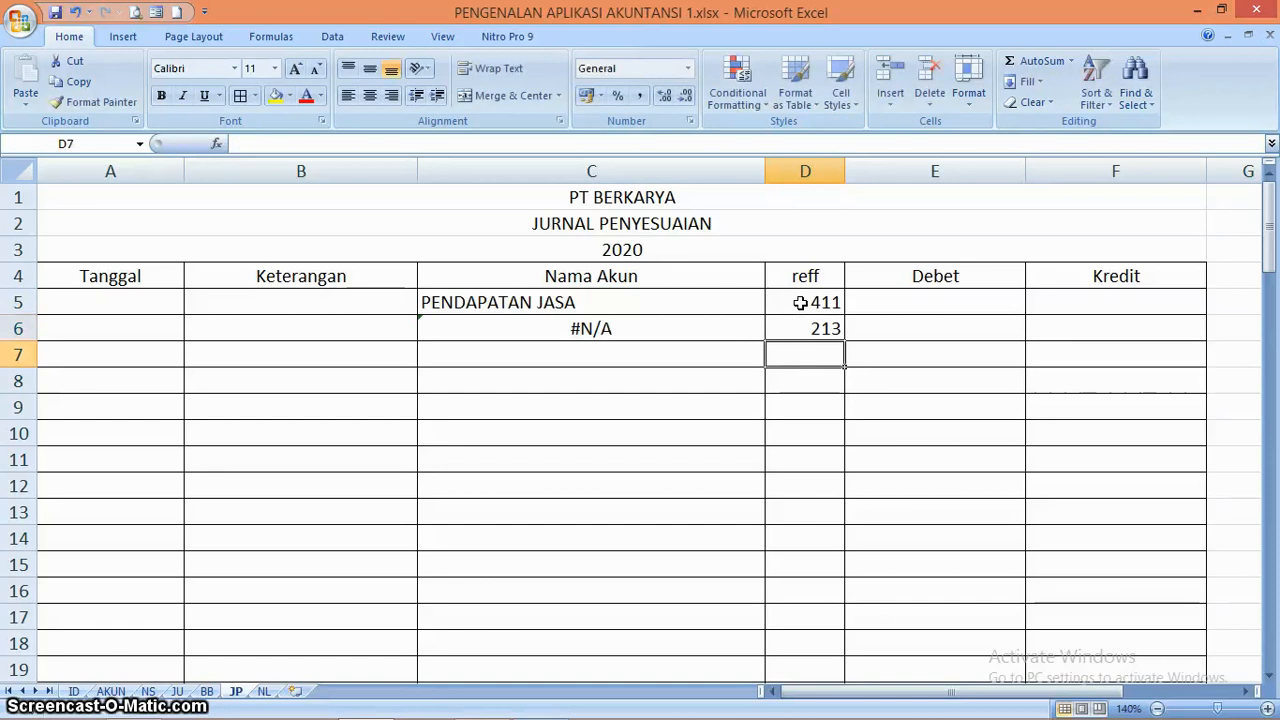
pyautogui.press('Up')
pyautogui.write('211')
pyautogui.press('Return')
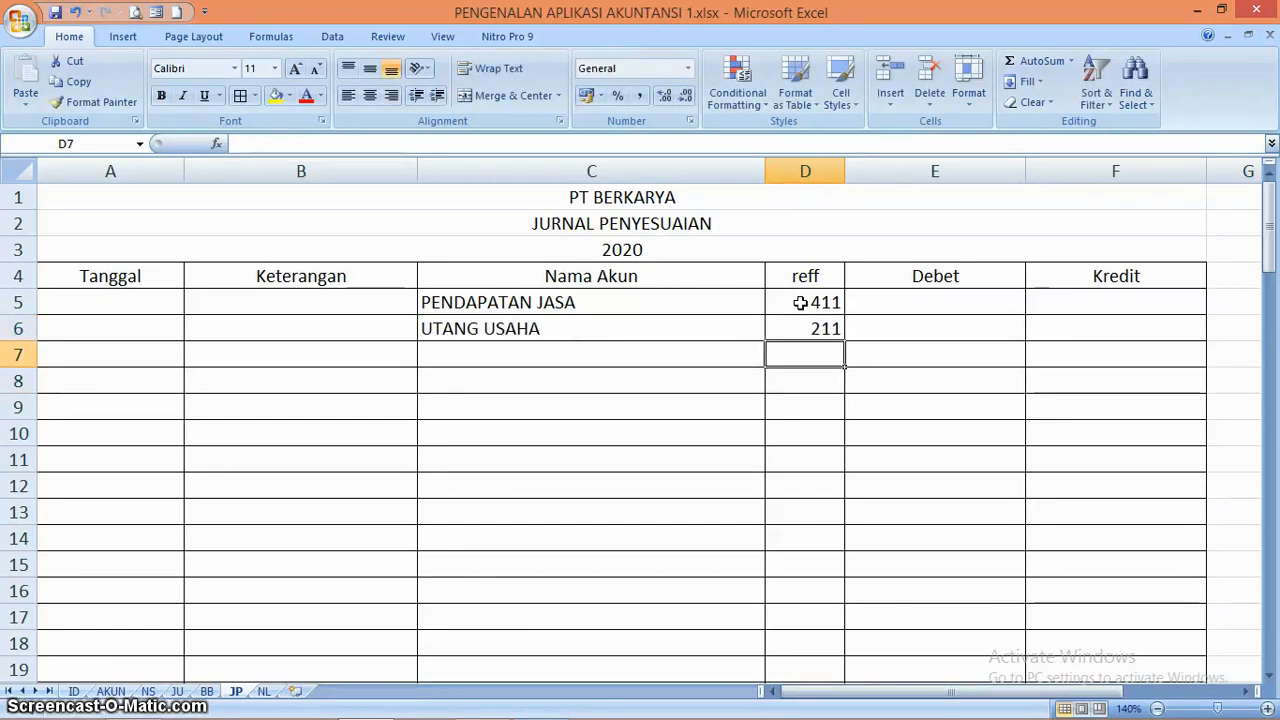
# Enter reff code 511 in D7 and 111 in D8 of the adjusting journal
pyautogui.write('511')
pyautogui.press('Return')
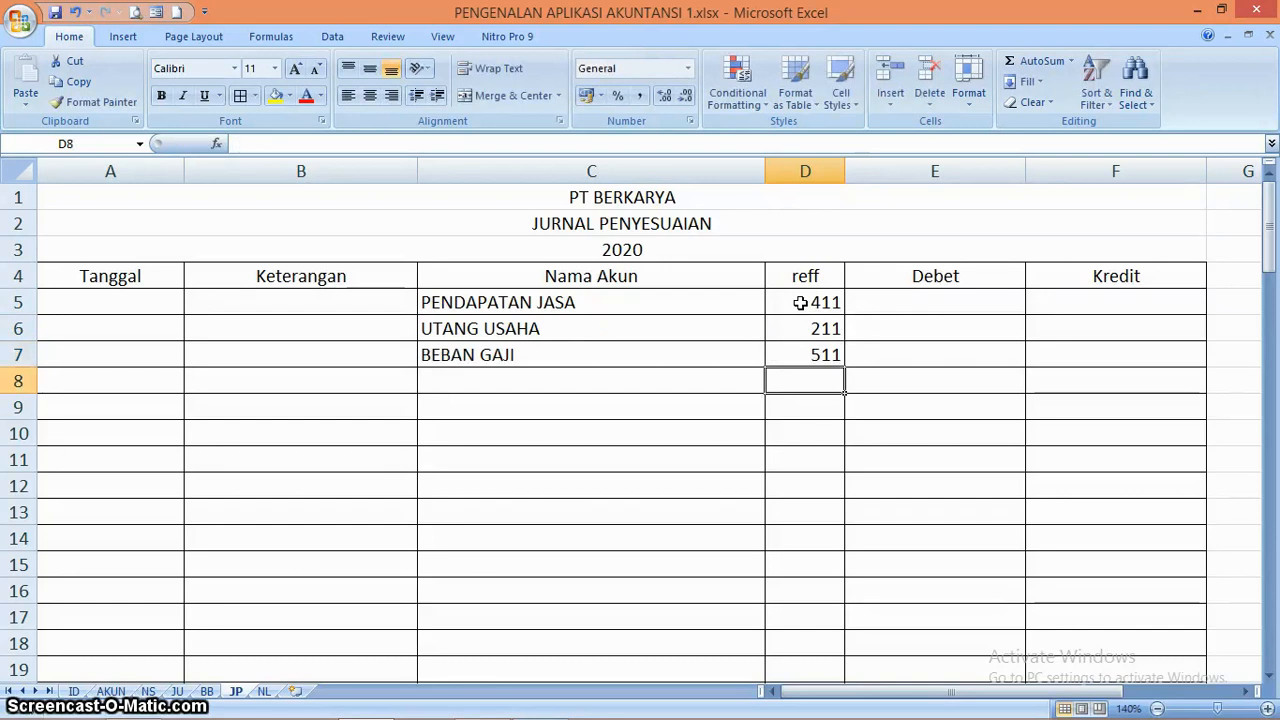
pyautogui.write('111')
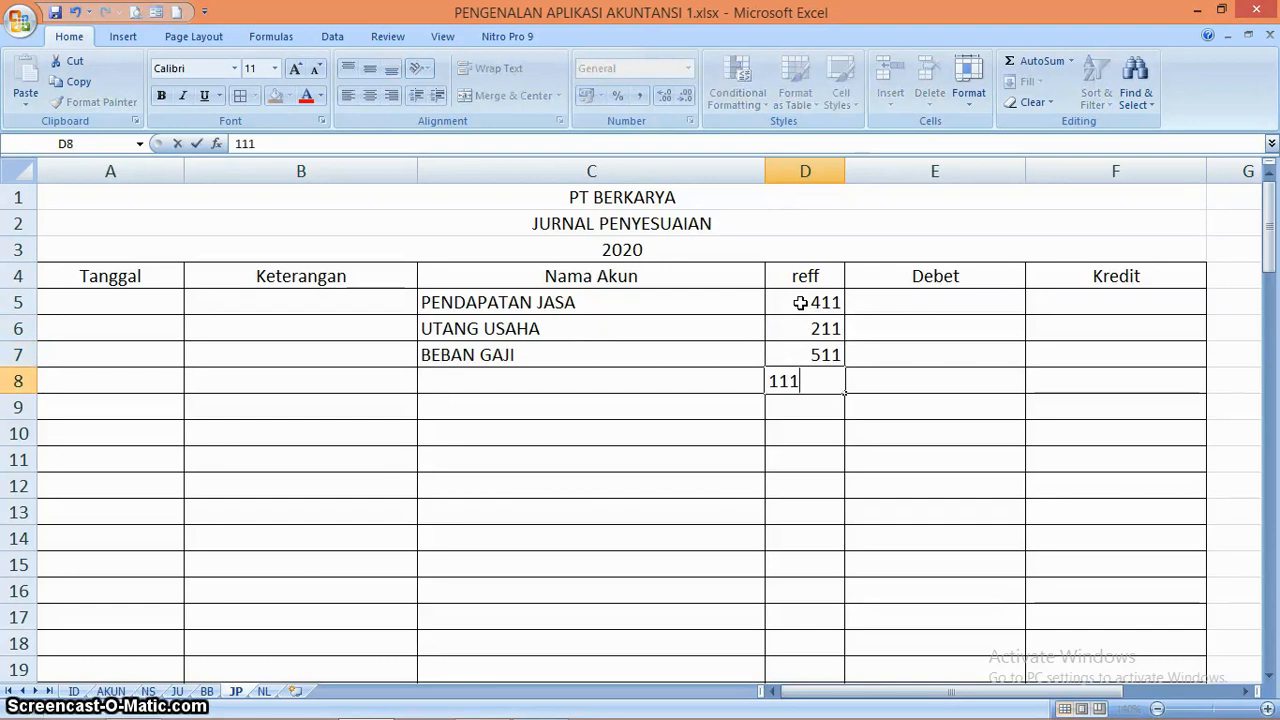
pyautogui.press('Return')
# Enter a 1.000.000 debit for PENDAPATAN JASA in E5 and a matching 1.000.000 credit for UTANG USAHA in F6
pyautogui.press('Up')
pyautogui.press('Up')
pyautogui.press('Up')
pyautogui.press('Up')
pyautogui.press('Right')
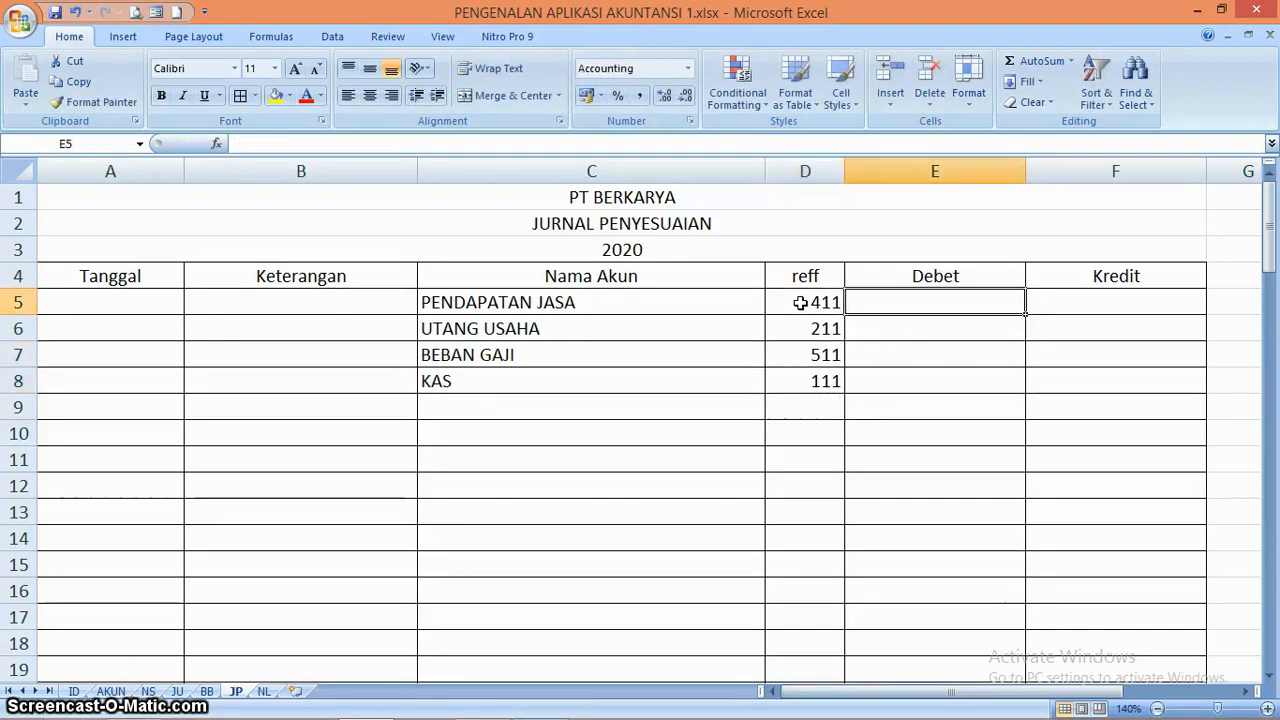
pyautogui.write('1000000')
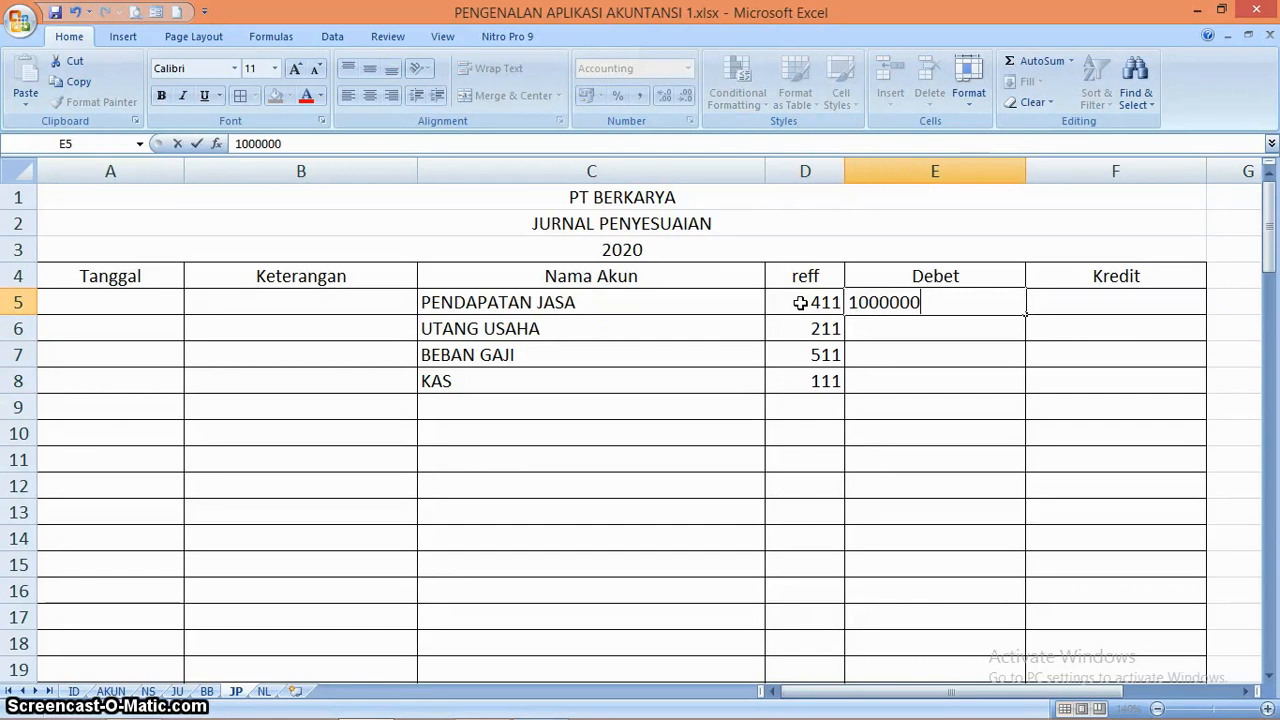
pyautogui.press('Return')
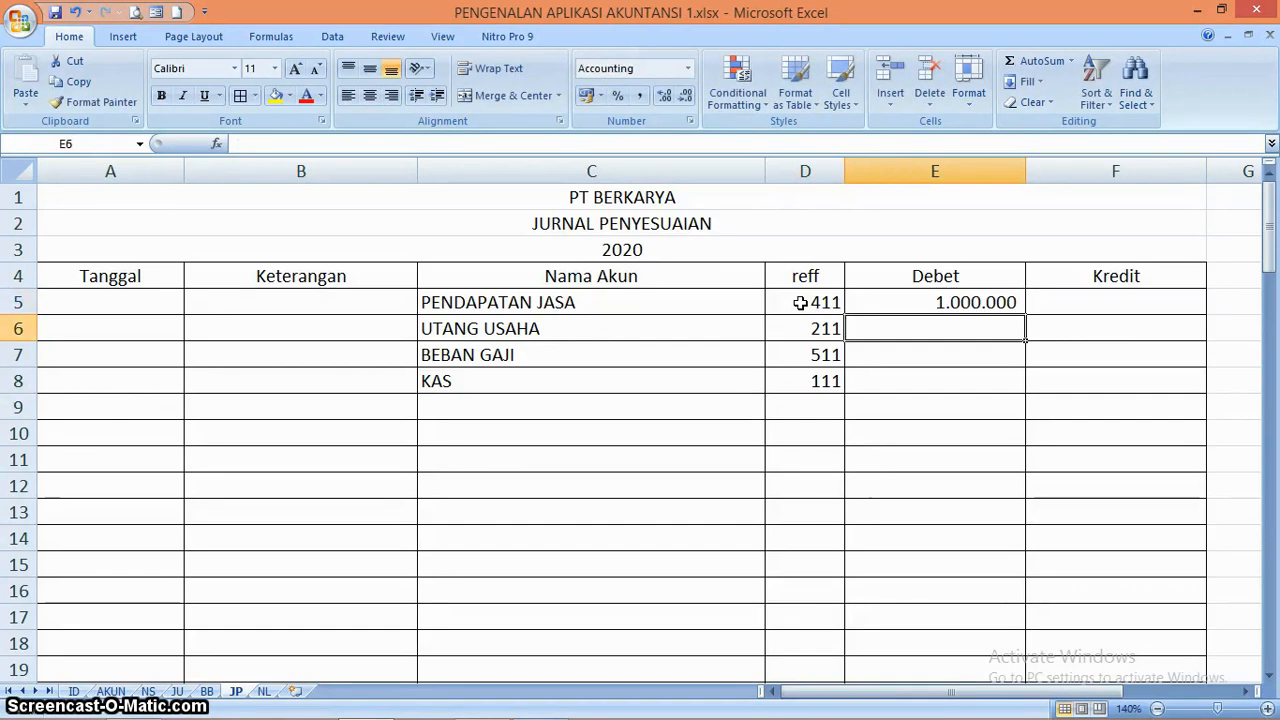
pyautogui.press('Right')
pyautogui.write('10')
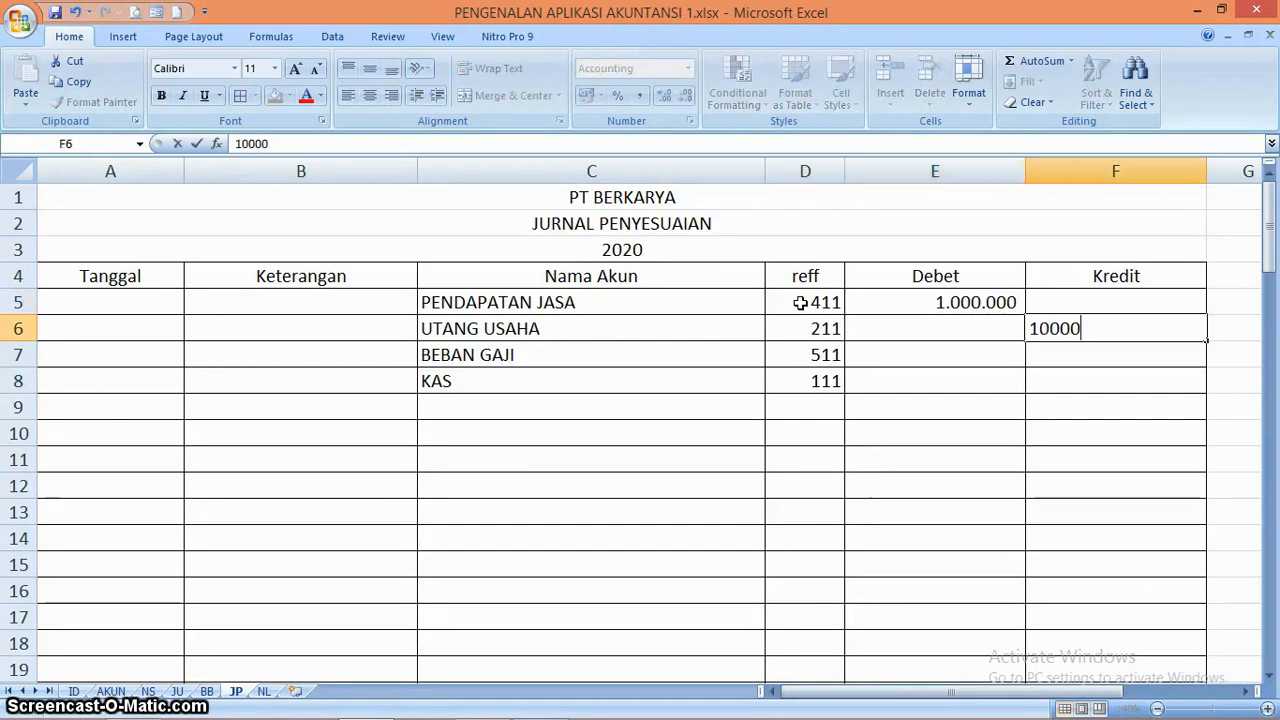
pyautogui.press('Return')
# Enter a 3.500.000 debit for BEBAN GAJI in E7 and a matching 3.500.000 credit for KAS in F8
pyautogui.press('Left')
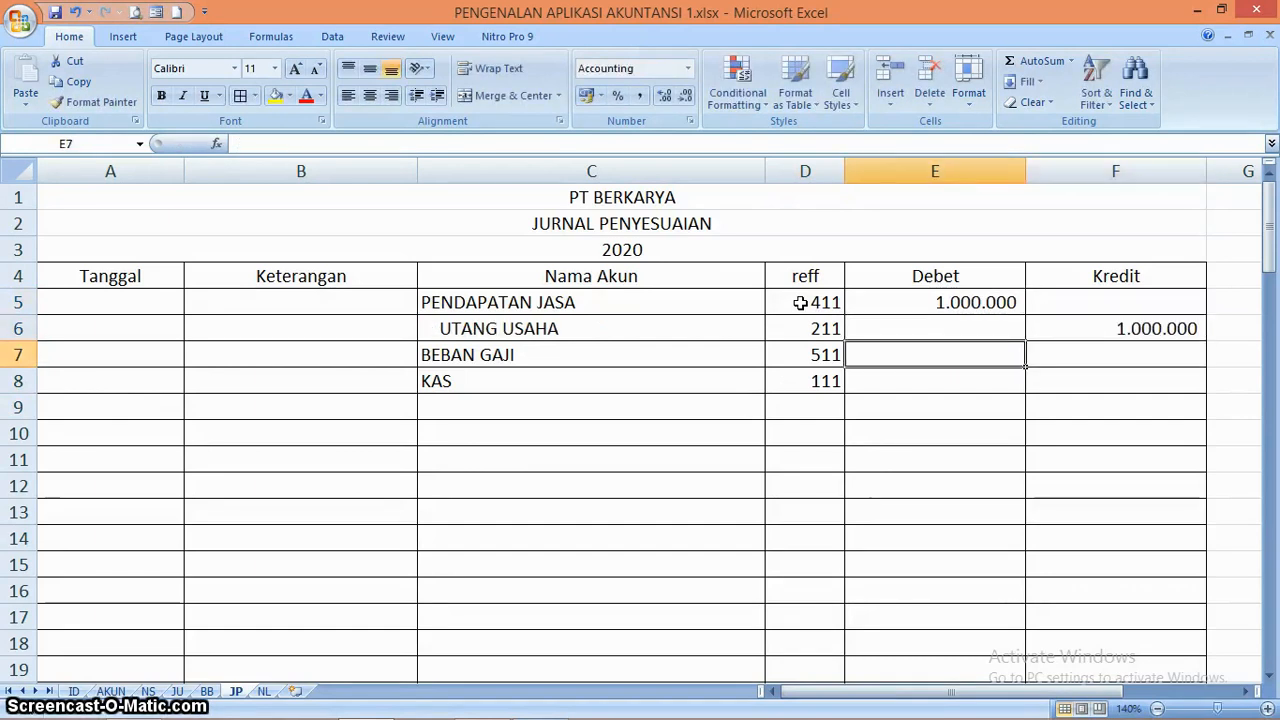
pyautogui.write('3500000')
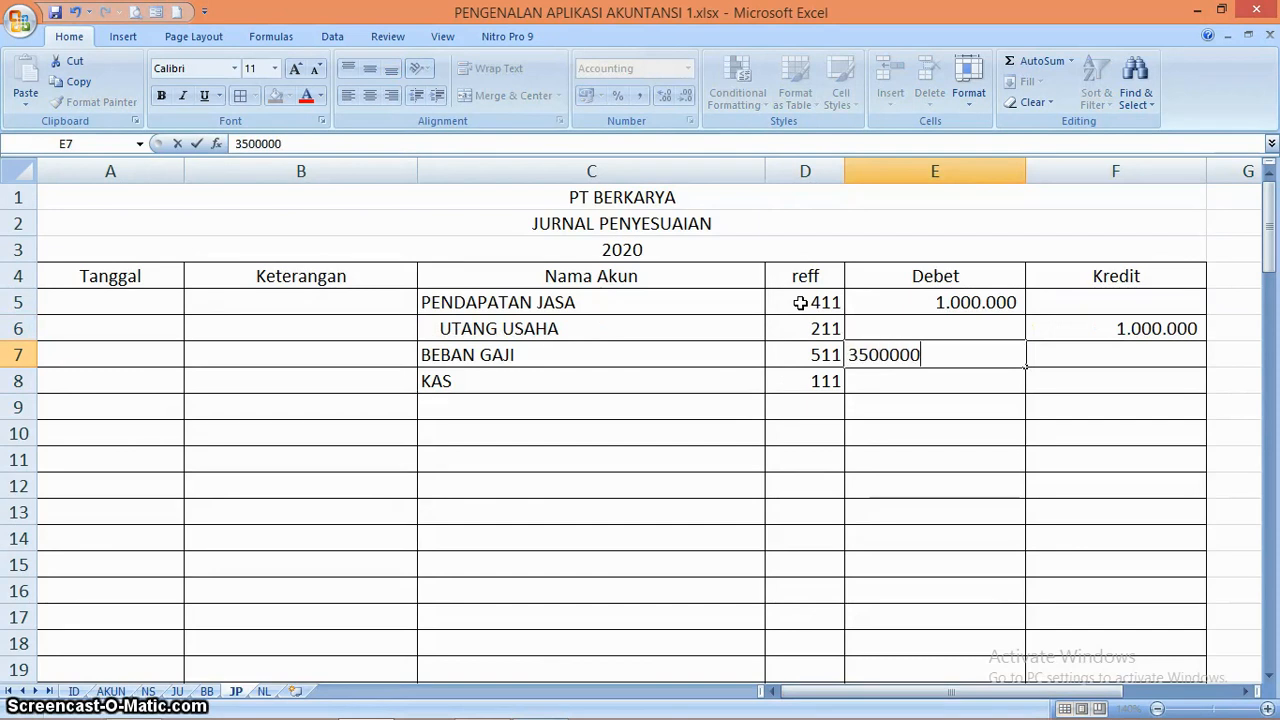
pyautogui.press('Return')
pyautogui.press('Right')
pyautogui.write('350')
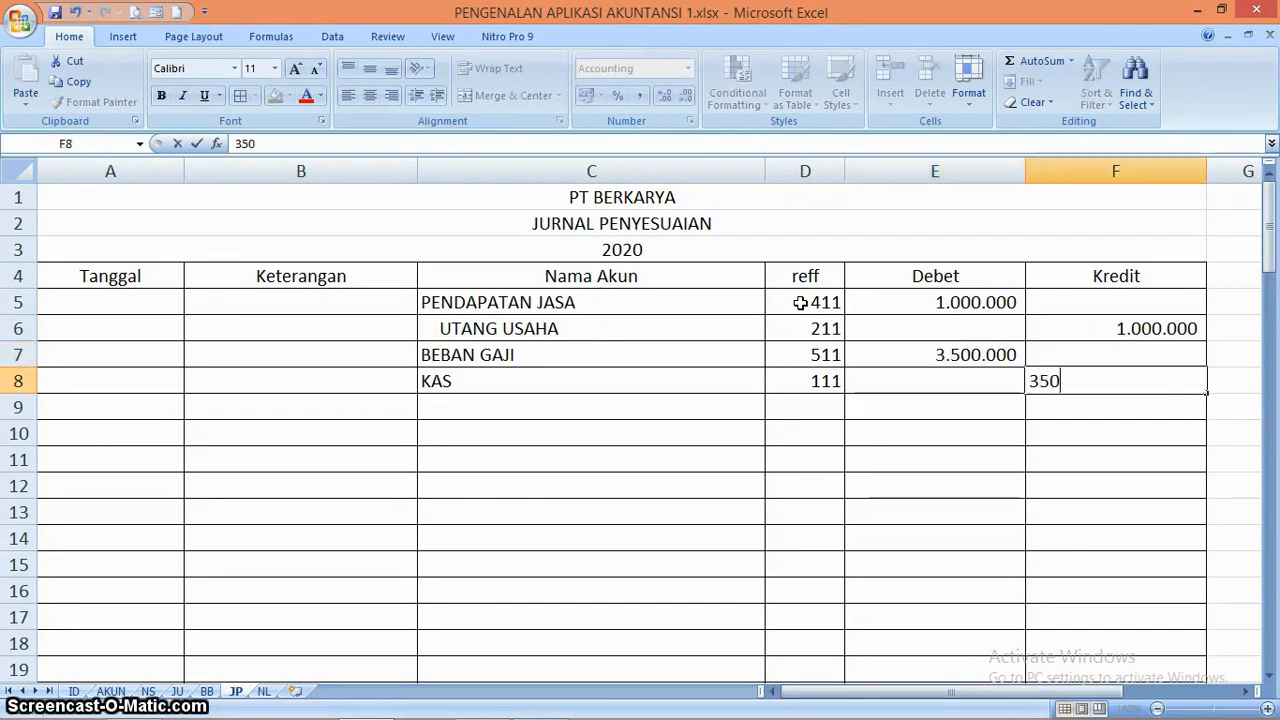
pyautogui.write('0000')
pyautogui.press('Return')
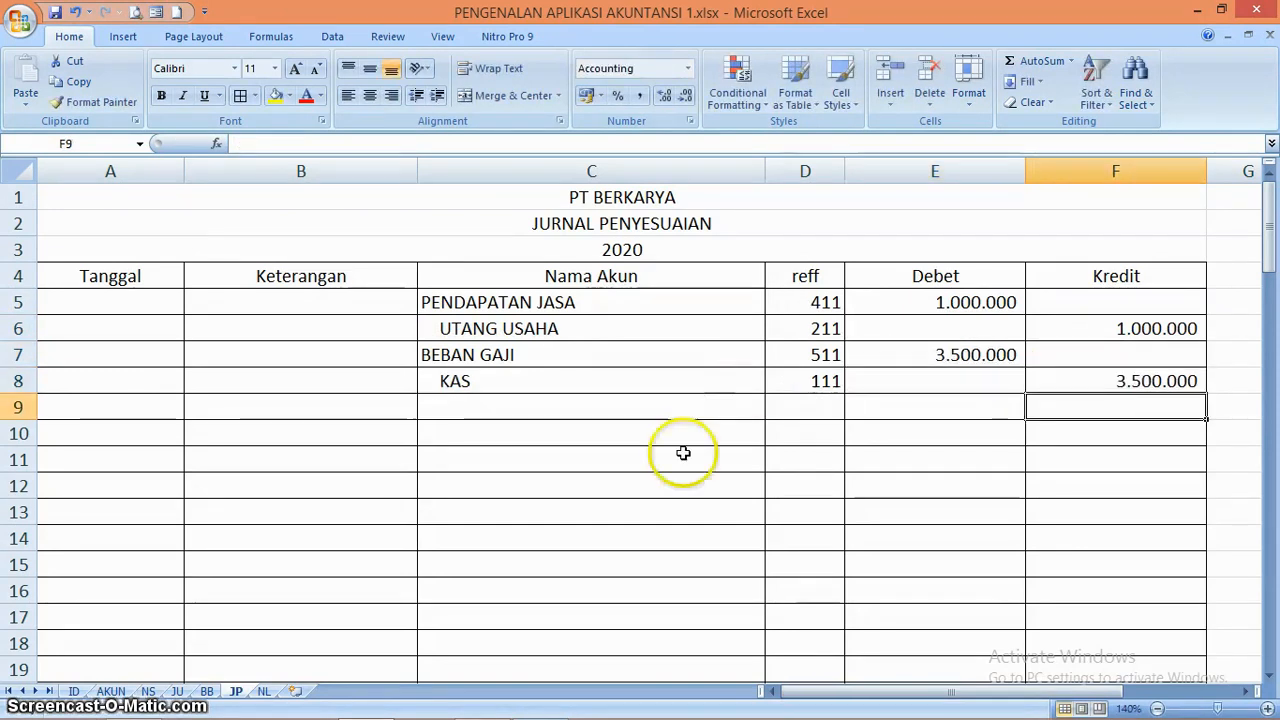
# On the NL sheet, copy the JURNAL PENYESUAIAN formulas in G6:H6 down through row 23 and compare the amounts with the JP sheet
pyautogui.click(264, 691)
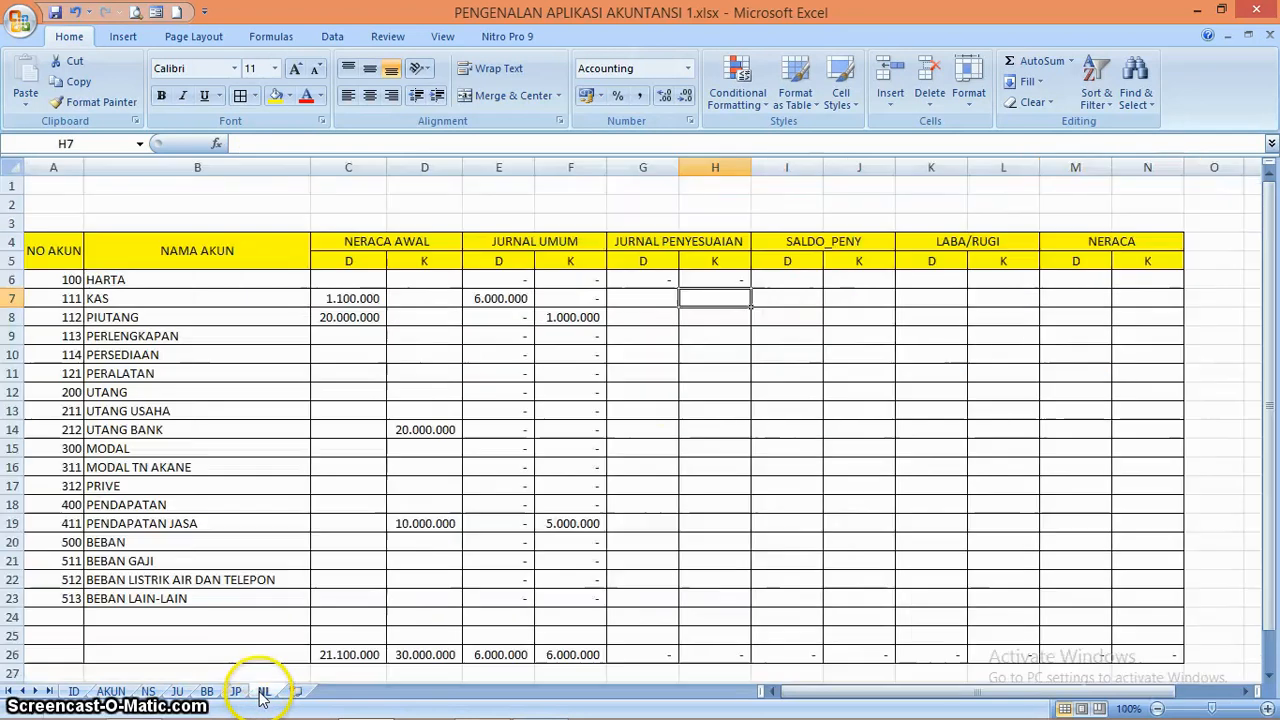
pyautogui.moveTo(656, 279); pyautogui.dragTo(757, 606)
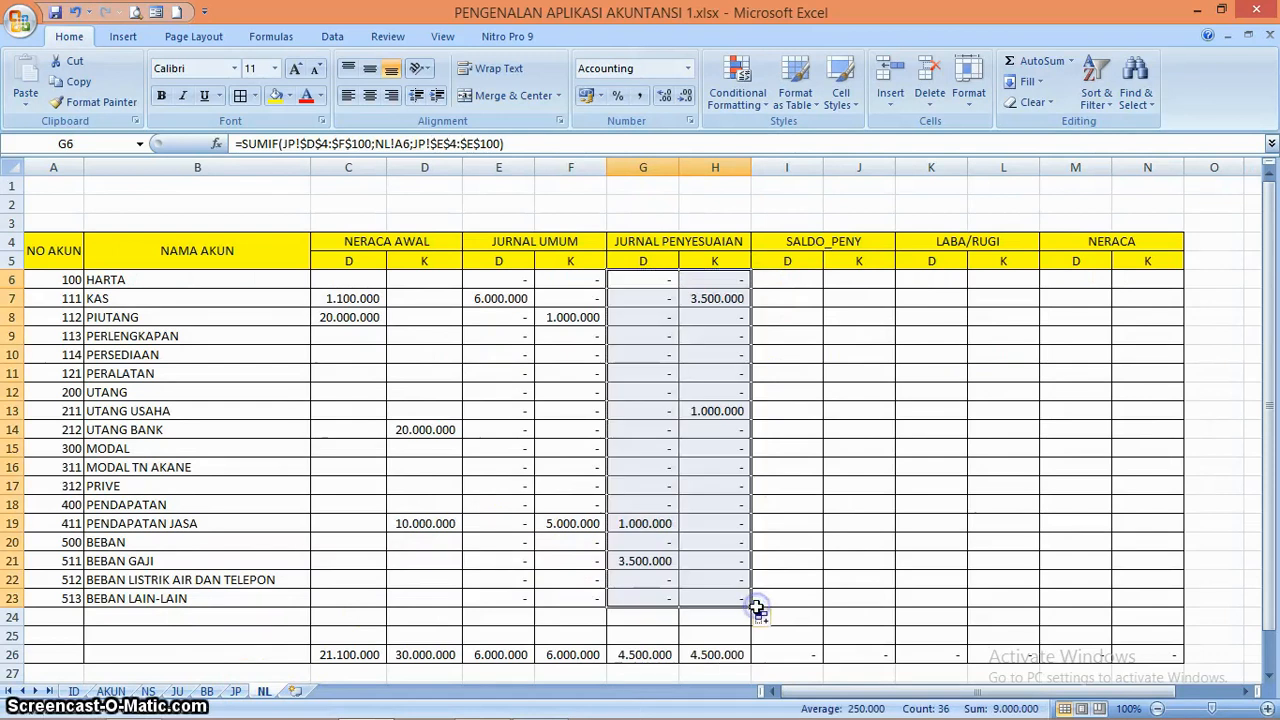
pyautogui.click(731, 487)
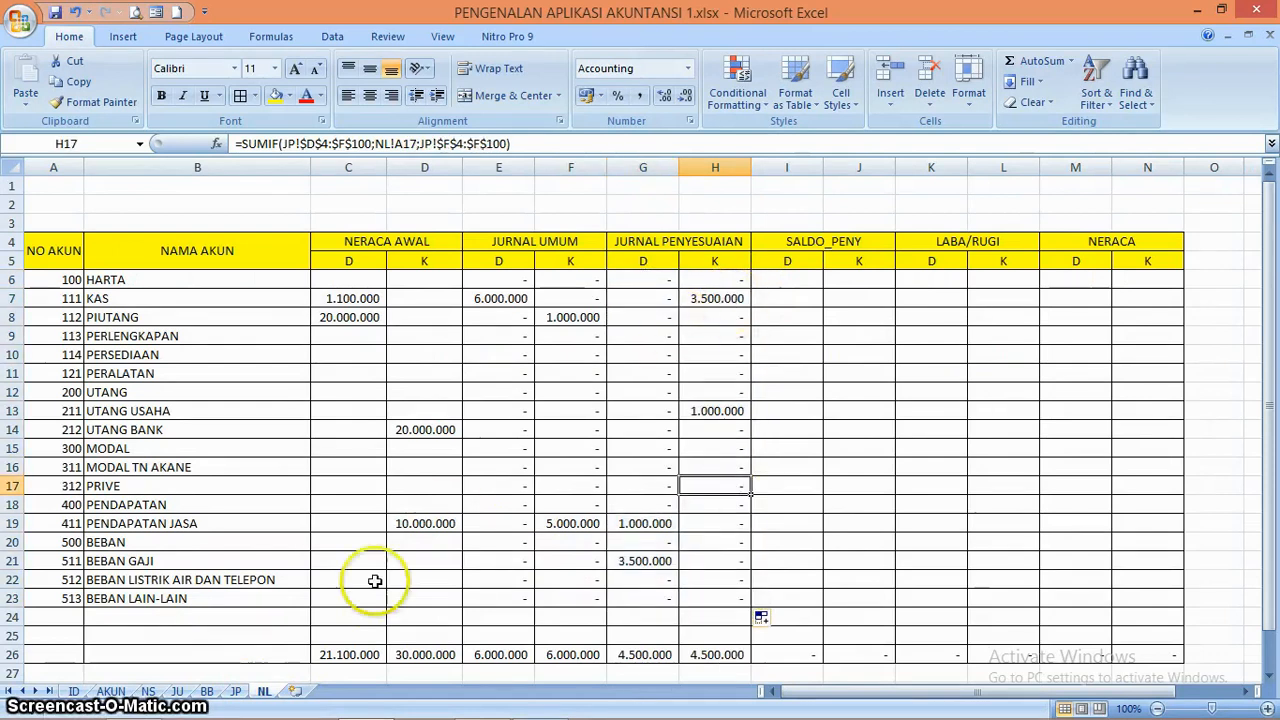
pyautogui.click(237, 691)
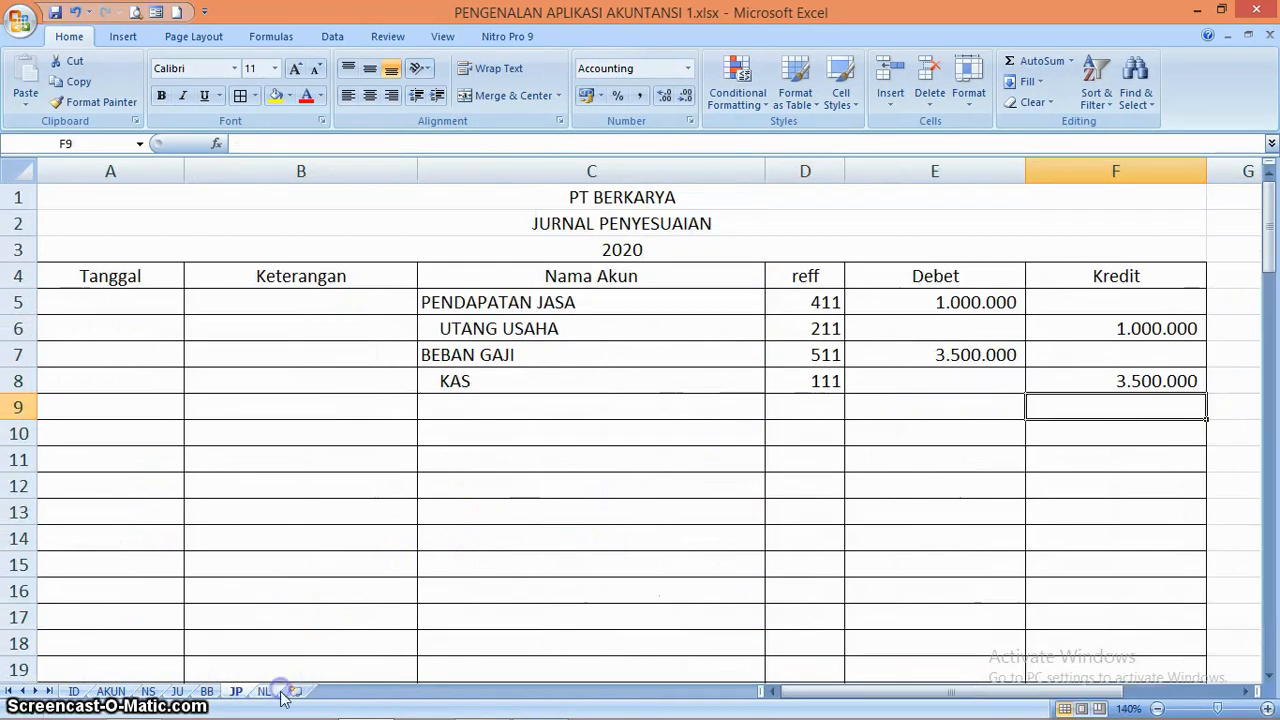
pyautogui.click(266, 691)
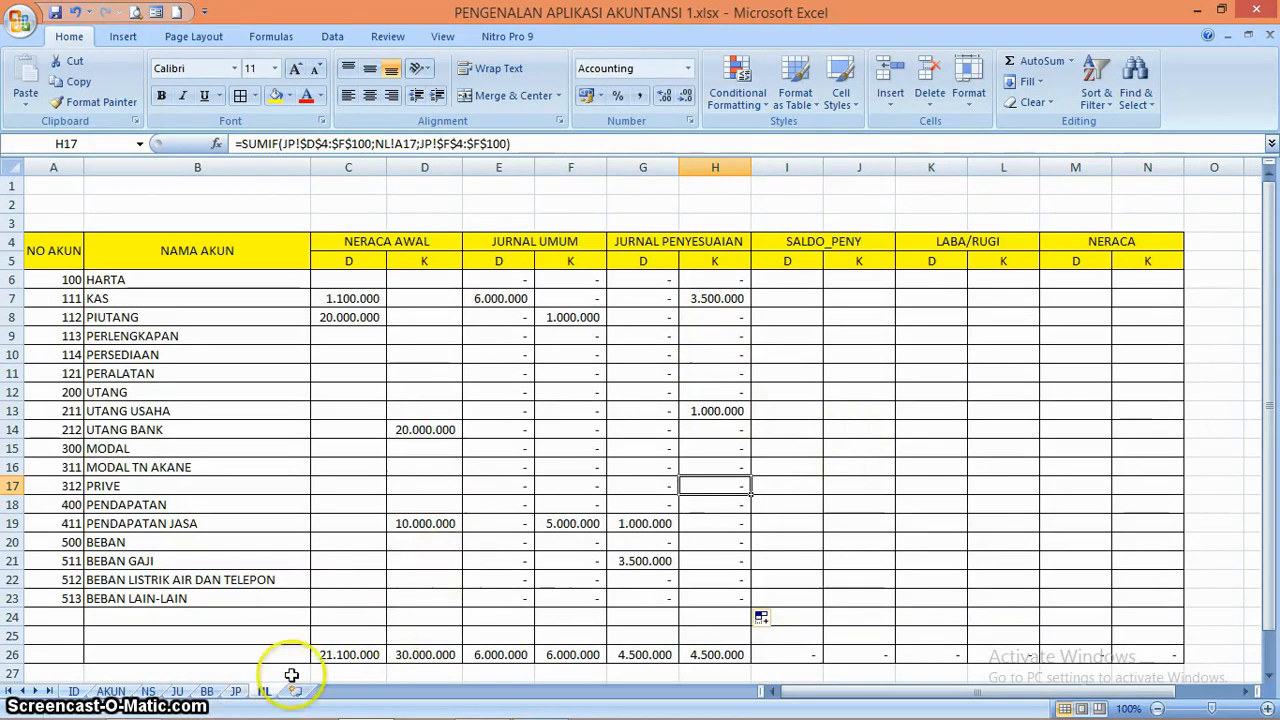
# Change the reff code in D5 of the JP sheet to 111 and check the adjustment amounts carried to the NL sheet
pyautogui.click(236, 691)
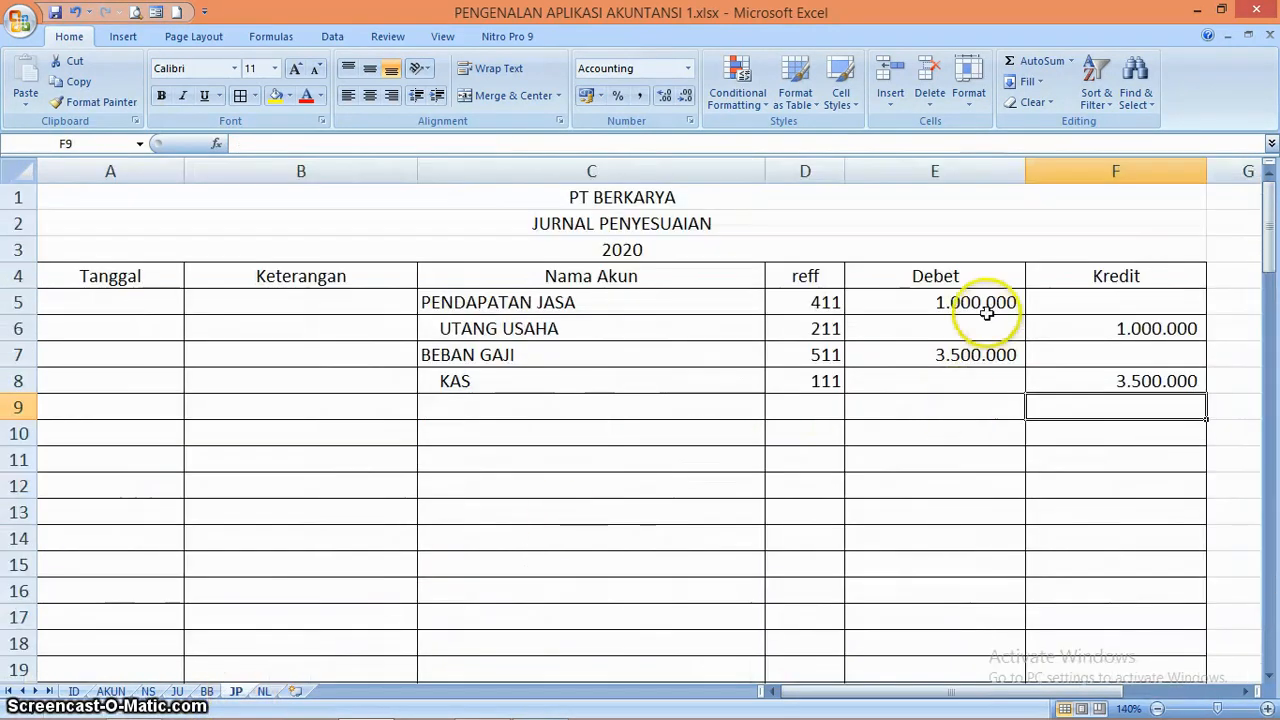
pyautogui.click(816, 305)
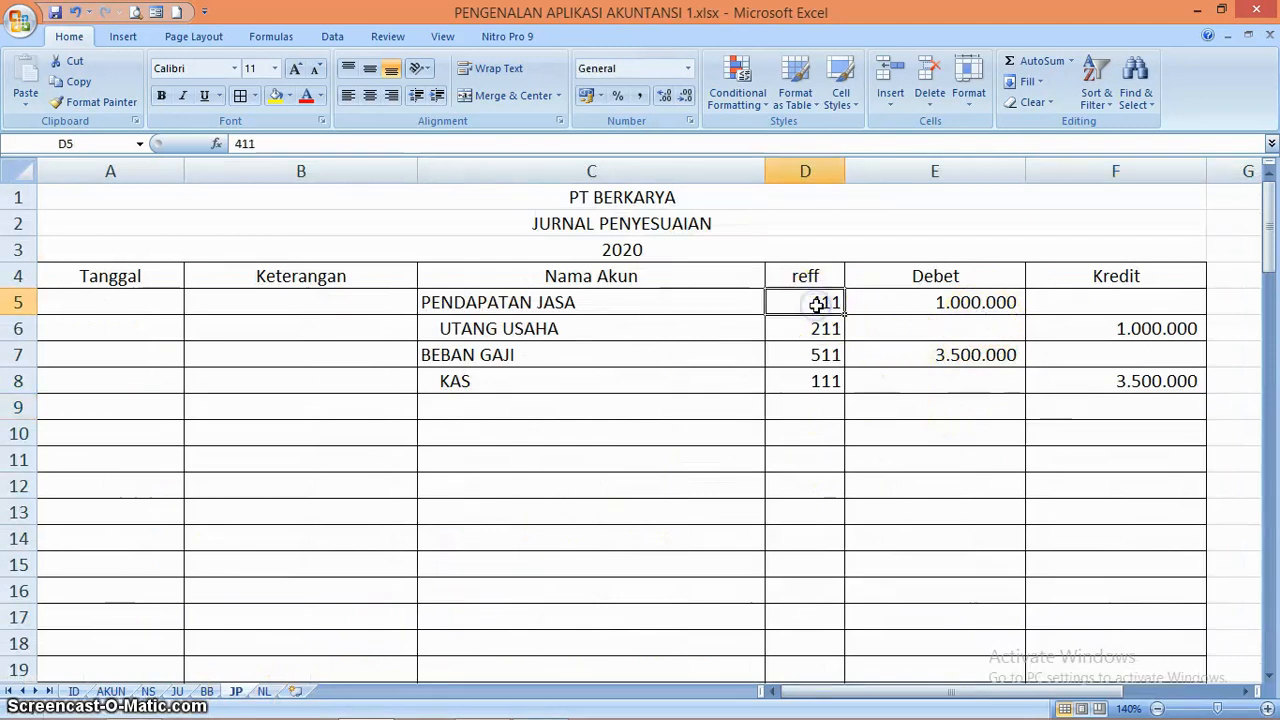
pyautogui.write('1')
pyautogui.press('Return')
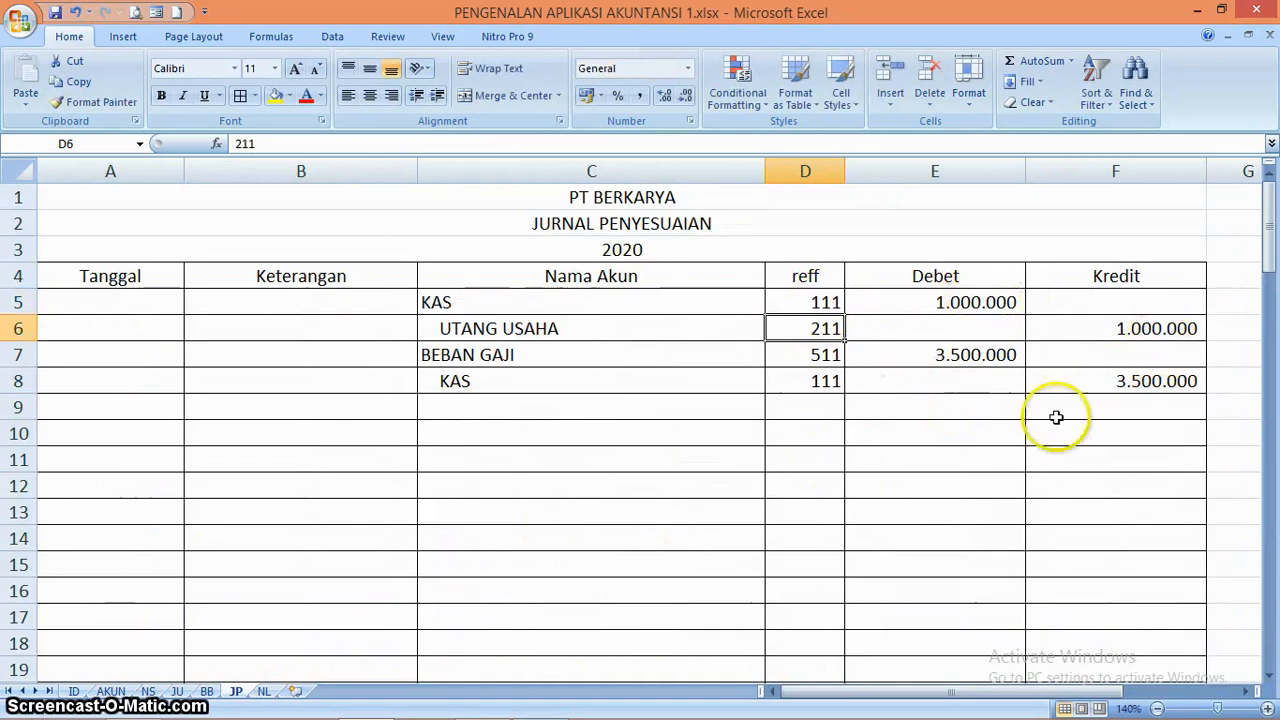
pyautogui.click(263, 691)
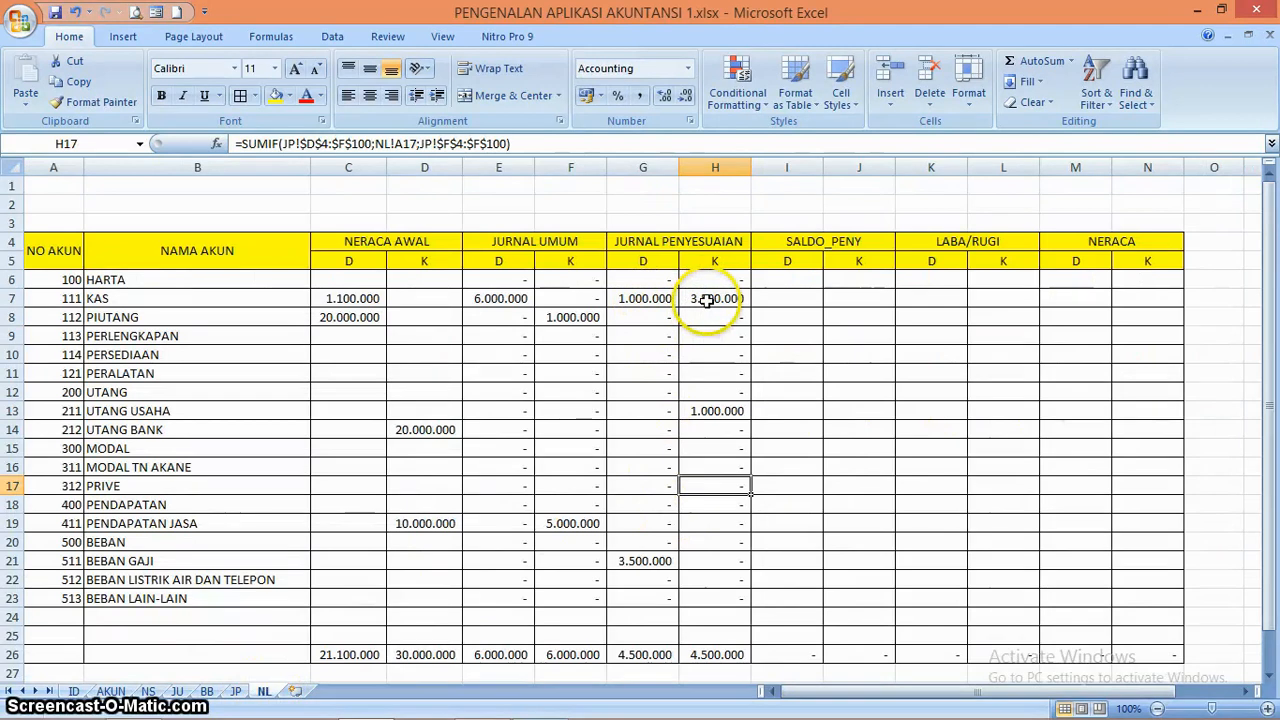
pyautogui.click(238, 692)
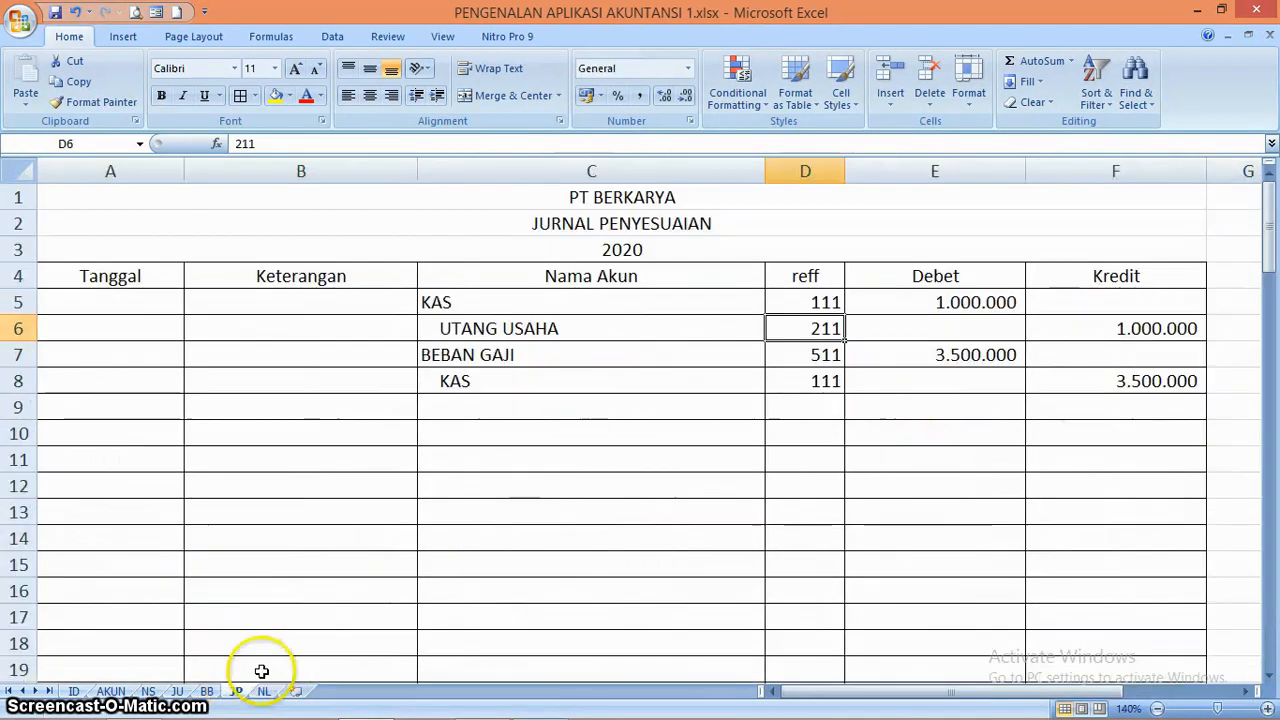
pyautogui.click(950, 365)
pyautogui.press('Right')
pyautogui.press('Down')
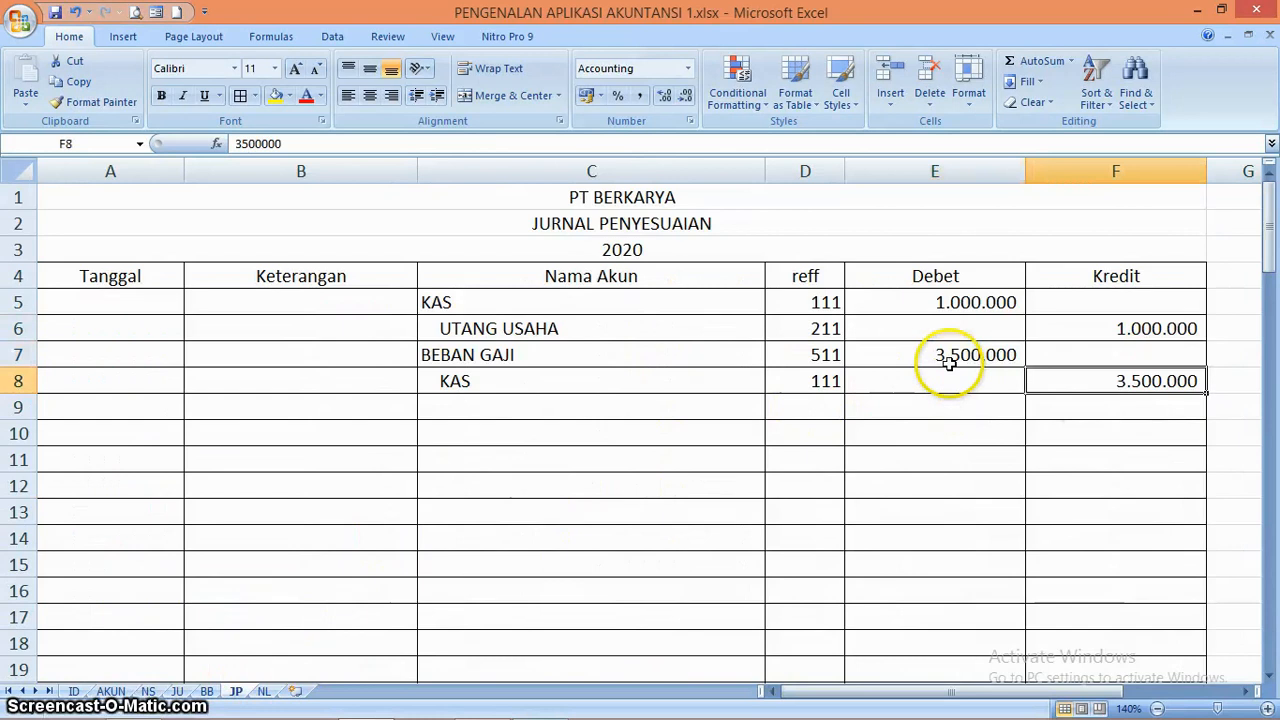
pyautogui.click(264, 691)
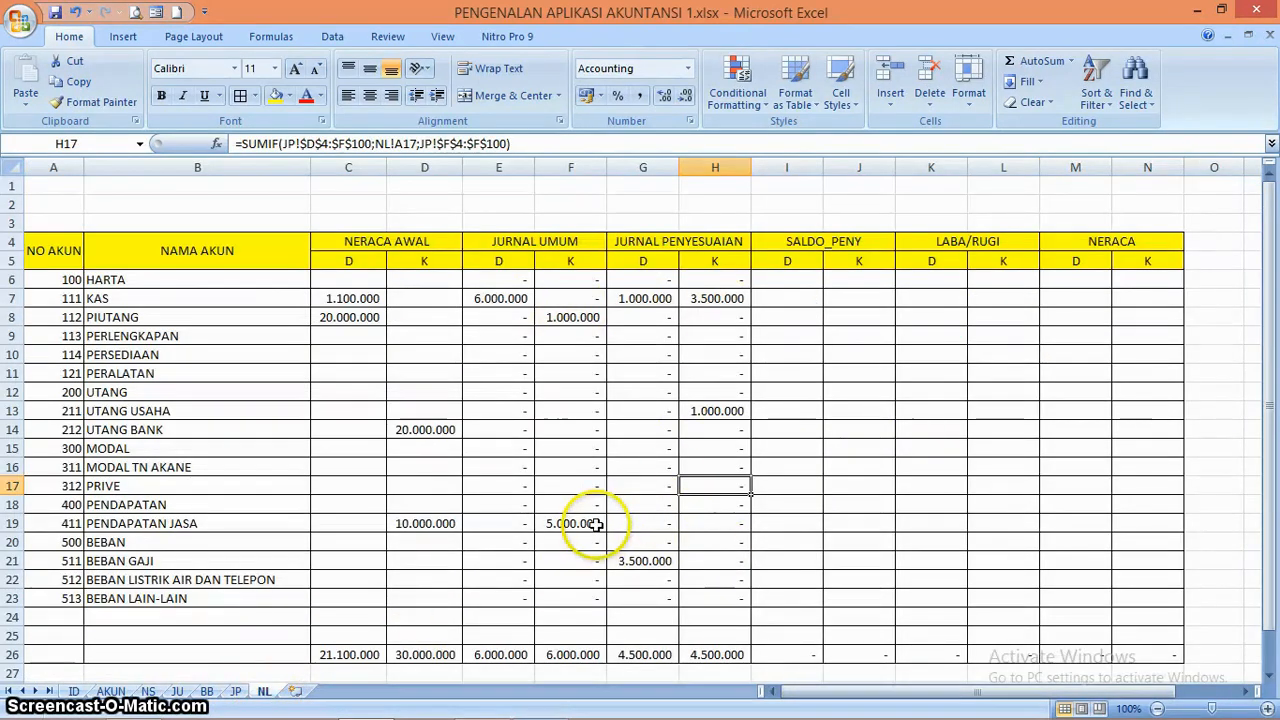
# Enter the formula =C6-D6+E6-F6+G6-H6 in the SALDO_PENY debit cell I6
pyautogui.click(799, 278)
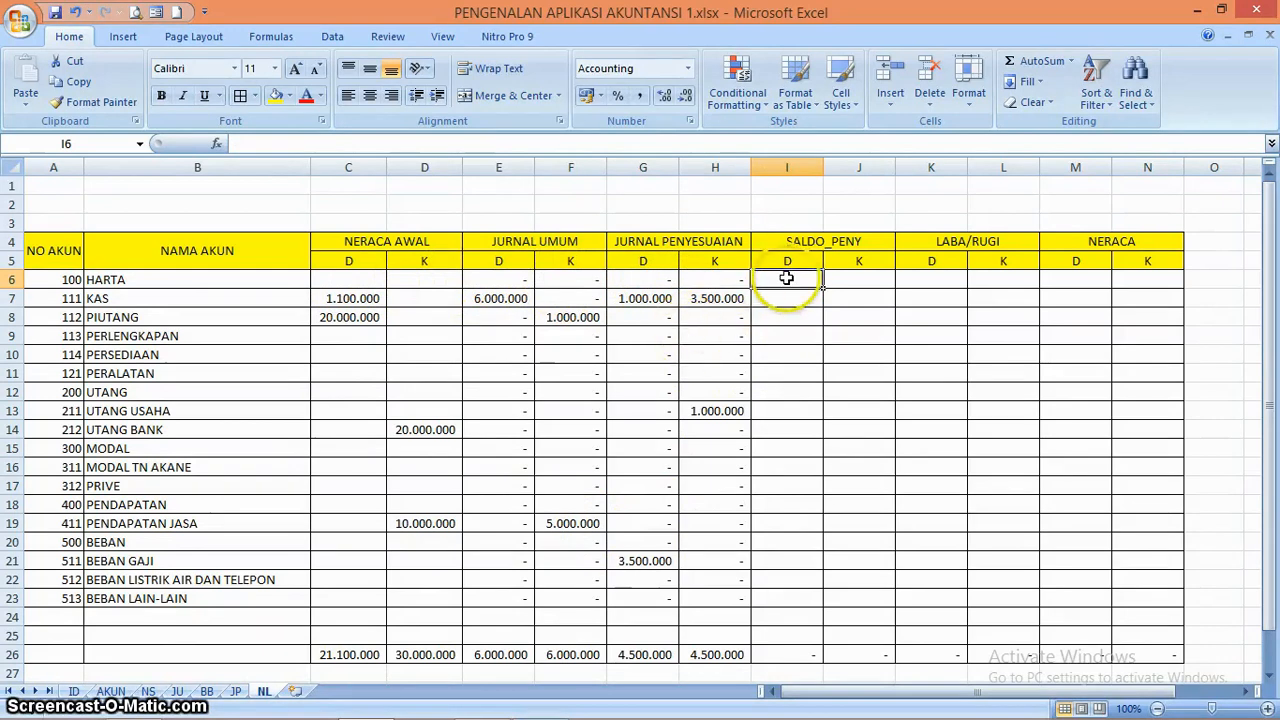
pyautogui.write('=')
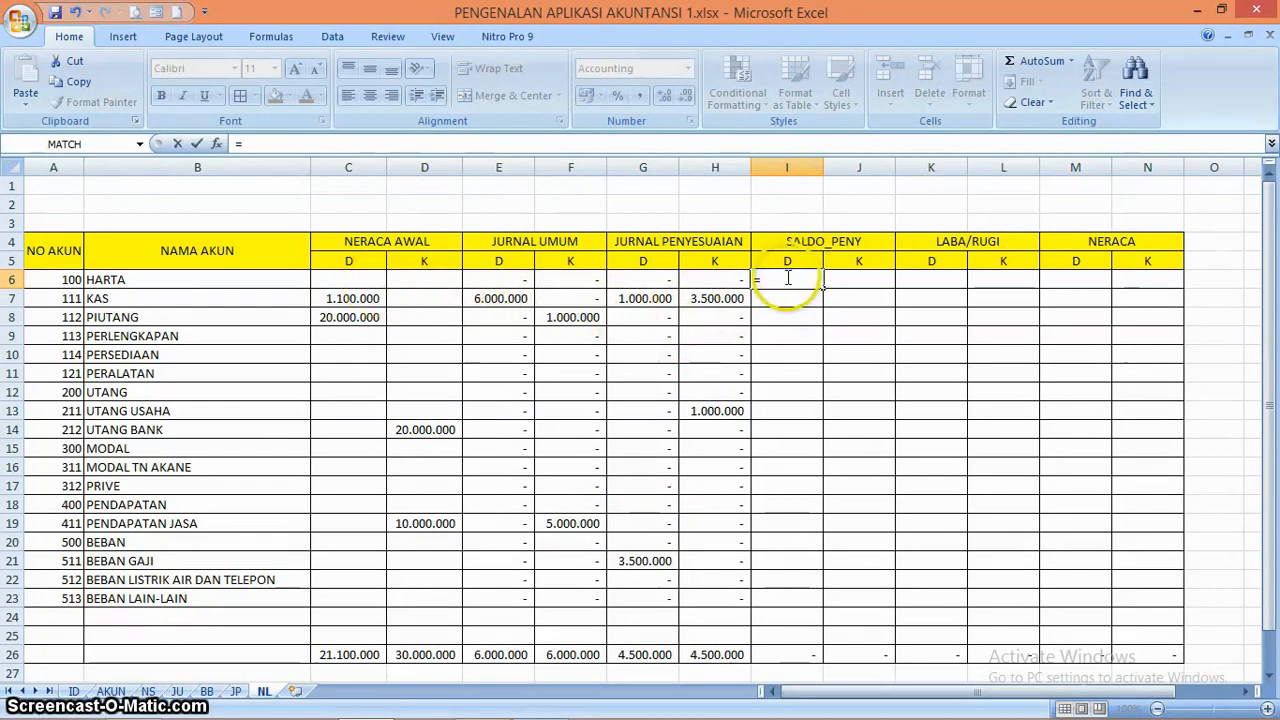
pyautogui.click(360, 277)
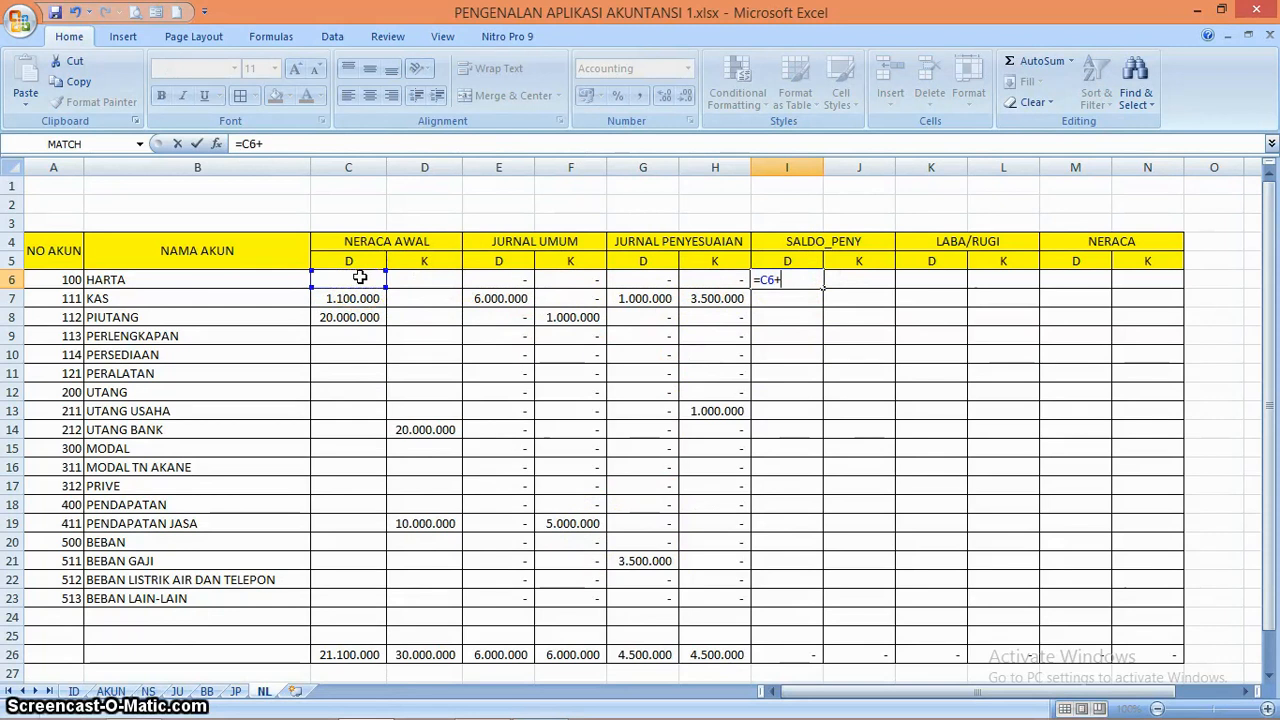
pyautogui.press('BackSpace')
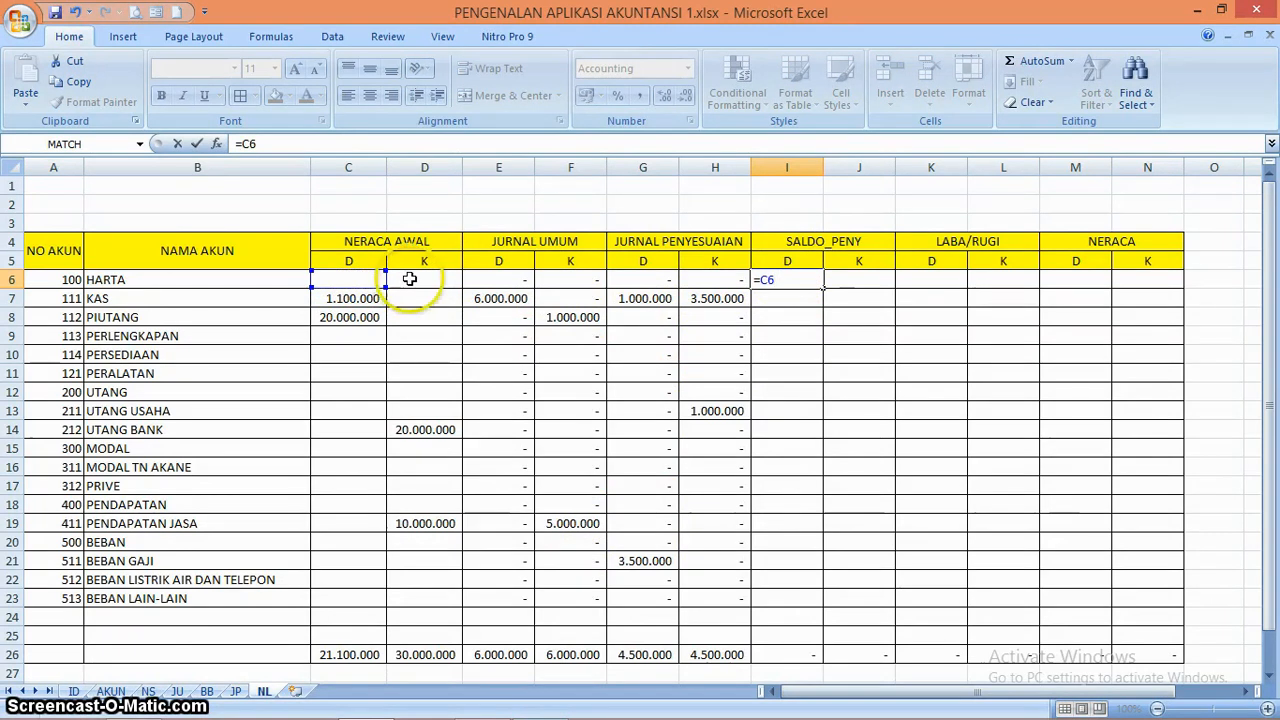
pyautogui.write('-')
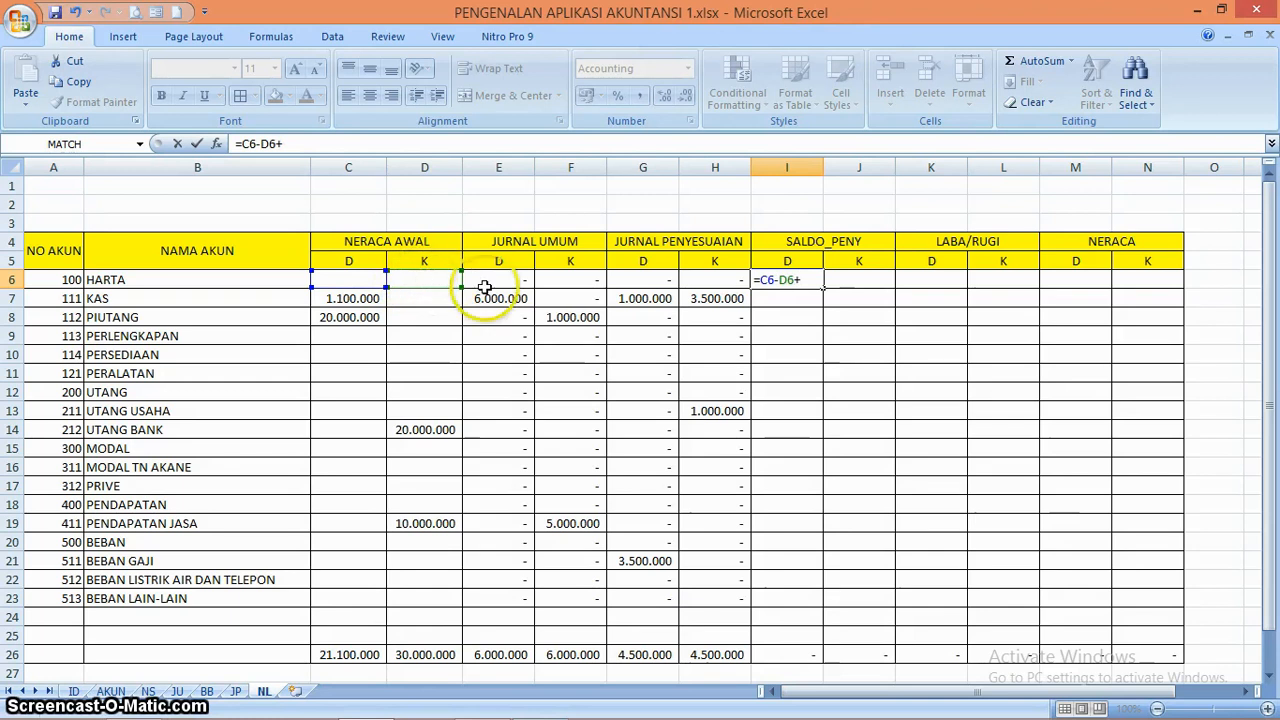
pyautogui.write('-')
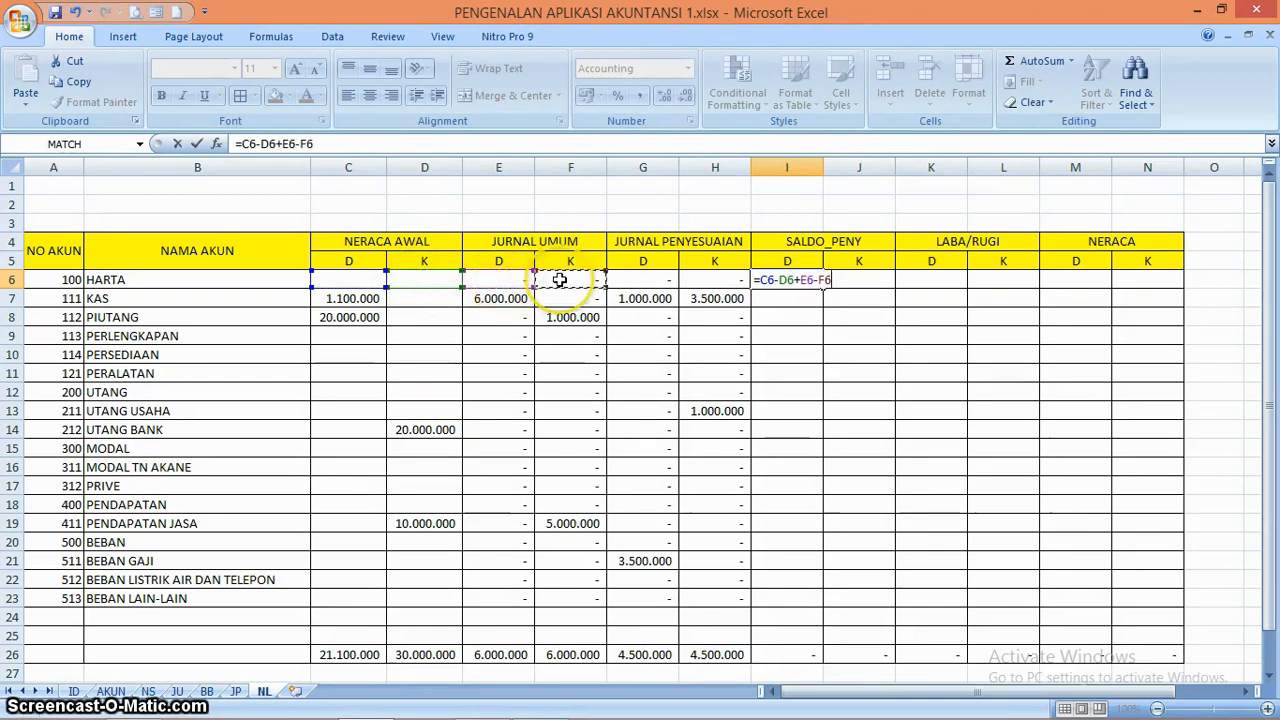
pyautogui.click(641, 279)
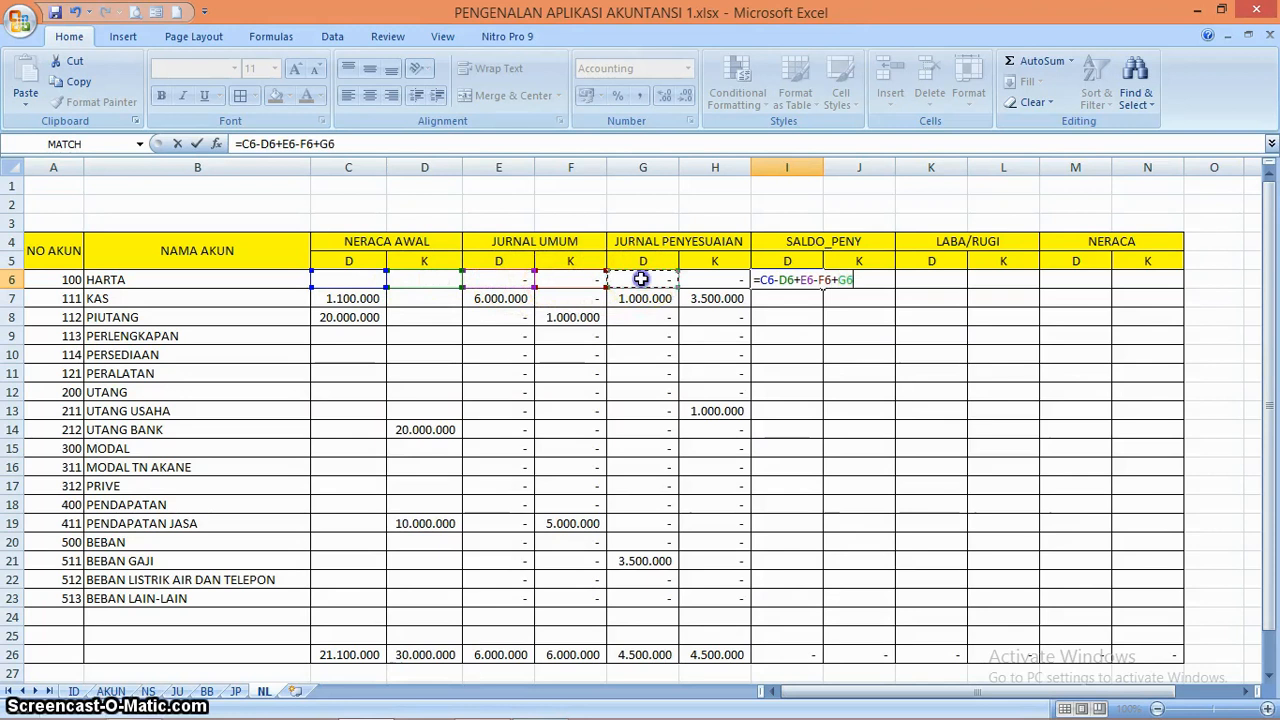
pyautogui.write('-')
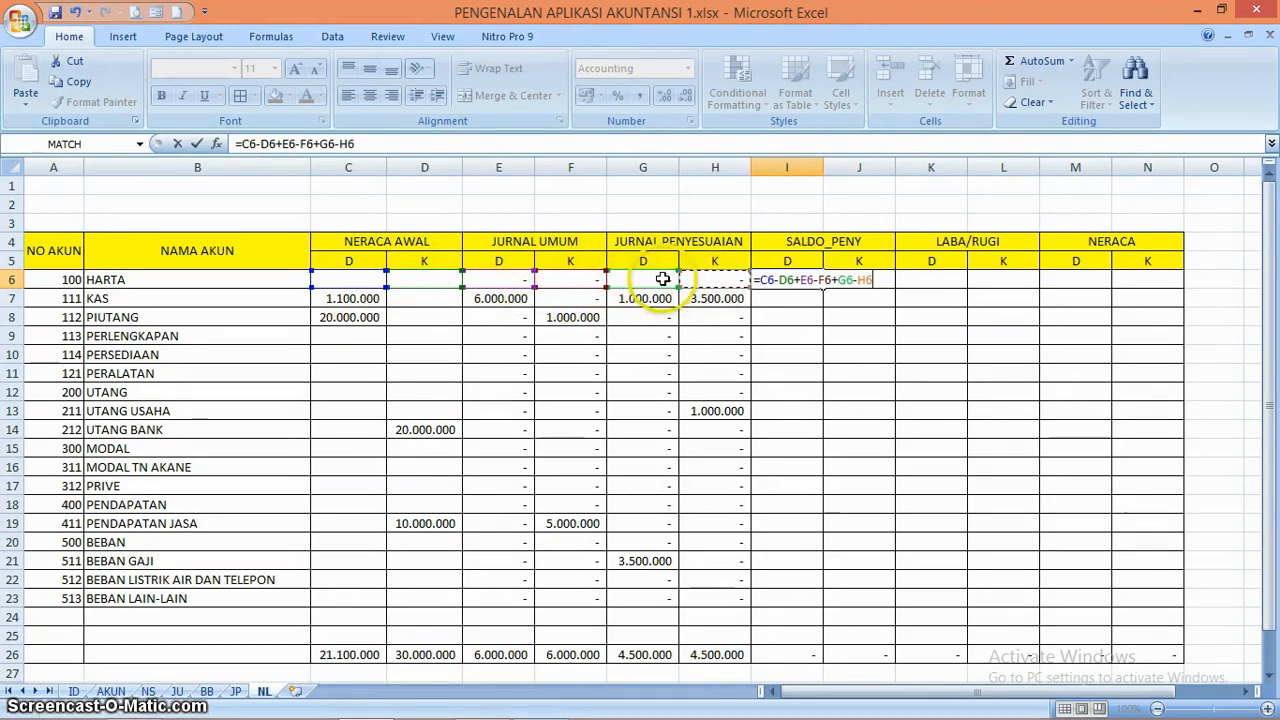
pyautogui.hotkey('ctrl', 'Return')
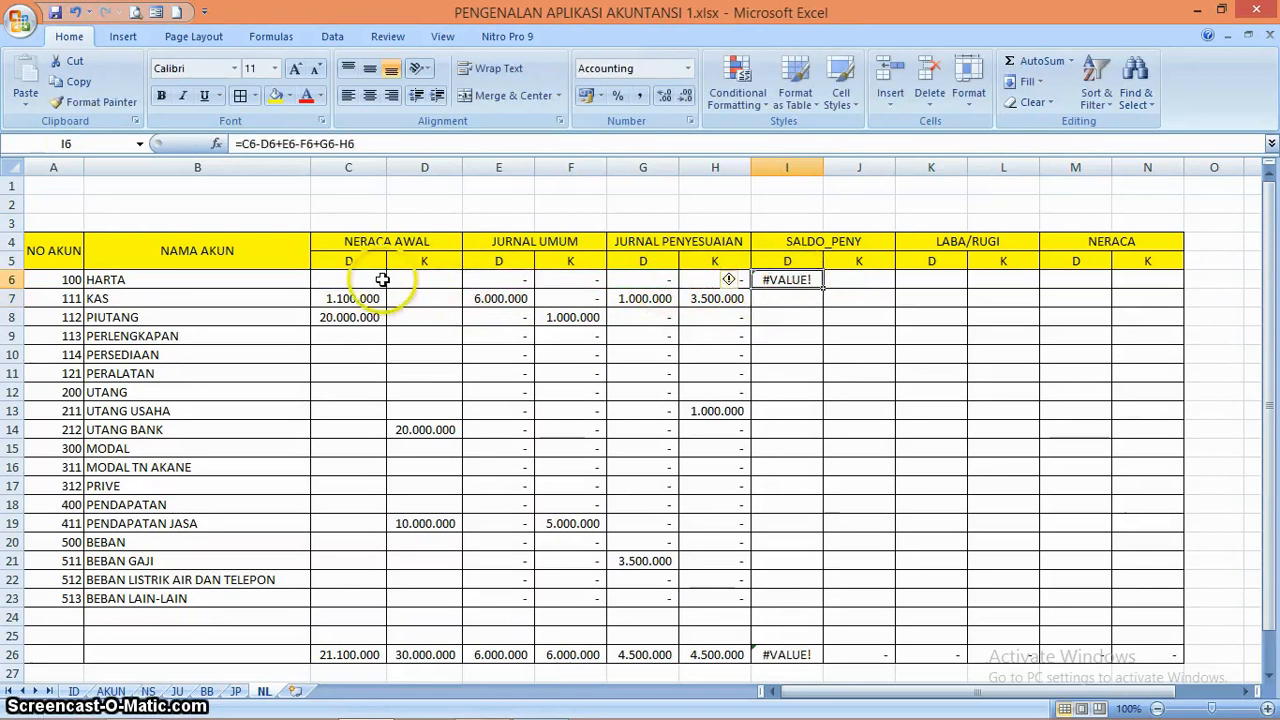
# Inspect the opening balance reference in C6, and enter 0 as HARTA's debit and credit in C5 and D5 of the NS sheet
pyautogui.click(379, 280)
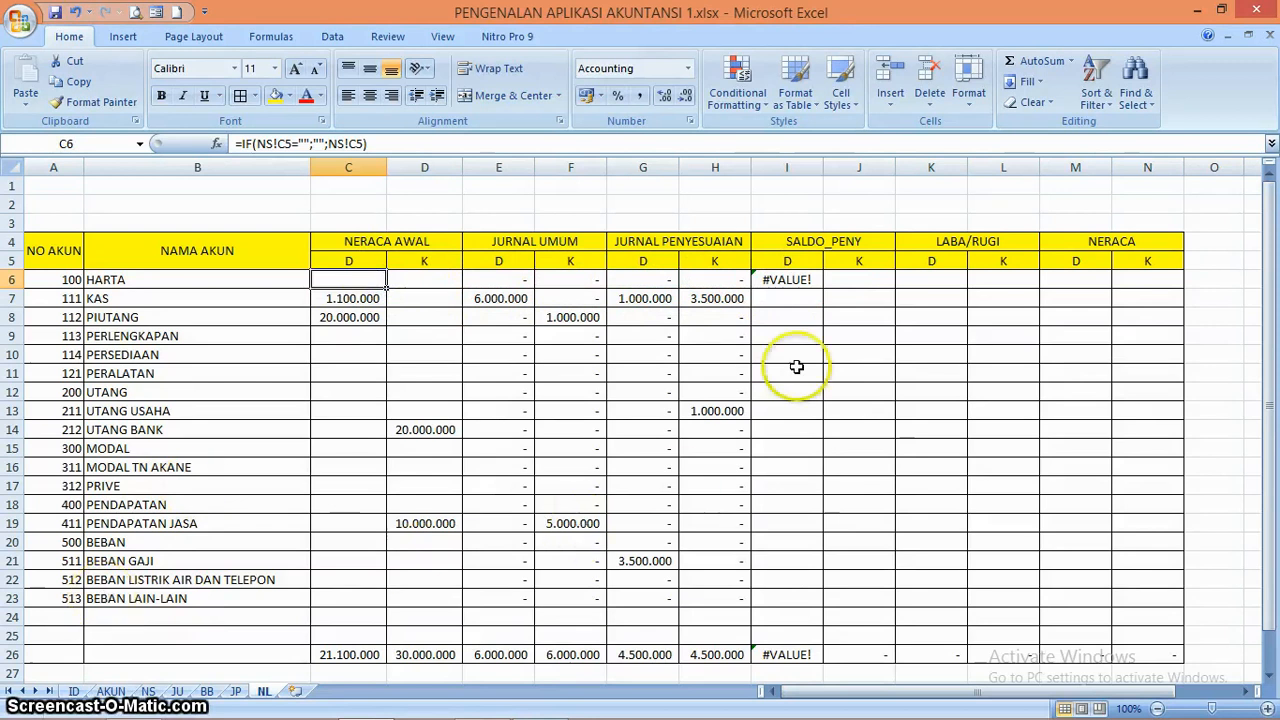
pyautogui.click(806, 280)
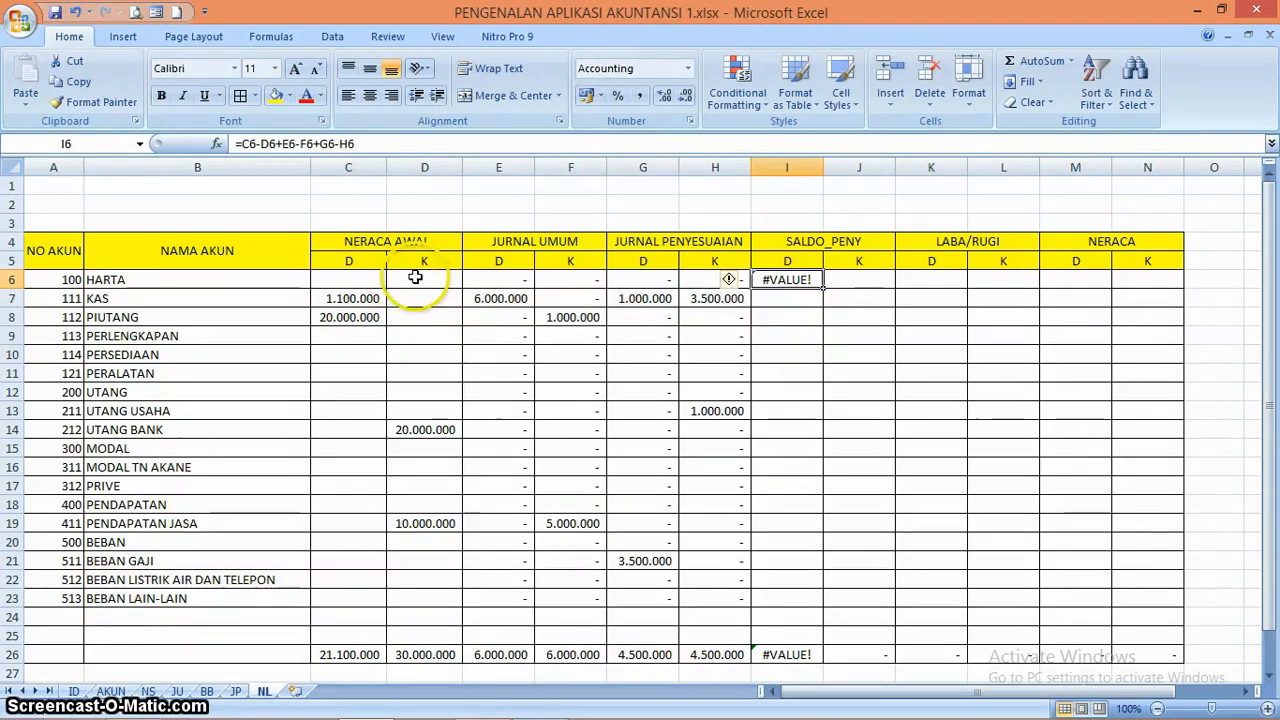
pyautogui.click(148, 691)
pyautogui.click(654, 329)
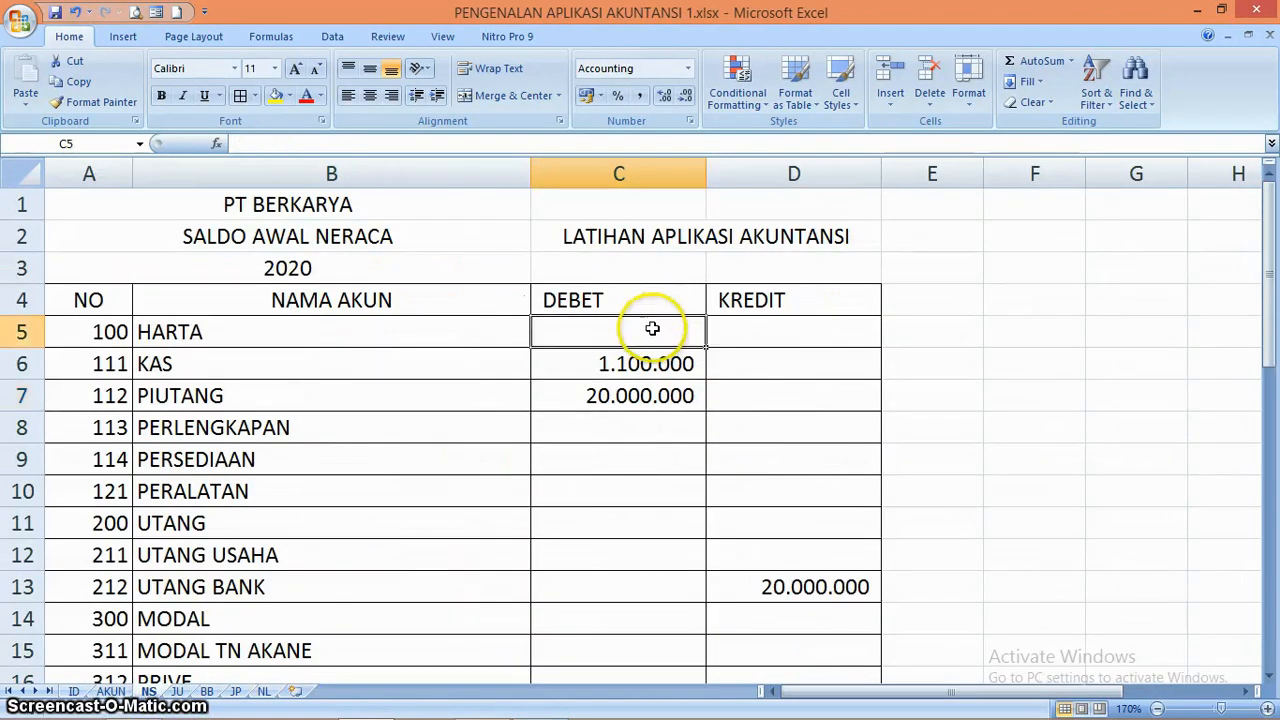
pyautogui.write('0')
pyautogui.press('Tab')
pyautogui.write('0')
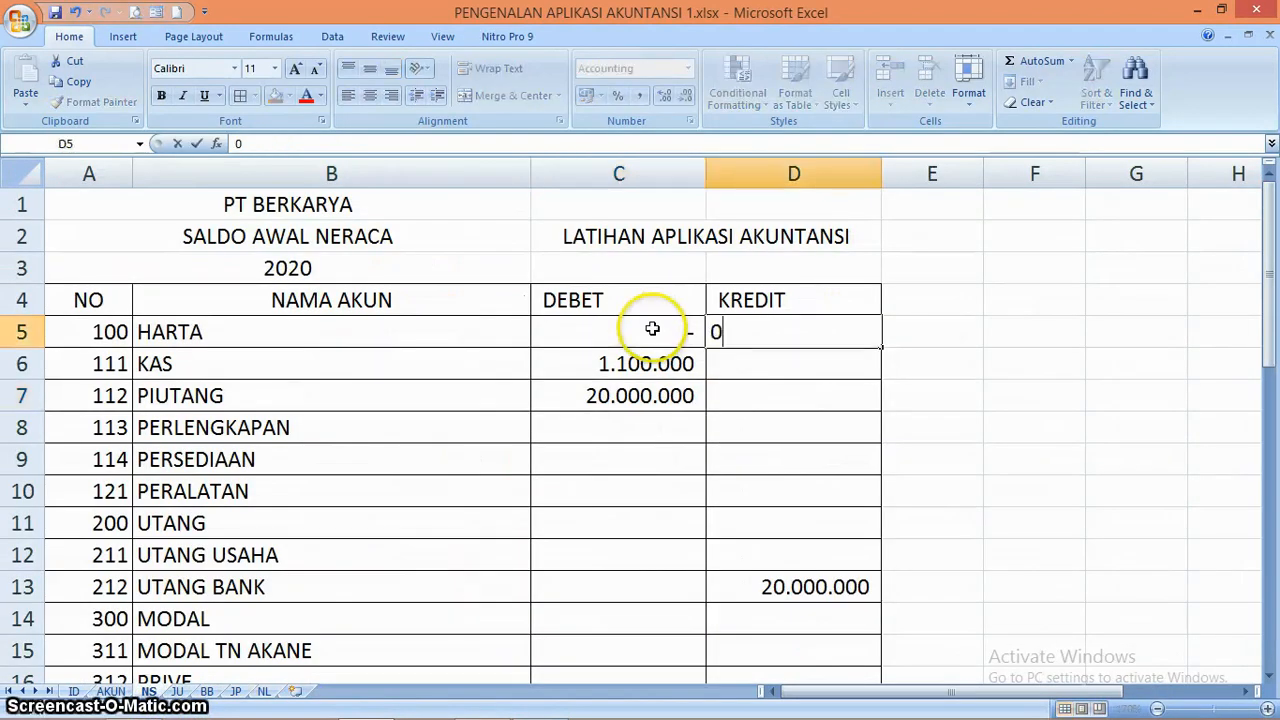
# On the NL sheet, copy the SALDO_PENY formula from I6 to I7 and inspect the opening credit reference in D7
pyautogui.click(266, 691)
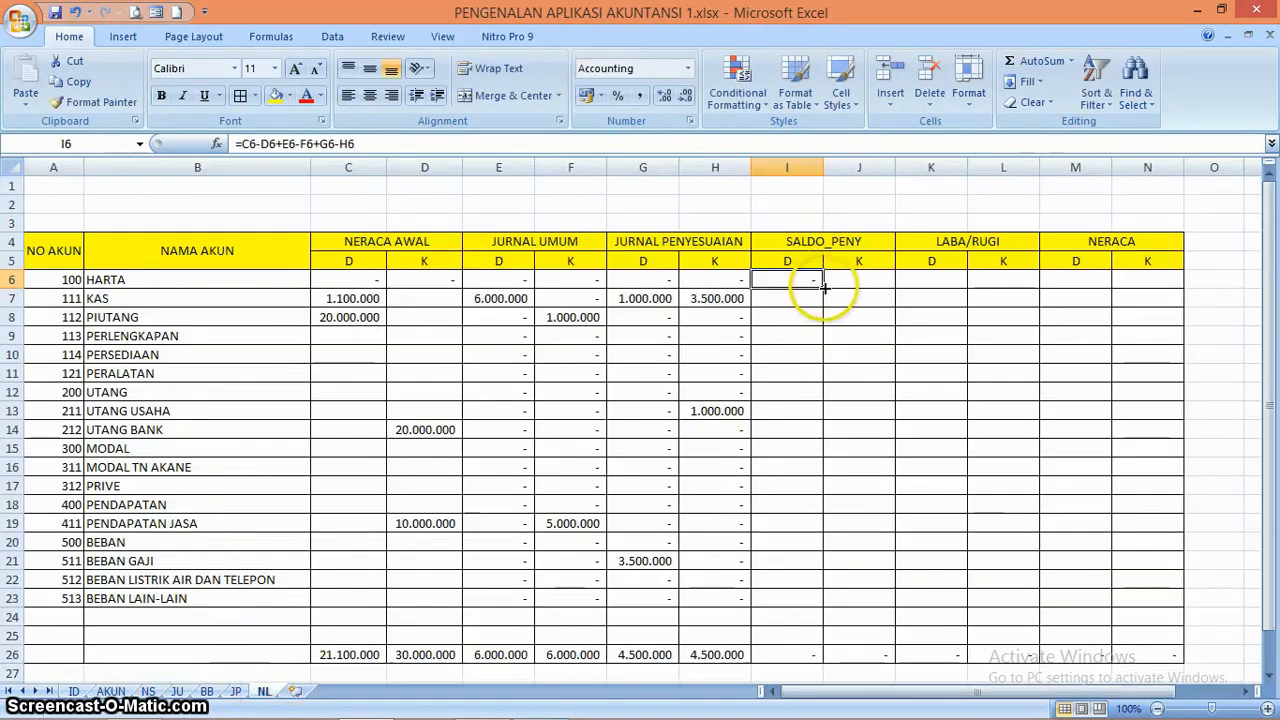
pyautogui.moveTo(824, 287); pyautogui.dragTo(820, 306)
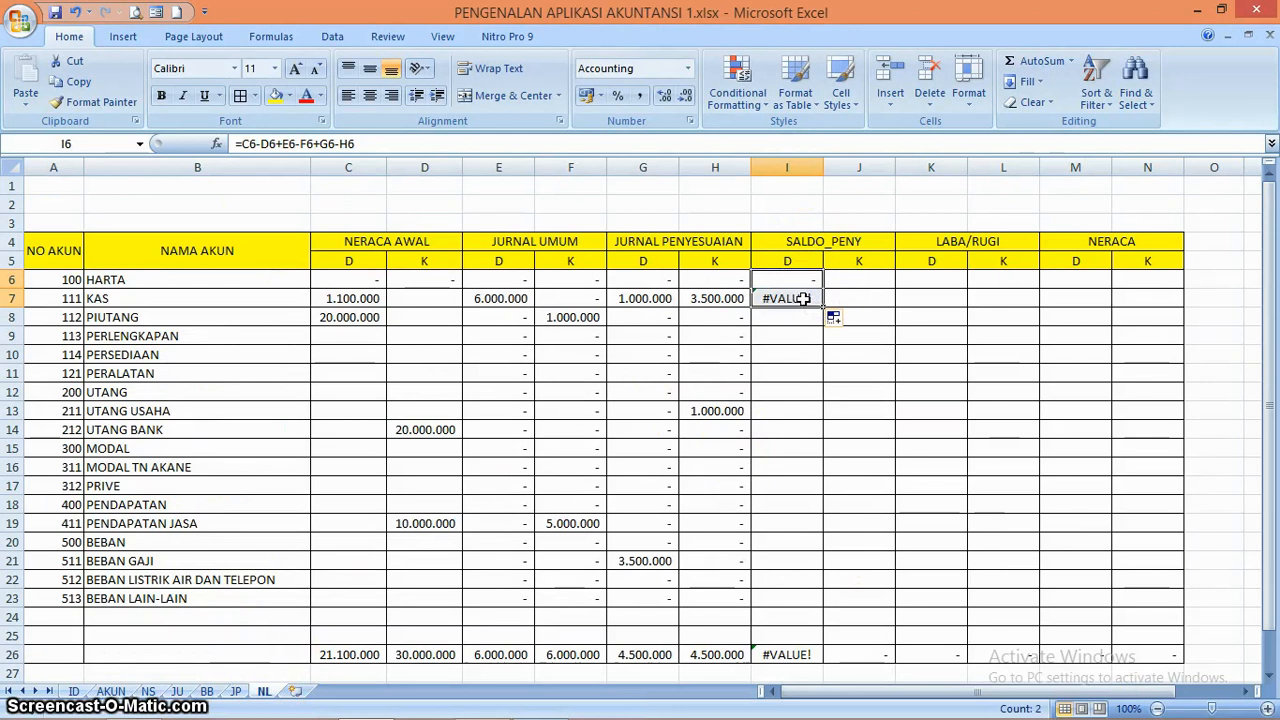
pyautogui.click(803, 298)
pyautogui.click(447, 299)
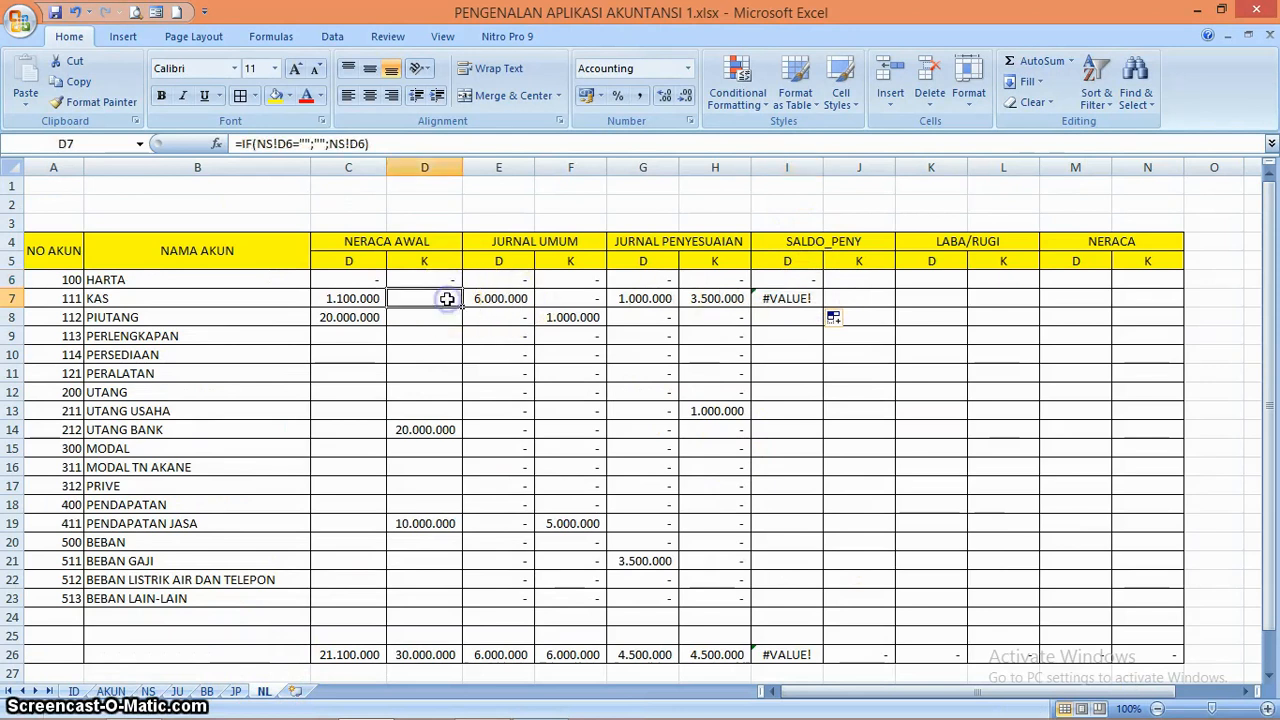
# On the NS sheet, enter 0 in the empty credit cells D6 through D12, from KAS to UTANG USAHA
pyautogui.click(150, 691)
pyautogui.click(808, 366)
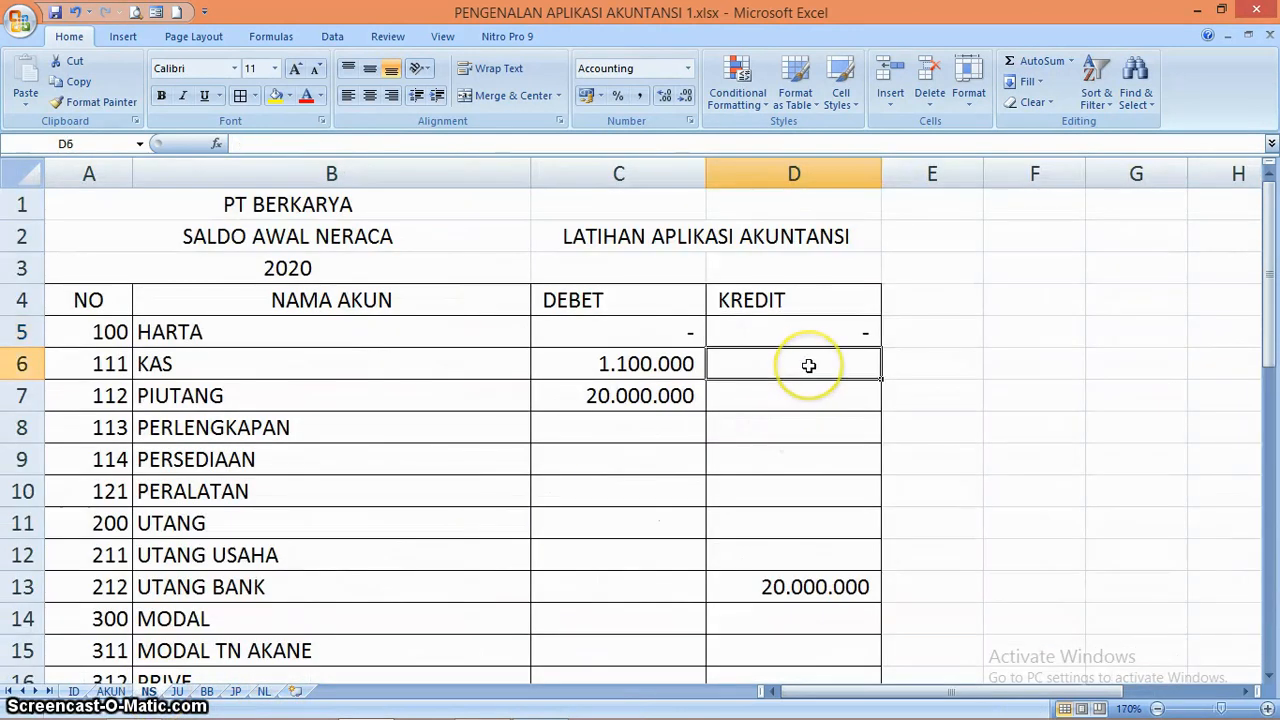
pyautogui.write('0')
pyautogui.press('Return')
pyautogui.write('0')
pyautogui.press('Return')
pyautogui.write('0 0')
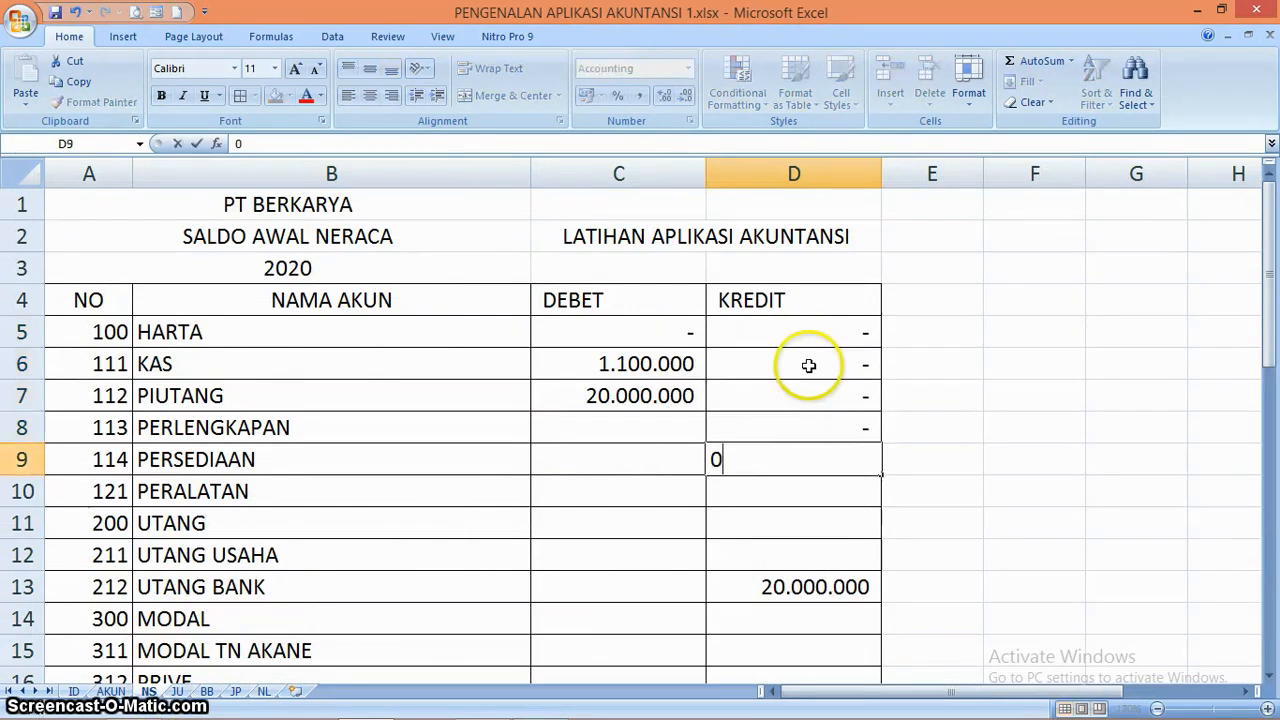
pyautogui.press('Return')
pyautogui.write('0')
pyautogui.press('Return')
pyautogui.write('0')
pyautogui.press('Return')
pyautogui.write('0')
pyautogui.press('Left')
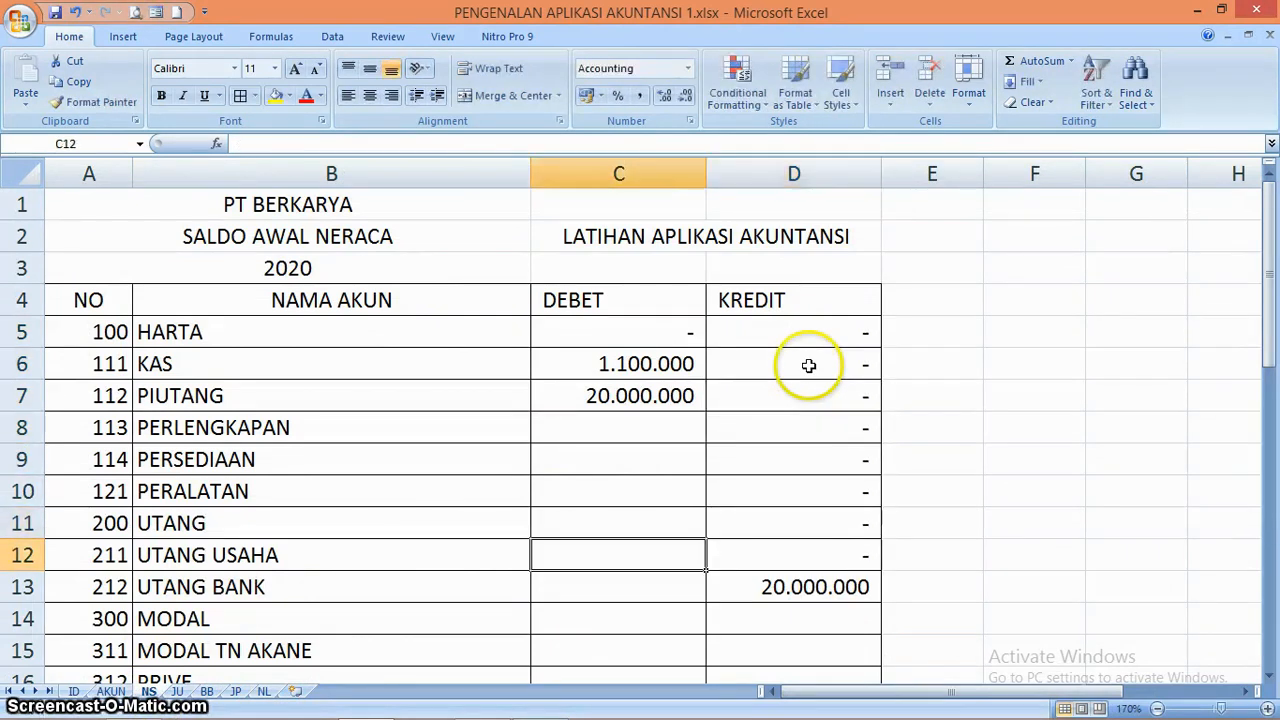
# Enter 0 in the empty debit cells C8 through C16, from PERLENGKAPAN to PRIVE
pyautogui.press('Up')
pyautogui.press('Up')
pyautogui.press('Up')
pyautogui.press('Up')
pyautogui.write('0')
pyautogui.press('Return')
pyautogui.write('0 0 0')
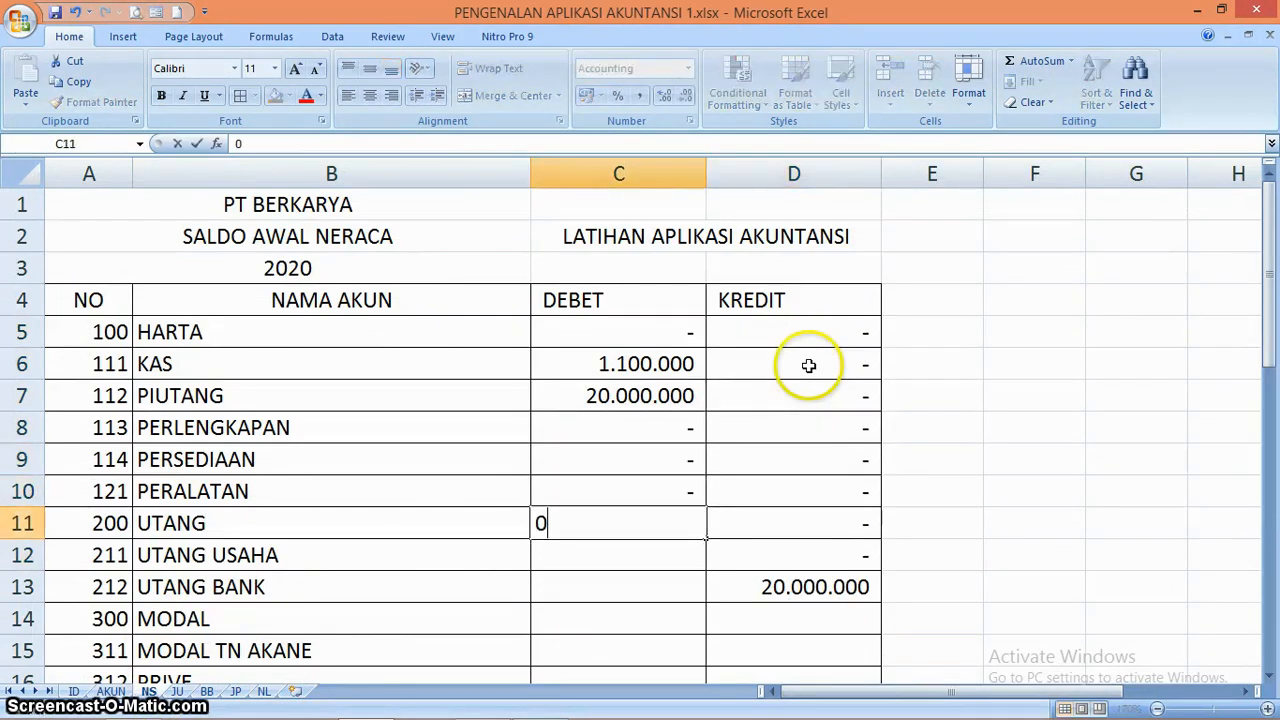
pyautogui.press('Return')
pyautogui.write('0')
pyautogui.press('Return')
pyautogui.write('0 0')
pyautogui.press('Return')
pyautogui.write('0')
# Enter 0 in the credit cells D14 through D16 for MODAL, MODAL TN AKANE and PRIVE
pyautogui.press('Return')
pyautogui.write('0')
pyautogui.press('Tab')
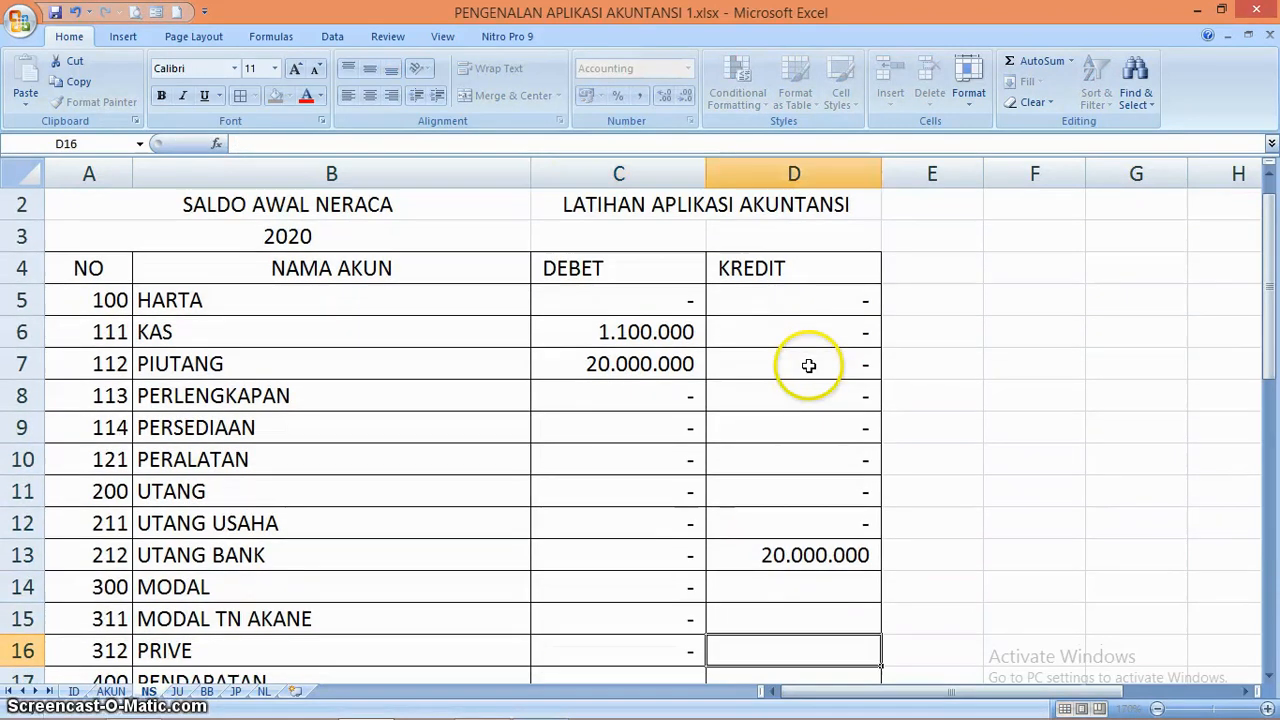
pyautogui.press('Right')
pyautogui.press('Up')
pyautogui.press('Left')
pyautogui.press('Up')
pyautogui.write('0')
pyautogui.press('Return')
pyautogui.write('0')
pyautogui.press('Return')
pyautogui.write('0')
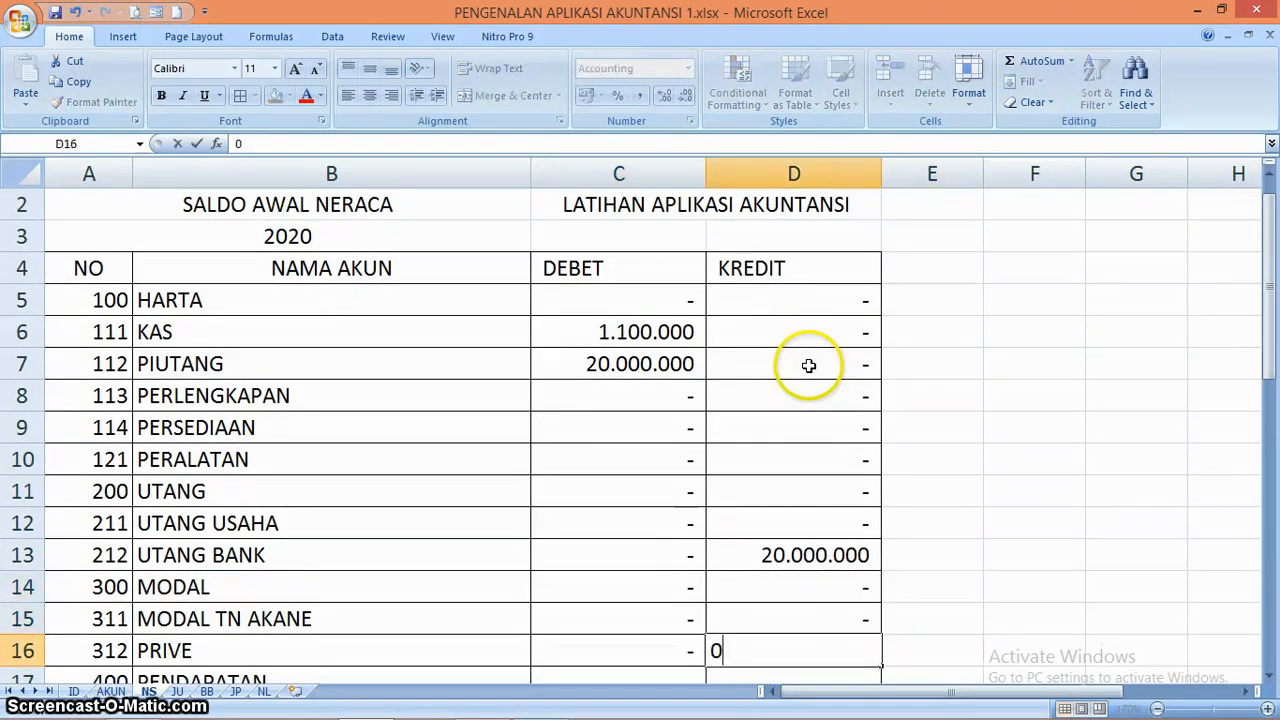
pyautogui.press('Return')
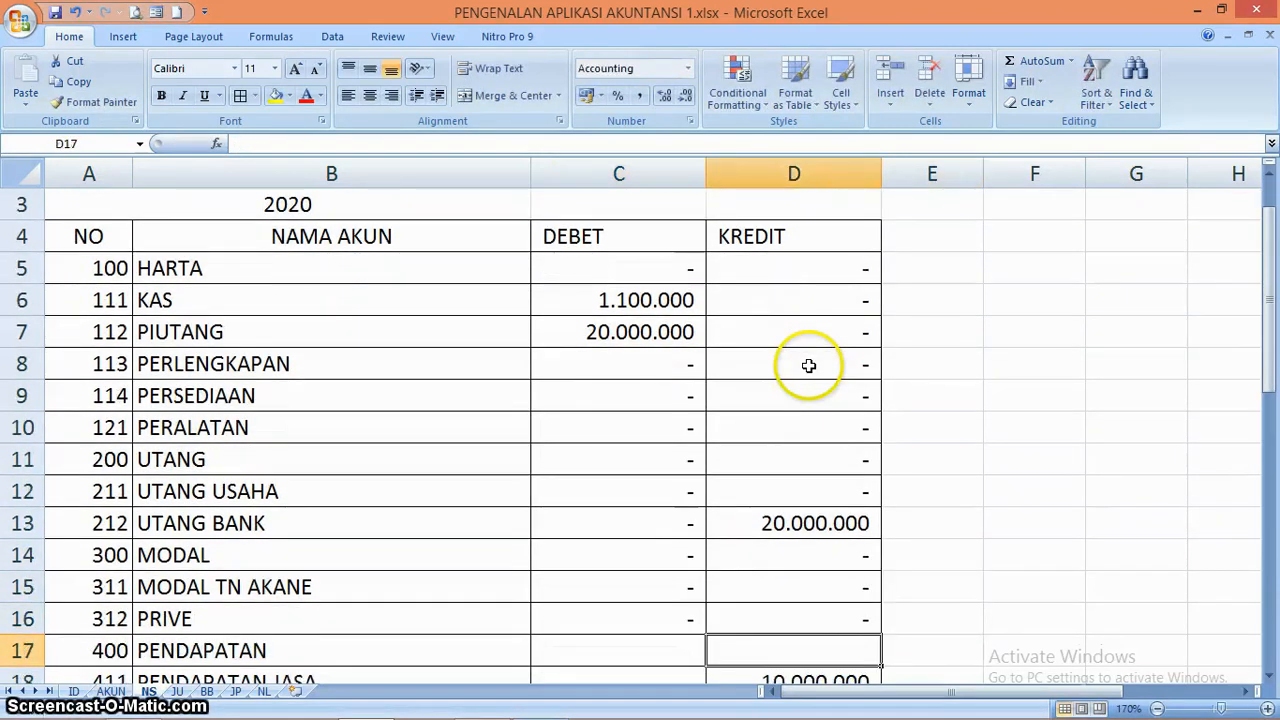
# On the NL sheet, enter the SALDO_PENY credit formula =D6-C6+F6-E6+H6-G6 in J6 for HARTA
pyautogui.click(263, 691)
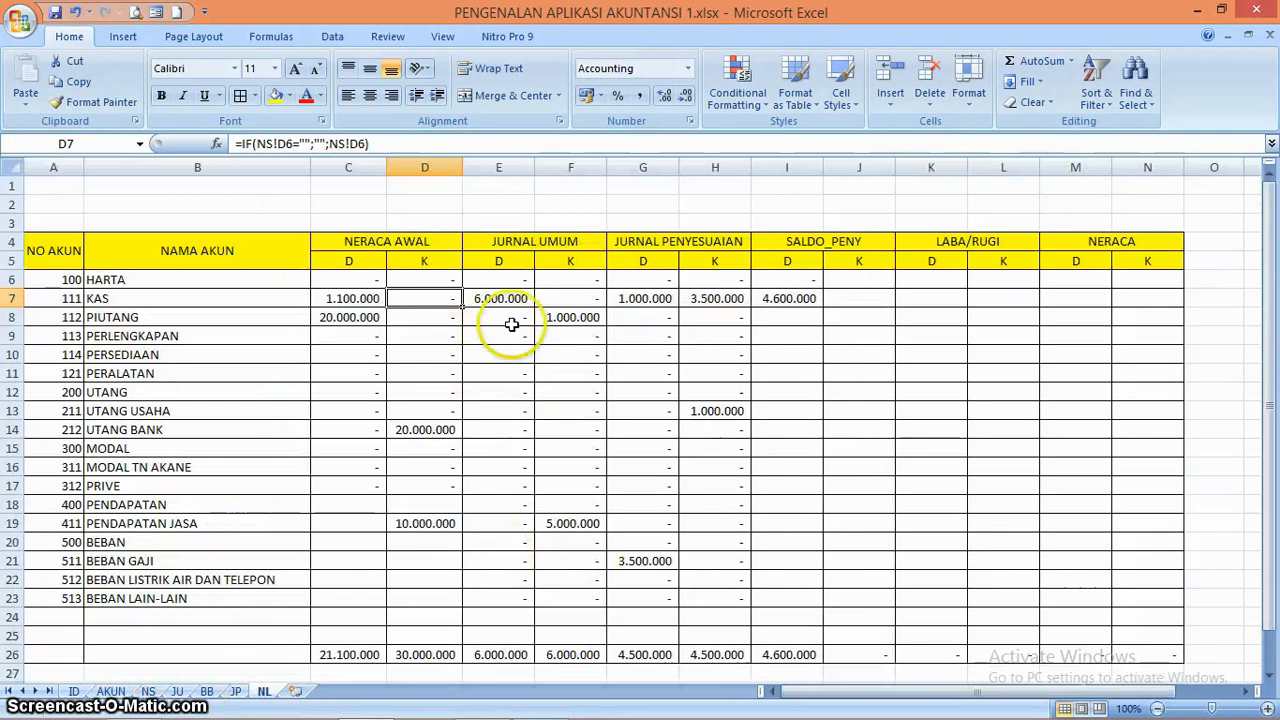
pyautogui.click(793, 299)
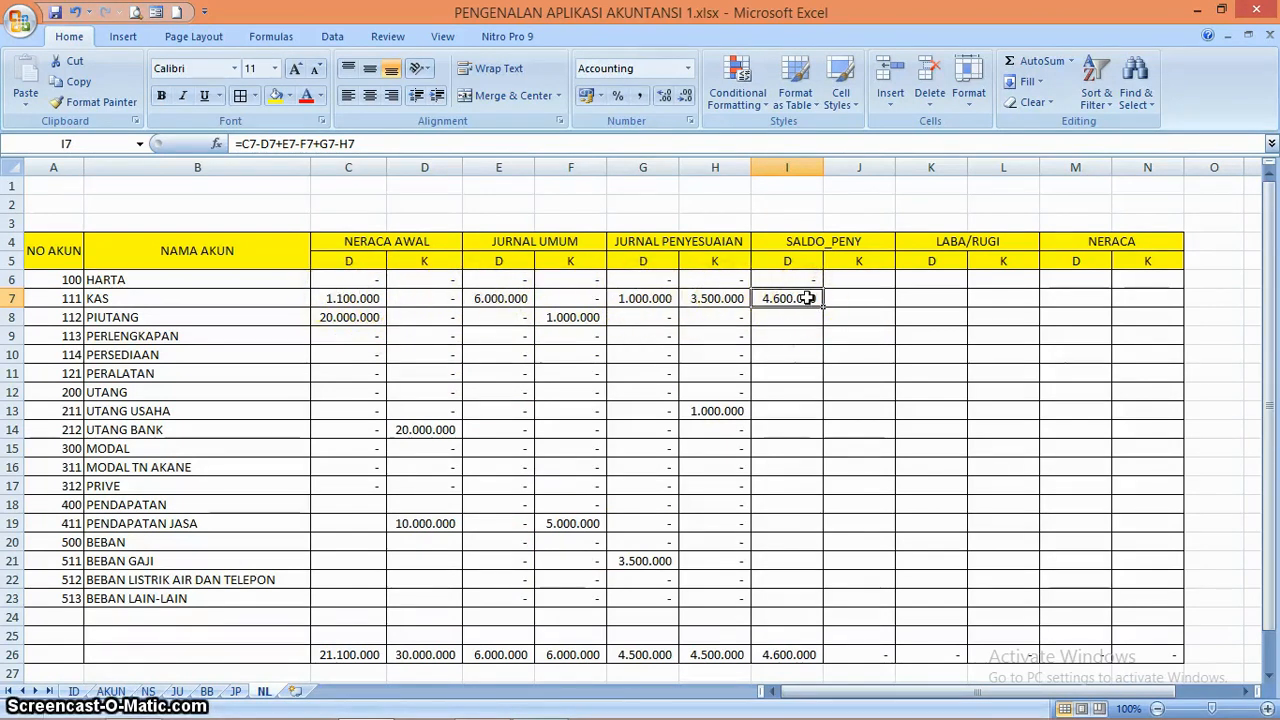
pyautogui.click(857, 281)
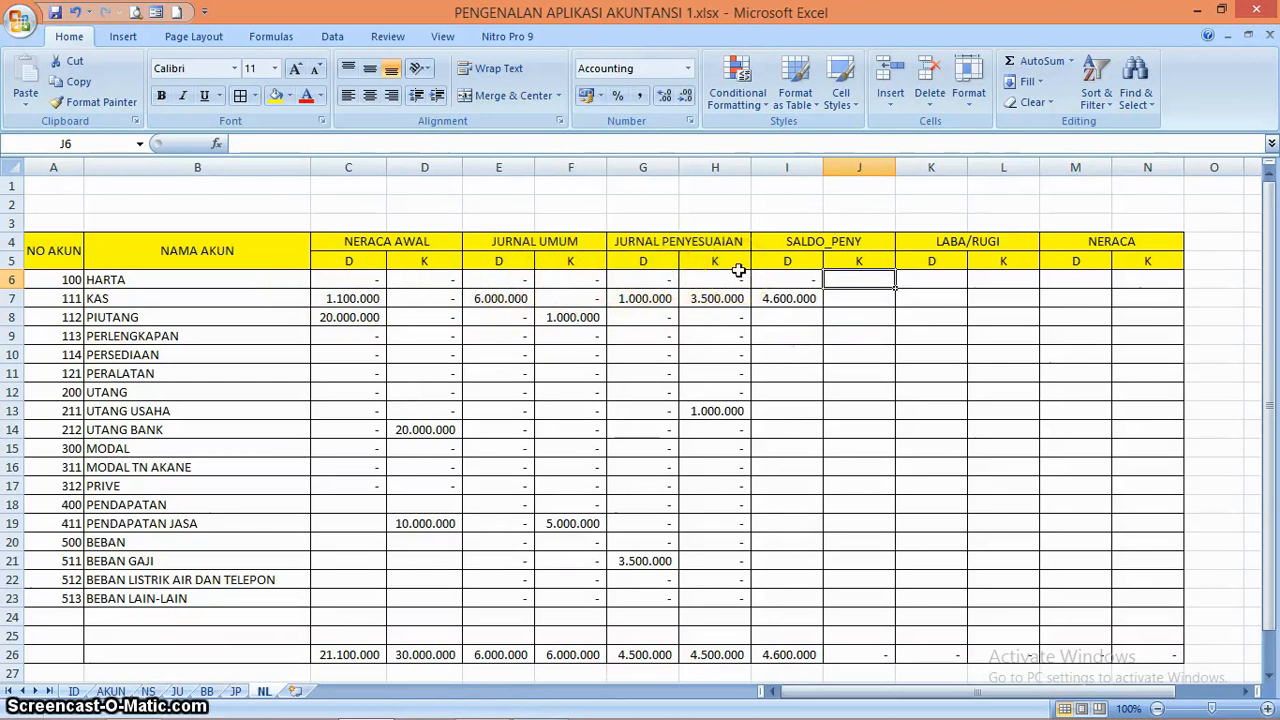
pyautogui.click(848, 298)
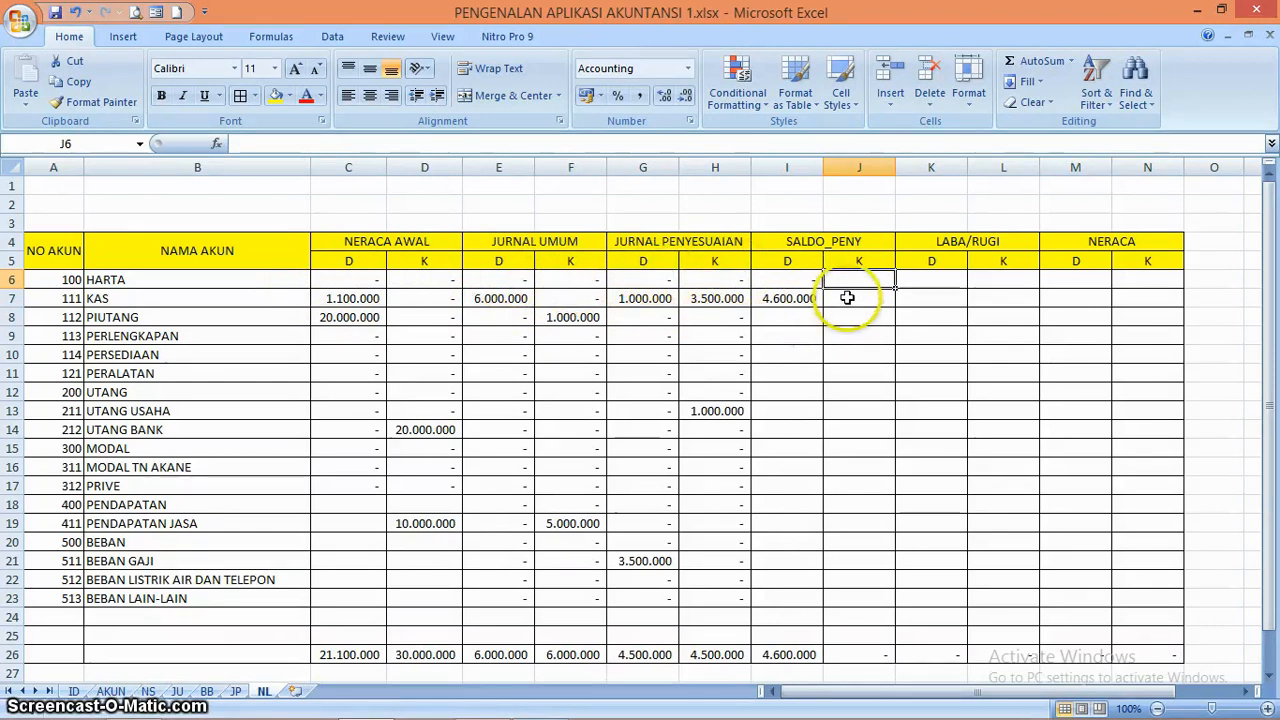
pyautogui.press('Up')
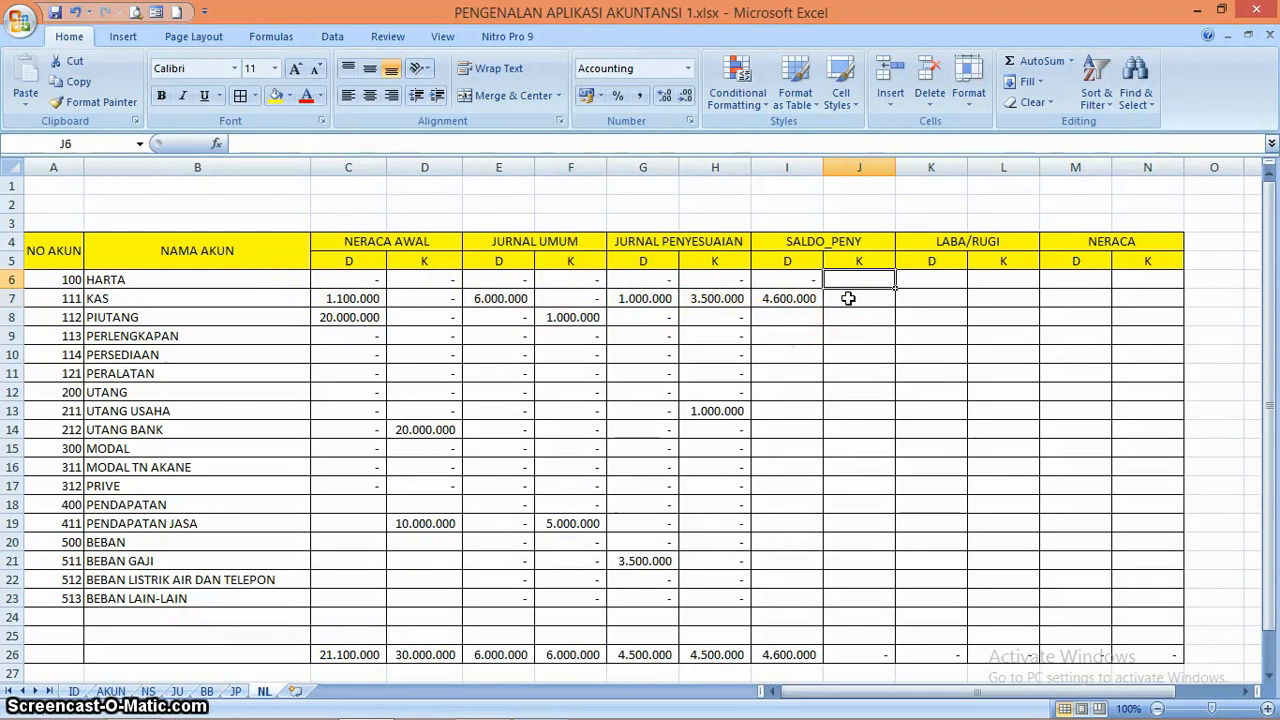
pyautogui.write('=D6')
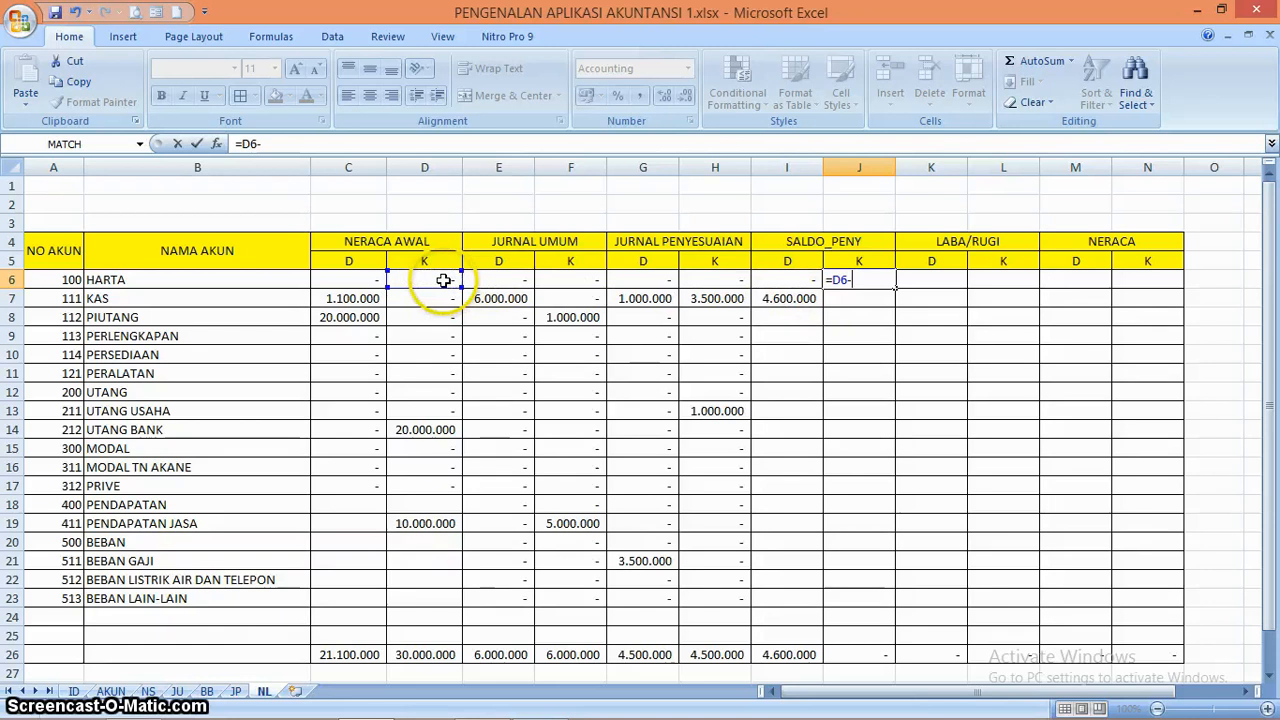
pyautogui.write('-')
pyautogui.click(357, 281)
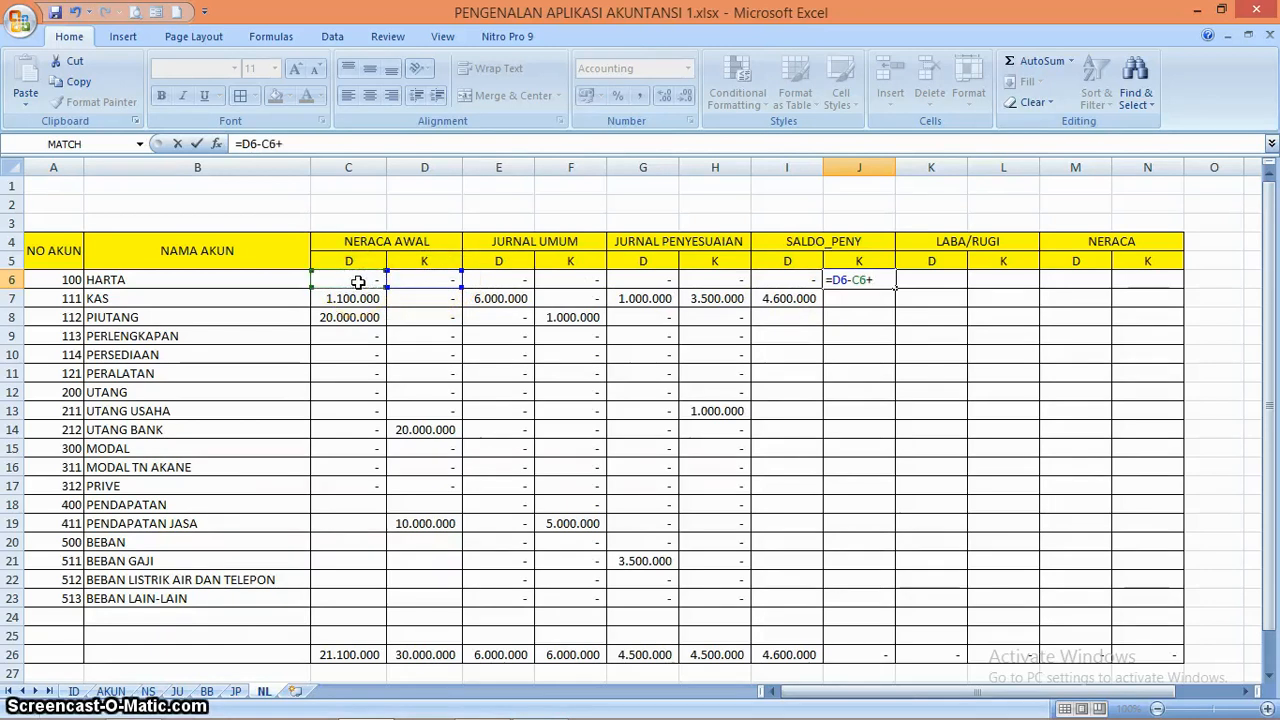
pyautogui.click(571, 282)
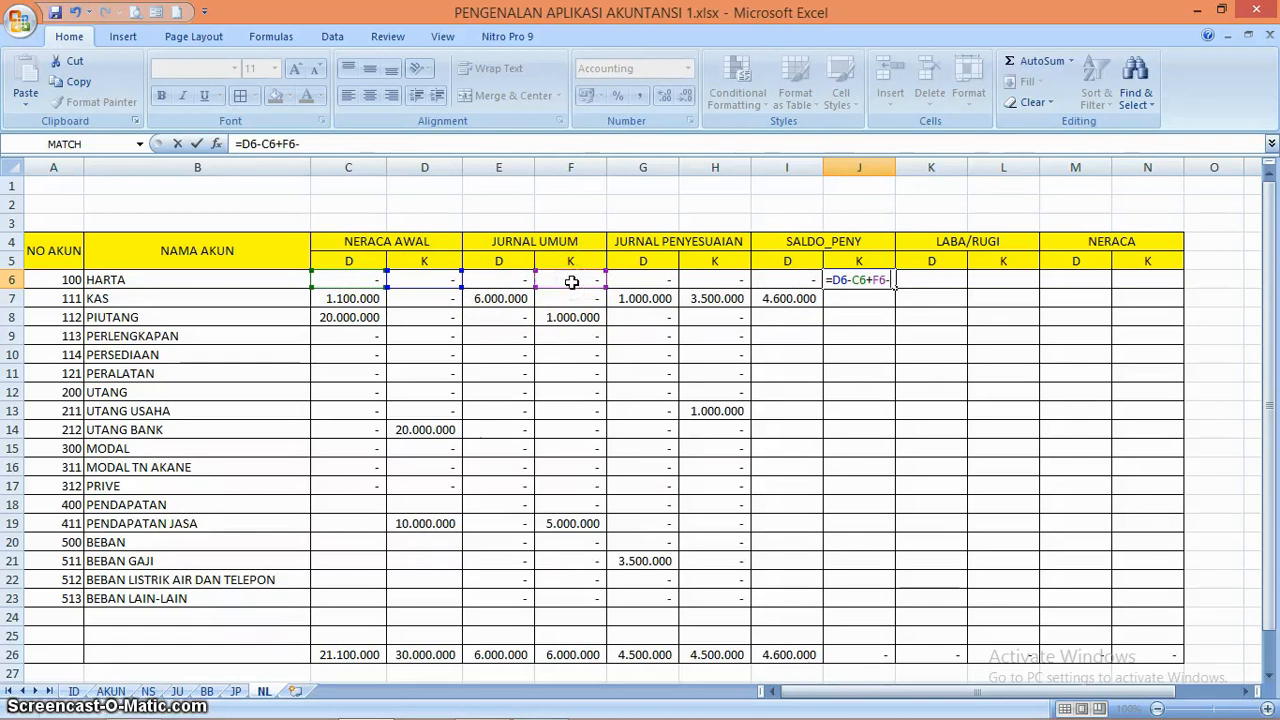
pyautogui.write('-')
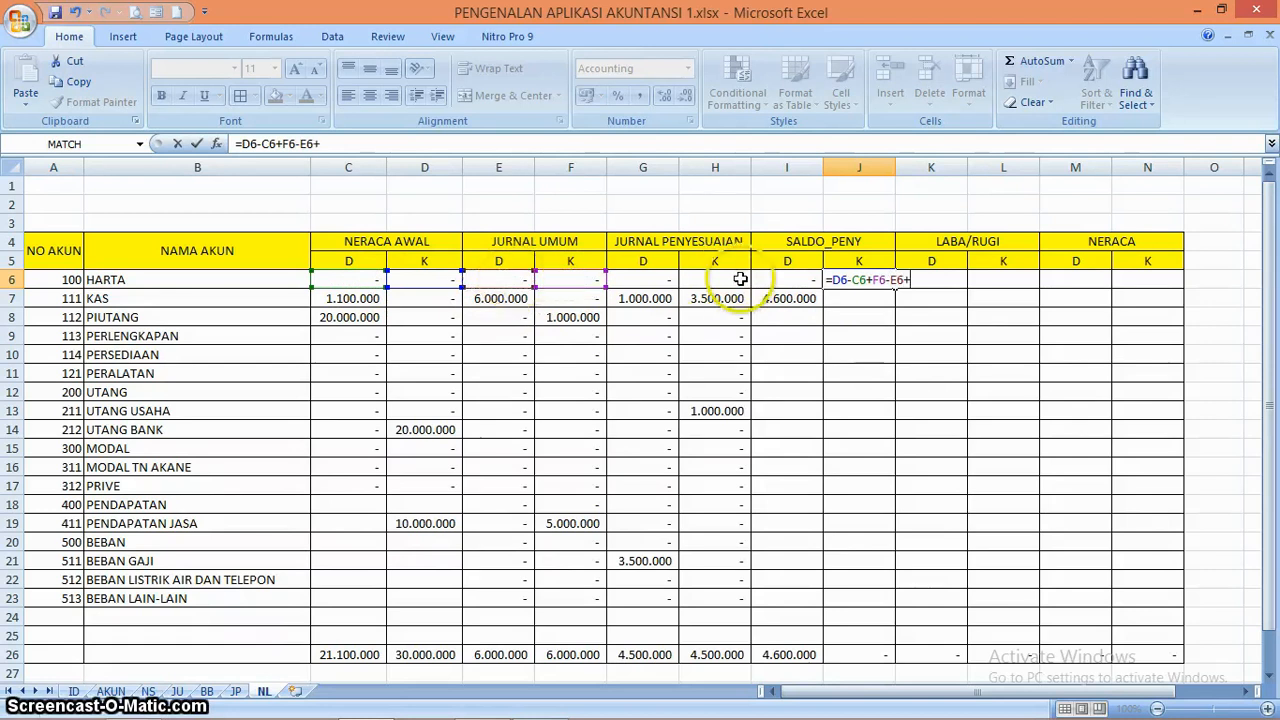
pyautogui.write('-')
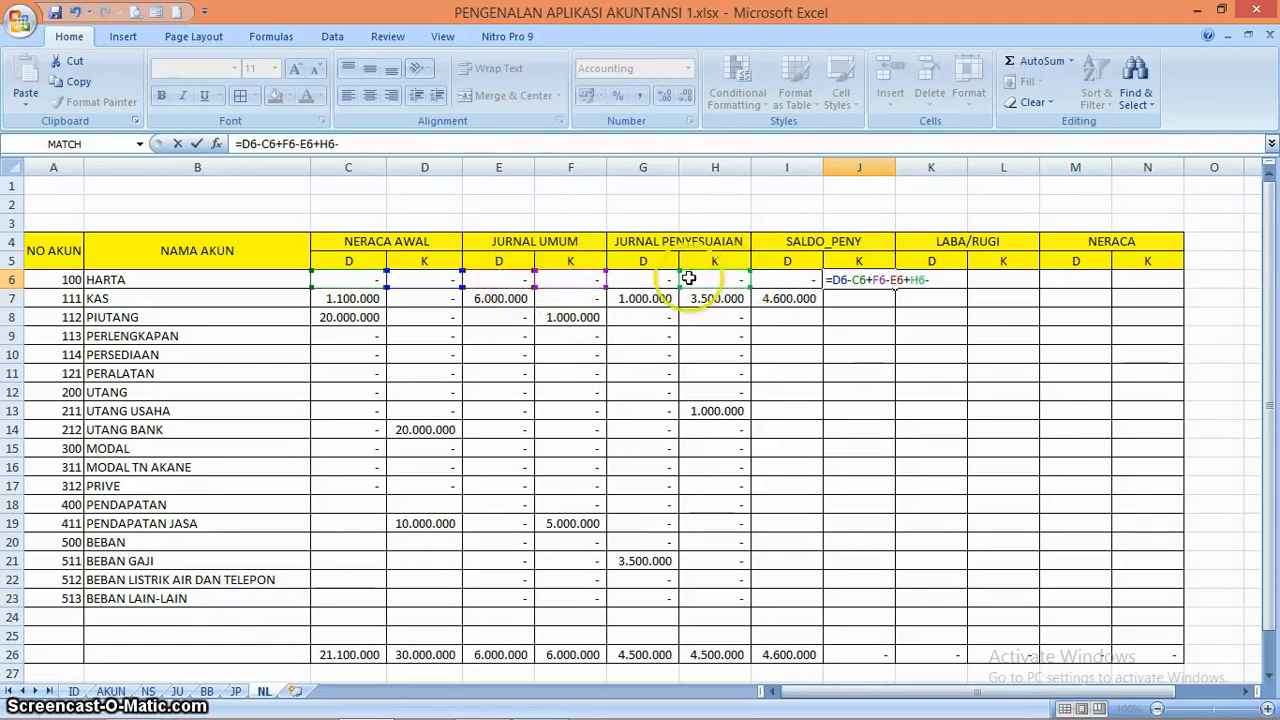
pyautogui.press('Return')
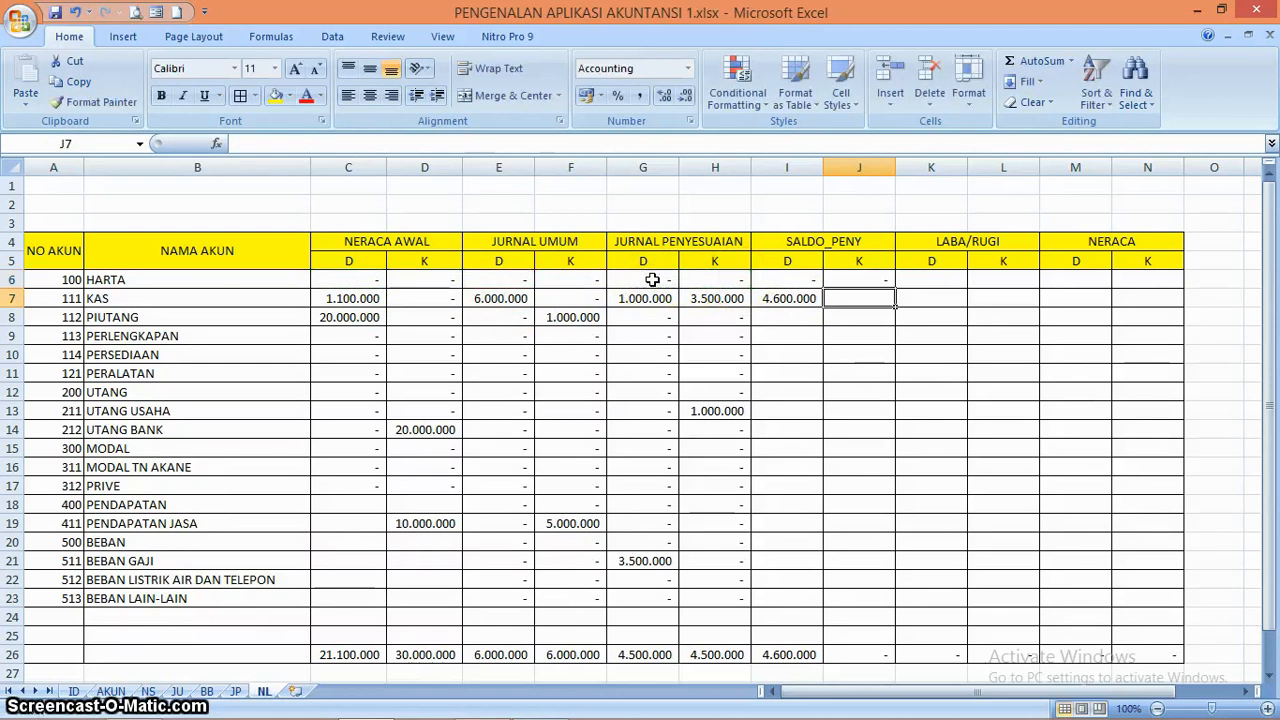
# Copy the SALDO_PENY credit formula from J6 to J7 and compare it with the debit formula in I7
pyautogui.click(876, 277)
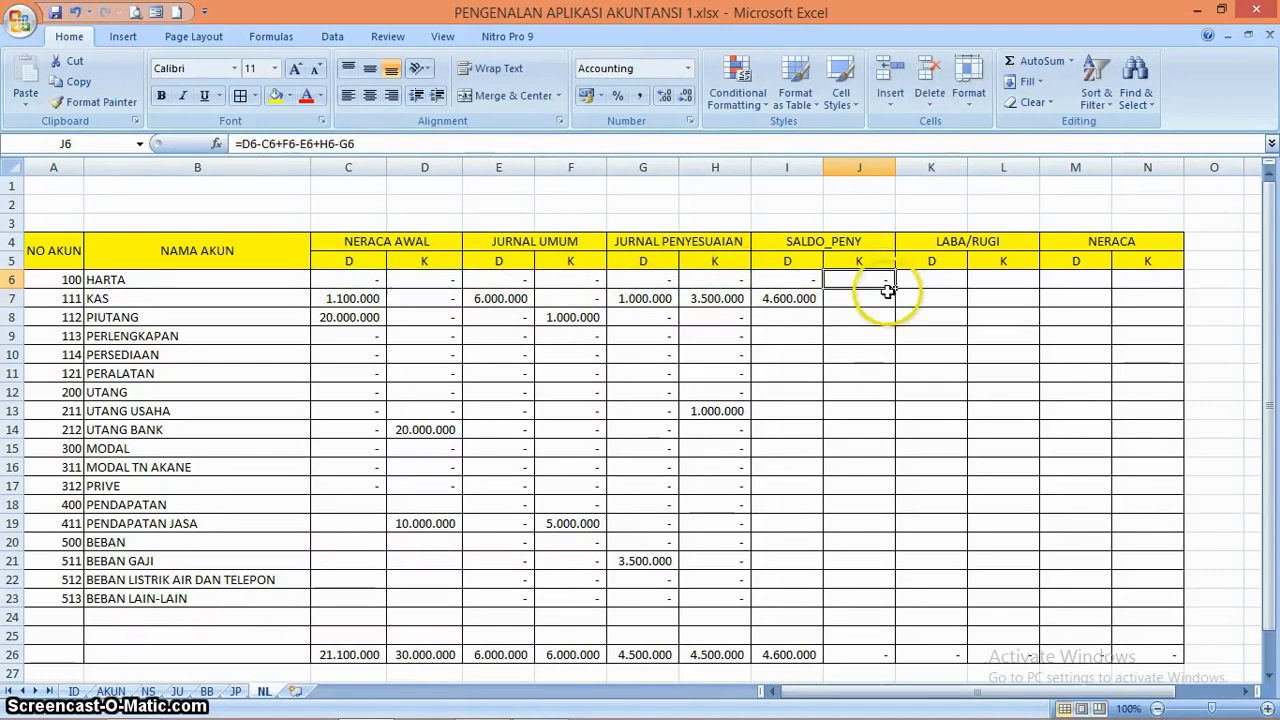
pyautogui.moveTo(894, 288); pyautogui.dragTo(893, 312)
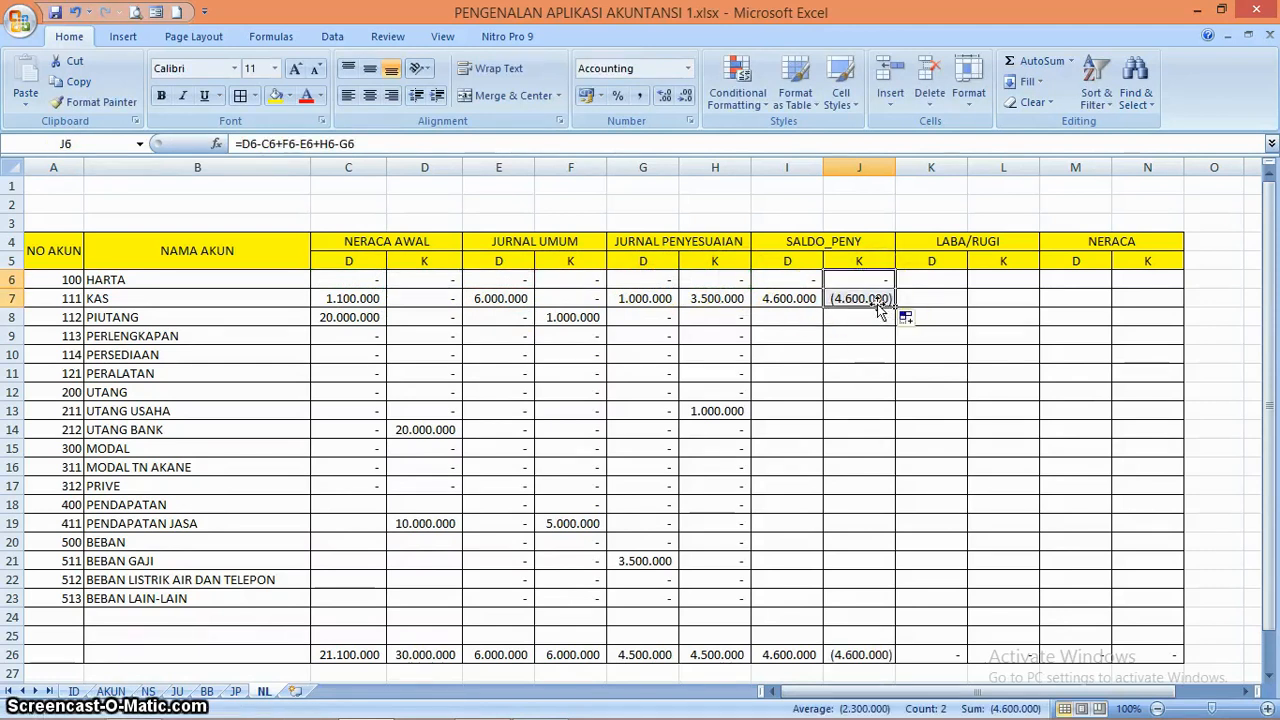
pyautogui.click(879, 303)
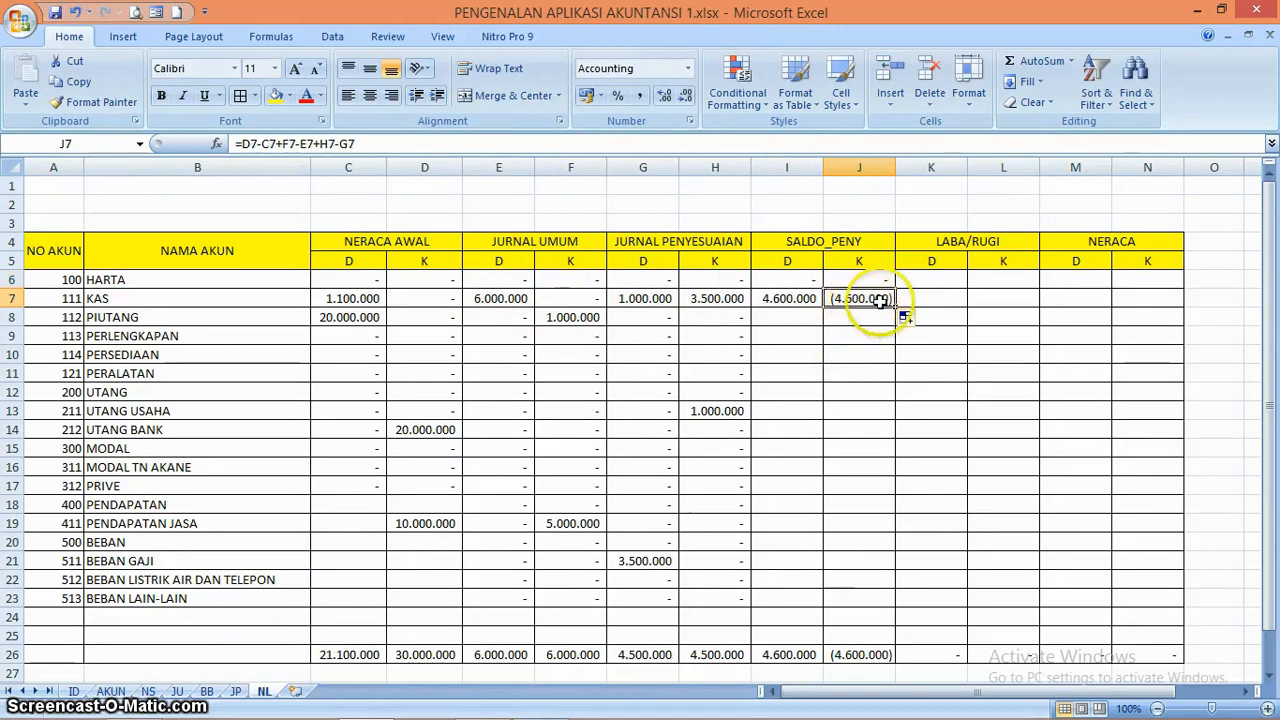
pyautogui.click(806, 298)
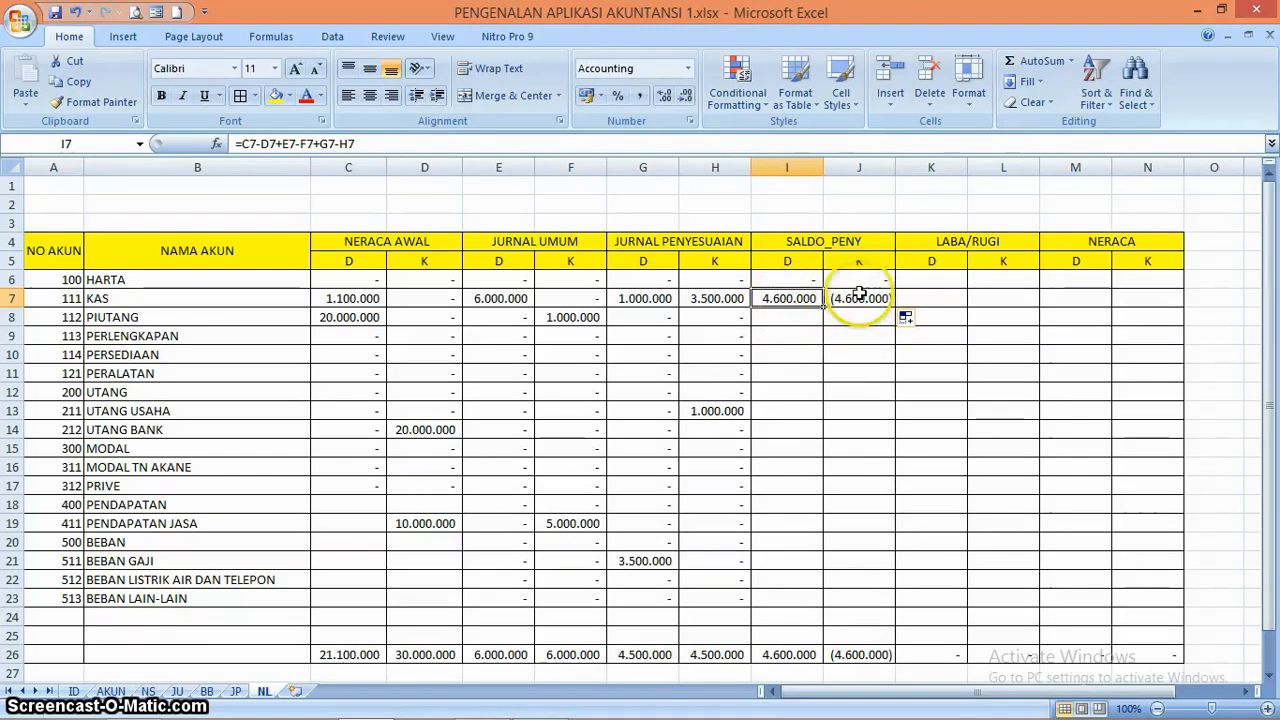
pyautogui.click(857, 279)
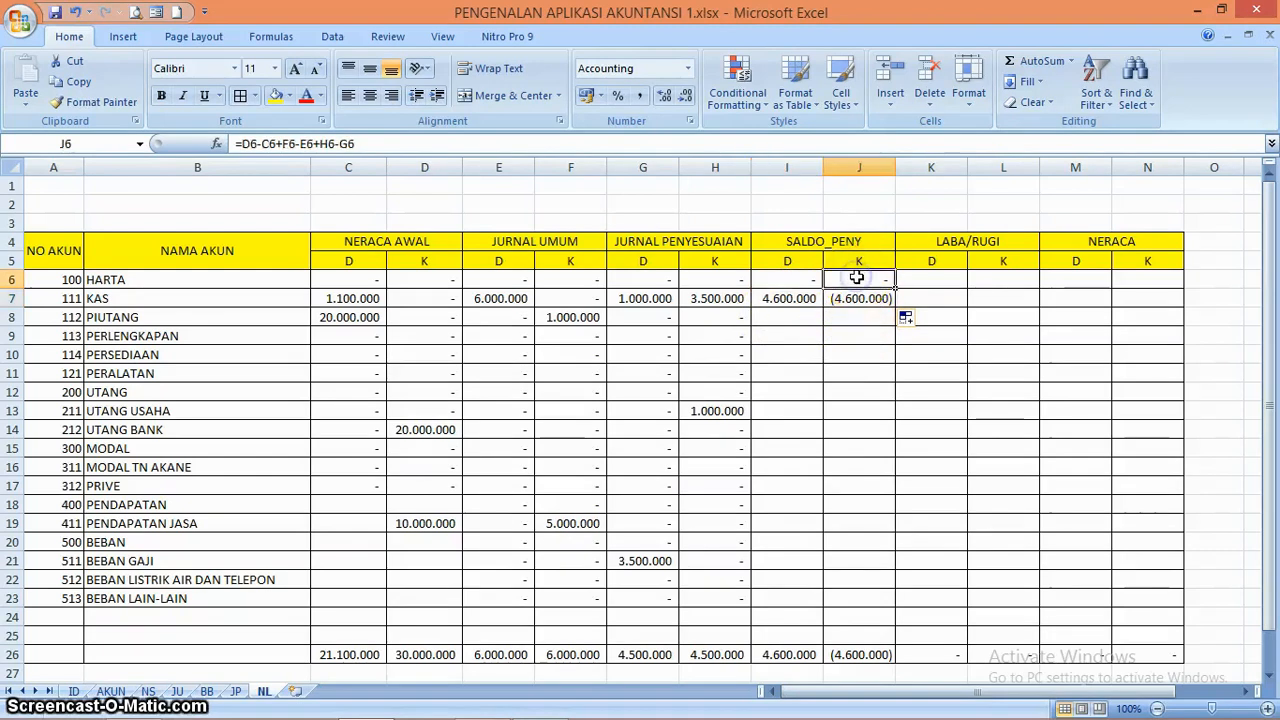
# Change the SALDO_PENY debit formula in I6 to =IF(C6-D6+E6-F6+G6-H6>0;C6-D6+E6-F6+G6-H6;0)
pyautogui.click(799, 277)
pyautogui.click(803, 300)
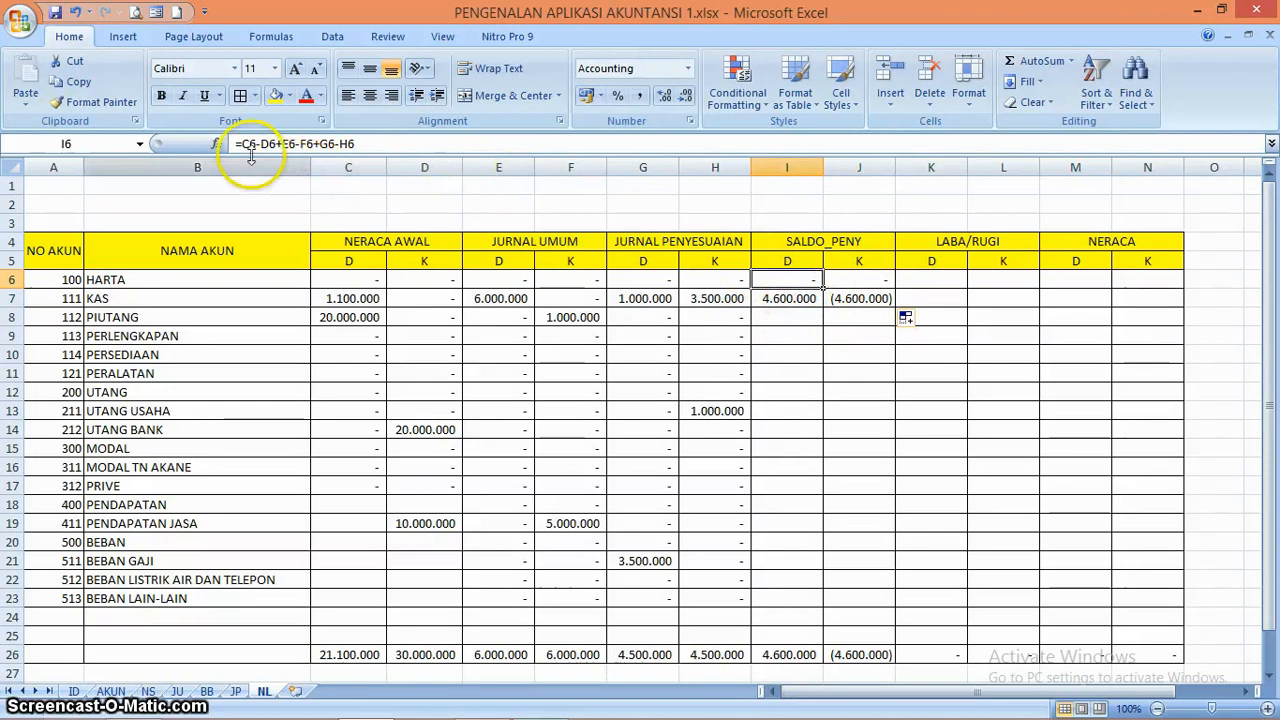
pyautogui.click(360, 144)
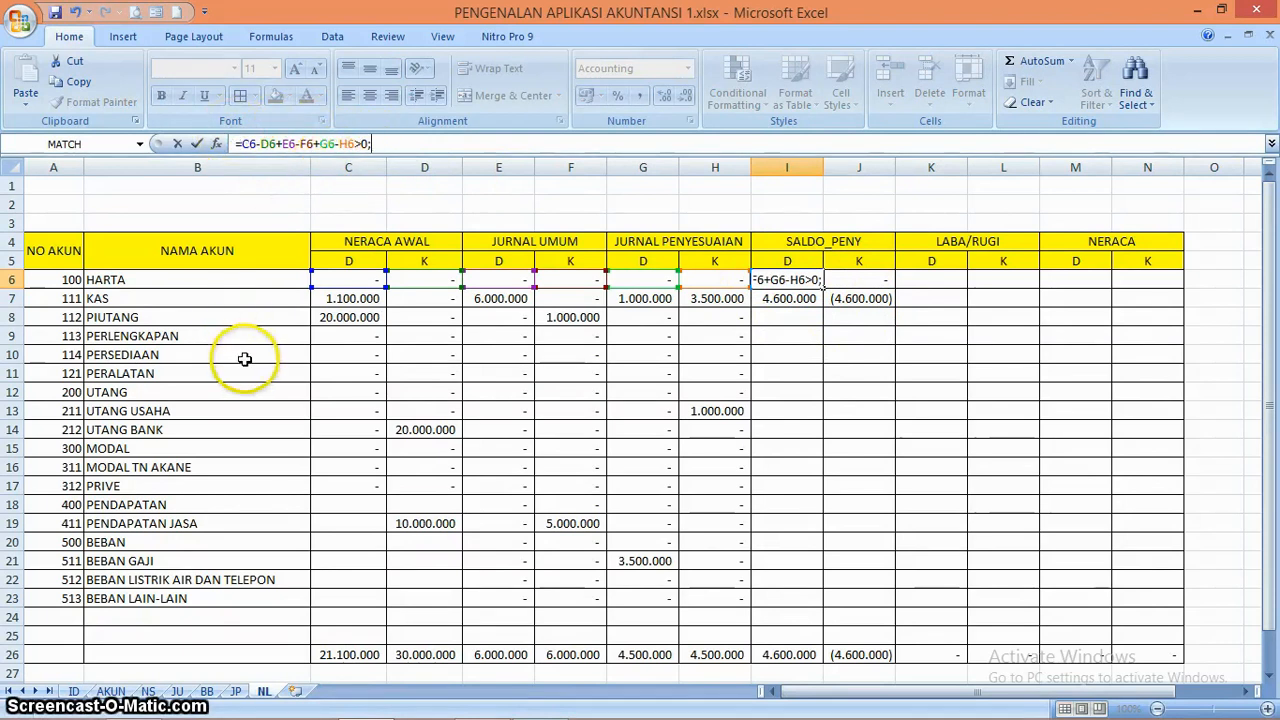
pyautogui.click(242, 144)
pyautogui.write('IF(')
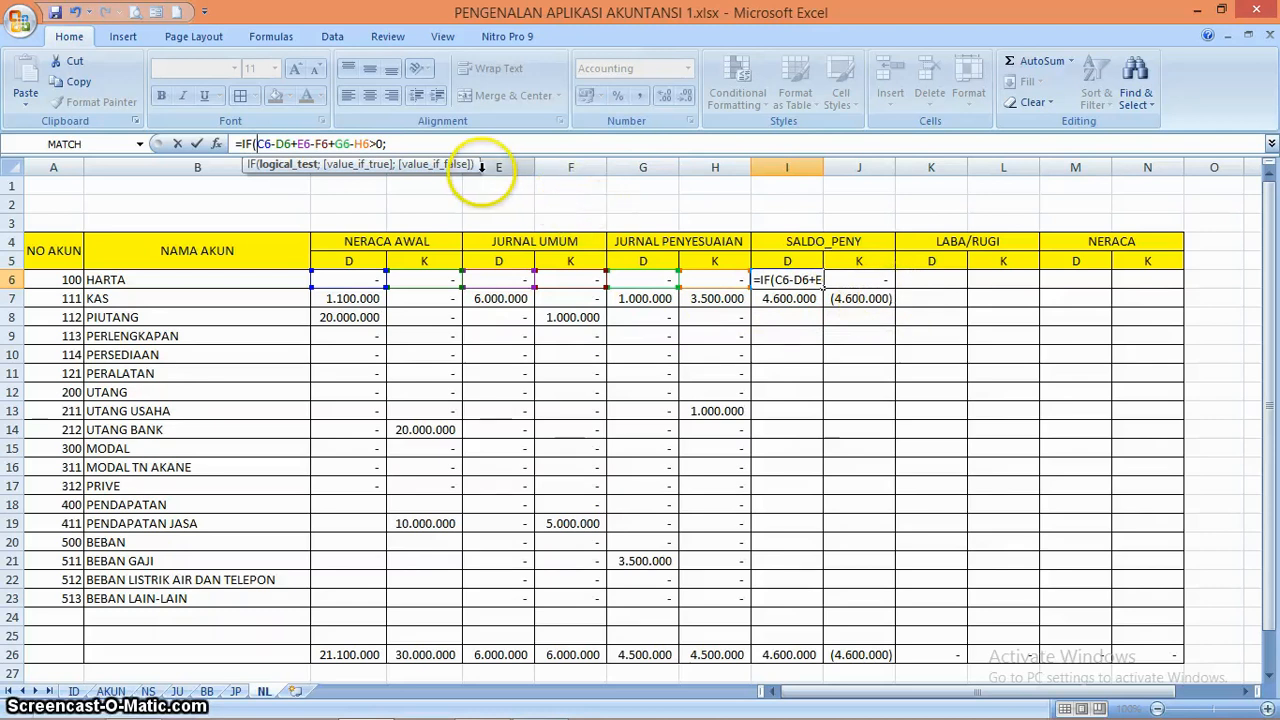
pyautogui.moveTo(369, 144); pyautogui.dragTo(329, 144)
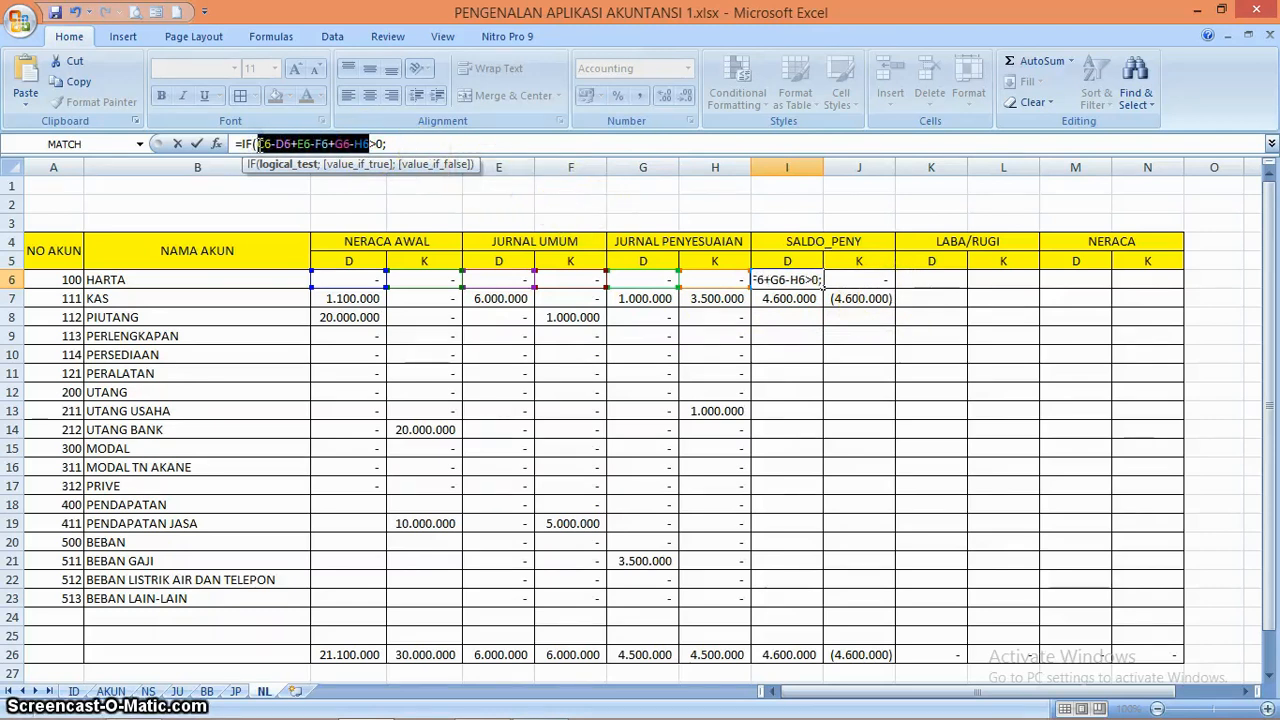
pyautogui.click(258, 144)
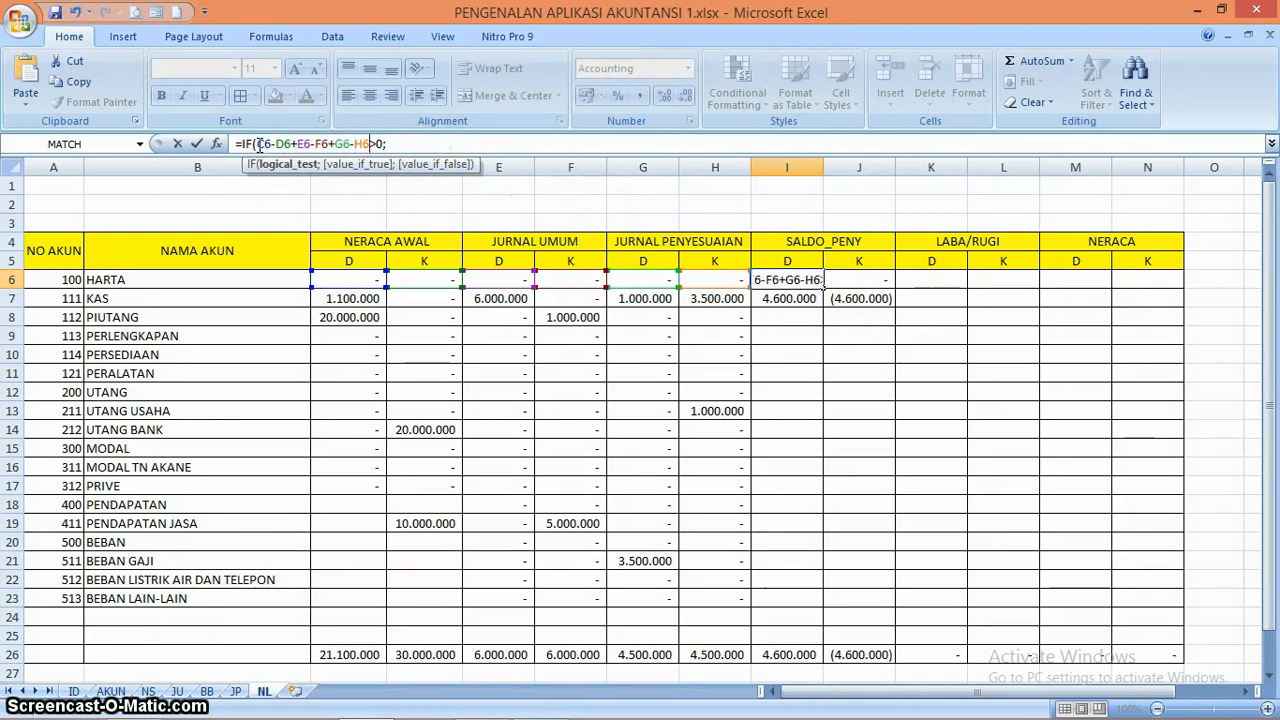
pyautogui.press('Right')
pyautogui.press('Right')
pyautogui.press('Right')
pyautogui.write('C6-D6+E6-F6+G6-H6')
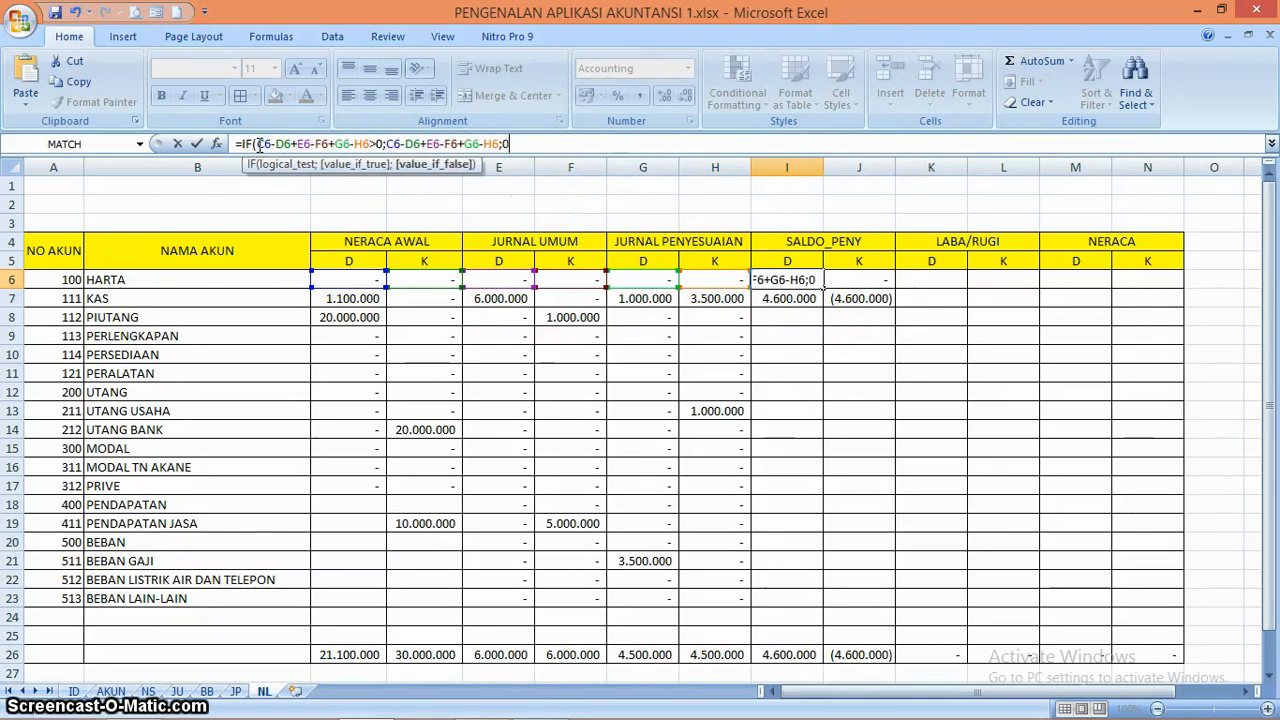
pyautogui.press('Return')
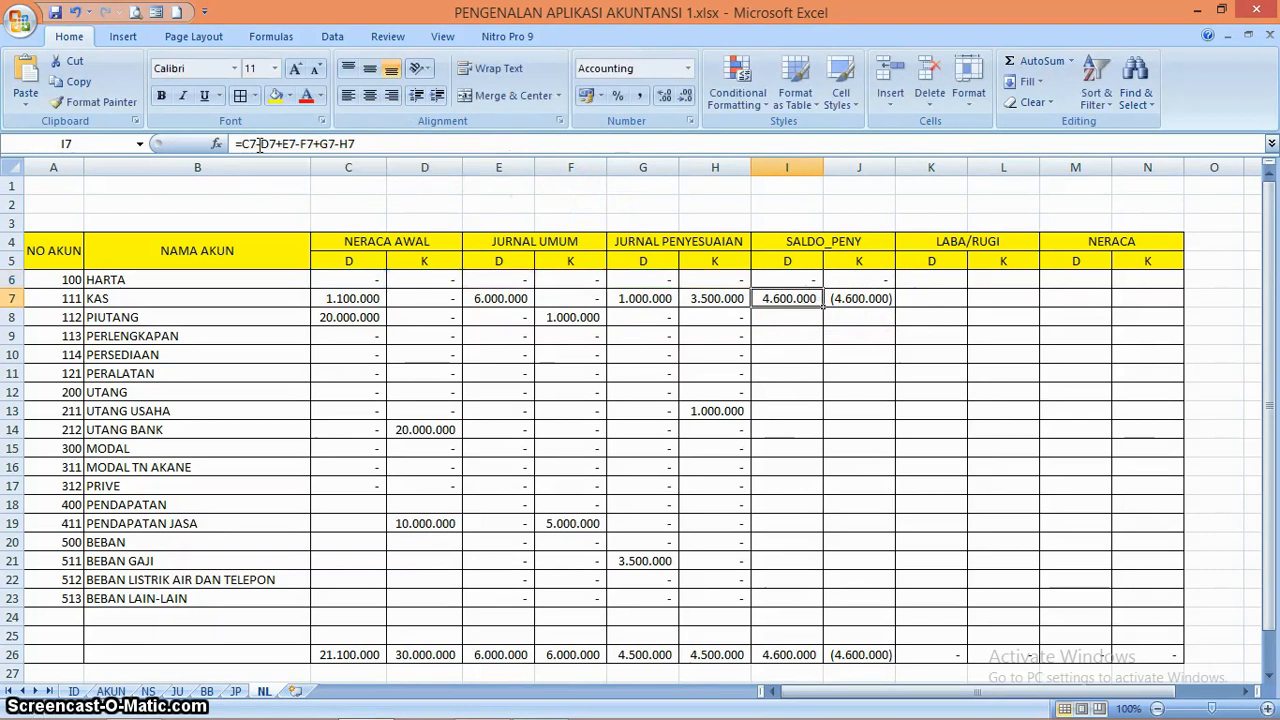
# Change the SALDO_PENY credit formula in J6 to =IF(D6-C6+F6-E6+H6-G6>0;D6-C6+F6-E6+H6-G6;0)
pyautogui.press('Up')
pyautogui.press('Right')
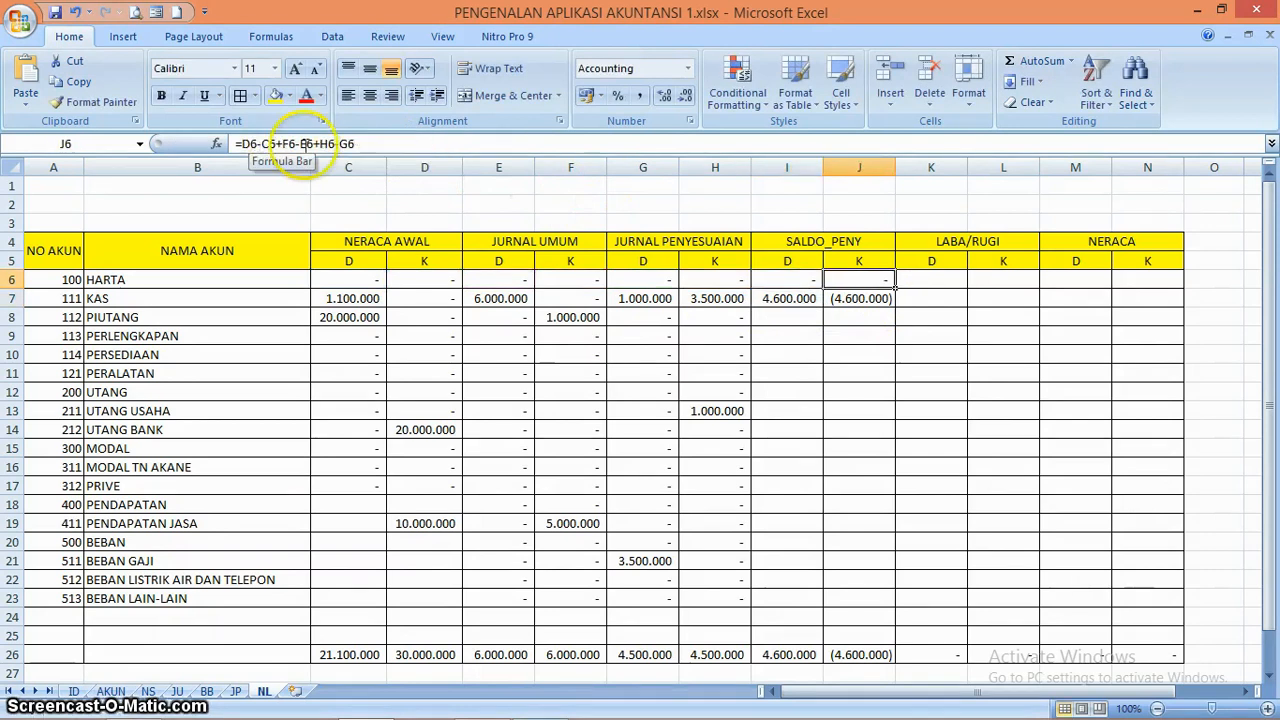
pyautogui.click(243, 143)
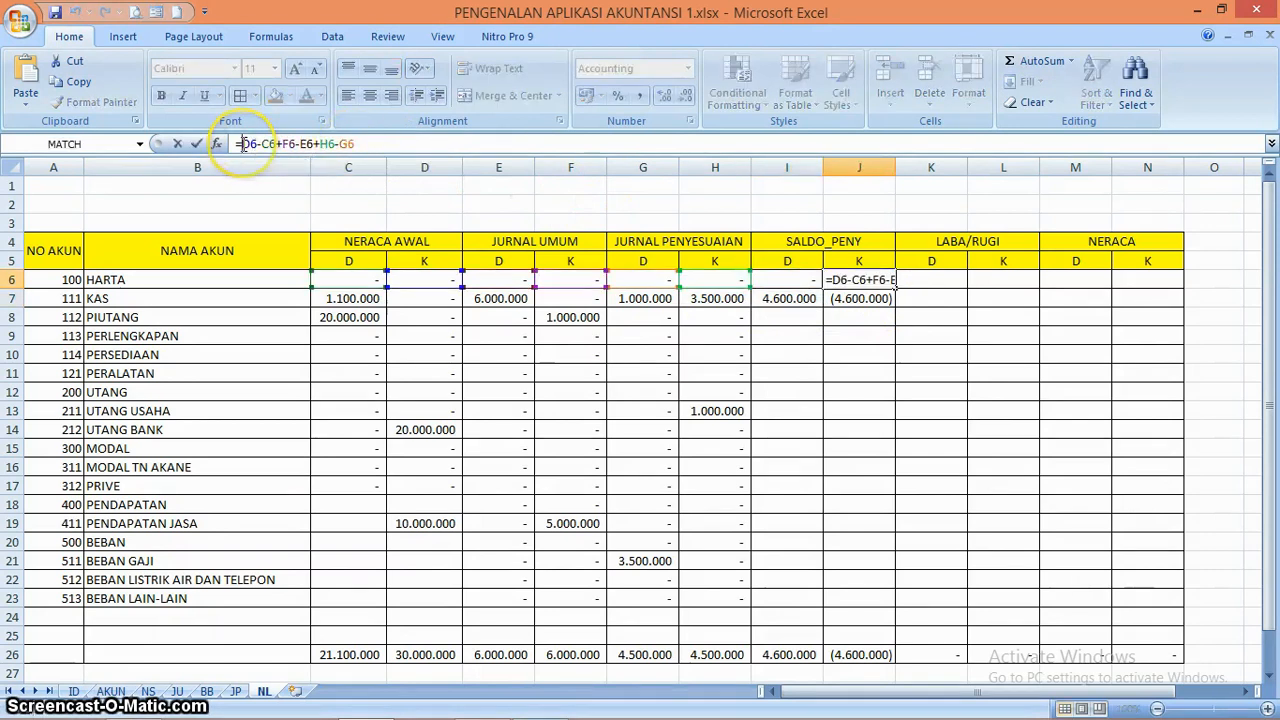
pyautogui.write('I')
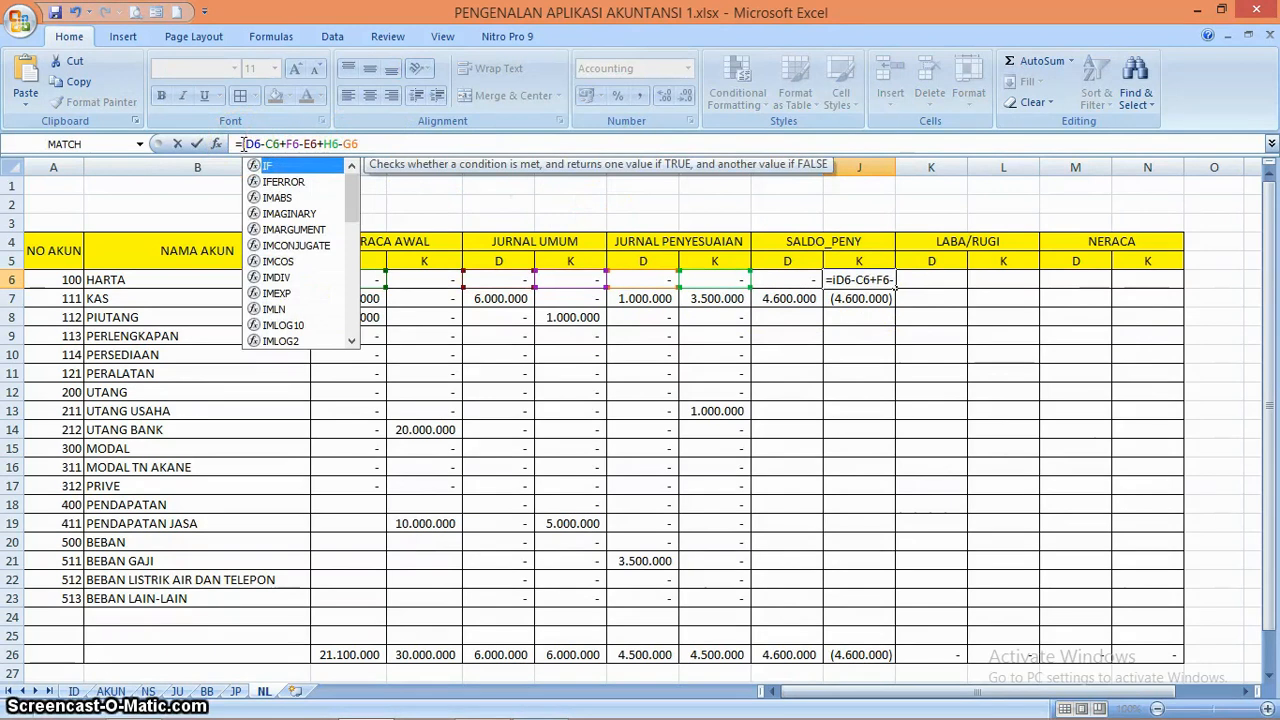
pyautogui.write('F')
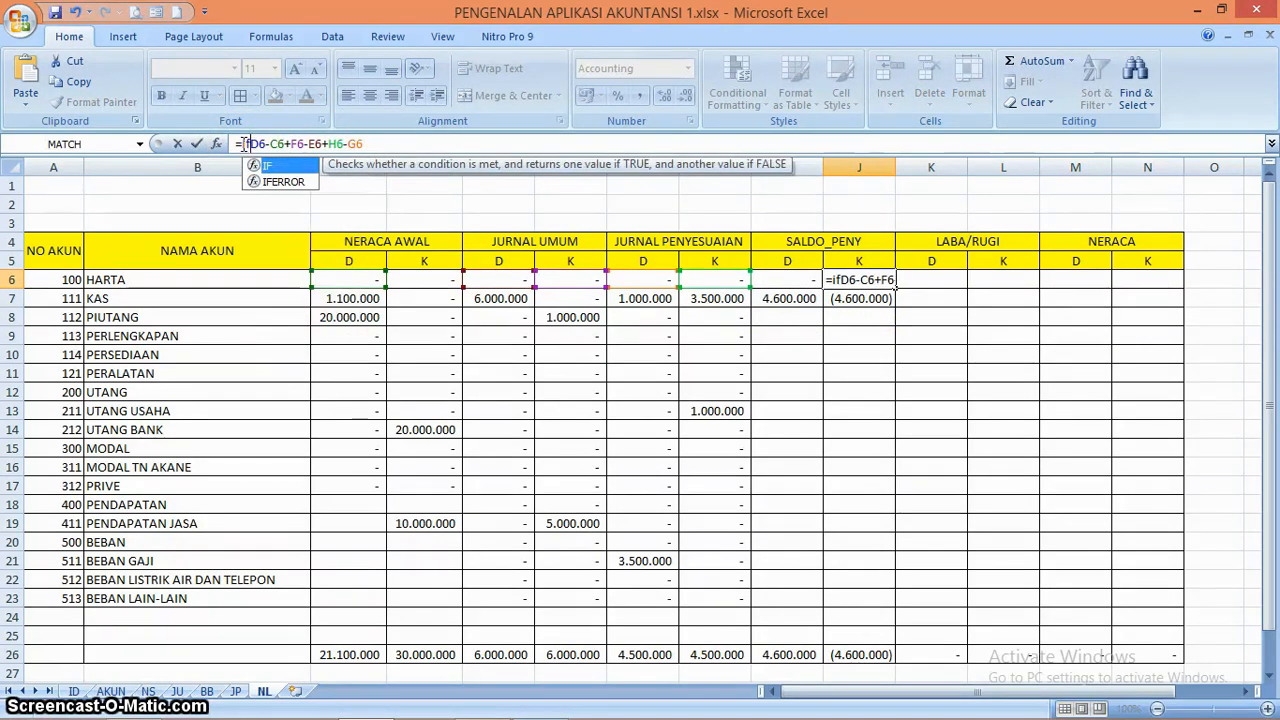
pyautogui.write('(')
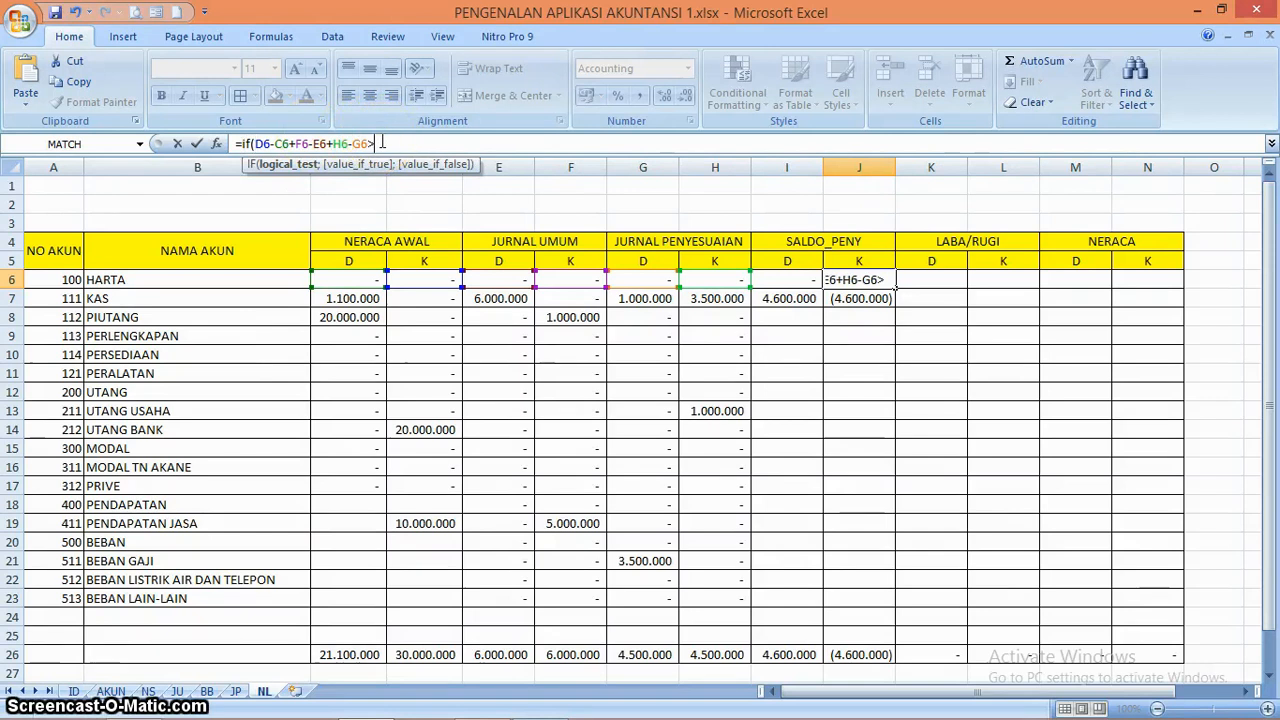
pyautogui.write('>0')
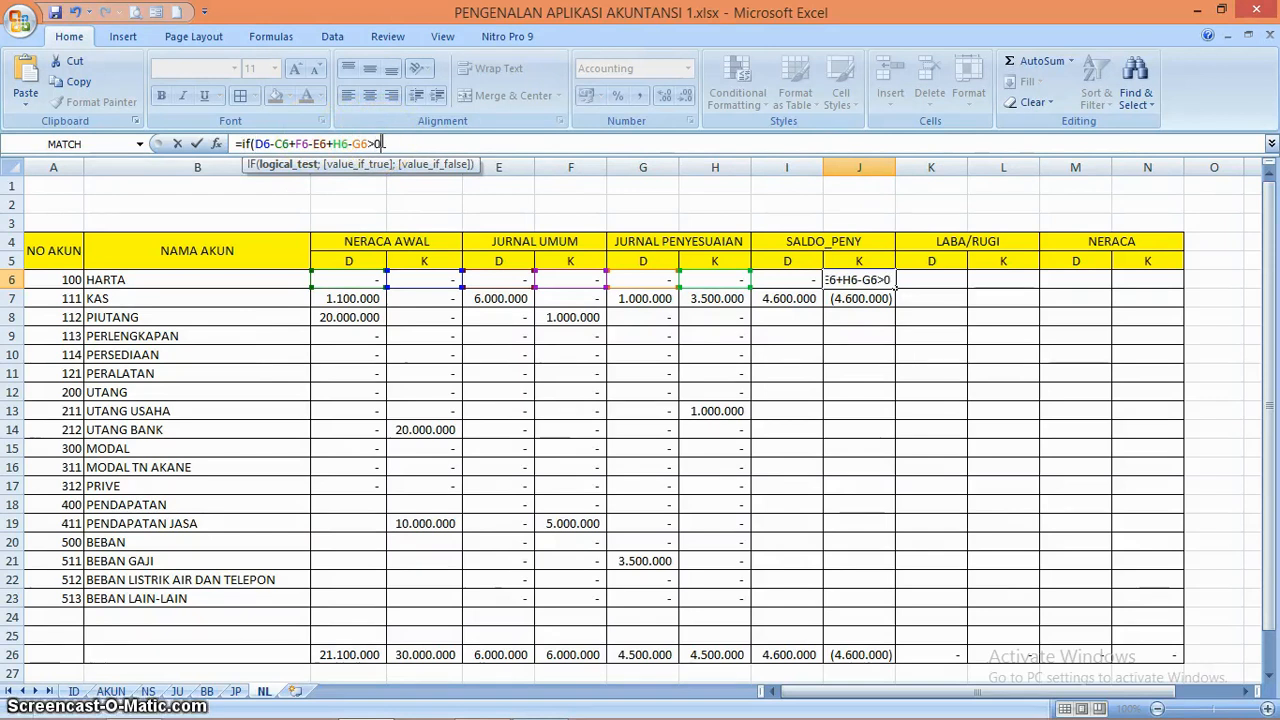
pyautogui.write(';')
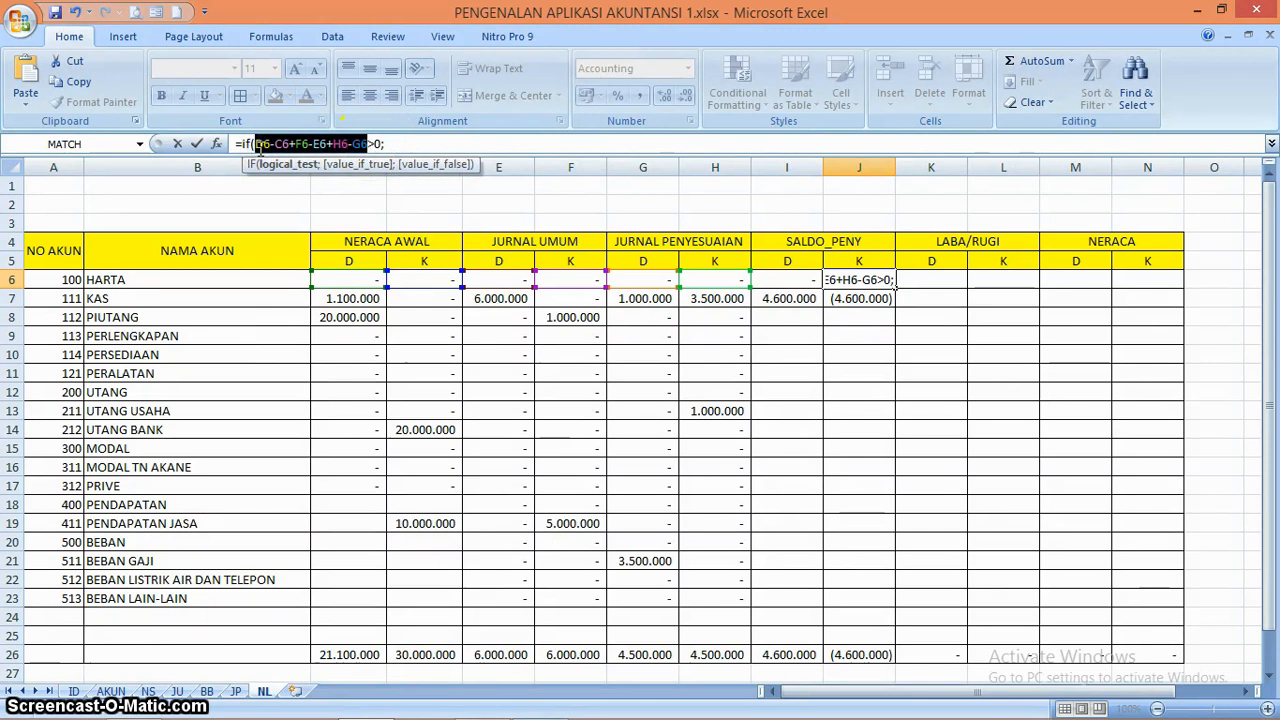
pyautogui.click(398, 145)
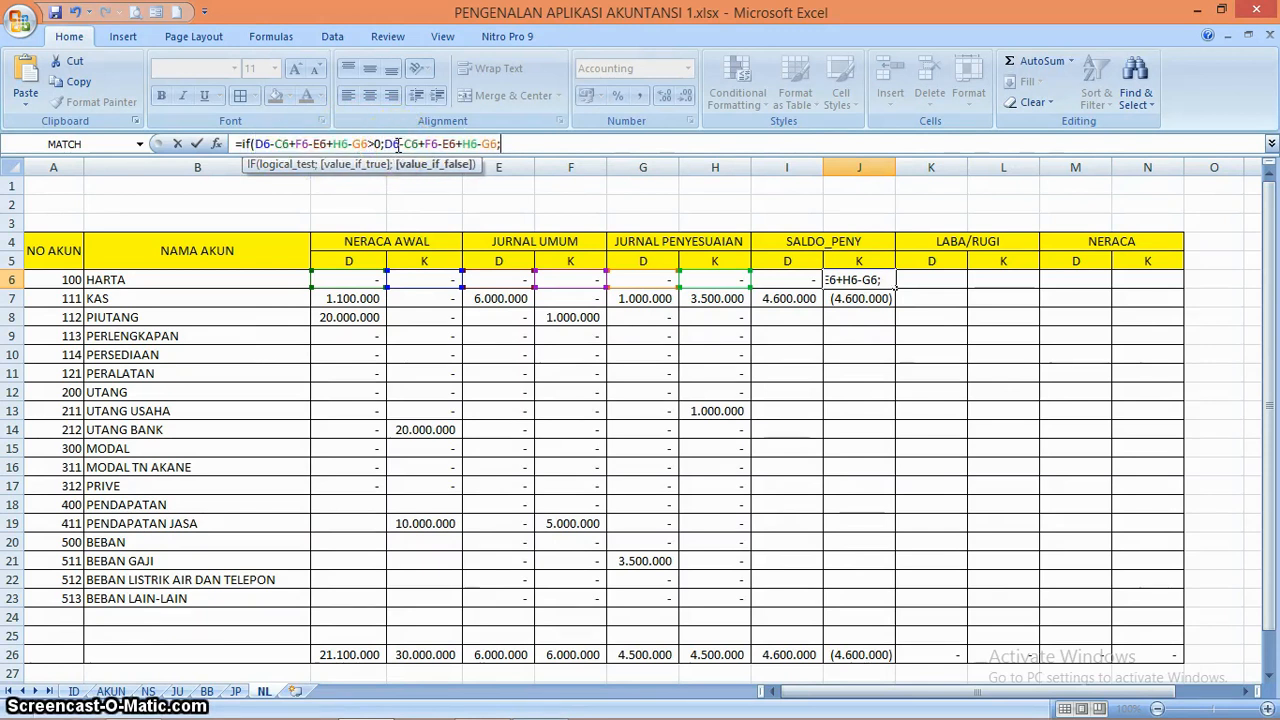
pyautogui.press('Return')
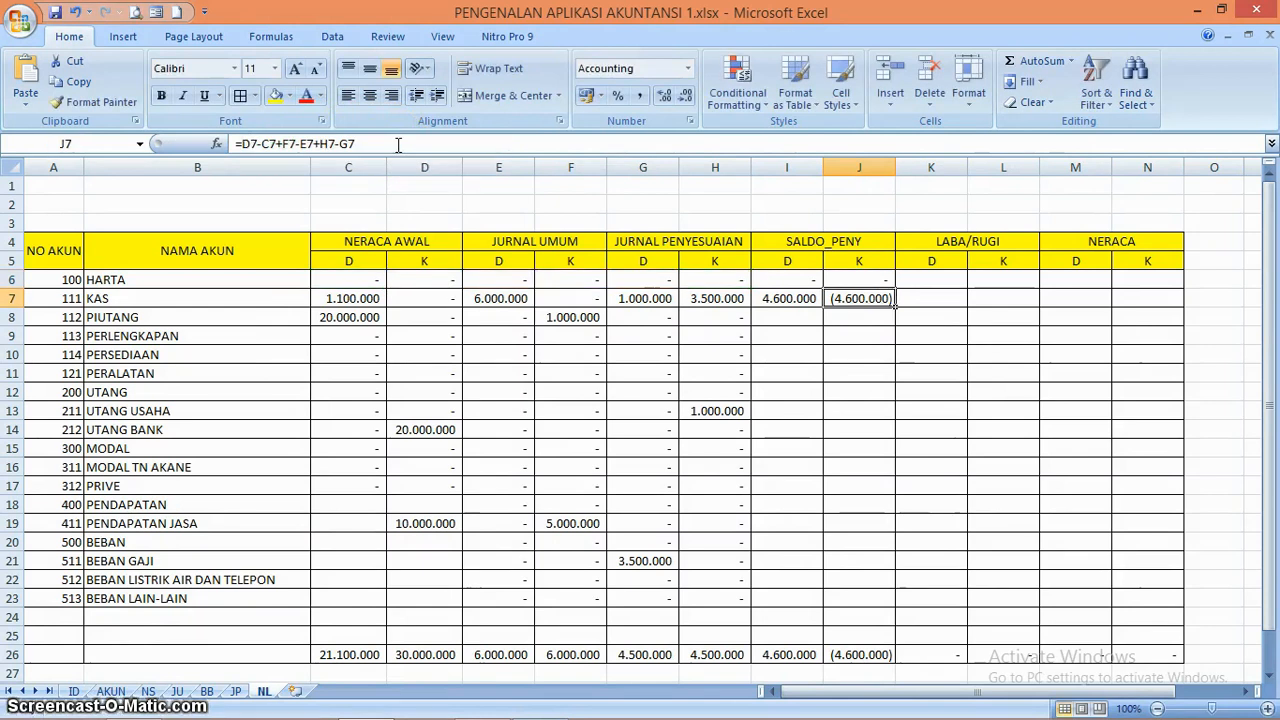
# Copy both SALDO_PENY formulas from I6:J6 down through row 10, and widen columns I and J to fit the amounts
pyautogui.click(818, 279)
pyautogui.moveTo(822, 278)
pyautogui.mouseDown()
pyautogui.moveTo(895, 290)
pyautogui.moveTo(895, 362)
pyautogui.mouseUp()
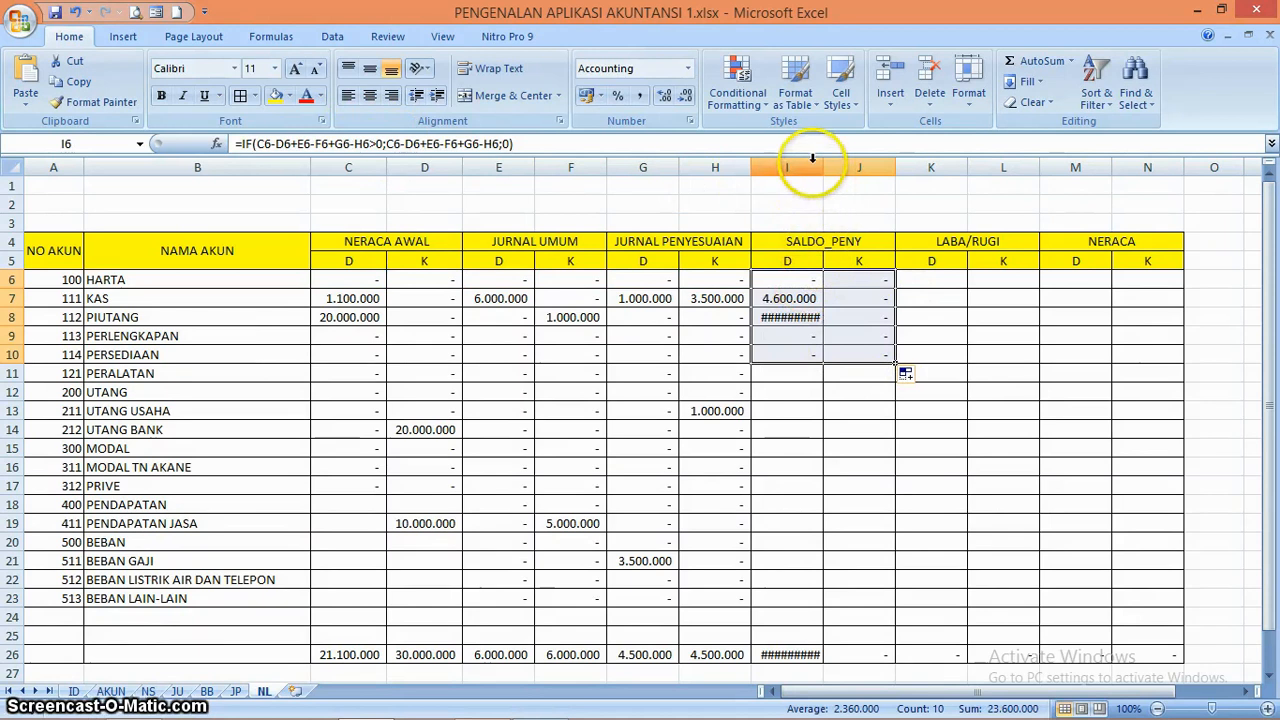
pyautogui.moveTo(800, 167); pyautogui.dragTo(908, 167)
pyautogui.click(885, 301)
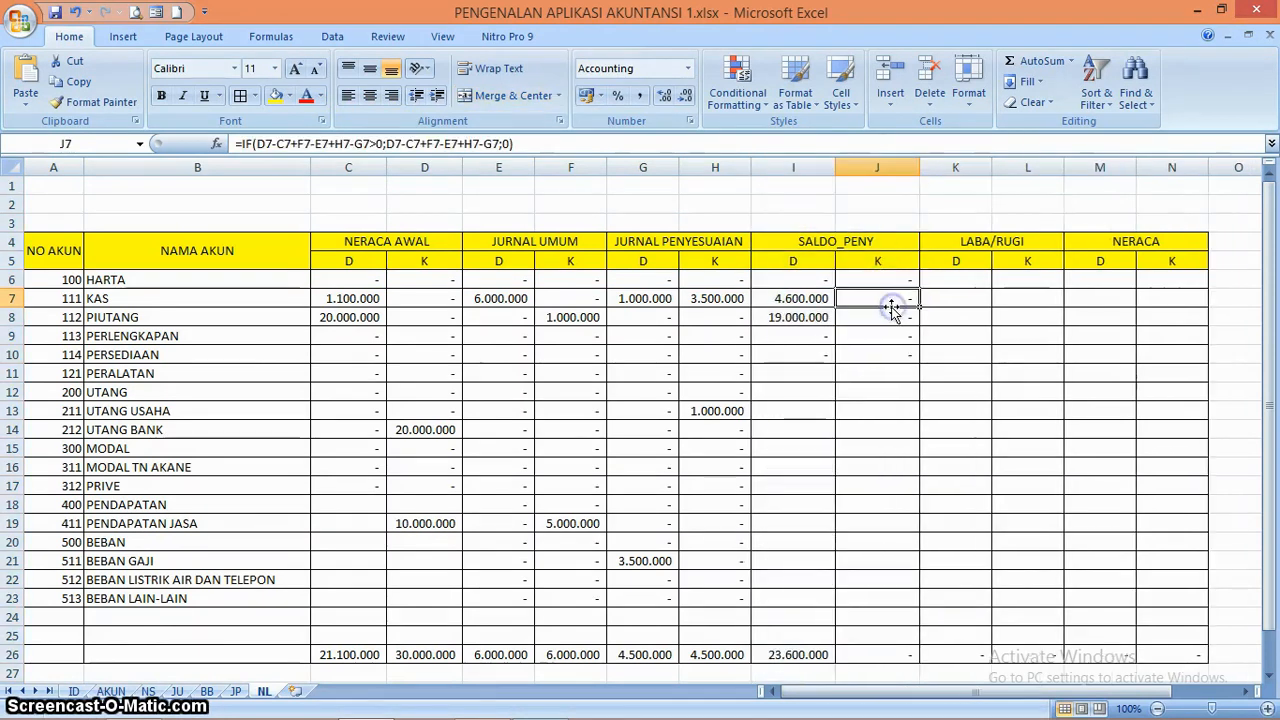
pyautogui.press('Left')
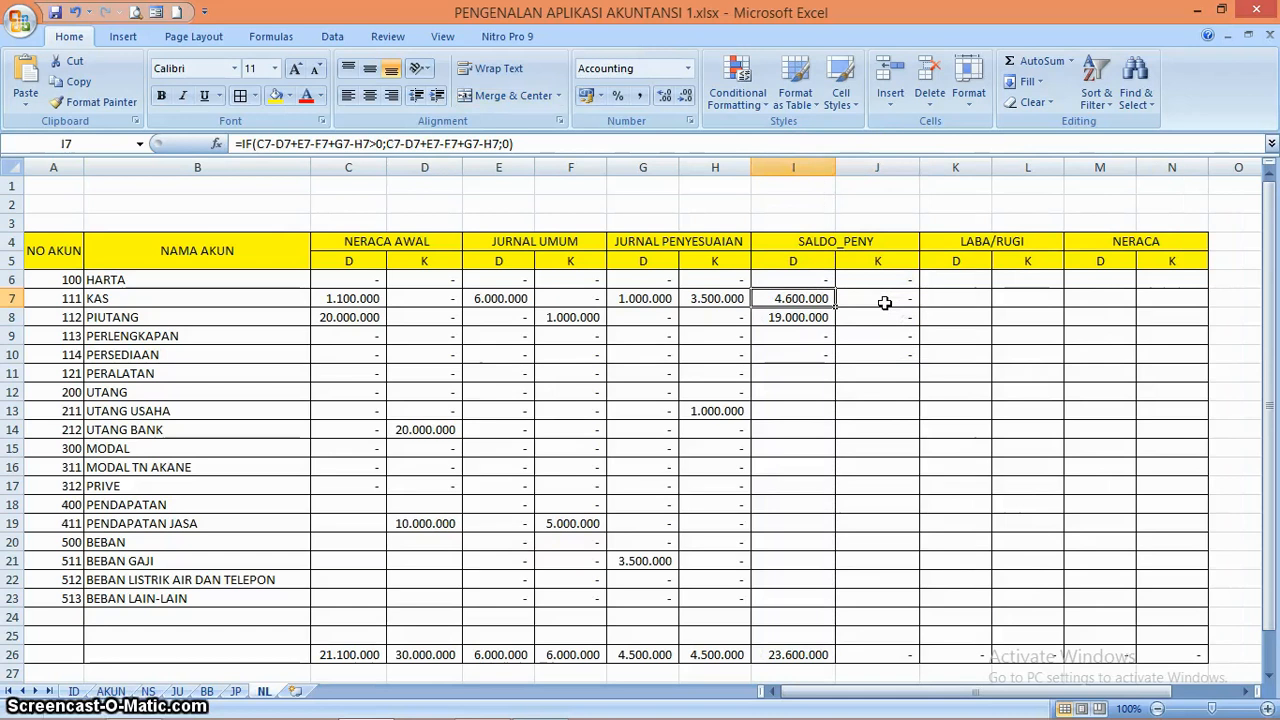
# Compare the SALDO_PENY debit and credit formulas for KAS with its opening balances on the NS sheet
pyautogui.press('Right')
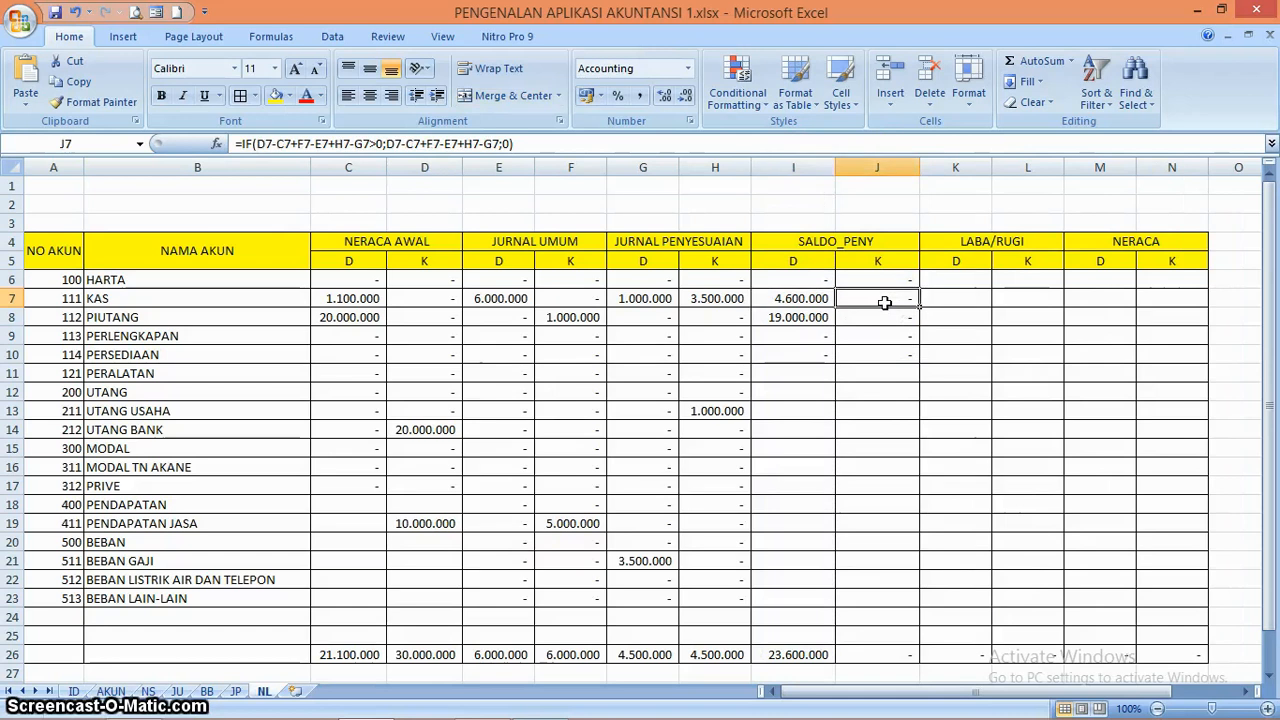
pyautogui.click(770, 314)
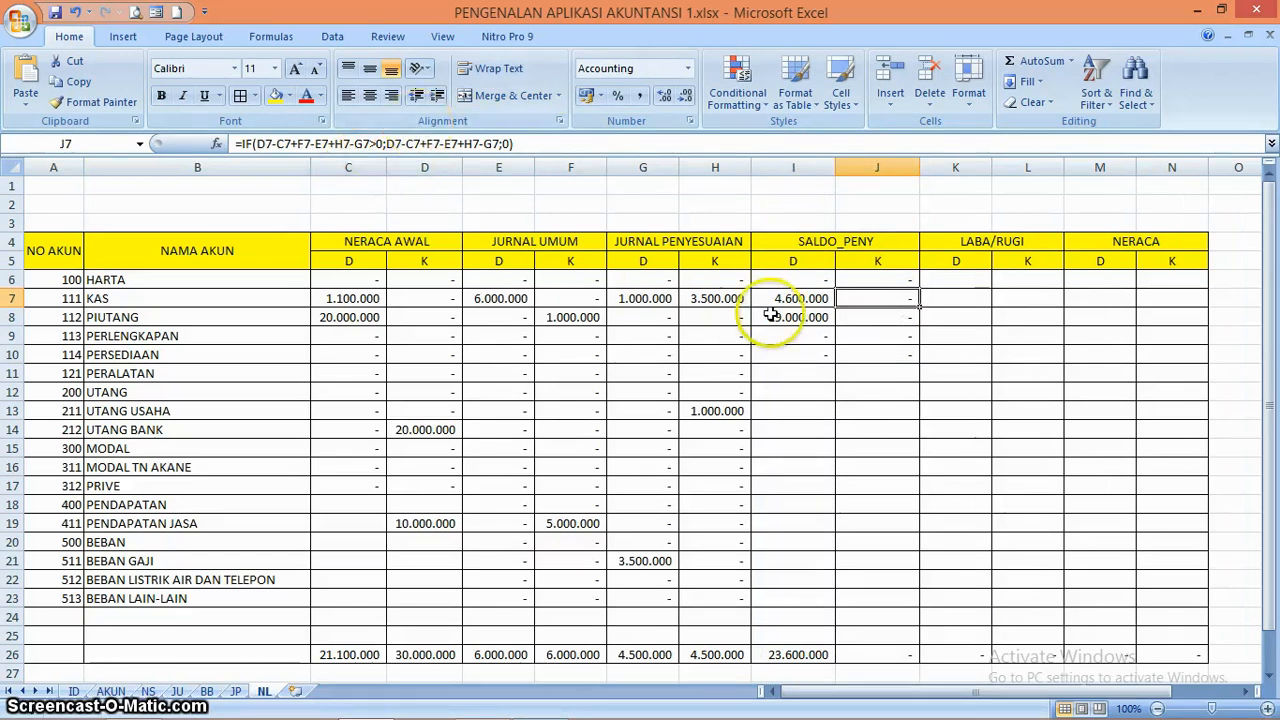
pyautogui.click(886, 297)
pyautogui.press('Left')
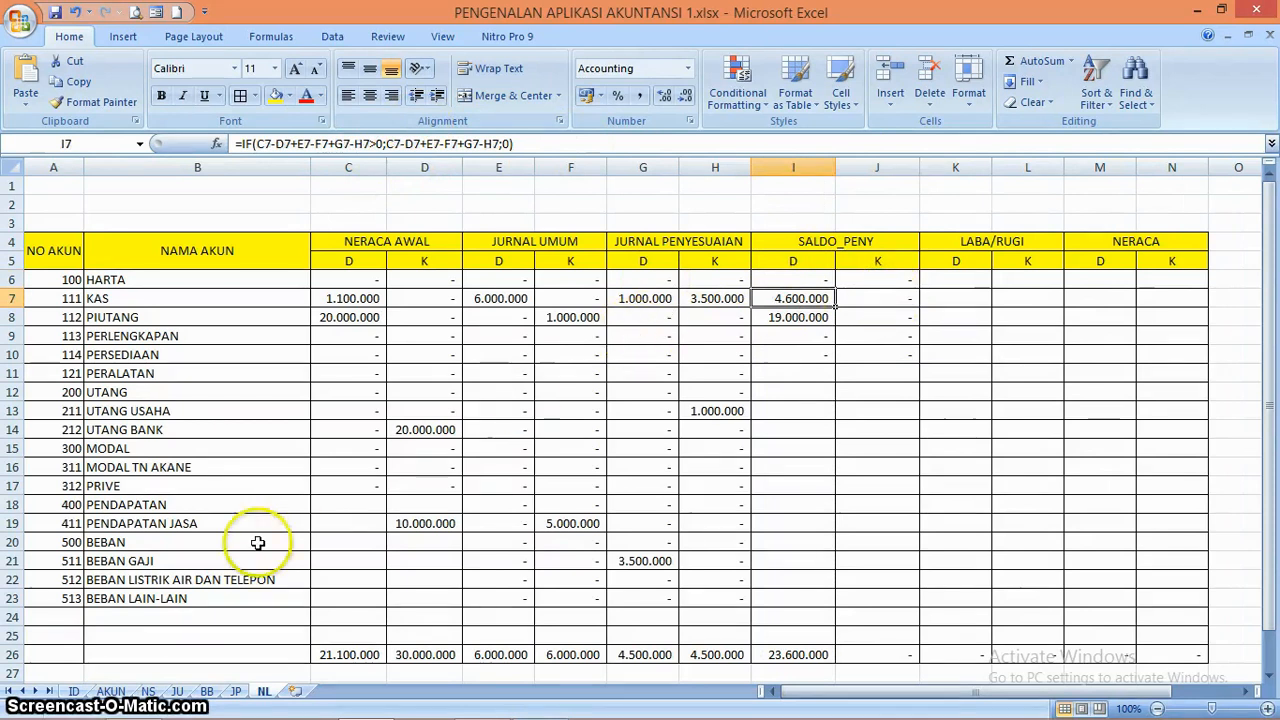
pyautogui.click(150, 691)
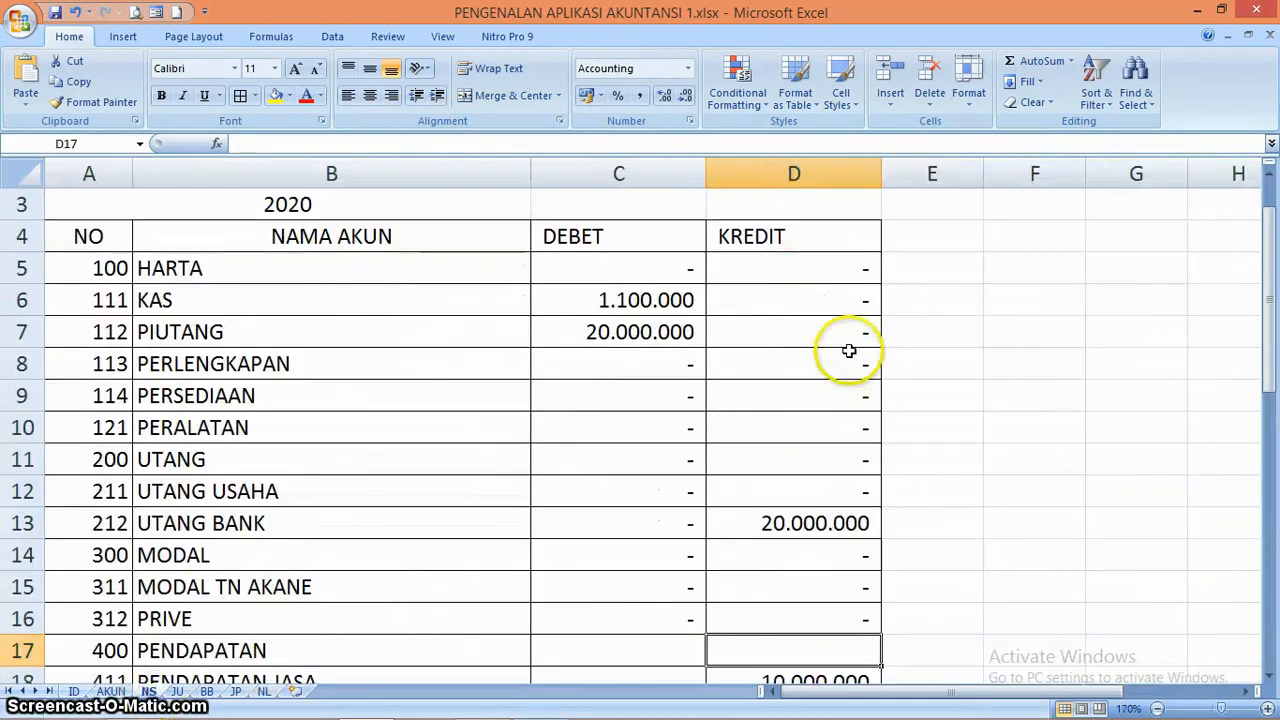
pyautogui.click(846, 334)
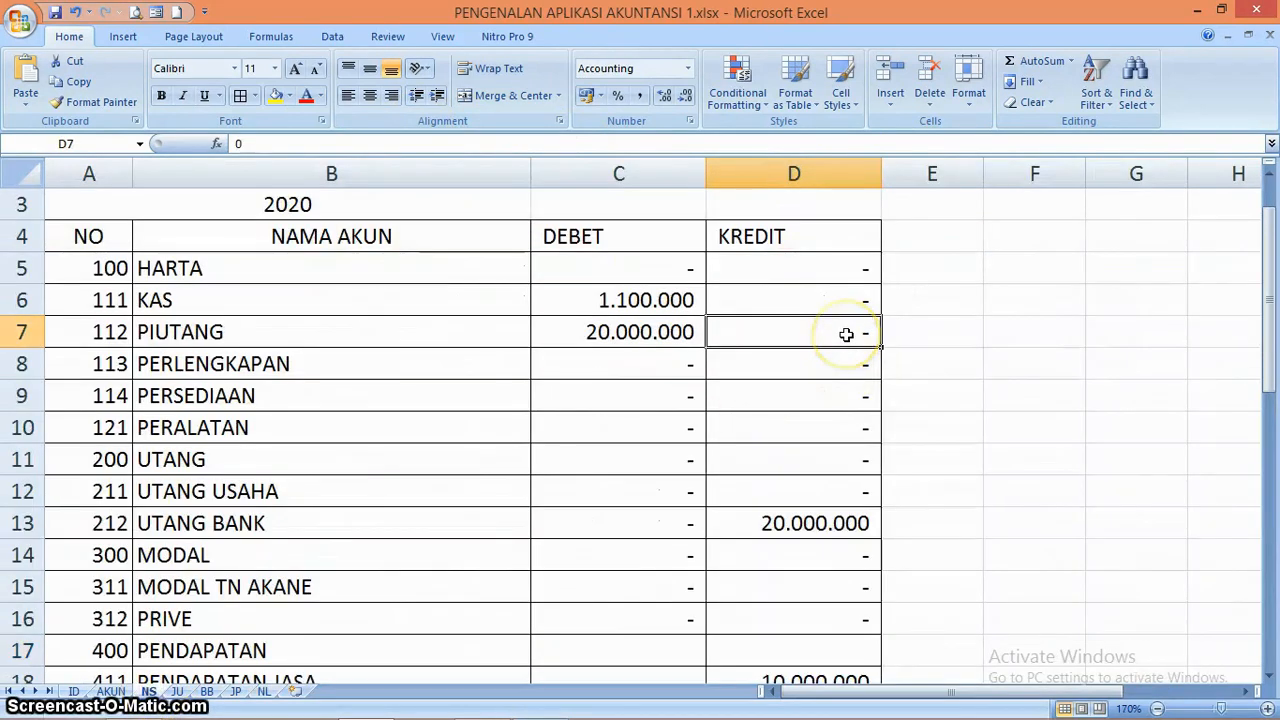
pyautogui.click(650, 298)
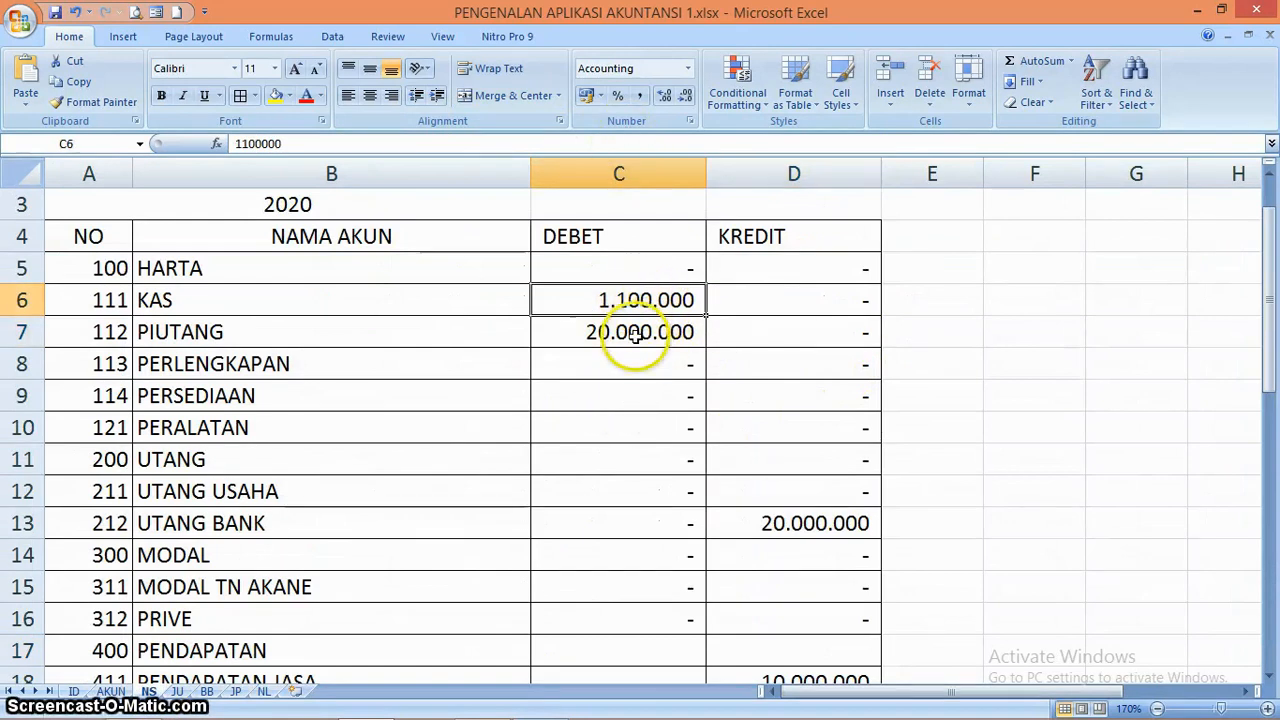
pyautogui.click(264, 691)
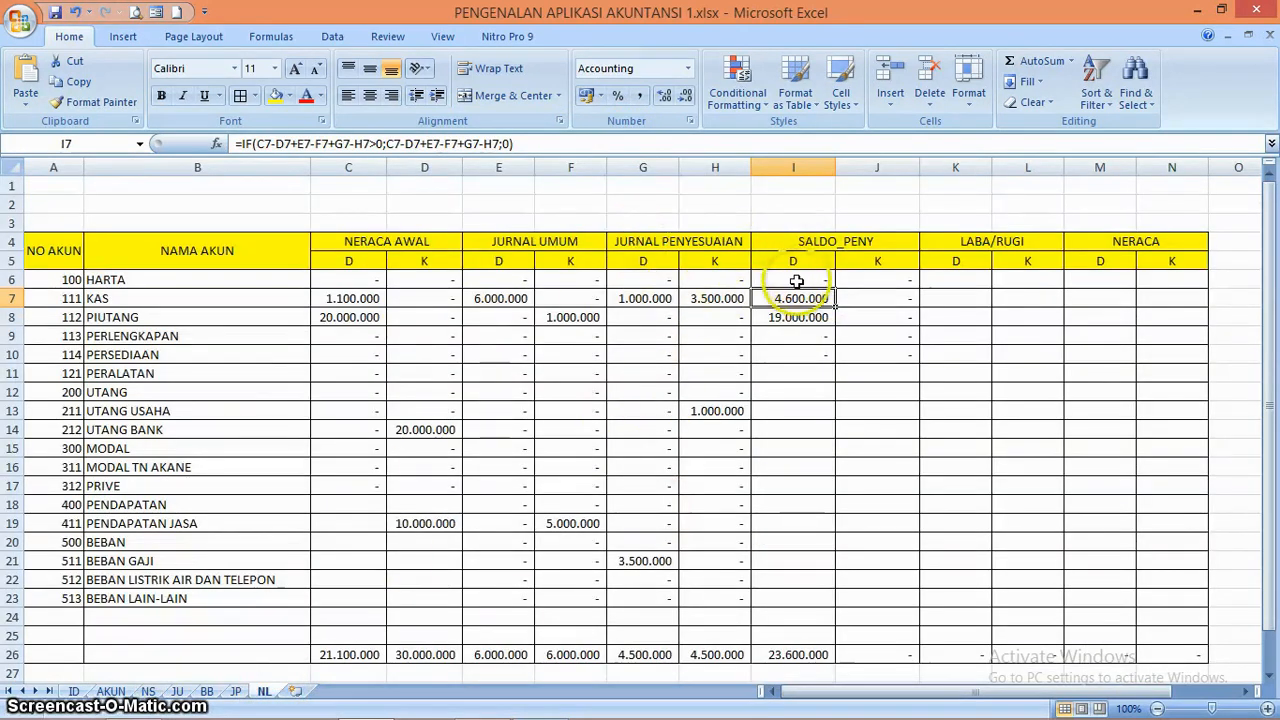
# Copy both SALDO_PENY formulas from I6:J6 down through row 23 and switch to the NS sheet
pyautogui.moveTo(796, 281); pyautogui.dragTo(908, 599)
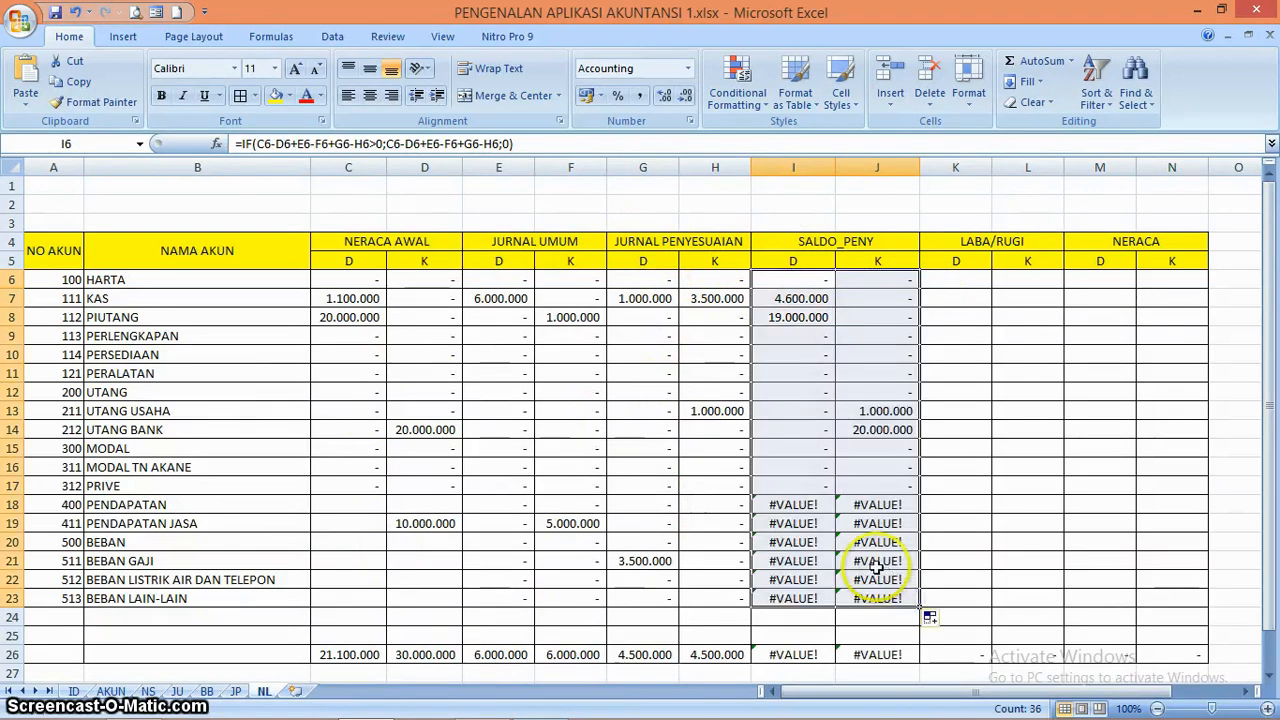
pyautogui.click(831, 541)
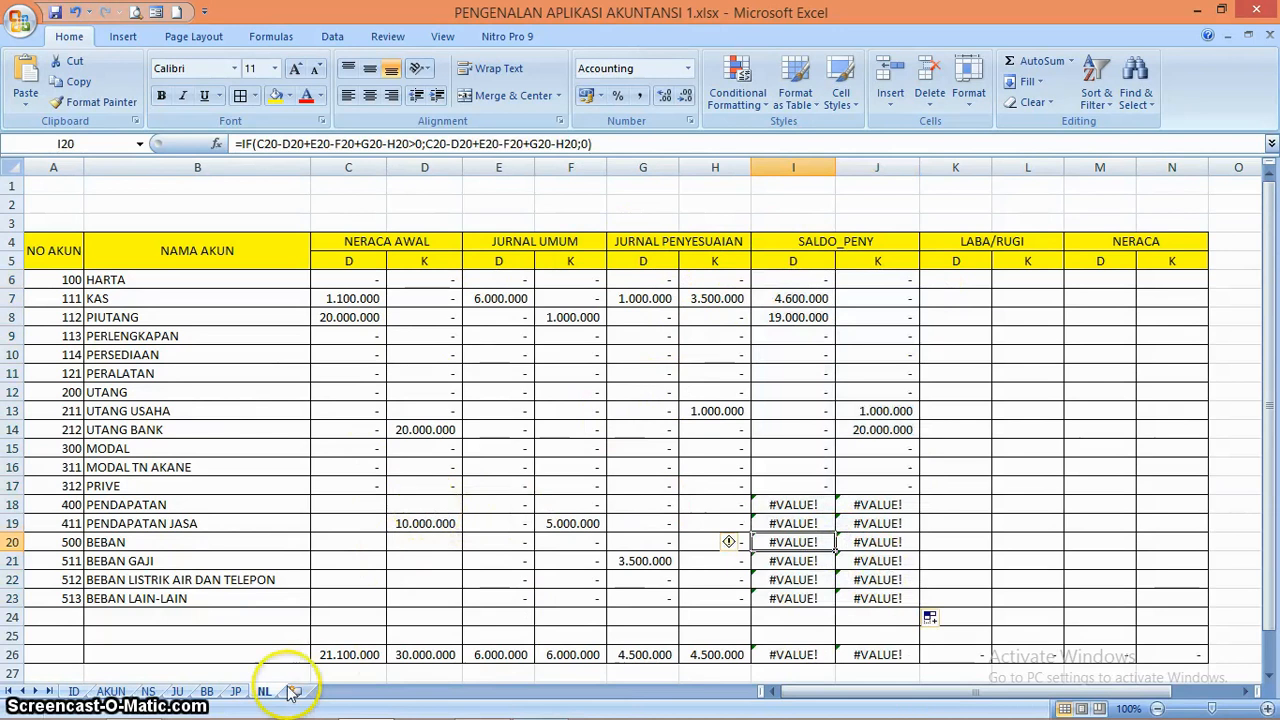
pyautogui.click(148, 691)
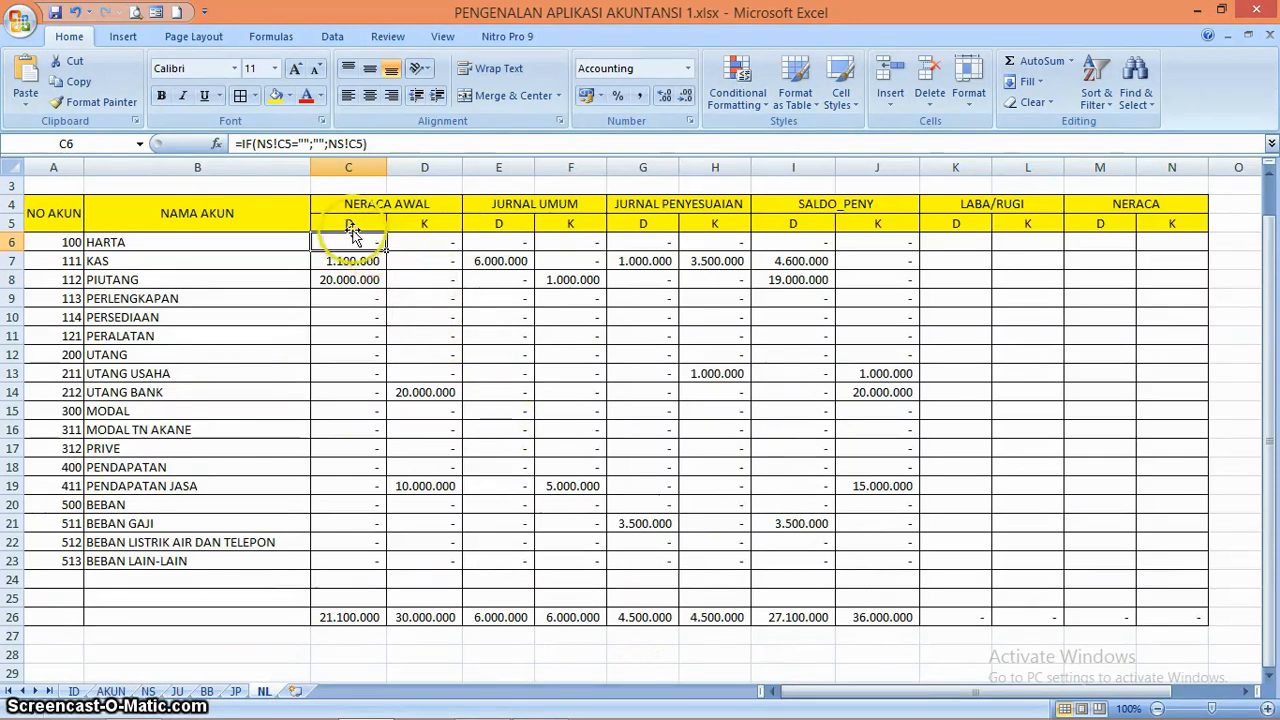
# Change the NERACA AWAL debit formula in C6 of the NL sheet to =IF(NS!C5="";0;NS!C5)
pyautogui.click(325, 143)
pyautogui.press('BackSpace')
pyautogui.press('BackSpace')
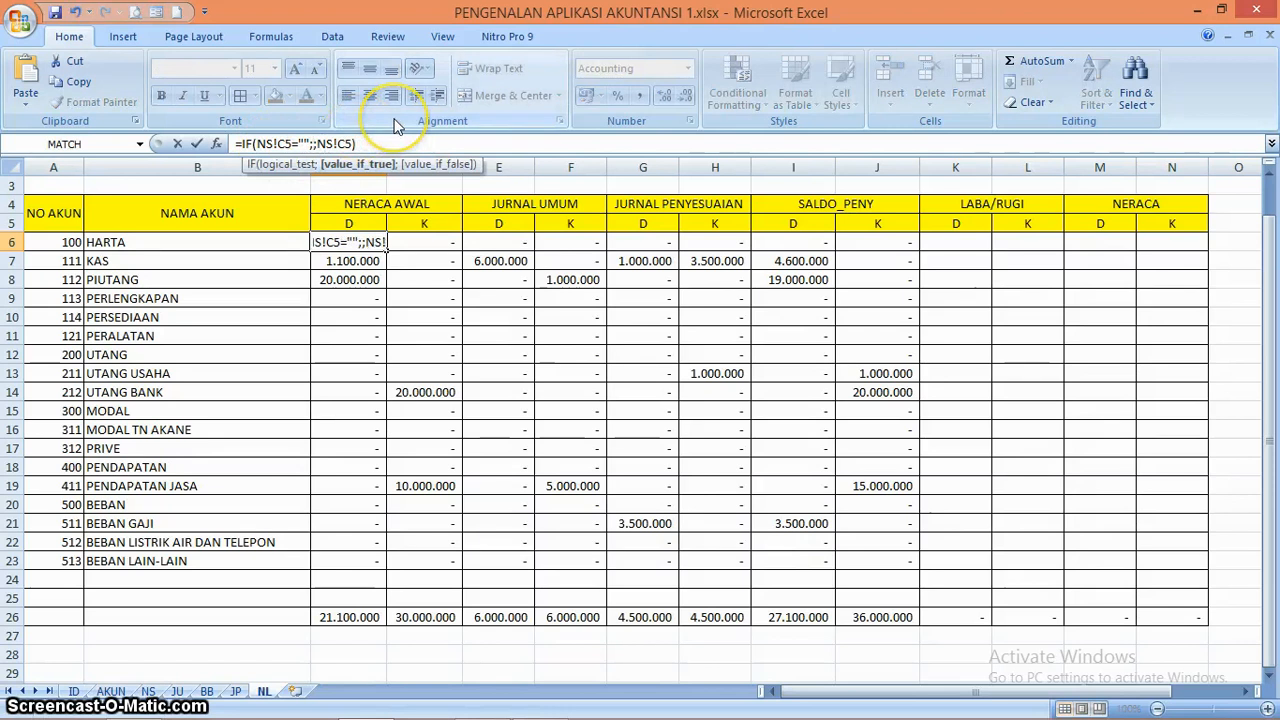
pyautogui.press('Return')
pyautogui.press('Up')
# Change the NERACA AWAL credit formula in D6 to =IF(NS!D5="";0;NS!D5) and copy C6:D6 down through row 23
pyautogui.press('Right')
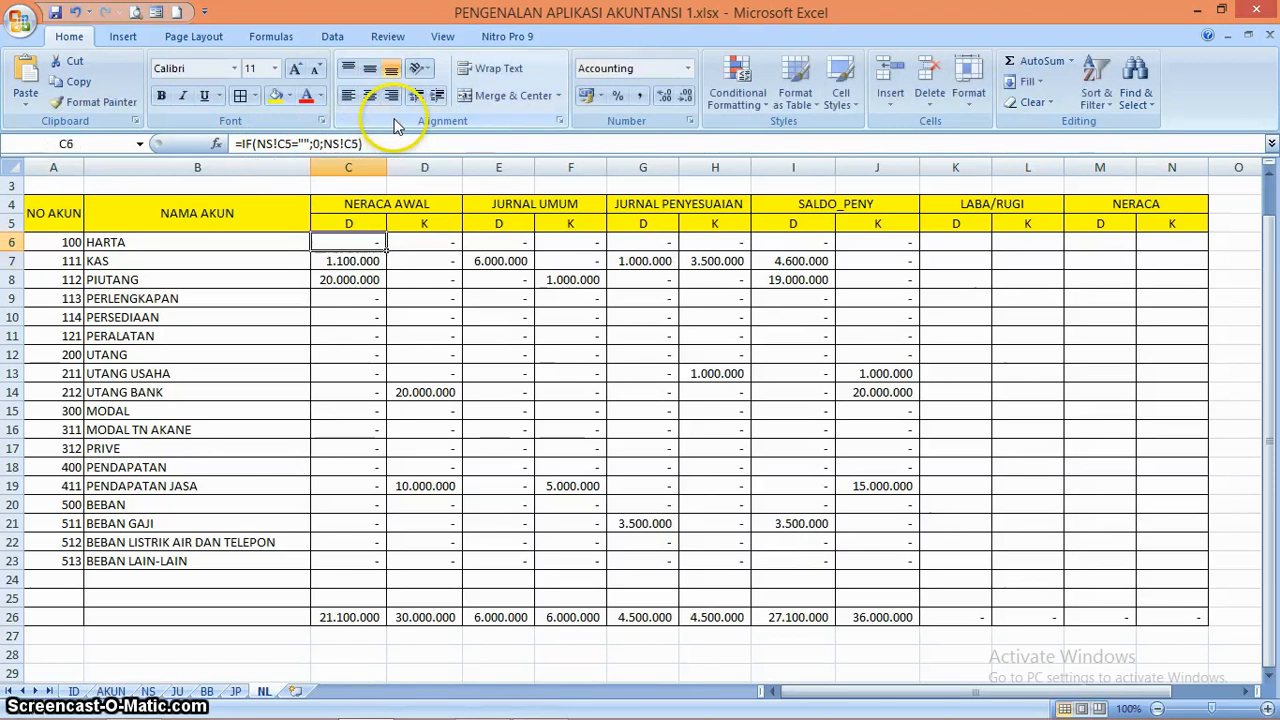
pyautogui.click(335, 143)
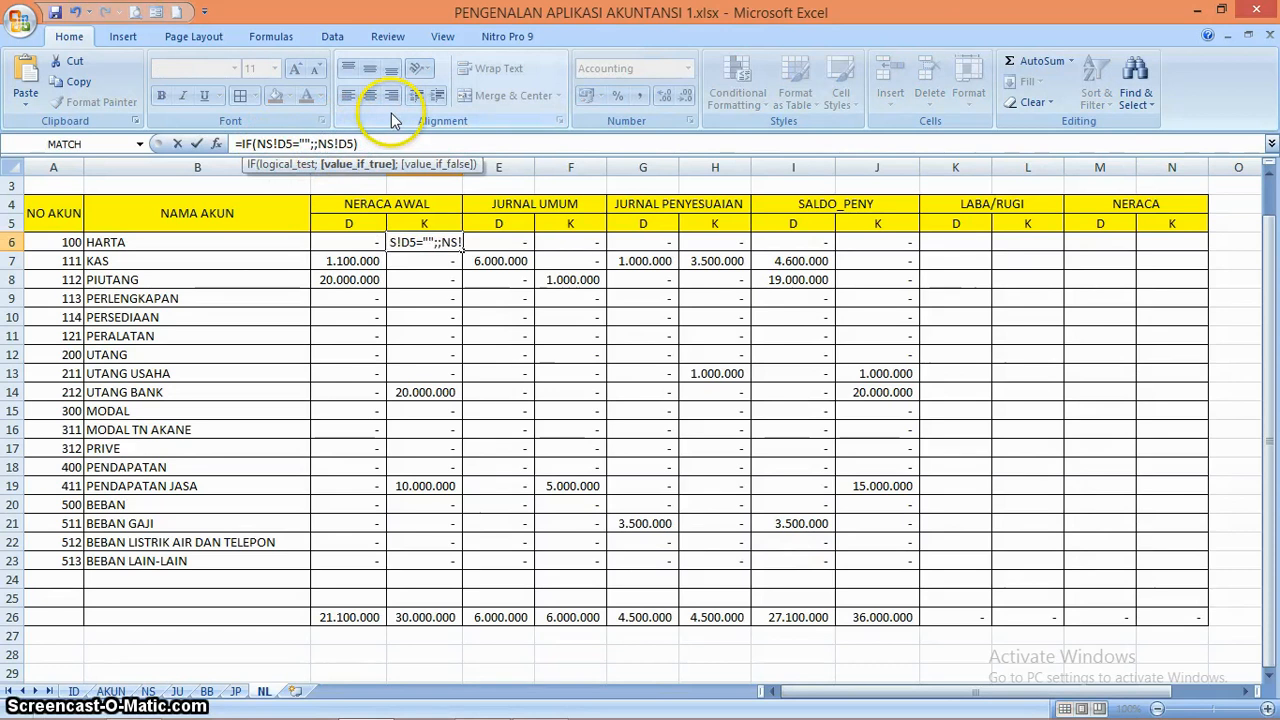
pyautogui.press('Return')
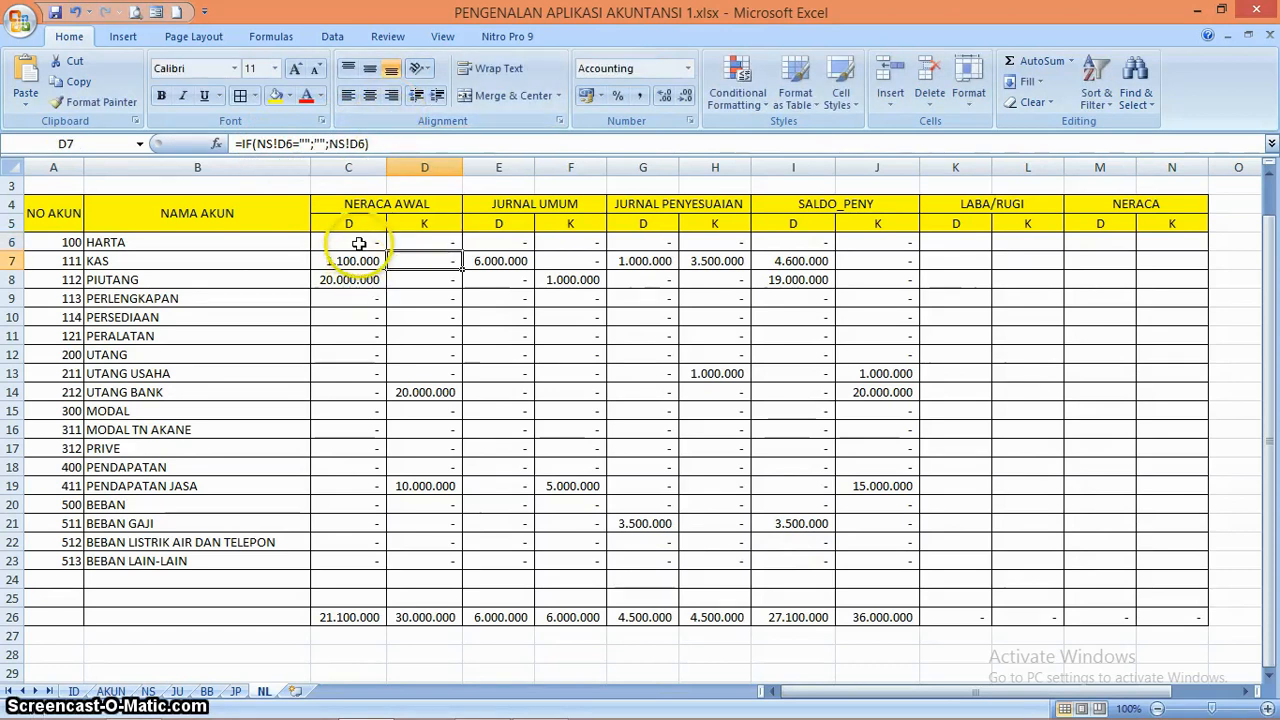
pyautogui.moveTo(355, 238); pyautogui.dragTo(460, 565)
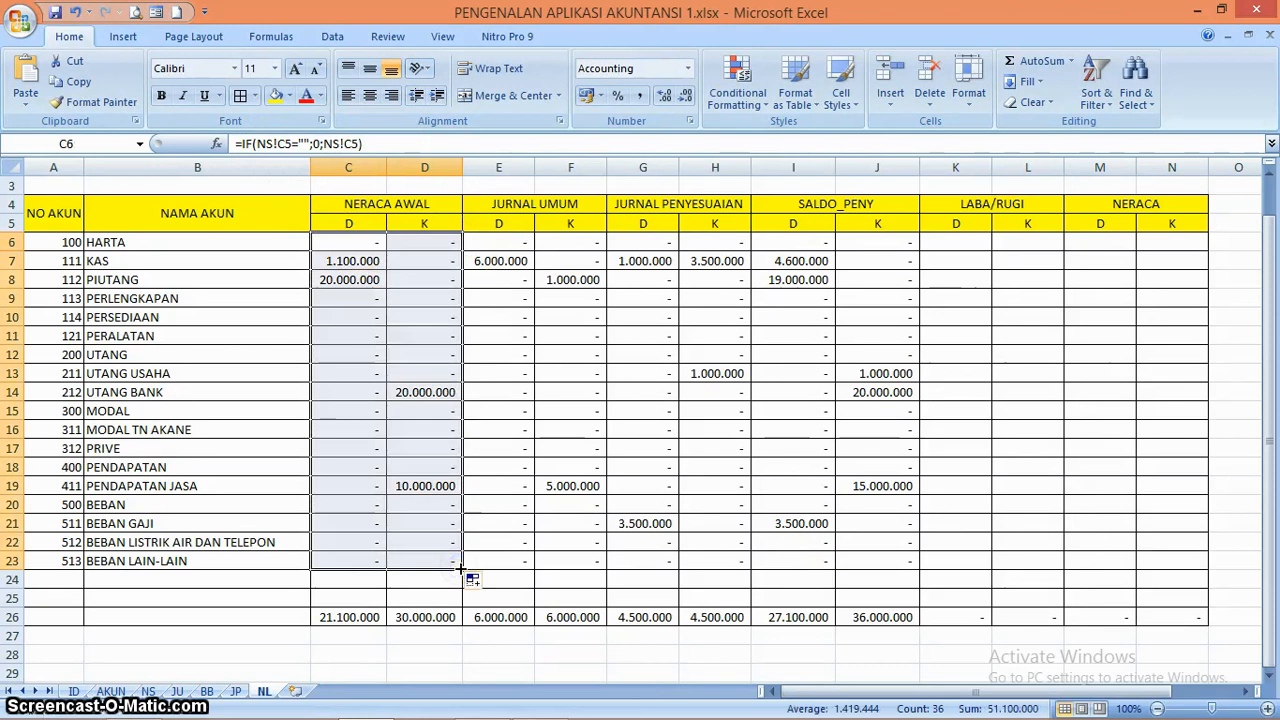
# Clear the zeros from C5, D5 and the KREDIT cells D6:D12 on the NS sheet
pyautogui.click(148, 691)
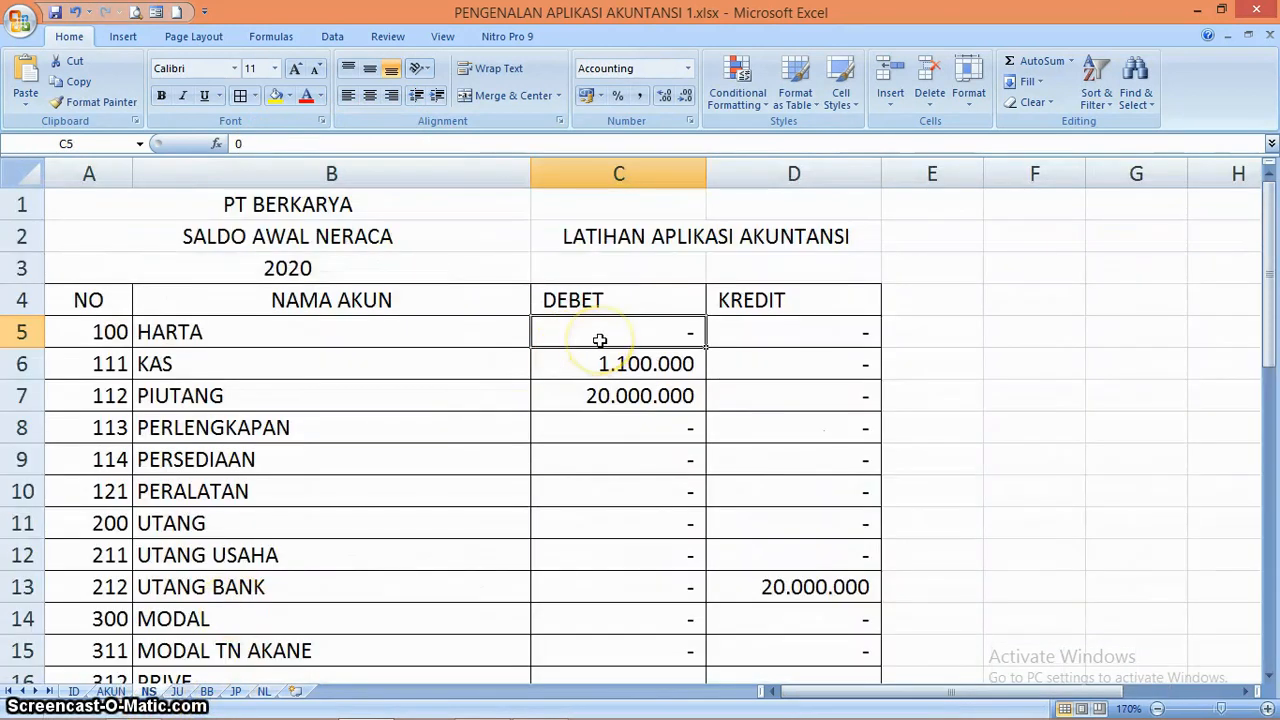
pyautogui.press('Right')
pyautogui.press('Delete')
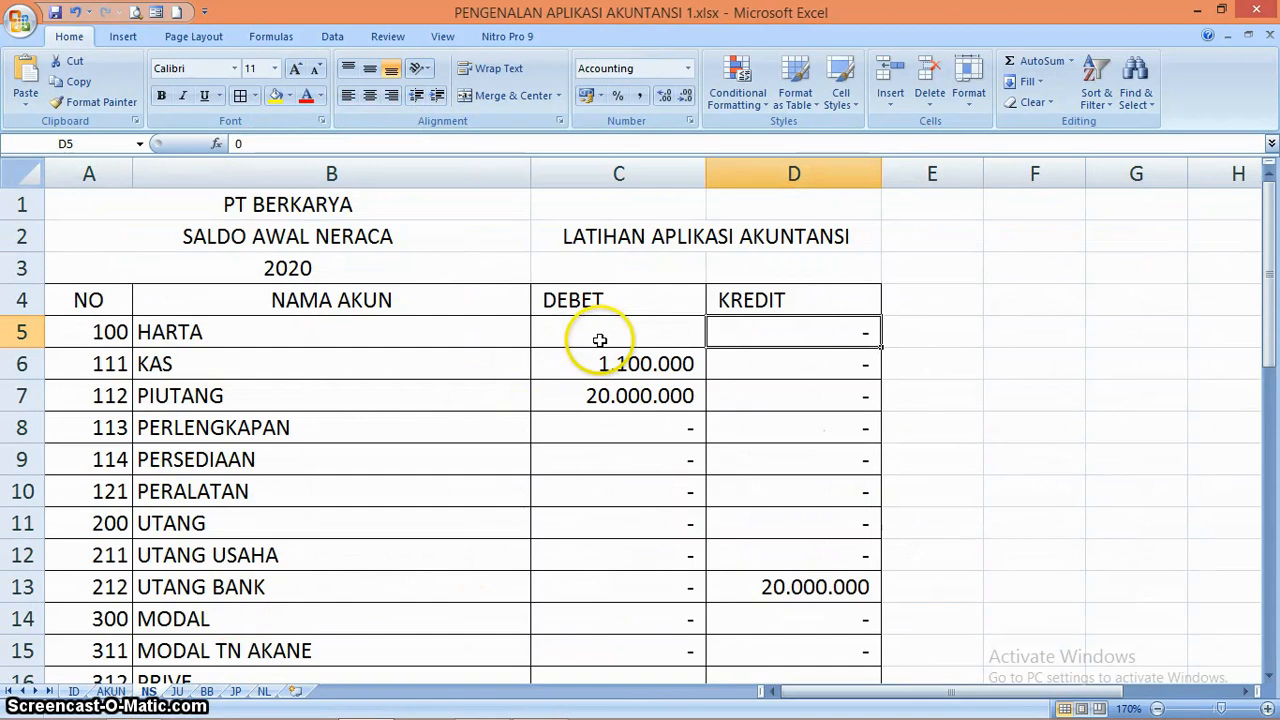
pyautogui.press('Down')
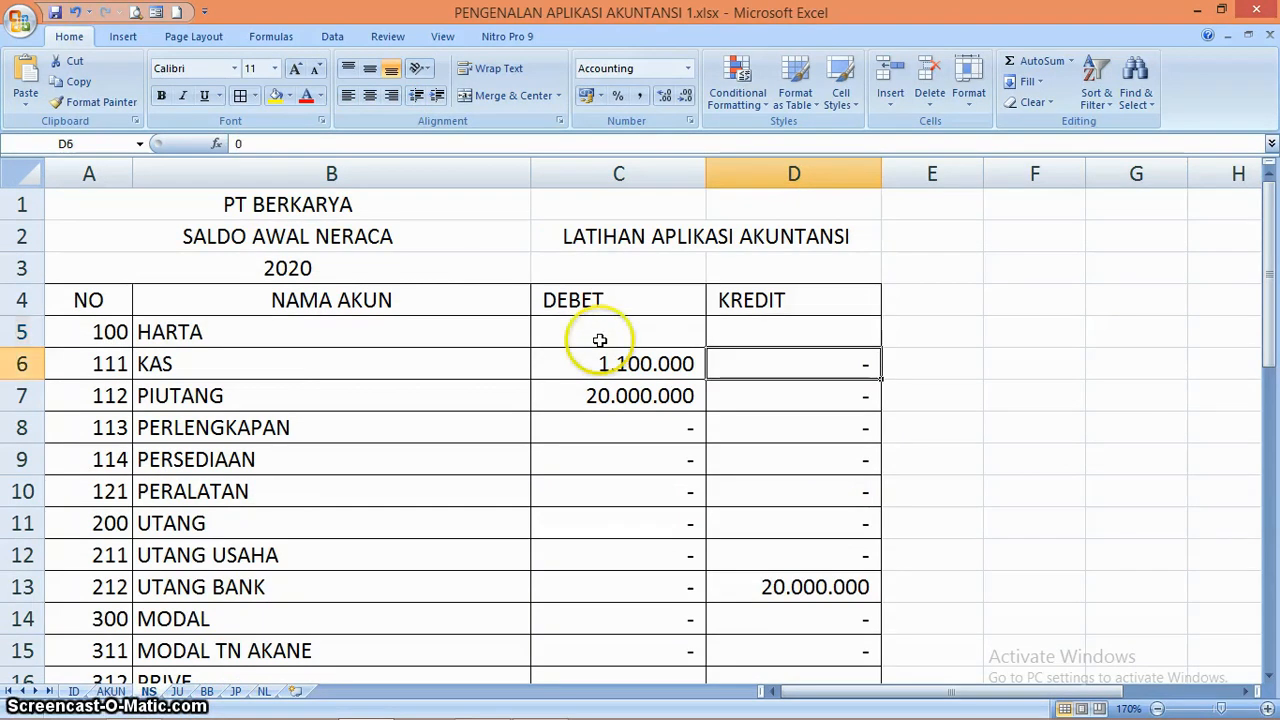
pyautogui.hotkey('shift', 'Down')
pyautogui.hotkey('shift', 'Down')
pyautogui.hotkey('shift', 'Down')
pyautogui.hotkey('shift', 'Down')
pyautogui.hotkey('shift', 'Down')
pyautogui.hotkey('shift', 'Down')
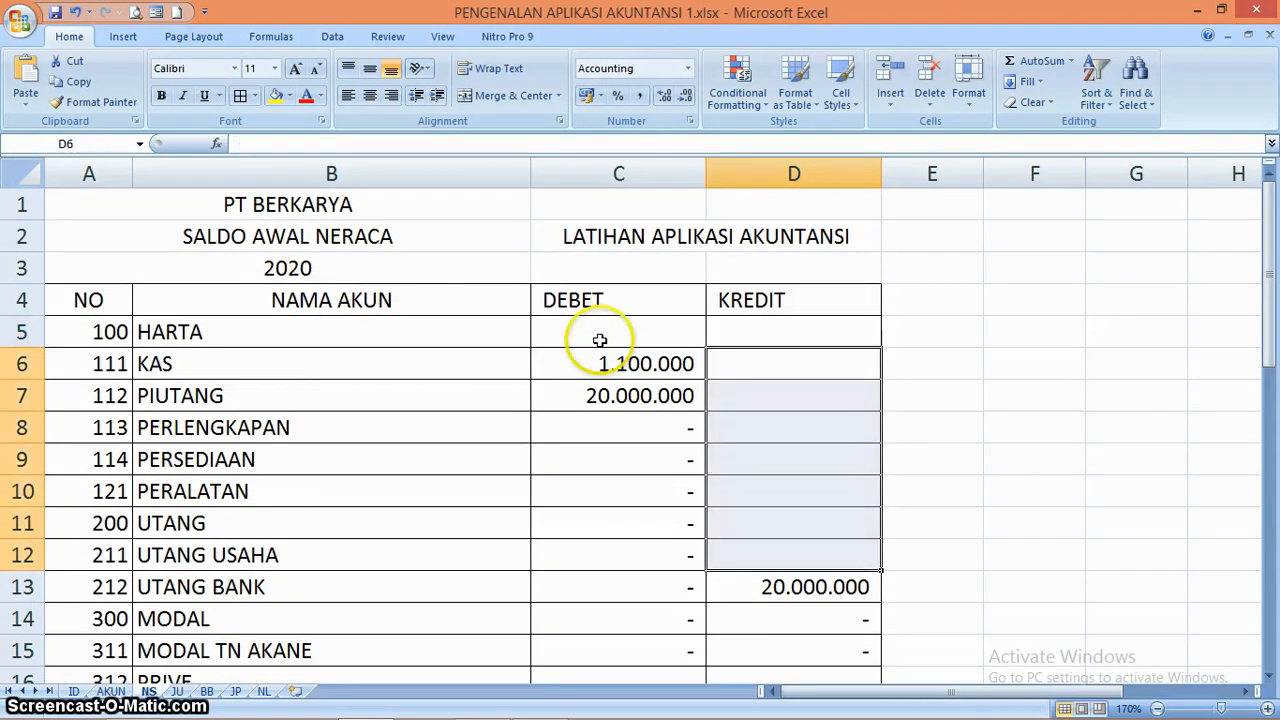
# Clear the zeros from the DEBET cells C8:C15 on the NS sheet
pyautogui.press('Left')
pyautogui.press('Down')
pyautogui.press('Down')
pyautogui.hotkey('shift', 'Down')
pyautogui.hotkey('shift', 'Down')
pyautogui.hotkey('shift', 'Down')
pyautogui.hotkey('shift', 'Down')
pyautogui.hotkey('shift', 'Down')
pyautogui.hotkey('shift', 'Down')
pyautogui.hotkey('shift', 'Down')
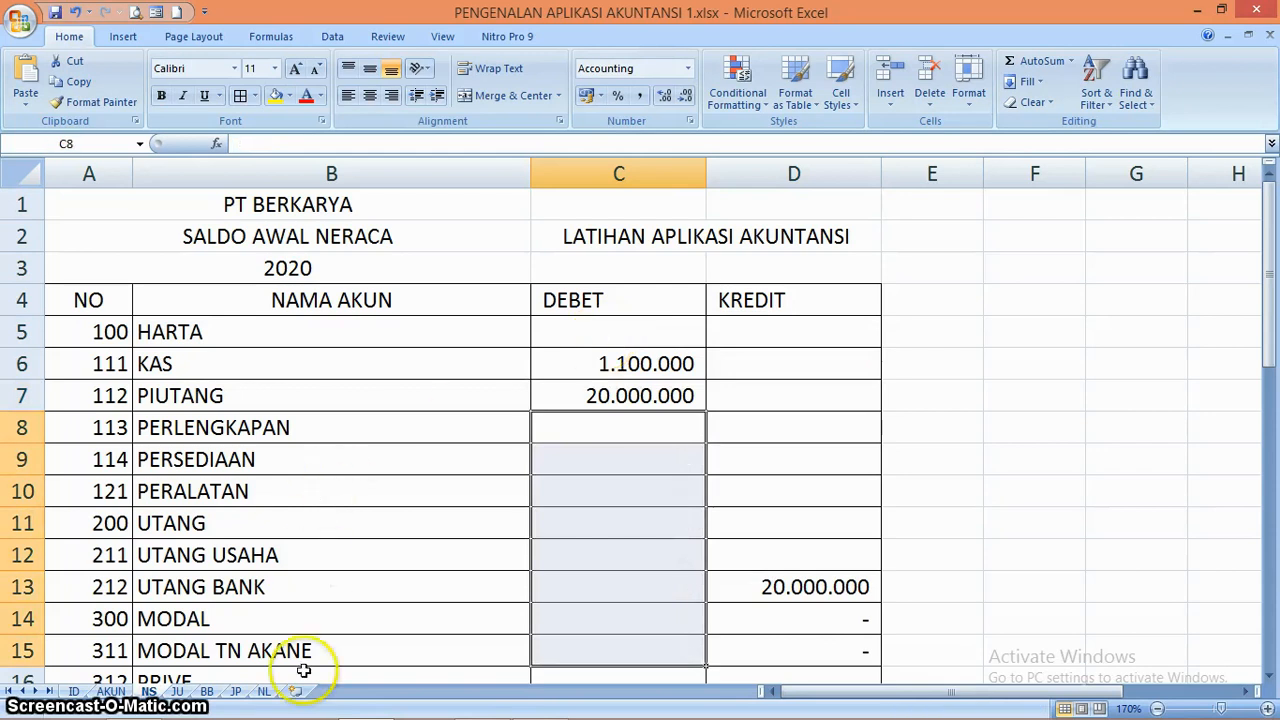
# Review the NERACA AWAL formulas in D9 and C6 on the NL sheet and the PENDAPATAN account number in A18
pyautogui.click(264, 690)
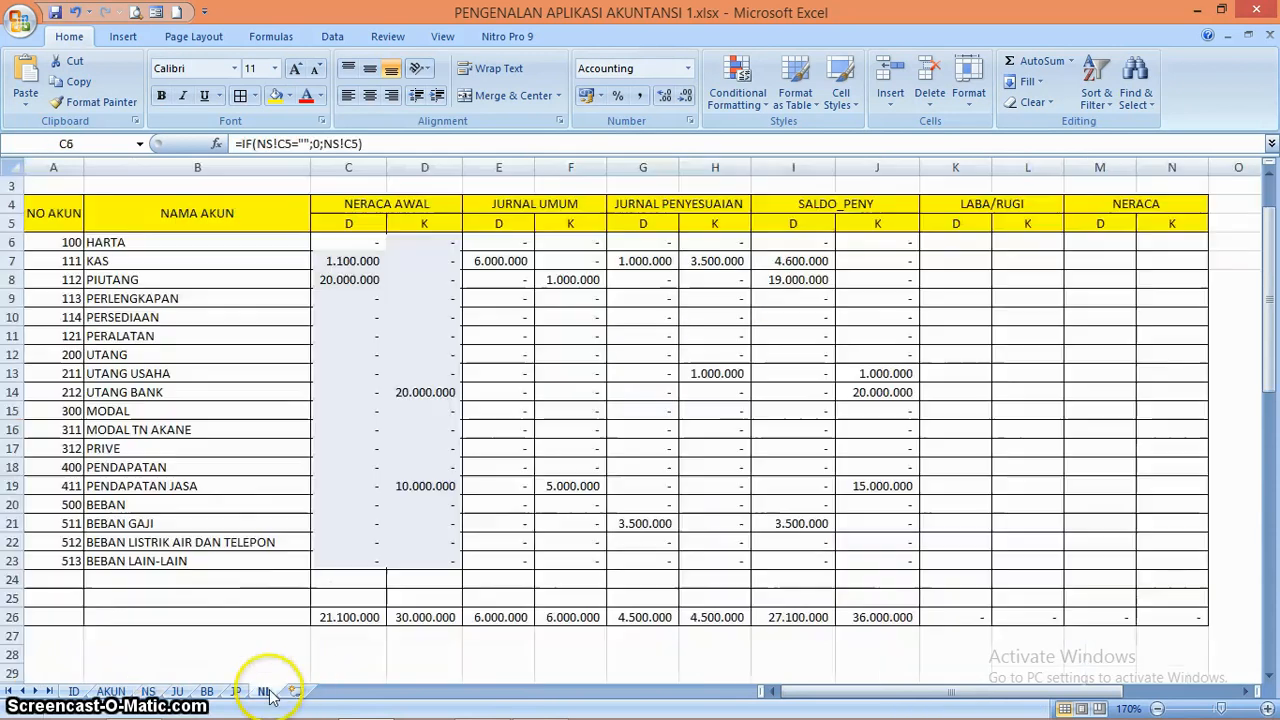
pyautogui.click(424, 296)
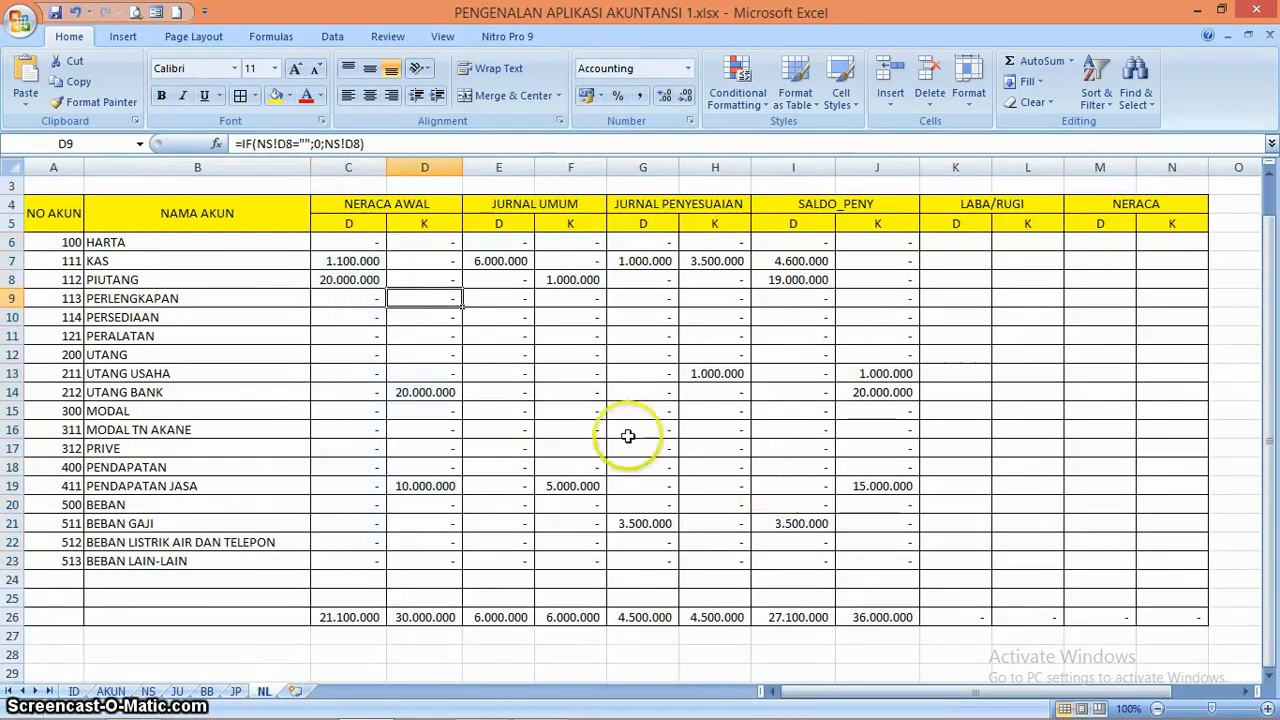
pyautogui.click(372, 242)
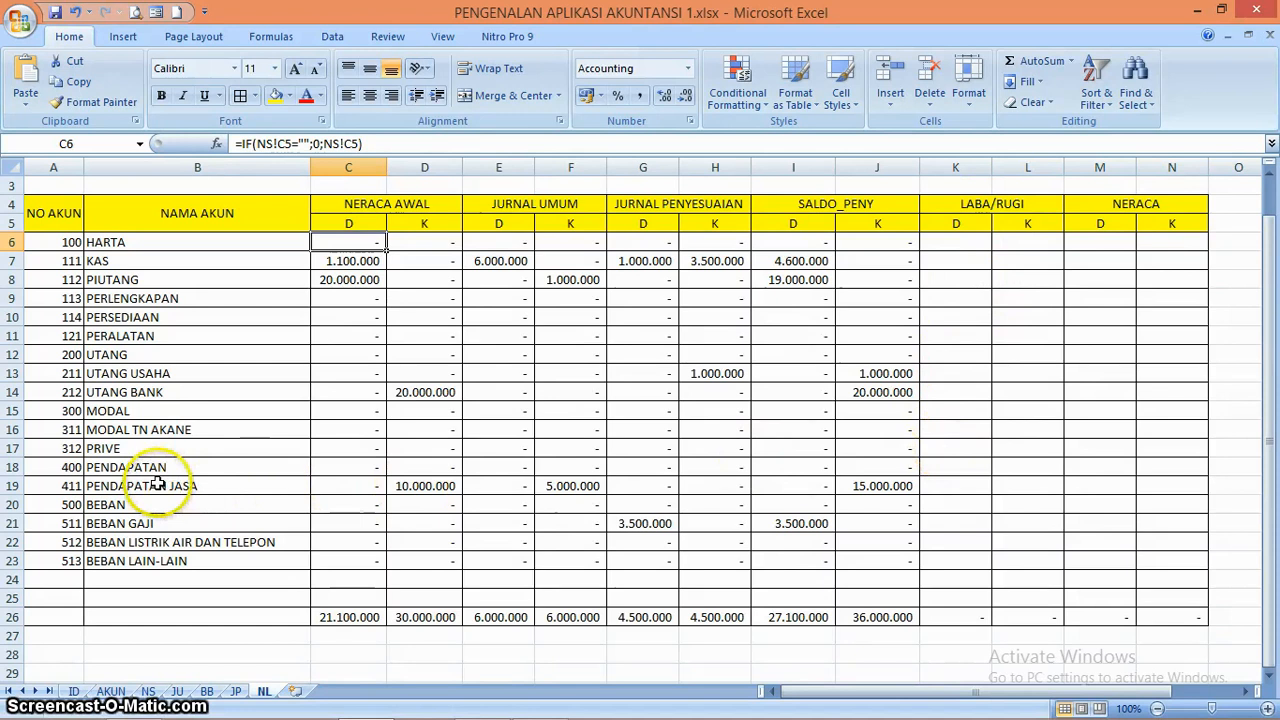
pyautogui.click(70, 467)
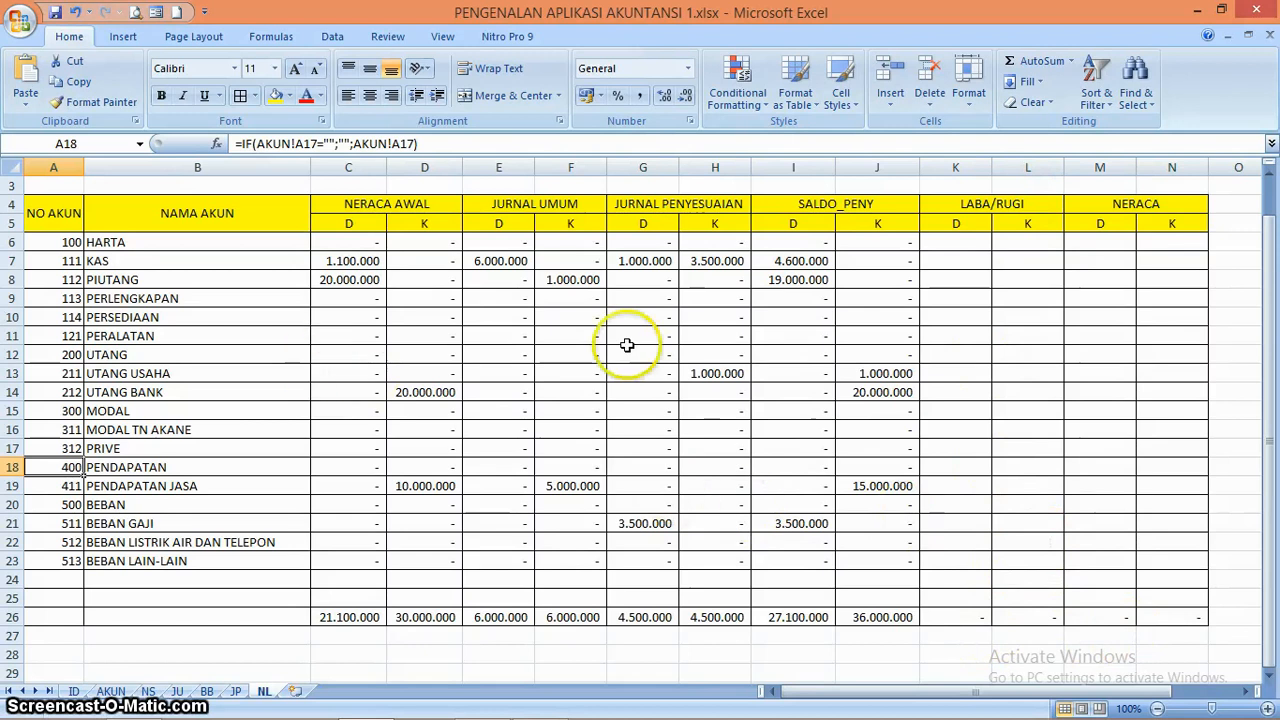
# Enter the LABA/RUGI debit formula =IF(A6>400;I6;0) in K6
pyautogui.click(964, 242)
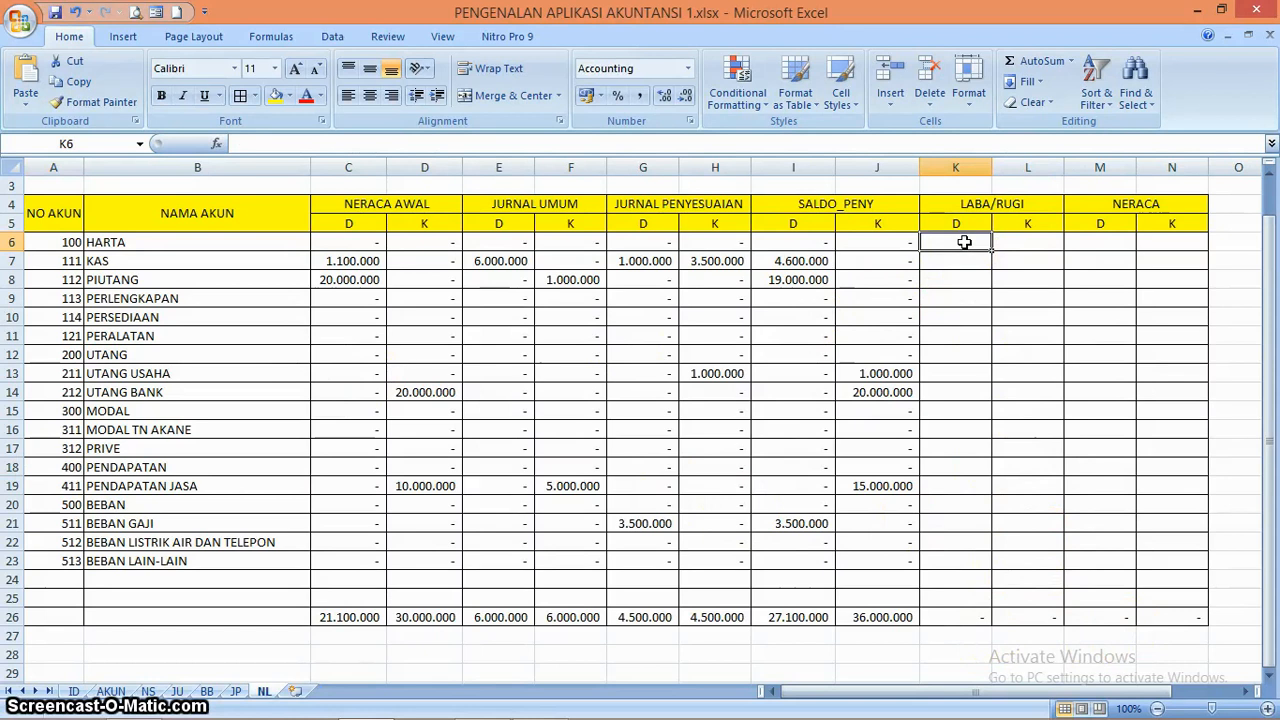
pyautogui.write('=')
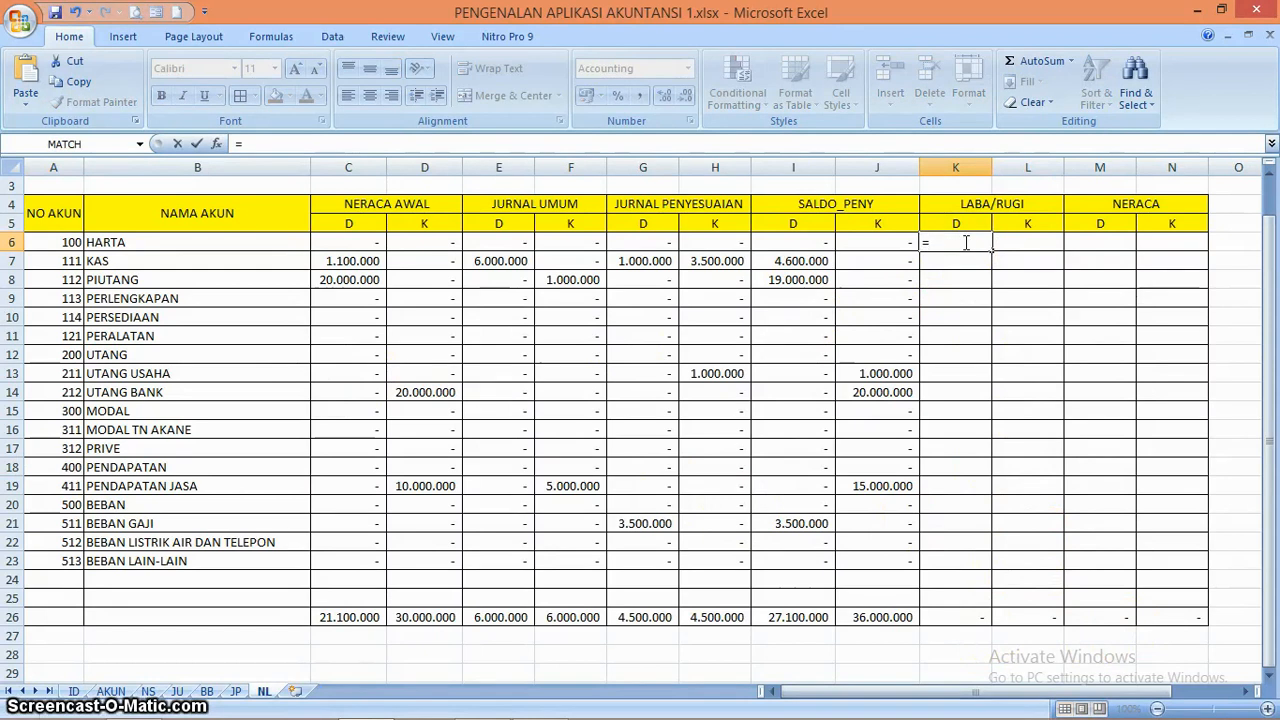
pyautogui.write('IF')
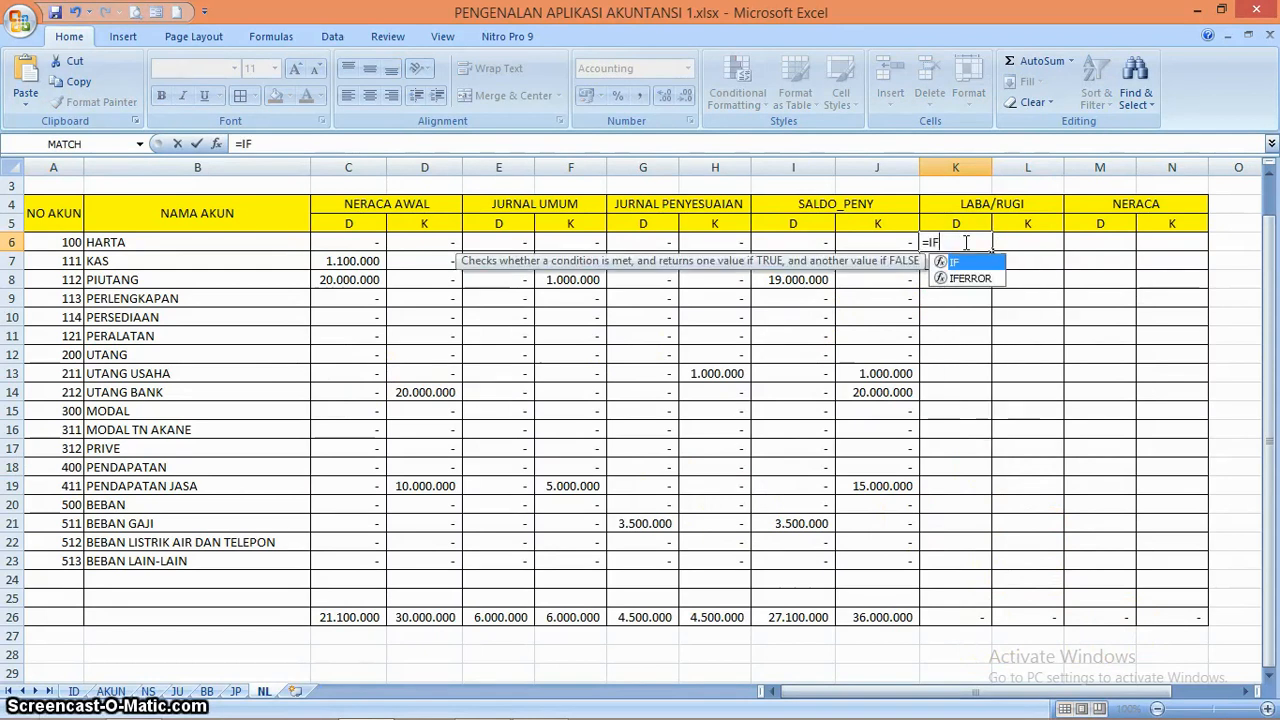
pyautogui.click(66, 242)
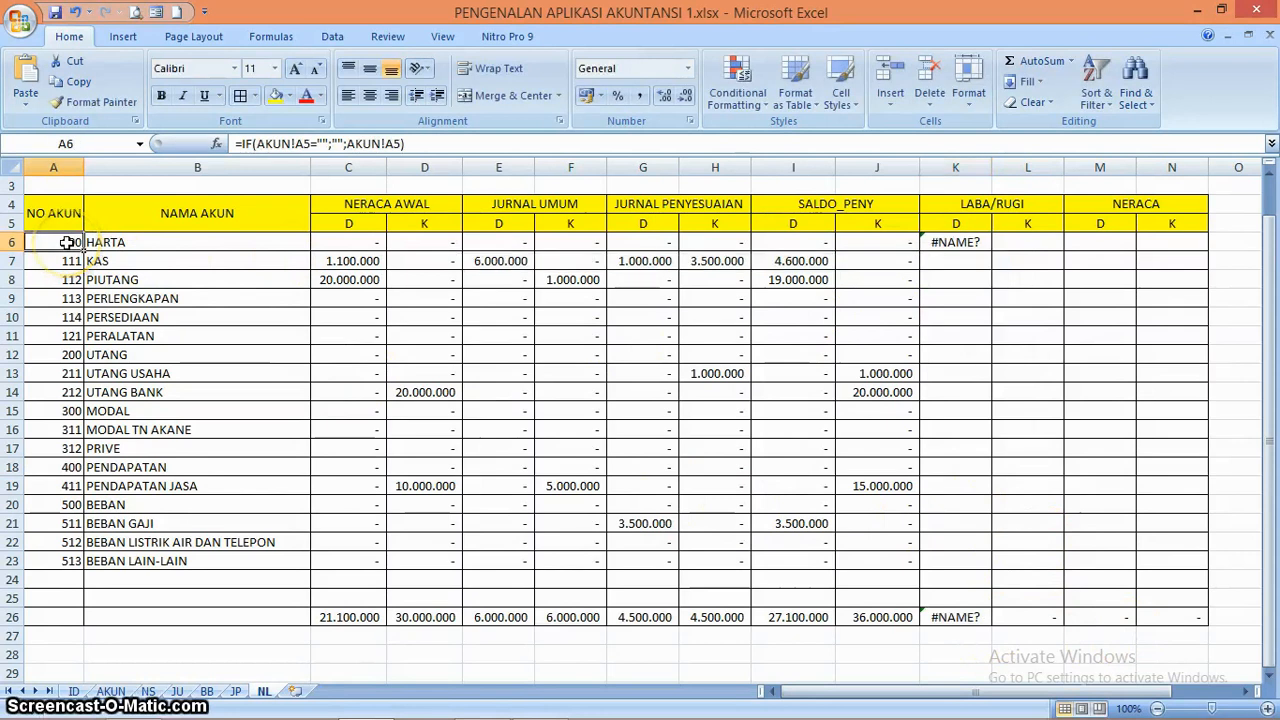
pyautogui.click(951, 249)
pyautogui.click(276, 147)
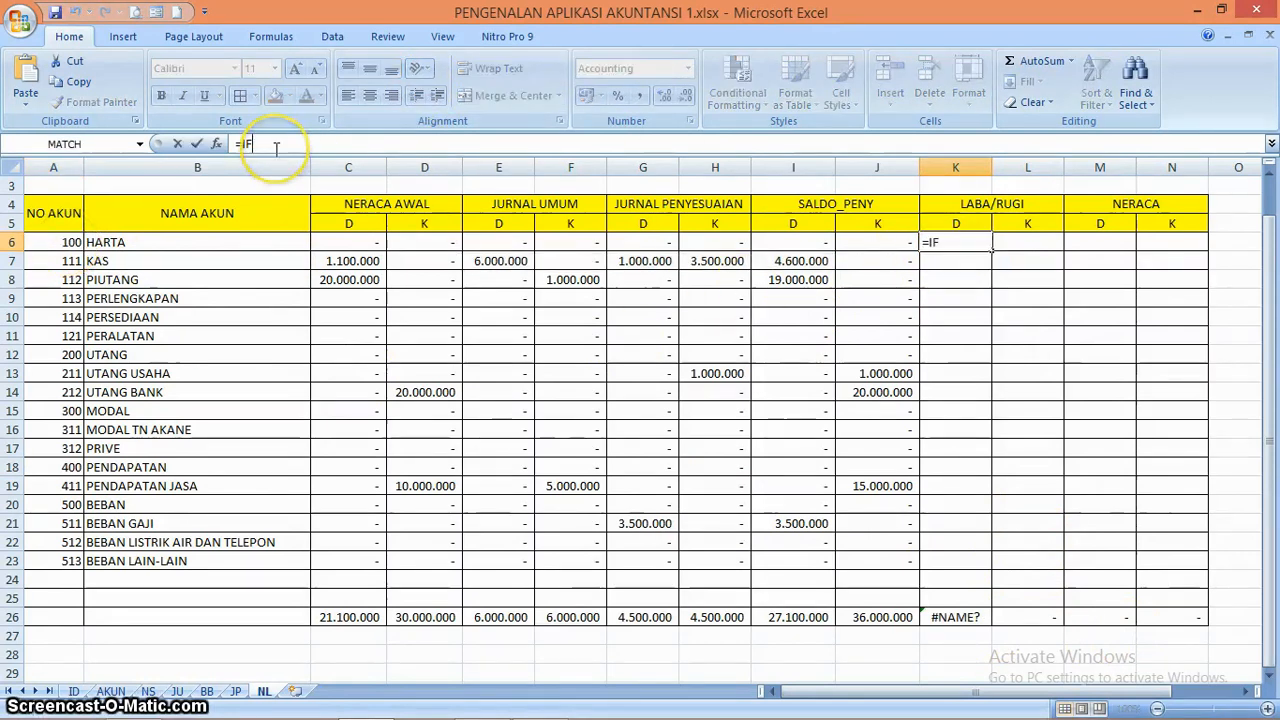
pyautogui.write('(')
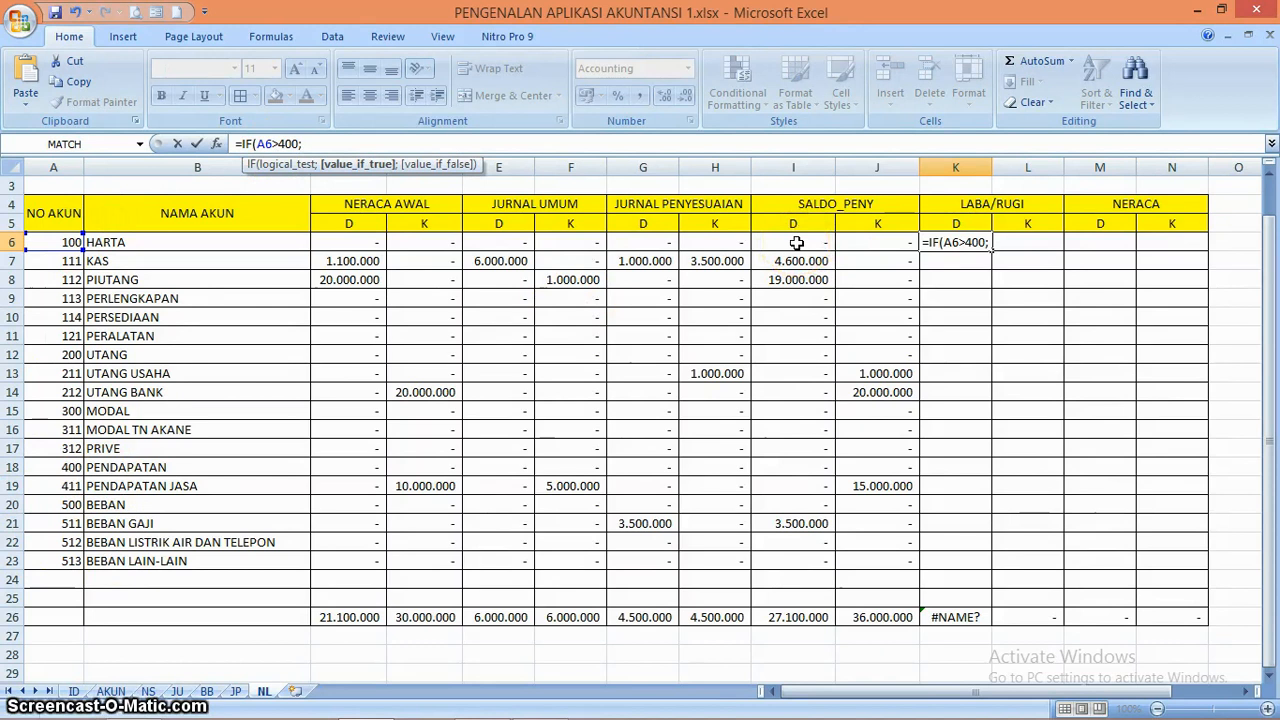
pyautogui.click(796, 243)
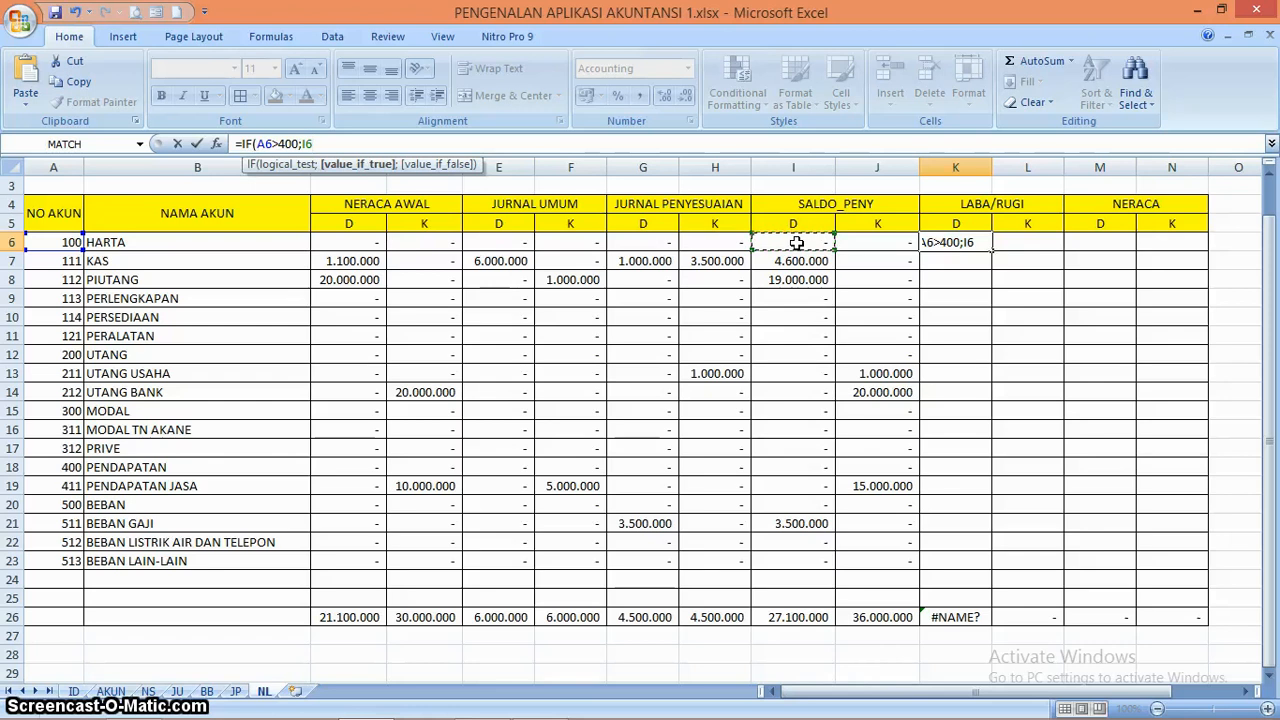
pyautogui.write(';0)')
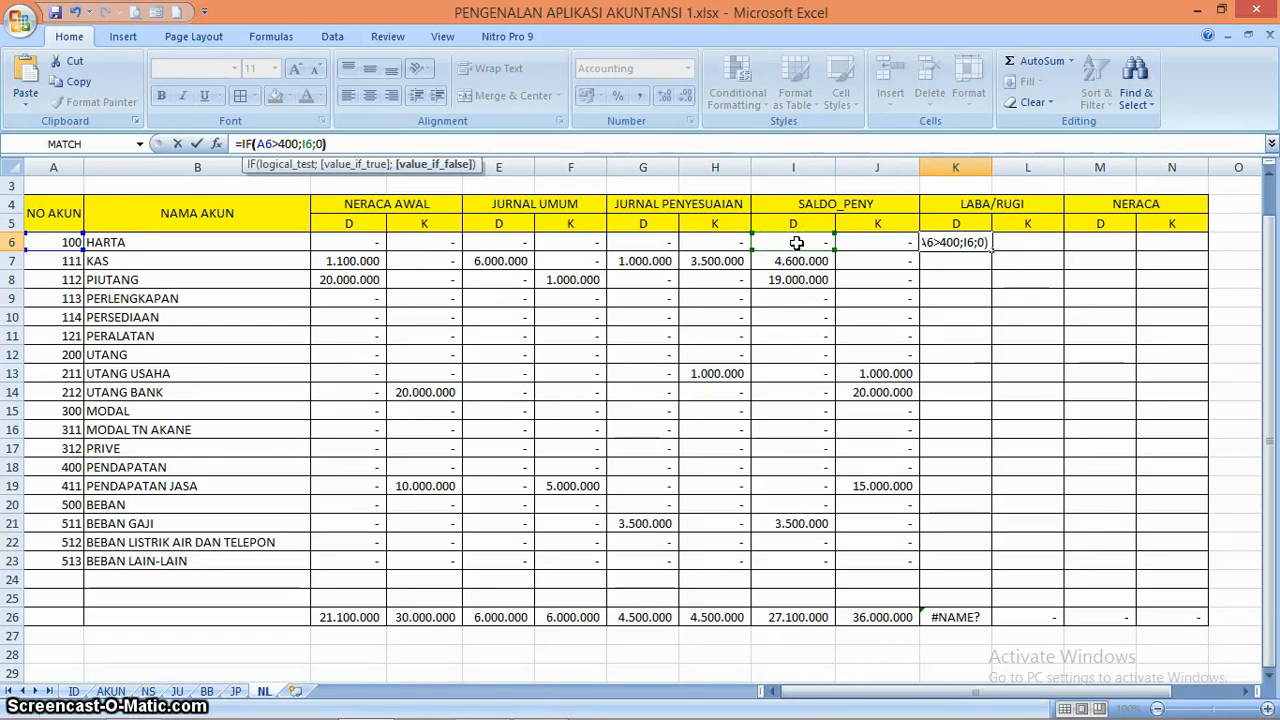
pyautogui.press('Return')
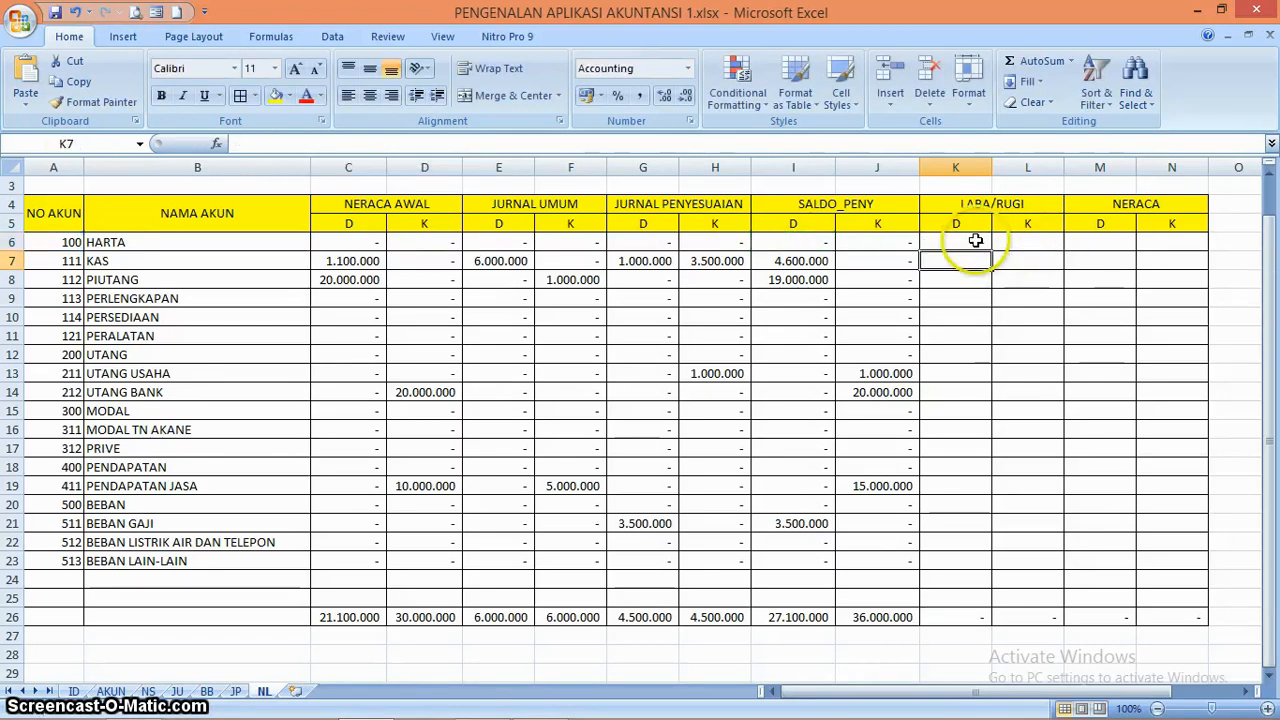
# Copy the LABA/RUGI debit formula from K6 down through row 23 and check the copied formula in K20
pyautogui.click(975, 241)
pyautogui.moveTo(993, 251); pyautogui.dragTo(991, 571)
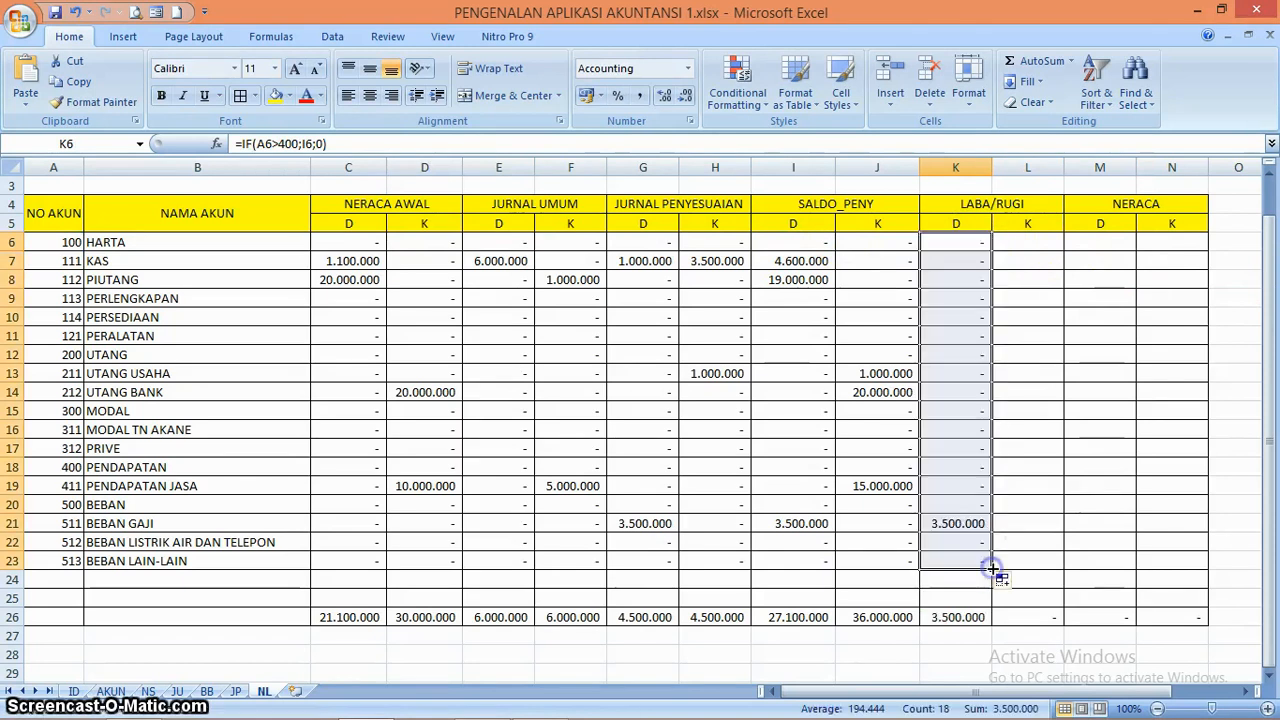
pyautogui.click(963, 505)
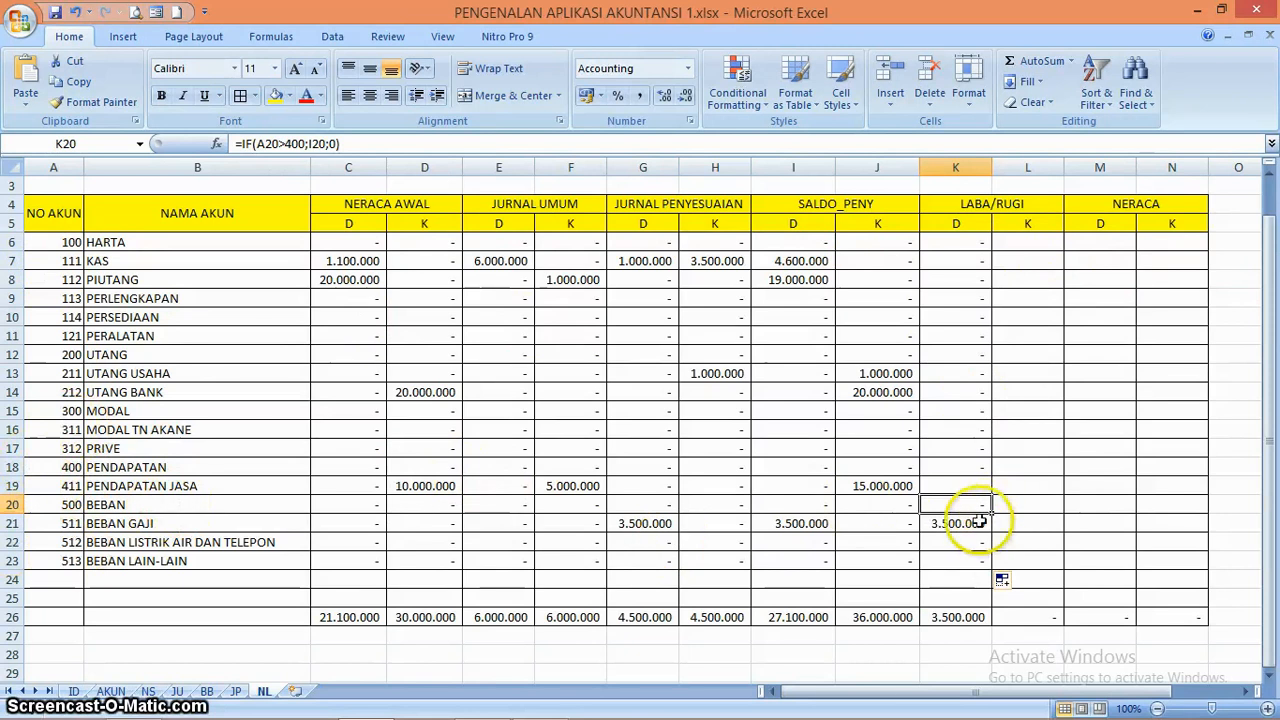
# Copy the LABA/RUGI debit formula from K6 to L6 and correct its account reference so it reads =IF(A6>400;J6;0)
pyautogui.moveTo(974, 523); pyautogui.dragTo(974, 443)
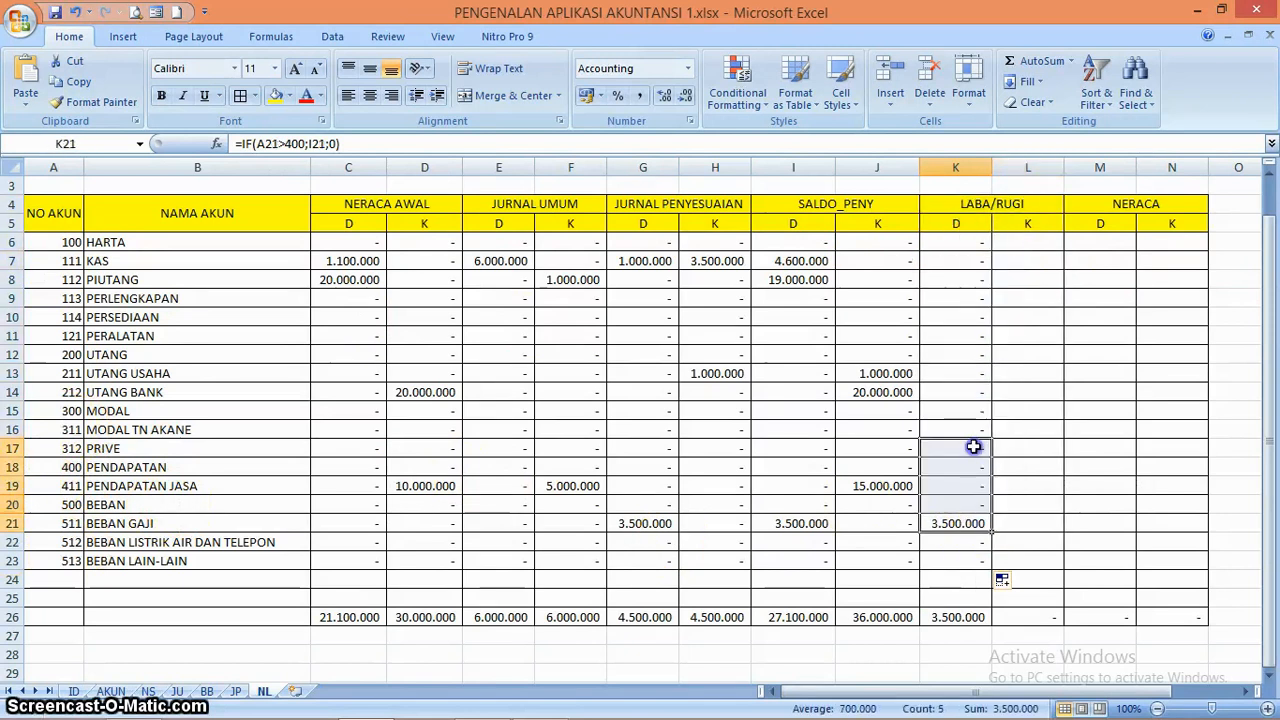
pyautogui.click(973, 447)
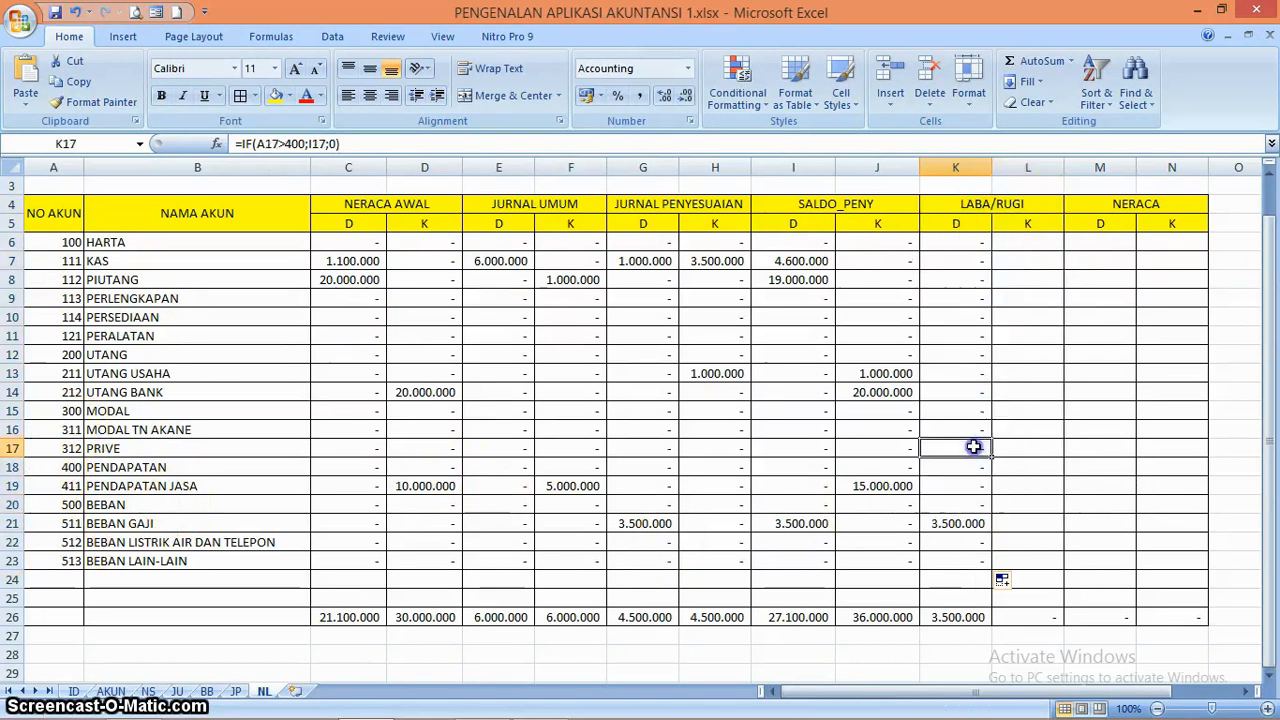
pyautogui.click(1029, 238)
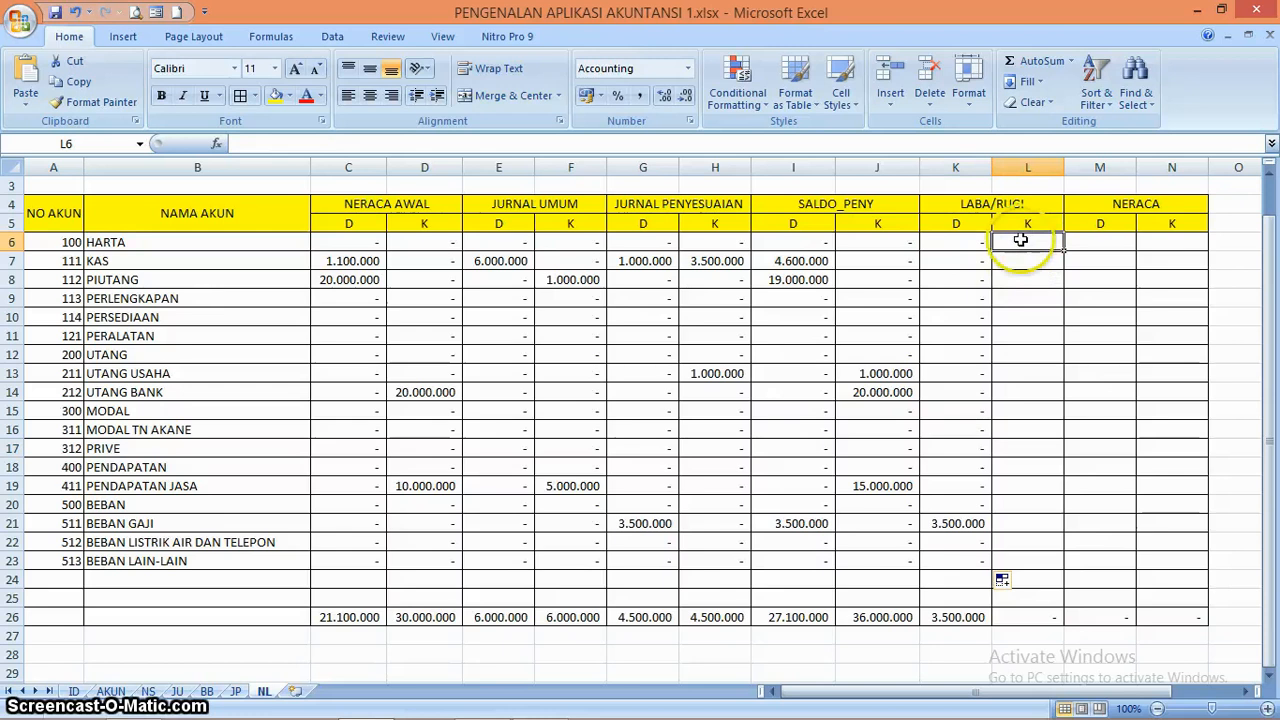
pyautogui.click(974, 242)
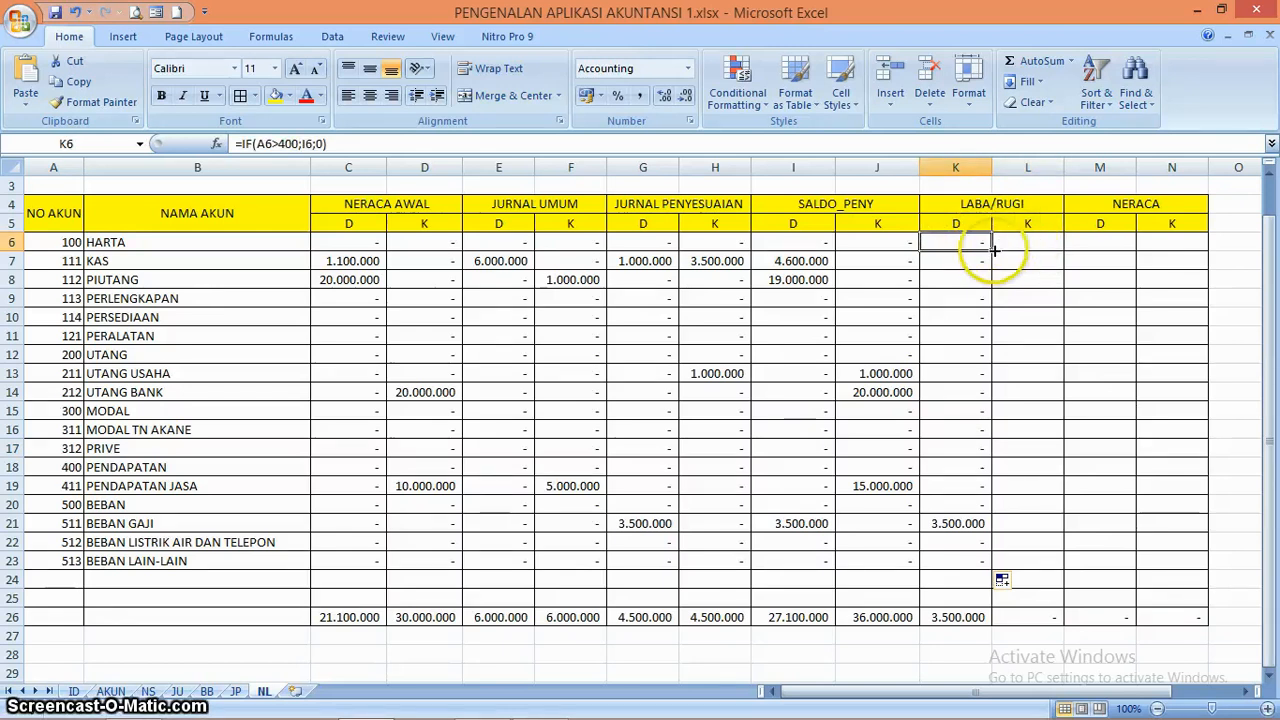
pyautogui.moveTo(995, 251); pyautogui.dragTo(1041, 246)
pyautogui.click(1030, 243)
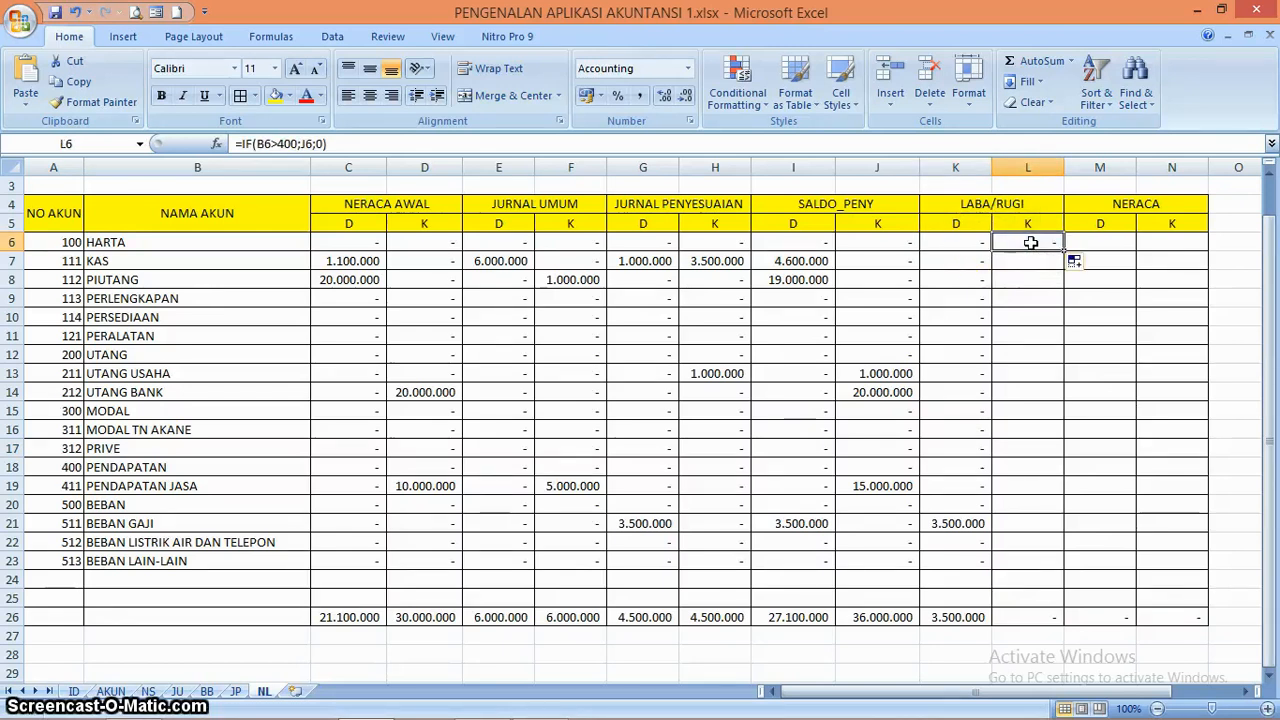
pyautogui.click(262, 144)
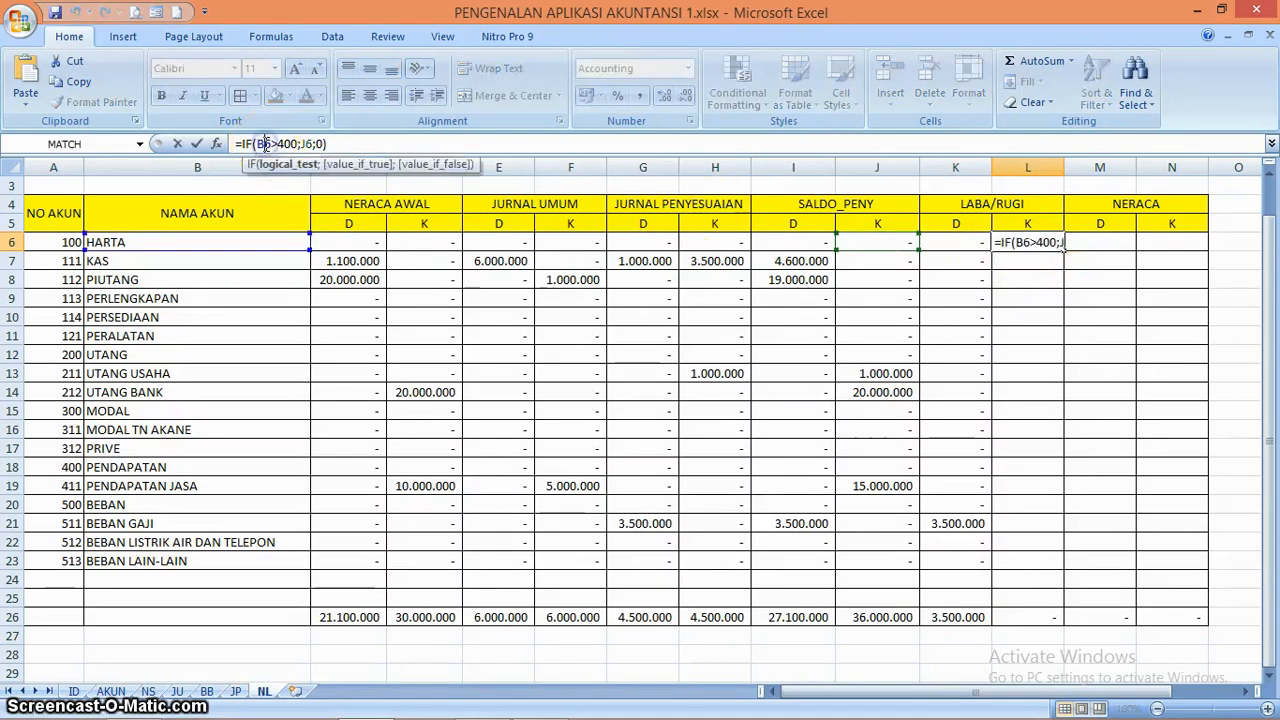
pyautogui.press('BackSpace')
pyautogui.write('A')
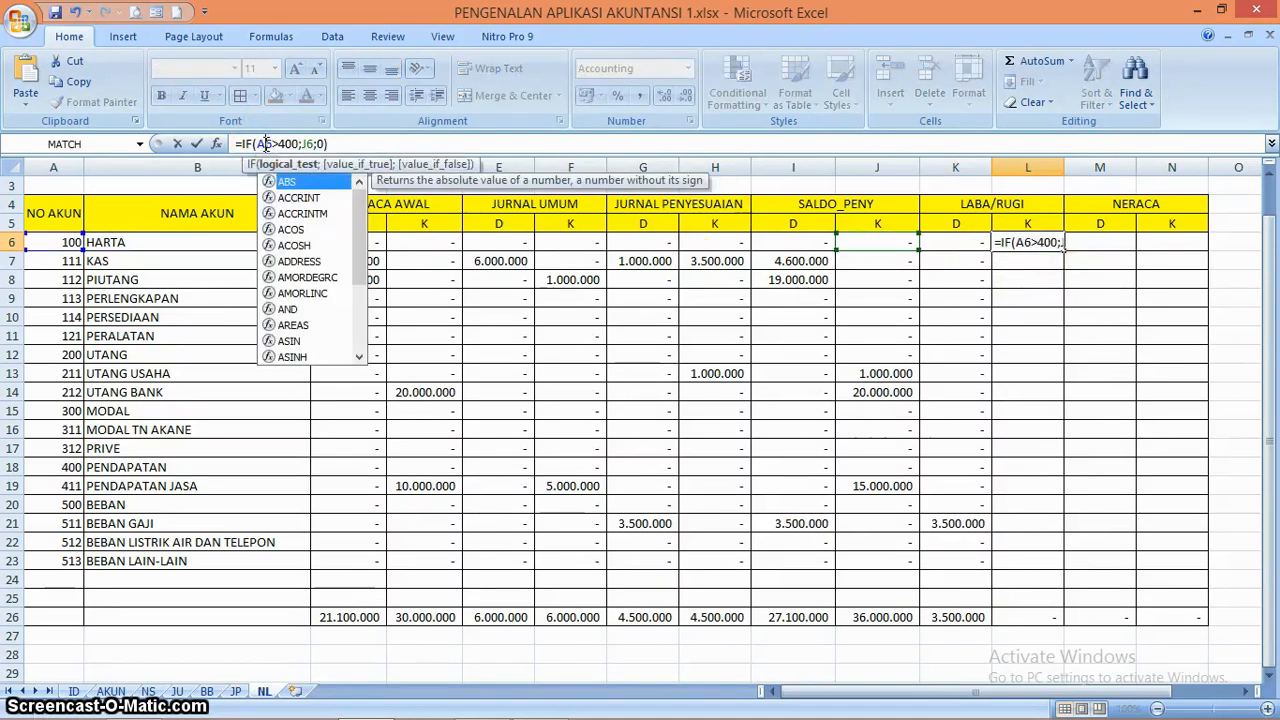
pyautogui.press('Return')
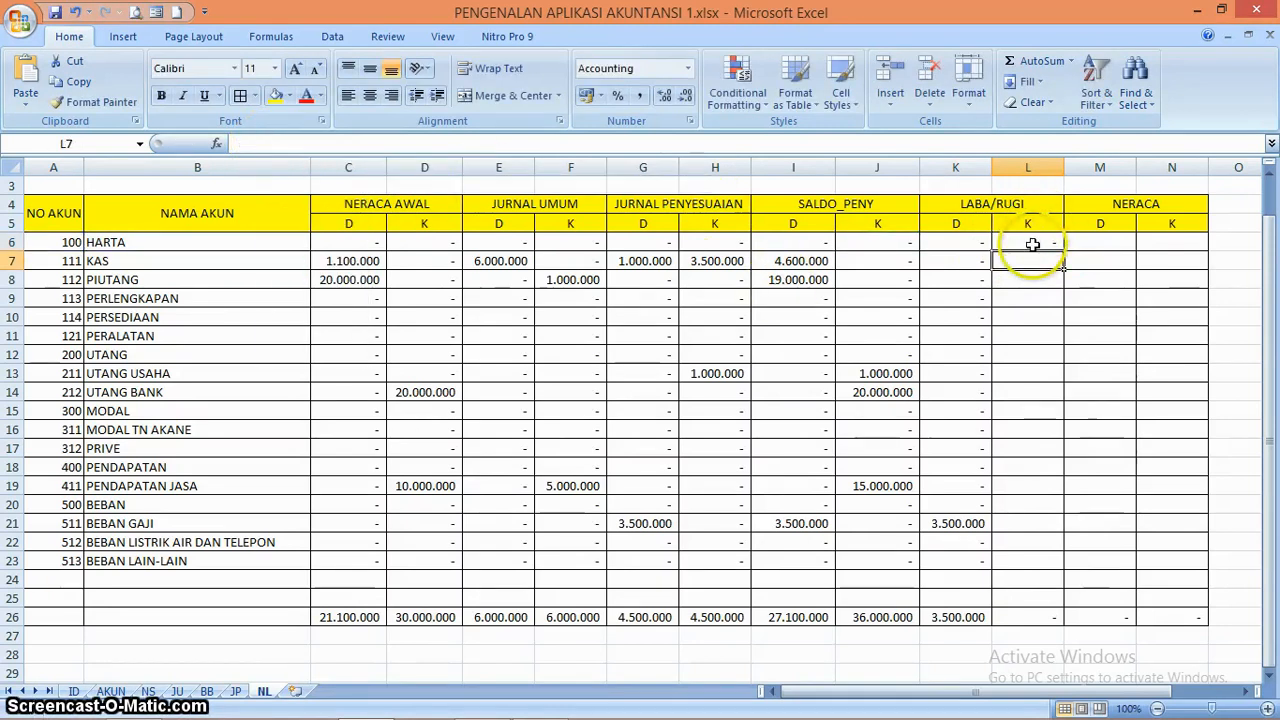
# Copy the LABA/RUGI credit formula from L6 down through row 23 and widen column L to fit its amounts
pyautogui.click(1030, 243)
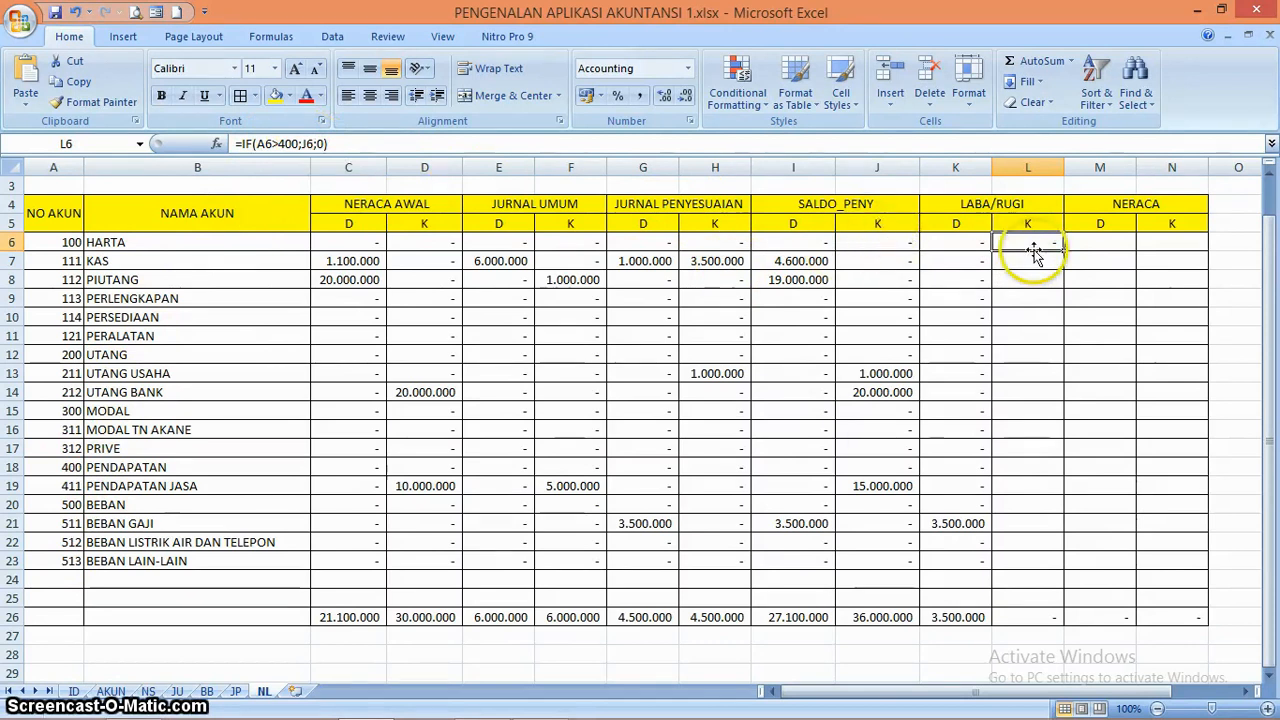
pyautogui.moveTo(1066, 250); pyautogui.dragTo(1062, 472)
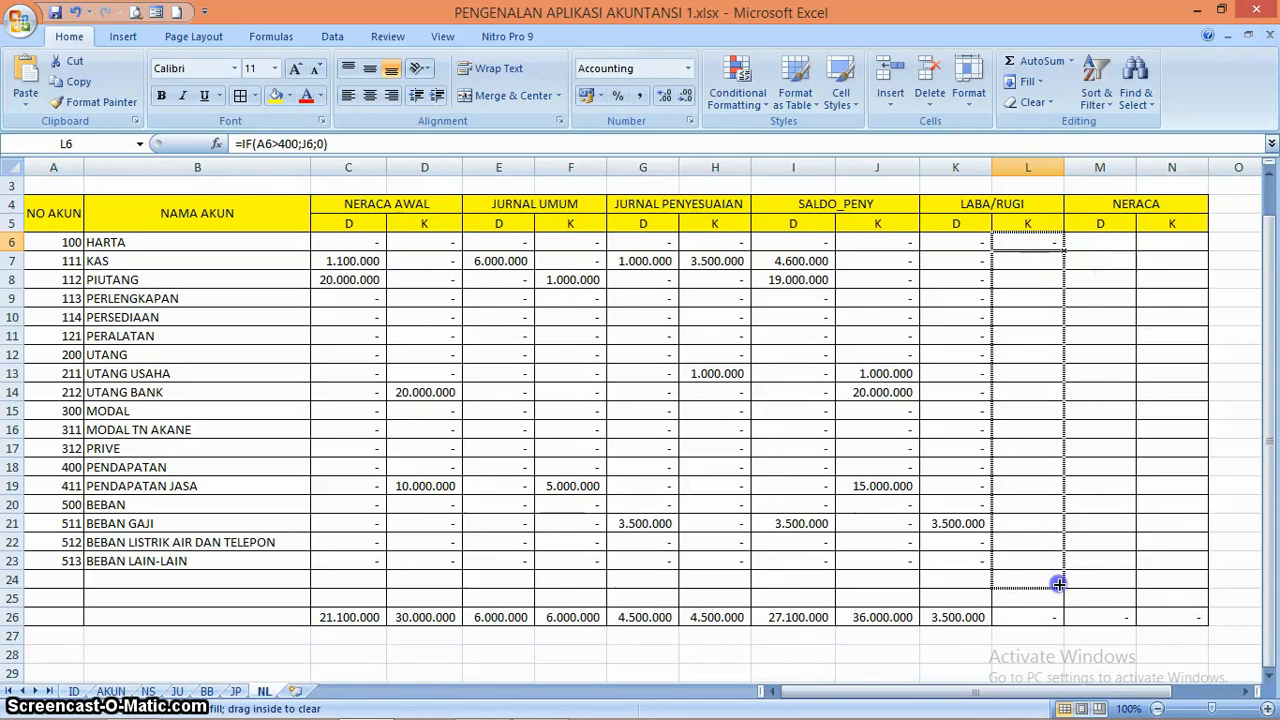
pyautogui.moveTo(1056, 560); pyautogui.dragTo(1058, 563)
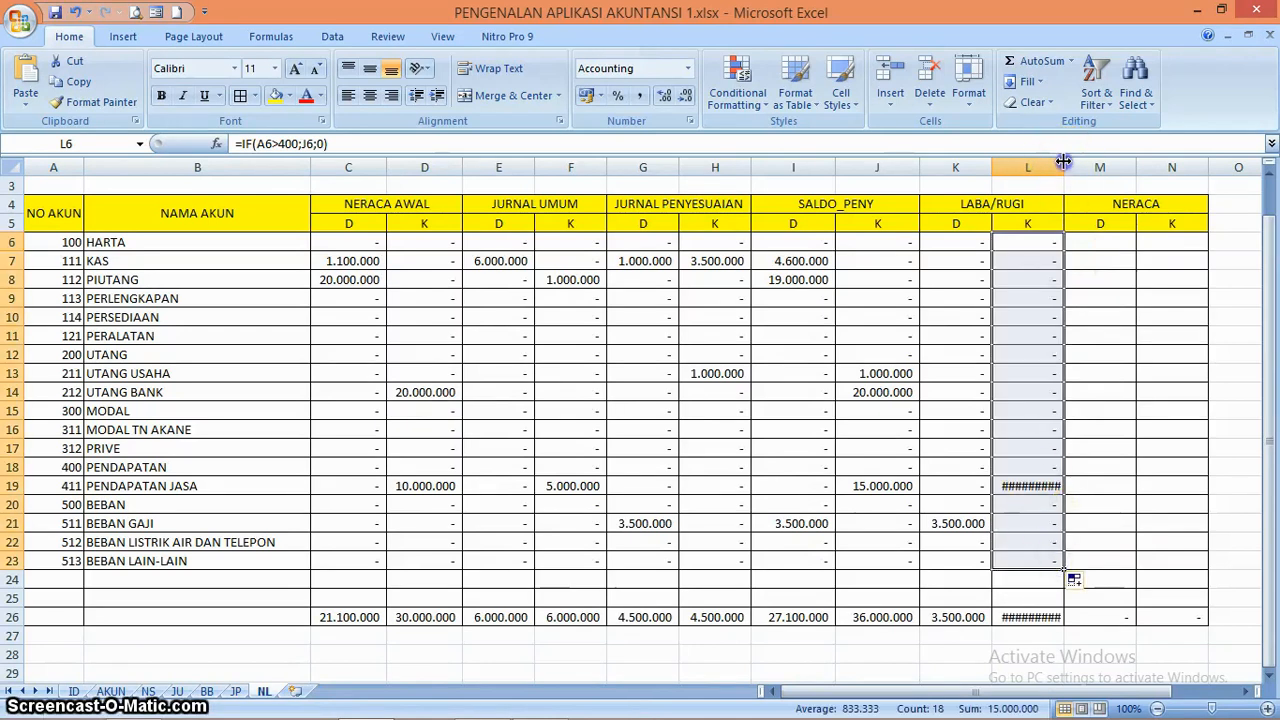
pyautogui.moveTo(1063, 161); pyautogui.dragTo(1093, 161)
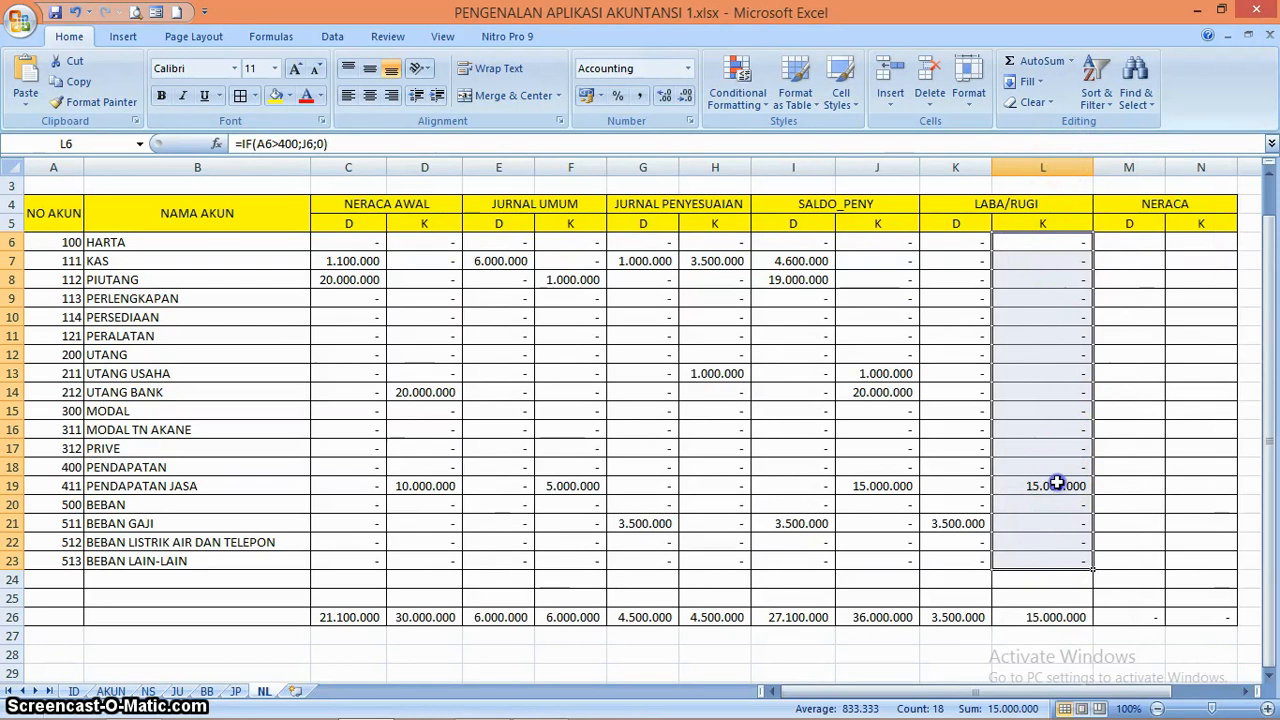
# Review the PENDAPATAN JASA formulas across row 19, from the opening balance and journal columns to SALDO_PENY and LABA/RUGI
pyautogui.click(1056, 484)
pyautogui.press('Left')
pyautogui.press('Left')
pyautogui.press('Left')
pyautogui.press('Left')
pyautogui.press('Left')
pyautogui.press('Left')
pyautogui.press('Left')
pyautogui.press('Left')
pyautogui.press('Left')
pyautogui.press('Left')
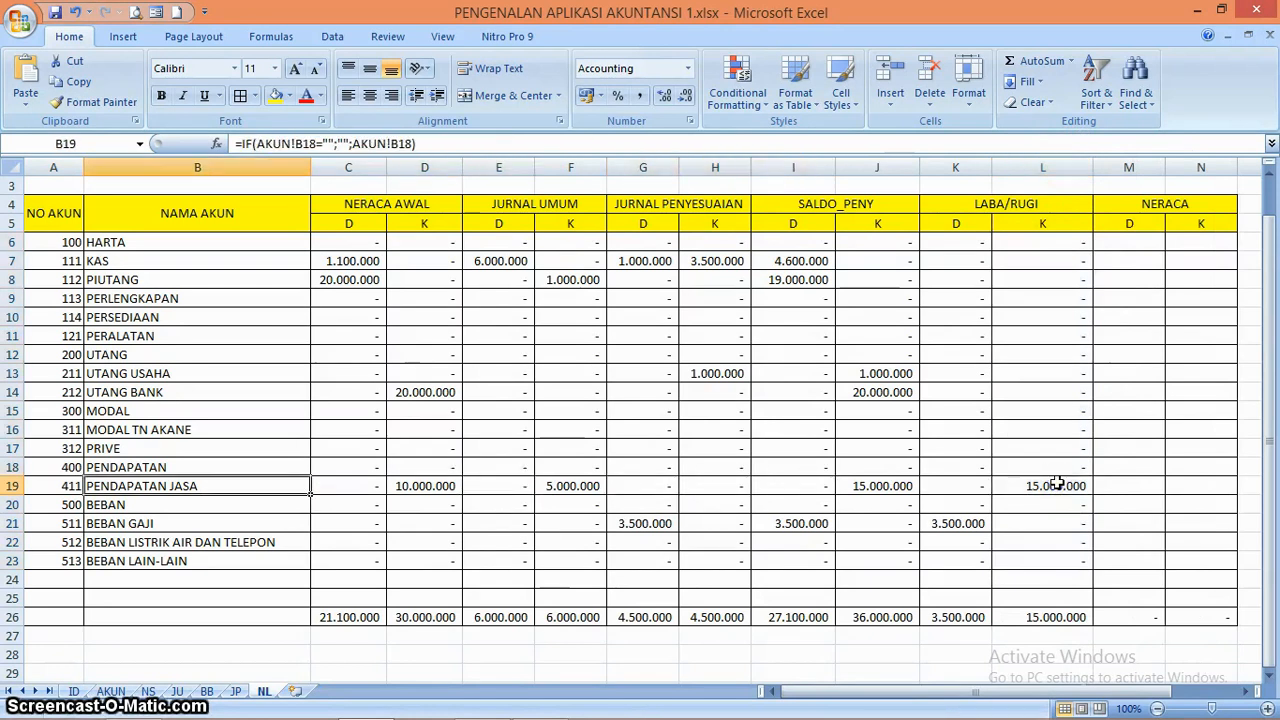
pyautogui.press('Right')
pyautogui.press('Right')
pyautogui.press('Right')
pyautogui.press('Right')
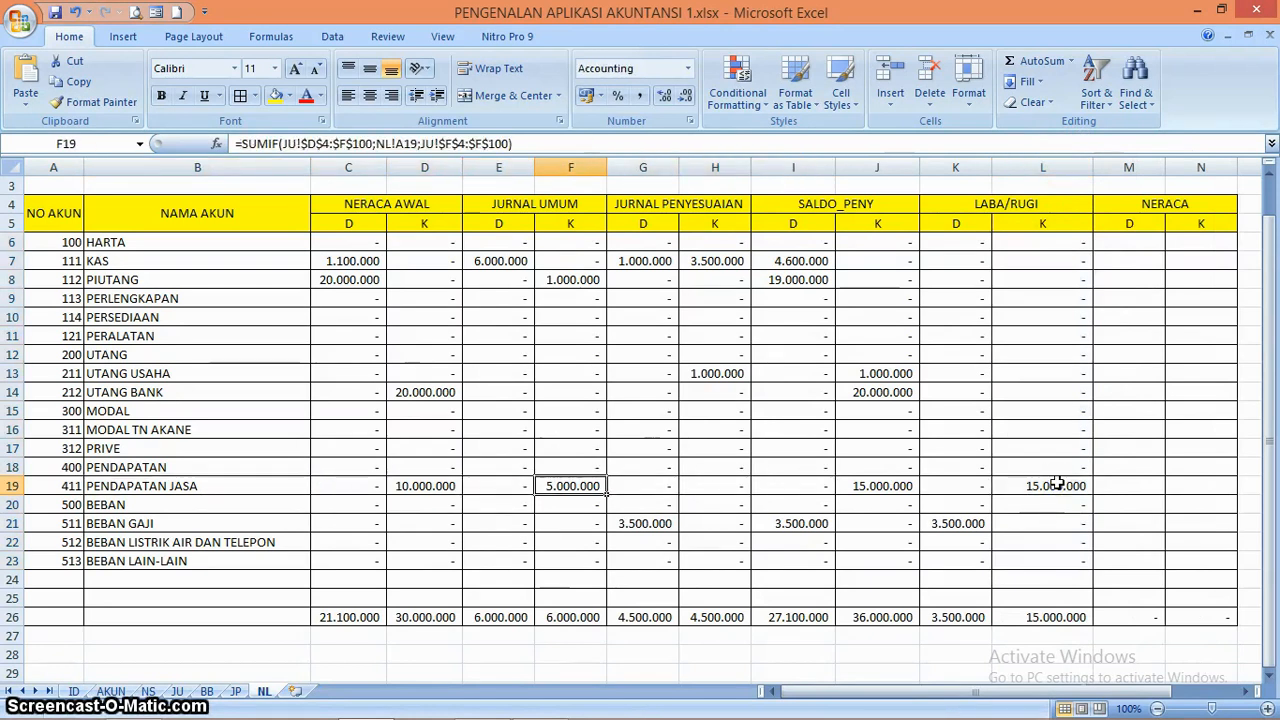
pyautogui.press('Left')
pyautogui.press('Left')
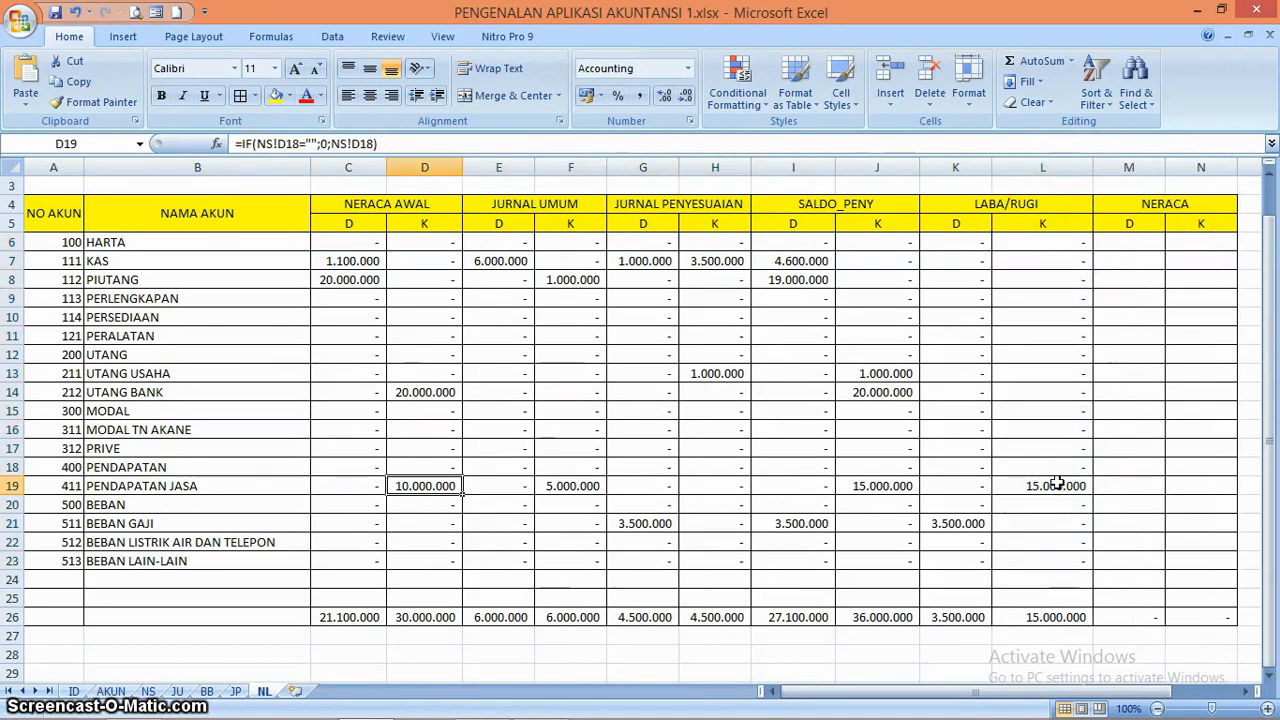
pyautogui.press('Right')
pyautogui.press('Right')
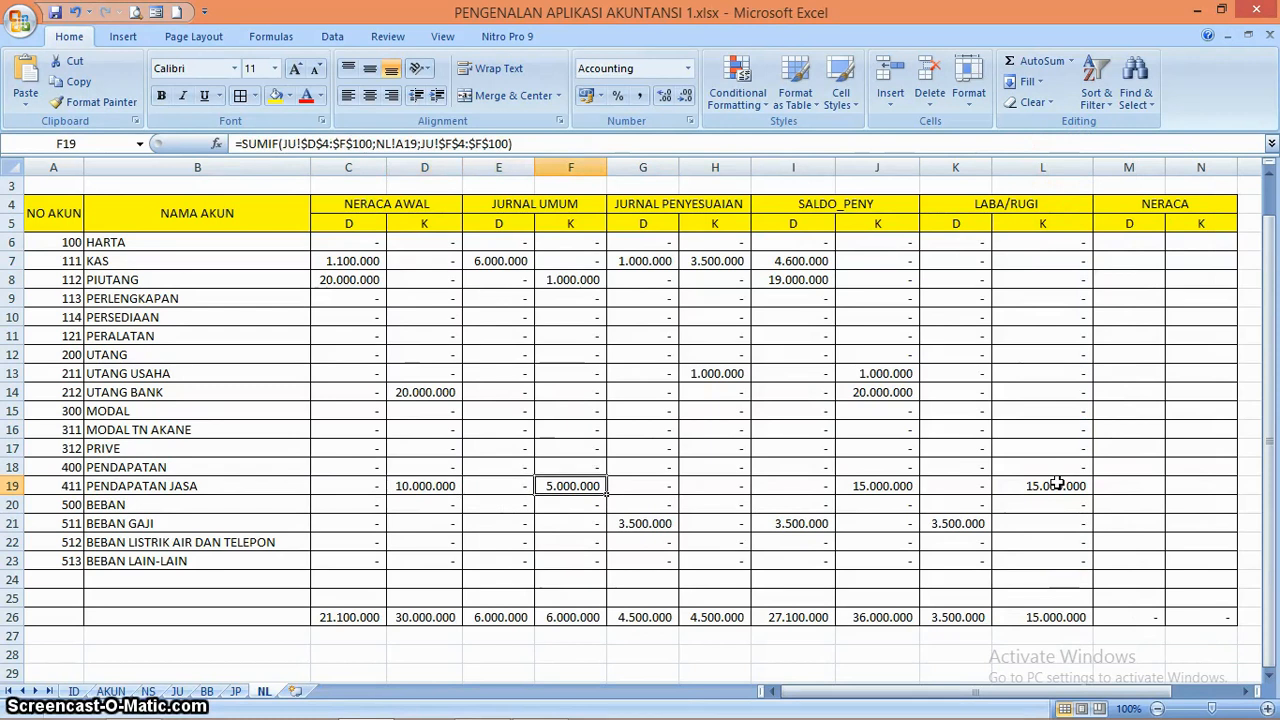
pyautogui.press('Right')
pyautogui.press('Right')
pyautogui.press('Right')
pyautogui.press('Right')
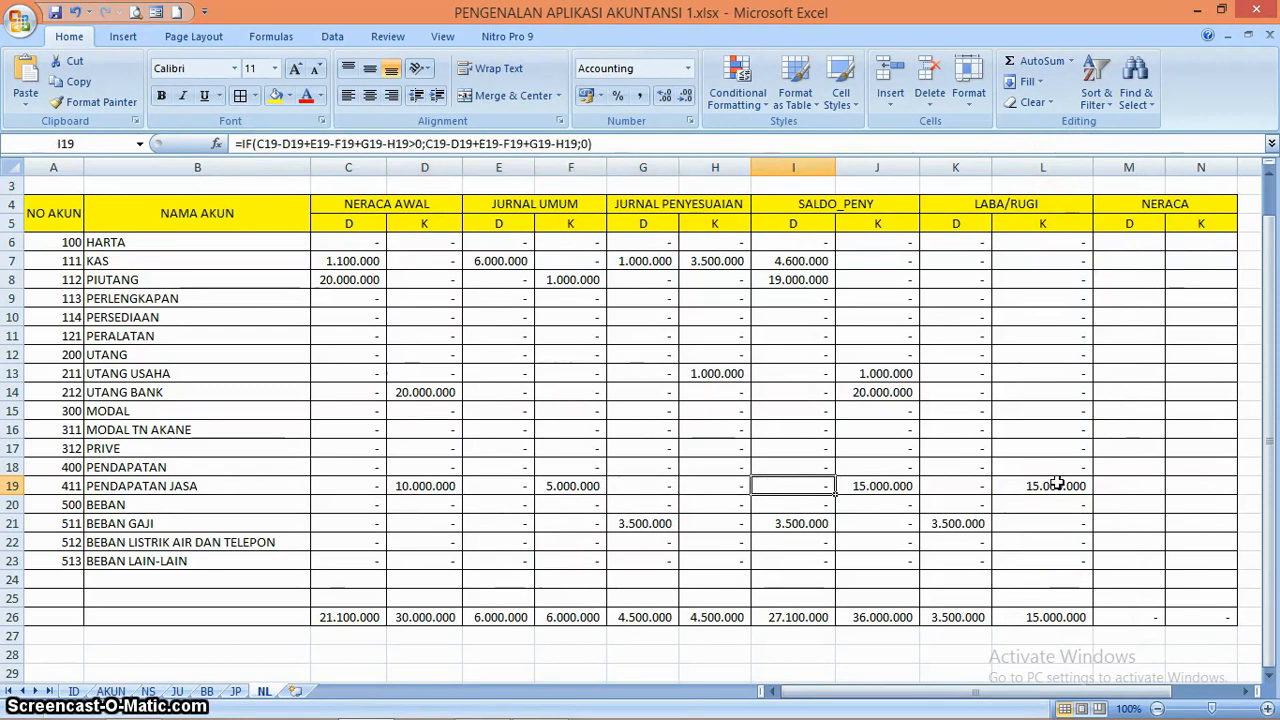
pyautogui.press('Left')
pyautogui.press('Left')
pyautogui.press('Left')
pyautogui.press('Left')
pyautogui.press('Left')
pyautogui.press('Left')
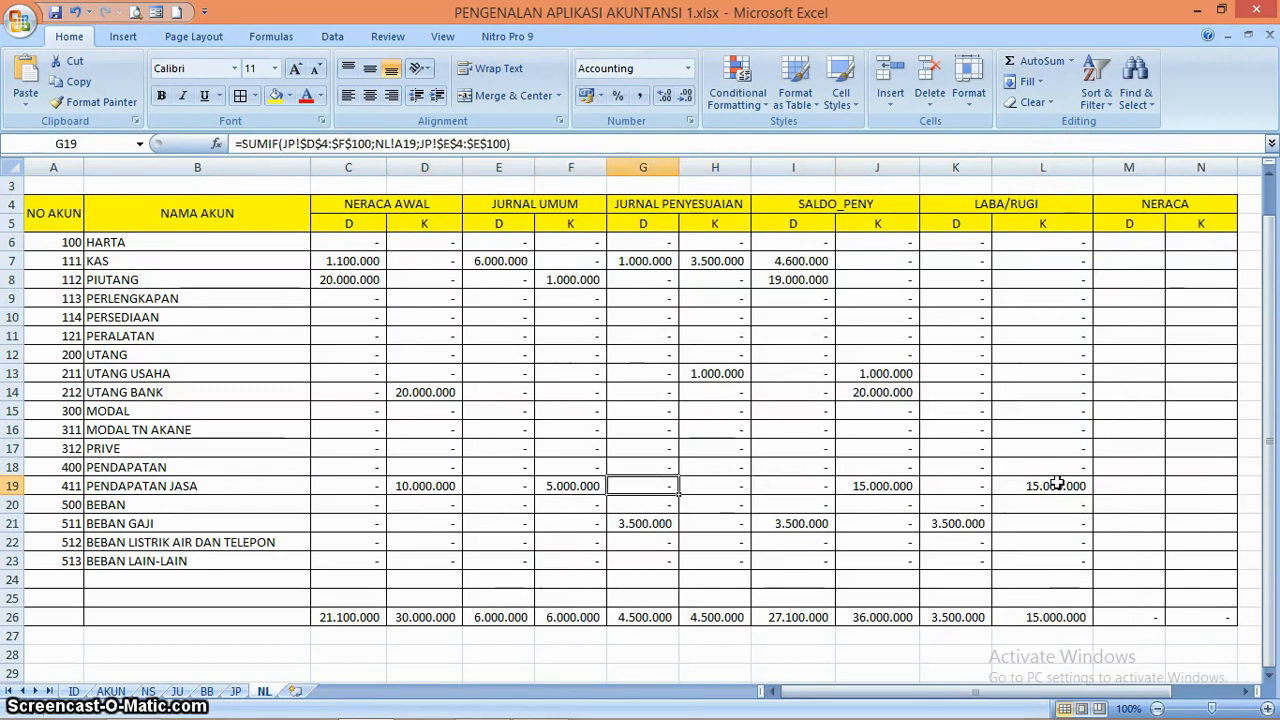
pyautogui.press('Right')
pyautogui.press('Right')
pyautogui.press('Right')
pyautogui.press('Right')
pyautogui.press('Right')
pyautogui.press('Right')
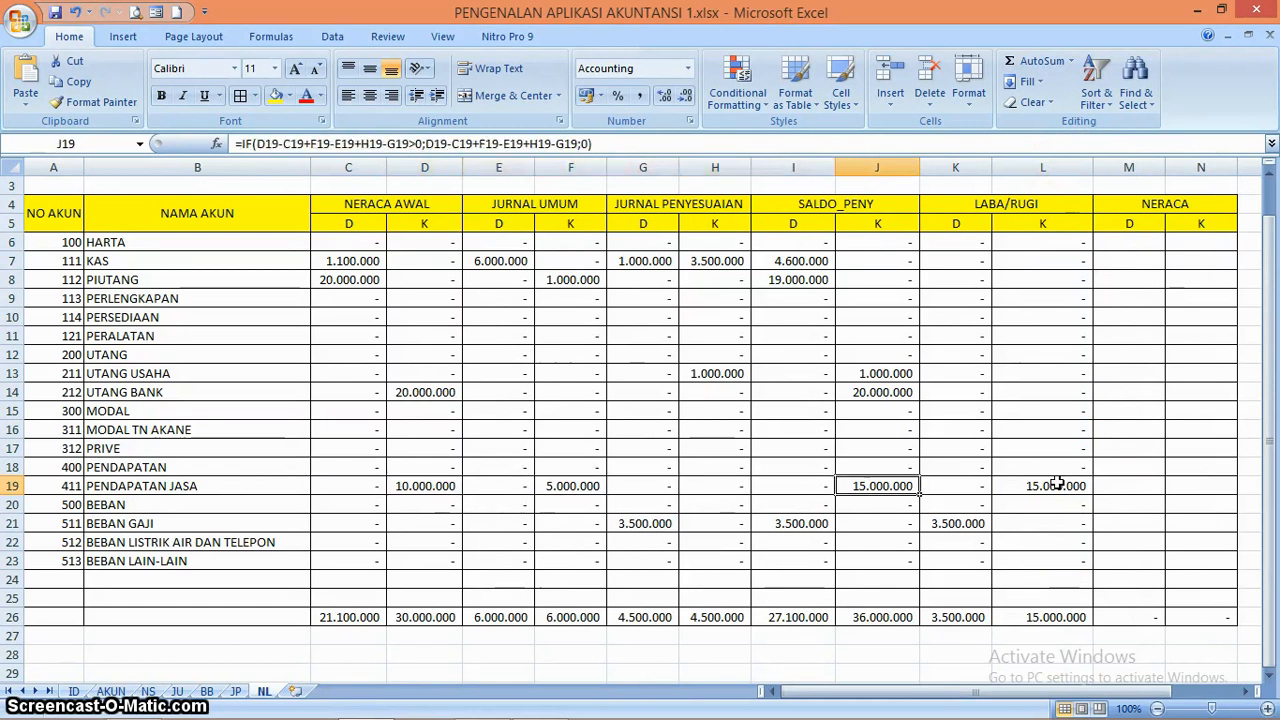
pyautogui.press('Right')
pyautogui.press('Right')
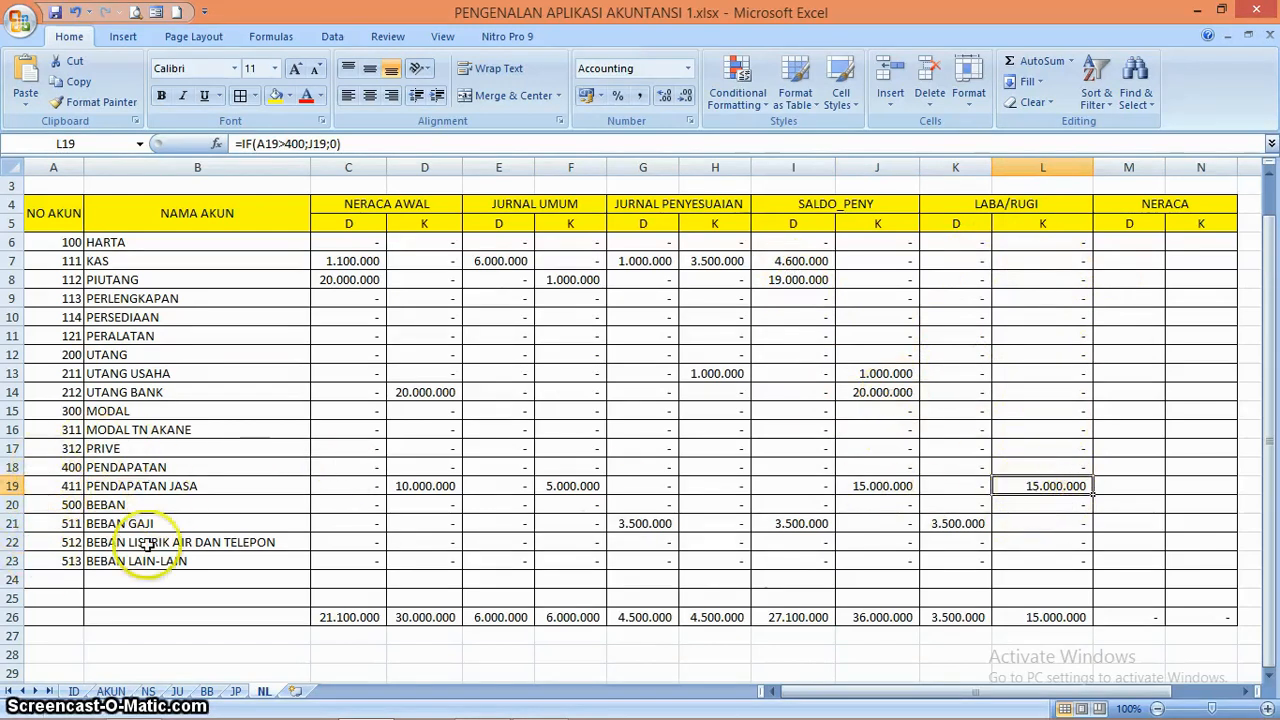
# Enter the NERACA debit formula =IF(A6<400;I6) in M6
pyautogui.click(1133, 240)
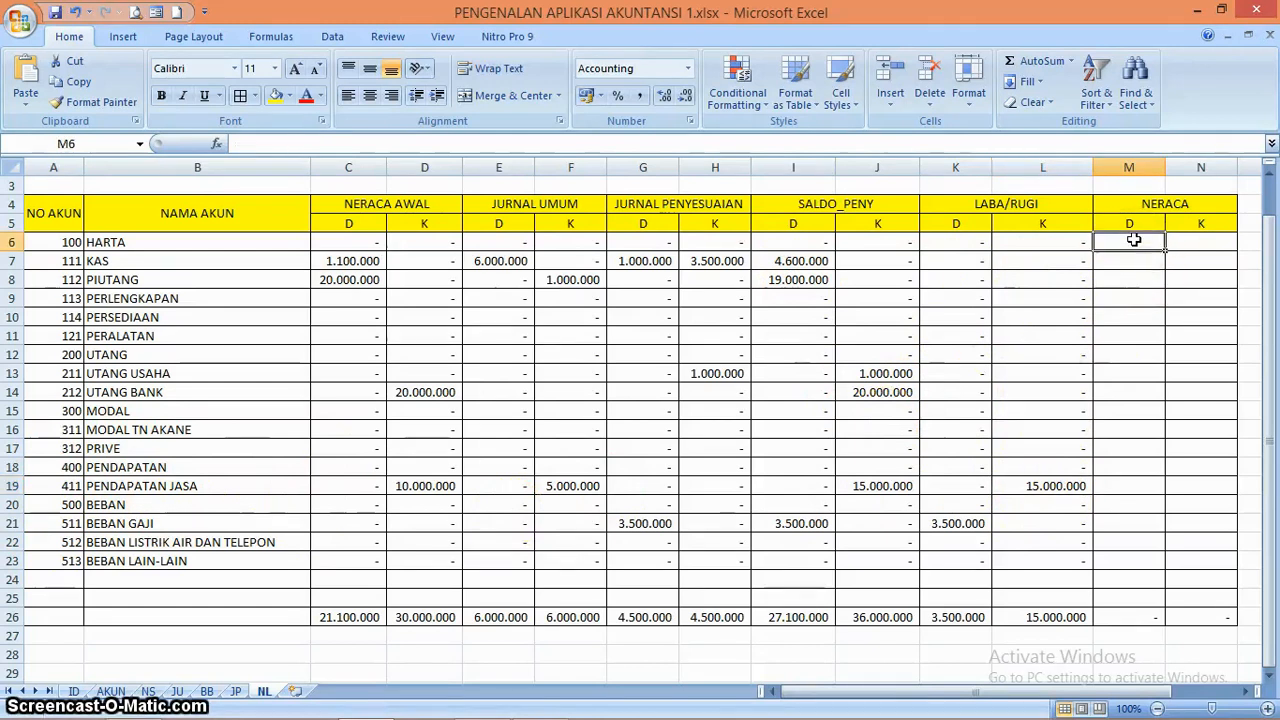
pyautogui.write('=I')
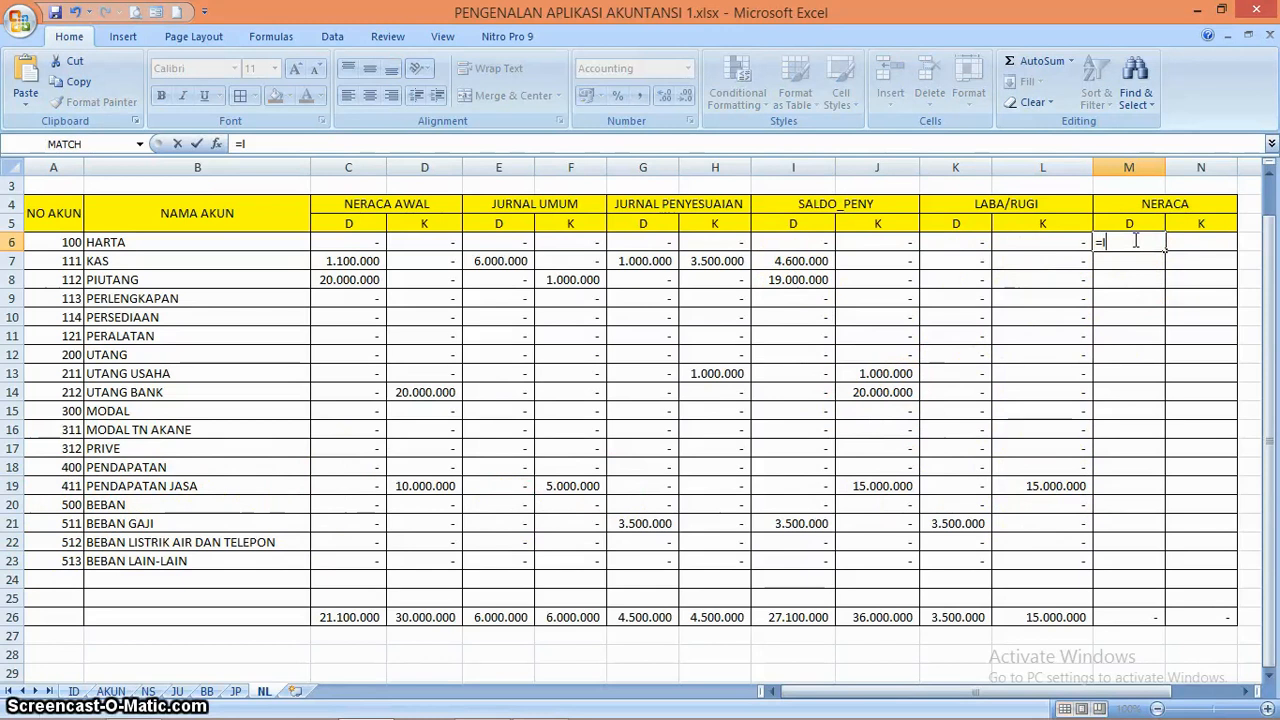
pyautogui.write('F')
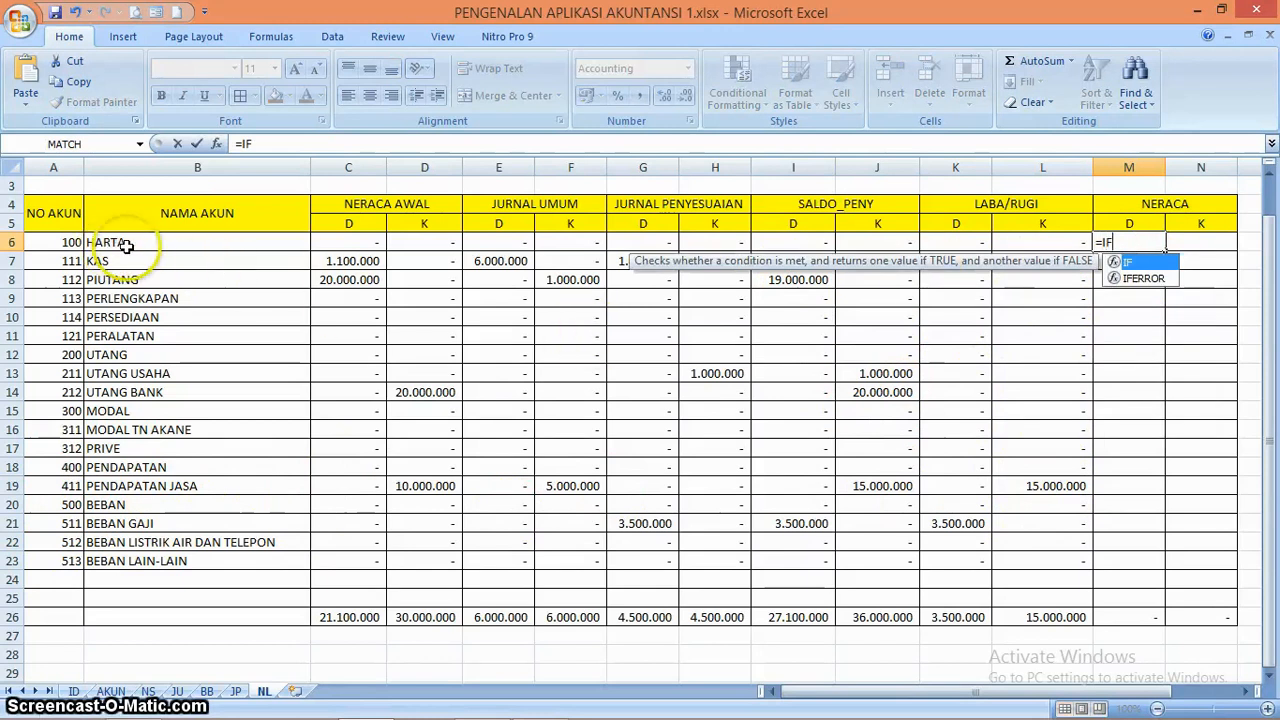
pyautogui.write('(A6<')
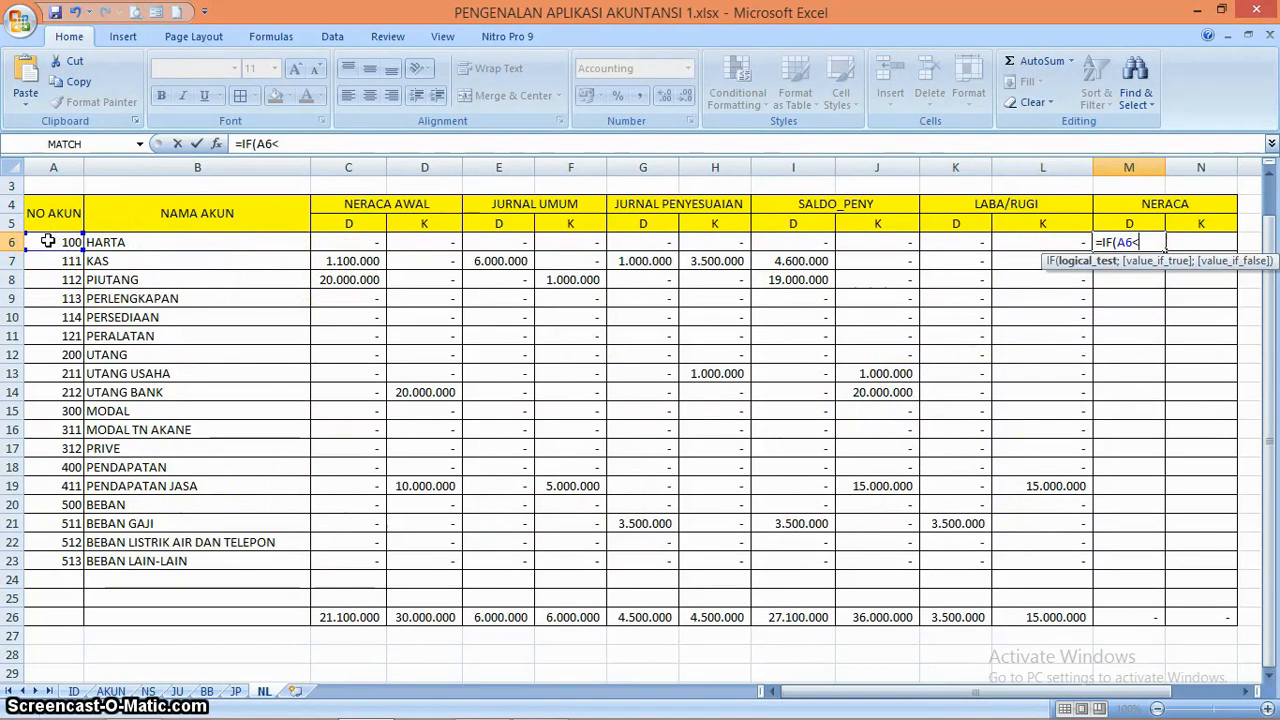
pyautogui.write('400;')
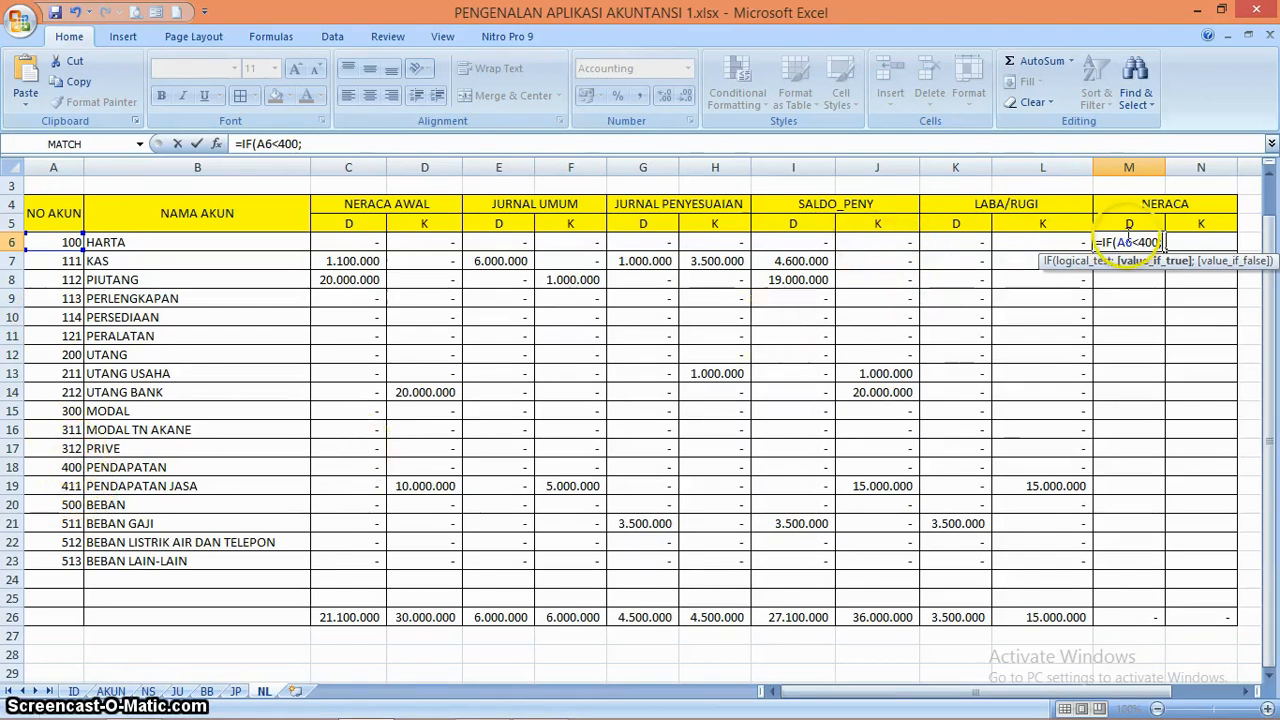
pyautogui.click(810, 241)
pyautogui.press('Return')
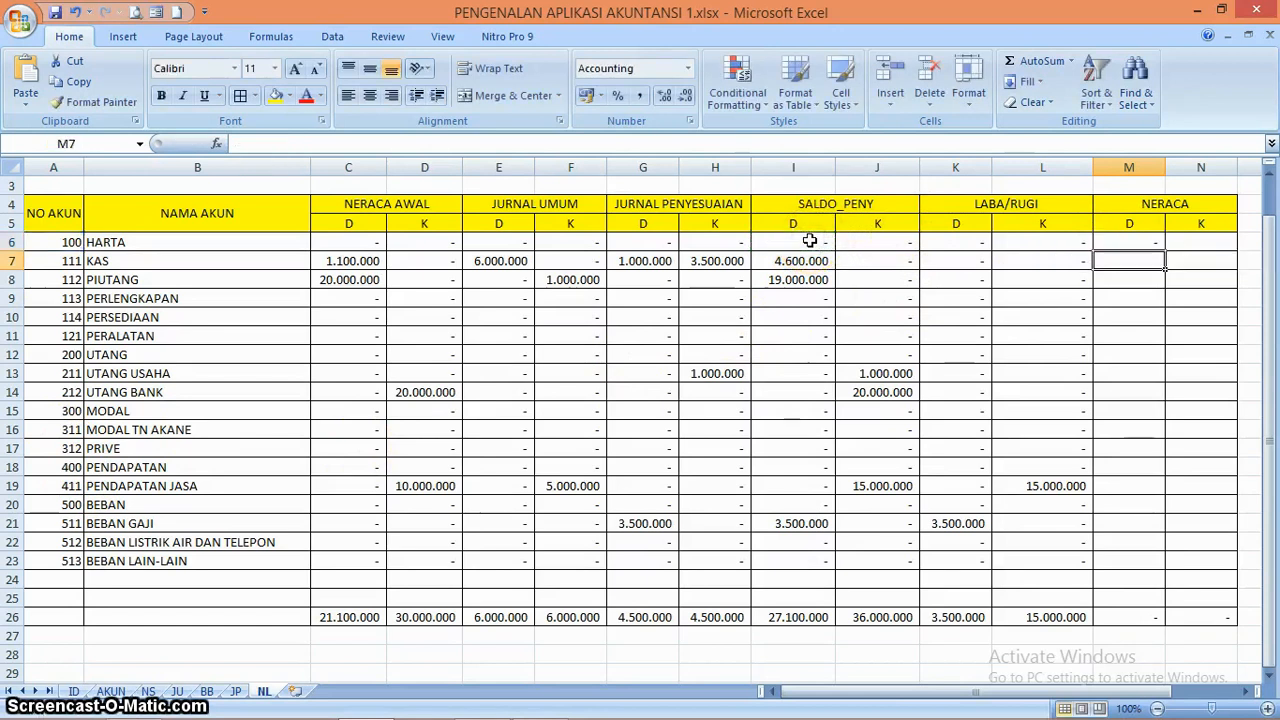
# Add 0 as the value-if-false argument in M6 so the NERACA debit formula reads =IF(A6<400;I6;0)
pyautogui.press('Up')
pyautogui.press('Right')
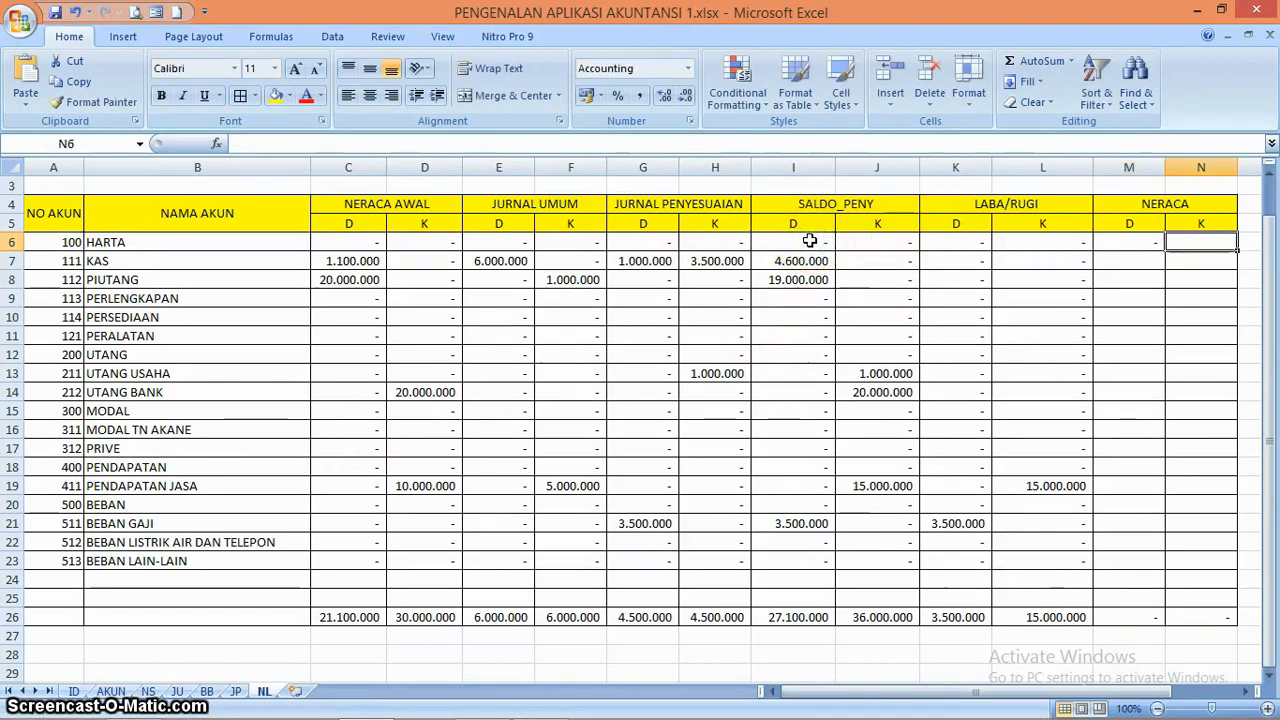
pyautogui.click(1140, 243)
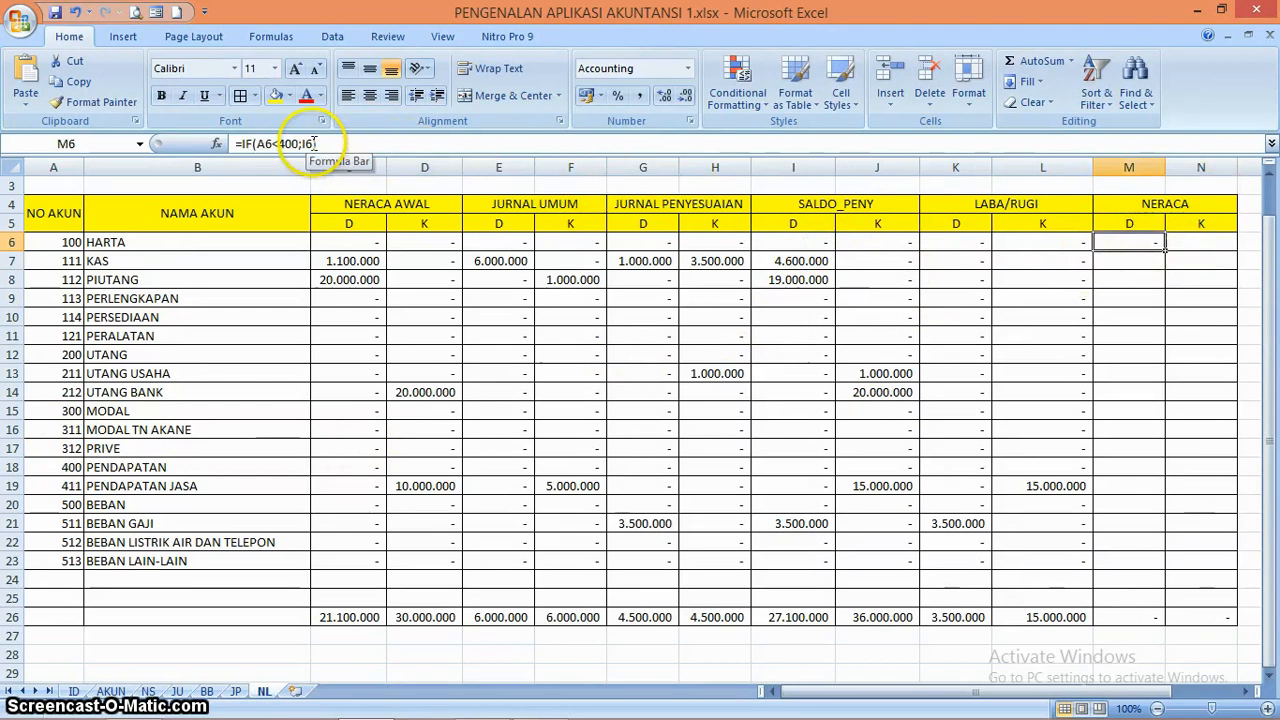
pyautogui.click(347, 143)
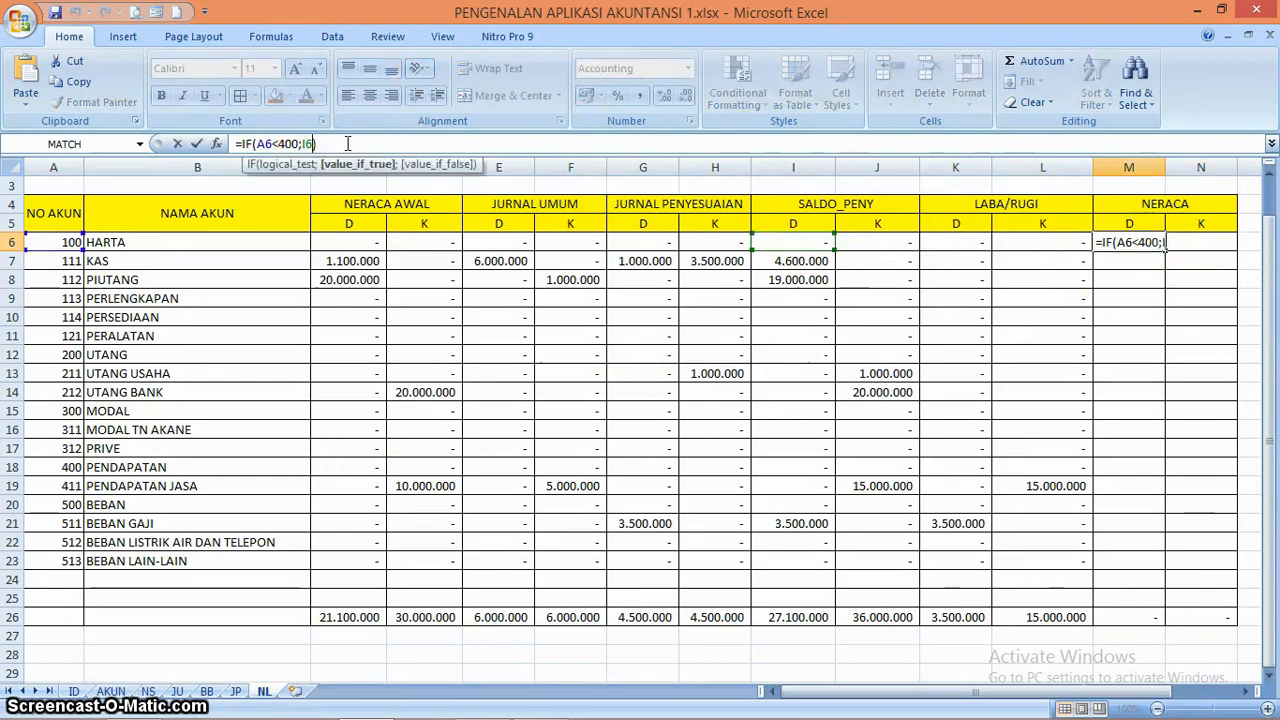
pyautogui.write(';0')
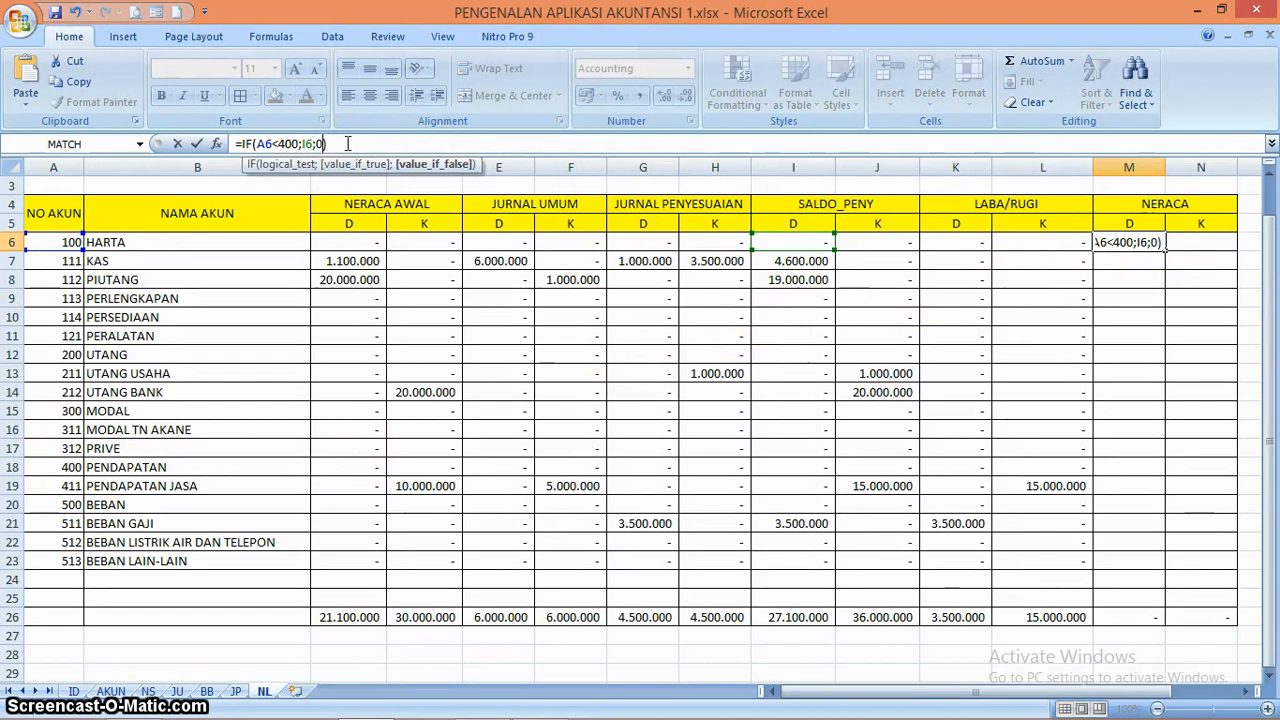
pyautogui.press('Return')
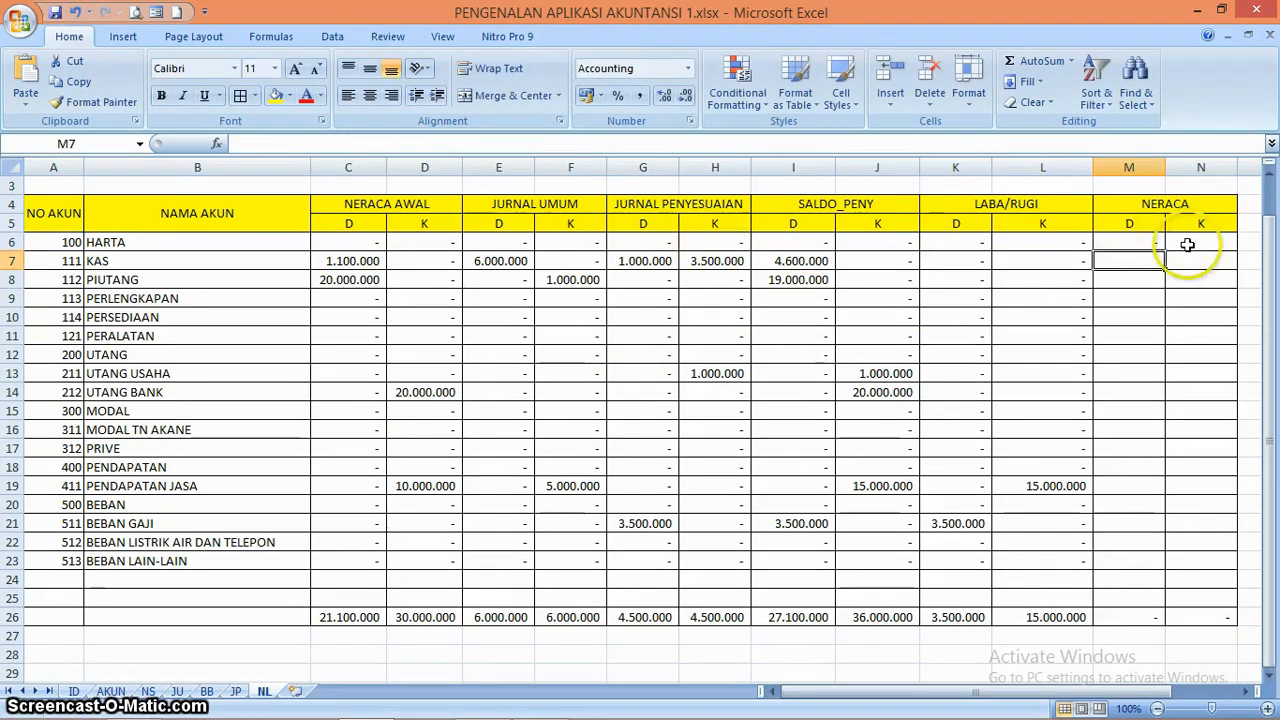
# Enter the NERACA credit formula in N6 as an IF that returns J6 when A6<400
pyautogui.click(1187, 244)
pyautogui.write('=')
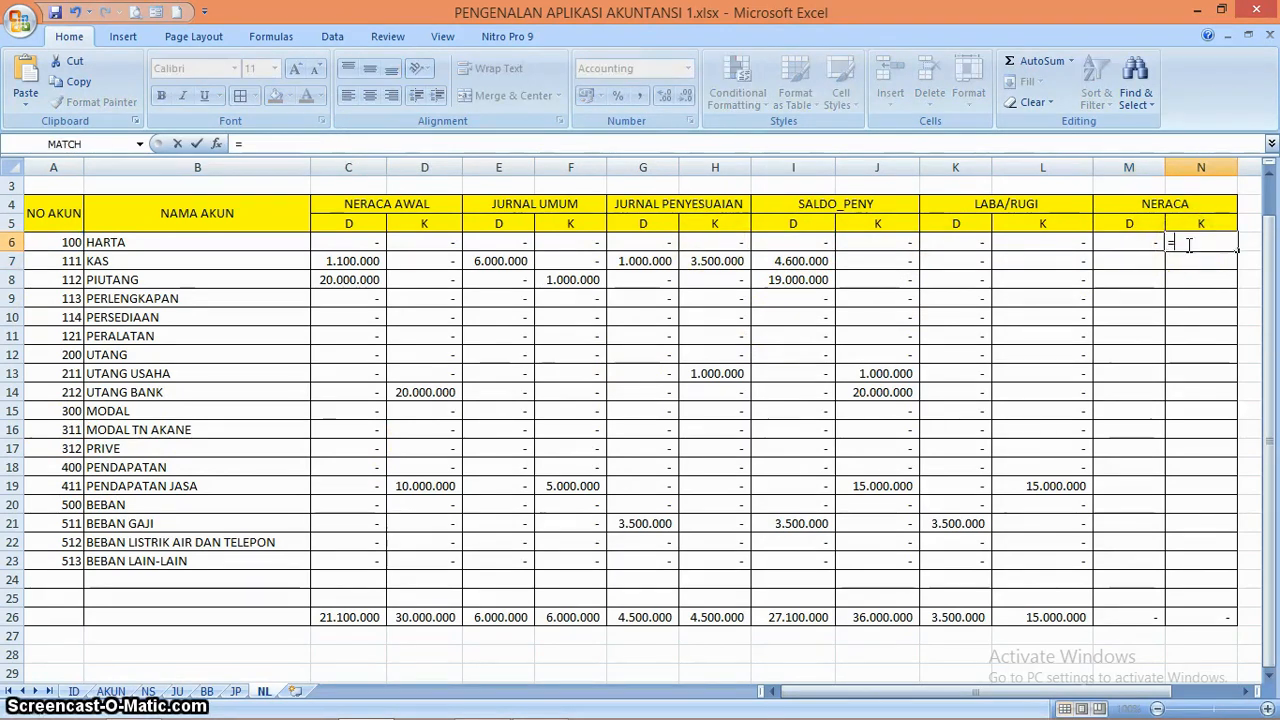
pyautogui.write('if')
pyautogui.press('Tab')
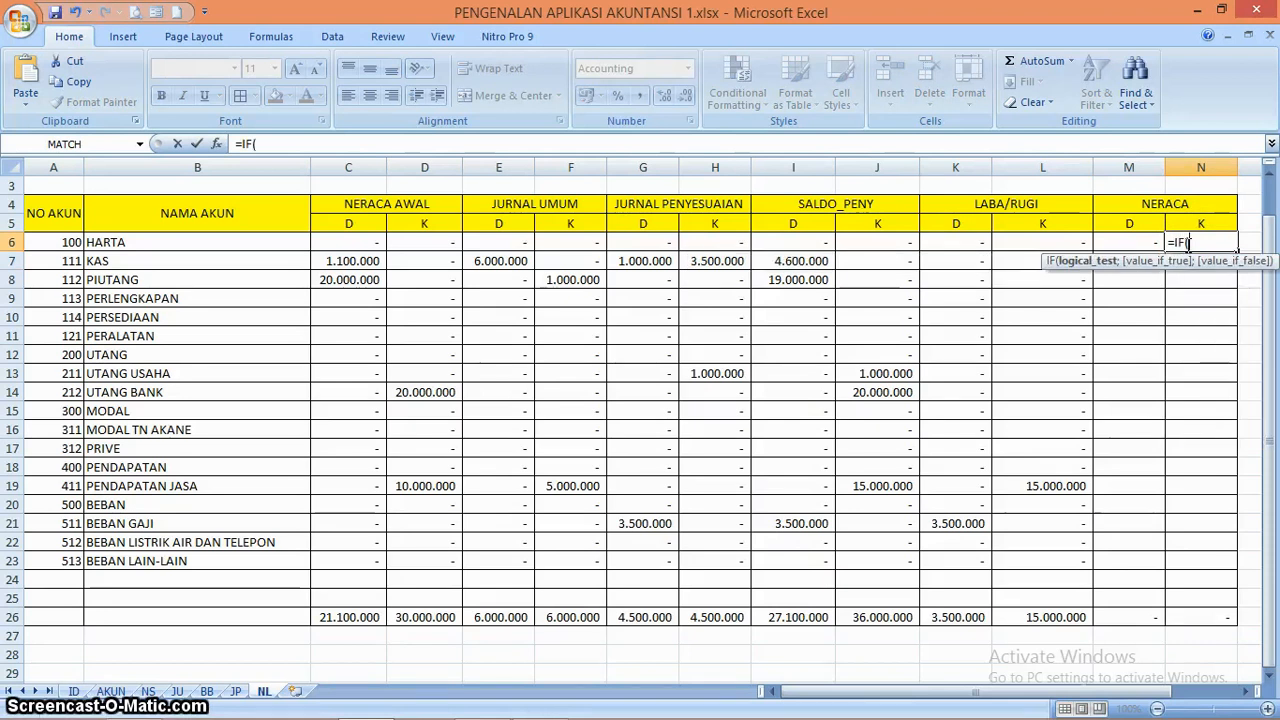
pyautogui.click(60, 242)
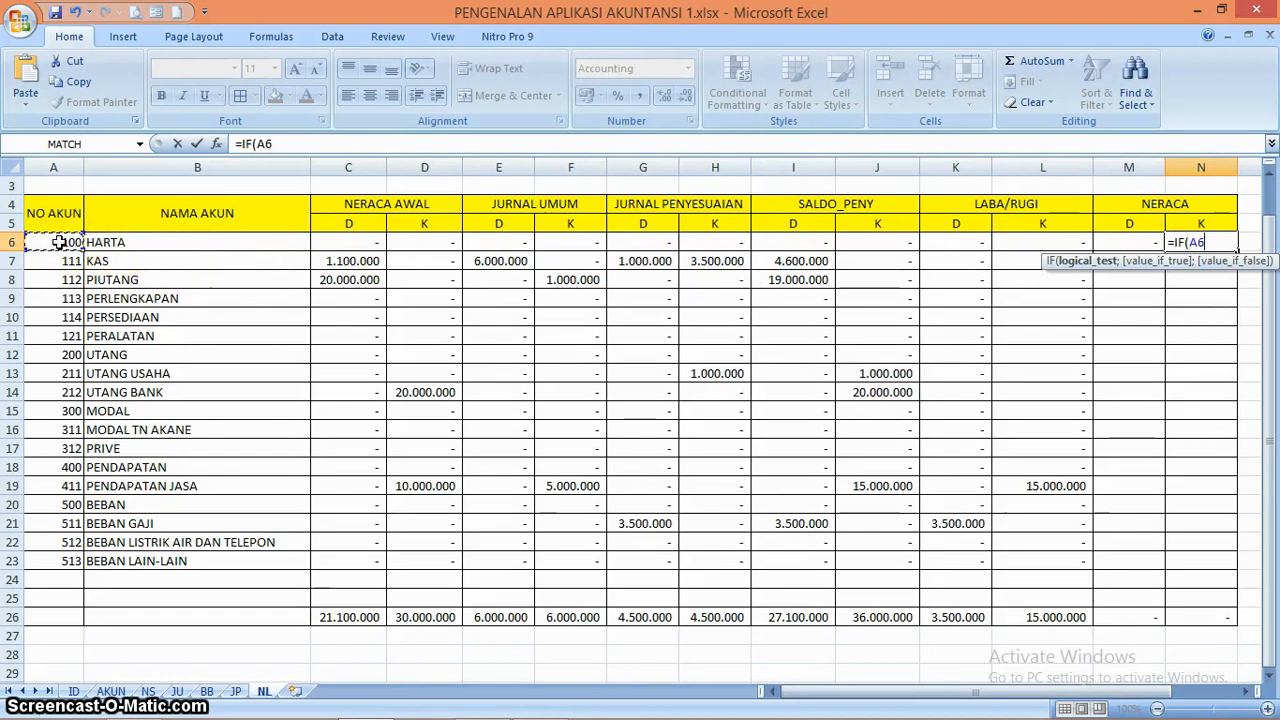
pyautogui.write('<')
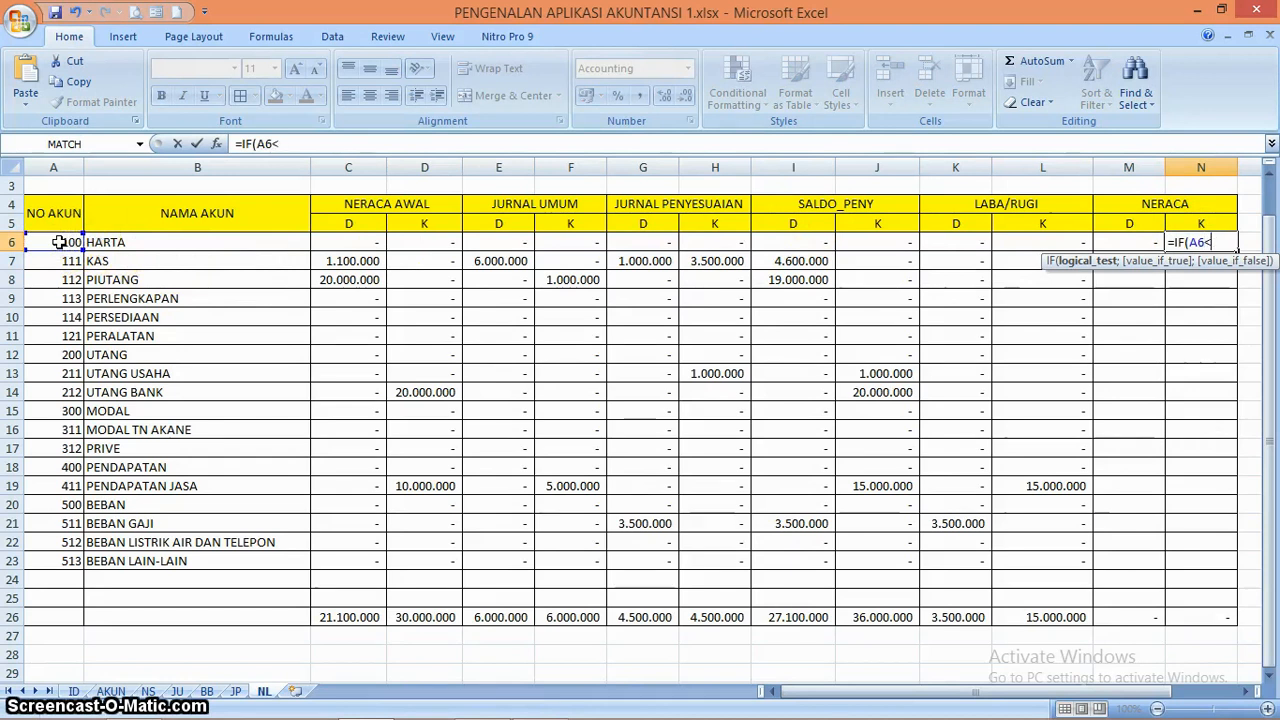
pyautogui.write('400;')
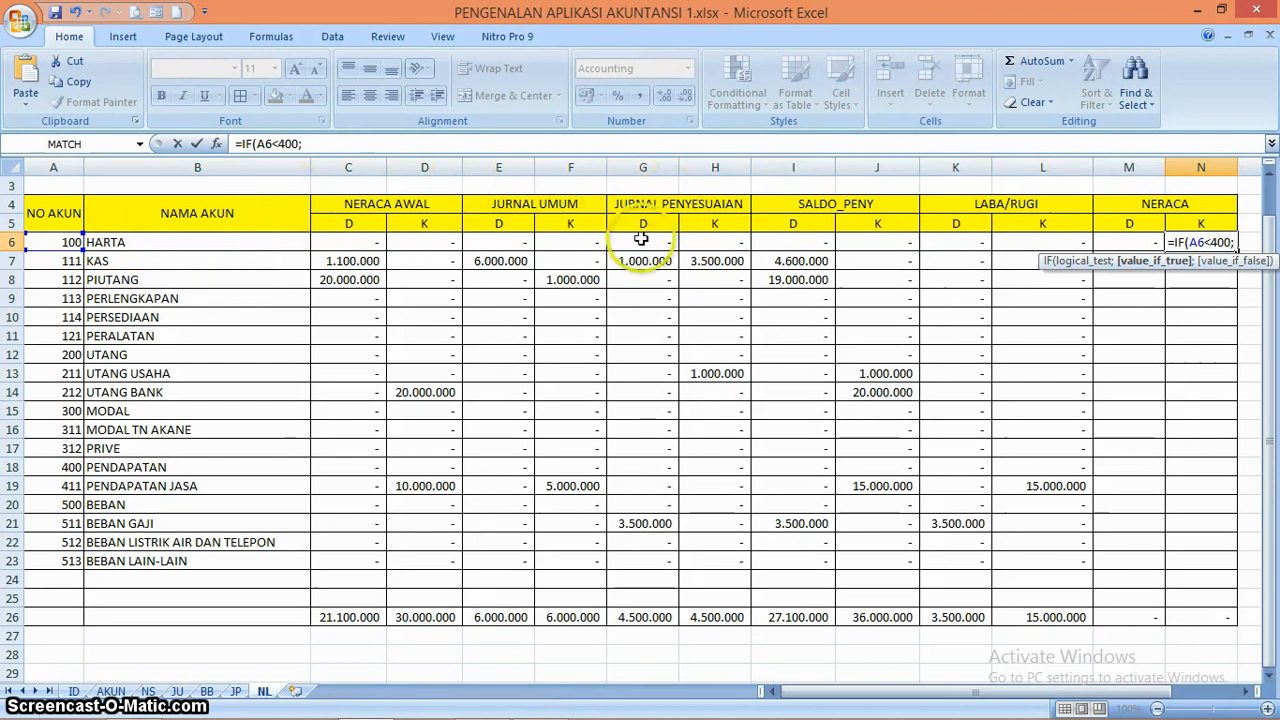
pyautogui.click(880, 241)
pyautogui.write(';0')
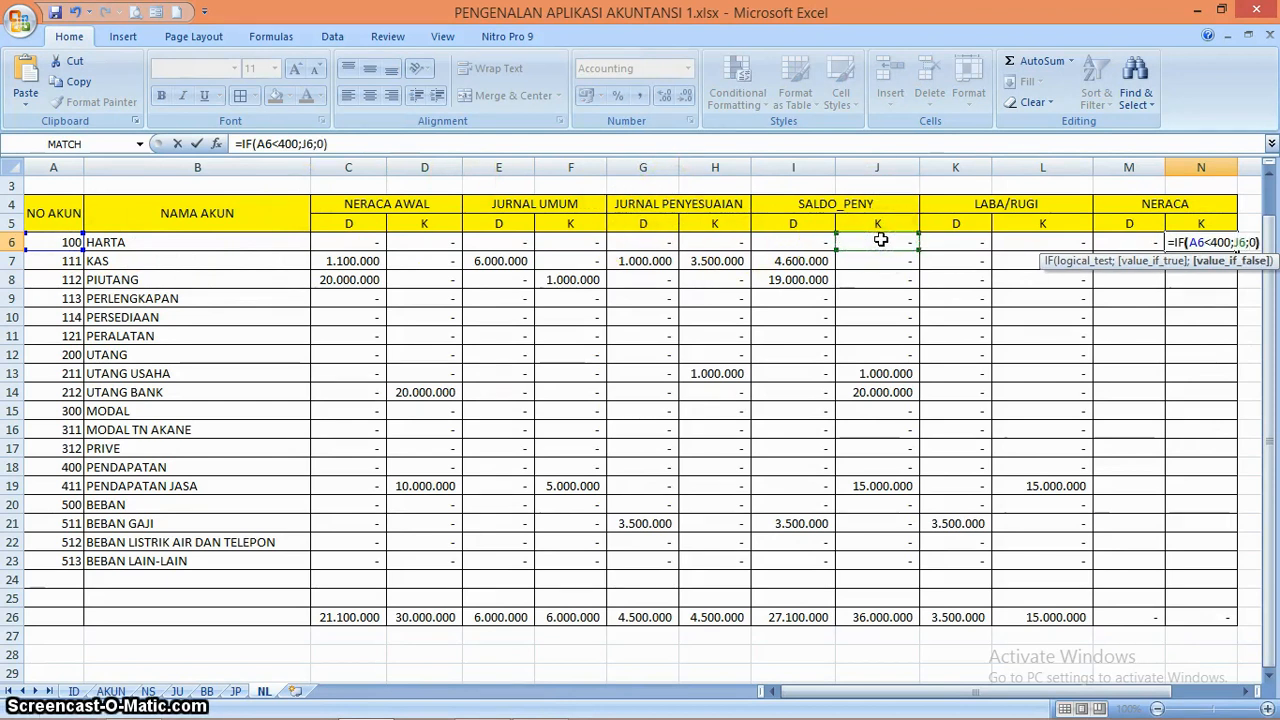
pyautogui.press('Return')
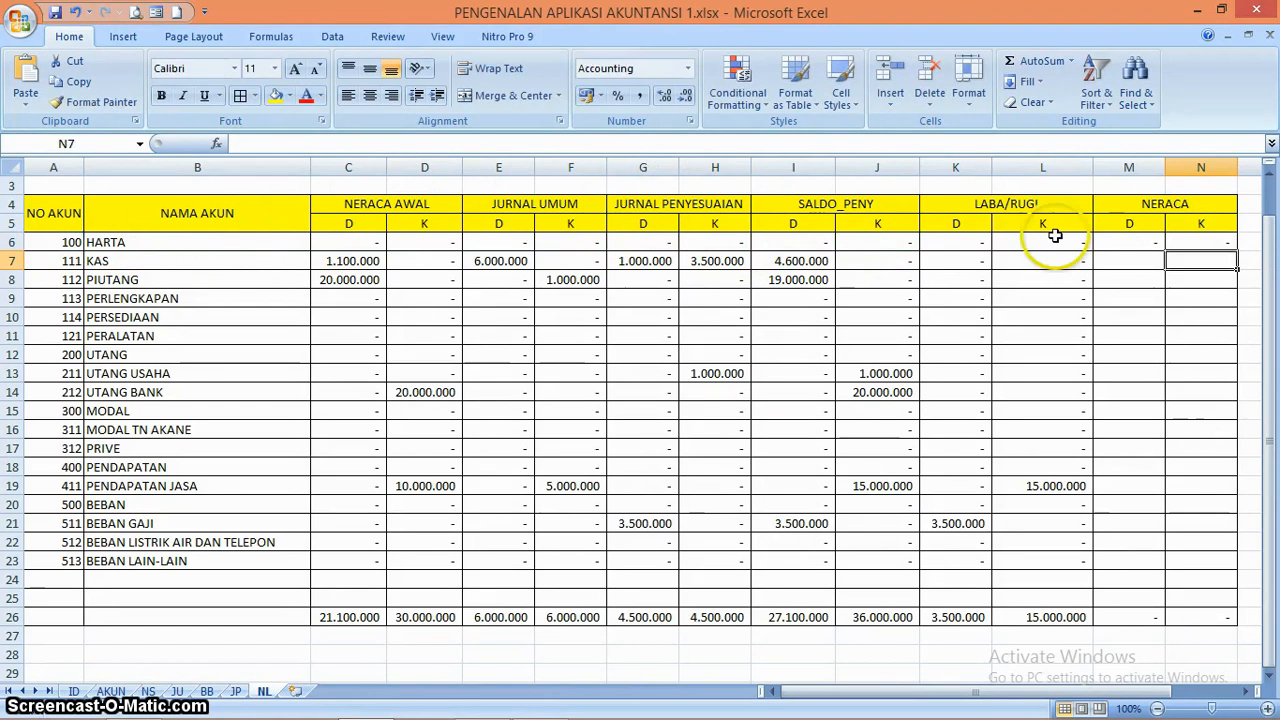
# Copy the NERACA formulas in M6:N6 down through row 23 and widen columns M and N to fit their amounts
pyautogui.moveTo(1145, 238); pyautogui.dragTo(1222, 570)
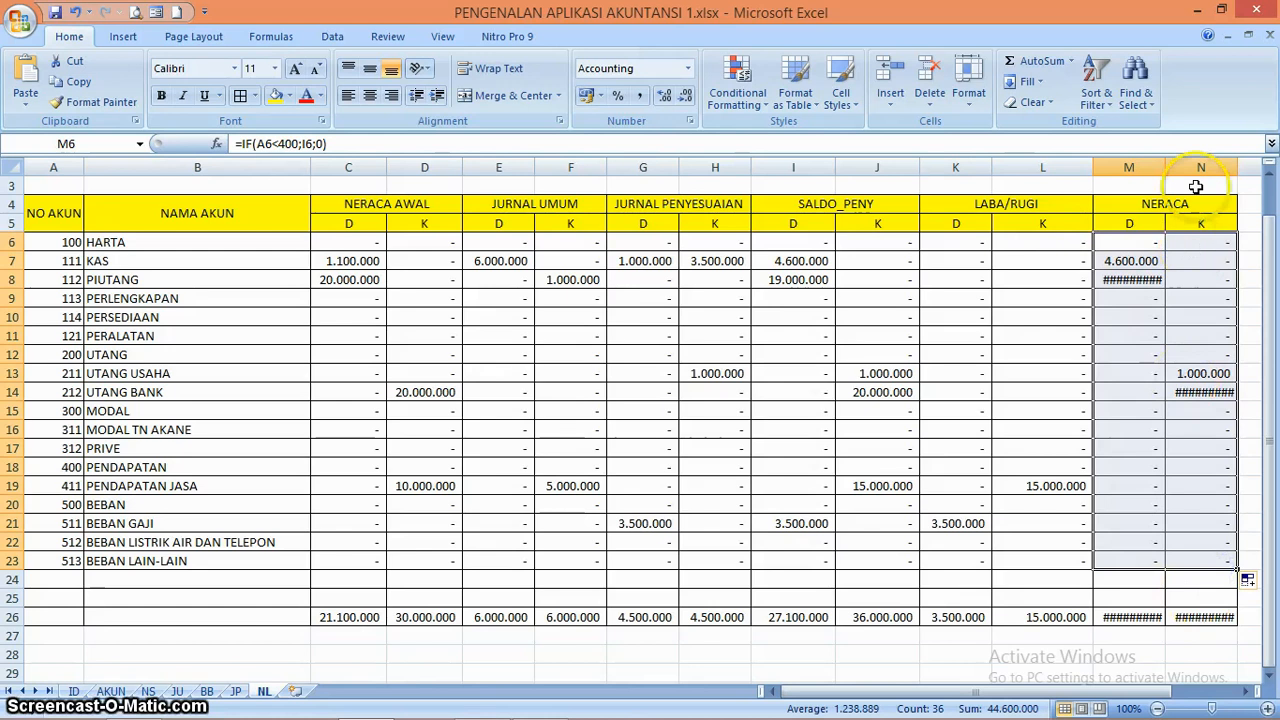
pyautogui.moveTo(1235, 162); pyautogui.dragTo(1243, 162)
pyautogui.moveTo(1165, 171); pyautogui.dragTo(1173, 171)
pyautogui.click(1157, 411)
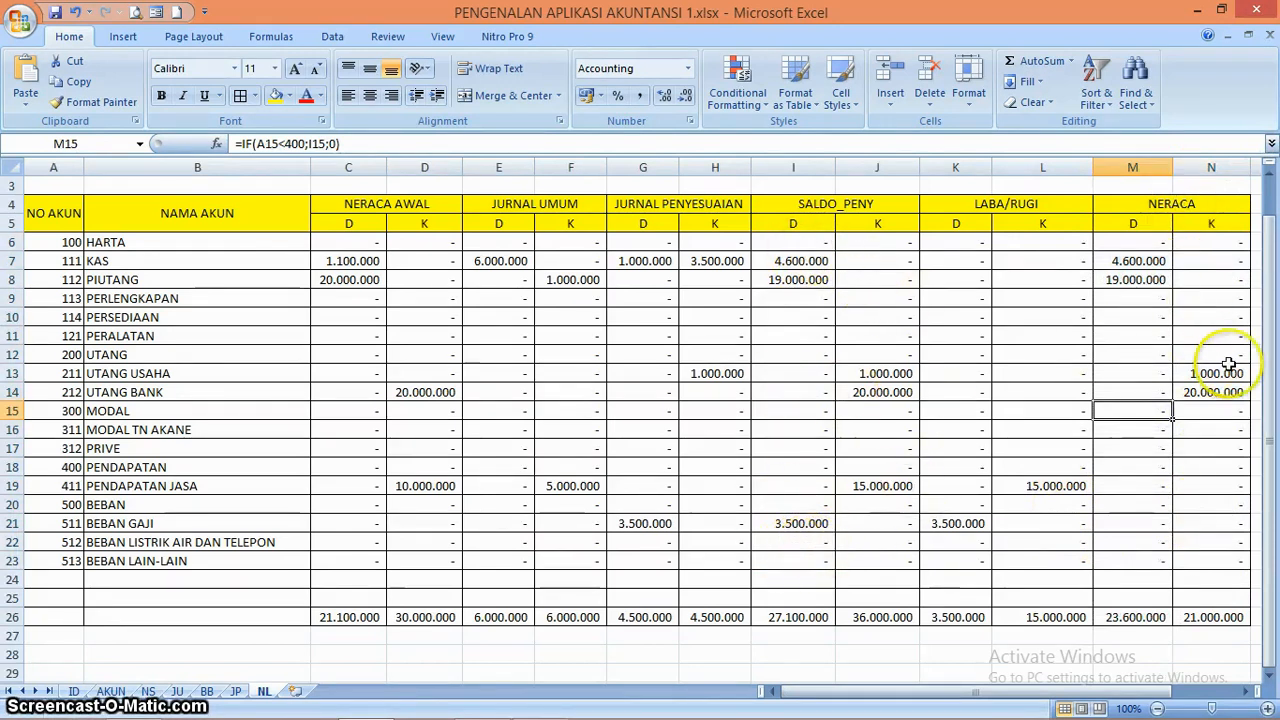
# Narrow column B to fit its account names and check the LABA/RUGI and NERACA totals in row 26
pyautogui.click(1057, 654)
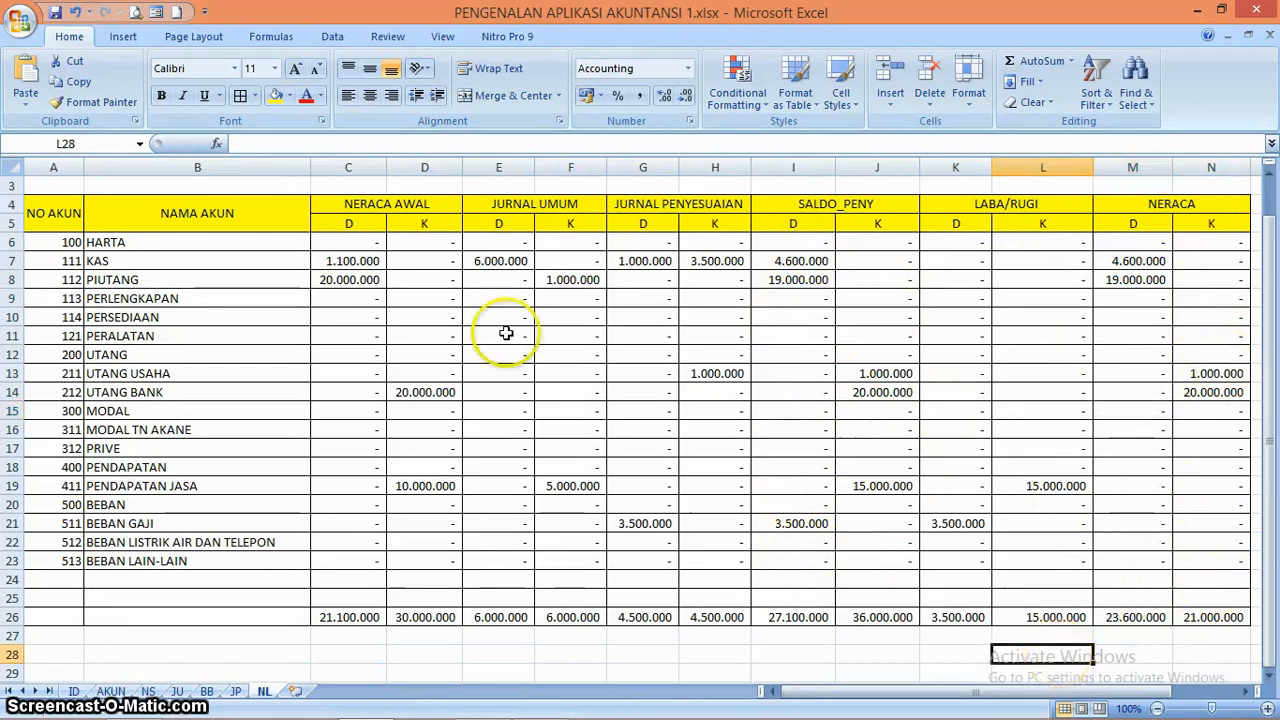
pyautogui.moveTo(310, 172); pyautogui.dragTo(282, 172)
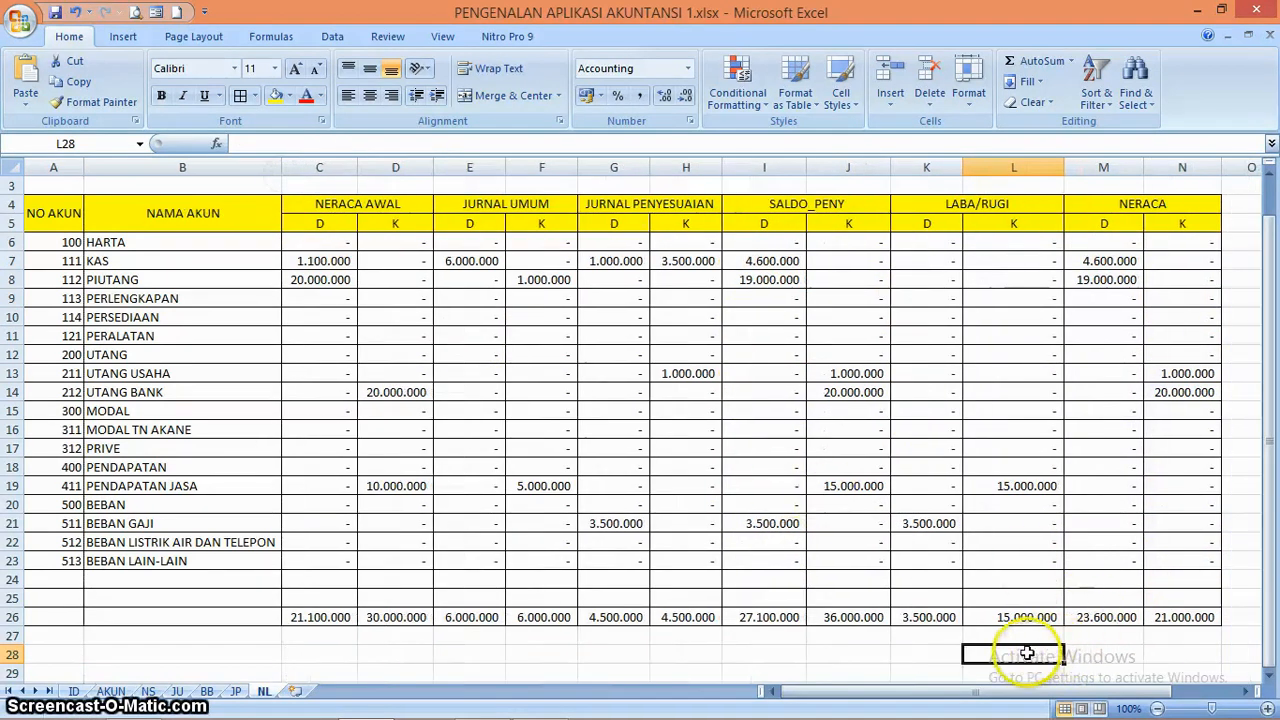
pyautogui.click(940, 636)
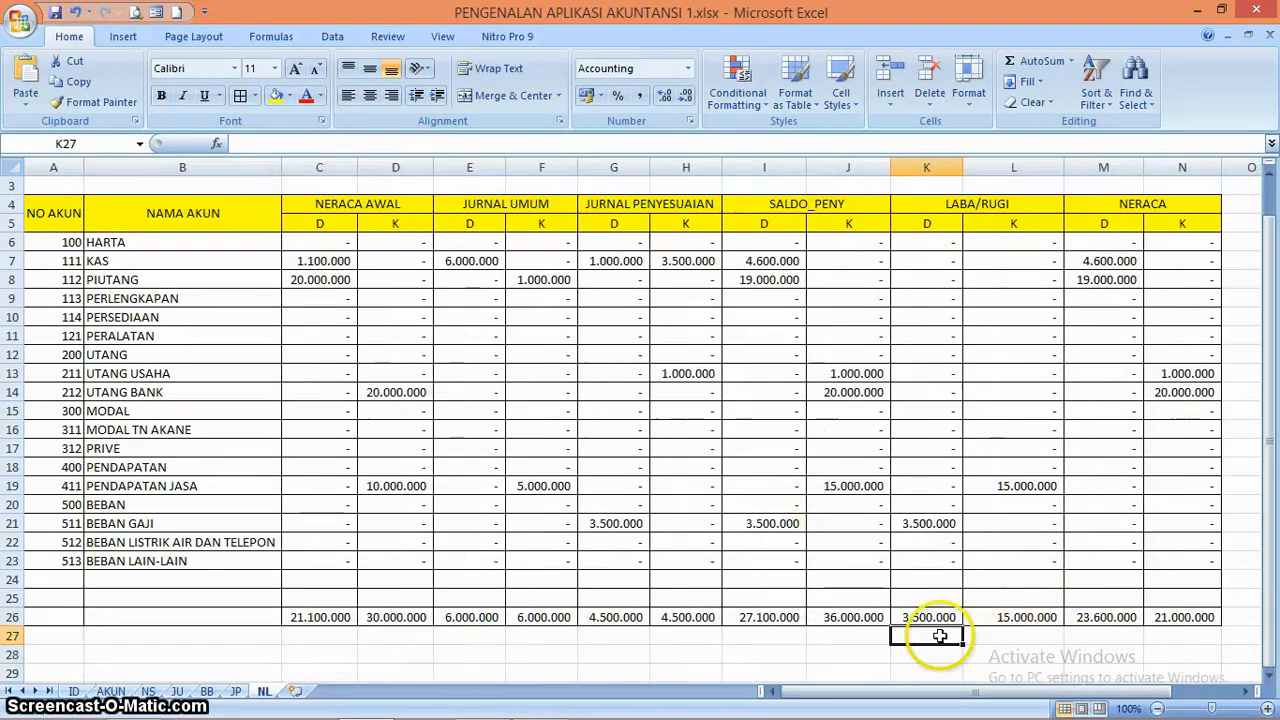
pyautogui.press('Right')
pyautogui.press('Right')
pyautogui.press('Right')
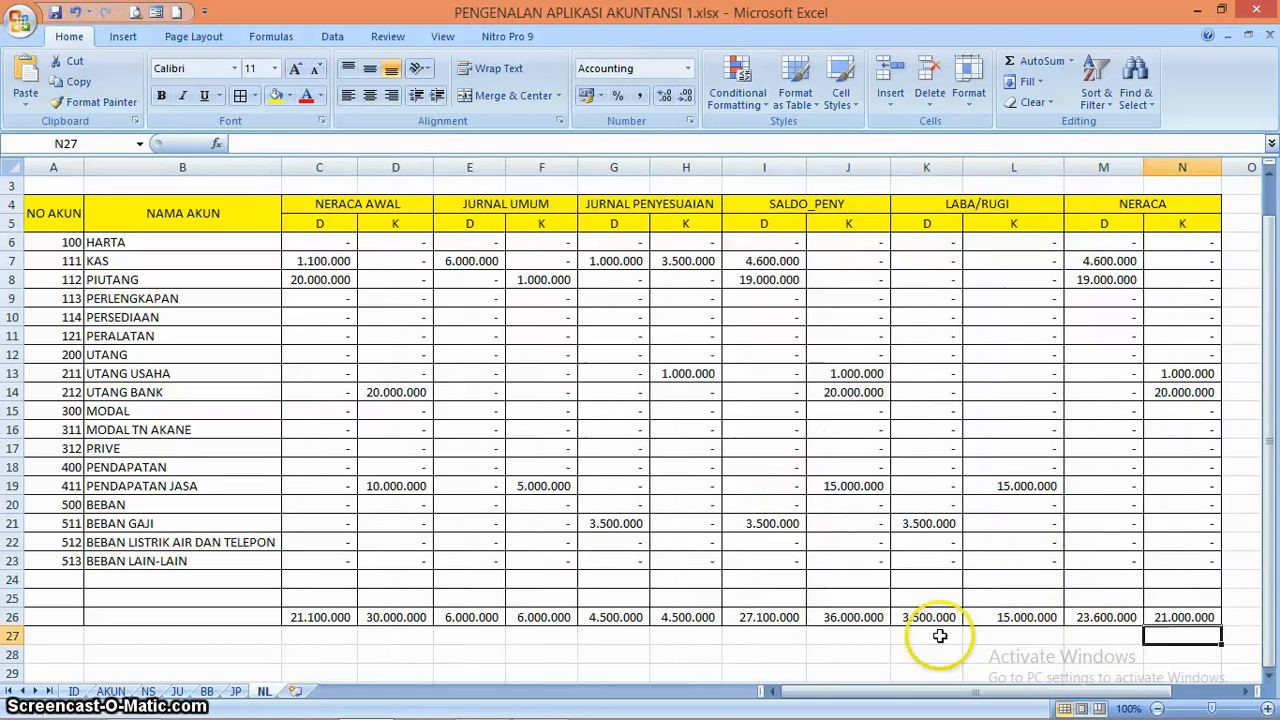
pyautogui.press('Left')
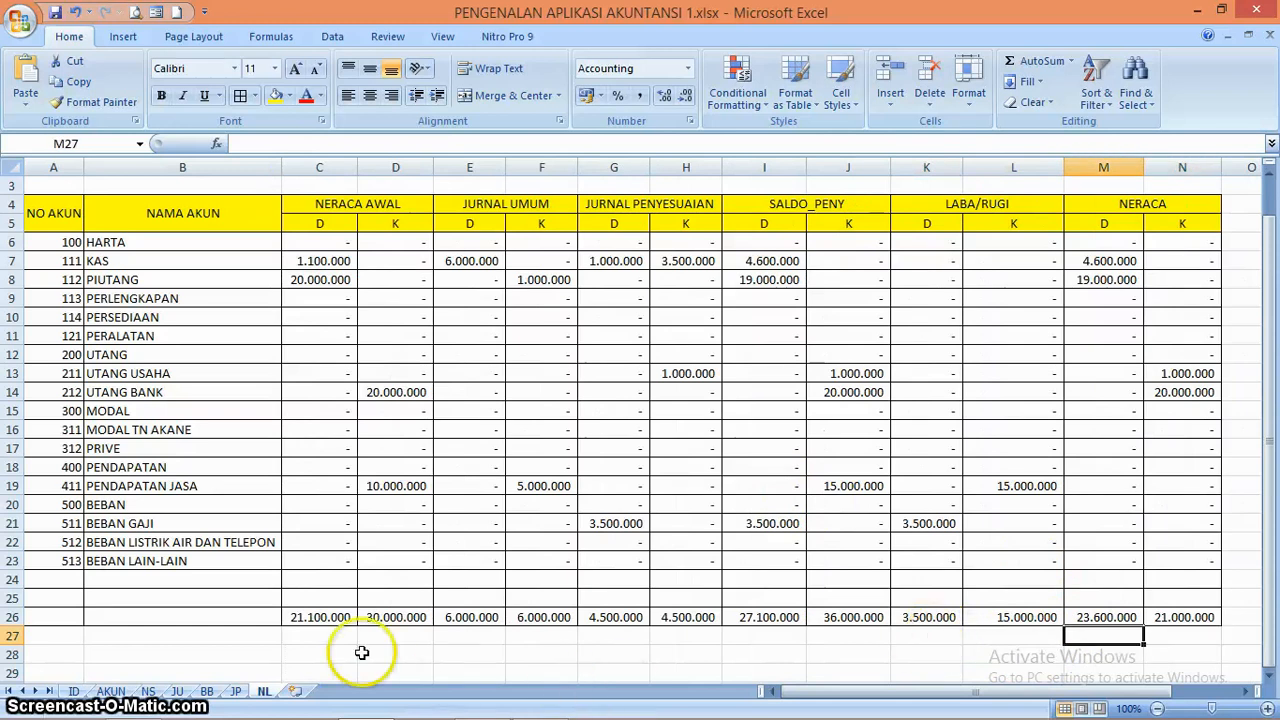
# On the NS sheet, enter 5.000.000 as the opening debit balance for PERLENGKAPAN in C8
pyautogui.click(152, 691)
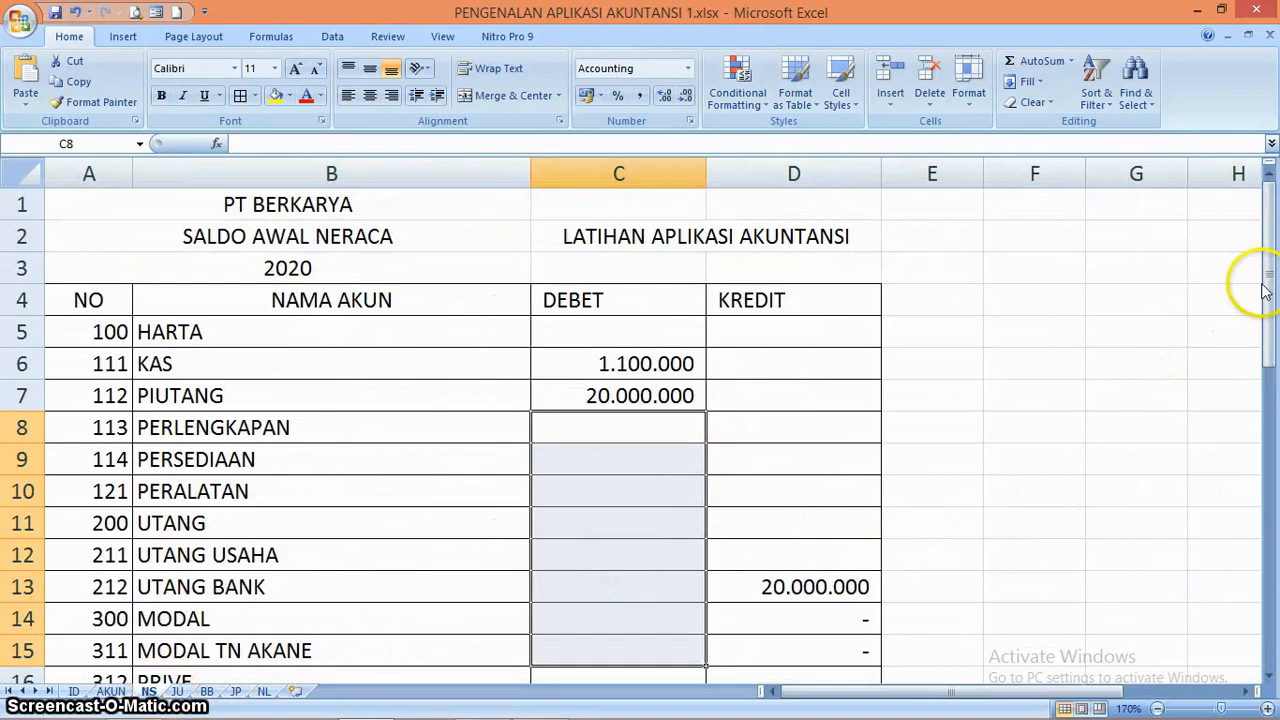
pyautogui.moveTo(1265, 290); pyautogui.dragTo(1274, 450)
pyautogui.moveTo(1270, 520); pyautogui.dragTo(1265, 305)
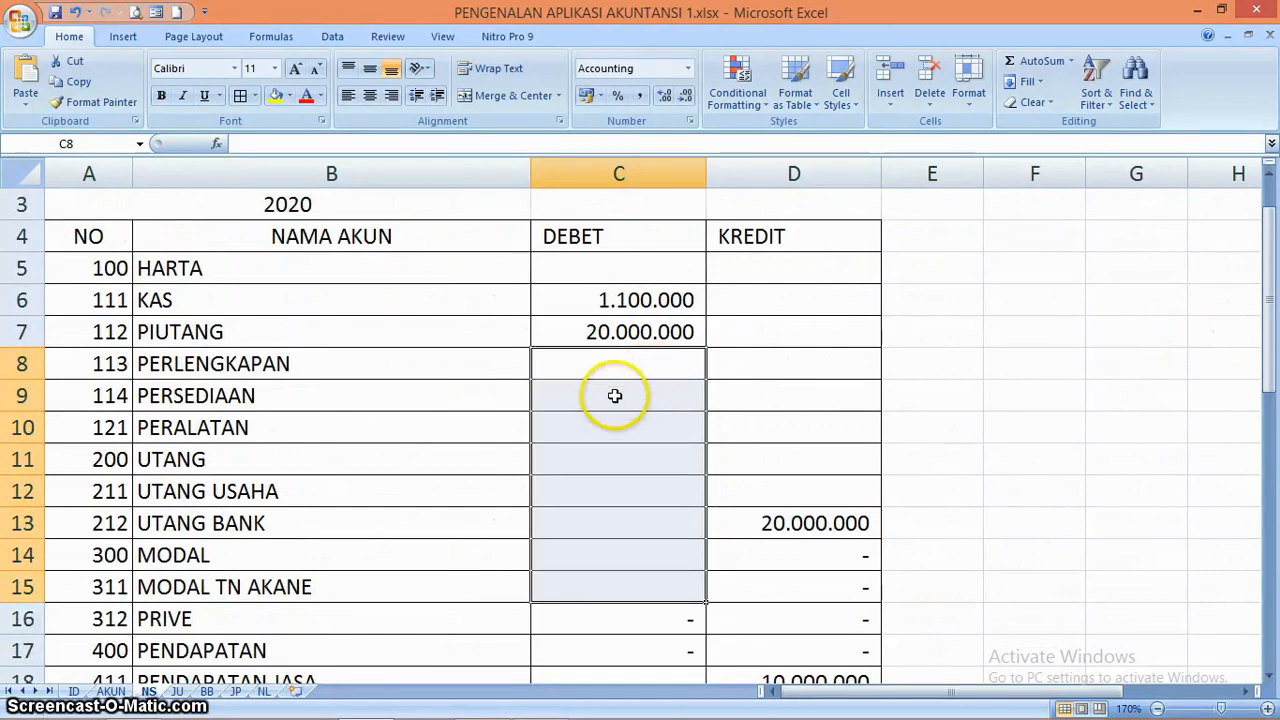
pyautogui.click(611, 366)
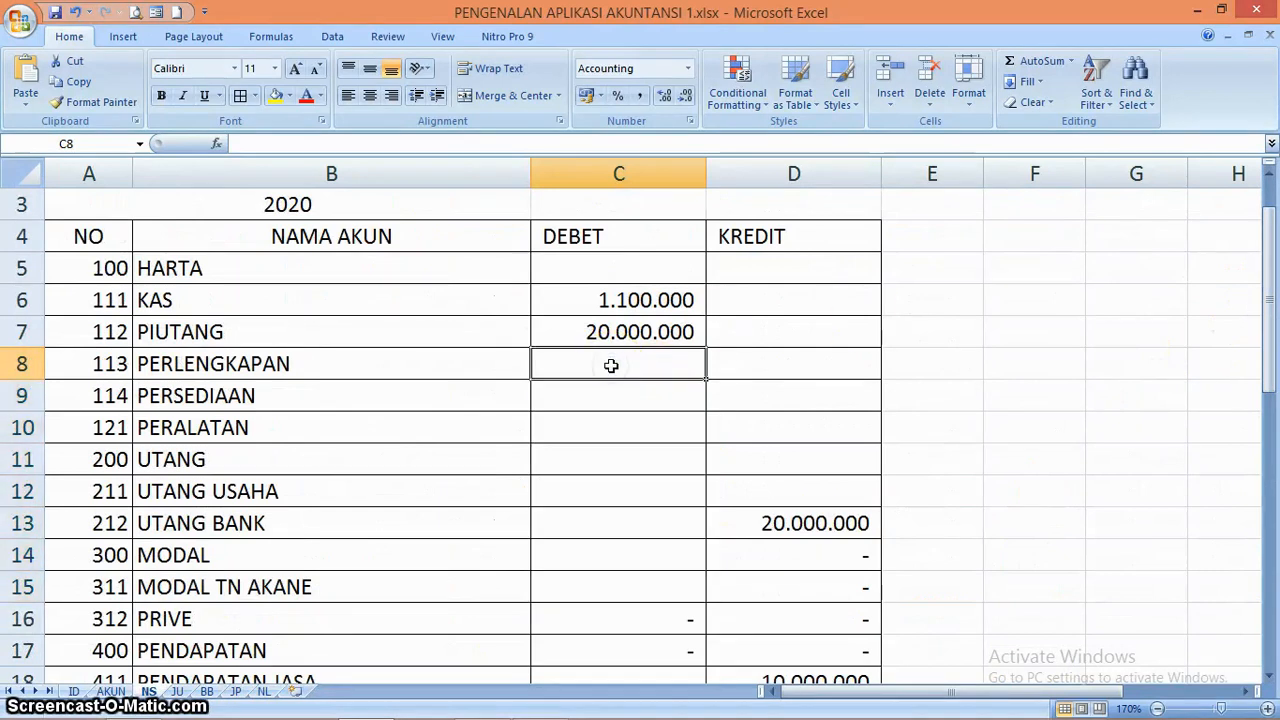
pyautogui.write('5.000.000')
pyautogui.press('Return')
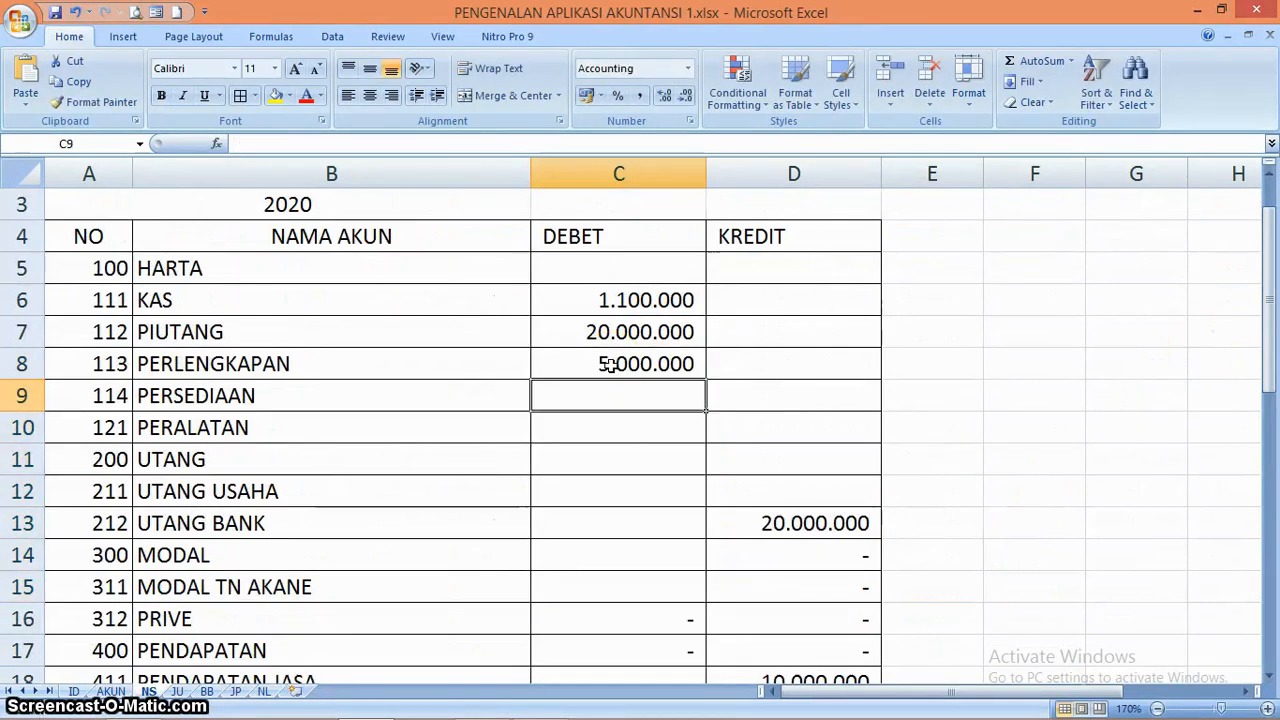
# Enter 5.000.000 as the opening credit balance for MODAL in D14
pyautogui.press('Down')
pyautogui.press('Down')
pyautogui.press('Down')
pyautogui.press('Down')
pyautogui.press('Down')
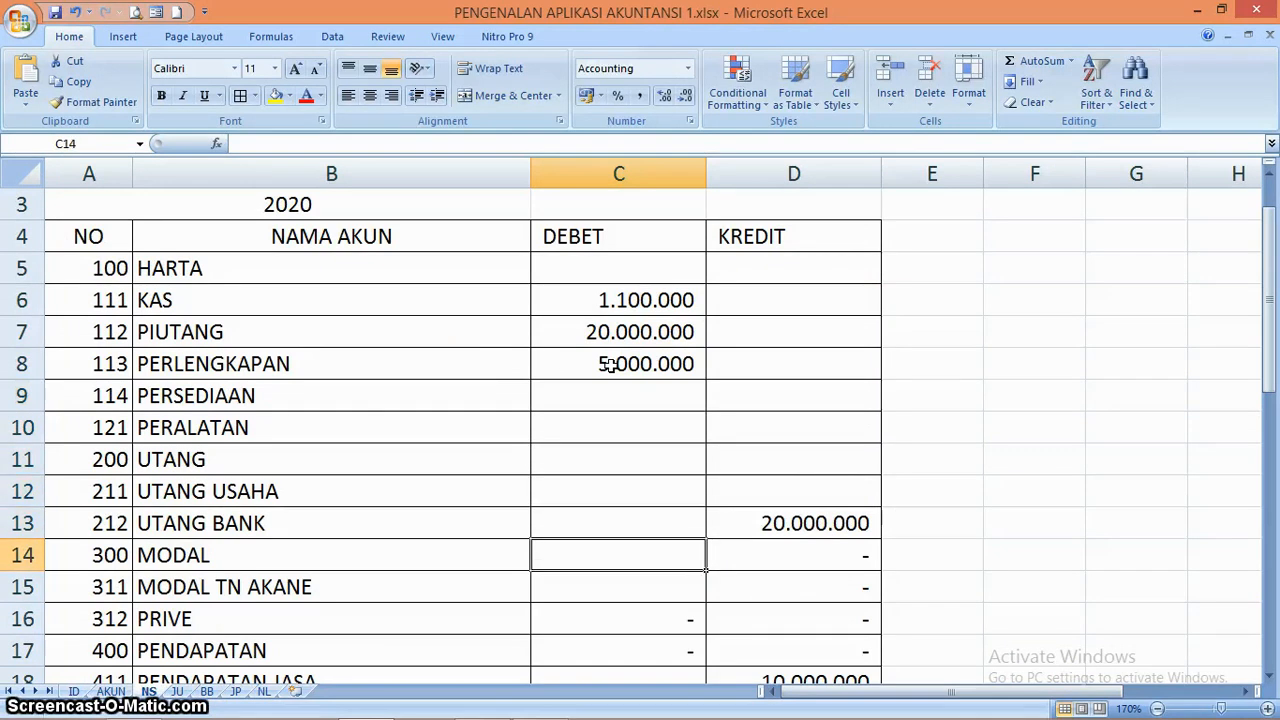
pyautogui.press('Right')
pyautogui.write('5')
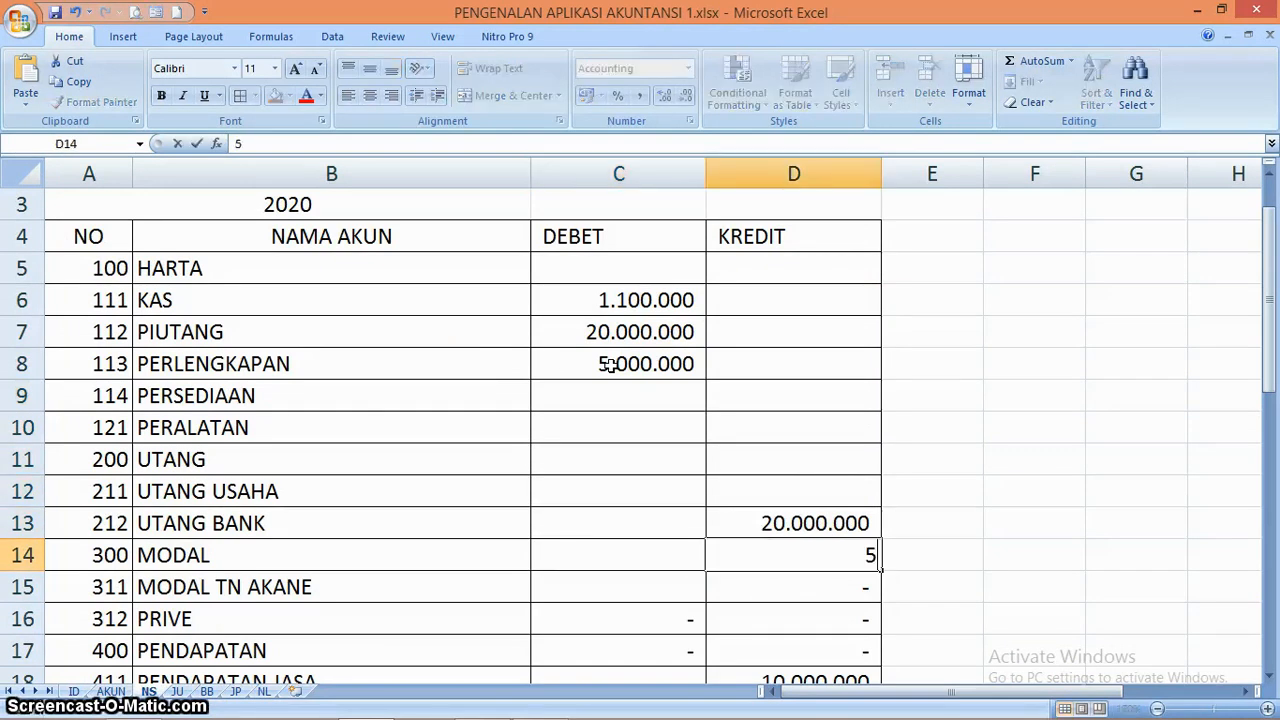
pyautogui.press('Return')
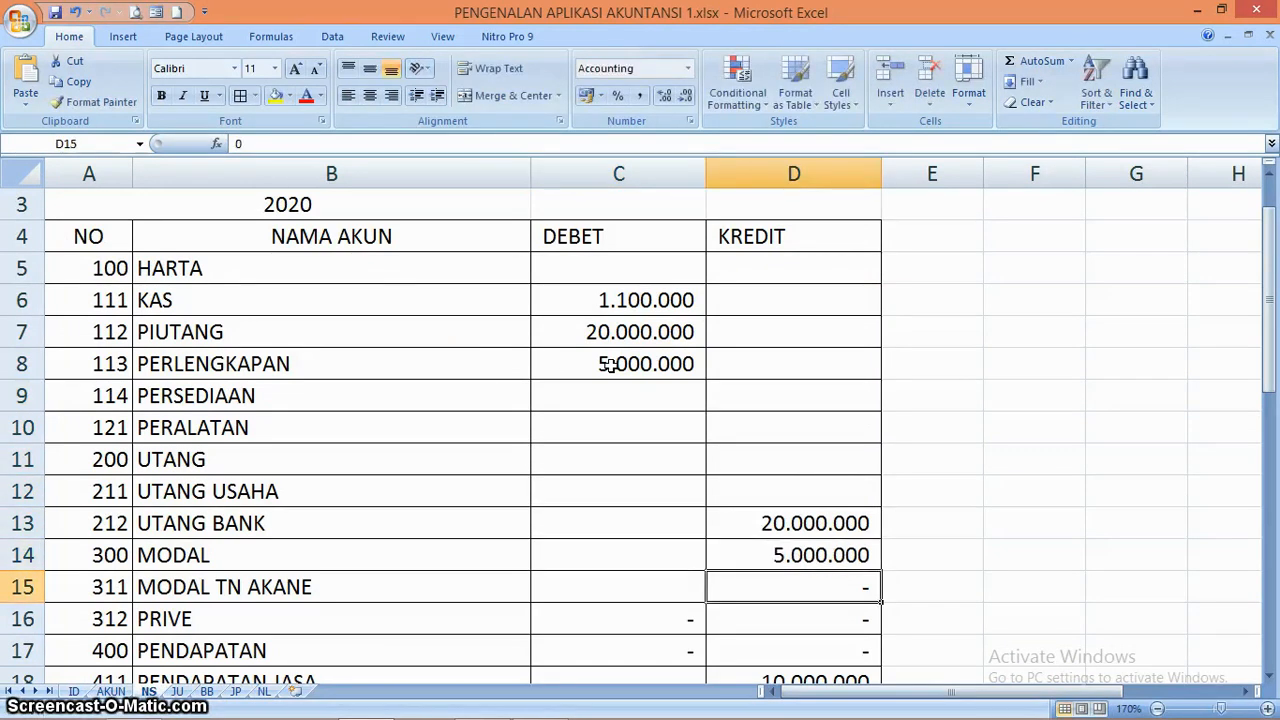
# Total the DEBET column in C39 with the formula =SUM(C5:C38)
pyautogui.press('Up')
pyautogui.press('Up')
pyautogui.press('Up')
pyautogui.press('Up')
pyautogui.press('Up')
pyautogui.press('Left')
pyautogui.press('Up')
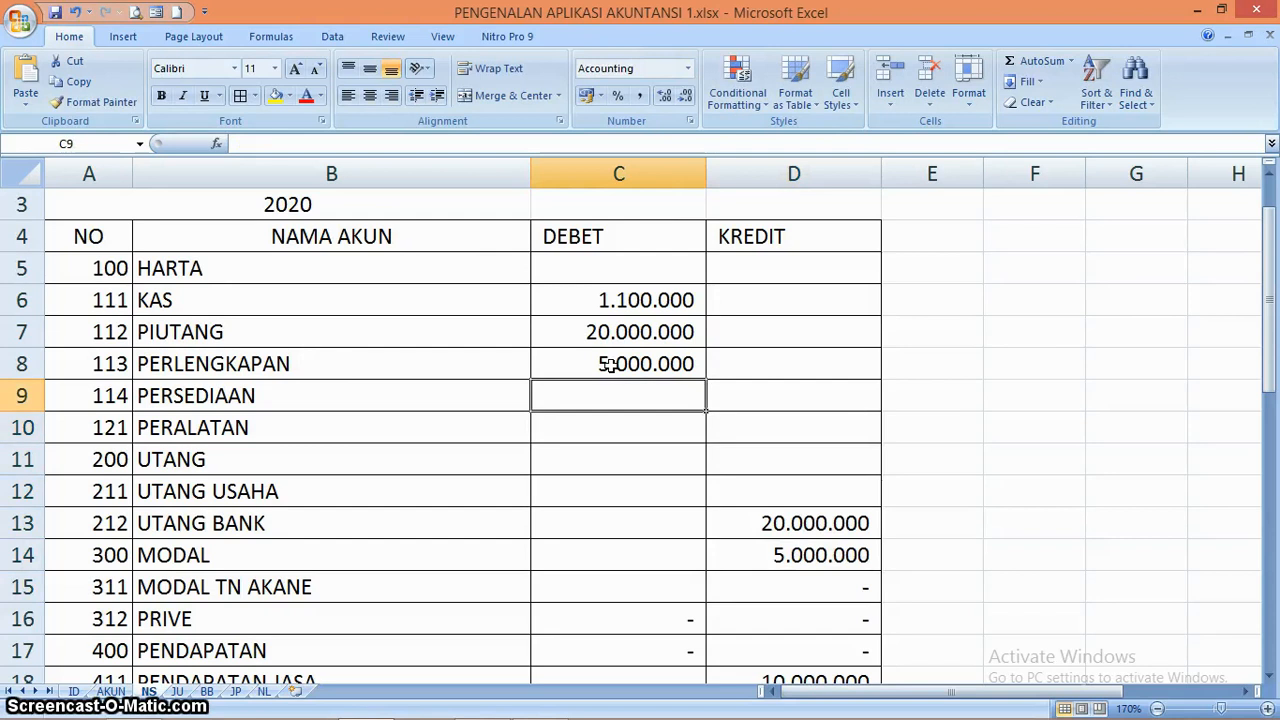
pyautogui.press('Down')
pyautogui.press('Down')
pyautogui.press('Down')
pyautogui.press('Down')
pyautogui.press('Down')
pyautogui.press('Down')
pyautogui.press('Down')
pyautogui.press('Down')
pyautogui.press('Down')
pyautogui.press('Down')
pyautogui.press('Down')
pyautogui.press('Down')
pyautogui.press('Down')
pyautogui.press('Down')
pyautogui.press('Down')
pyautogui.press('Down')
pyautogui.press('Down')
pyautogui.press('Down')
pyautogui.press('Down')
pyautogui.press('Down')
pyautogui.press('Down')
pyautogui.press('Down')
pyautogui.press('Down')
pyautogui.press('Down')
pyautogui.press('Down')
pyautogui.press('Down')
pyautogui.press('Down')
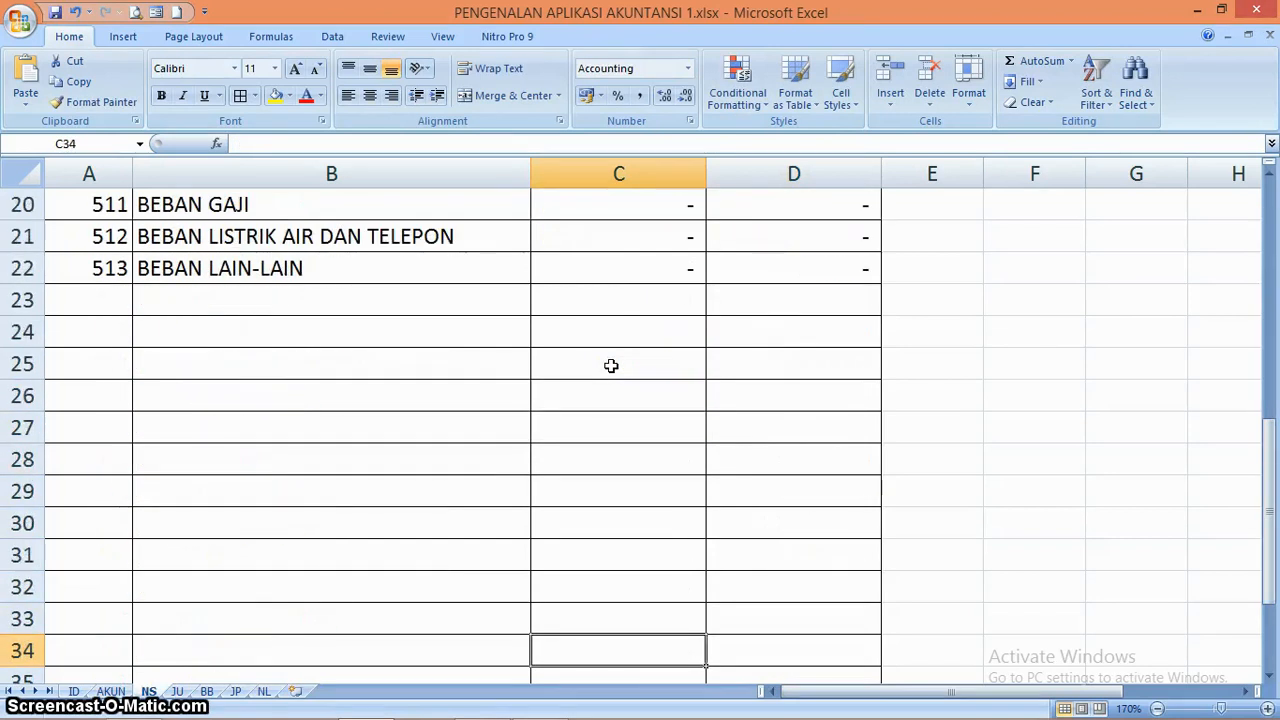
pyautogui.press('Down')
pyautogui.press('Up')
pyautogui.press('Up')
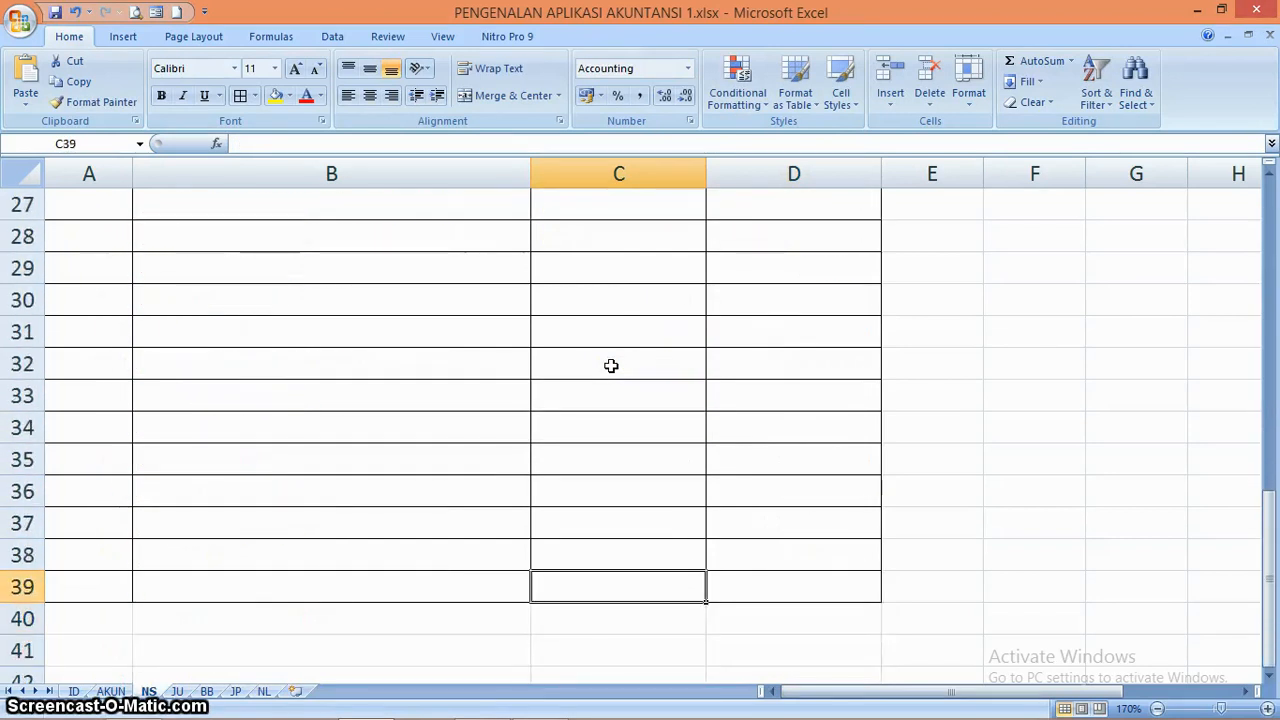
pyautogui.write('=SUM(')
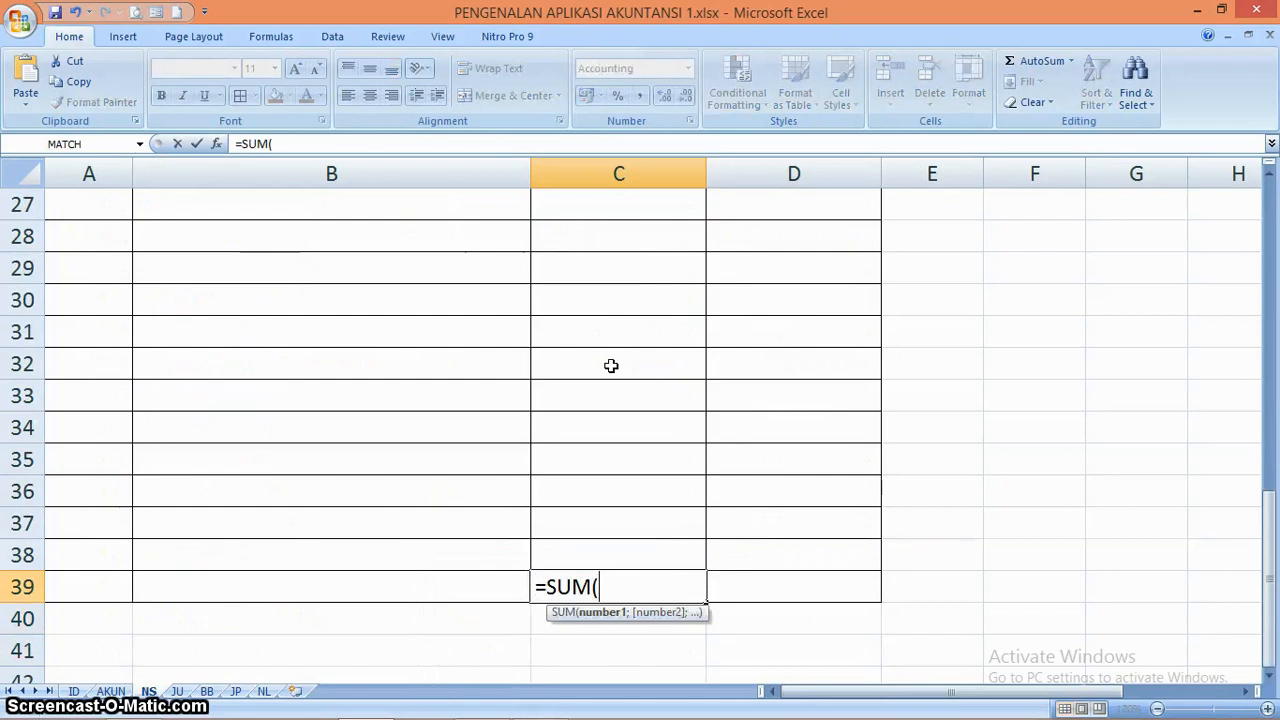
pyautogui.press('Up')
pyautogui.hotkey('shift', 'Up')
pyautogui.hotkey('shift', 'Up')
pyautogui.hotkey('shift', 'Up')
pyautogui.hotkey('shift', 'Up')
pyautogui.hotkey('shift', 'Up')
pyautogui.hotkey('shift', 'Up')
pyautogui.hotkey('shift', 'Up')
pyautogui.hotkey('shift', 'Up')
pyautogui.hotkey('shift', 'Up')
pyautogui.hotkey('shift', 'Up')
pyautogui.hotkey('shift', 'Up')
pyautogui.hotkey('shift', 'Up')
pyautogui.hotkey('shift', 'Up')
pyautogui.hotkey('shift', 'Up')
pyautogui.hotkey('shift', 'Up')
pyautogui.hotkey('shift', 'Up')
pyautogui.hotkey('shift', 'Up')
pyautogui.hotkey('shift', 'Up')
pyautogui.hotkey('shift', 'Up')
pyautogui.hotkey('shift', 'Up')
pyautogui.hotkey('shift', 'Up')
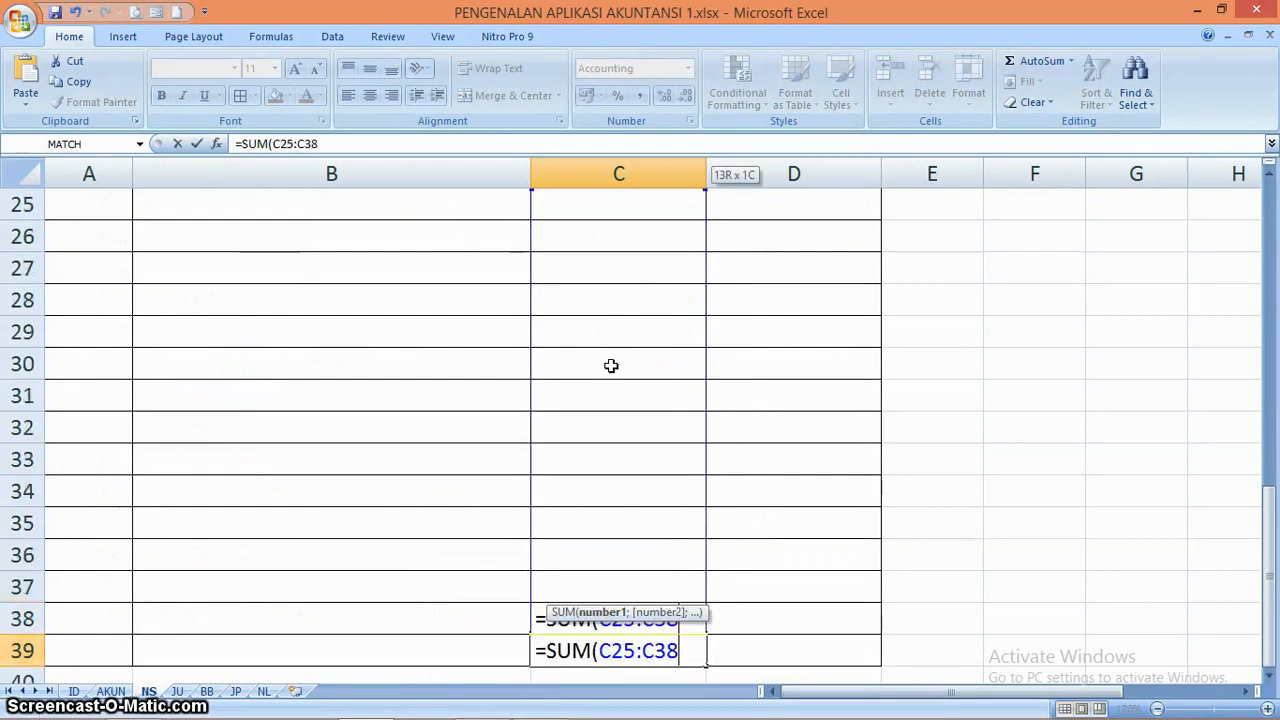
pyautogui.hotkey('shift', 'Up')
pyautogui.hotkey('shift', 'Up')
pyautogui.hotkey('shift', 'Up')
pyautogui.hotkey('shift', 'Up')
pyautogui.hotkey('shift', 'Up')
pyautogui.hotkey('shift', 'Up')
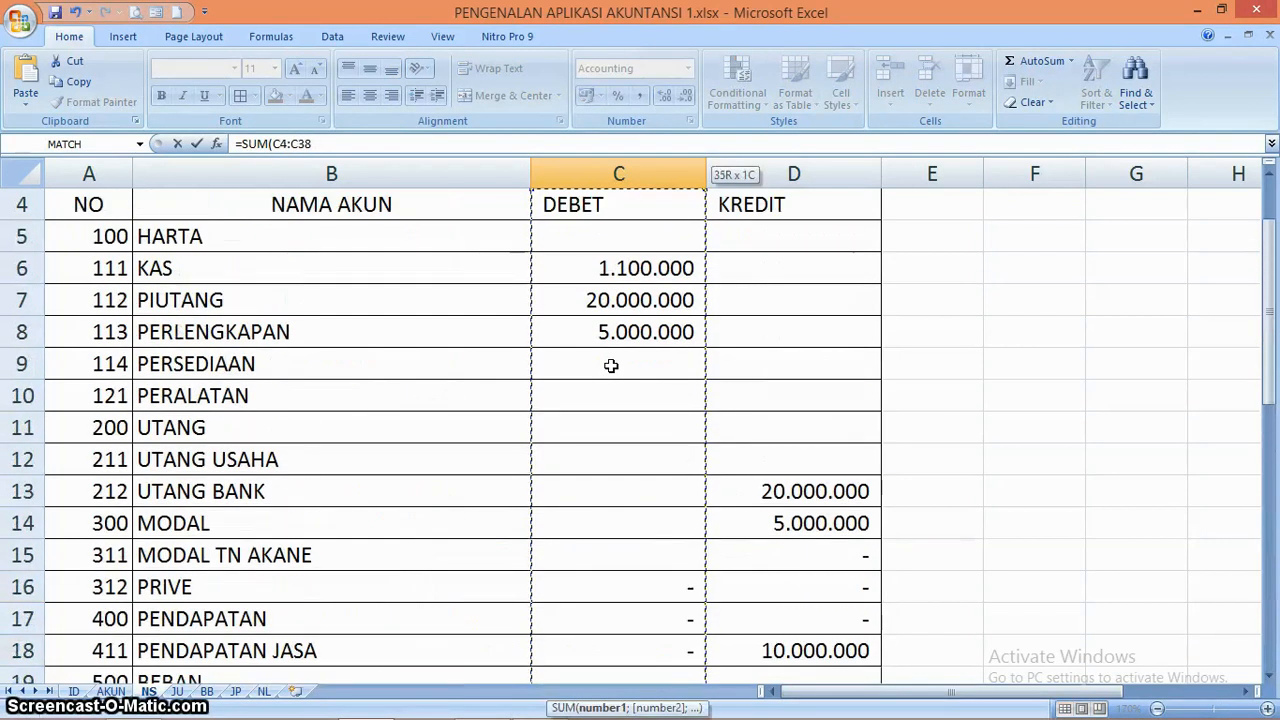
pyautogui.press('Return')
pyautogui.press('Up')
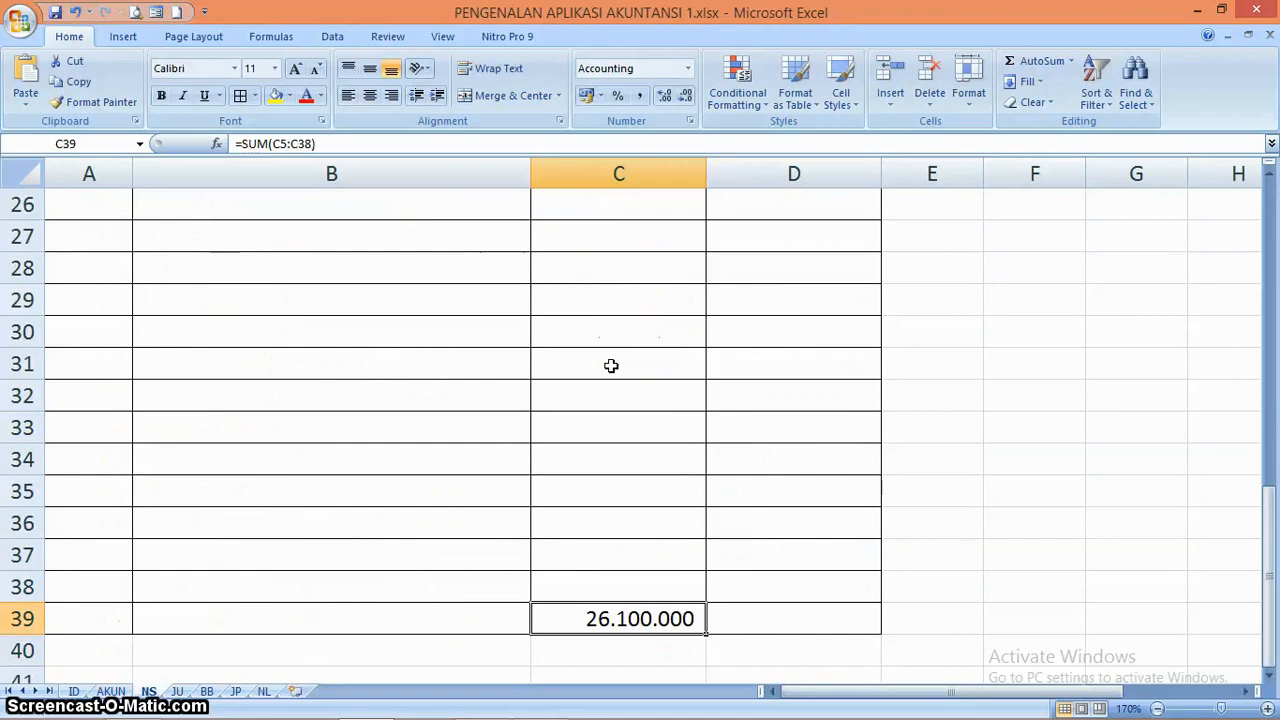
# Copy the DEBET total formula from C39 into D39 to total the KREDIT column
pyautogui.hotkey('ctrl', 'c')
pyautogui.press('Right')
pyautogui.hotkey('ctrl', 'v')
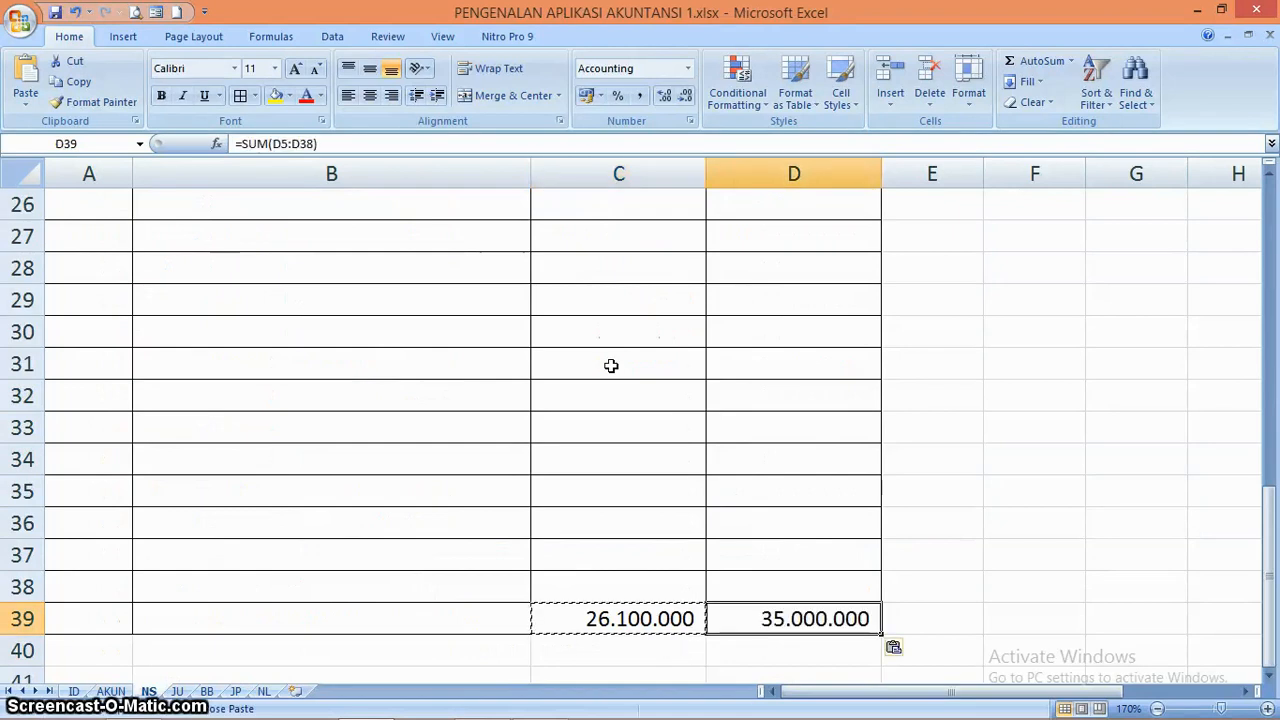
# Set the opening debit balance for KAS in C6 to 12.000.000
pyautogui.press('Up')
pyautogui.press('Up')
pyautogui.press('Up')
pyautogui.press('Up')
pyautogui.press('Up')
pyautogui.press('Up')
pyautogui.press('Up')
pyautogui.press('Up')
pyautogui.press('Up')
pyautogui.press('Up')
pyautogui.press('Up')
pyautogui.press('Up')
pyautogui.press('Up')
pyautogui.press('Up')
pyautogui.press('Up')
pyautogui.press('Up')
pyautogui.press('Up')
pyautogui.press('Up')
pyautogui.press('Up')
pyautogui.press('Up')
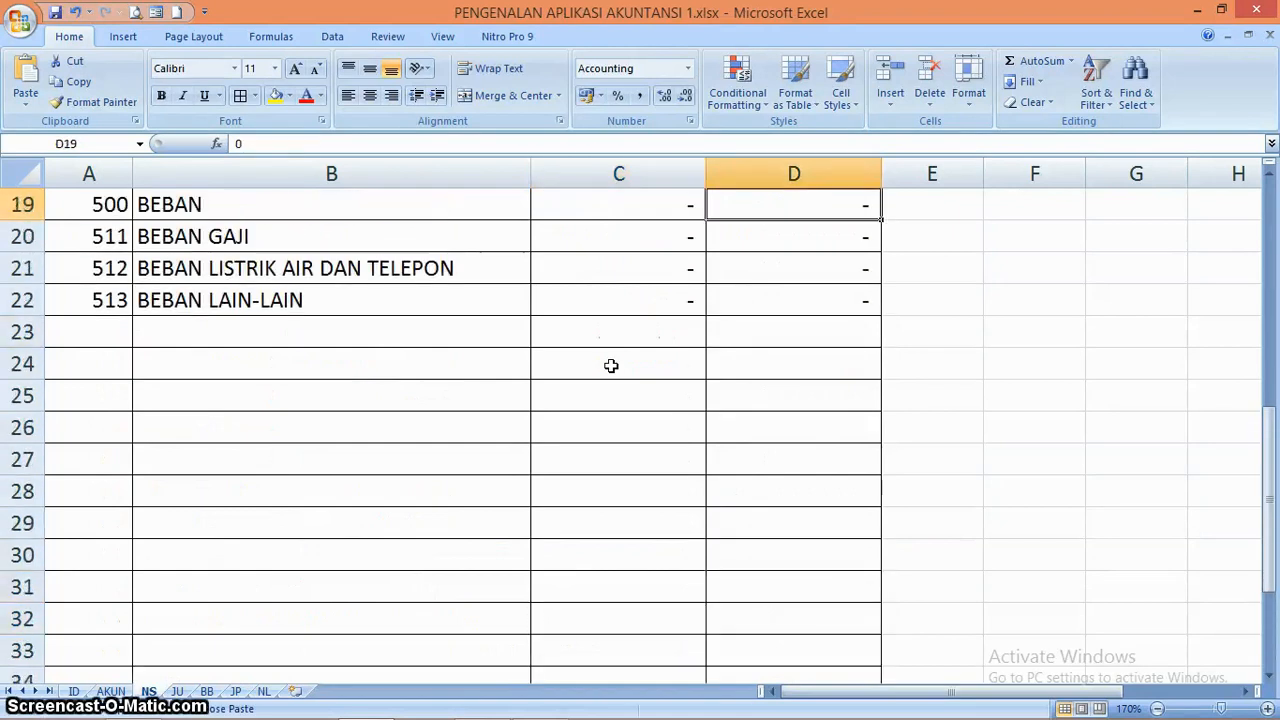
pyautogui.press('Up')
pyautogui.press('Up')
pyautogui.press('Up')
pyautogui.press('Up')
pyautogui.press('Up')
pyautogui.press('Up')
pyautogui.press('Up')
pyautogui.press('Up')
pyautogui.press('Up')
pyautogui.press('Up')
pyautogui.press('Up')
pyautogui.press('Up')
pyautogui.press('Up')
pyautogui.press('Up')
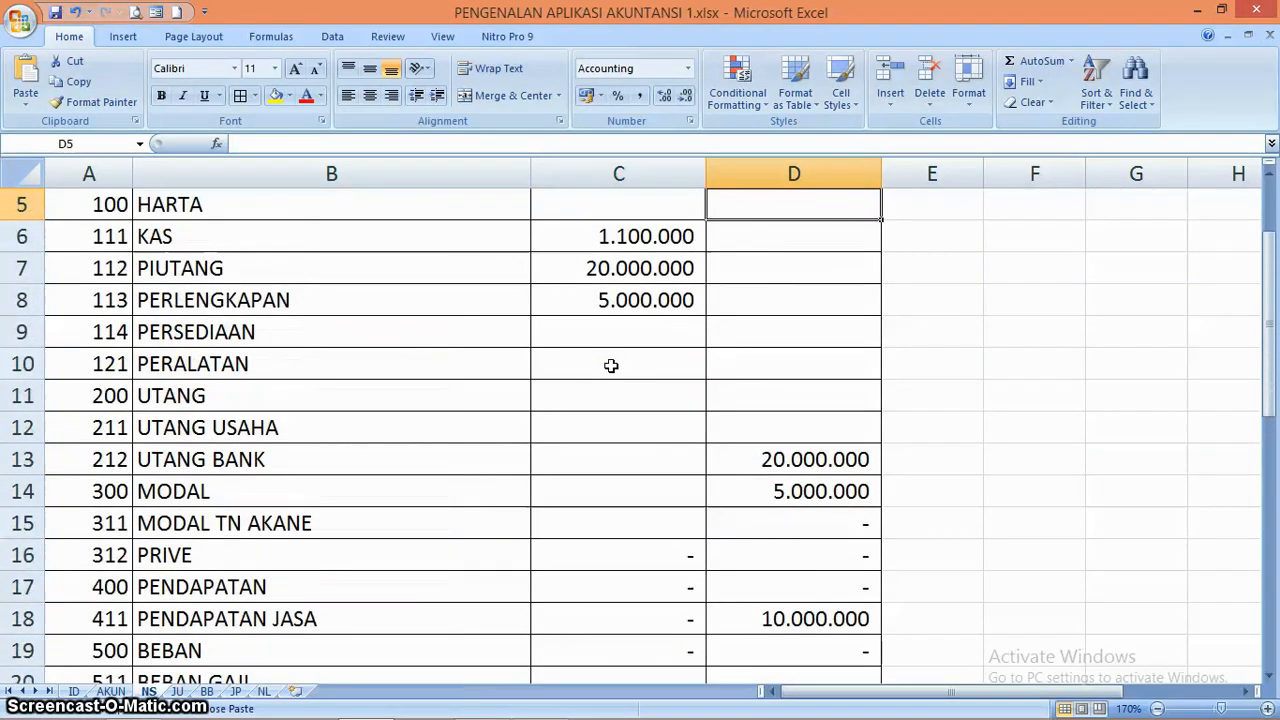
pyautogui.press('Up')
pyautogui.press('Down')
pyautogui.press('Down')
pyautogui.press('Left')
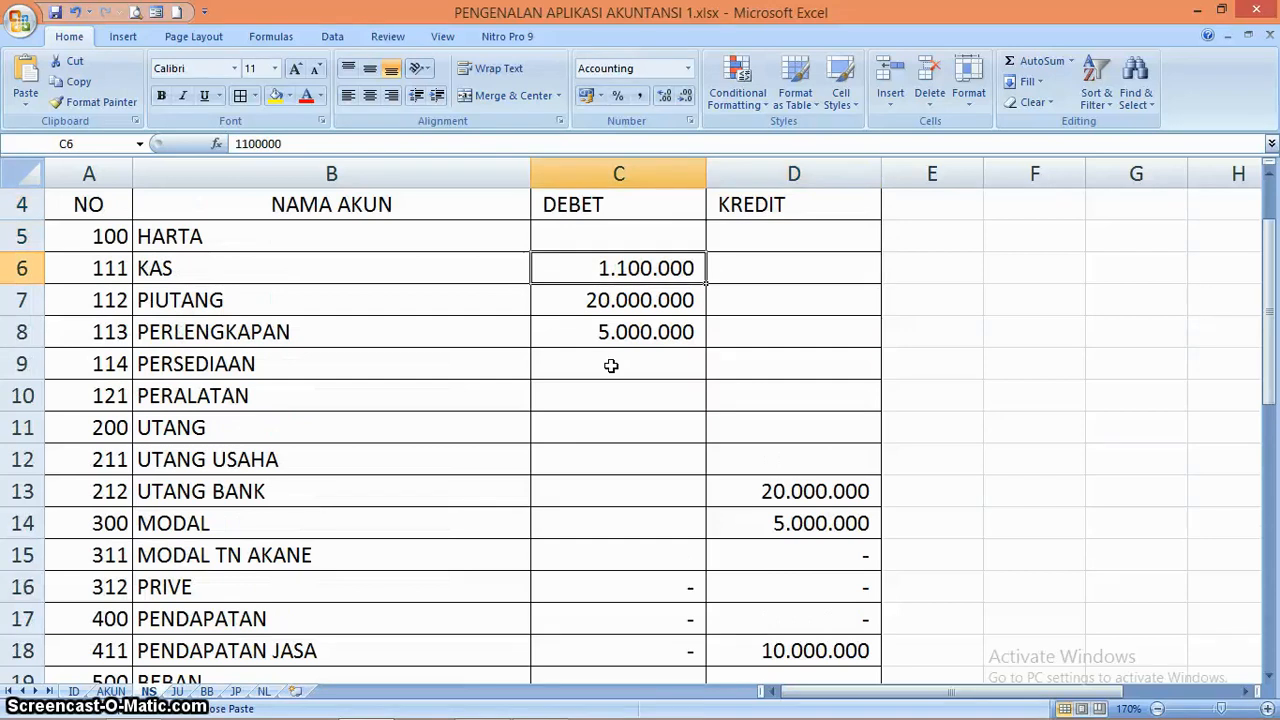
pyautogui.write('12000000')
pyautogui.press('Return')
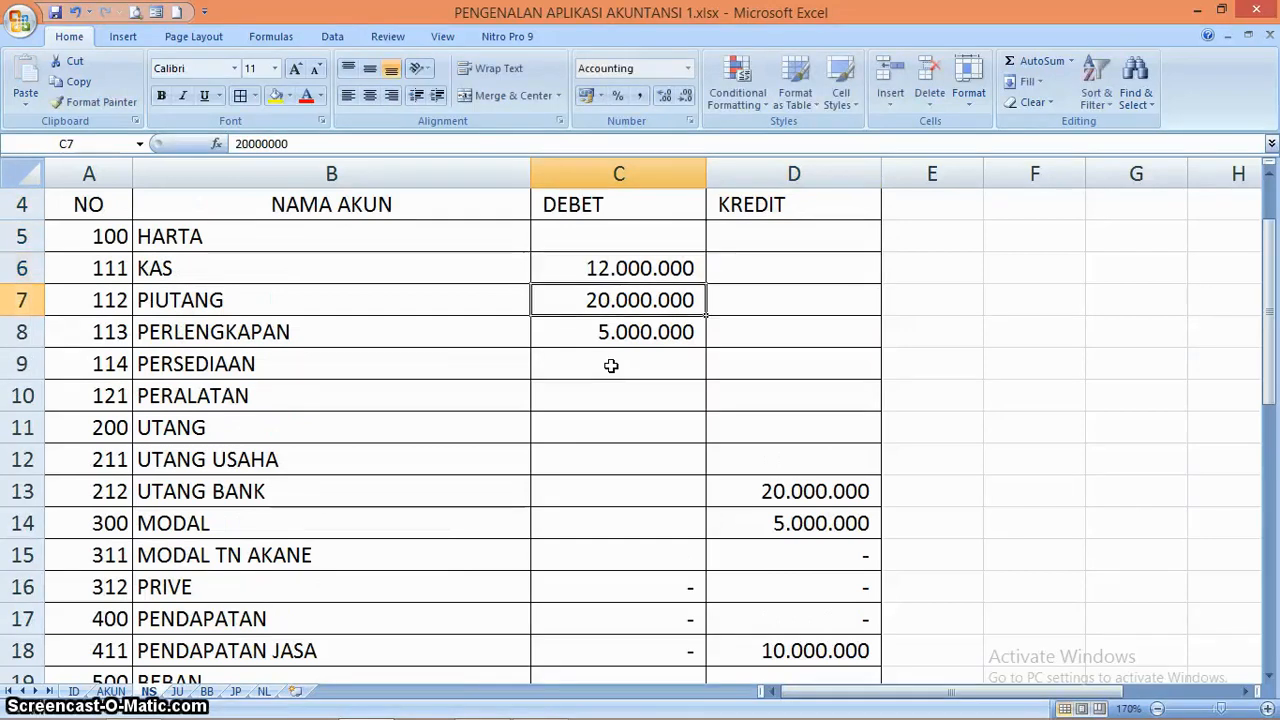
# Compare the DEBET and KREDIT totals in row 39 of the opening balance sheet
pyautogui.press('Down')
pyautogui.press('Down')
pyautogui.press('Down')
pyautogui.press('Down')
pyautogui.press('Down')
pyautogui.press('Down')
pyautogui.press('Down')
pyautogui.press('Down')
pyautogui.press('Down')
pyautogui.press('Down')
pyautogui.press('Down')
pyautogui.press('Down')
pyautogui.press('Down')
pyautogui.press('Down')
pyautogui.press('Down')
pyautogui.press('Down')
pyautogui.press('Down')
pyautogui.press('Down')
pyautogui.press('Down')
pyautogui.press('Down')
pyautogui.press('Down')
pyautogui.press('Down')
pyautogui.press('Down')
pyautogui.press('Down')
pyautogui.press('Down')
pyautogui.press('Down')
pyautogui.press('Down')
pyautogui.press('Down')
pyautogui.press('Down')
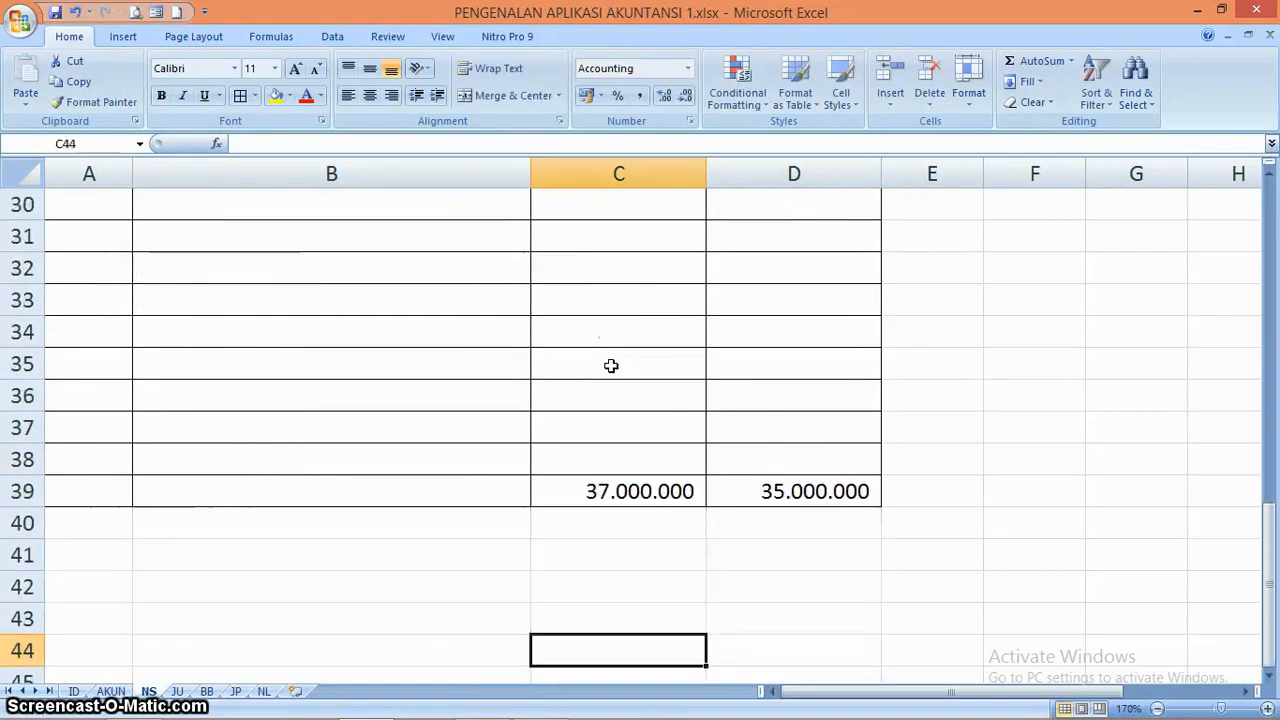
pyautogui.press('Up')
pyautogui.press('Up')
pyautogui.press('Up')
pyautogui.press('Up')
pyautogui.press('Up')
pyautogui.press('Up')
# Set the opening credit balance for MODAL in D14 to 7.000.000 and compare the DEBET and KREDIT totals in row 39
pyautogui.press('Down')
pyautogui.press('Up')
pyautogui.press('Up')
pyautogui.press('Up')
pyautogui.press('Up')
pyautogui.press('Up')
pyautogui.press('Up')
pyautogui.press('Up')
pyautogui.press('Up')
pyautogui.press('Up')
pyautogui.press('Up')
pyautogui.press('Up')
pyautogui.press('Up')
pyautogui.press('Up')
pyautogui.press('Up')
pyautogui.press('Up')
pyautogui.press('Up')
pyautogui.press('Up')
pyautogui.press('Up')
pyautogui.press('Up')
pyautogui.press('Up')
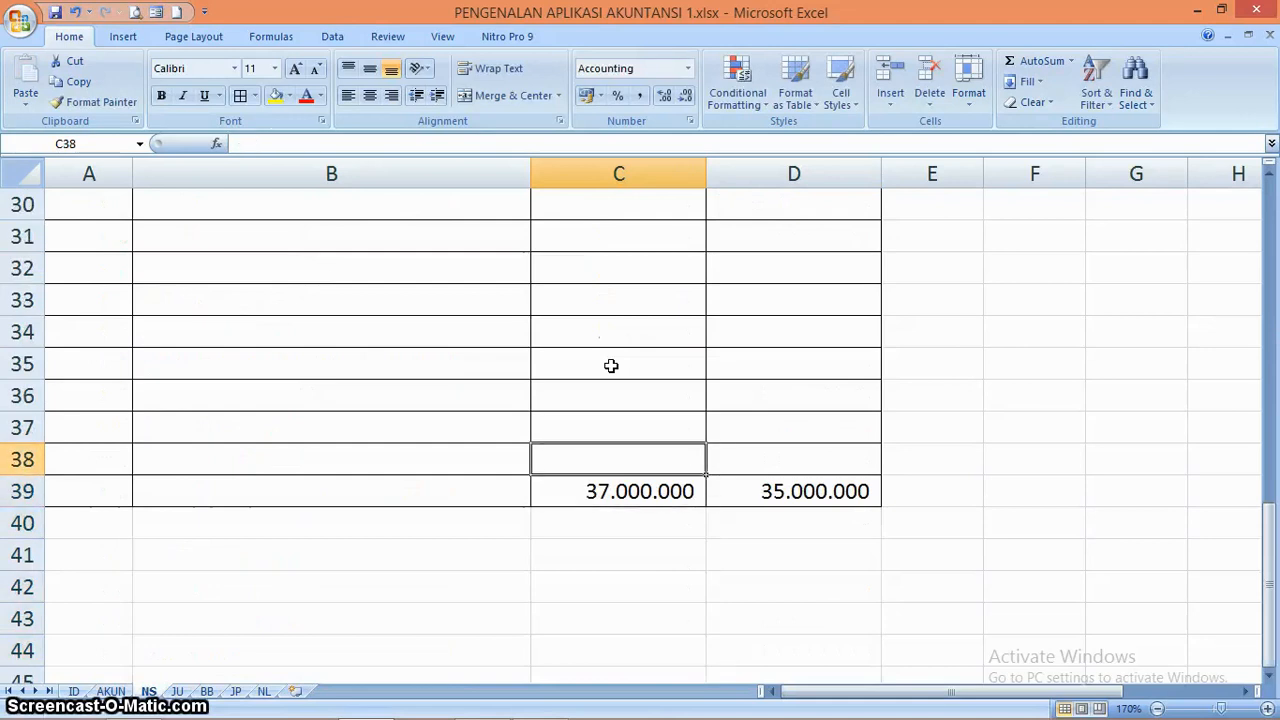
pyautogui.press('Down')
pyautogui.press('Down')
pyautogui.press('Down')
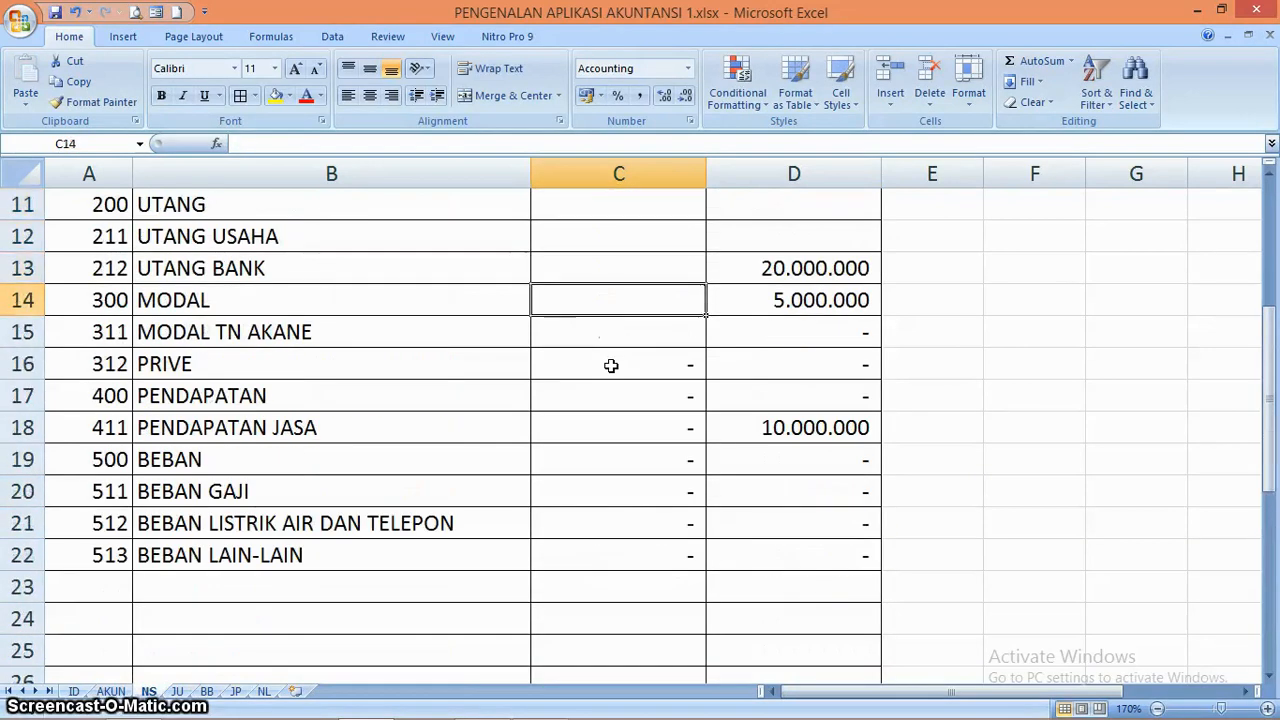
pyautogui.press('Right')
pyautogui.write('700')
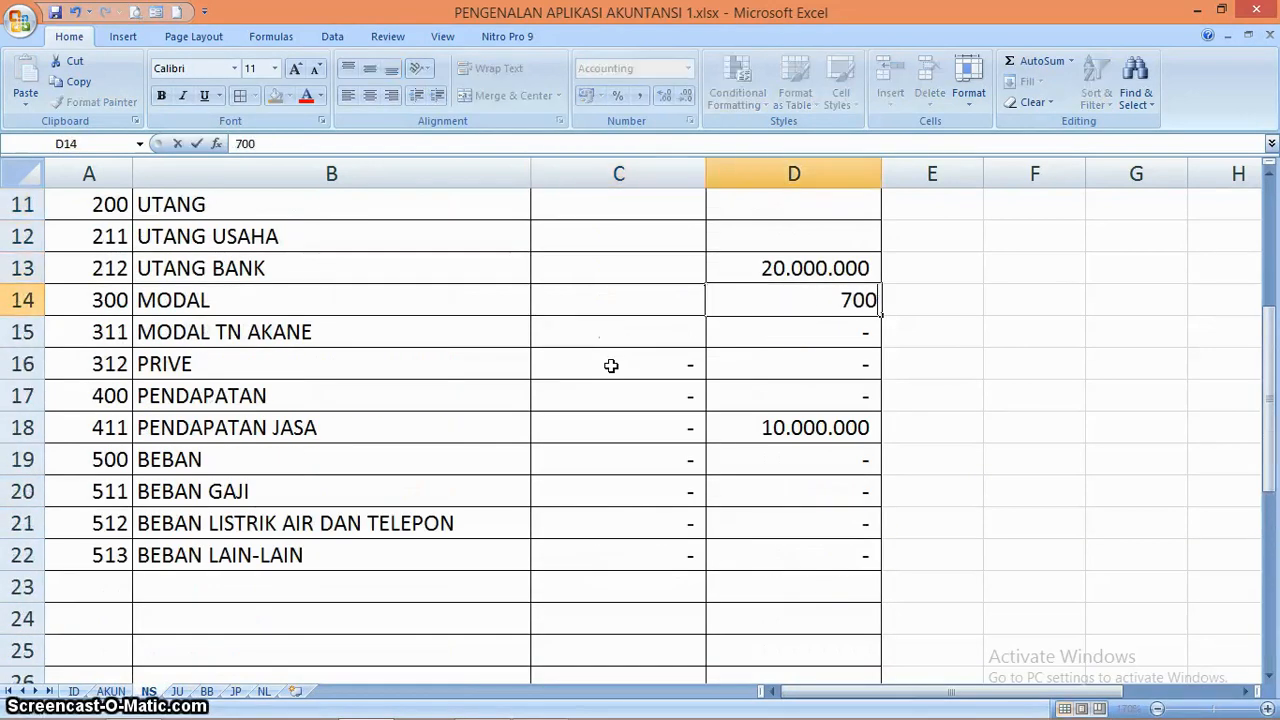
pyautogui.press('Return')
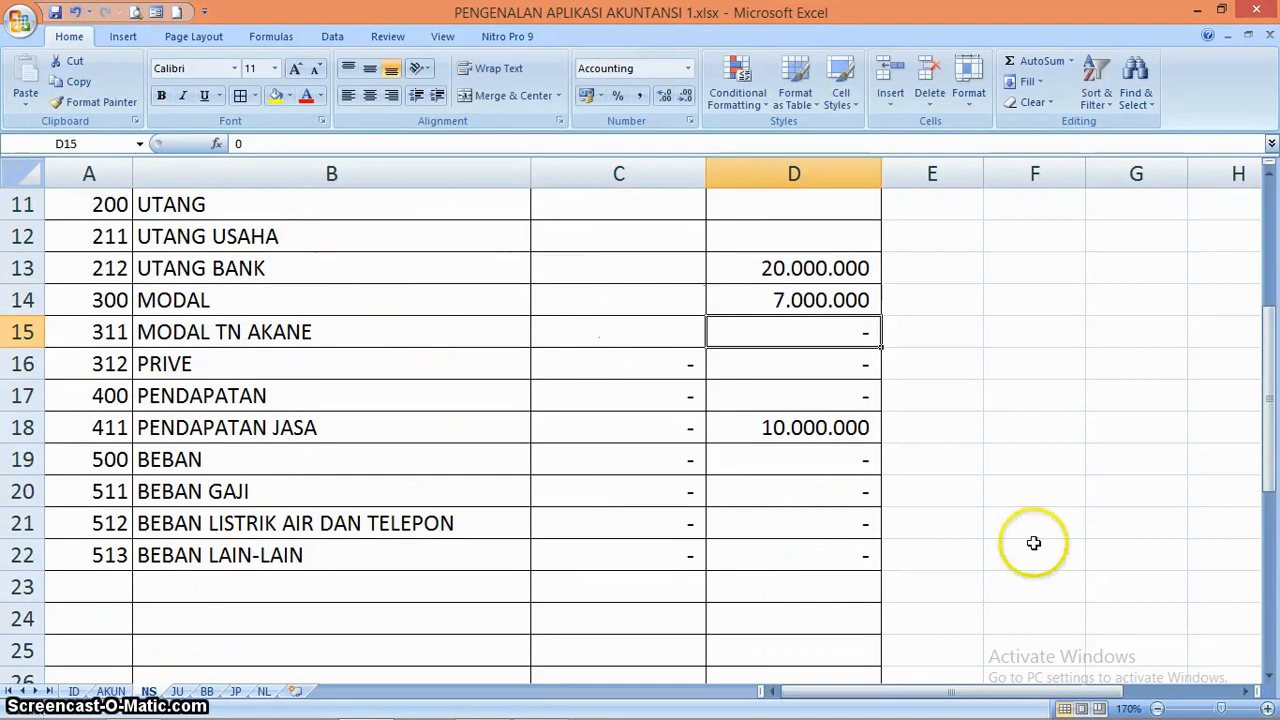
pyautogui.moveTo(1271, 420); pyautogui.dragTo(1272, 638)
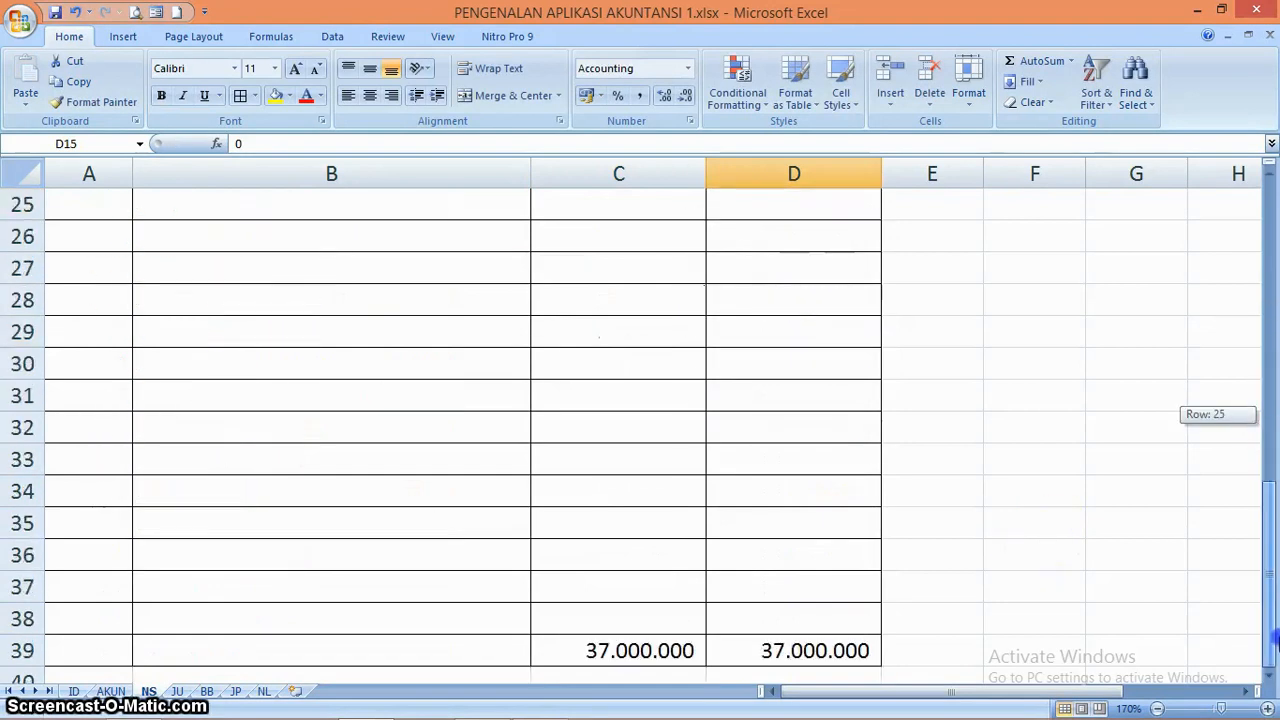
pyautogui.moveTo(1270, 438); pyautogui.dragTo(1269, 185)
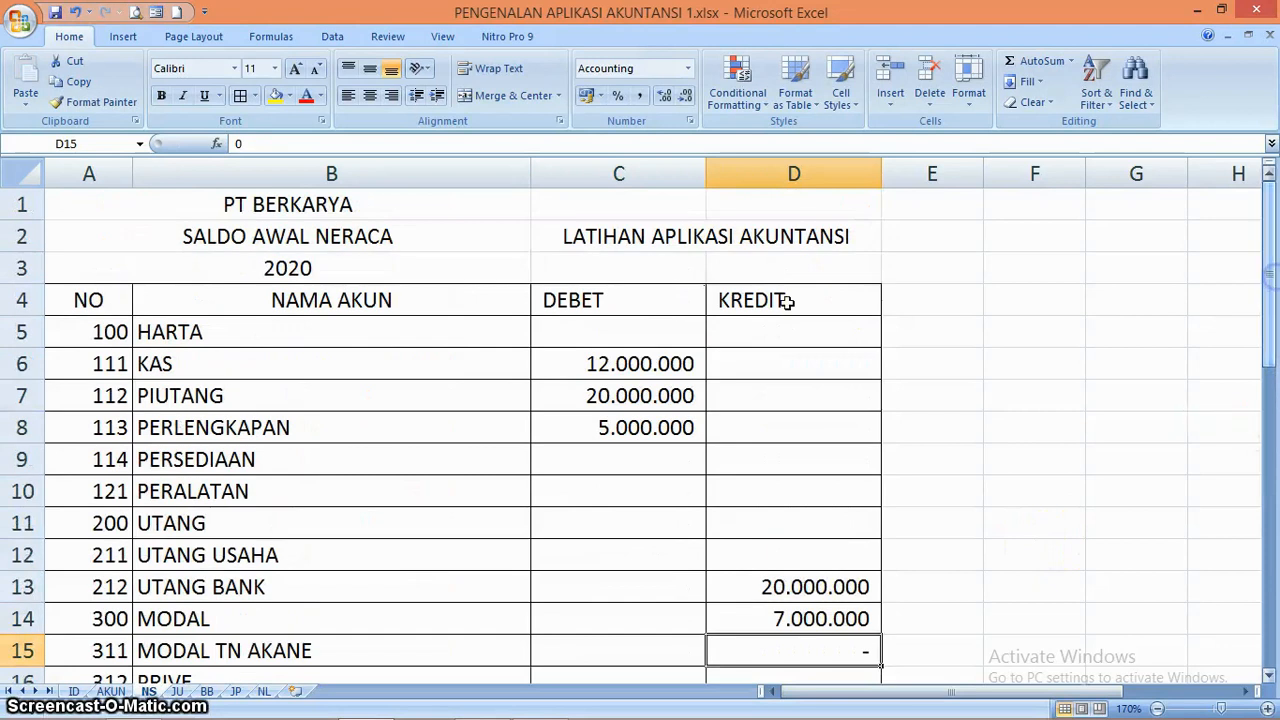
# Go to the NL worksheet and slightly widen column K, the debit column of LABA/RUGI
pyautogui.click(264, 691)
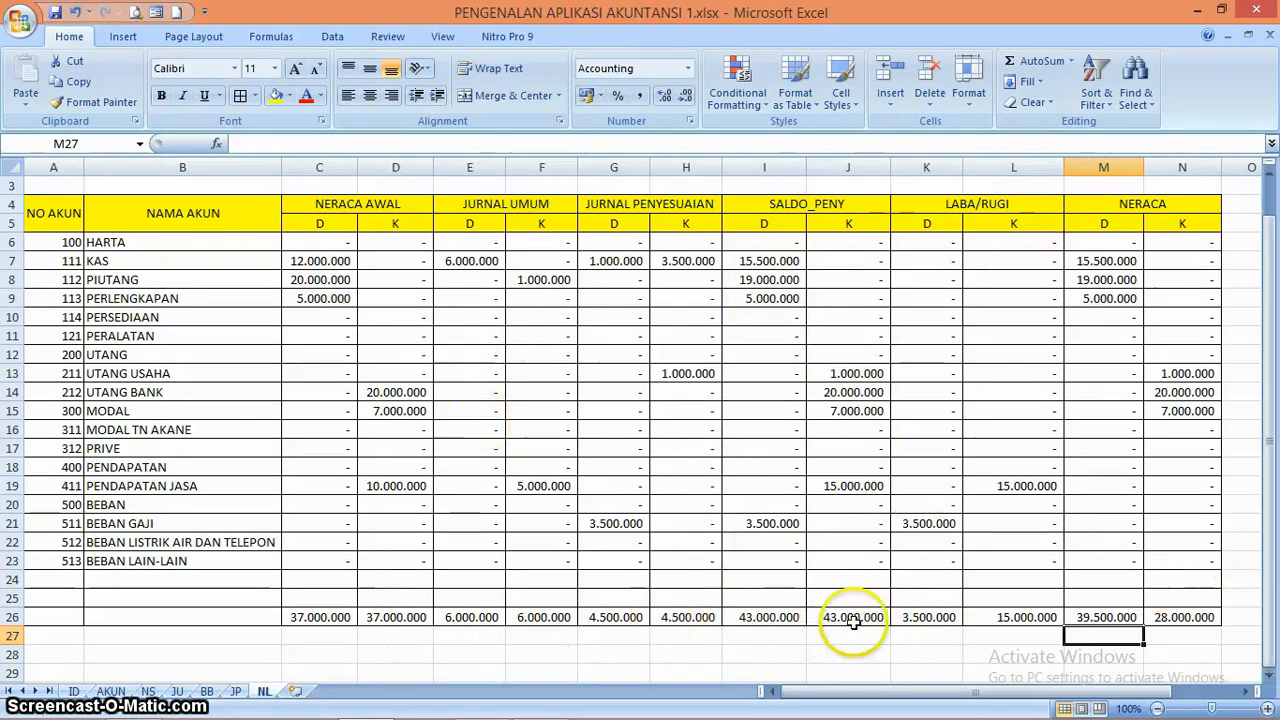
pyautogui.click(942, 645)
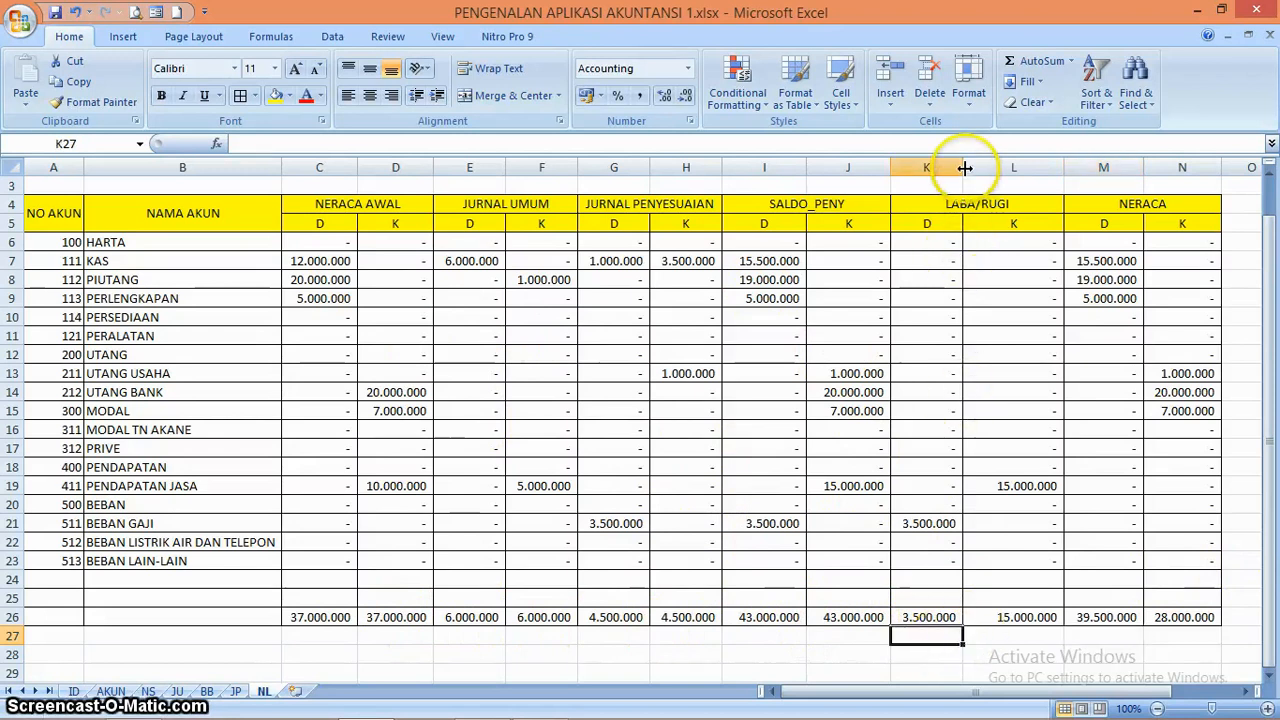
pyautogui.moveTo(964, 168); pyautogui.dragTo(974, 168)
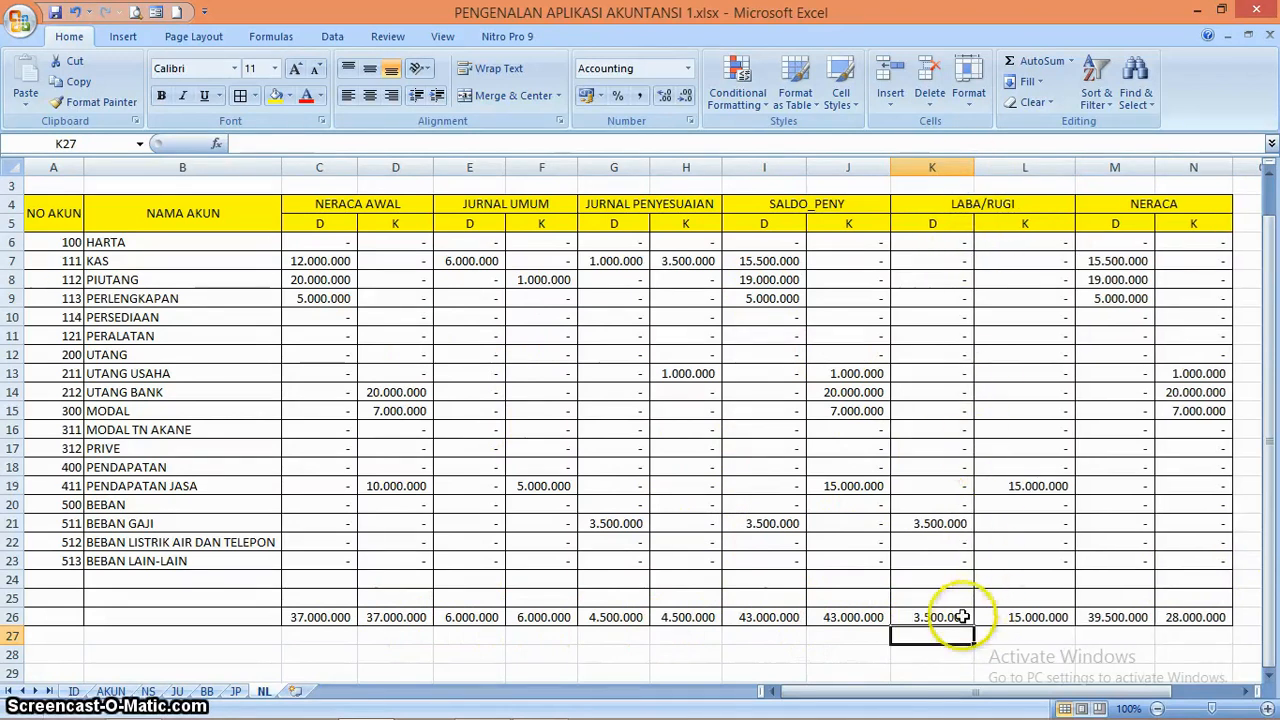
# Examine the SALDO_PENY and LABA/RUGI totals in row 26 of the NL worksheet
pyautogui.press('Return')
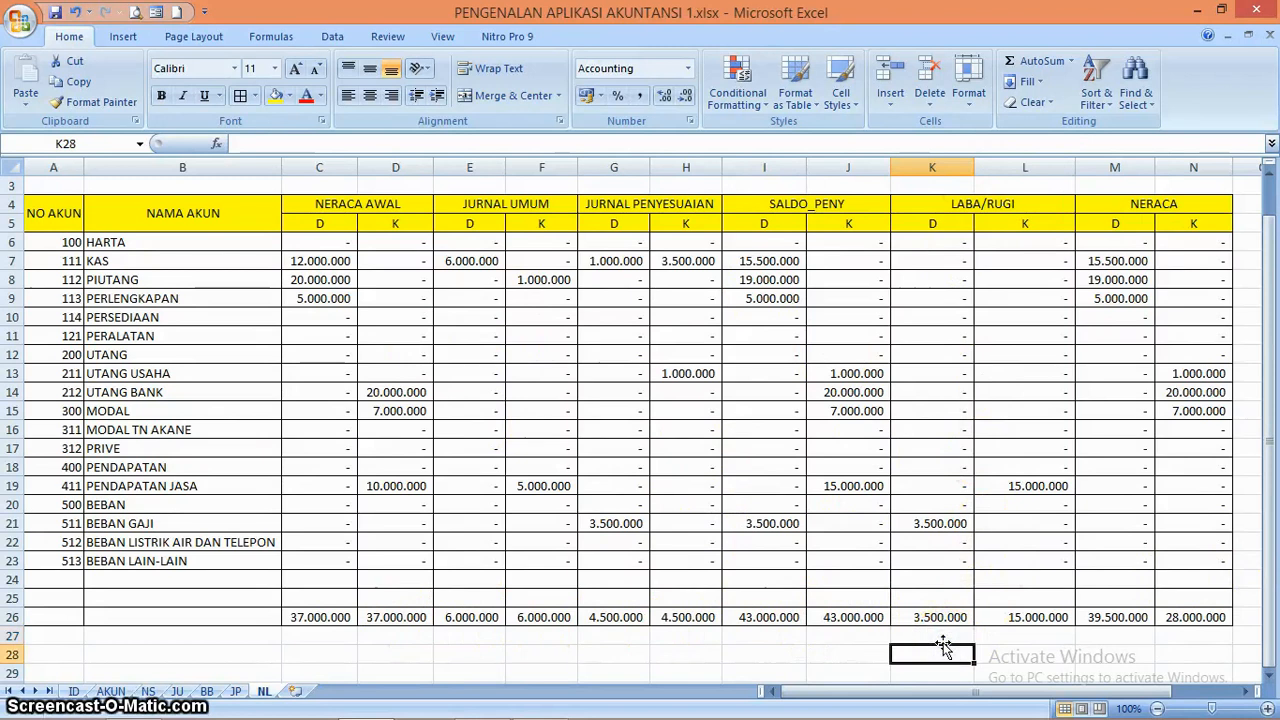
pyautogui.press('Up')
pyautogui.press('Left')
pyautogui.press('Up')
pyautogui.press('Left')
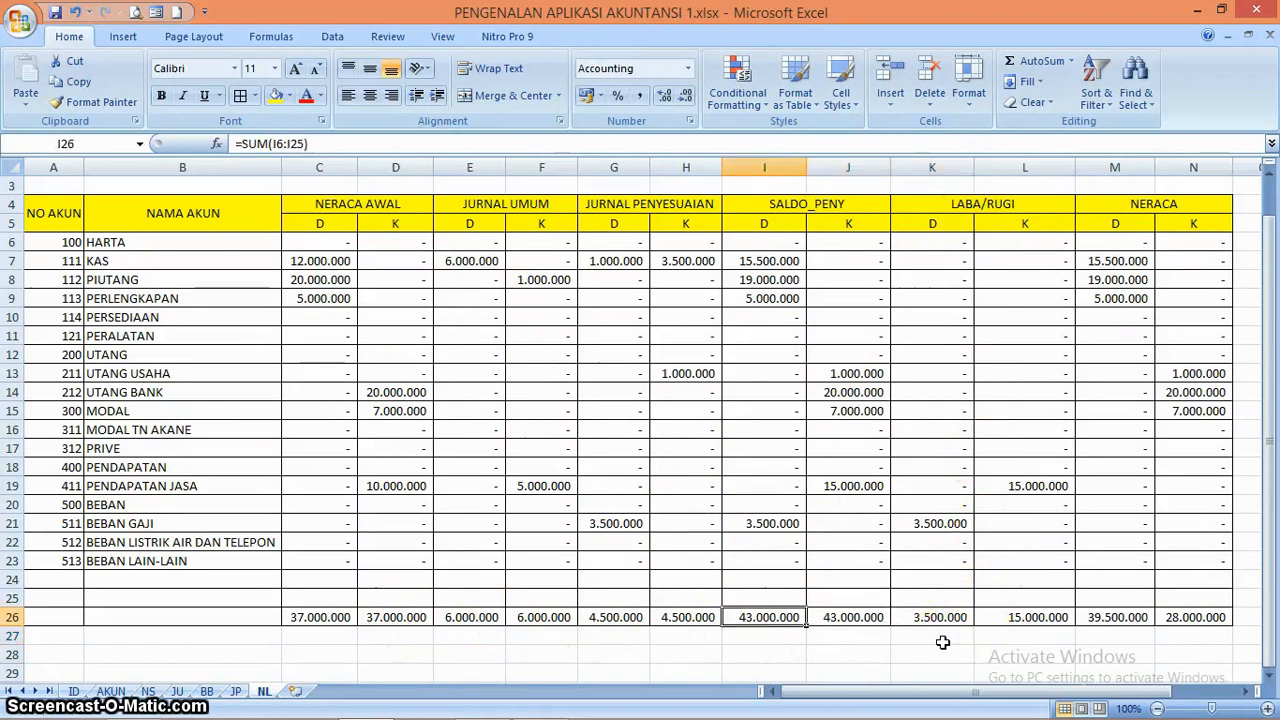
pyautogui.press('Right')
pyautogui.press('Right')
pyautogui.press('Down')
pyautogui.press('Down')
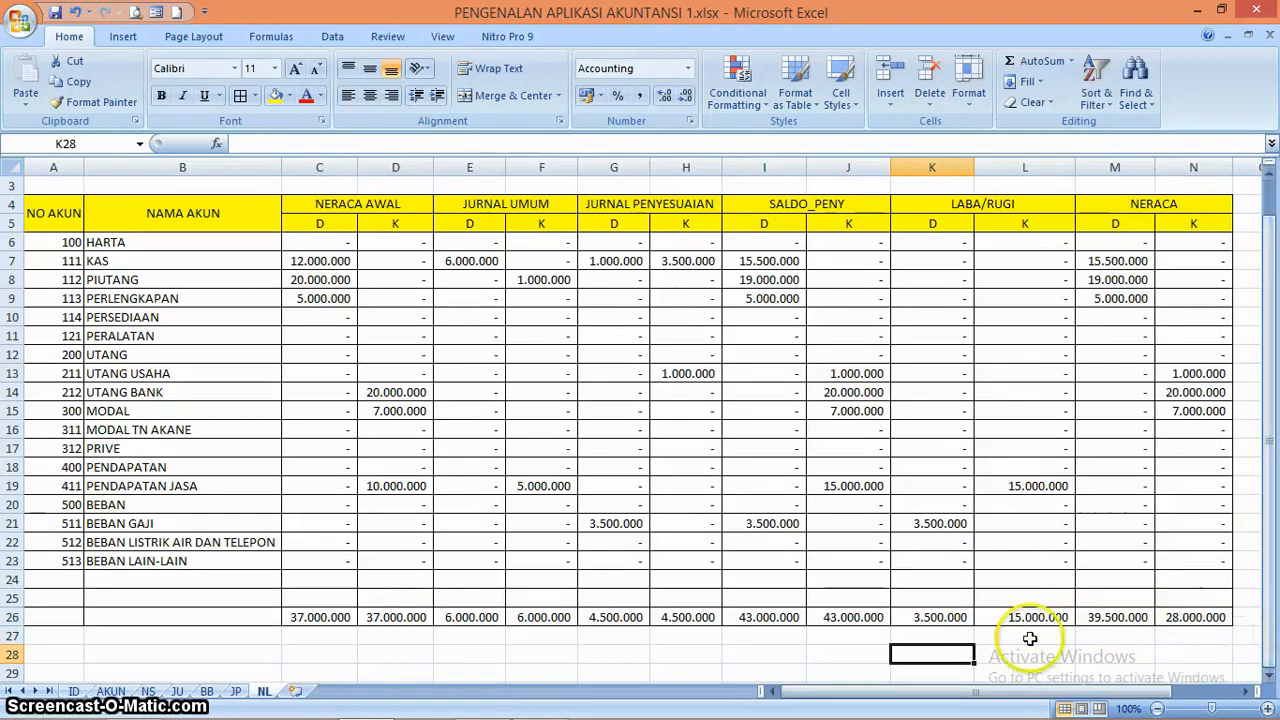
# Enter an IF formula in K27, below the LABA/RUGI debit total, that returns L26-K26 when L26-K26>0
pyautogui.click(955, 636)
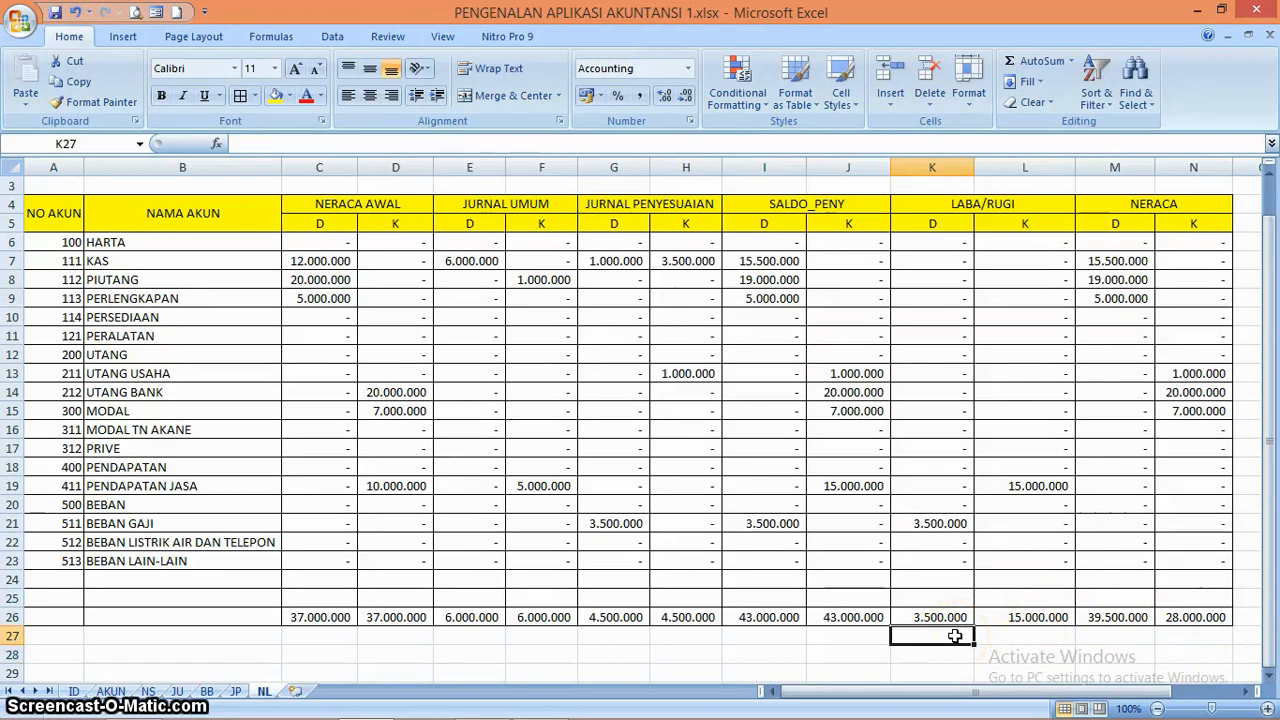
pyautogui.write('=')
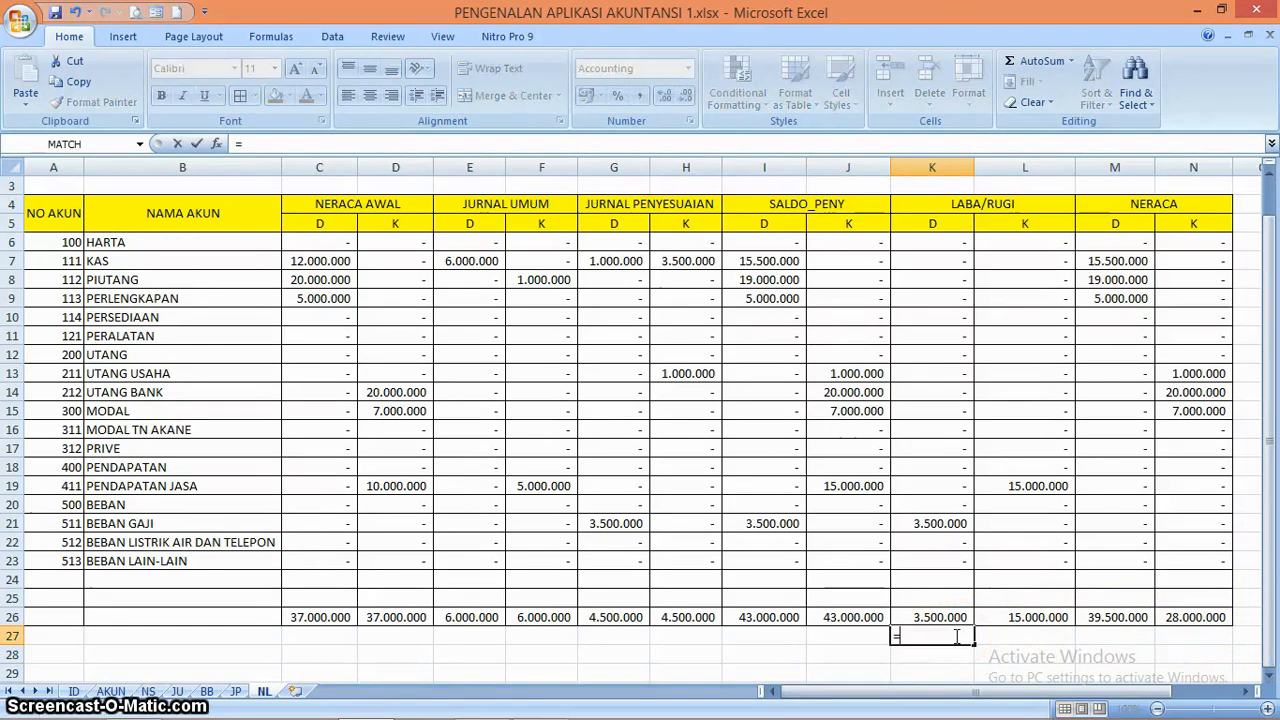
pyautogui.write('if')
pyautogui.press('Tab')
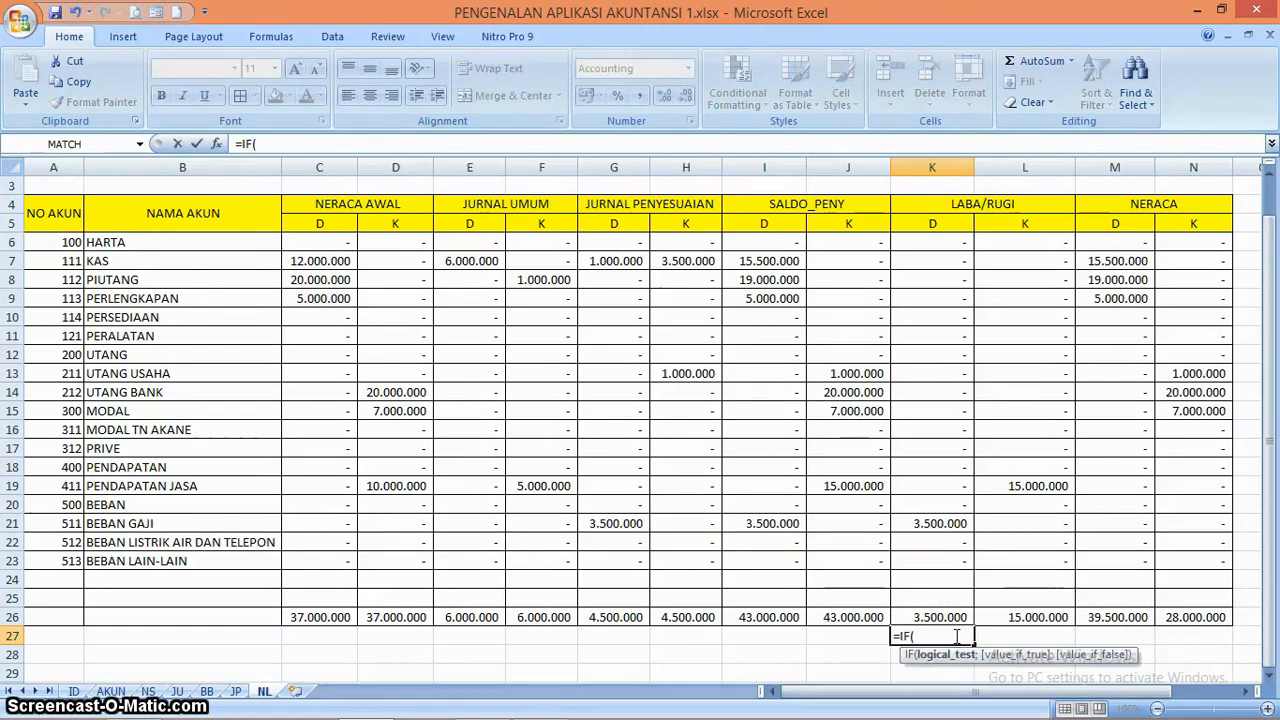
pyautogui.click(1010, 620)
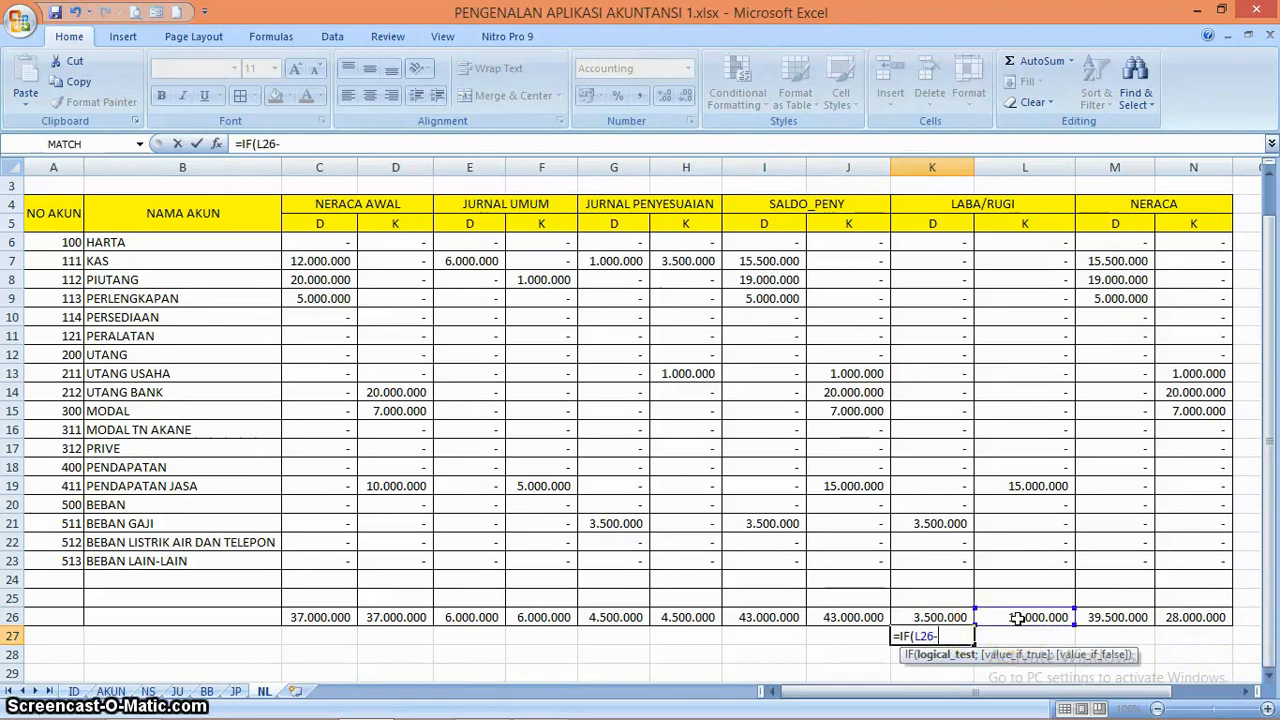
pyautogui.click(942, 617)
pyautogui.write('>')
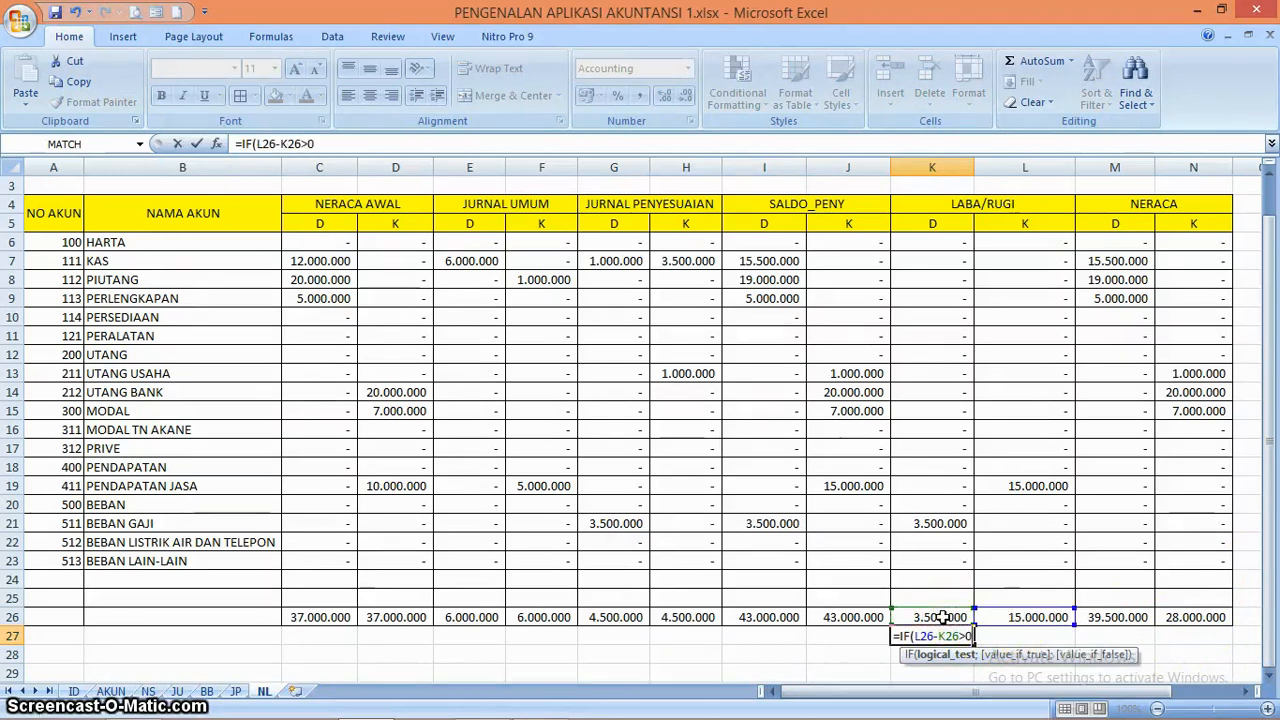
pyautogui.write('0;')
pyautogui.click(1020, 617)
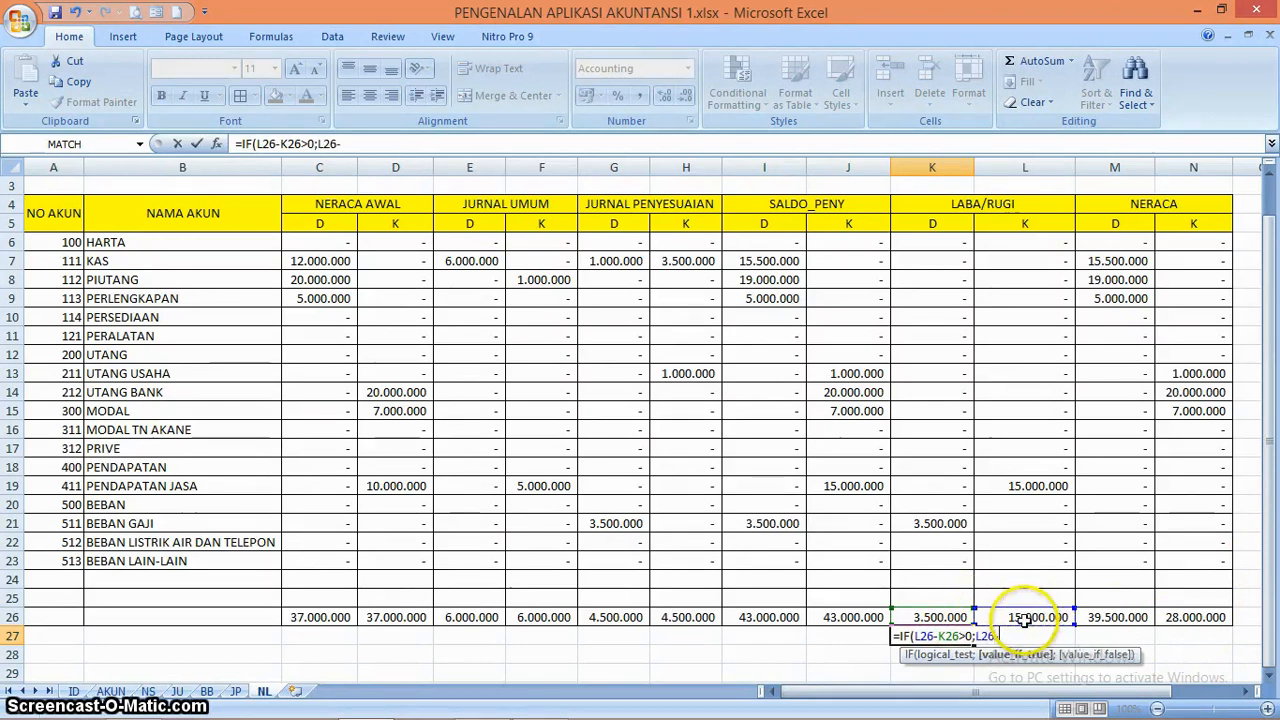
pyautogui.write('-')
pyautogui.click(943, 617)
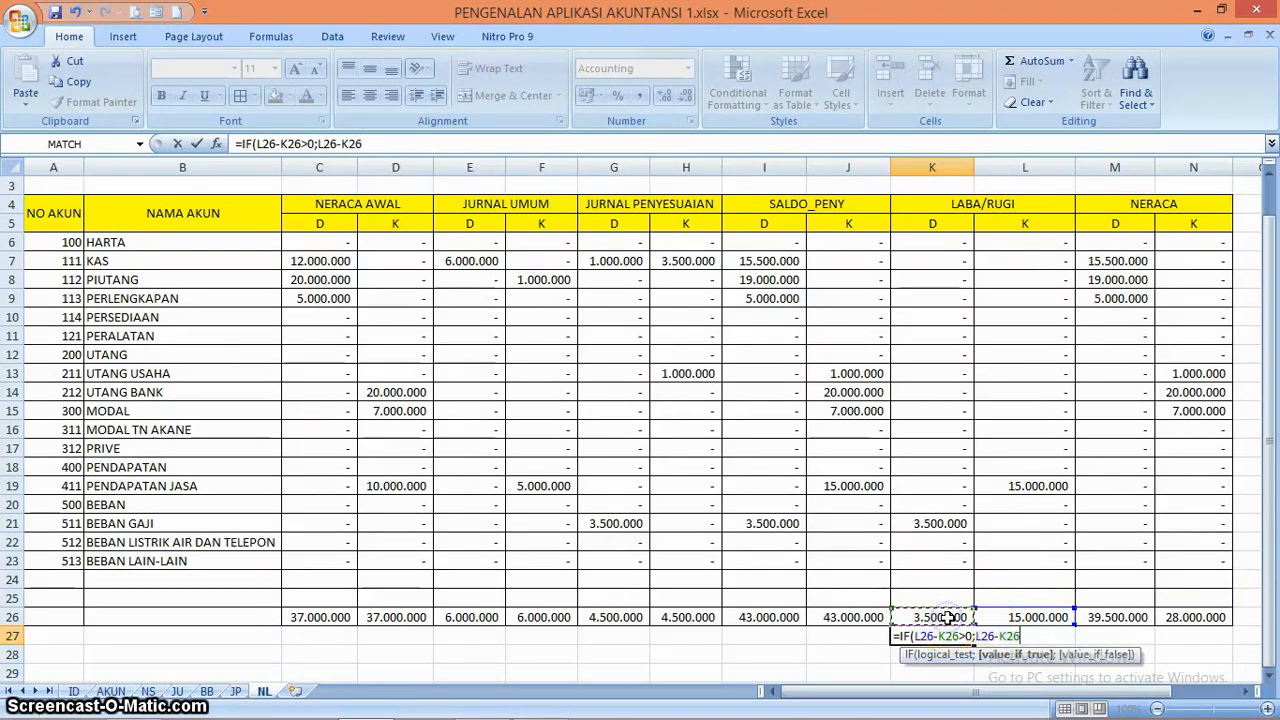
pyautogui.write(')')
pyautogui.press('Return')
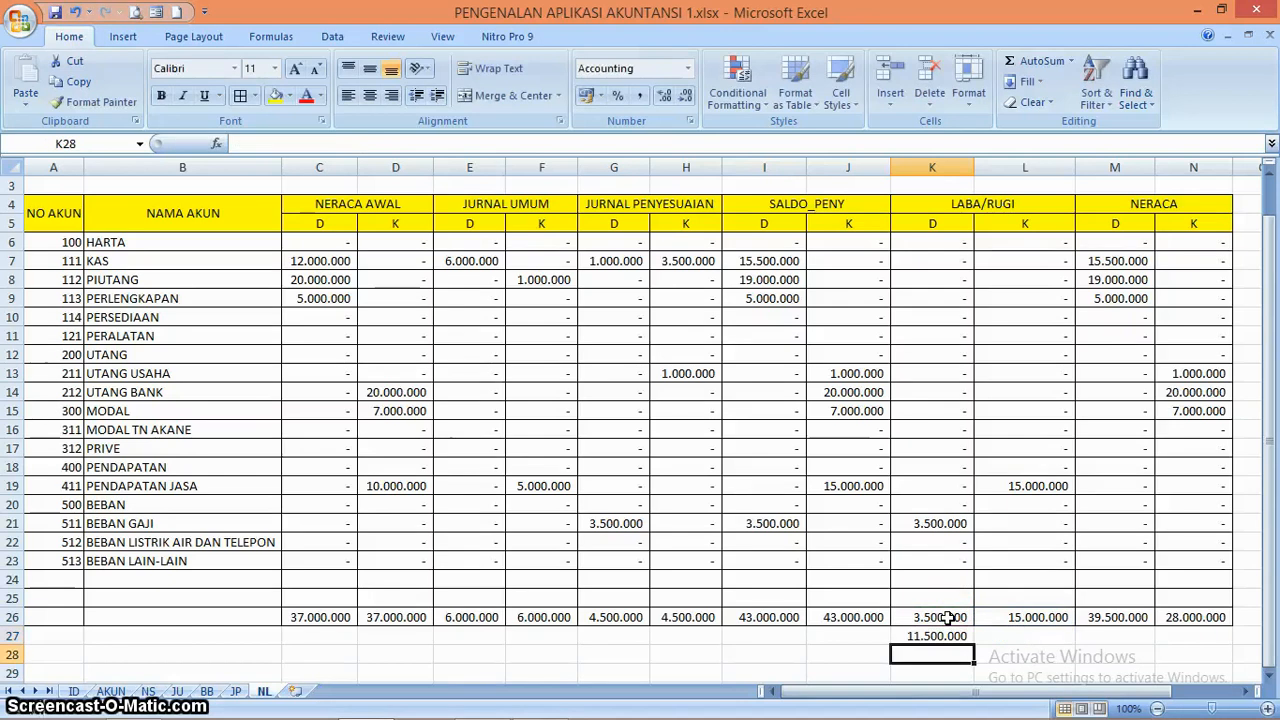
# Total the LABA/RUGI debit side in K28 with the formula =SUM(K26:K27)
pyautogui.click(955, 656)
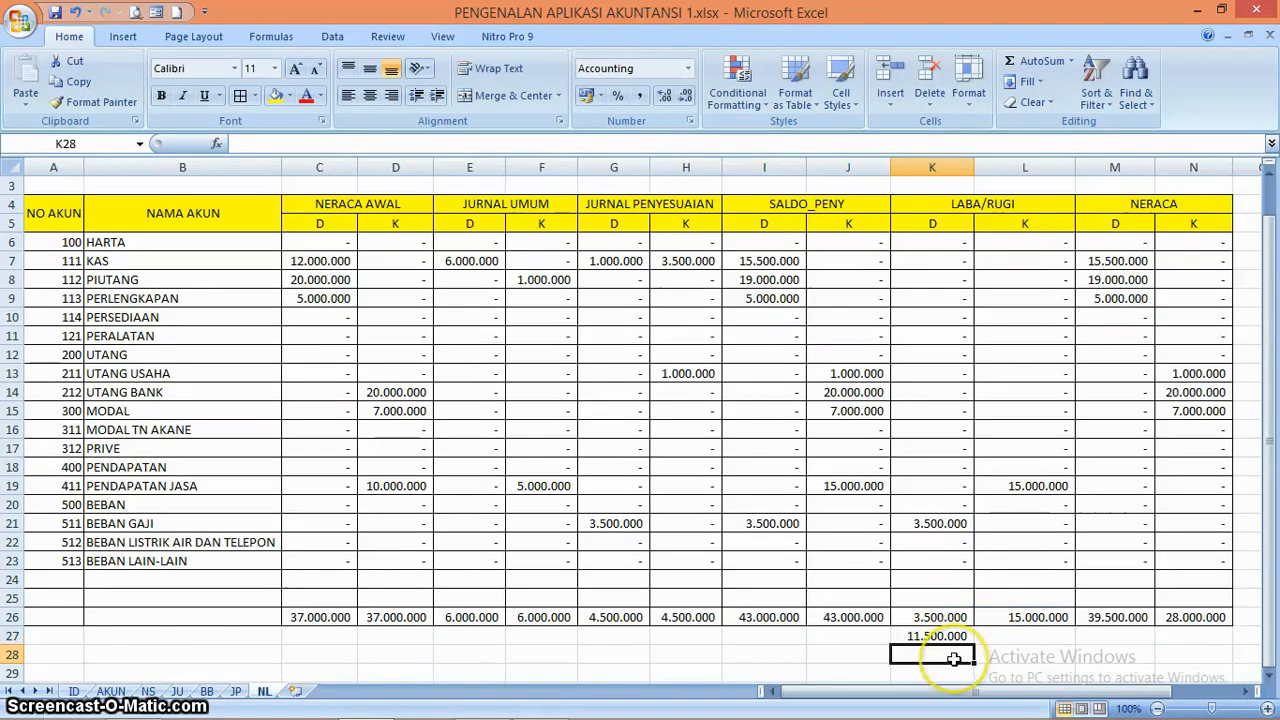
pyautogui.write('=SUM(')
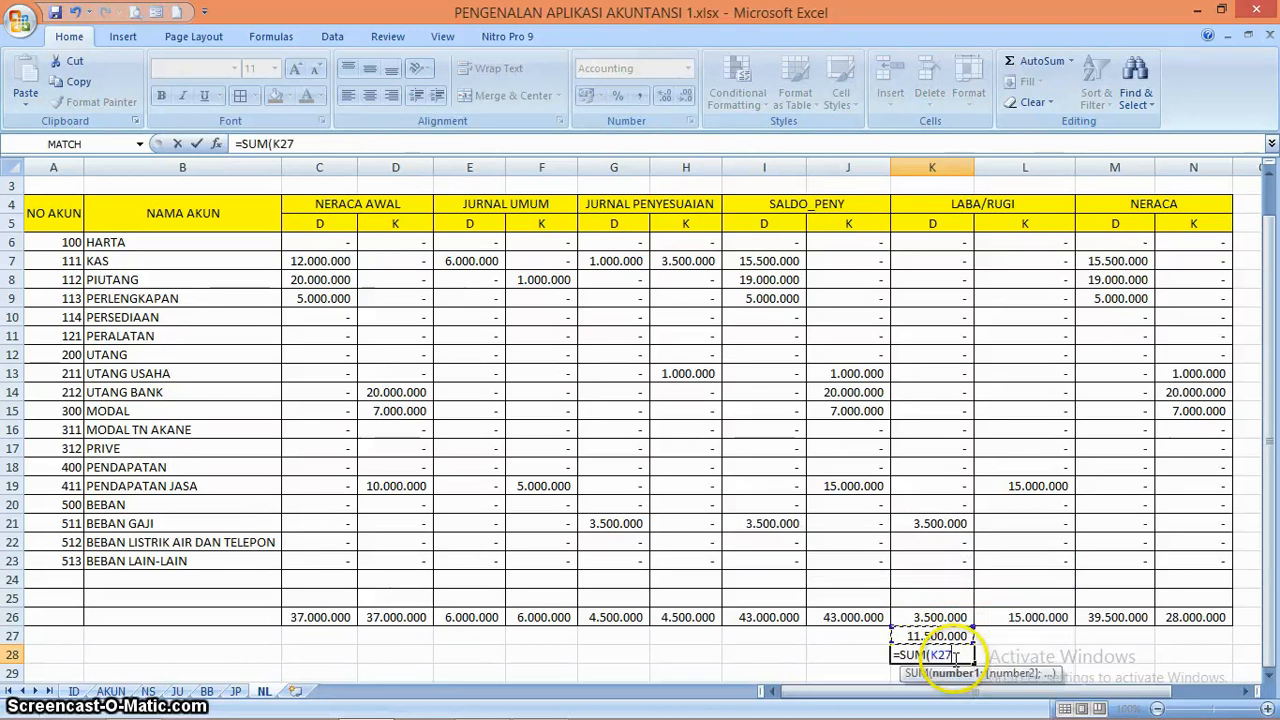
pyautogui.hotkey('shift', 'Up')
pyautogui.press('Return')
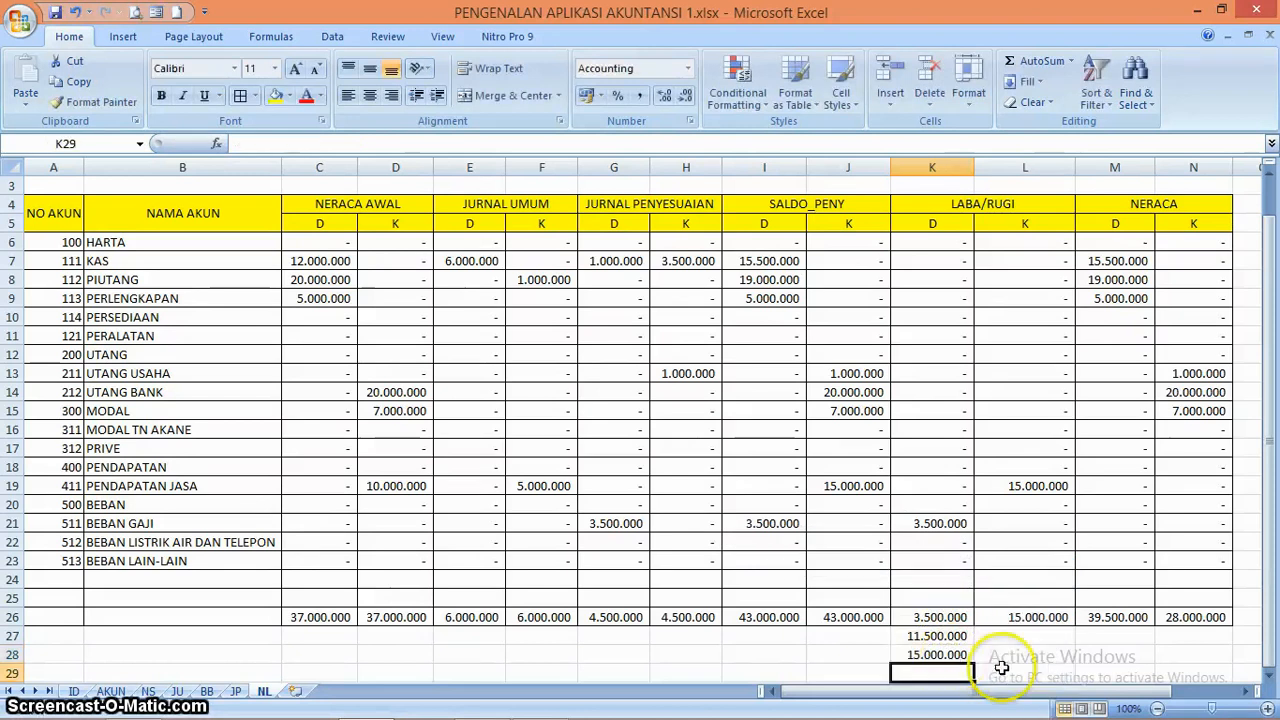
# Enter the formula =IF(K26-L26>0;K26-L26;0) in L27, below the LABA/RUGI credit total
pyautogui.click(1059, 659)
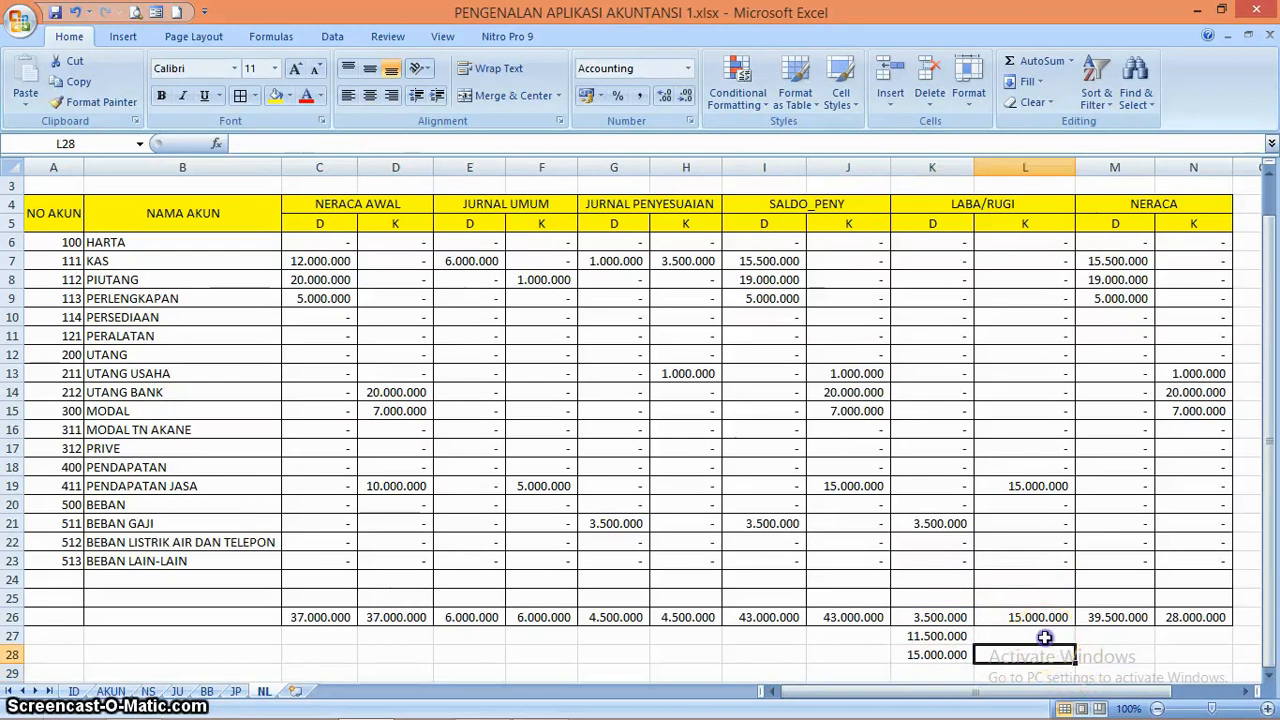
pyautogui.click(1044, 637)
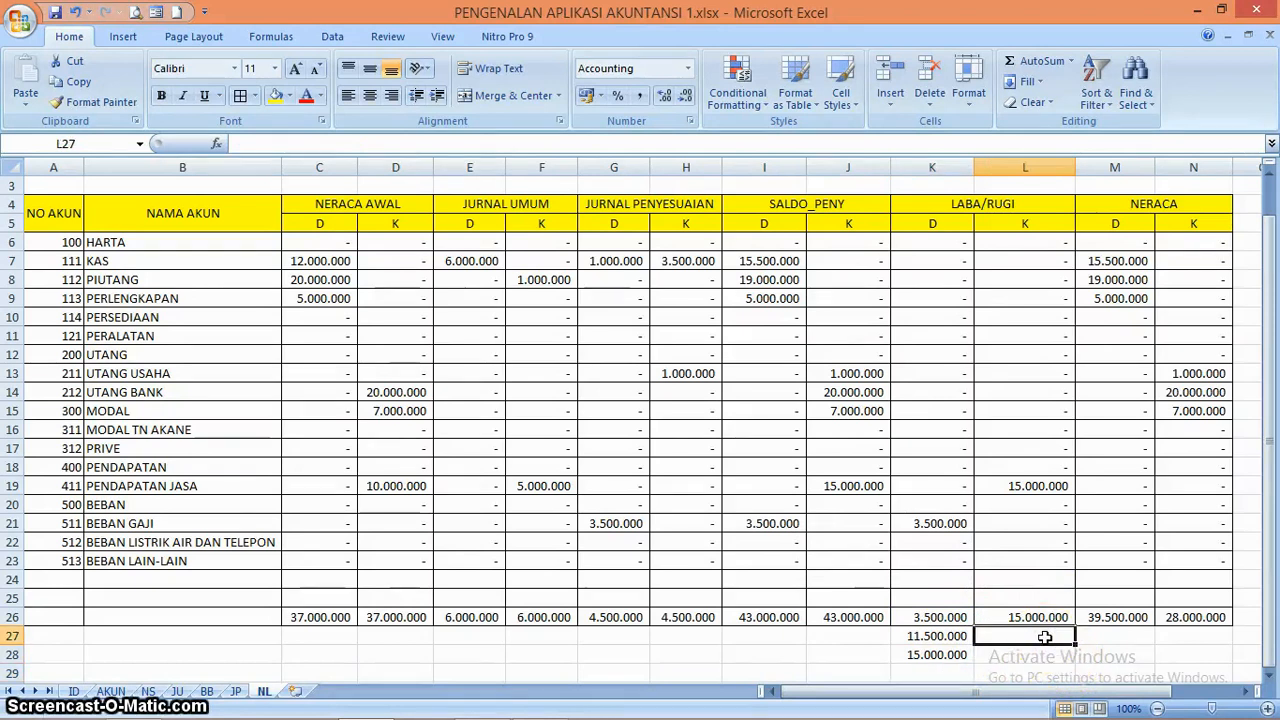
pyautogui.write('=')
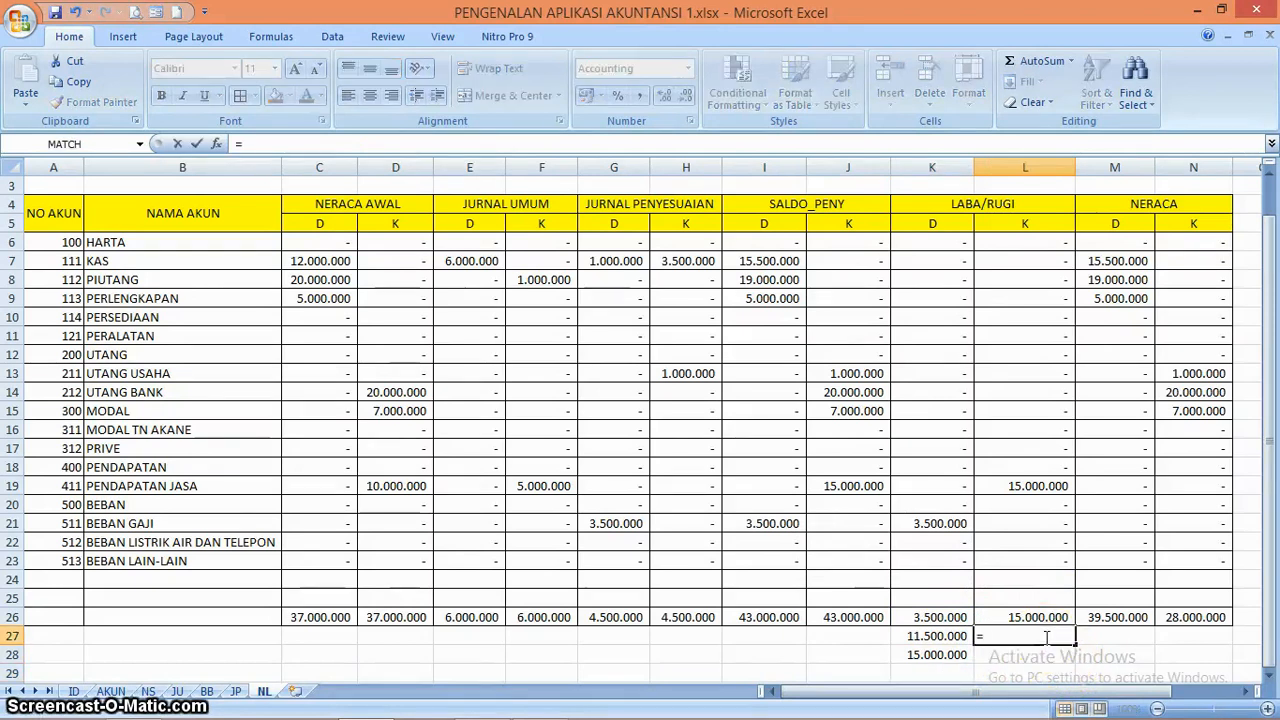
pyautogui.write('IF(')
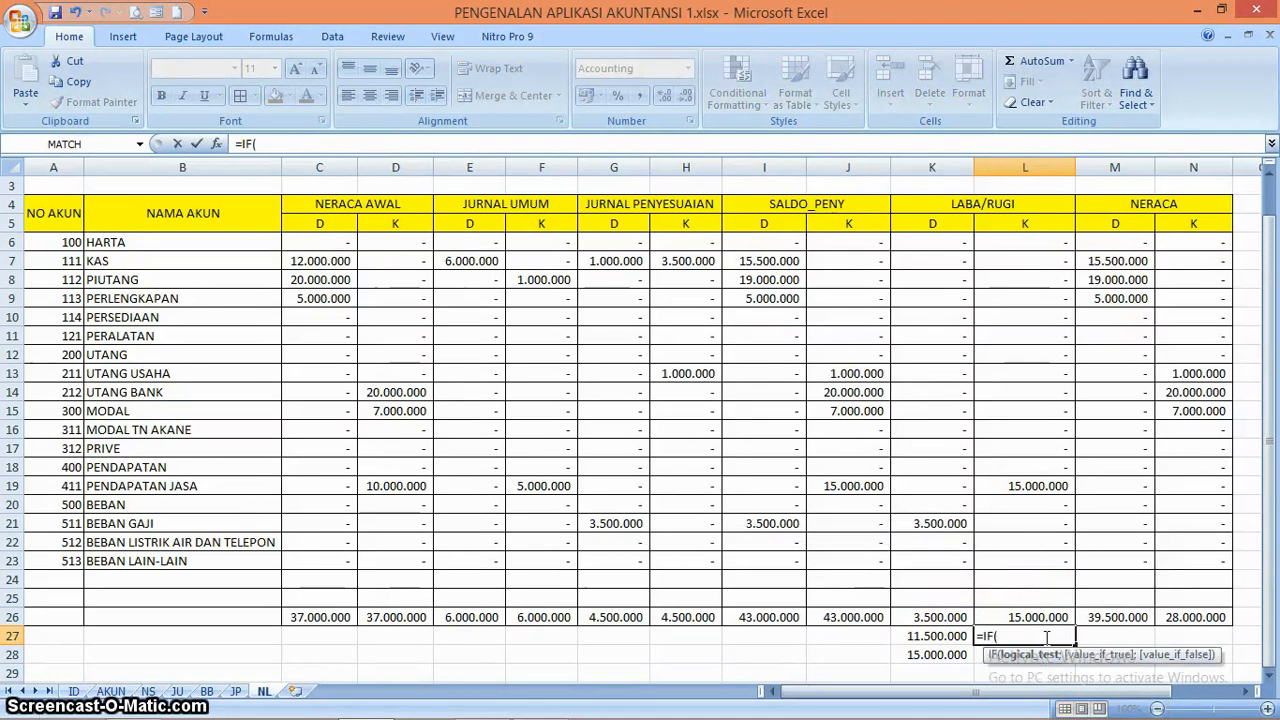
pyautogui.click(950, 612)
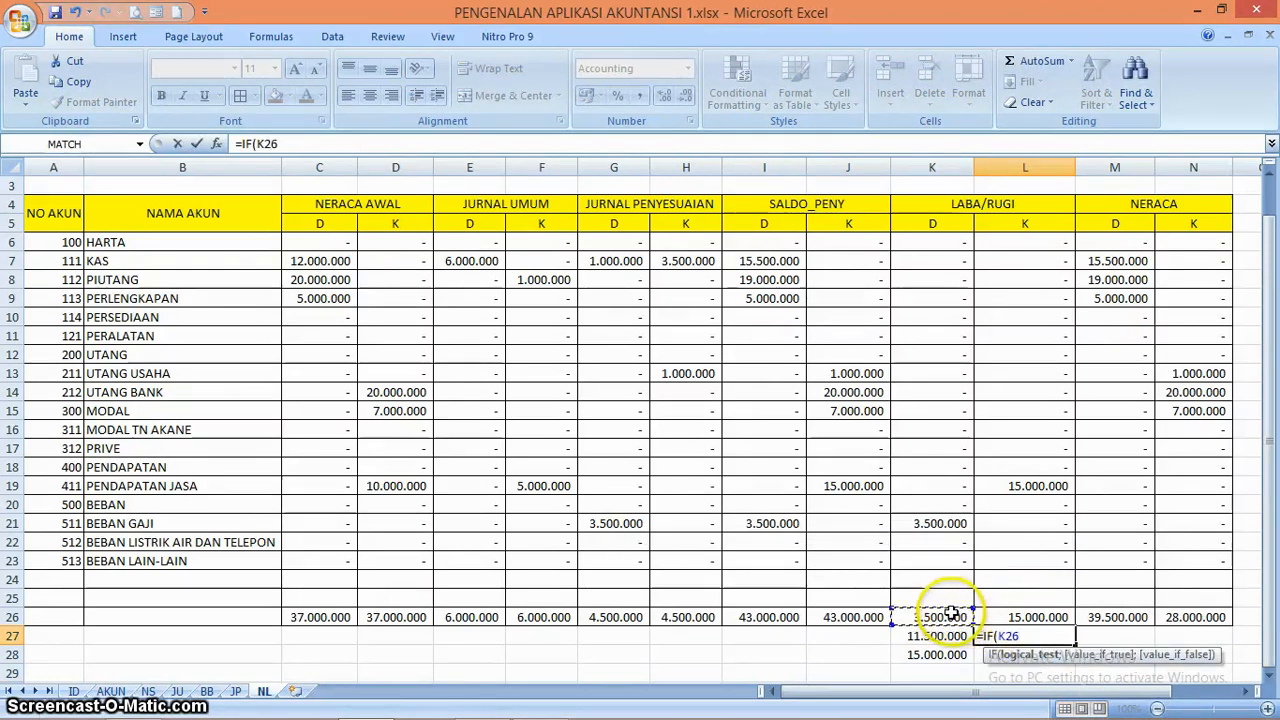
pyautogui.write('-')
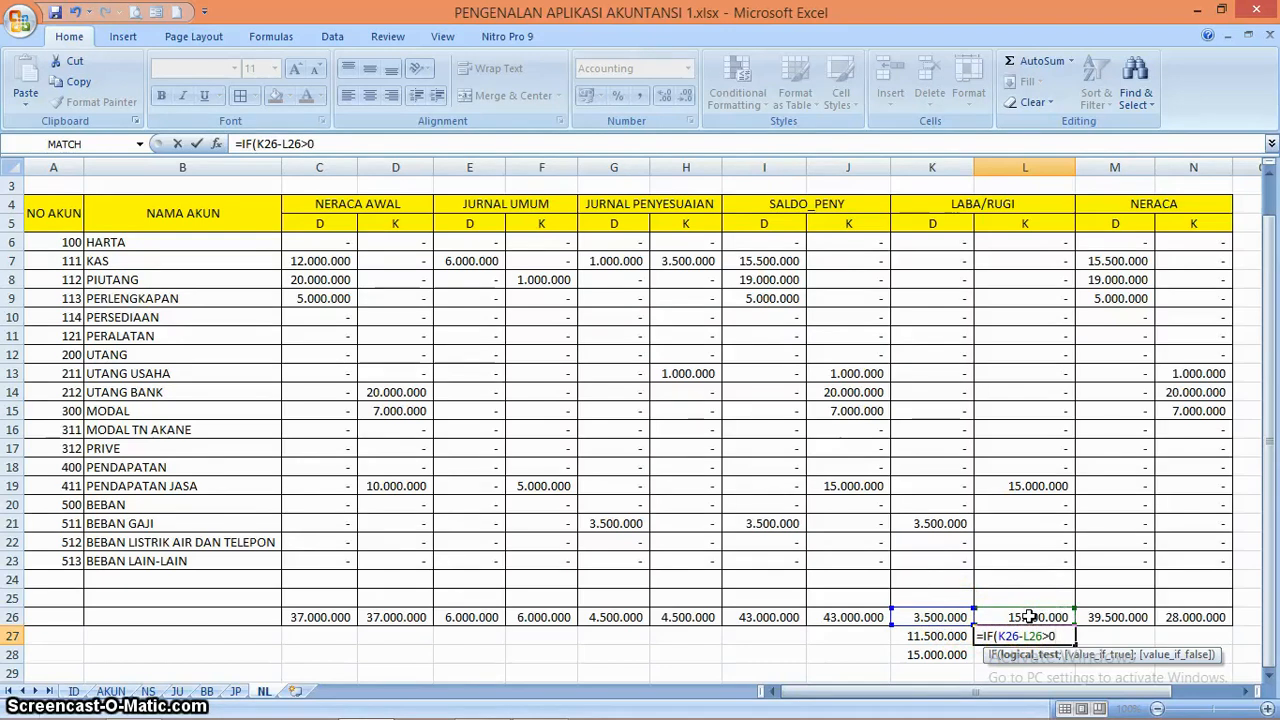
pyautogui.write(';')
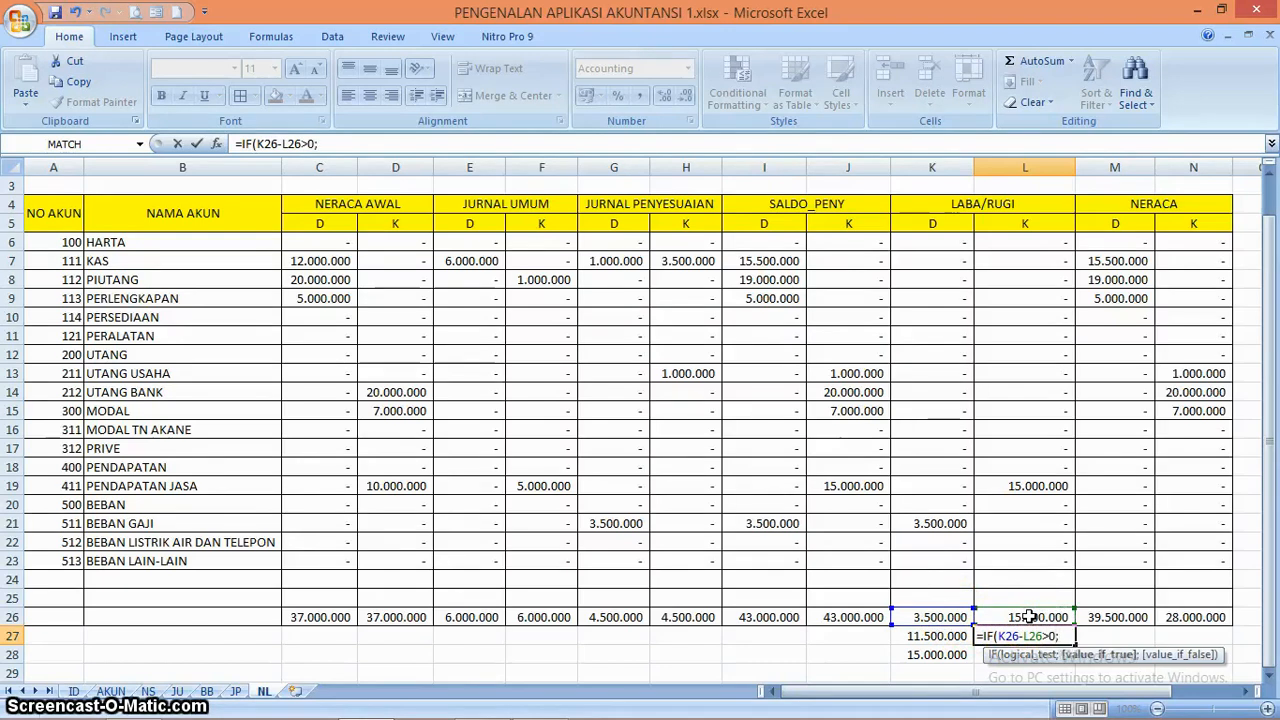
pyautogui.click(950, 616)
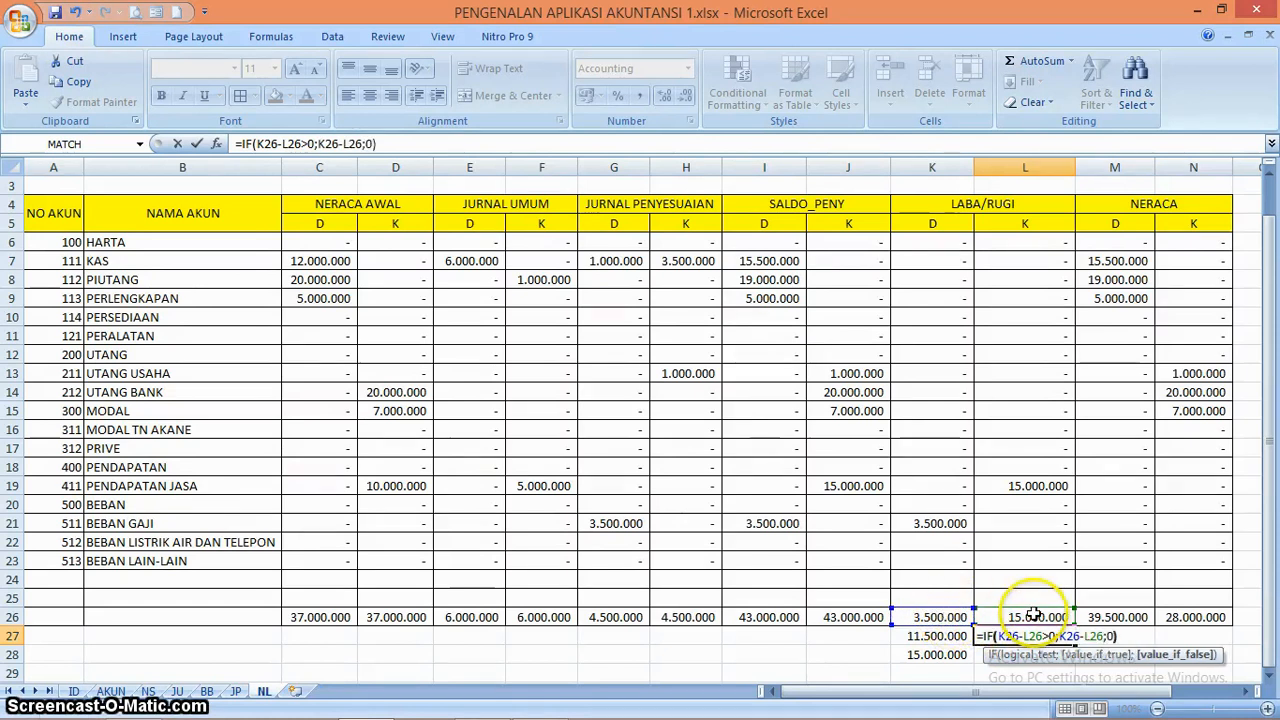
pyautogui.press('Return')
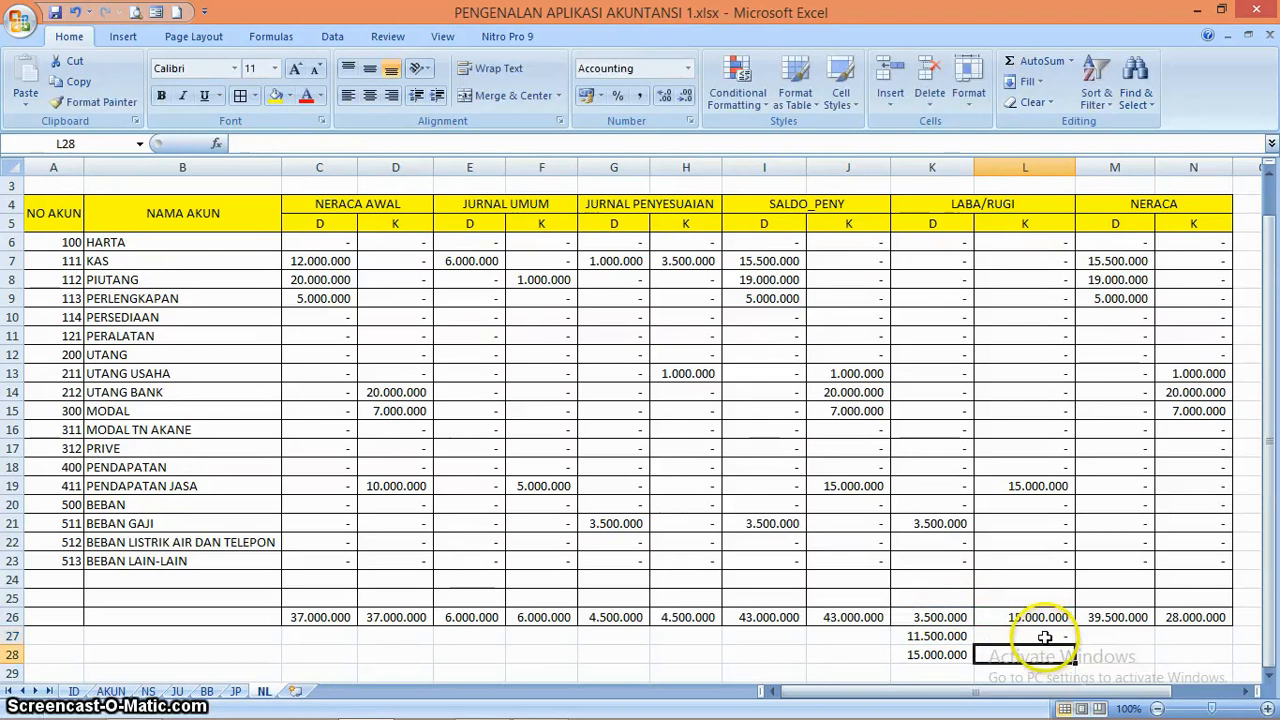
pyautogui.click(1044, 637)
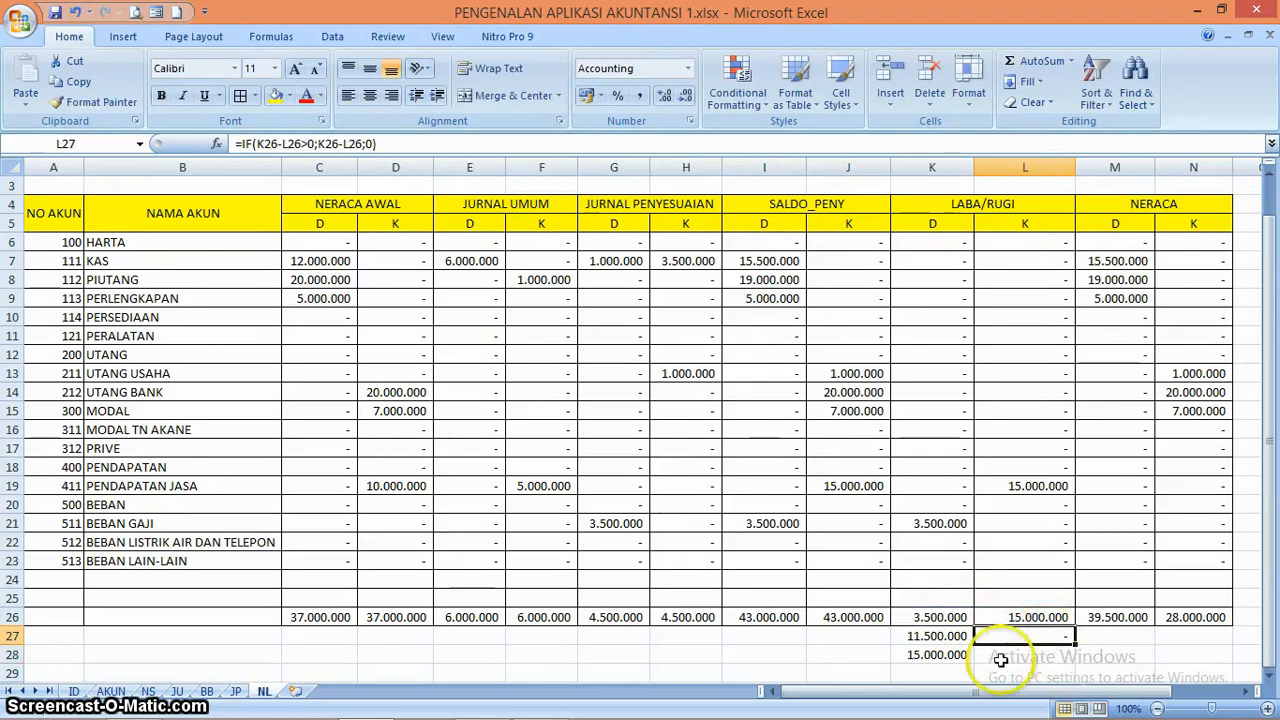
# Copy the sum formula from K28 into L28 to total the LABA/RUGI credit side
pyautogui.click(948, 654)
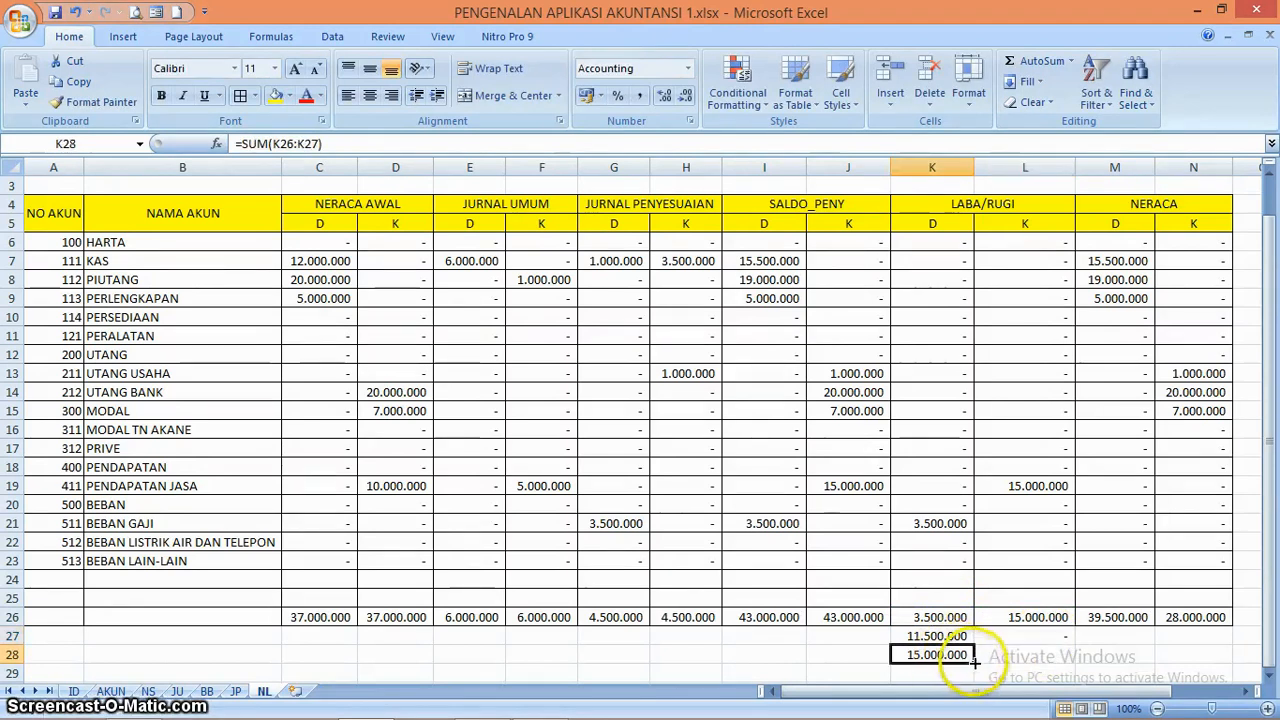
pyautogui.moveTo(973, 663); pyautogui.dragTo(1032, 656)
pyautogui.click(1030, 650)
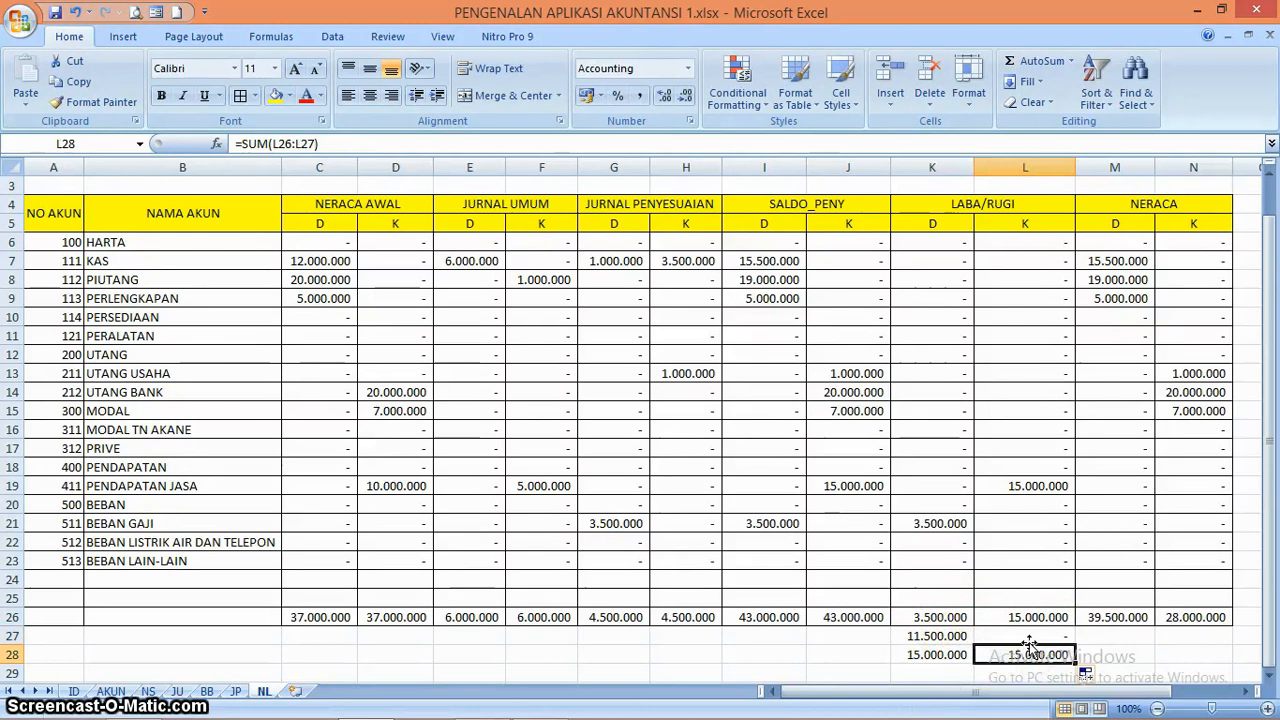
pyautogui.click(1030, 640)
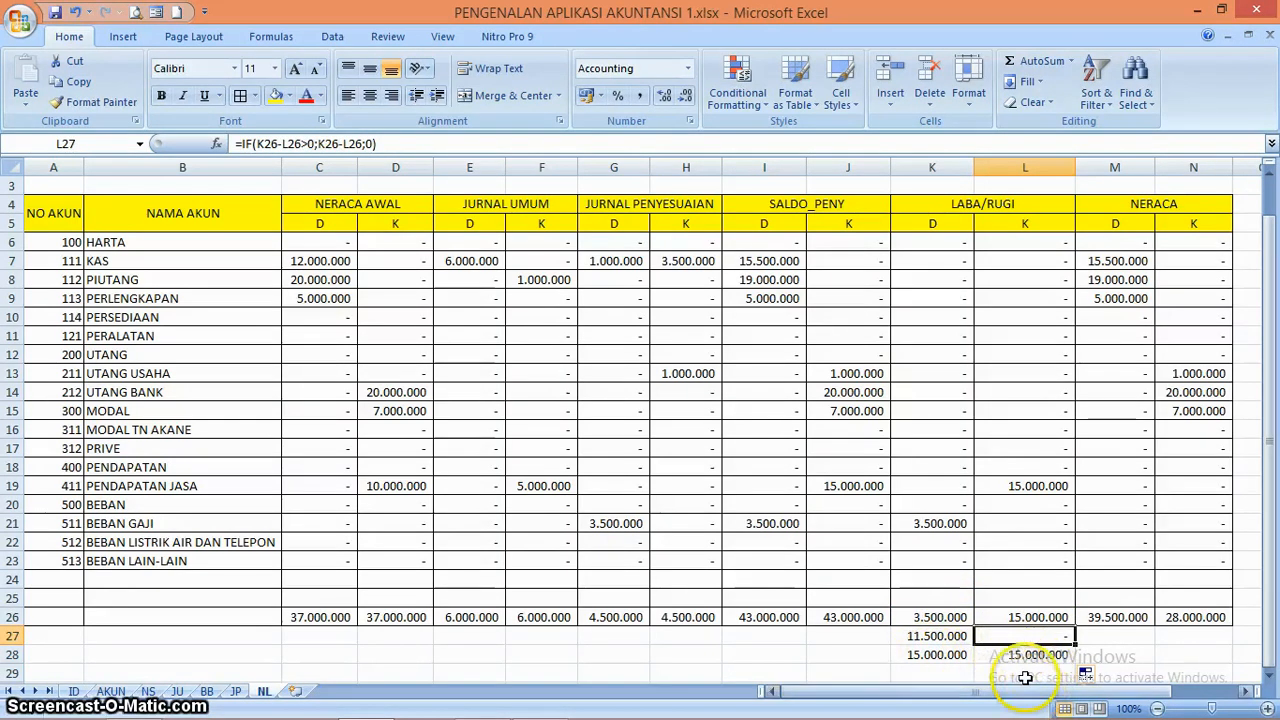
# Replace the BEBAN GAJI debit under LABA/RUGI in K21 with 25000000 to test the profit/loss balancing formulas
pyautogui.moveTo(1030, 690); pyautogui.dragTo(1050, 692)
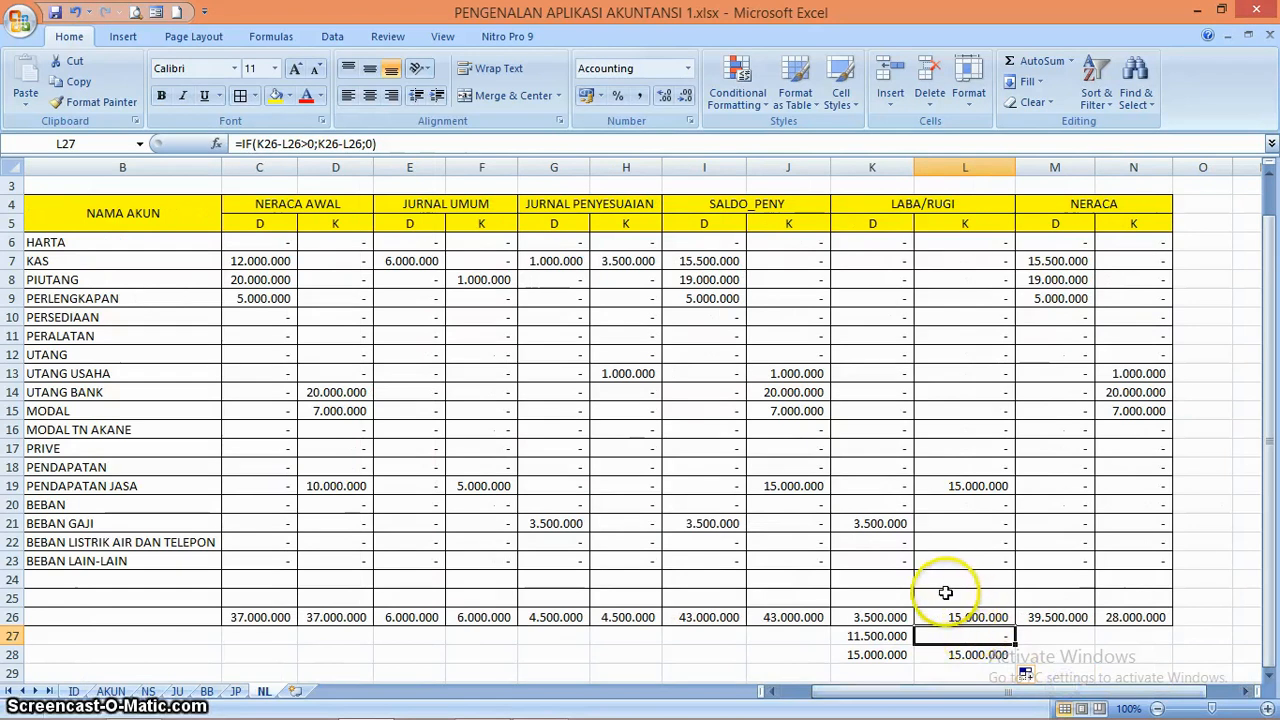
pyautogui.click(945, 594)
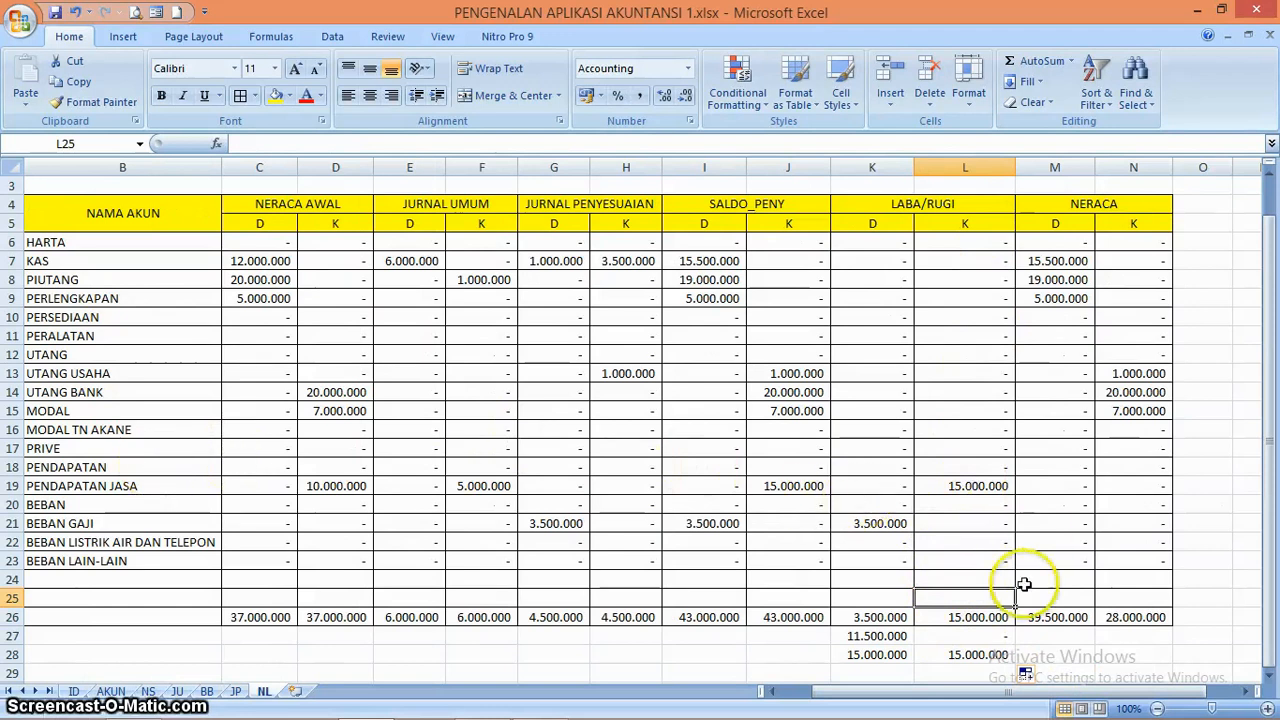
pyautogui.click(879, 635)
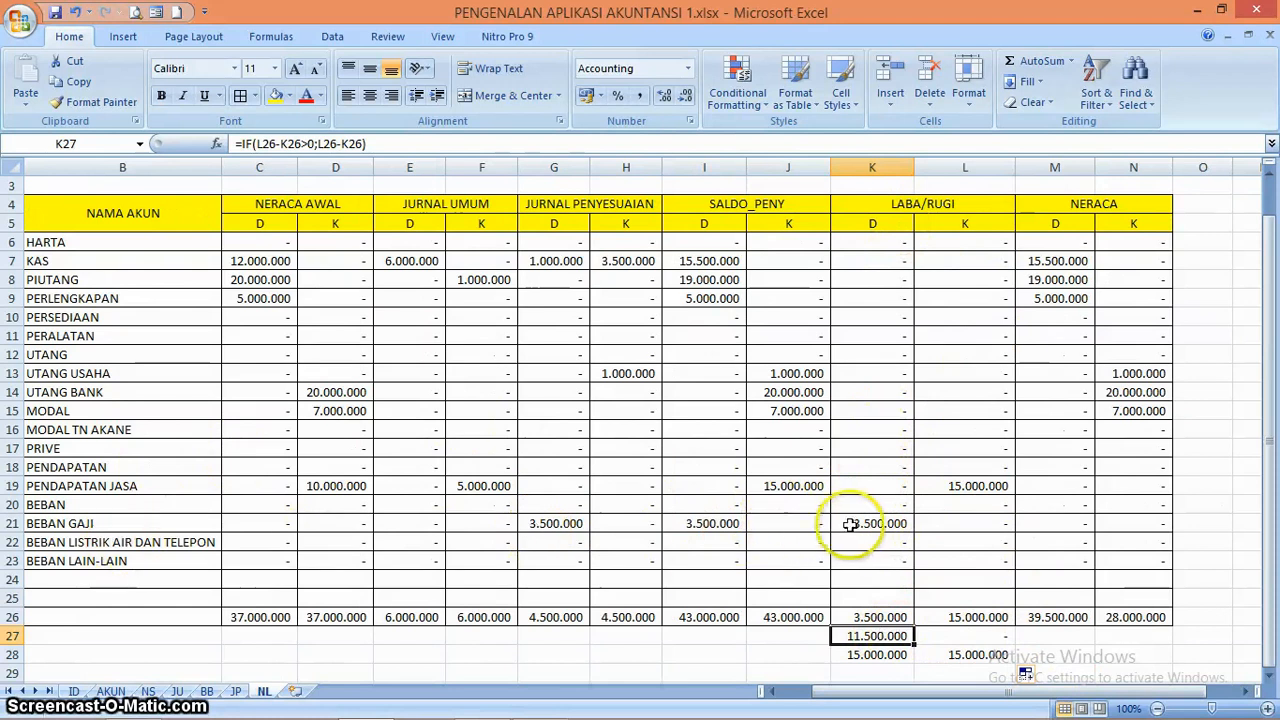
pyautogui.click(983, 638)
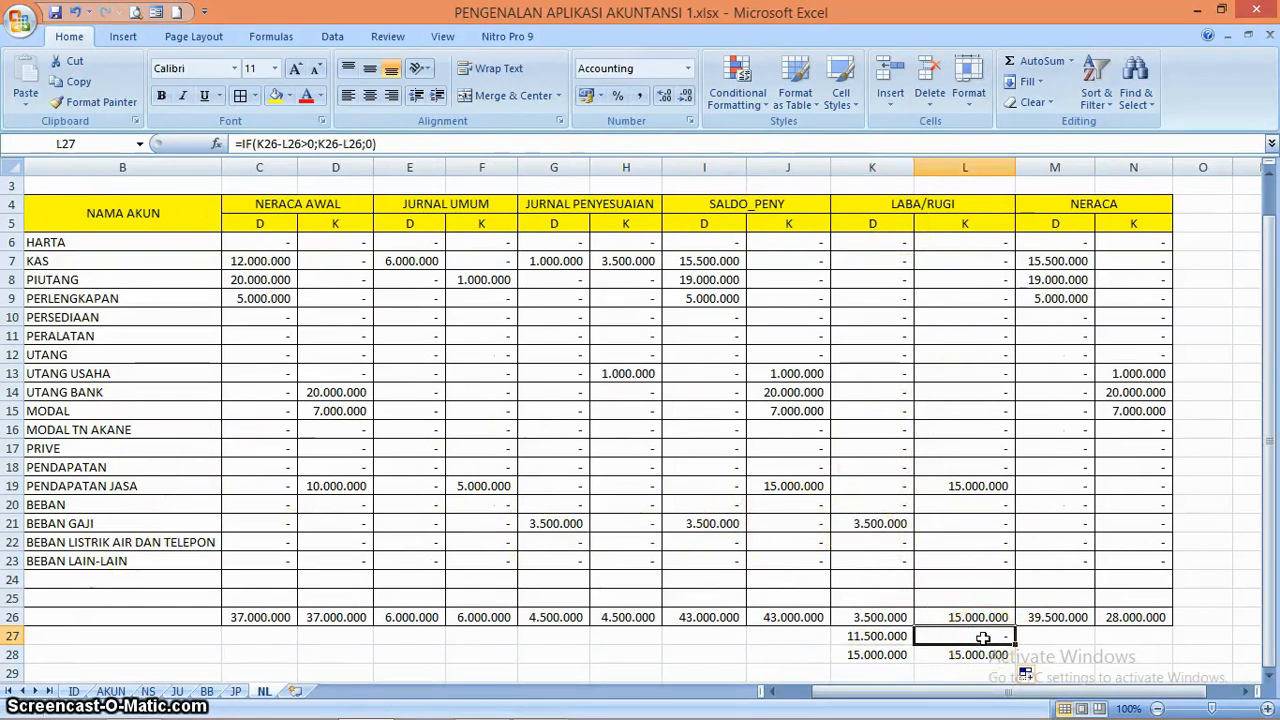
pyautogui.click(871, 523)
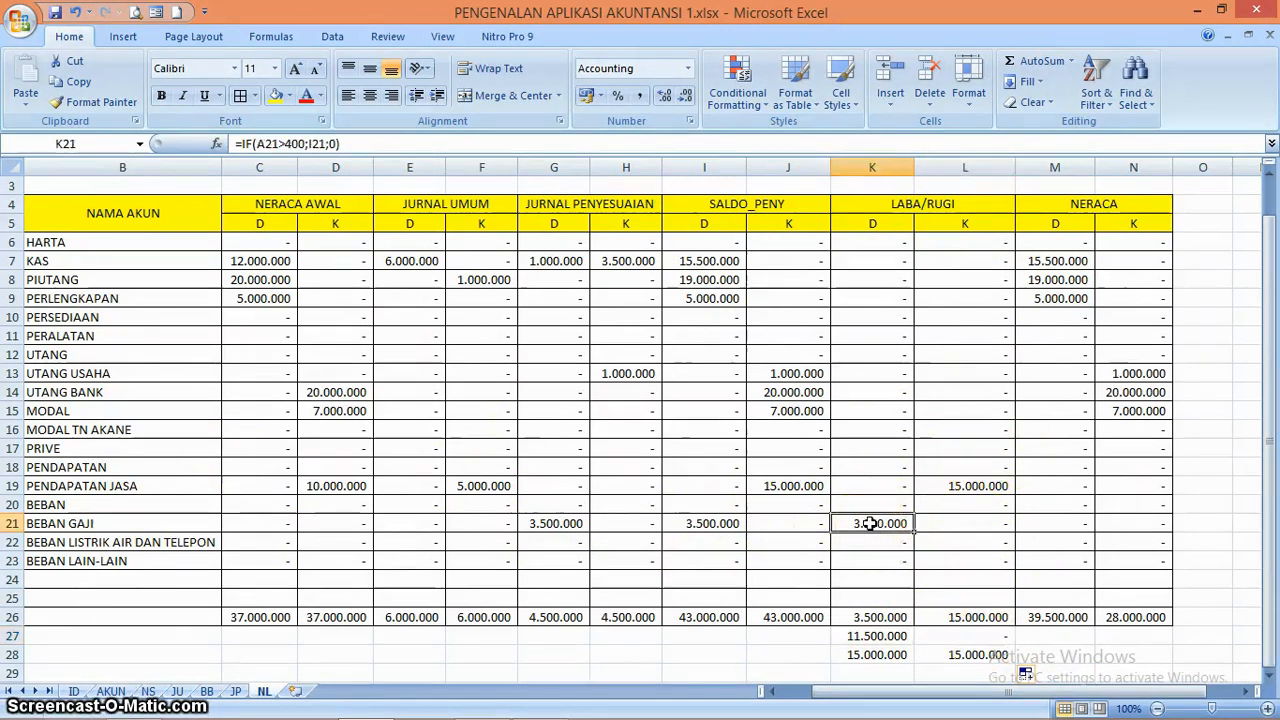
pyautogui.write('2')
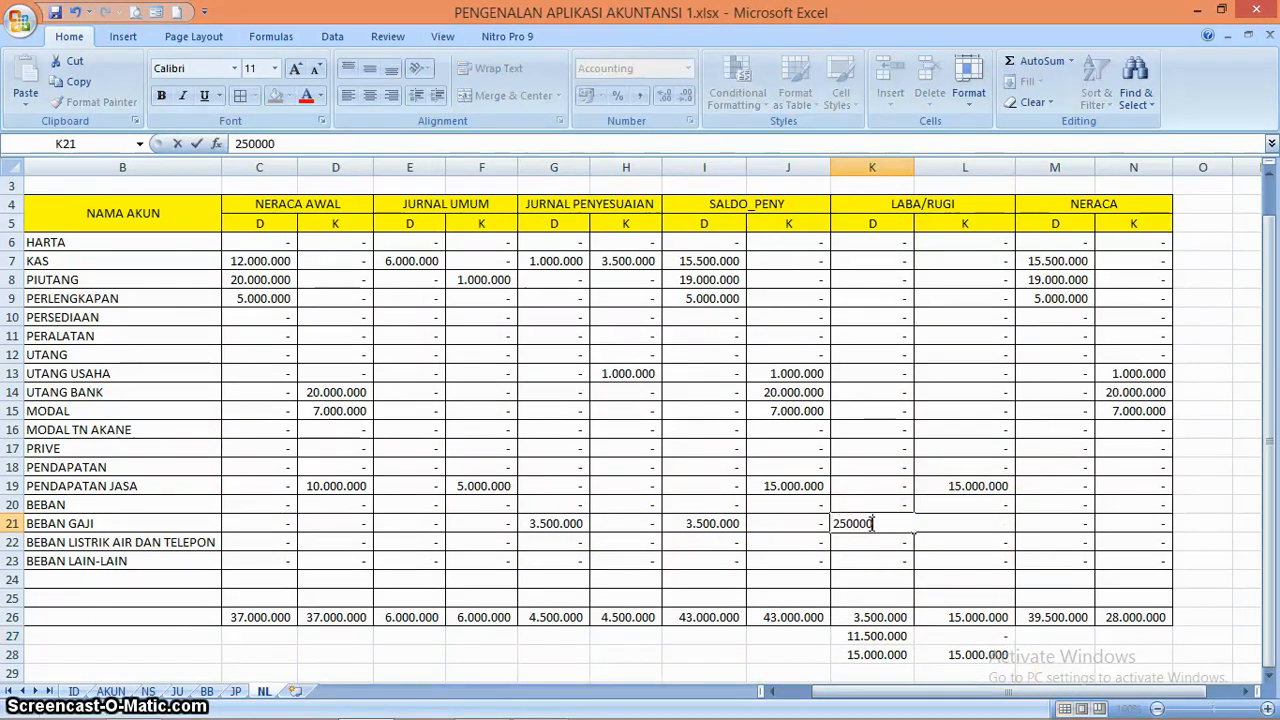
pyautogui.press('Return')
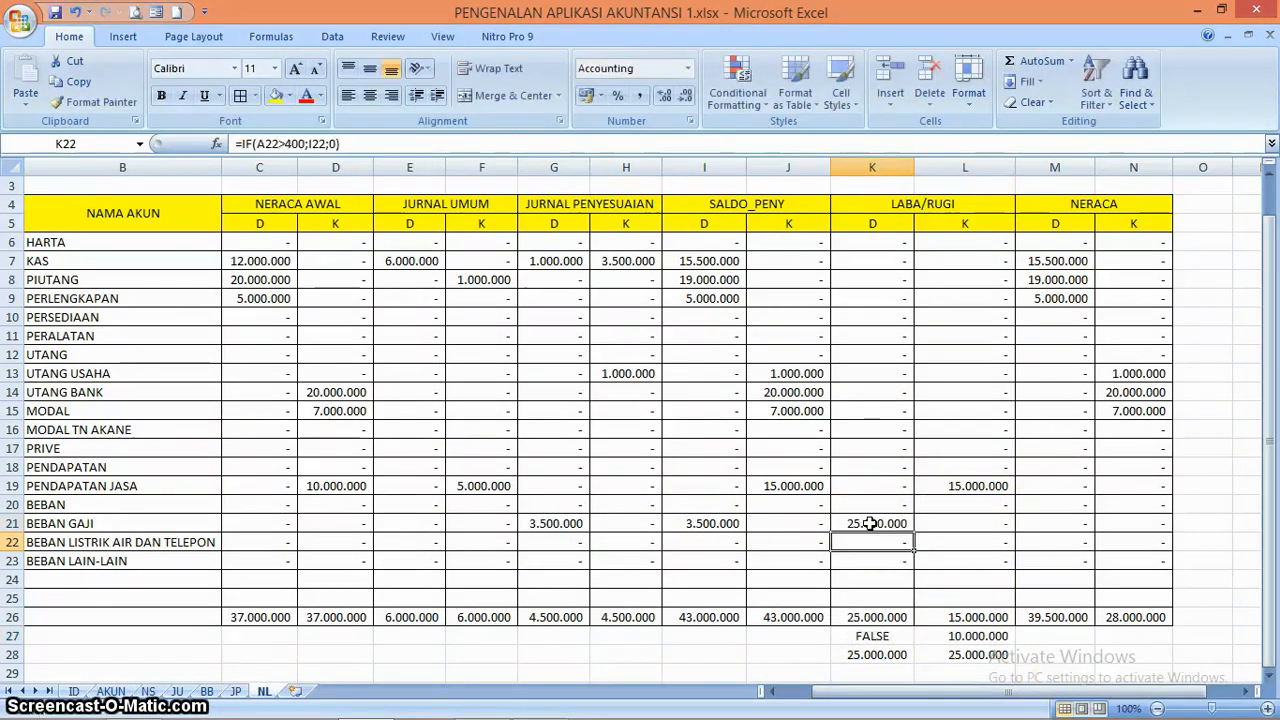
# Add 0 as the value-if-false in K27, making the formula =IF(L26-K26>0;L26-K26;0)
pyautogui.click(887, 638)
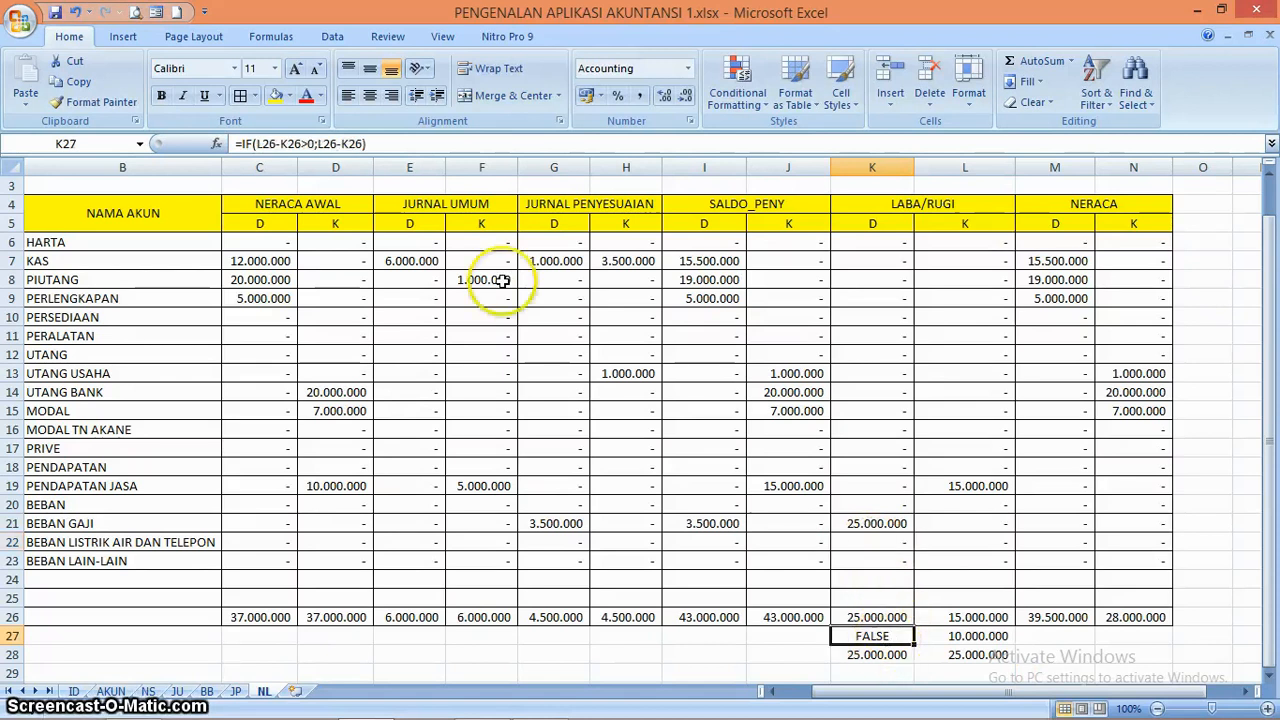
pyautogui.click(364, 145)
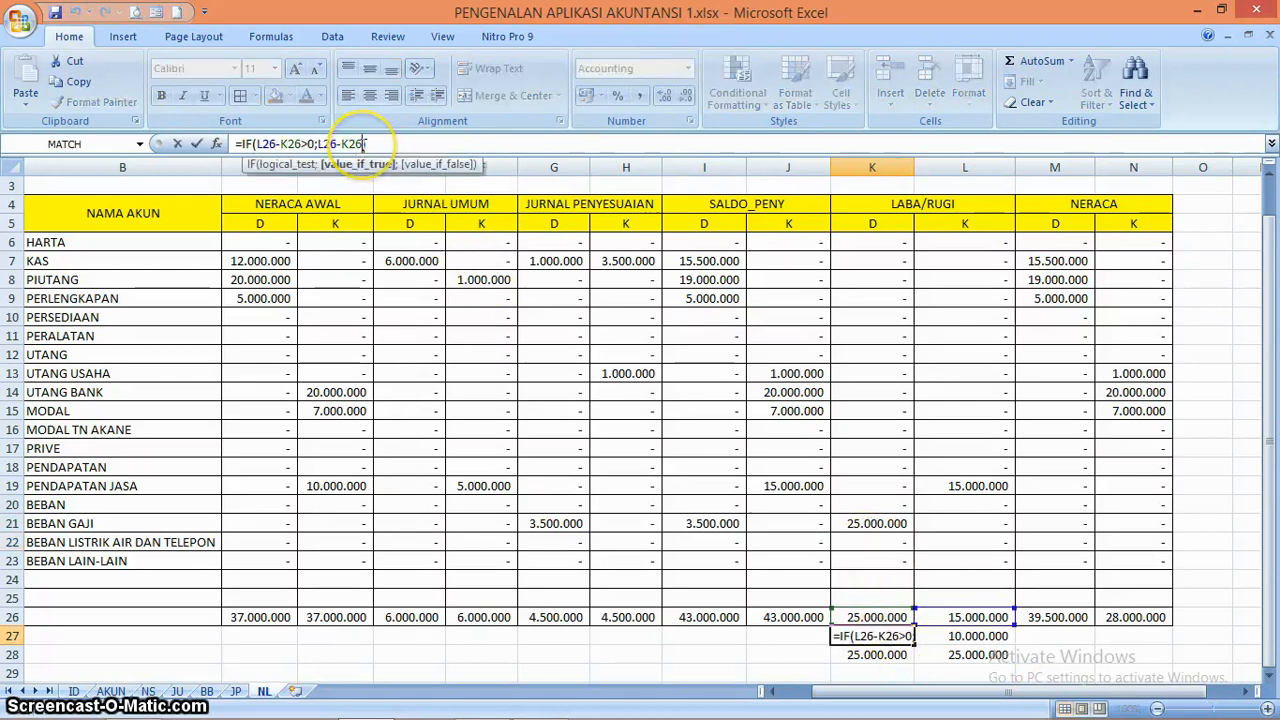
pyautogui.write(';')
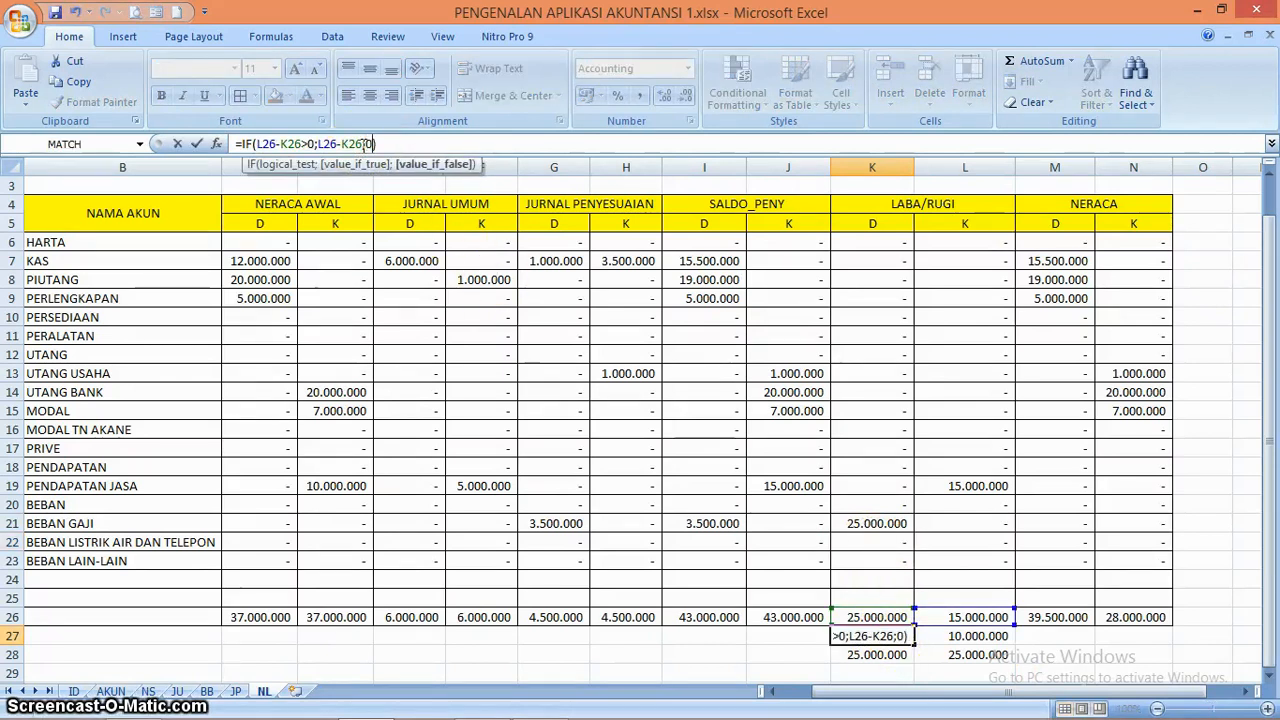
pyautogui.write('0')
pyautogui.press('Return')
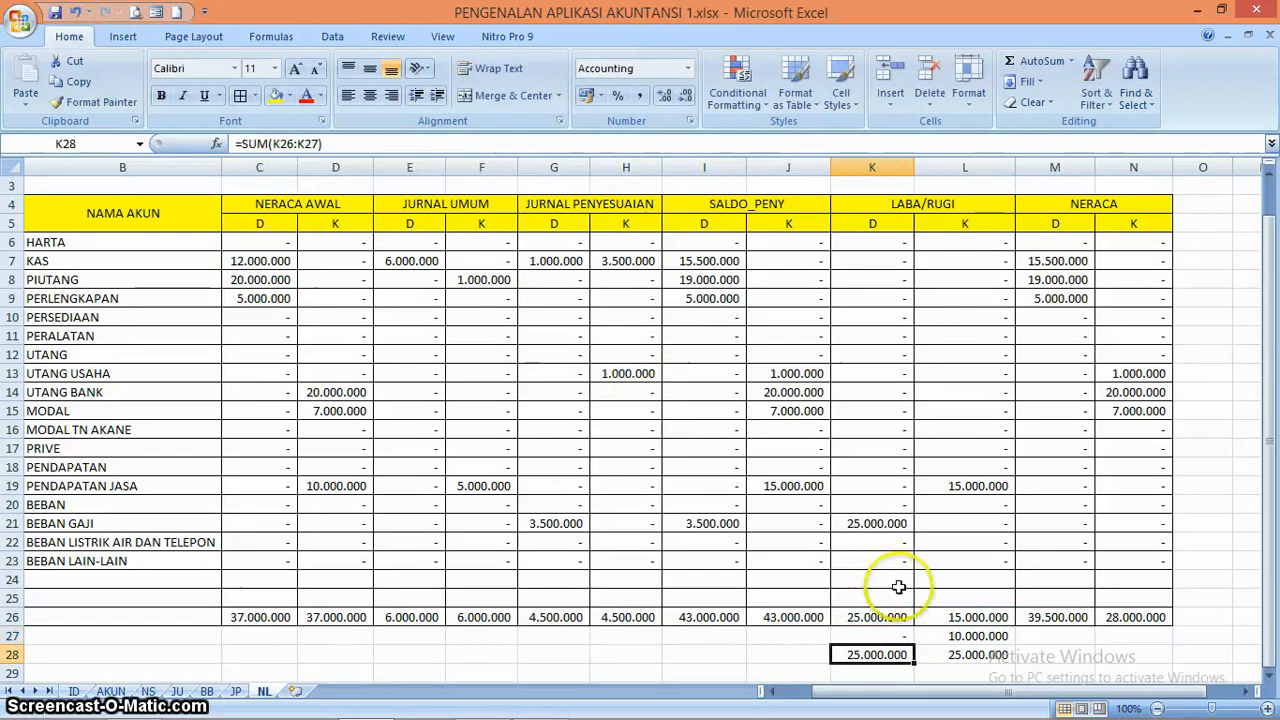
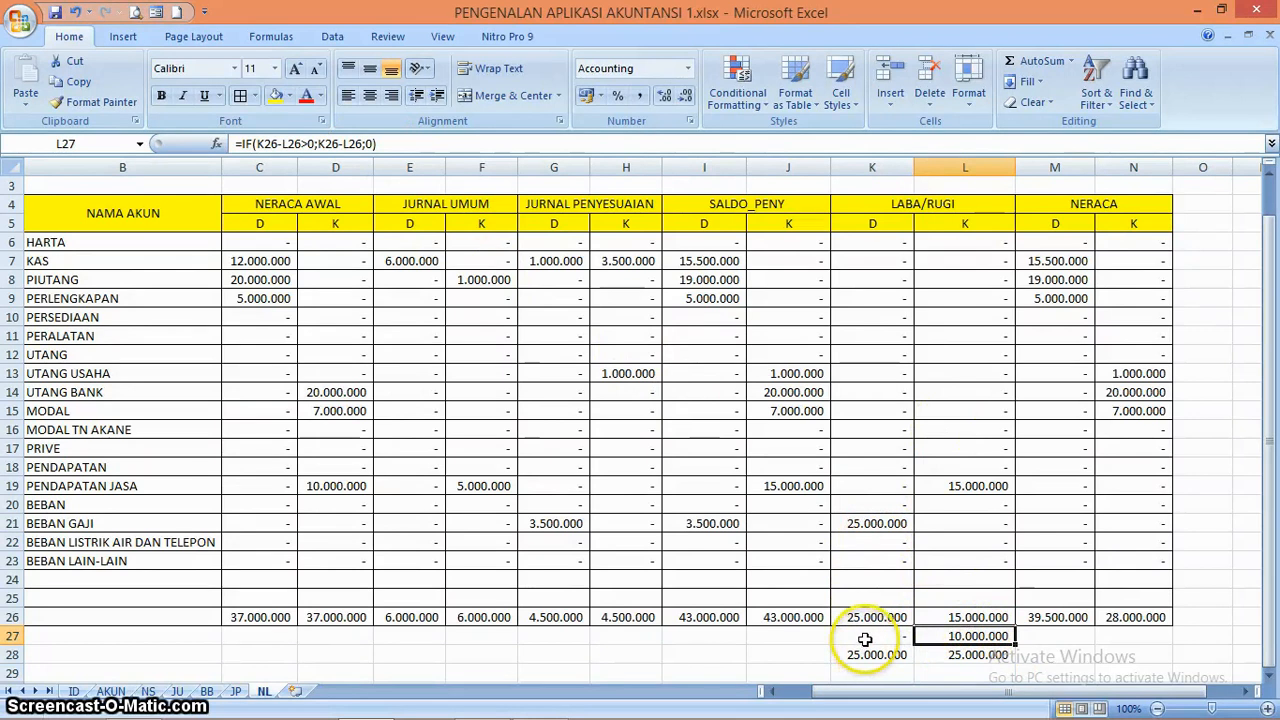
# Copy the formula from K20 down into K21 to restore the BEBAN GAJI debit under LABA/RUGI
pyautogui.click(890, 508)
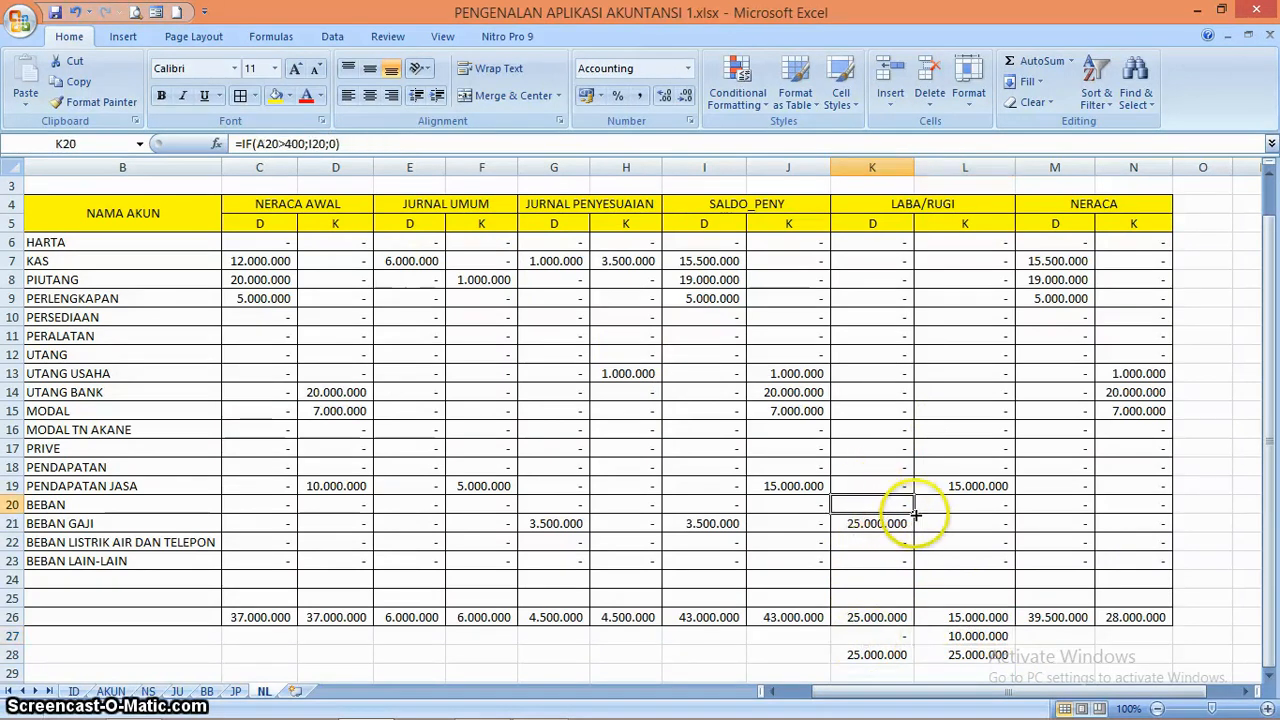
pyautogui.moveTo(915, 515); pyautogui.dragTo(912, 529)
pyautogui.click(884, 540)
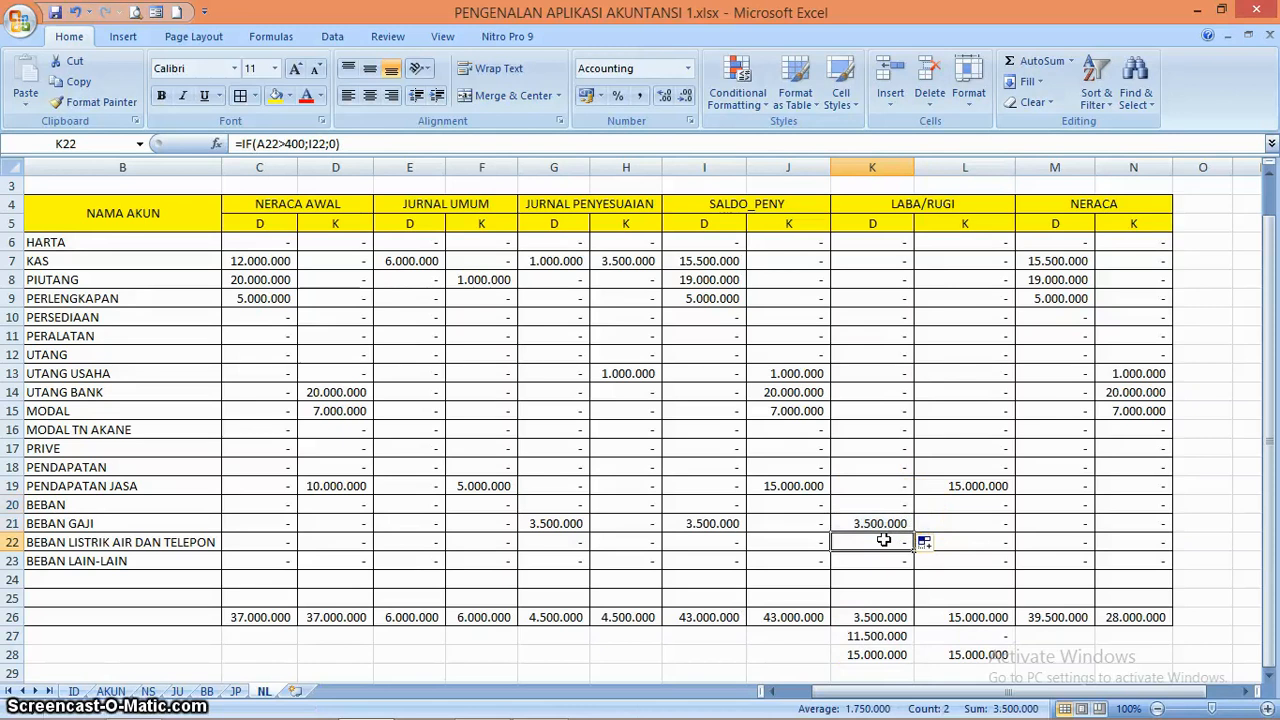
# Enter the formula =IF(K27>L27;"LABA";"RUGI") in J27 to label the balancing row as profit or loss
pyautogui.click(775, 638)
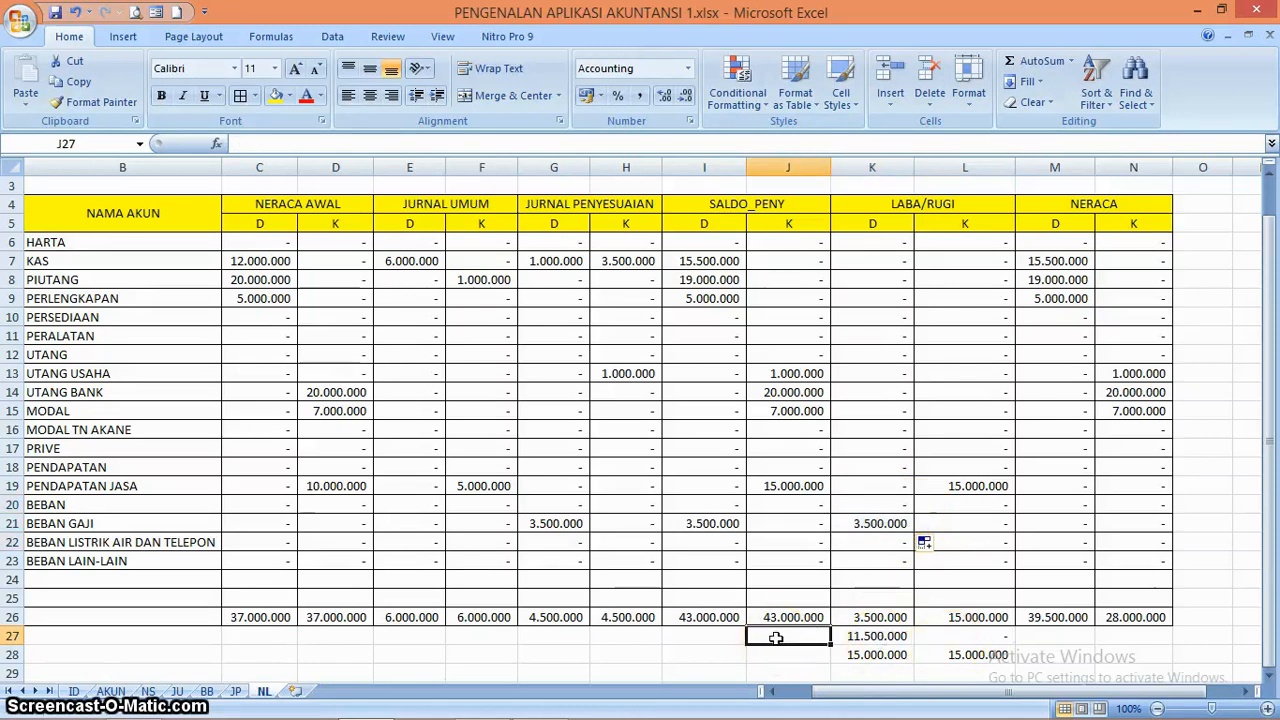
pyautogui.write('LBA')
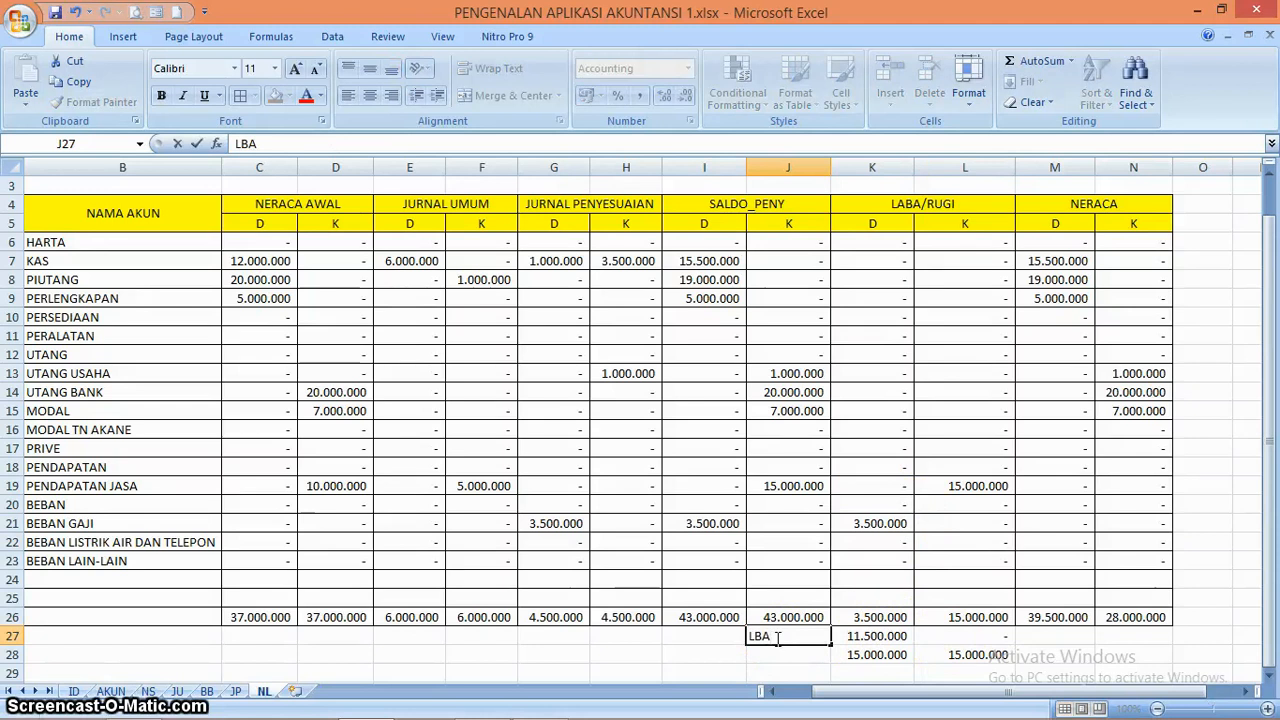
pyautogui.write('=')
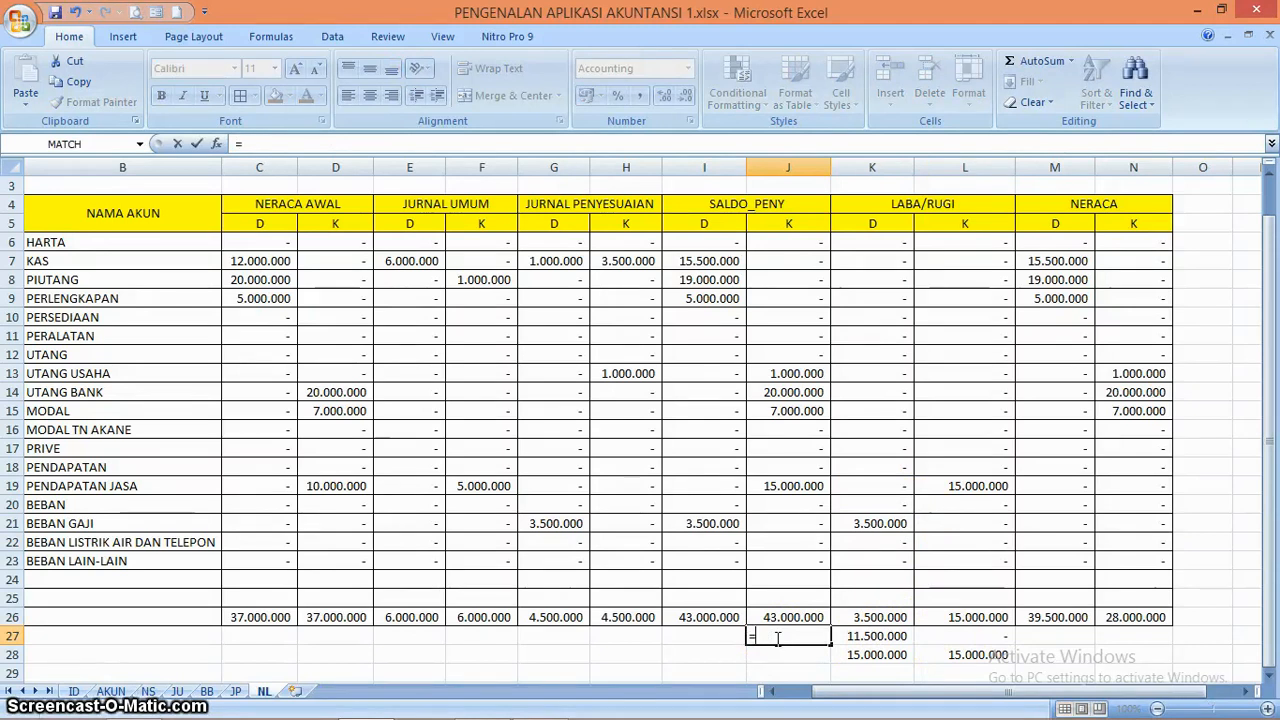
pyautogui.write('IF(')
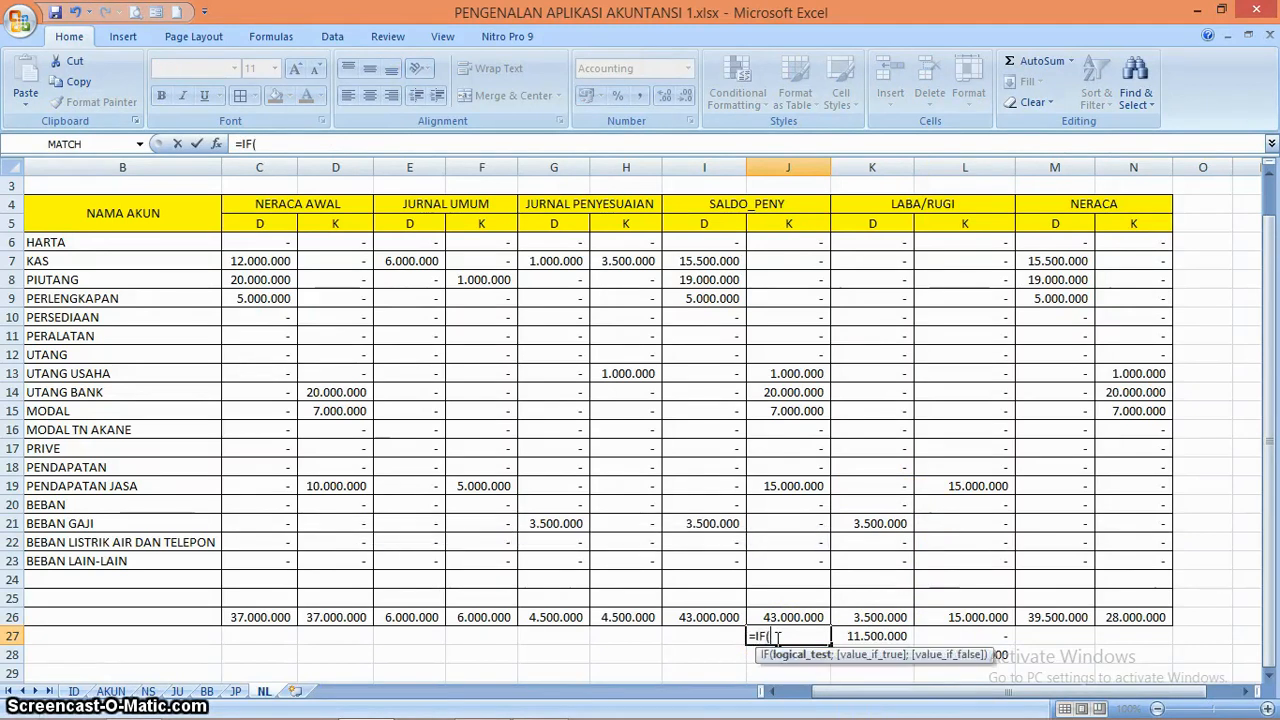
pyautogui.click(885, 637)
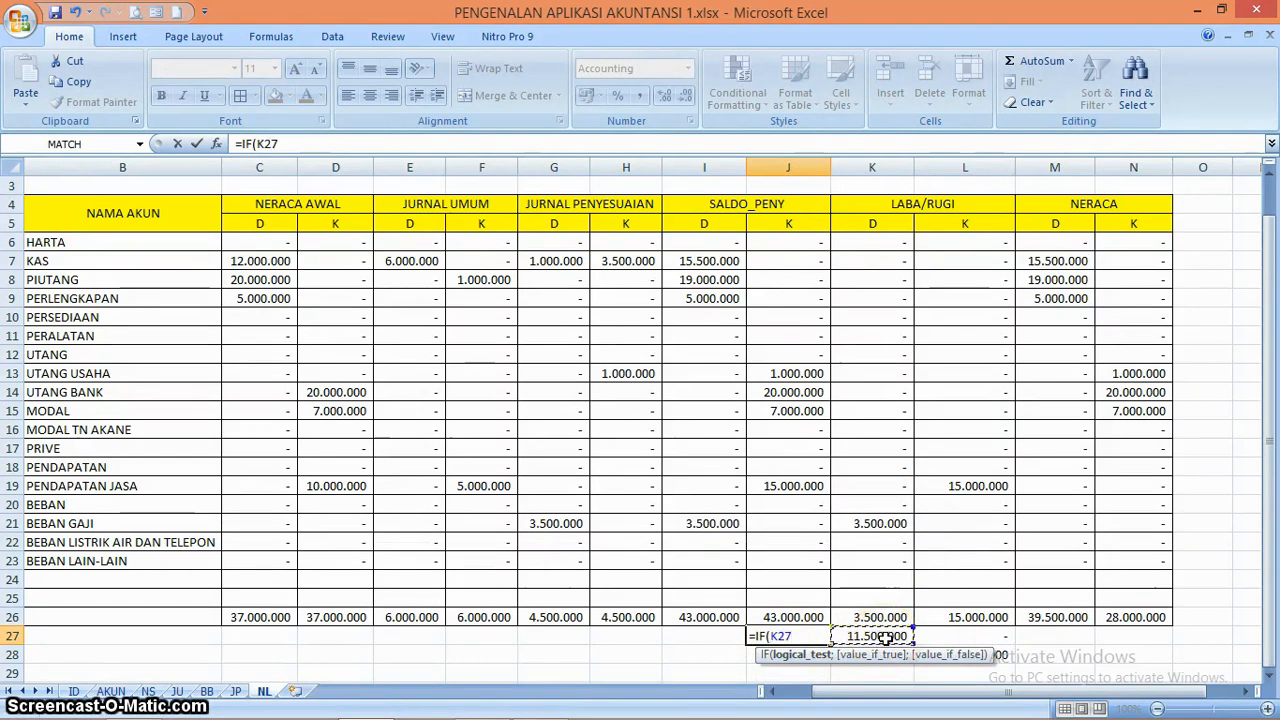
pyautogui.write('>L27')
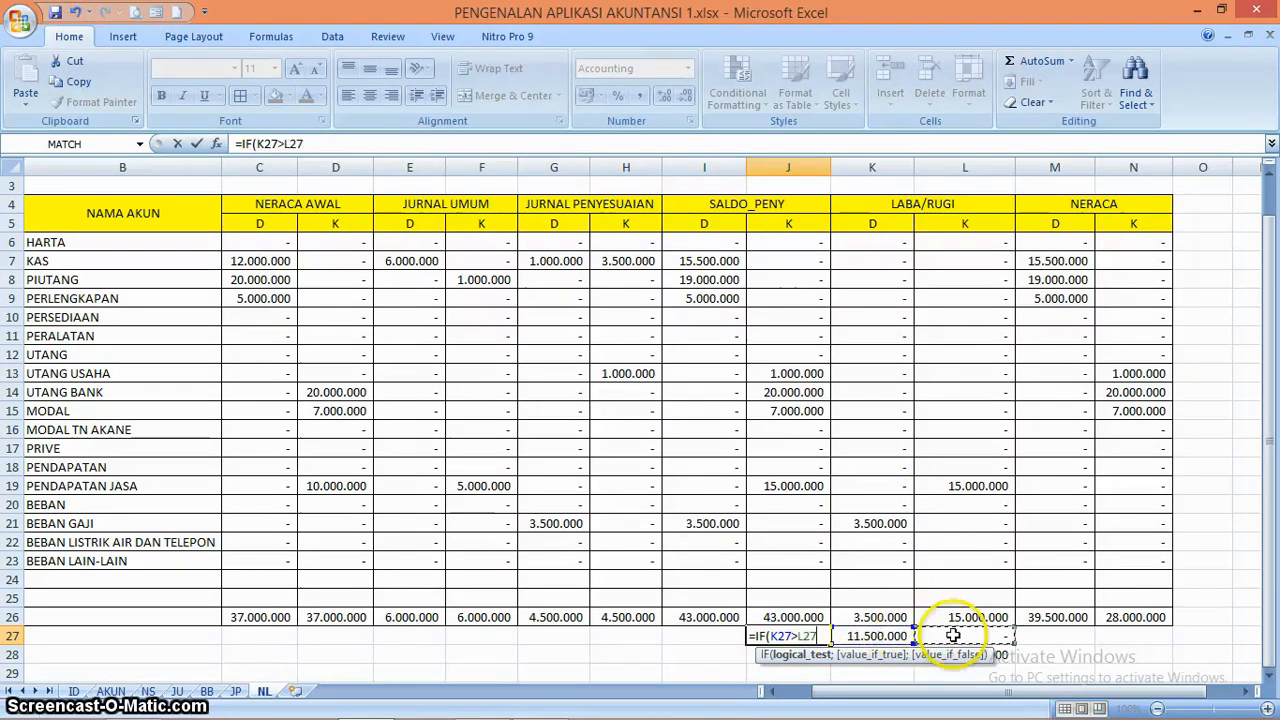
pyautogui.write(';"LABA')
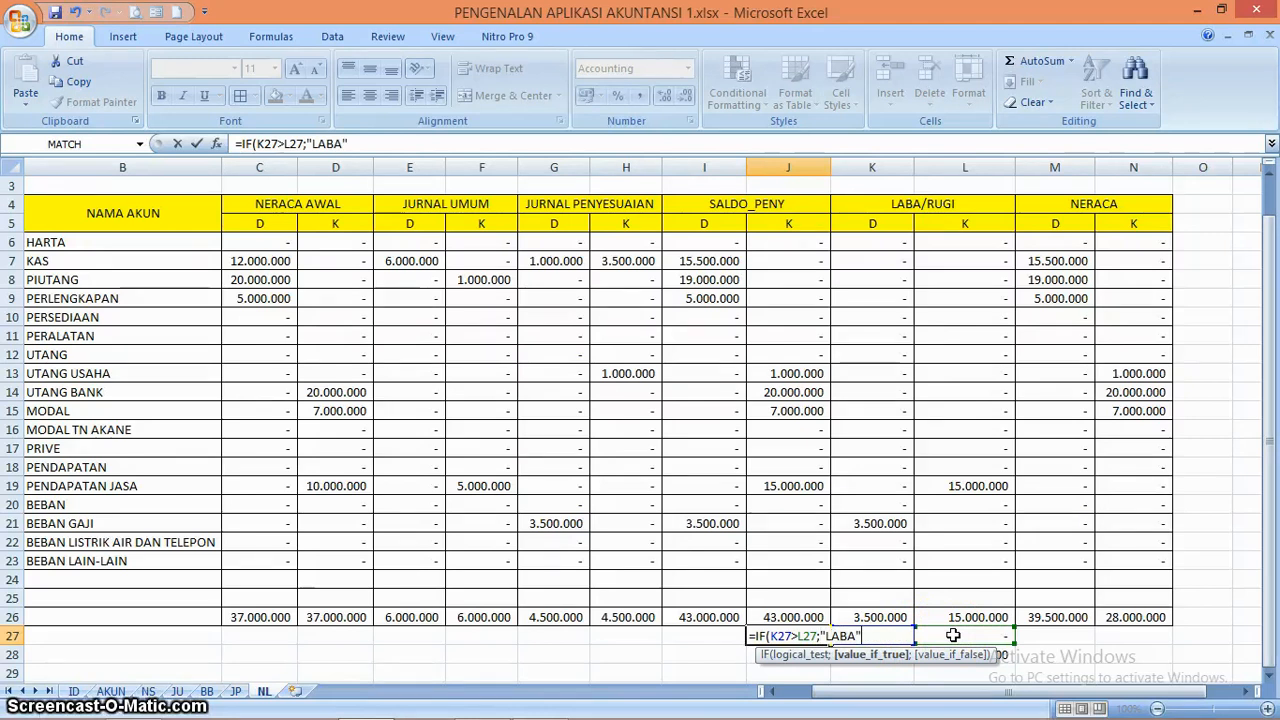
pyautogui.write(';')
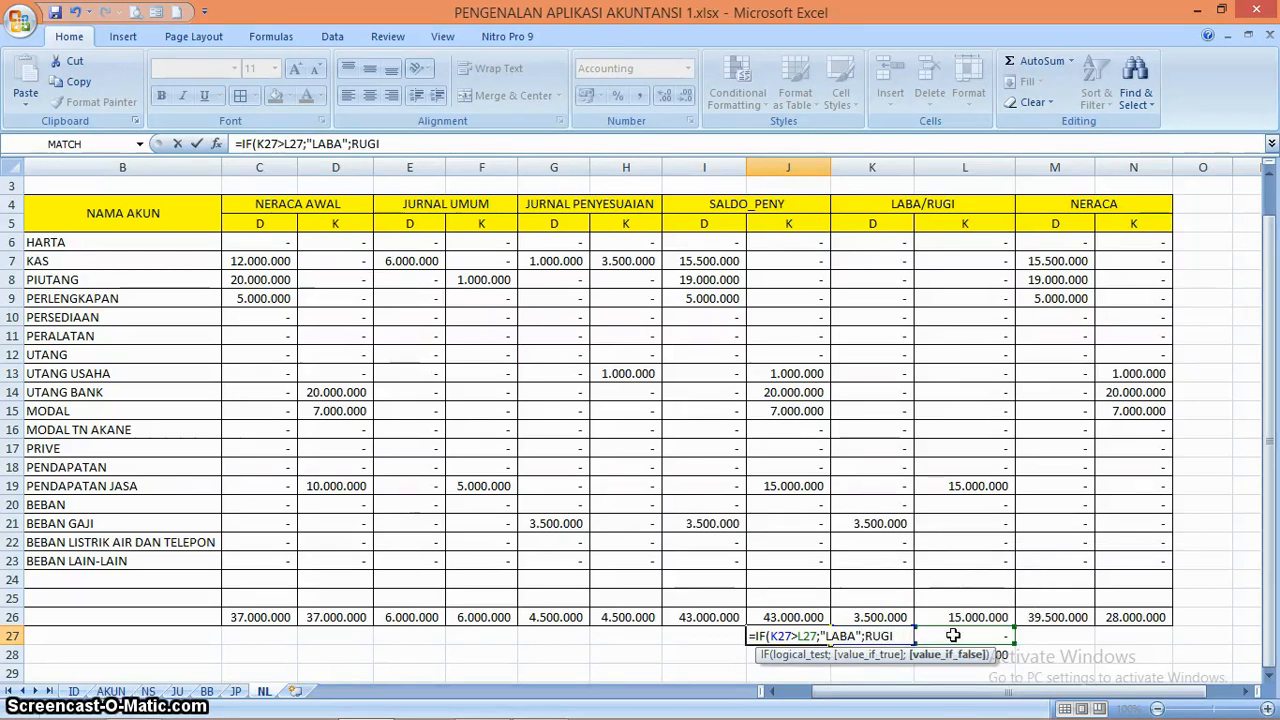
pyautogui.write('RUGI')
pyautogui.press('BackSpace')
pyautogui.press('BackSpace')
pyautogui.press('BackSpace')
pyautogui.press('BackSpace')
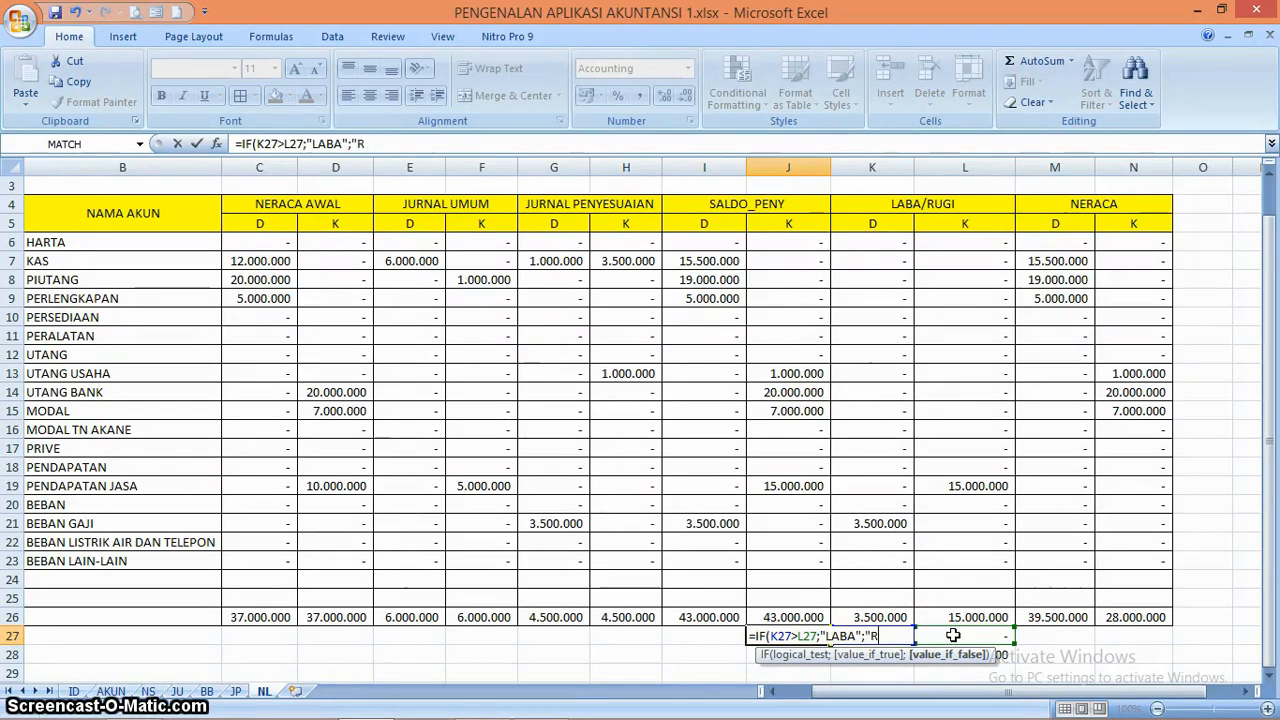
pyautogui.write('UGI')
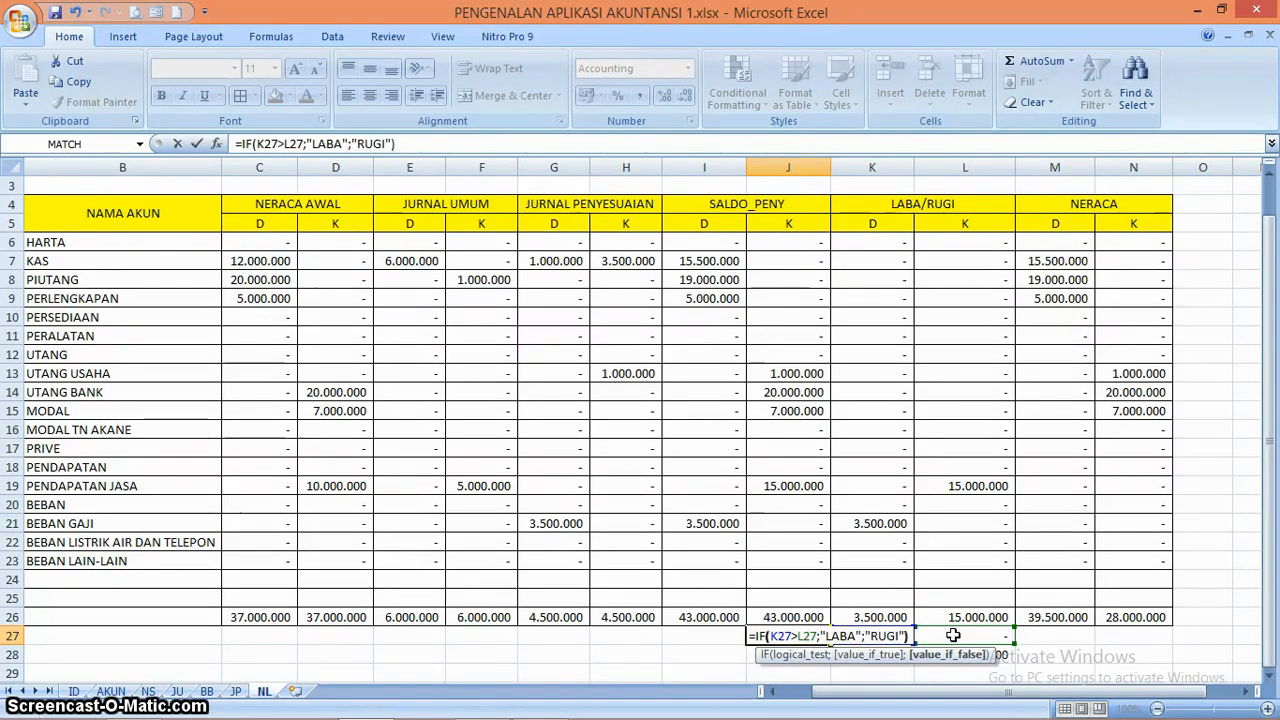
pyautogui.write('")')
pyautogui.press('Return')
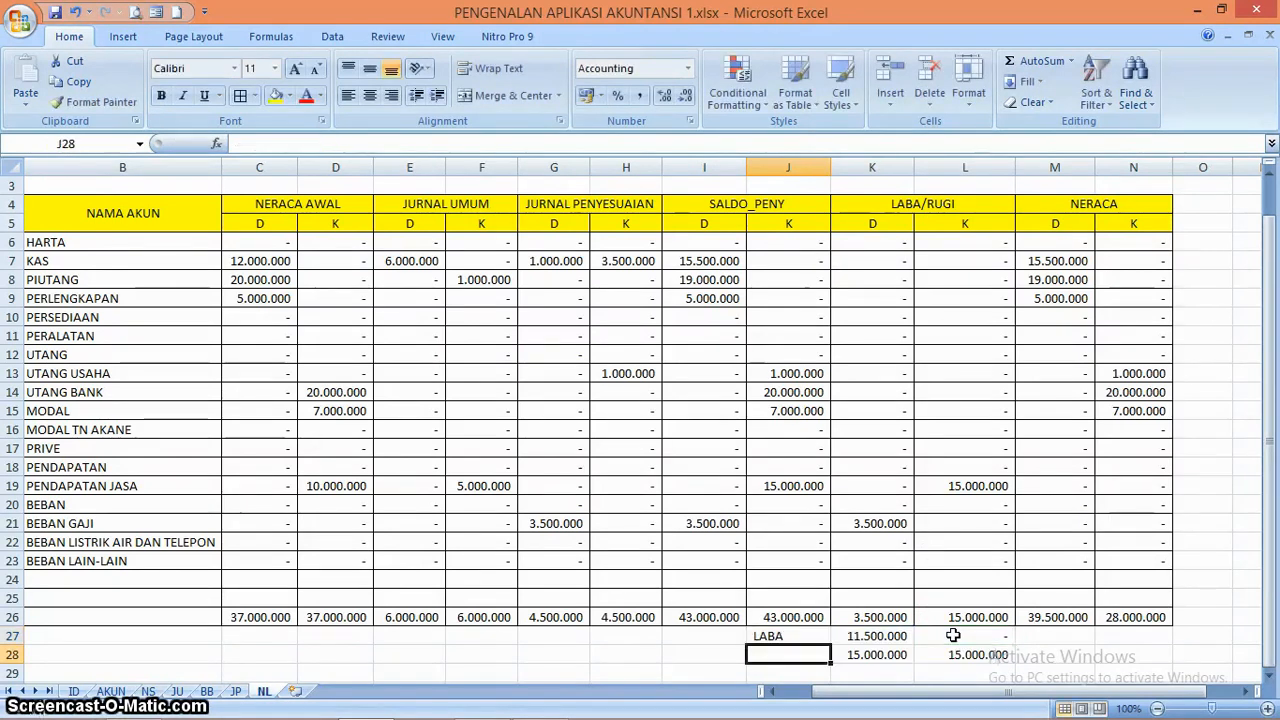
# Test the profit/loss label by setting the BEBAN GAJI debit in K21 to 25000000, and undo that entry
pyautogui.click(890, 525)
pyautogui.write('2')
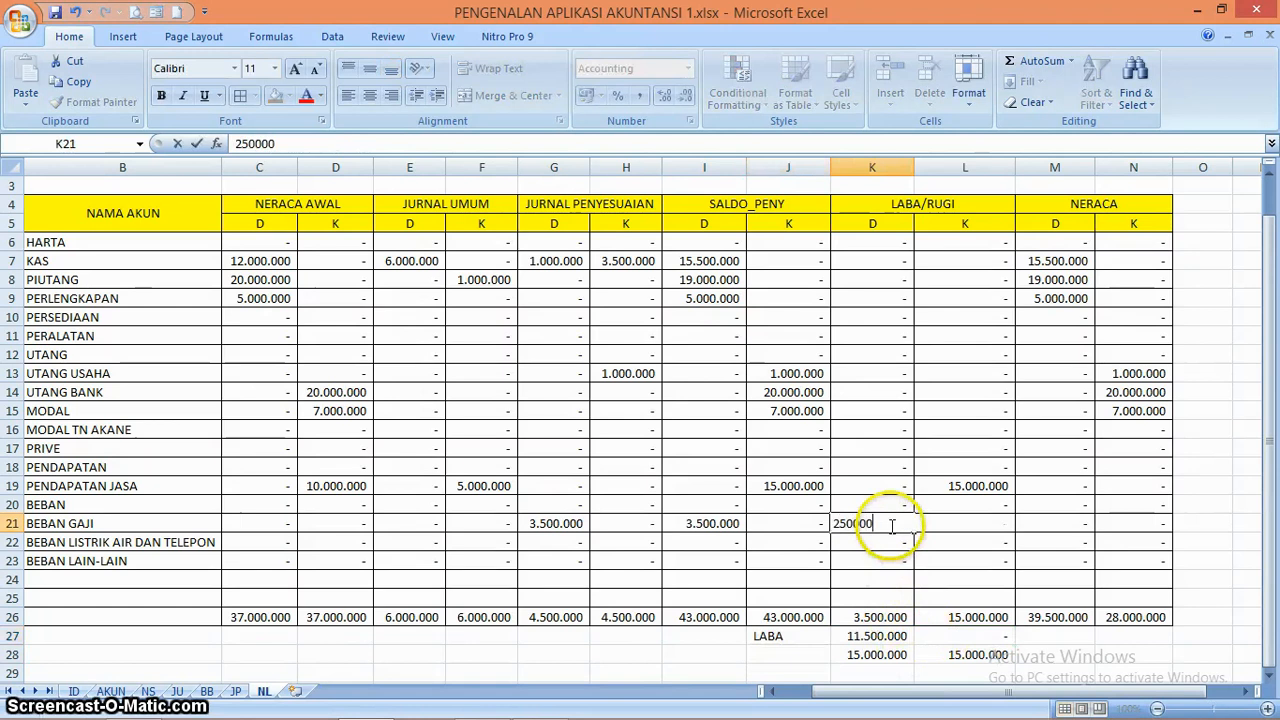
pyautogui.press('Return')
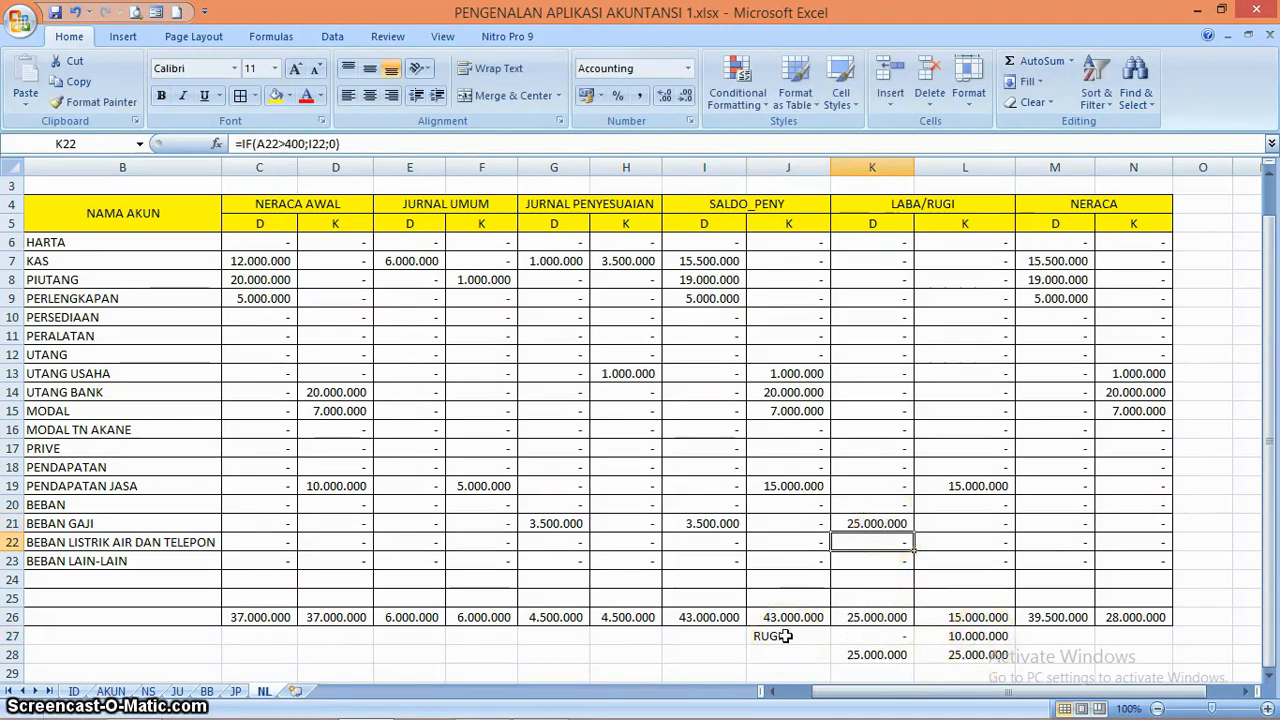
pyautogui.hotkey('ctrl', 'z')
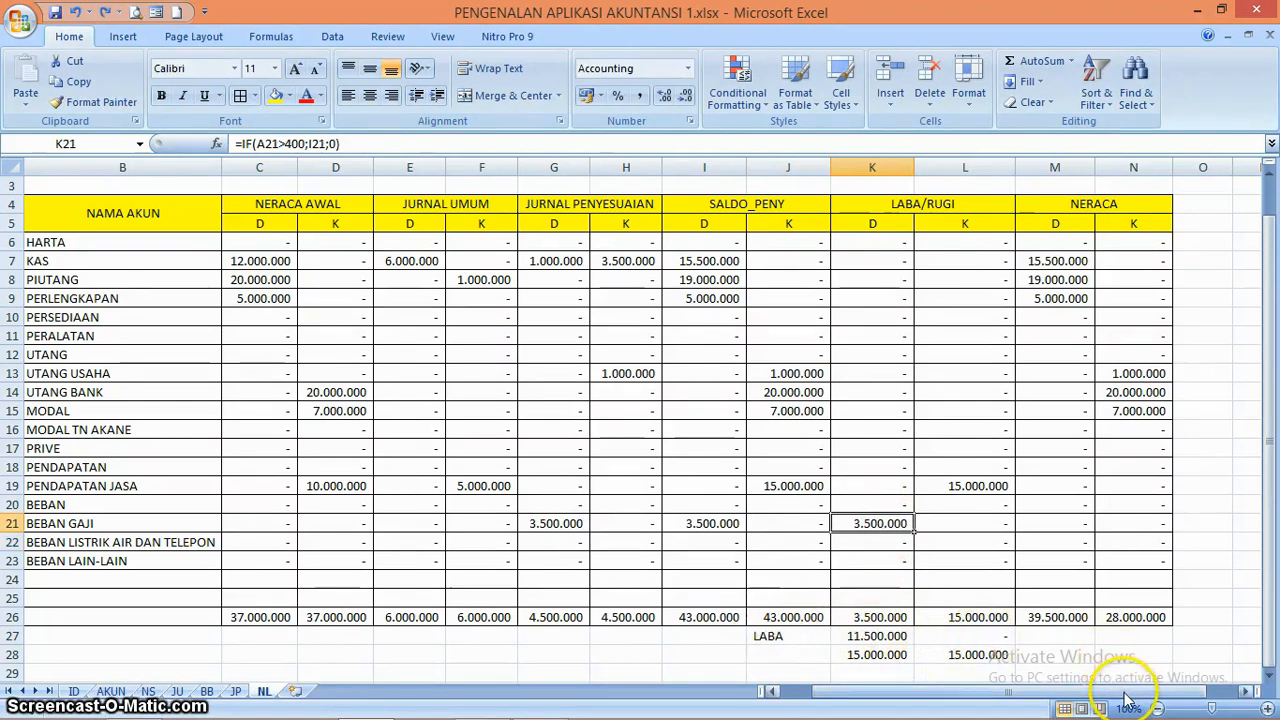
# Copy the sum formula from L28 into M28 and N28 to total both NERACA columns
pyautogui.moveTo(1134, 693); pyautogui.dragTo(1192, 700)
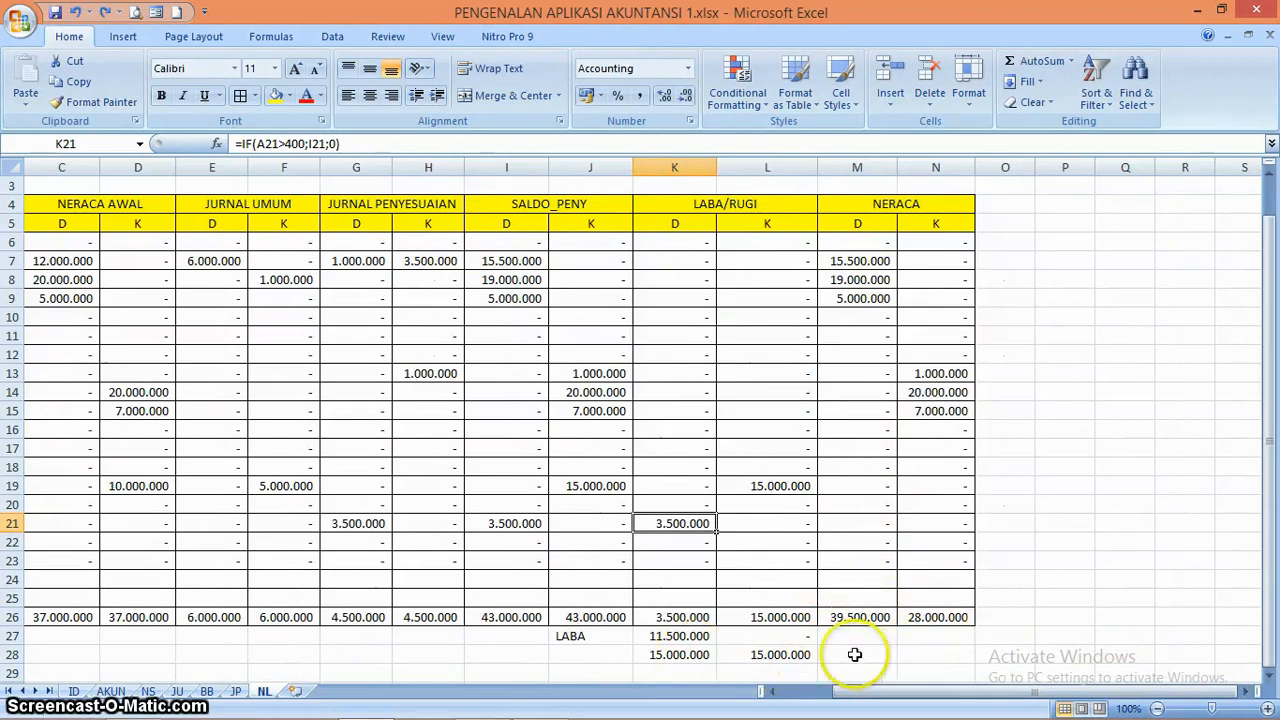
pyautogui.click(795, 655)
pyautogui.hotkey('ctrl', 'c')
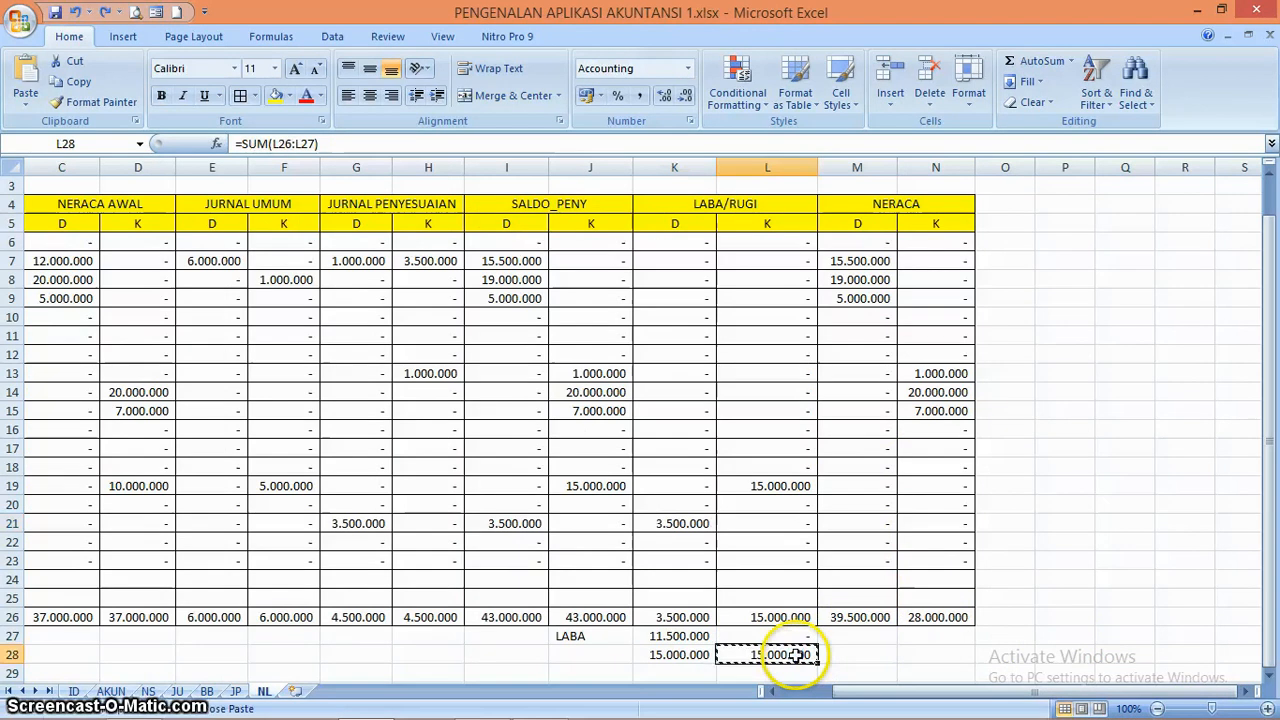
pyautogui.press('Right')
pyautogui.hotkey('shift', 'Right')
pyautogui.hotkey('ctrl', 'v')
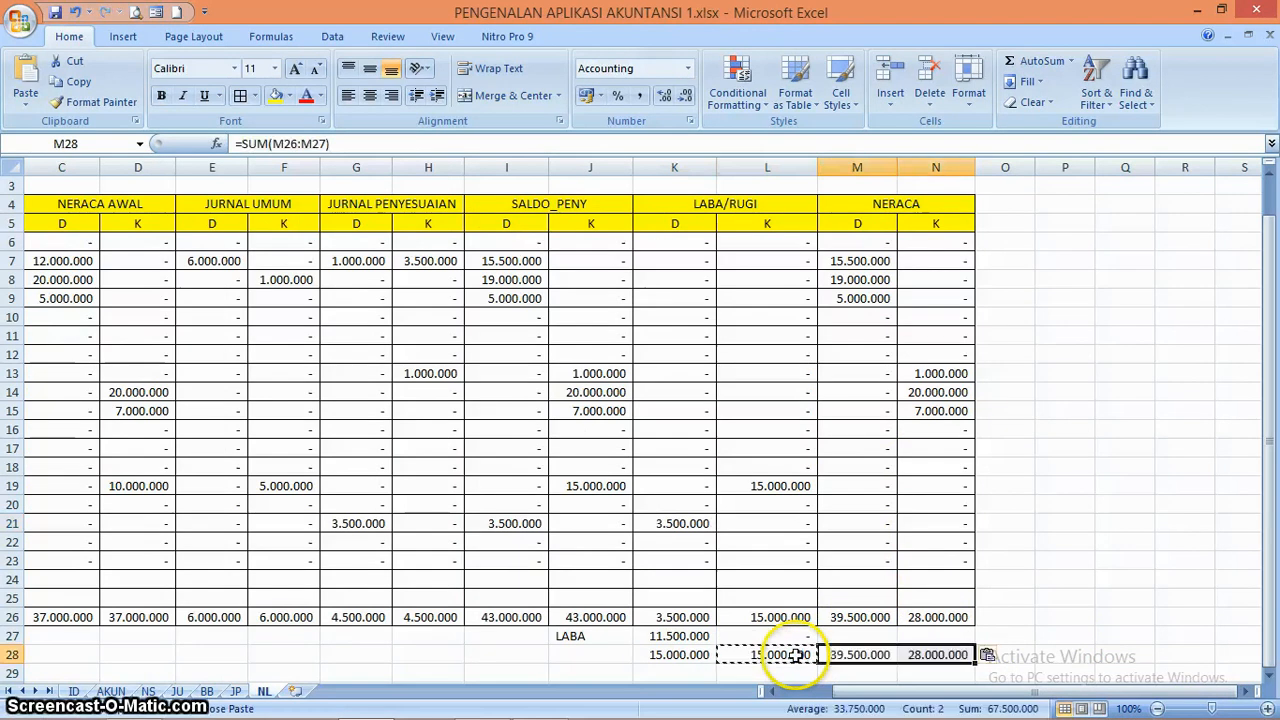
# Enter the formula =IF(N26-M26>0;N26-M26;0) in M27, below the NERACA debit total
pyautogui.press('Up')
pyautogui.press('Up')
pyautogui.press('Up')
pyautogui.press('Up')
pyautogui.press('Down')
pyautogui.press('Down')
pyautogui.press('Down')
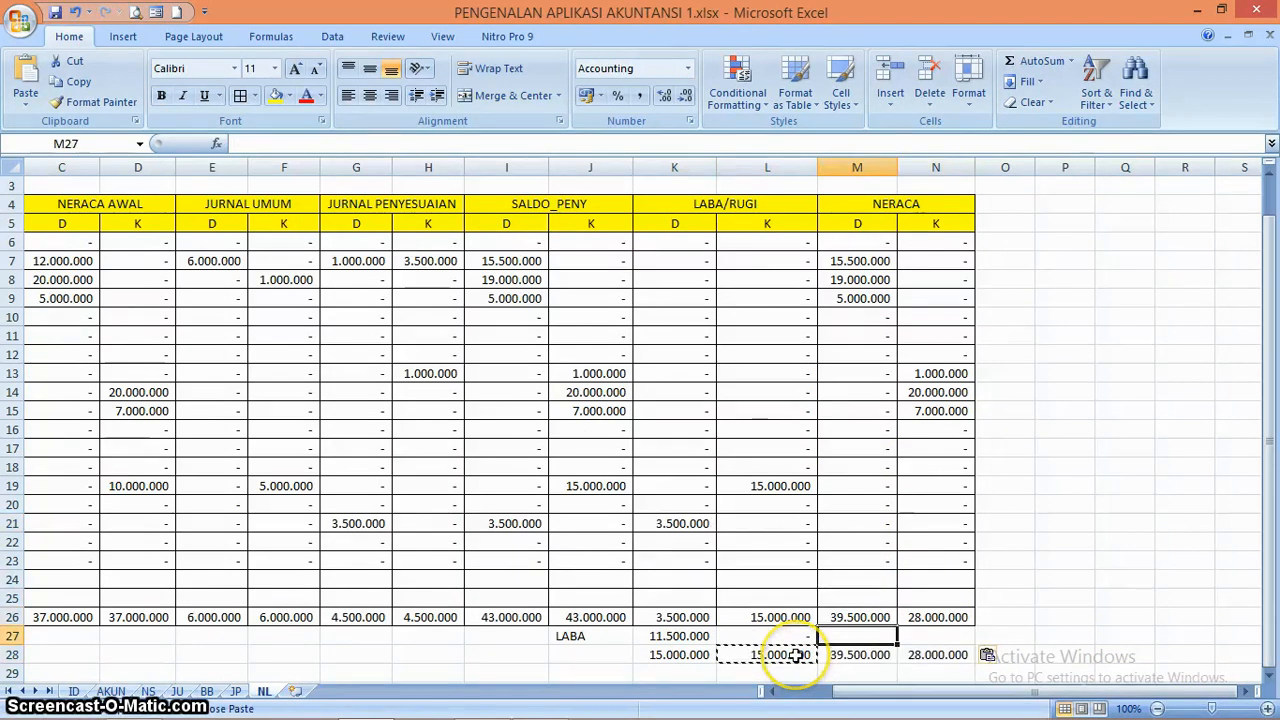
pyautogui.write('=IF(')
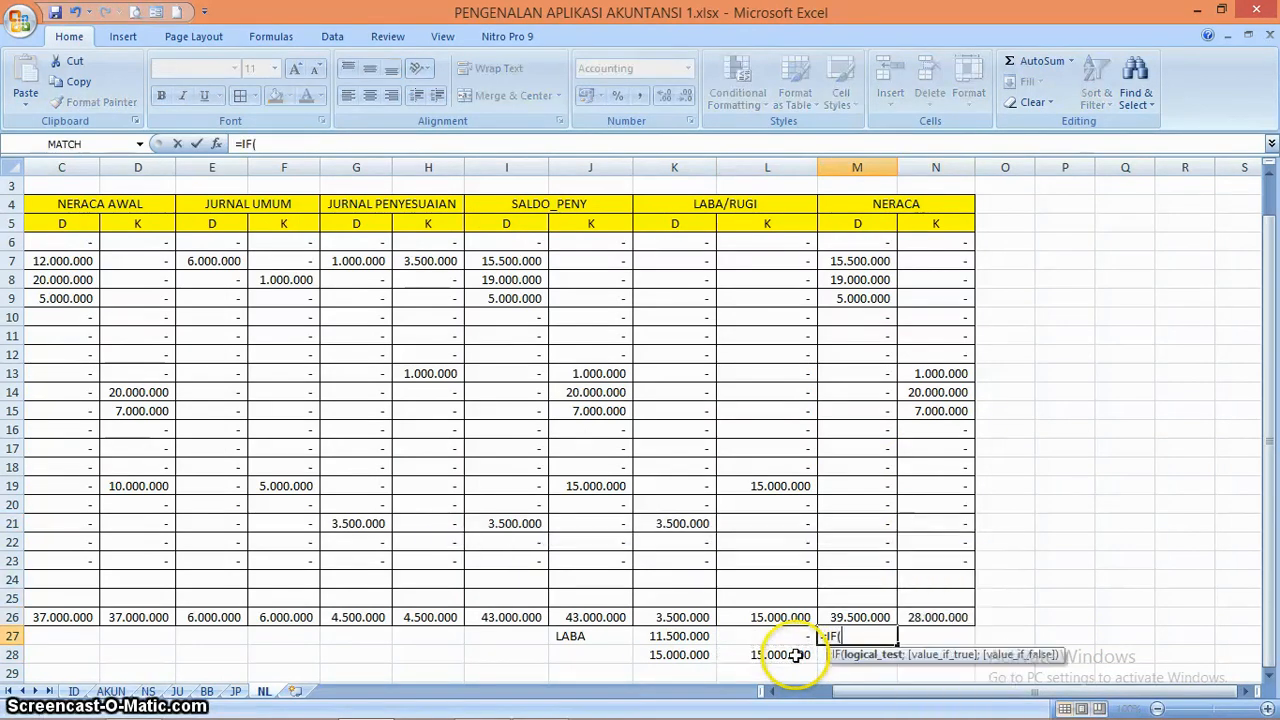
pyautogui.click(930, 617)
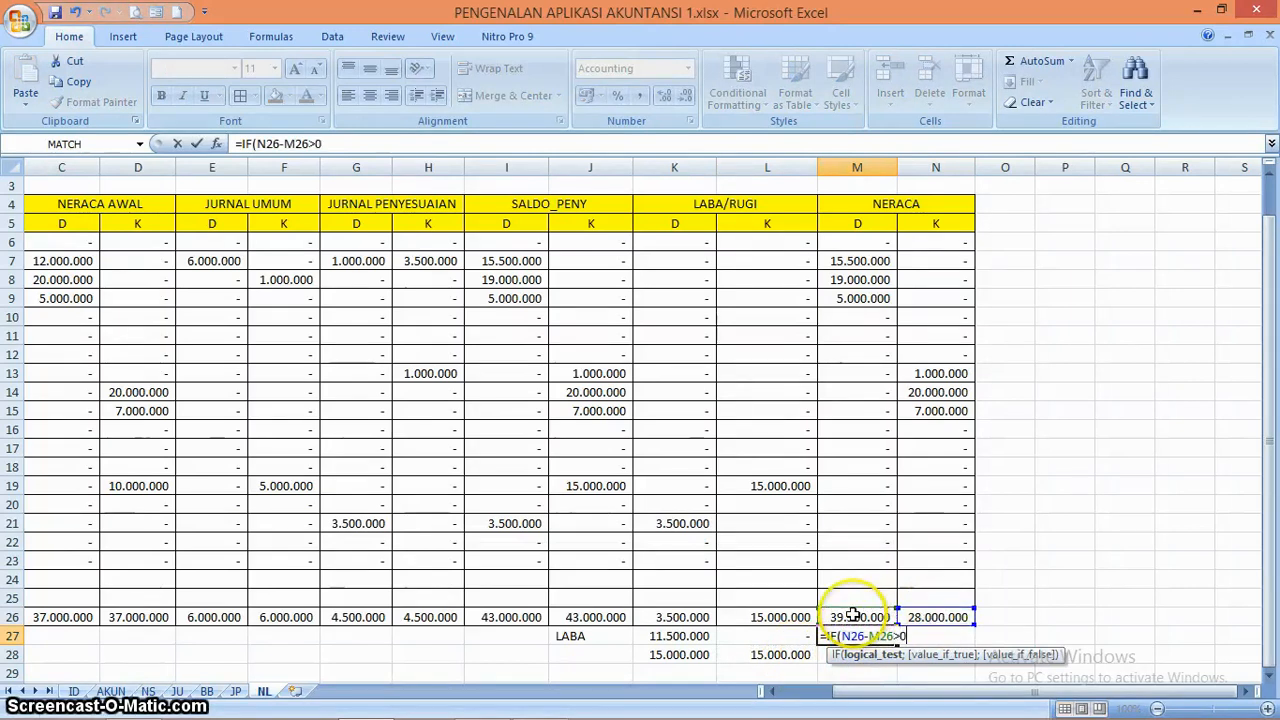
pyautogui.write('>0;')
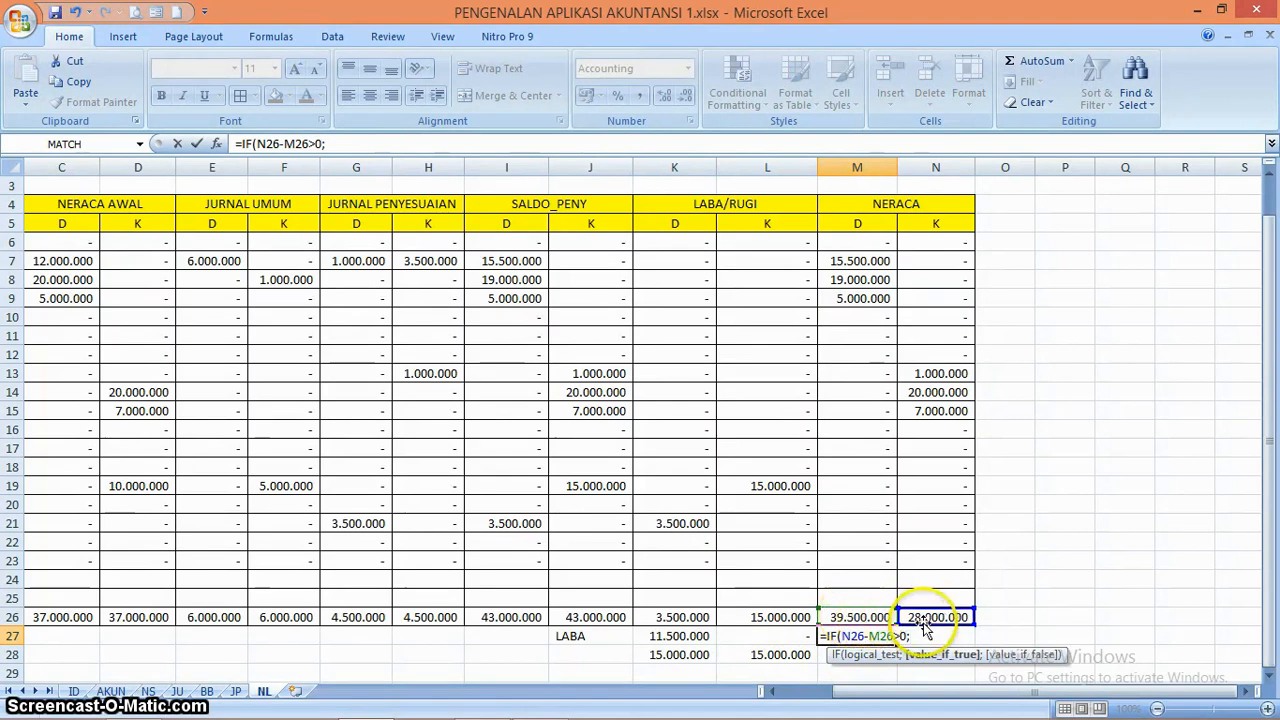
pyautogui.click(930, 617)
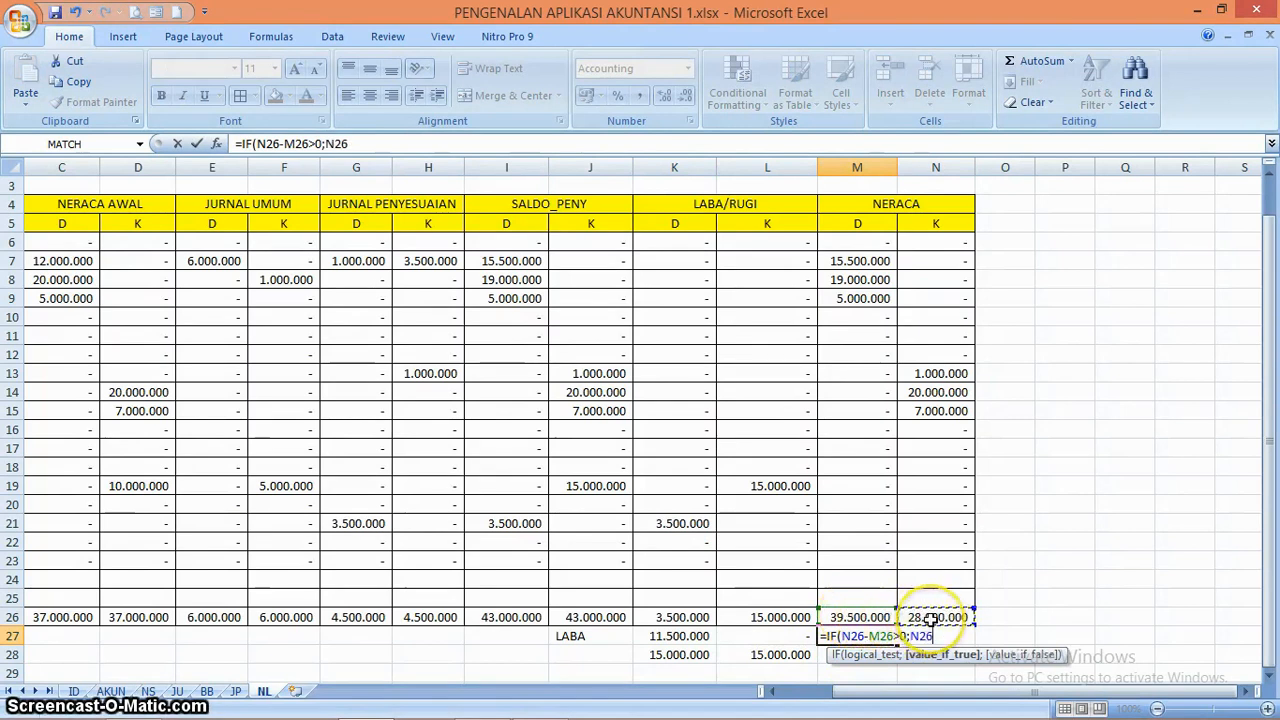
pyautogui.write('-')
pyautogui.click(858, 617)
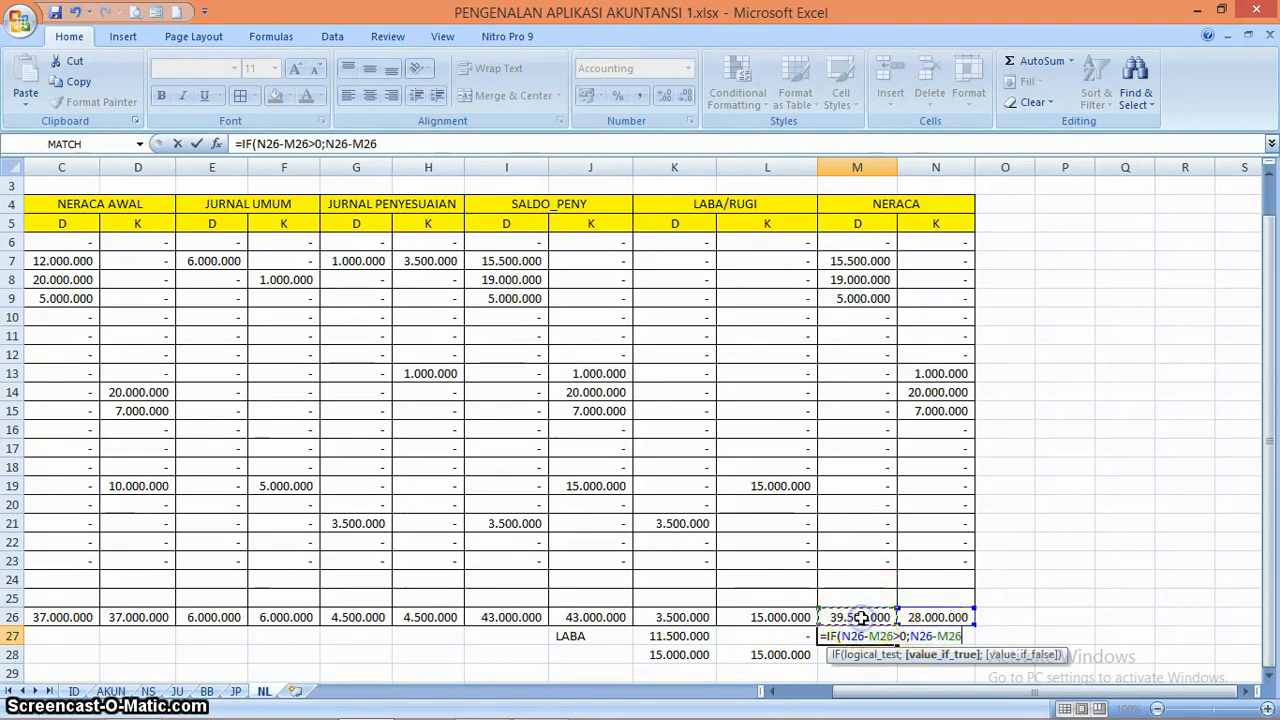
pyautogui.write(';0')
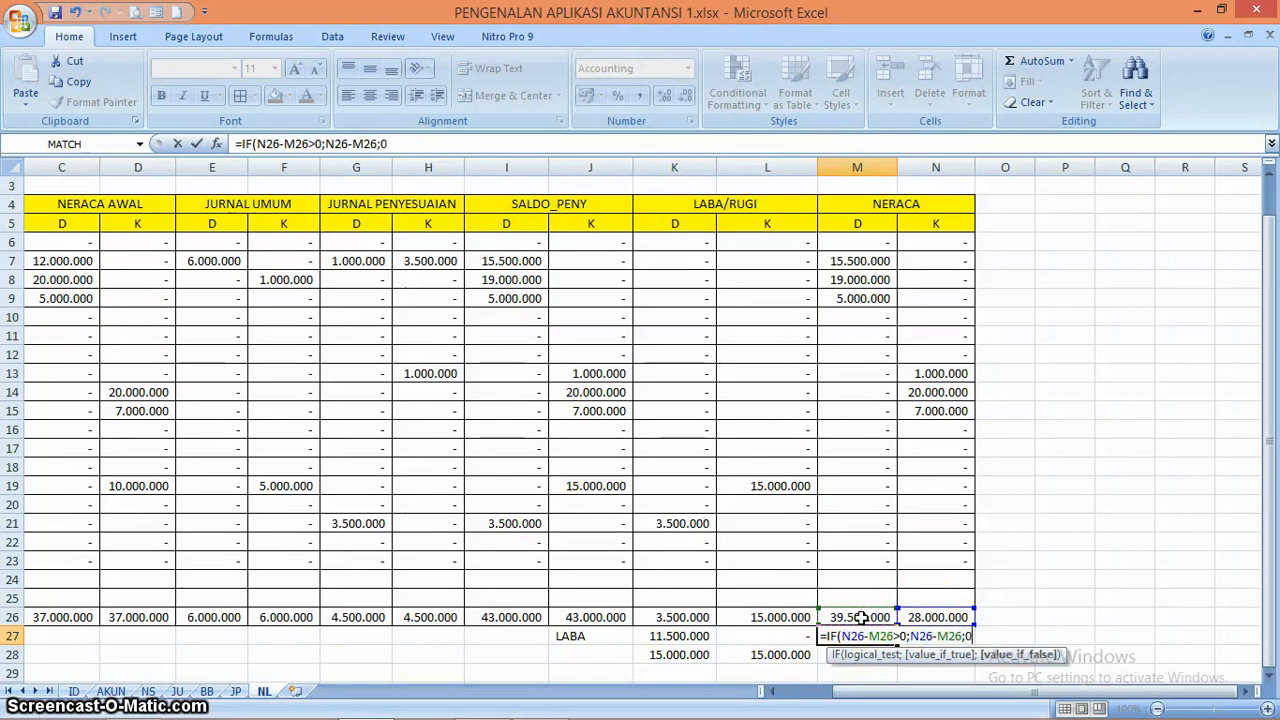
pyautogui.press('Return')
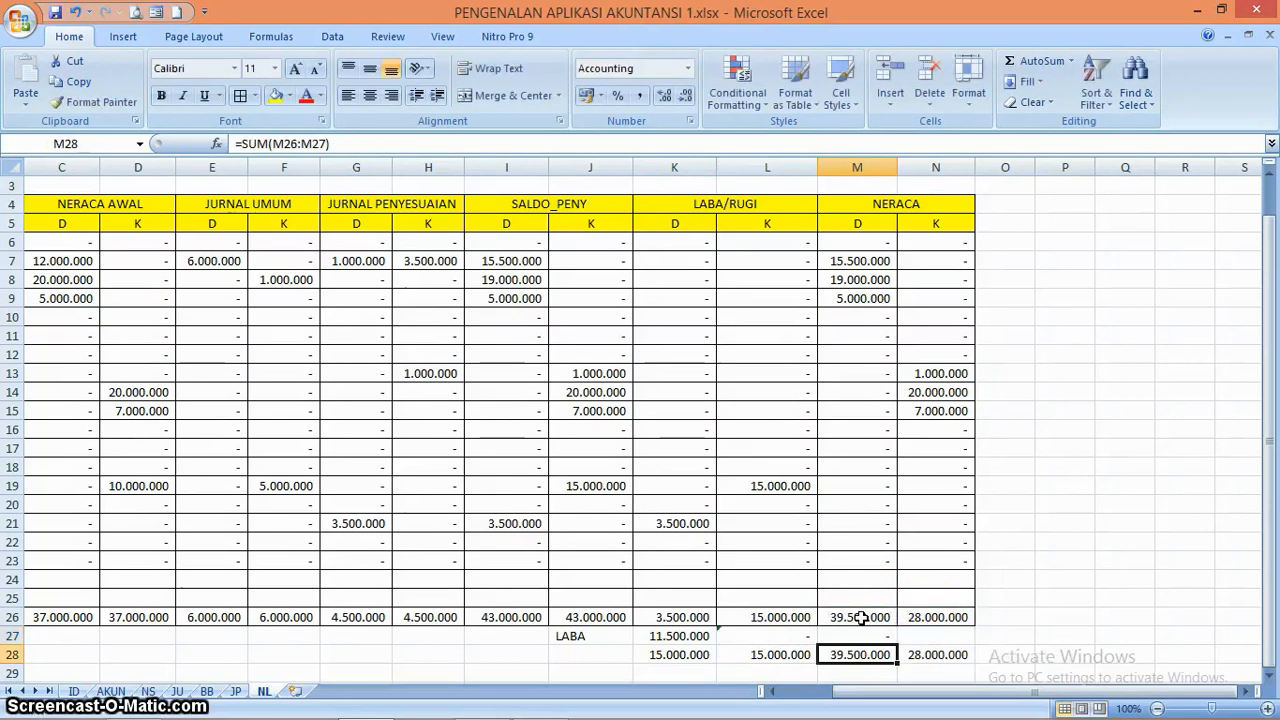
# Enter the formula =IF(M26-N26>0;M26-N26;0) in N27, below the NERACA credit total
pyautogui.click(940, 638)
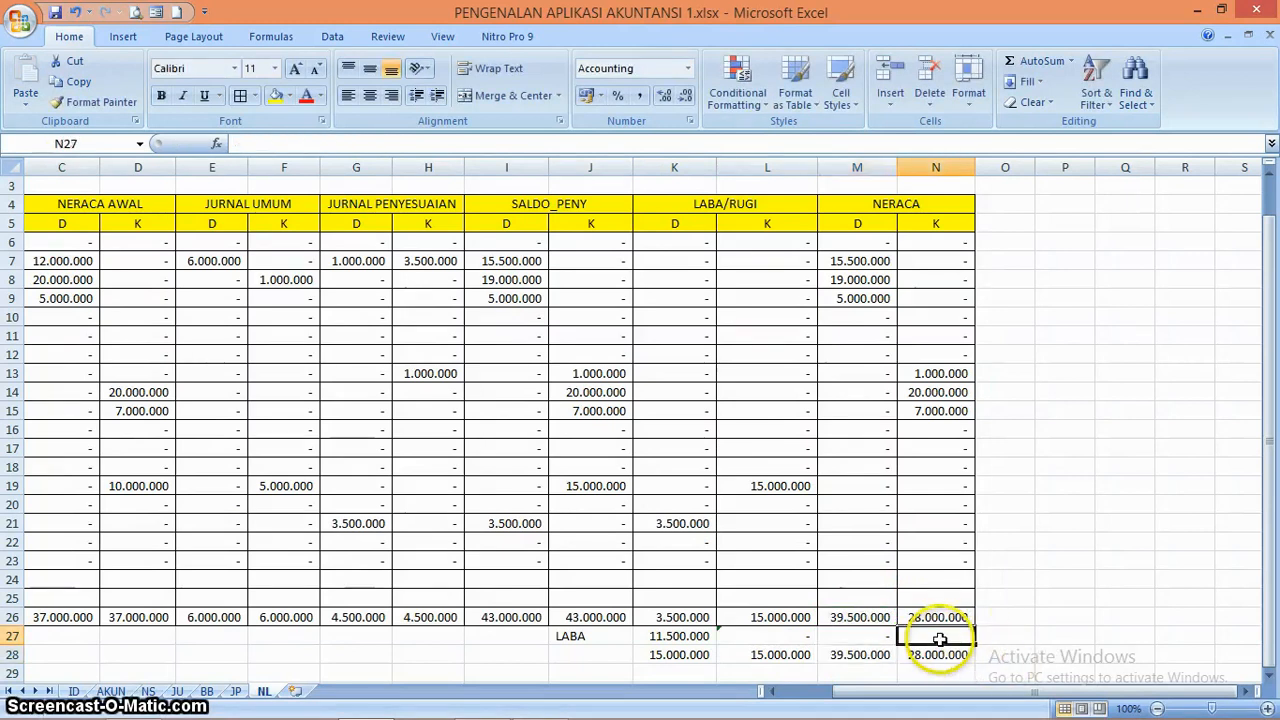
pyautogui.write('=')
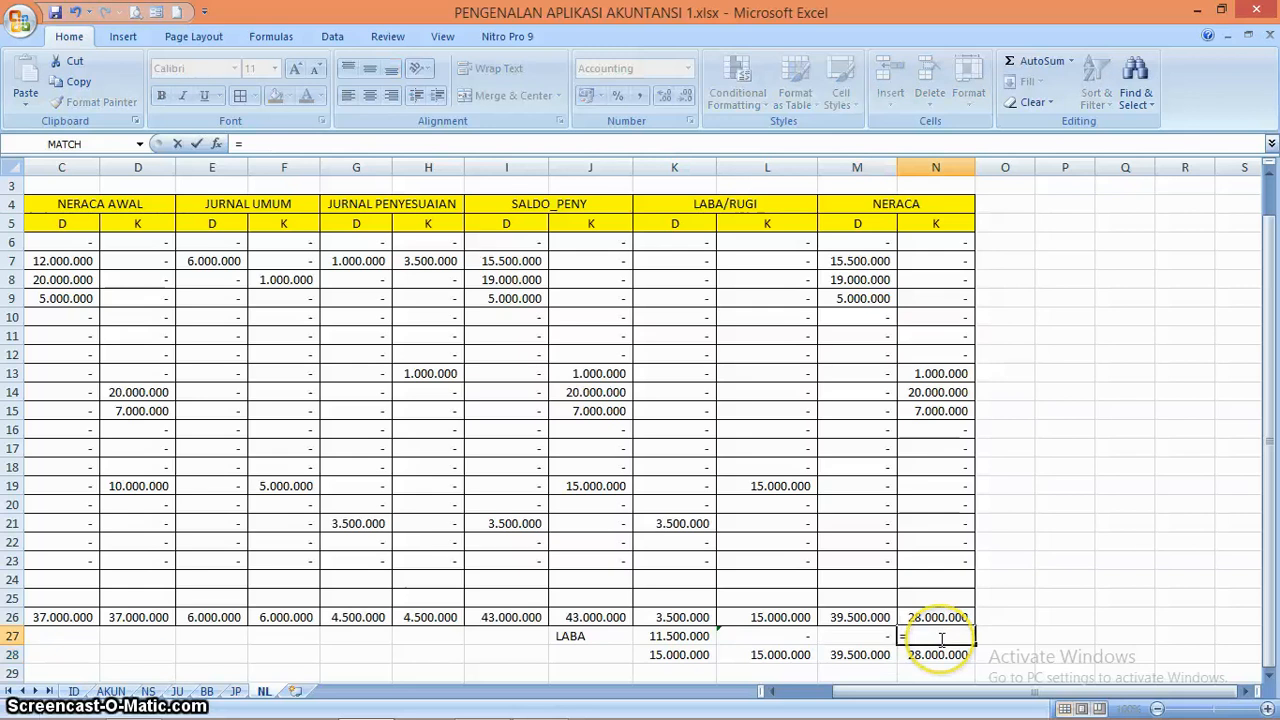
pyautogui.write('IF(')
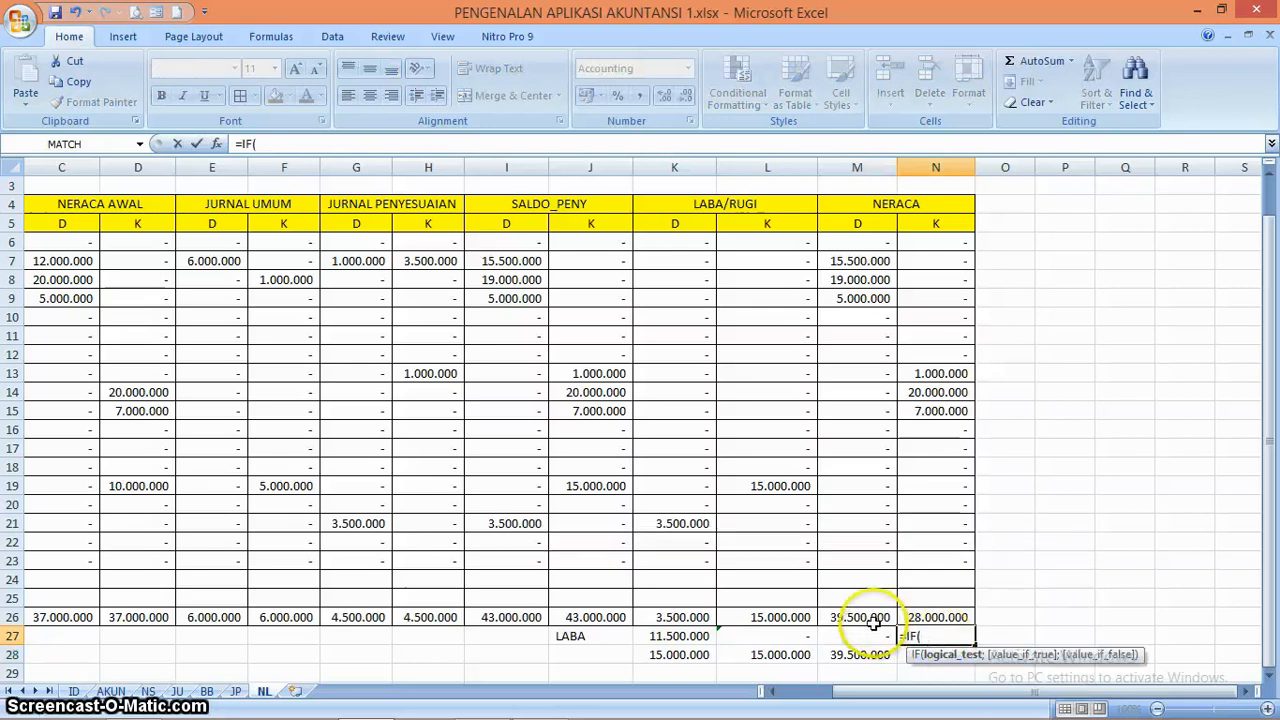
pyautogui.click(858, 618)
pyautogui.write('-N26')
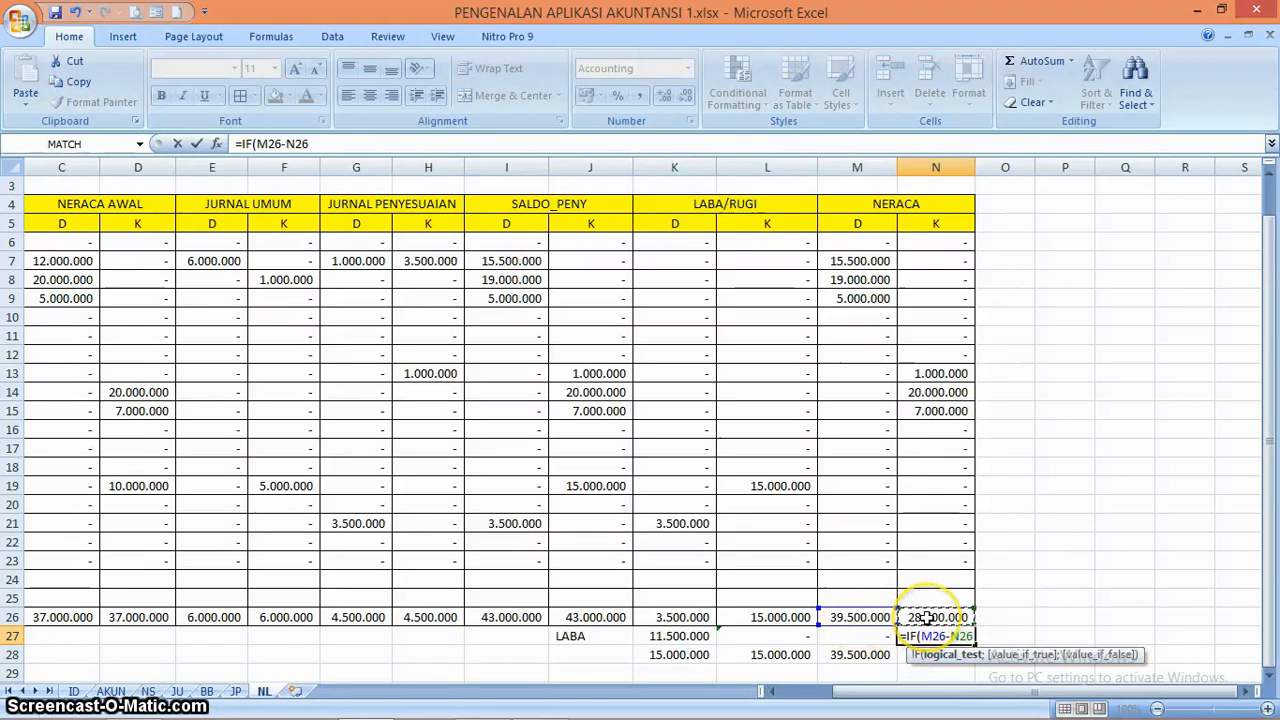
pyautogui.write('>')
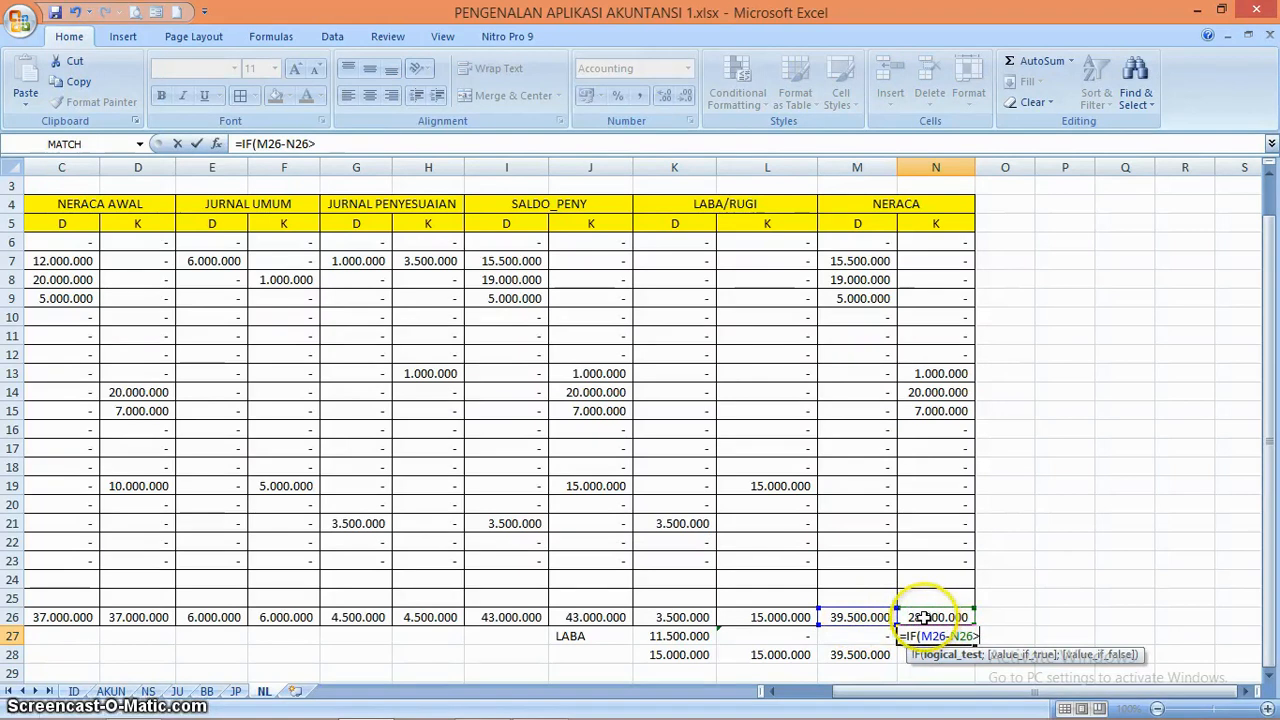
pyautogui.write('0;')
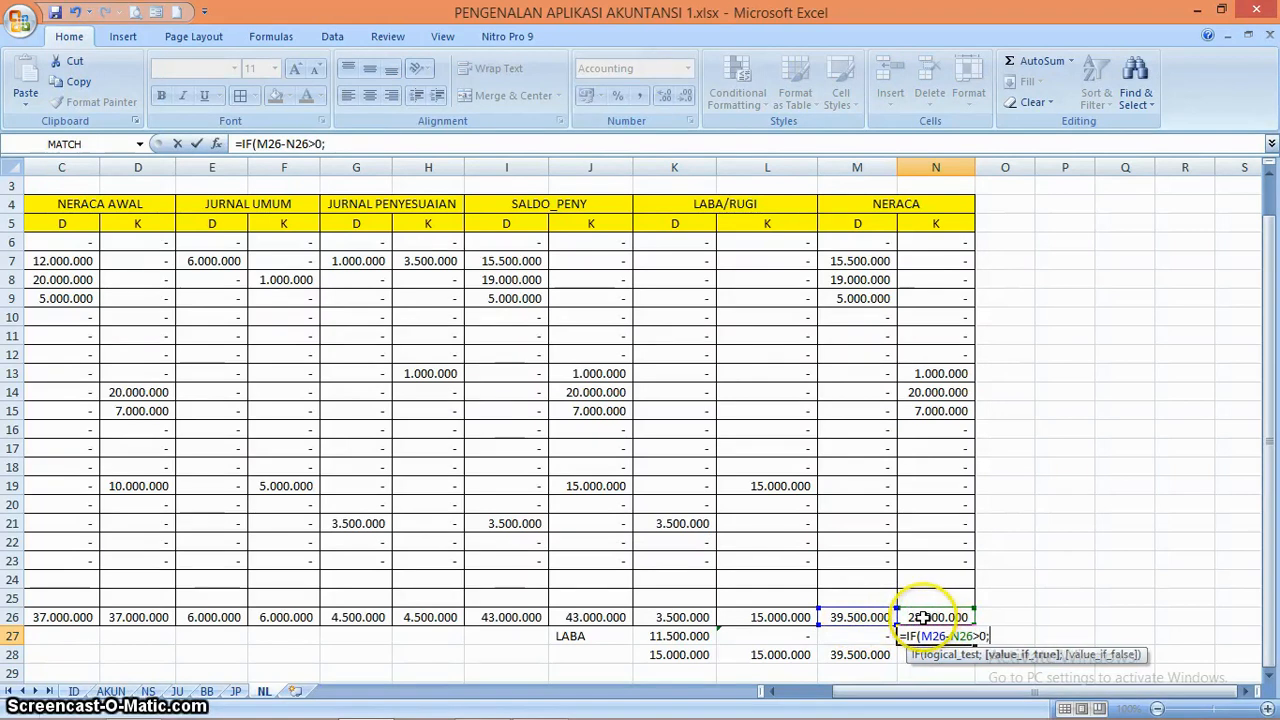
pyautogui.click(862, 617)
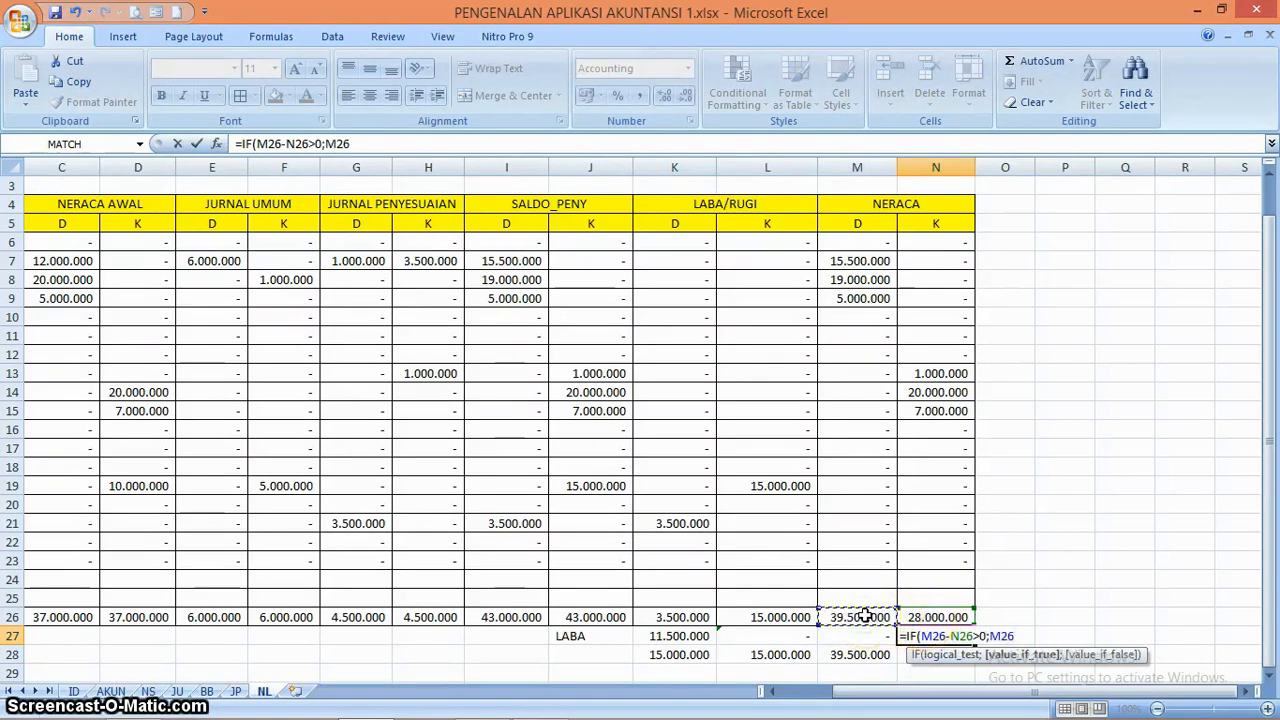
pyautogui.click(918, 616)
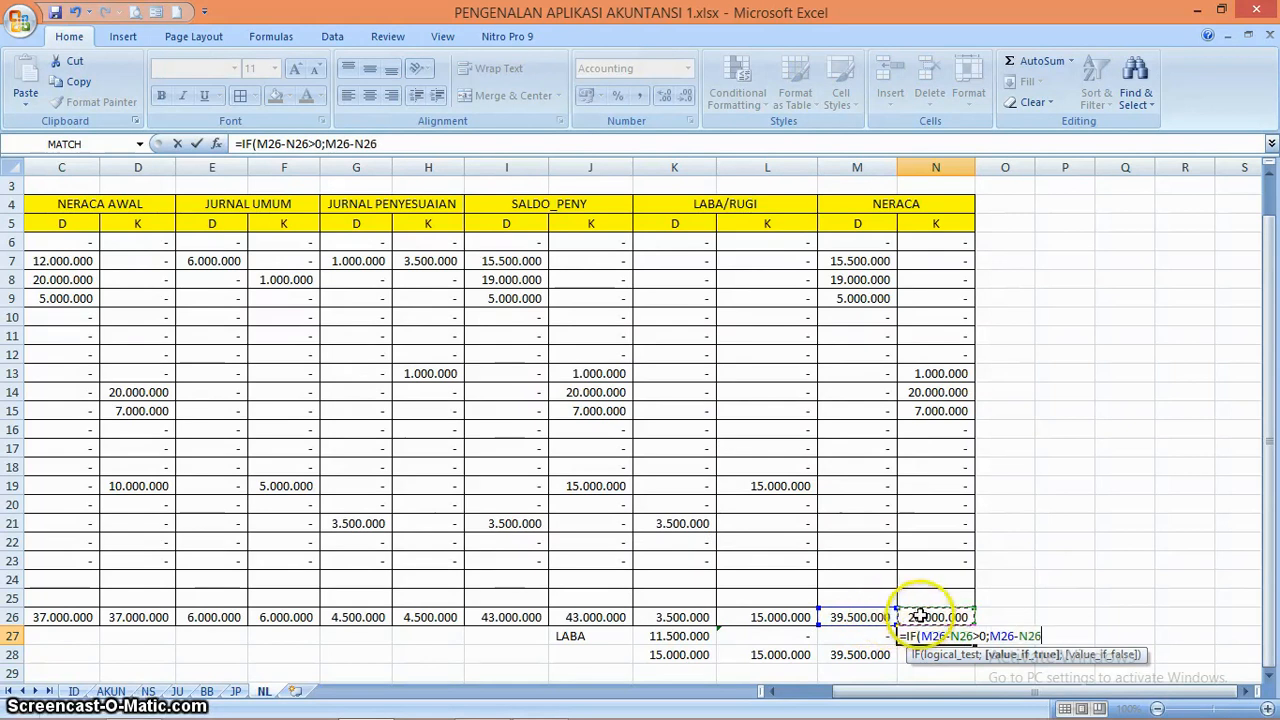
pyautogui.write(';0')
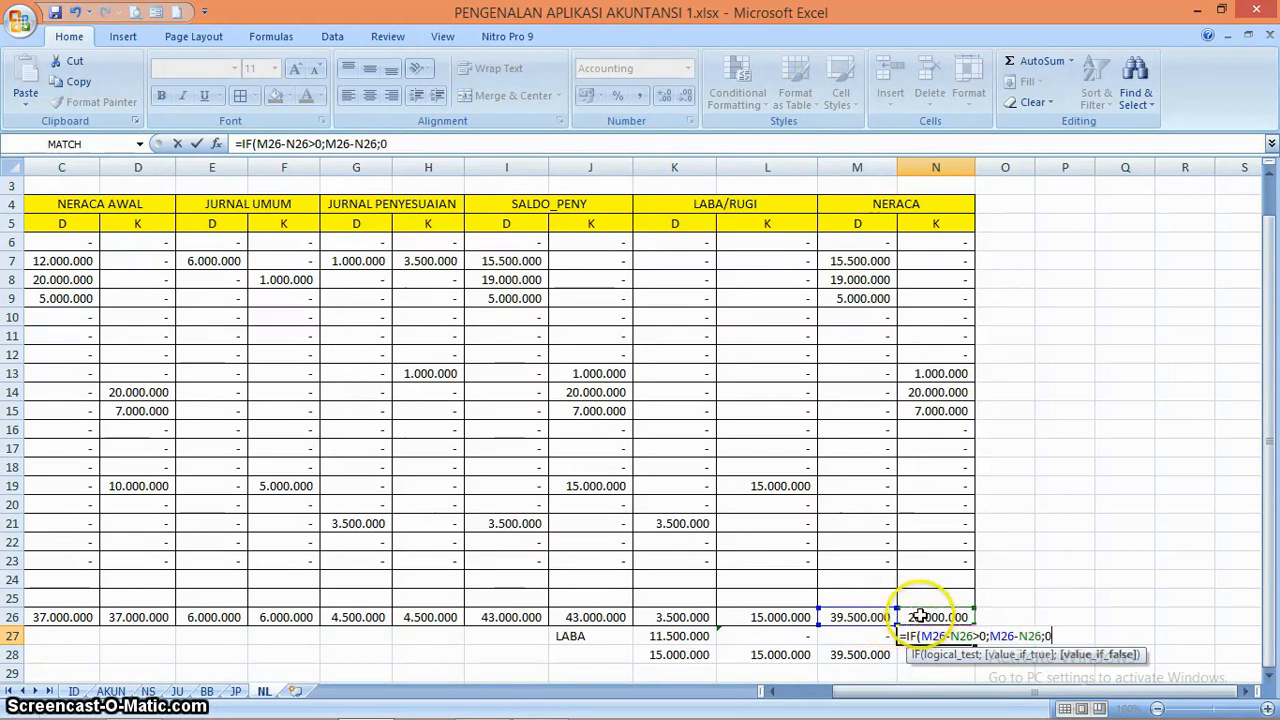
pyautogui.write(')')
pyautogui.press('Return')
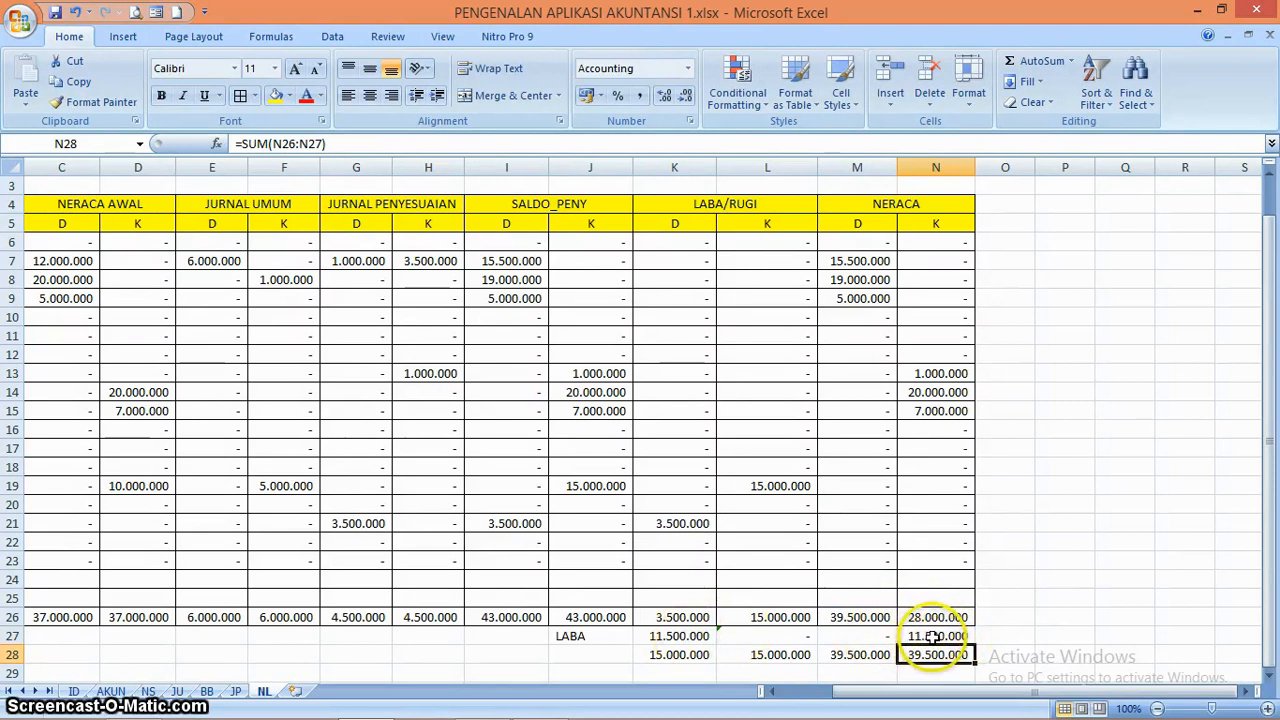
# Apply all borders to the balancing and final total cells K27:N28 under LABA/RUGI and NERACA
pyautogui.click(932, 637)
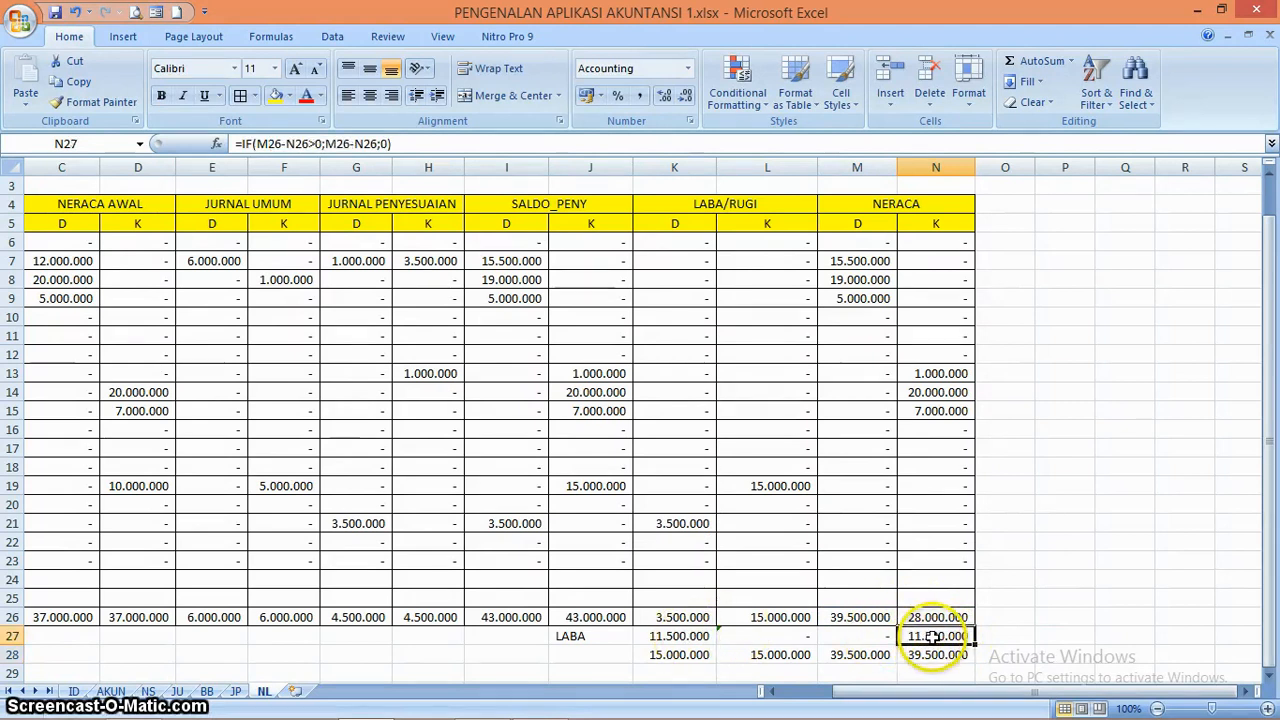
pyautogui.click(688, 636)
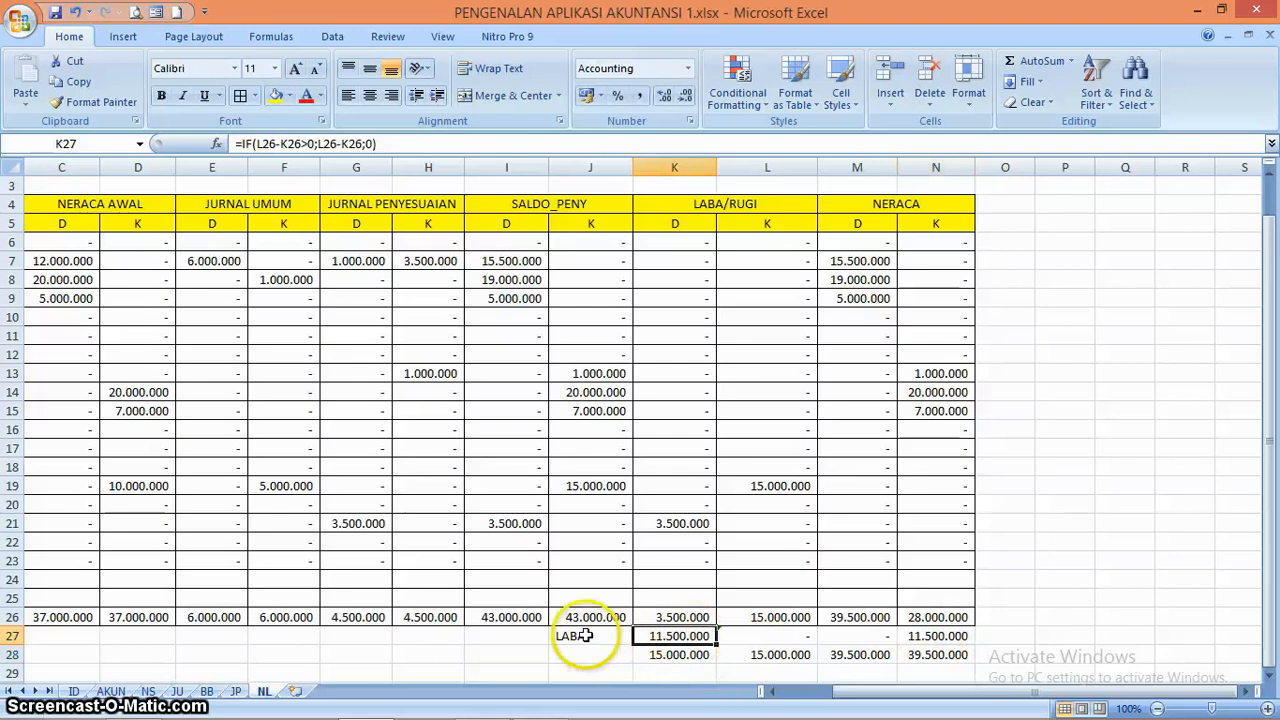
pyautogui.click(795, 637)
pyautogui.click(852, 636)
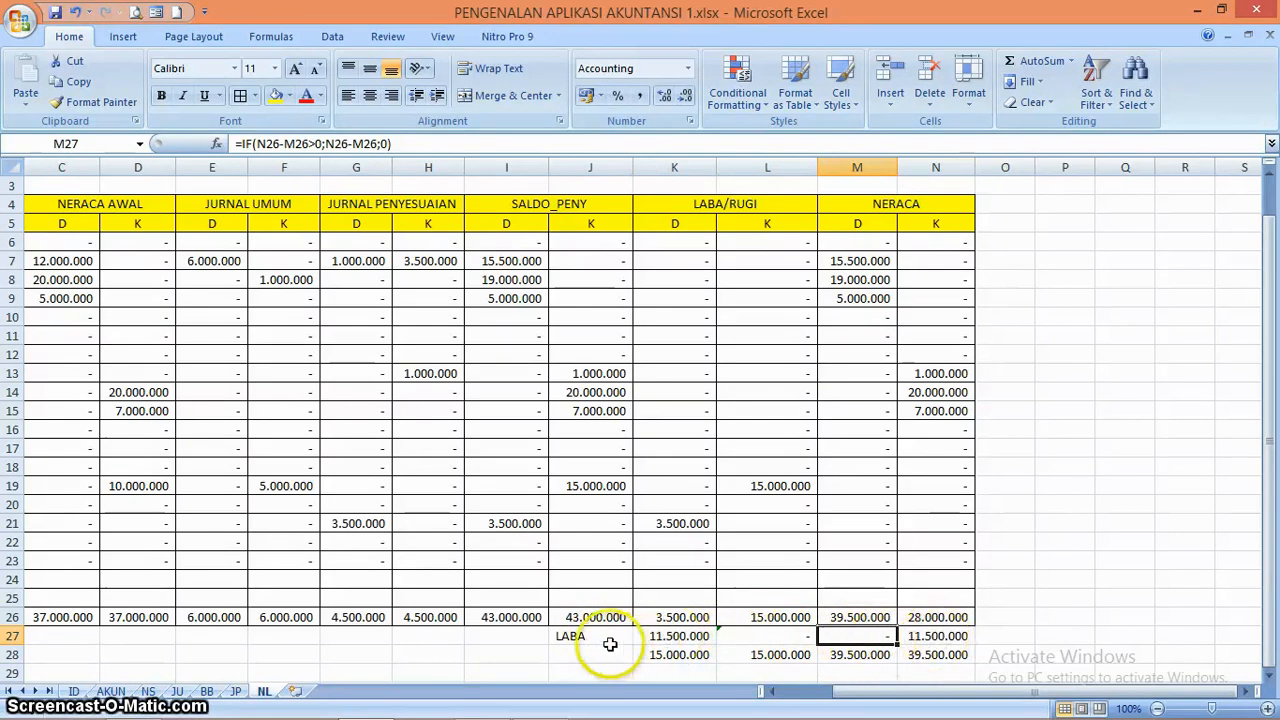
pyautogui.moveTo(645, 636); pyautogui.dragTo(930, 643)
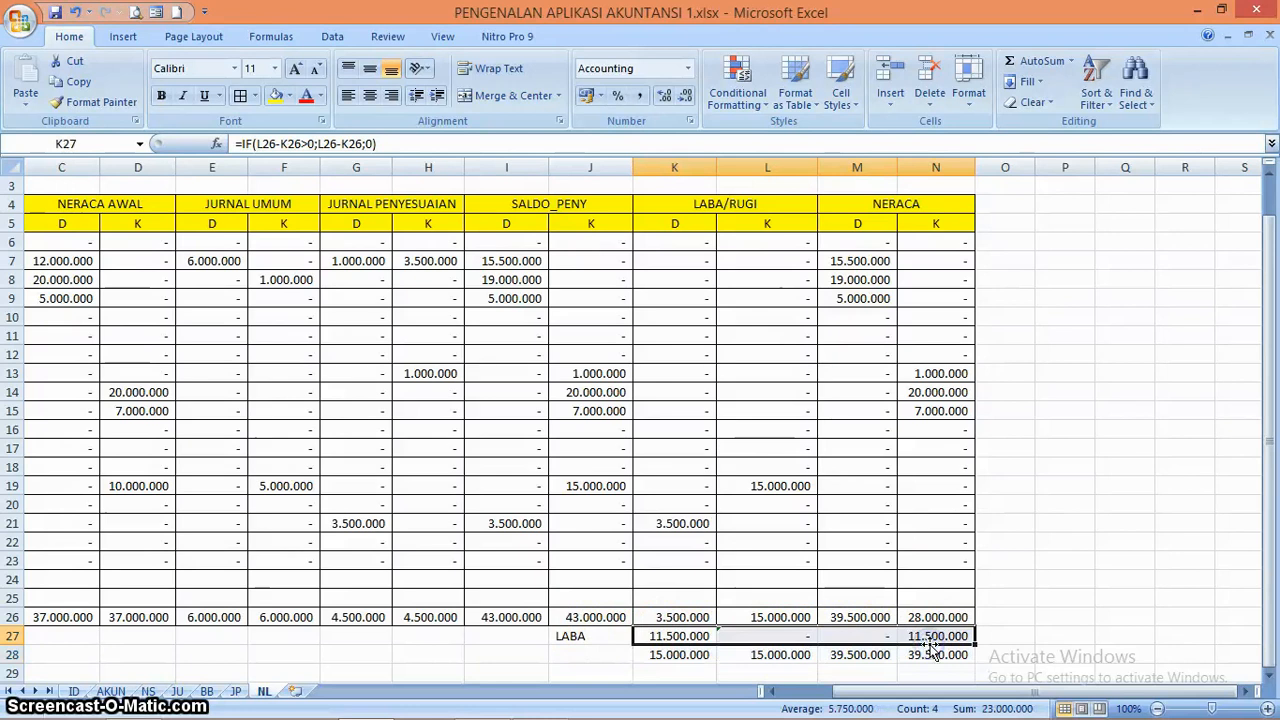
pyautogui.moveTo(690, 640); pyautogui.dragTo(909, 648)
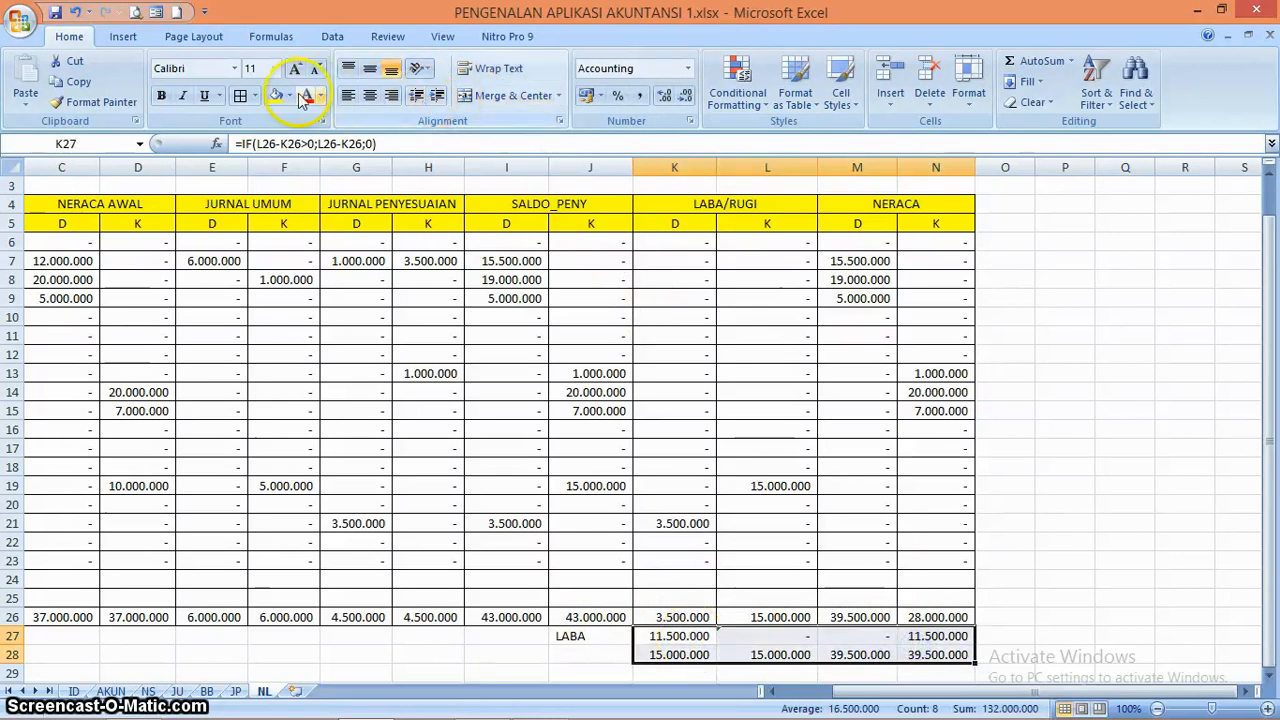
pyautogui.click(240, 96)
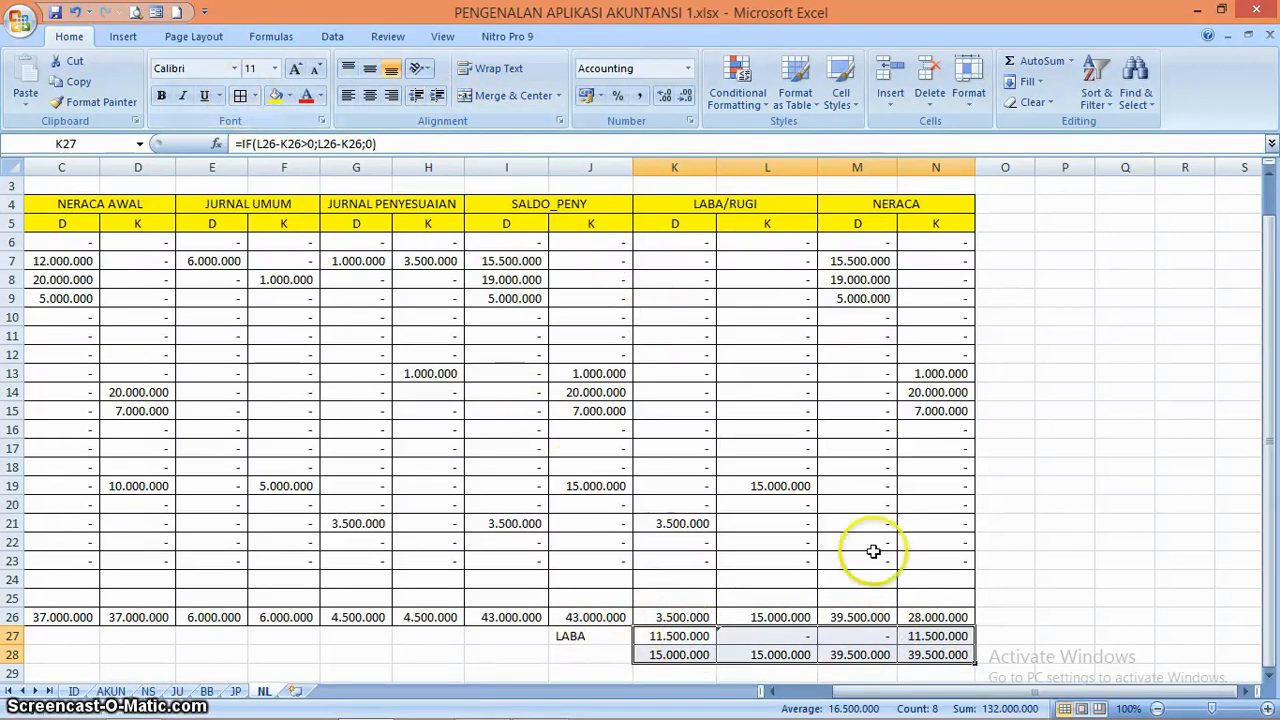
pyautogui.click(938, 597)
pyautogui.click(1018, 595)
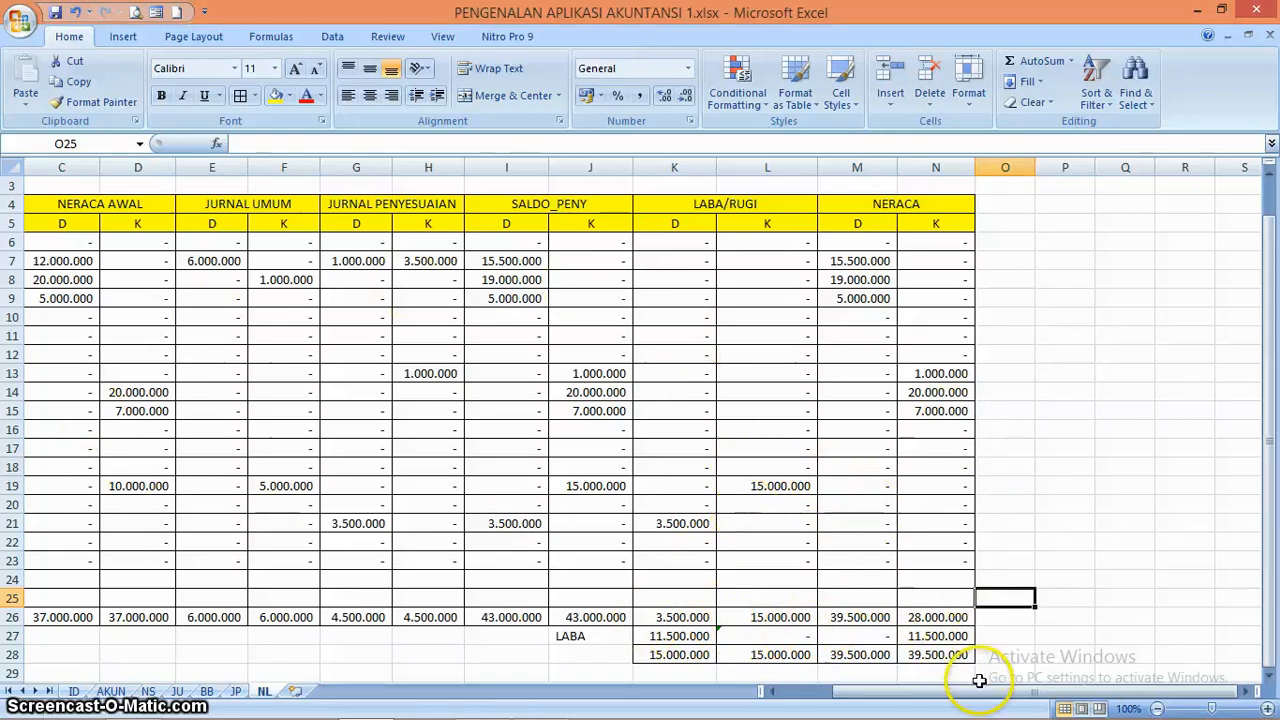
# Merge and center the empty title cells A1:N1 across the full width of the worksheet table
pyautogui.moveTo(980, 690); pyautogui.dragTo(924, 705)
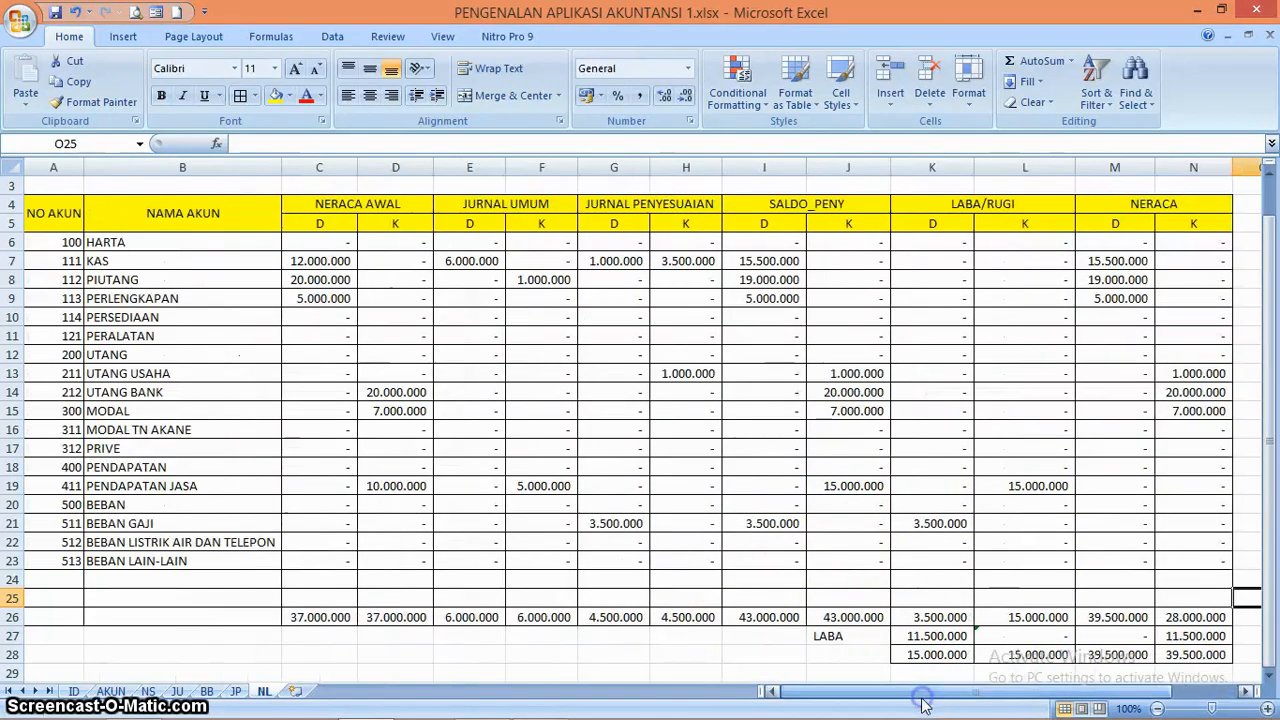
pyautogui.scroll(1, 1270, 437)
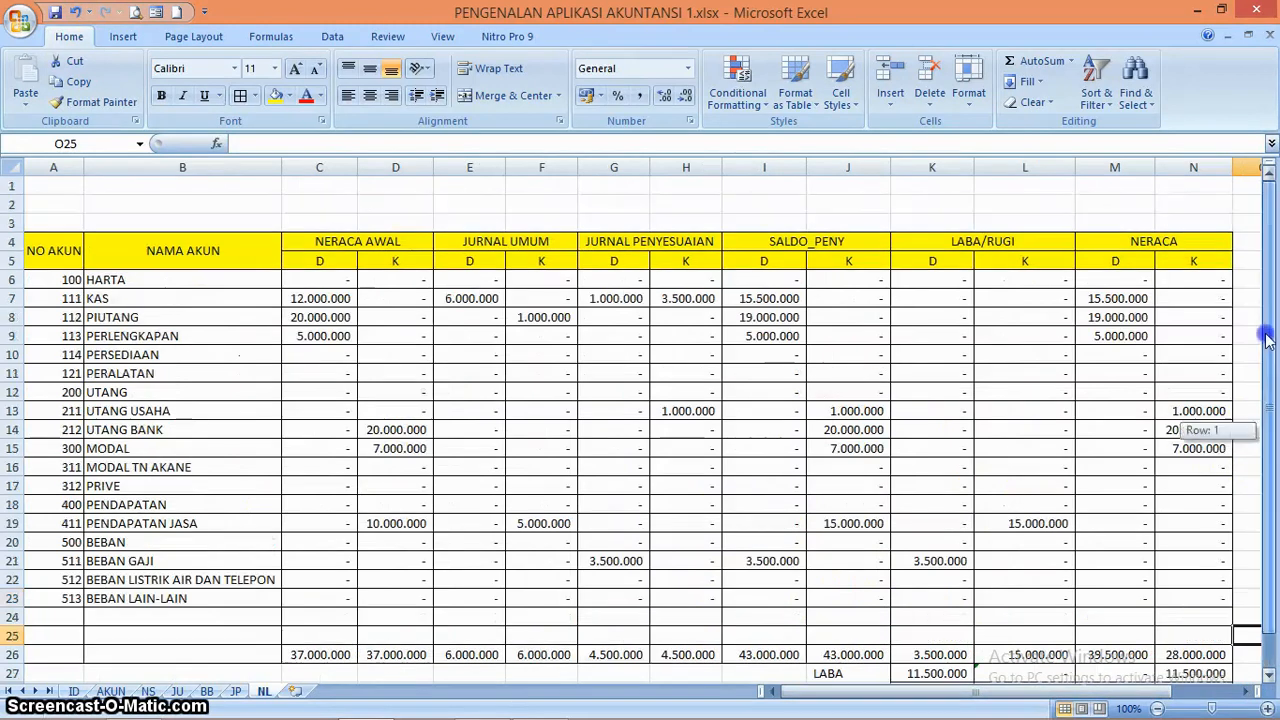
pyautogui.click(52, 186)
pyautogui.hotkey('shift', 'Right')
pyautogui.hotkey('shift', 'Right')
pyautogui.hotkey('shift', 'Right')
pyautogui.hotkey('shift', 'Right')
pyautogui.hotkey('shift', 'Right')
pyautogui.hotkey('shift', 'Right')
pyautogui.hotkey('shift', 'Right')
pyautogui.hotkey('shift', 'Right')
pyautogui.hotkey('shift', 'Right')
pyautogui.hotkey('shift', 'Right')
pyautogui.hotkey('shift', 'Right')
pyautogui.hotkey('shift', 'Right')
pyautogui.hotkey('shift', 'Right')
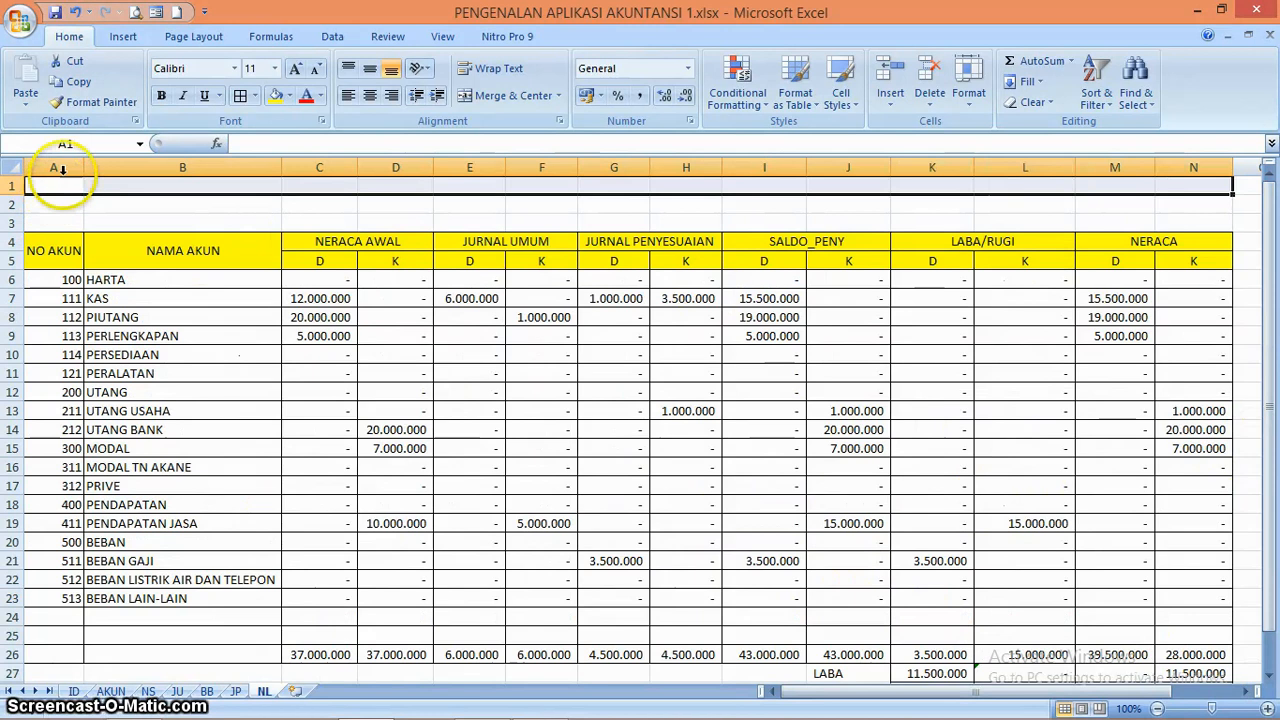
pyautogui.click(490, 96)
# Merge and center the second title row, cells A2:N2, across the table width
pyautogui.press('Down')
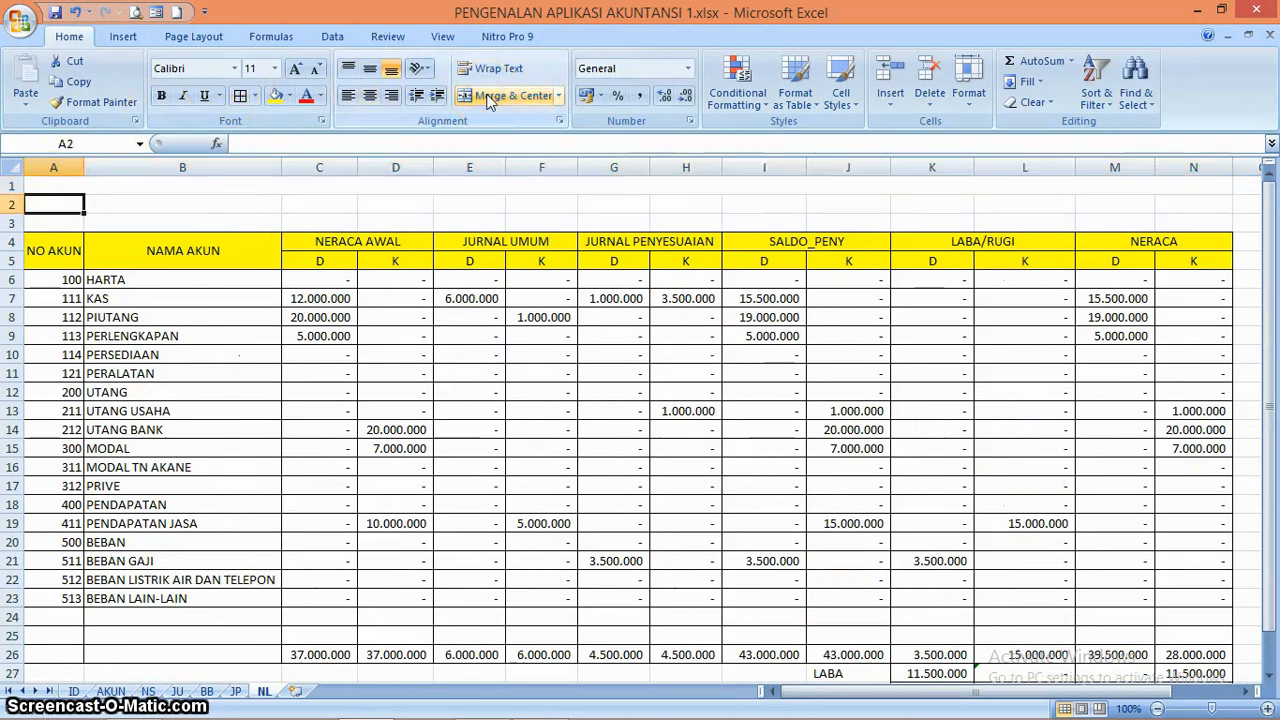
pyautogui.hotkey('shift', 'Right')
pyautogui.hotkey('shift', 'Right')
pyautogui.hotkey('shift', 'Right')
pyautogui.hotkey('shift', 'Right')
pyautogui.hotkey('shift', 'Right')
pyautogui.hotkey('shift', 'Right')
pyautogui.hotkey('shift', 'Right')
pyautogui.hotkey('shift', 'Right')
pyautogui.hotkey('shift', 'Right')
pyautogui.hotkey('shift', 'Right')
# Merge and center the third title row, cells A3:N3, directly above the table headings
pyautogui.hotkey('shift', 'Right')
pyautogui.hotkey('shift', 'Right')
pyautogui.hotkey('shift', 'Right')
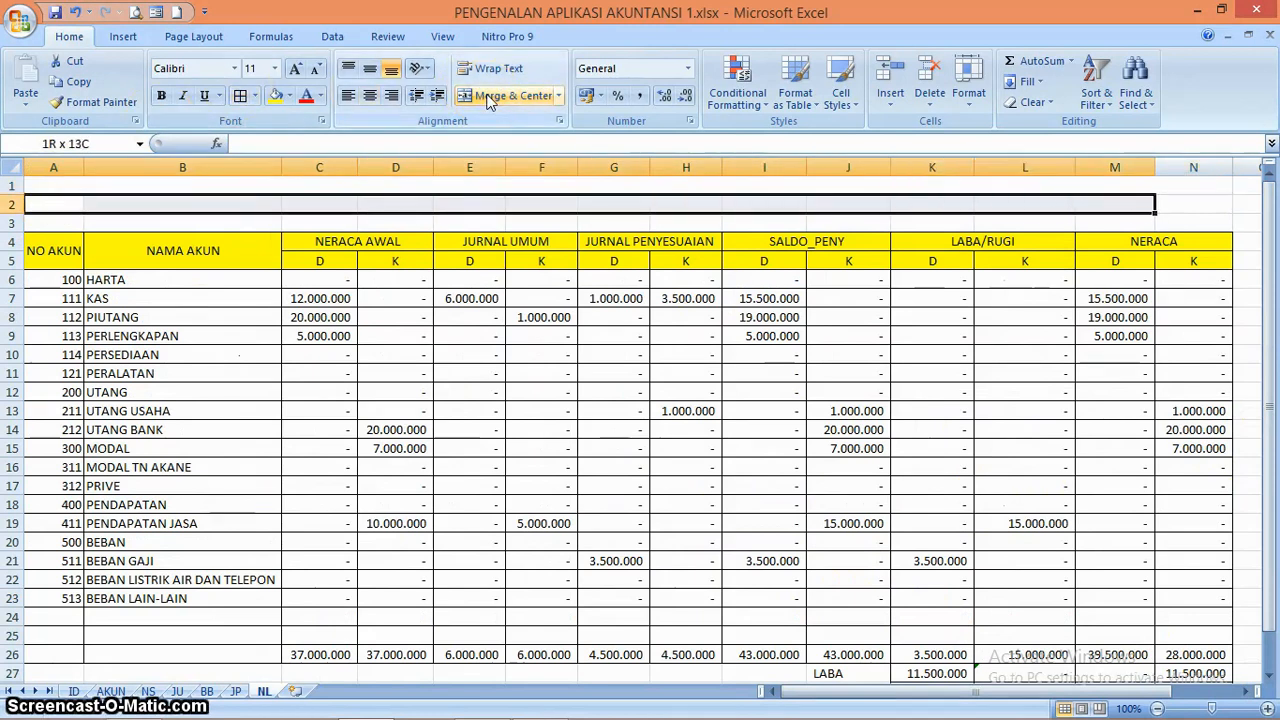
pyautogui.click(490, 96)
pyautogui.press('Down')
pyautogui.hotkey('shift', 'Right')
pyautogui.hotkey('shift', 'Right')
pyautogui.hotkey('shift', 'Right')
pyautogui.hotkey('shift', 'Right')
pyautogui.hotkey('shift', 'Right')
pyautogui.hotkey('shift', 'Right')
pyautogui.hotkey('shift', 'Right')
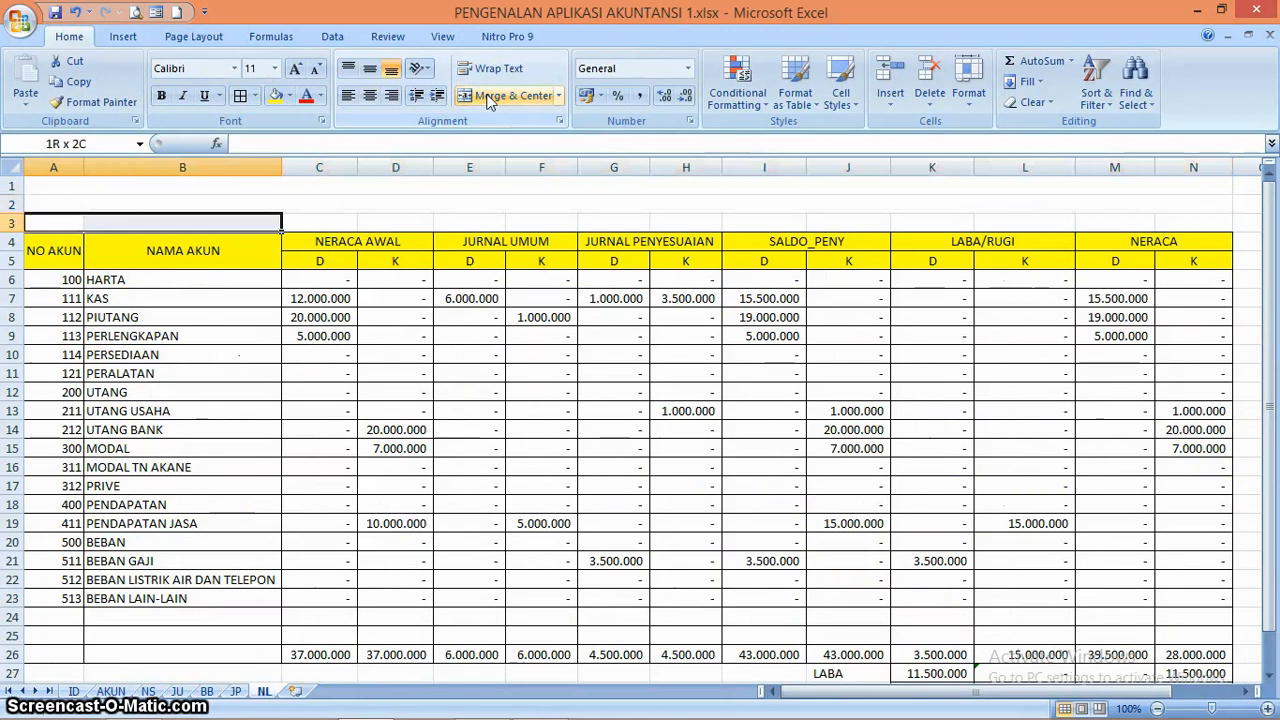
pyautogui.hotkey('shift', 'Right')
pyautogui.hotkey('shift', 'Right')
pyautogui.hotkey('shift', 'Right')
pyautogui.hotkey('shift', 'Right')
pyautogui.hotkey('shift', 'Right')
pyautogui.hotkey('shift', 'Right')
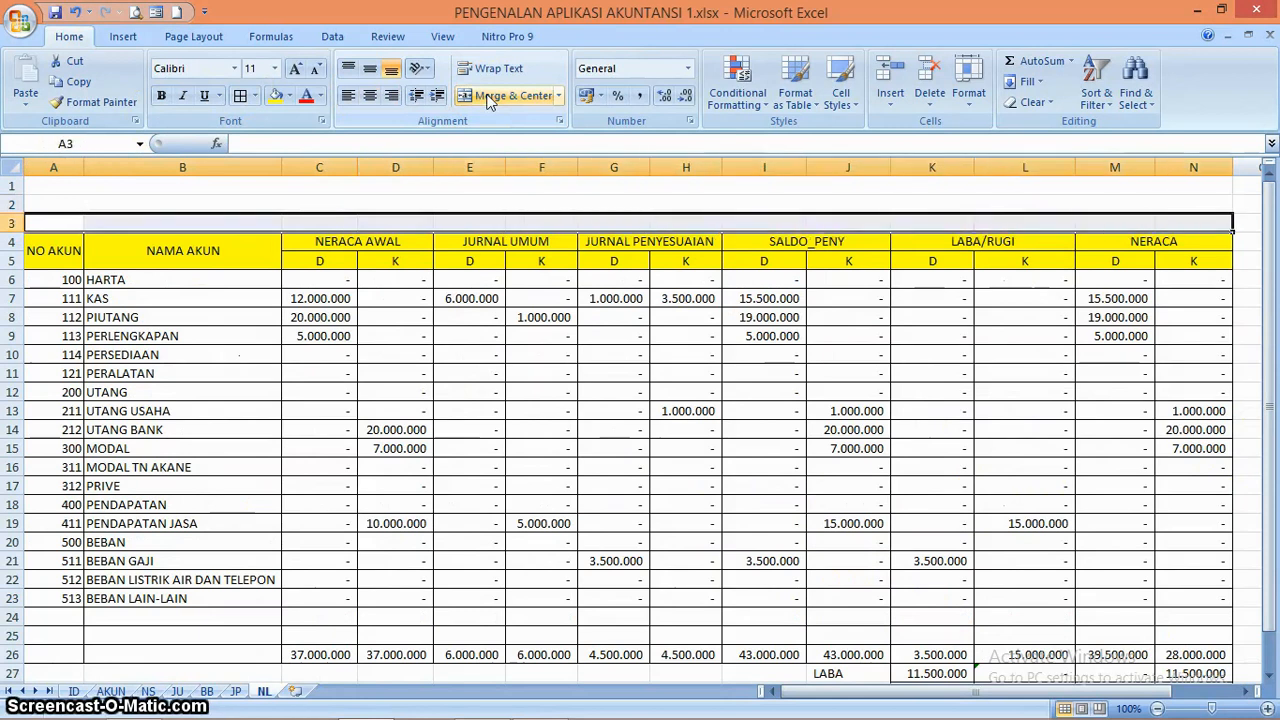
pyautogui.click(490, 96)
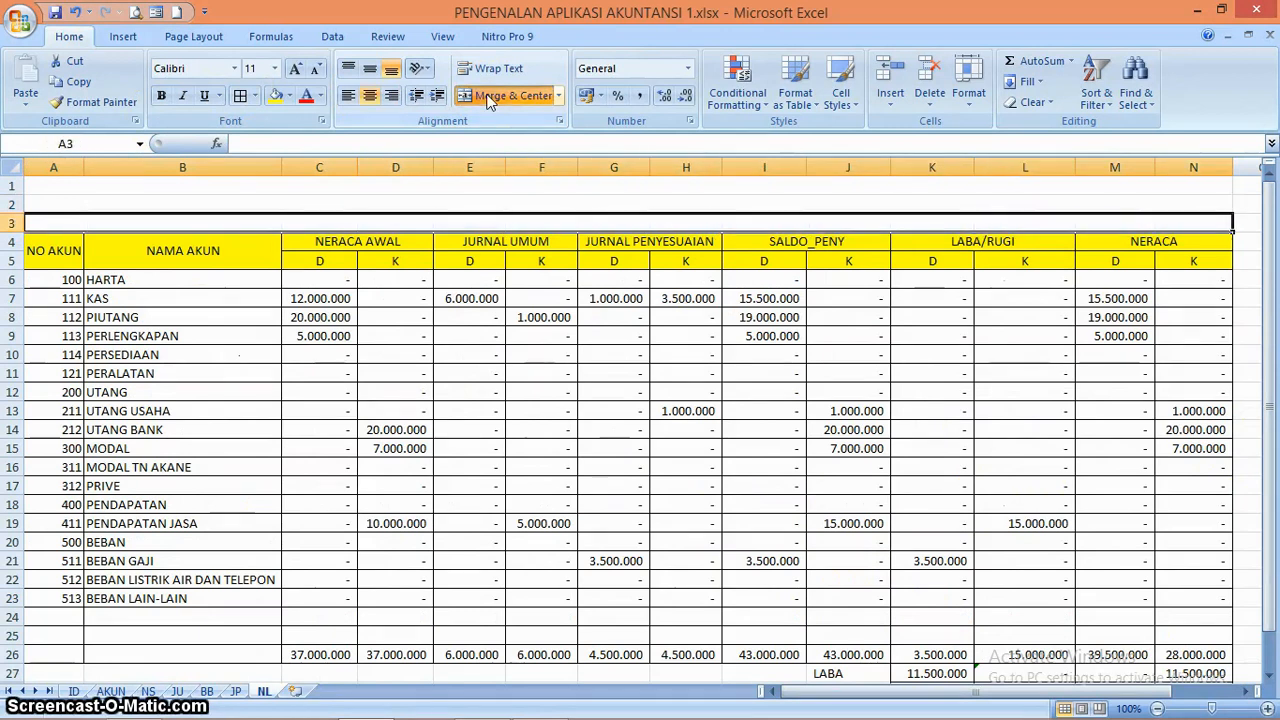
pyautogui.click(810, 393)
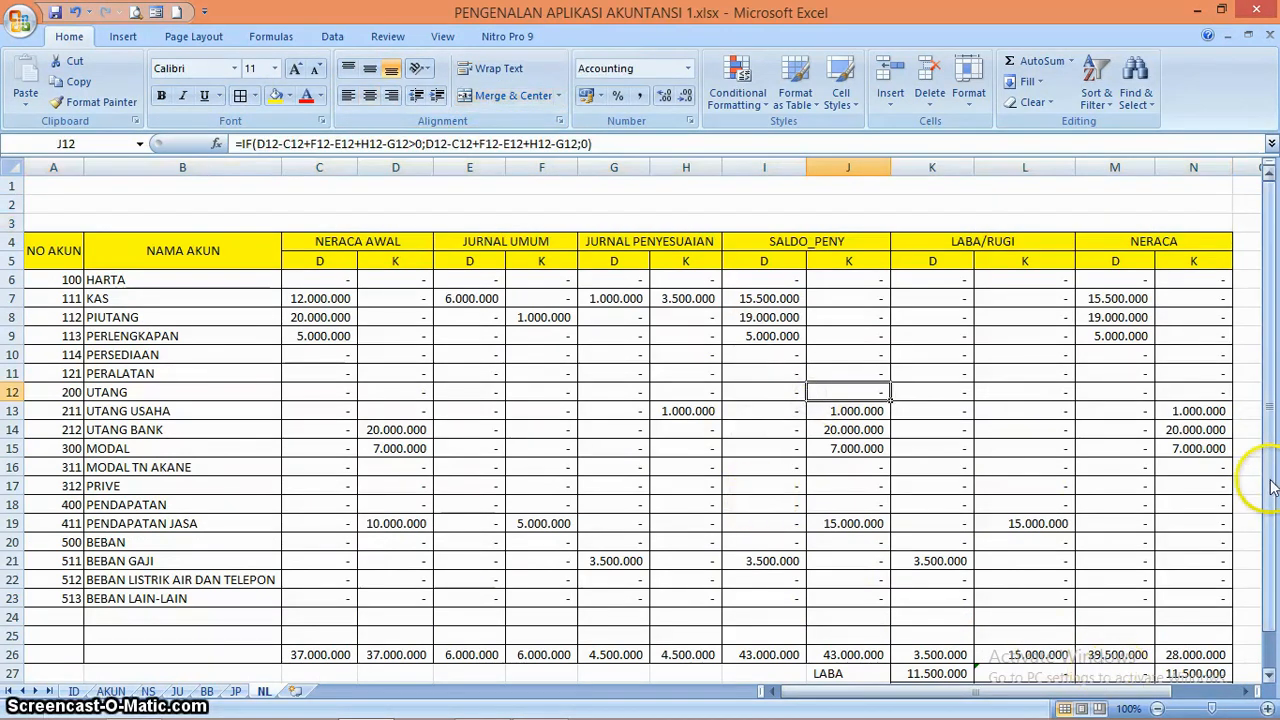
# Review the title rows on the JU, NS and JP sheets, and return to the NL worksheet to look over the table
pyautogui.click(178, 691)
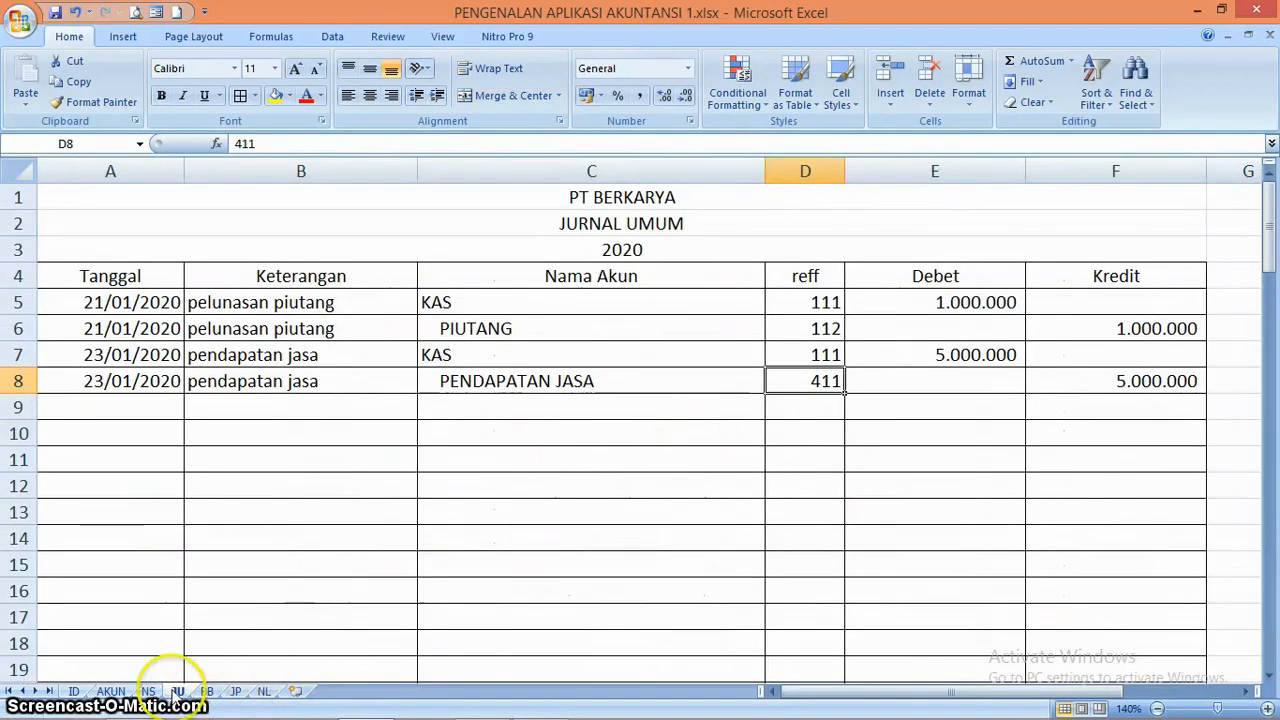
pyautogui.click(148, 691)
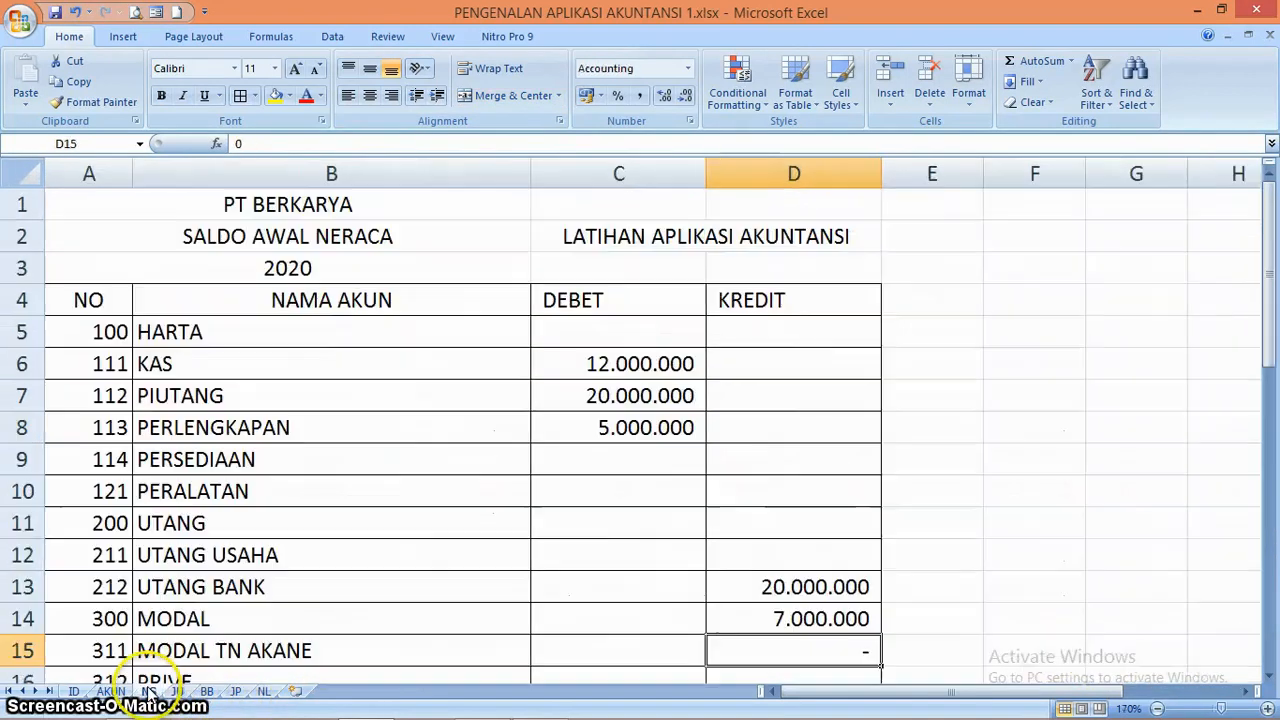
pyautogui.click(237, 692)
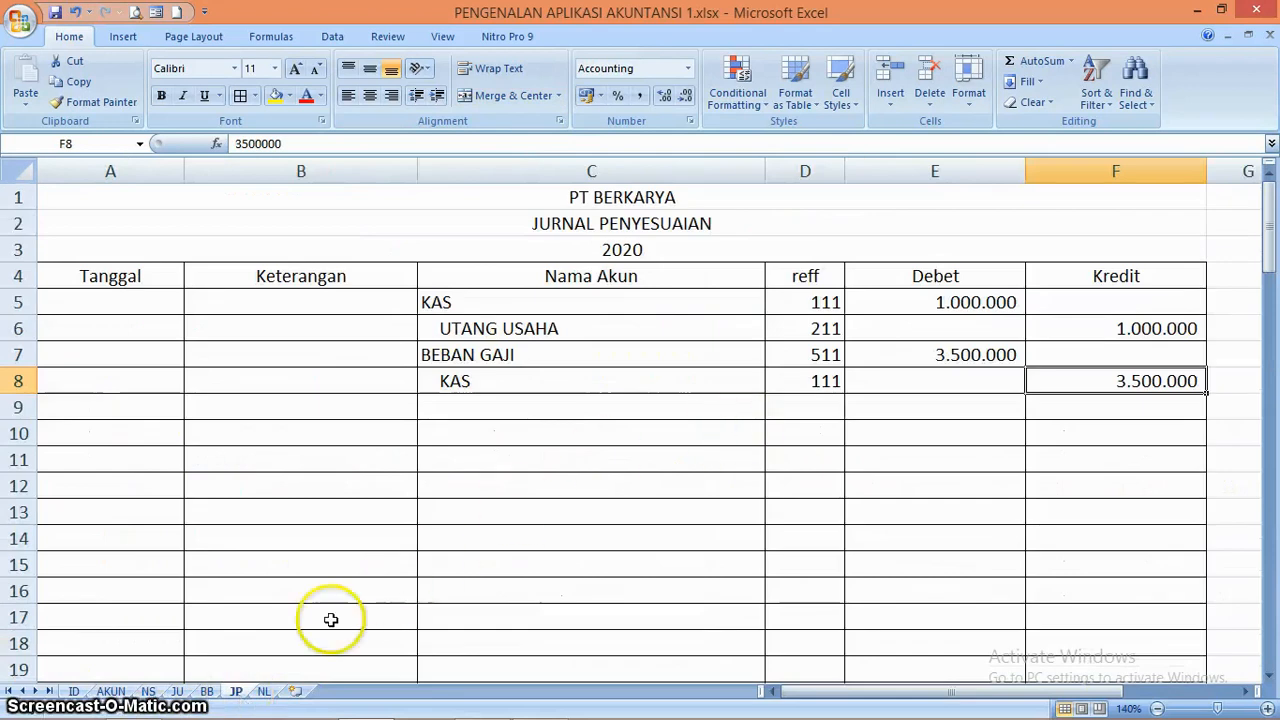
pyautogui.click(266, 692)
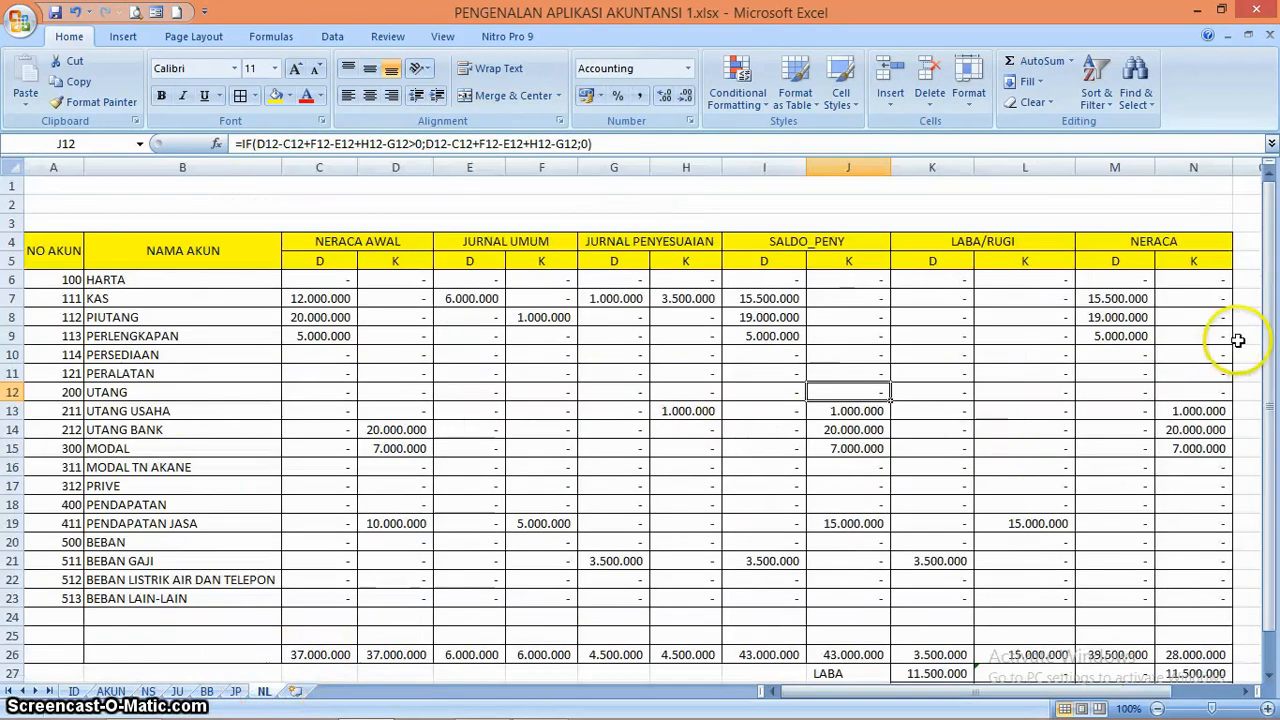
pyautogui.moveTo(1272, 350); pyautogui.dragTo(1272, 350)
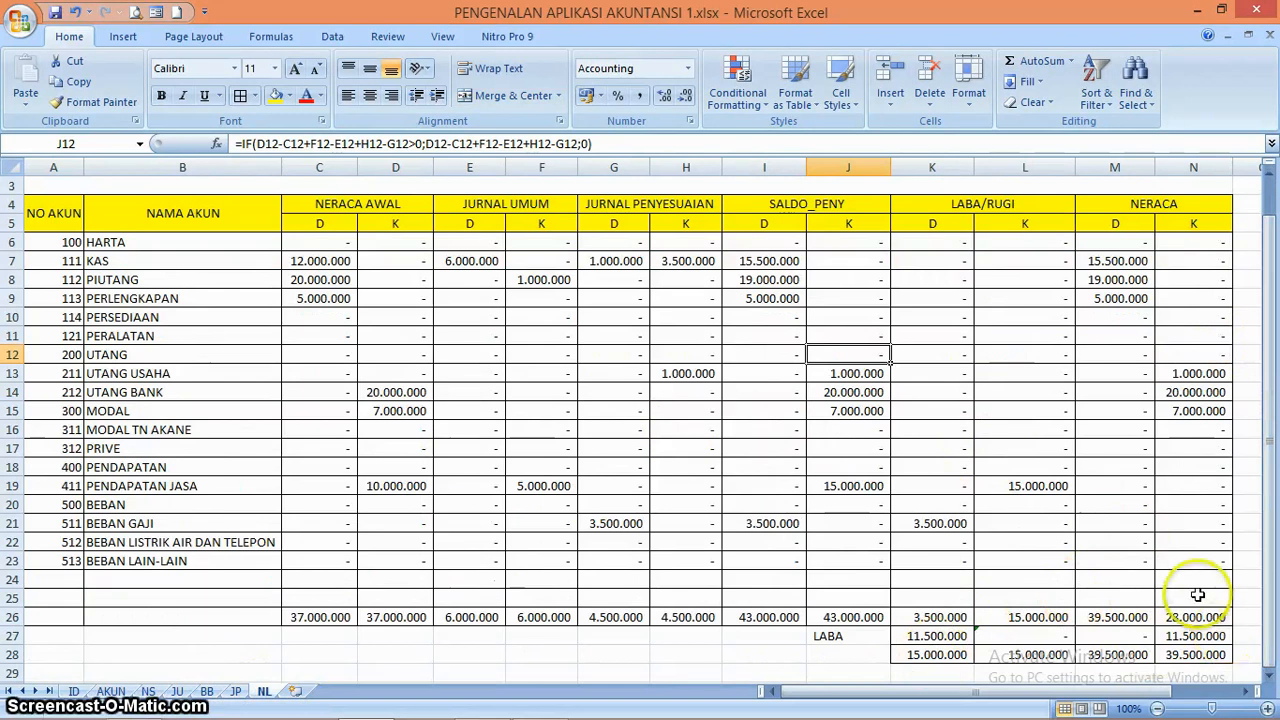
pyautogui.moveTo(1266, 565); pyautogui.dragTo(1272, 497)
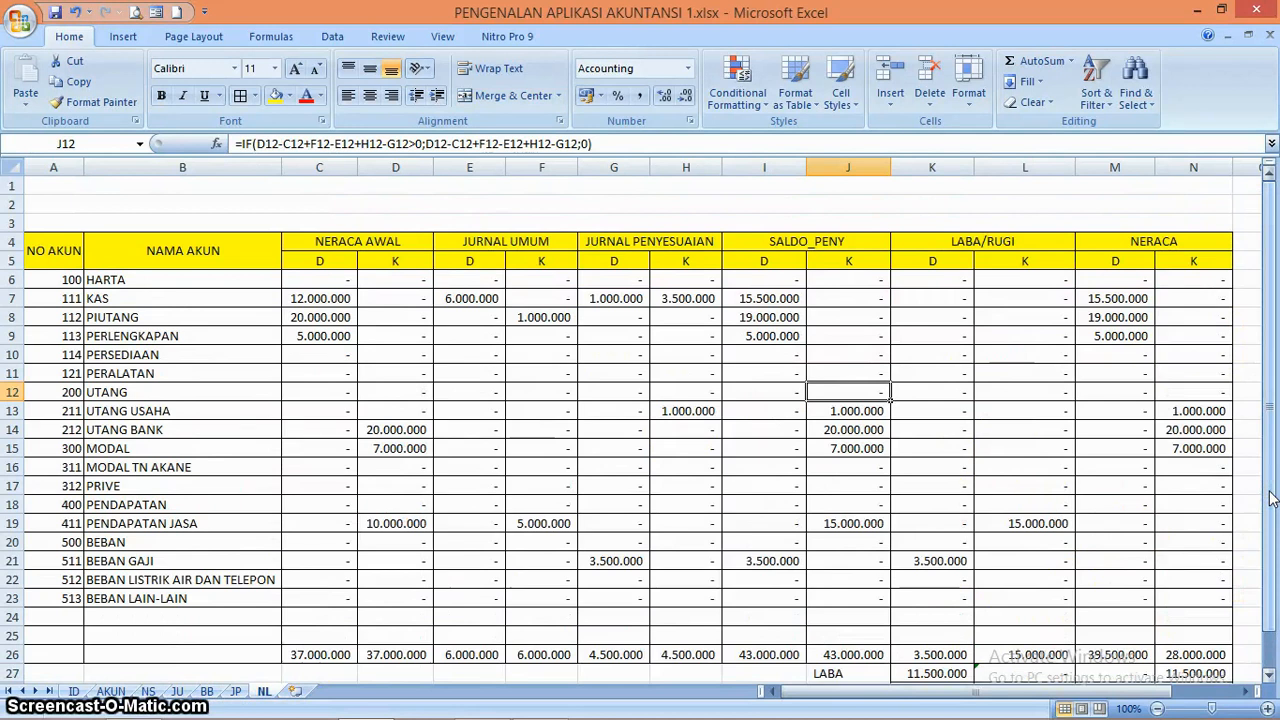